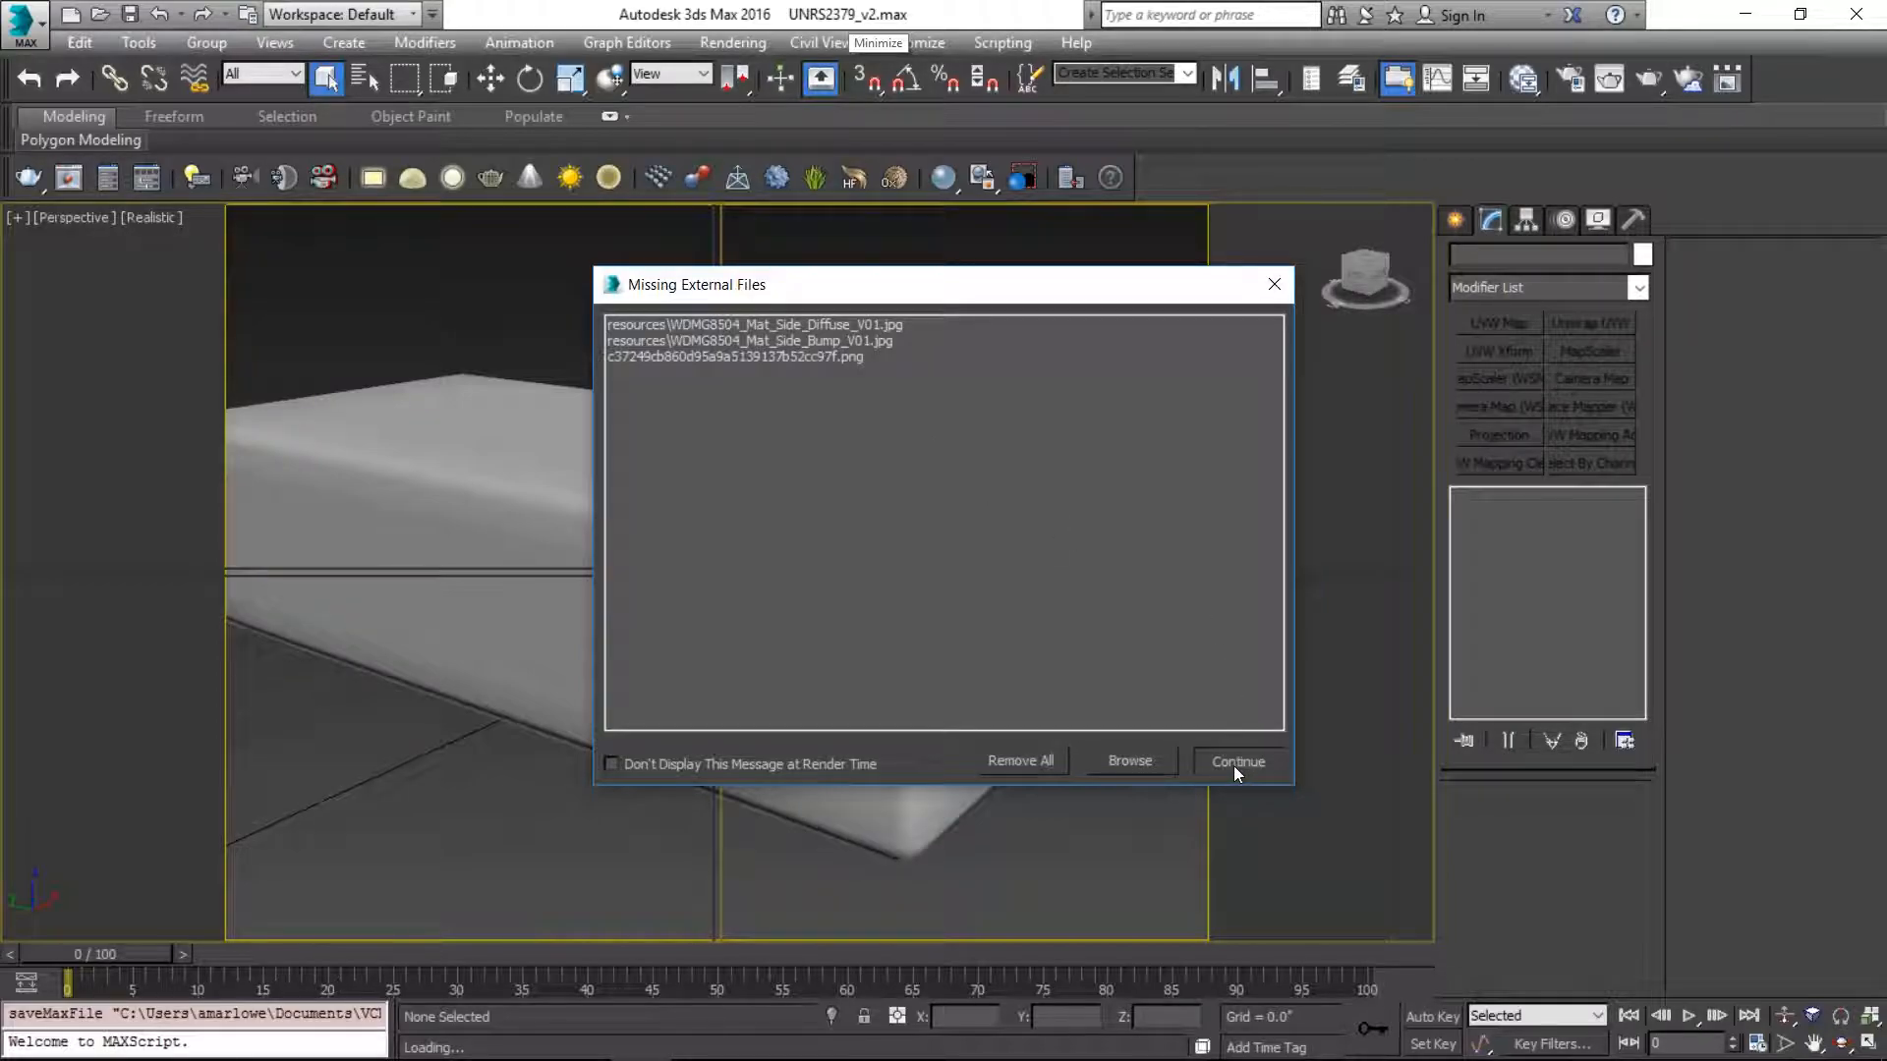
- Continue loading the scene without its missing external files, and bring up the V-Ray frame buffer before minimizing it
click(1237, 763)
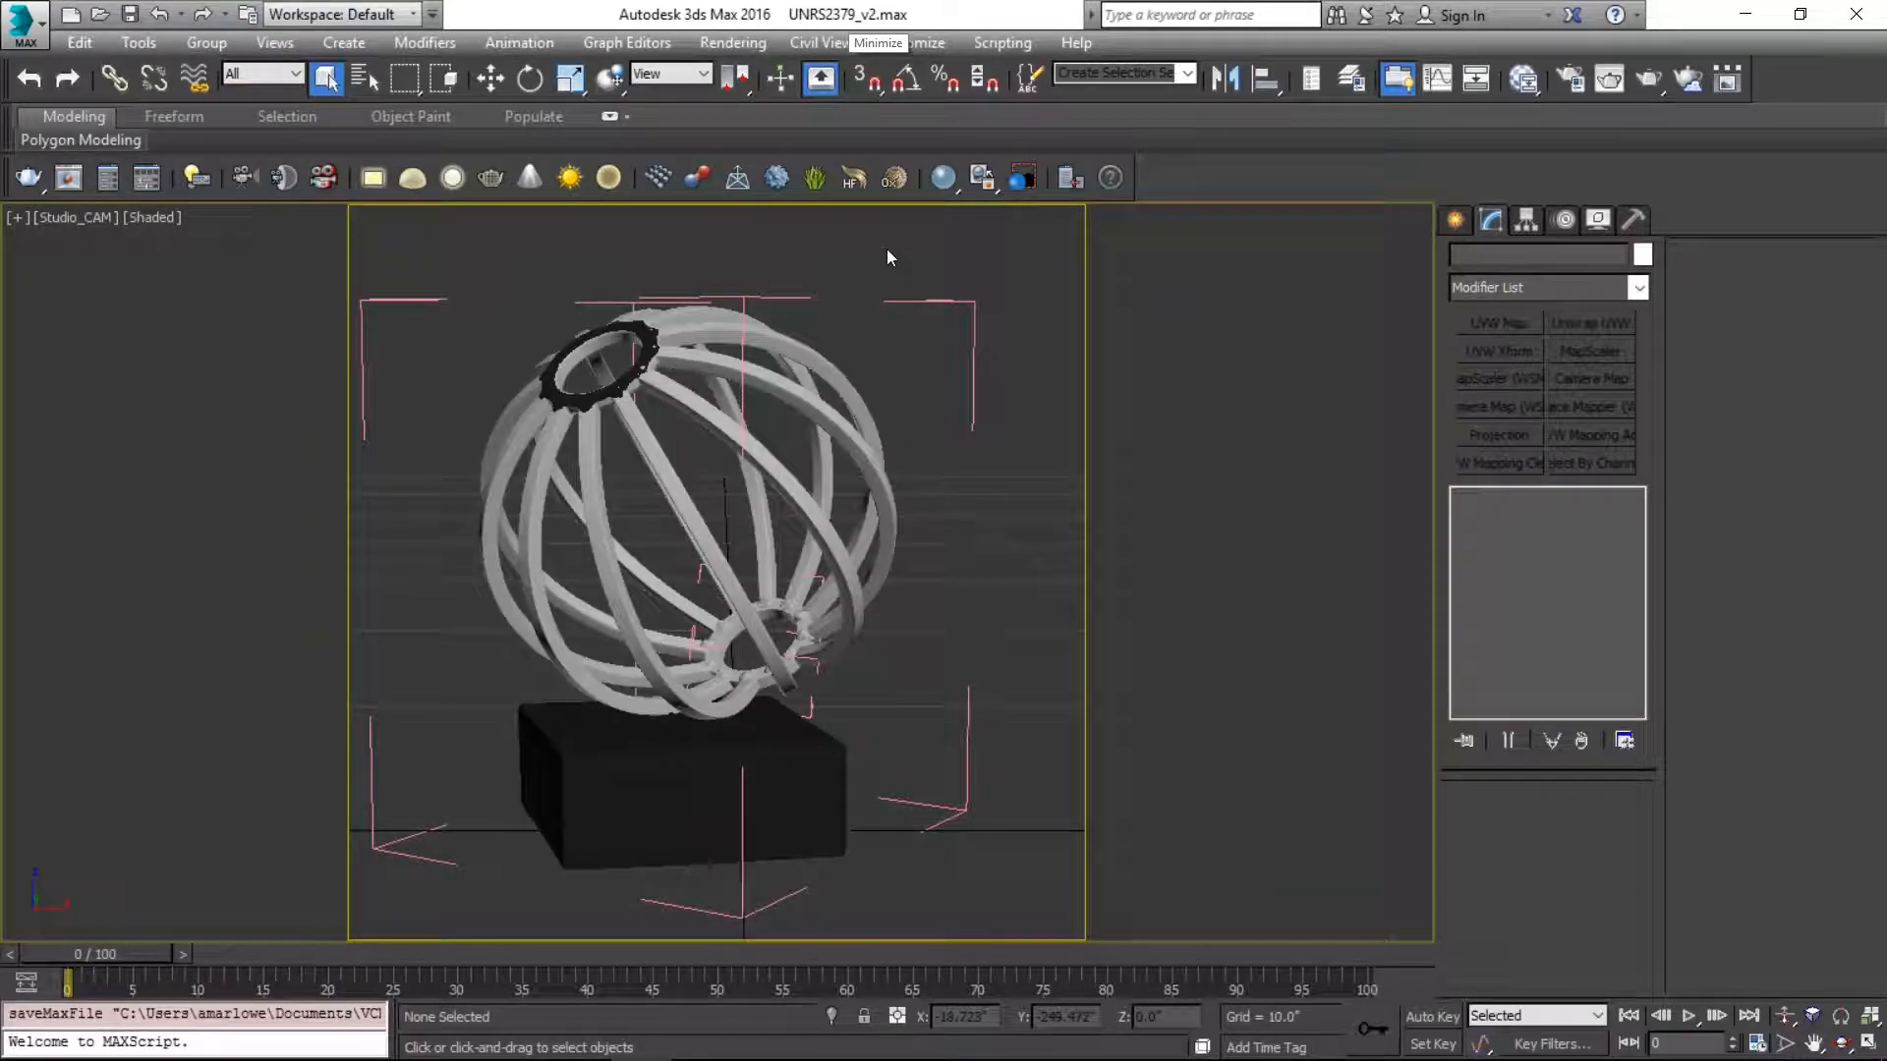
mouse_move(50, 157)
drag(590, 220, 565, 157)
click(345, 844)
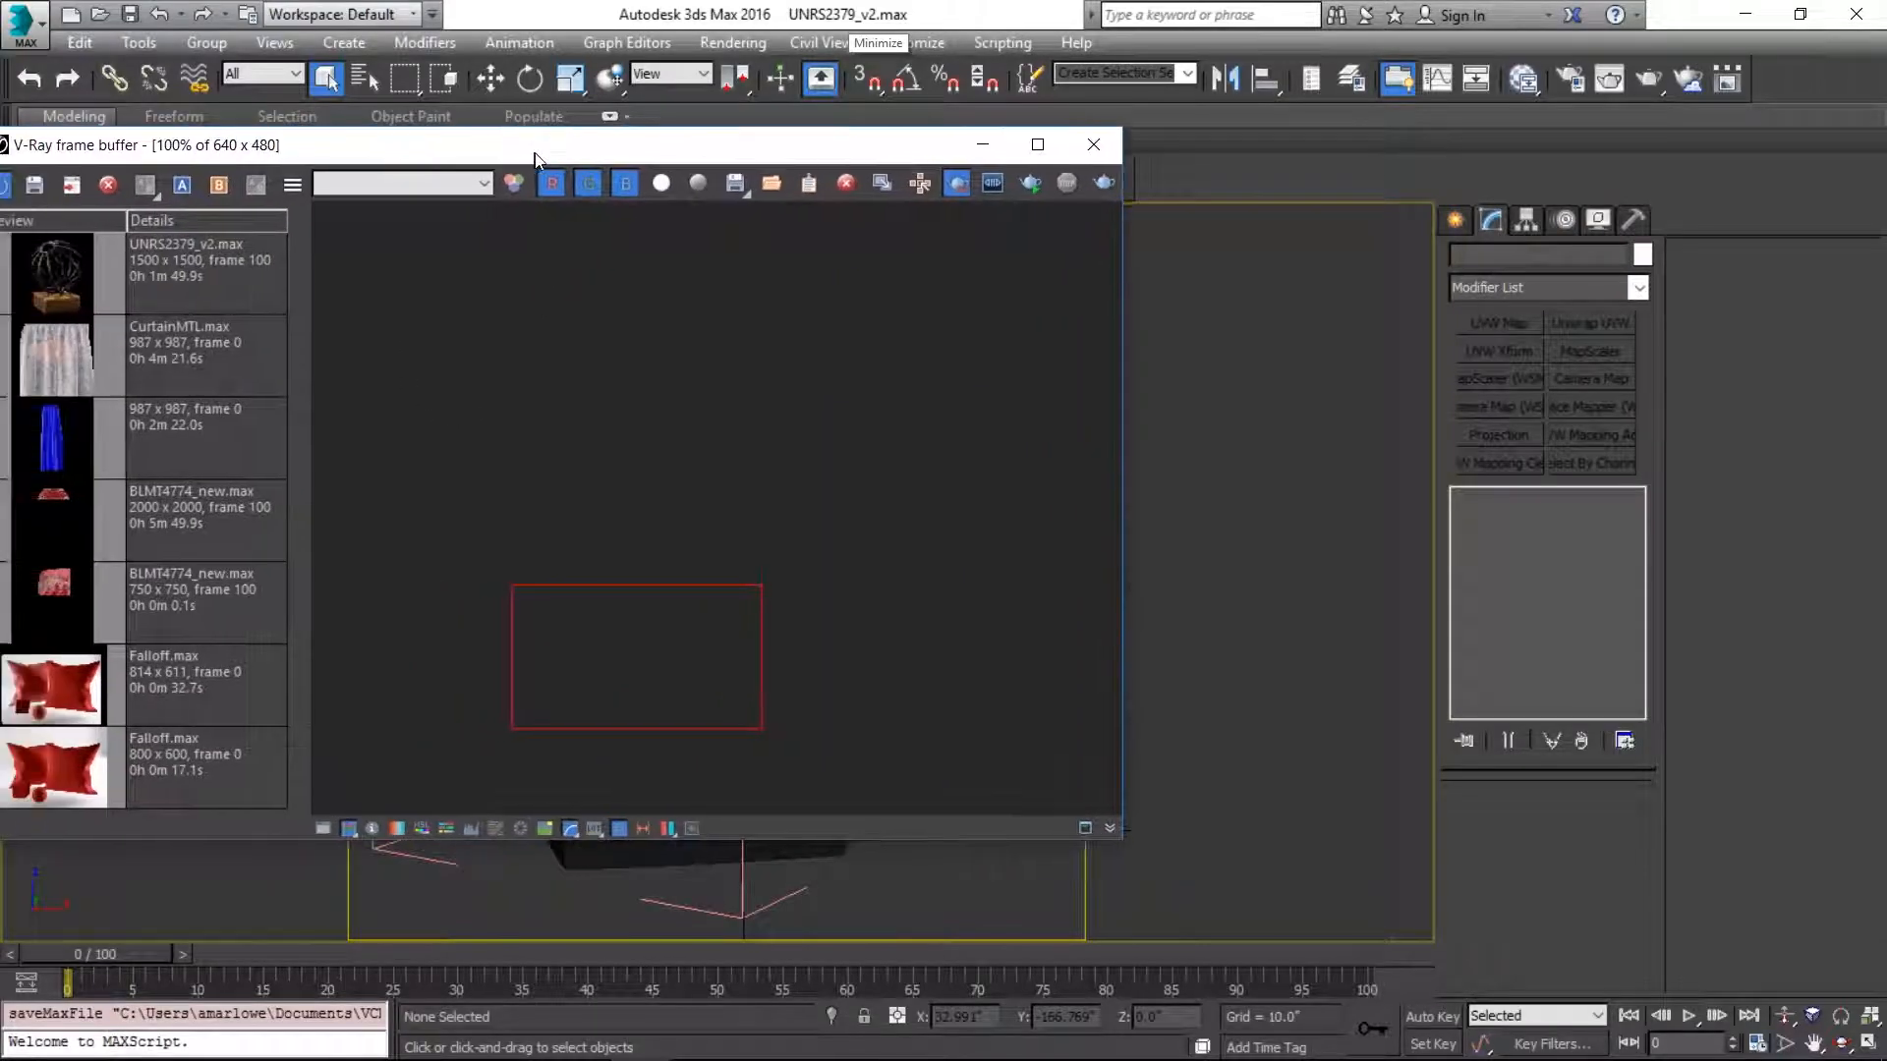
click(1022, 143)
- Select the spherical metal cage and go to its Editable Poly base level
click(776, 377)
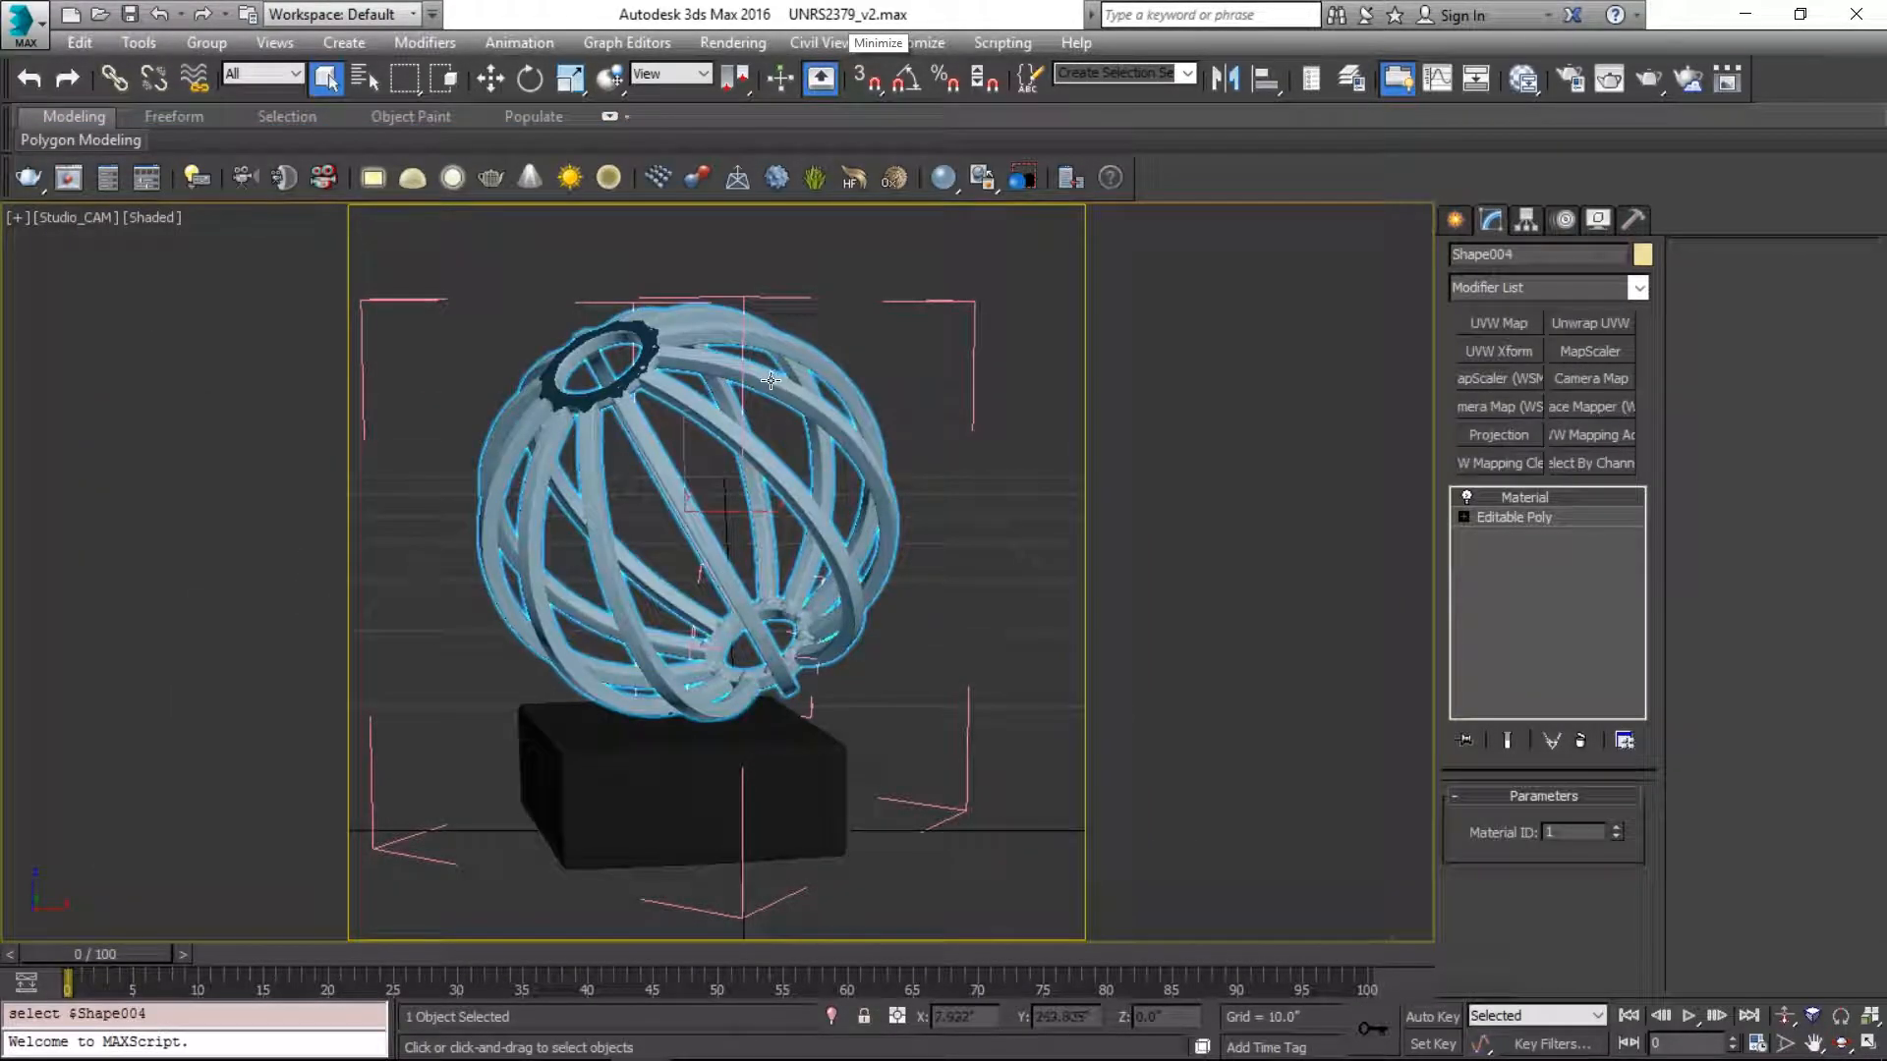
click(206, 42)
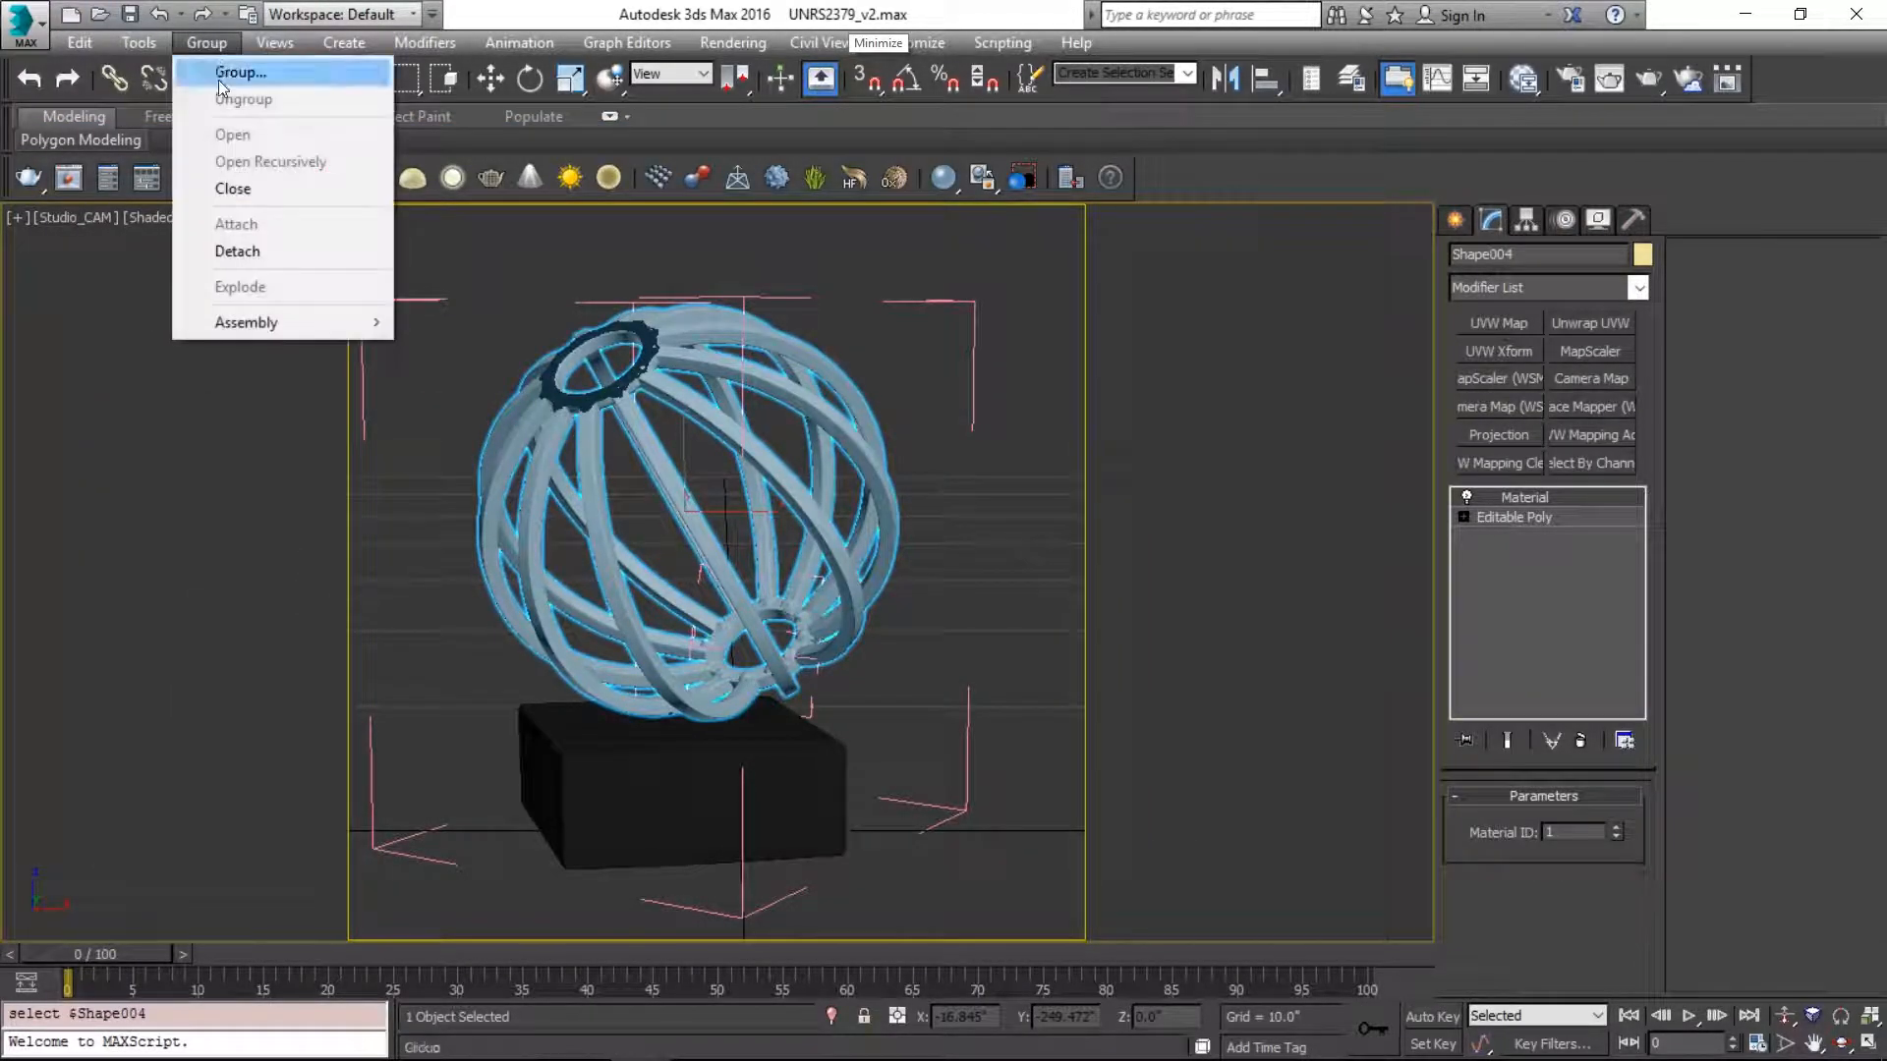
click(511, 245)
click(839, 374)
click(1518, 518)
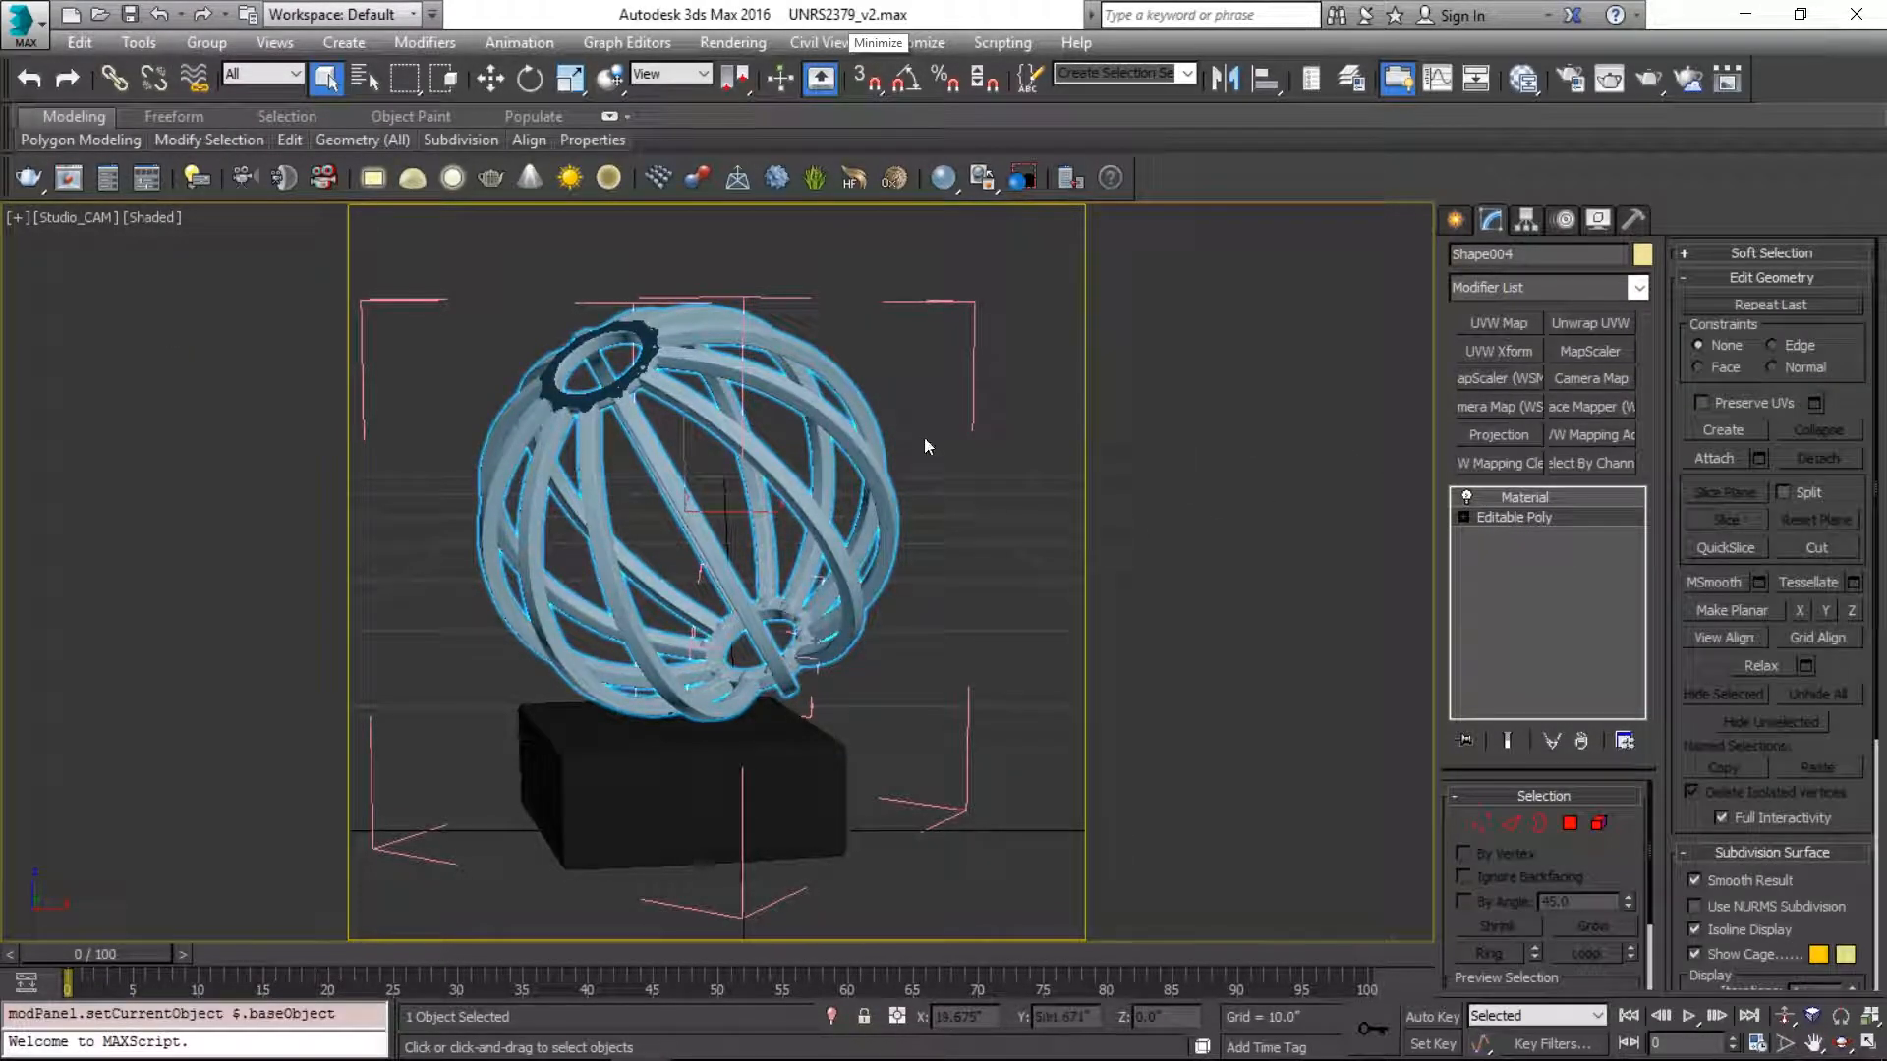
- Inspect the cage's wireframe mesh up close in Perspective, and return to the shaded Studio_CAM view with nothing selected
key(F3)
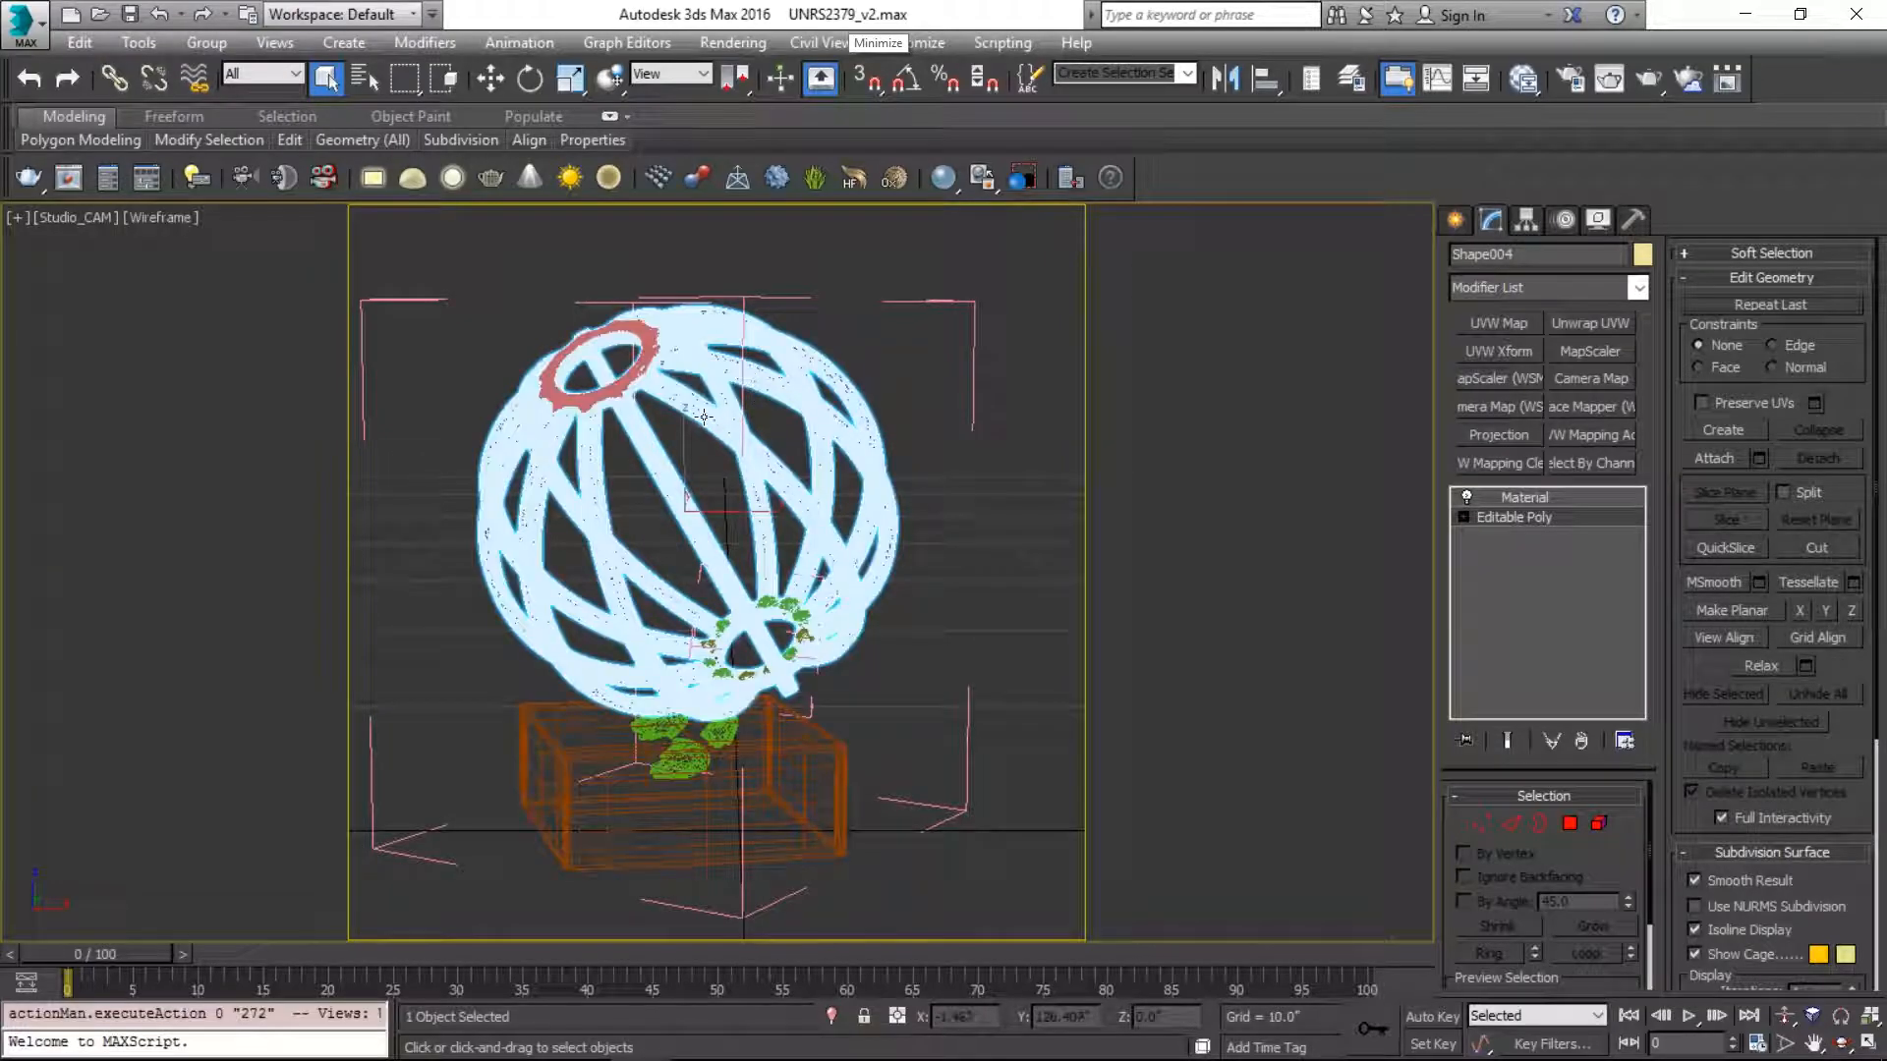
key(p)
scroll(704, 411, up, 8)
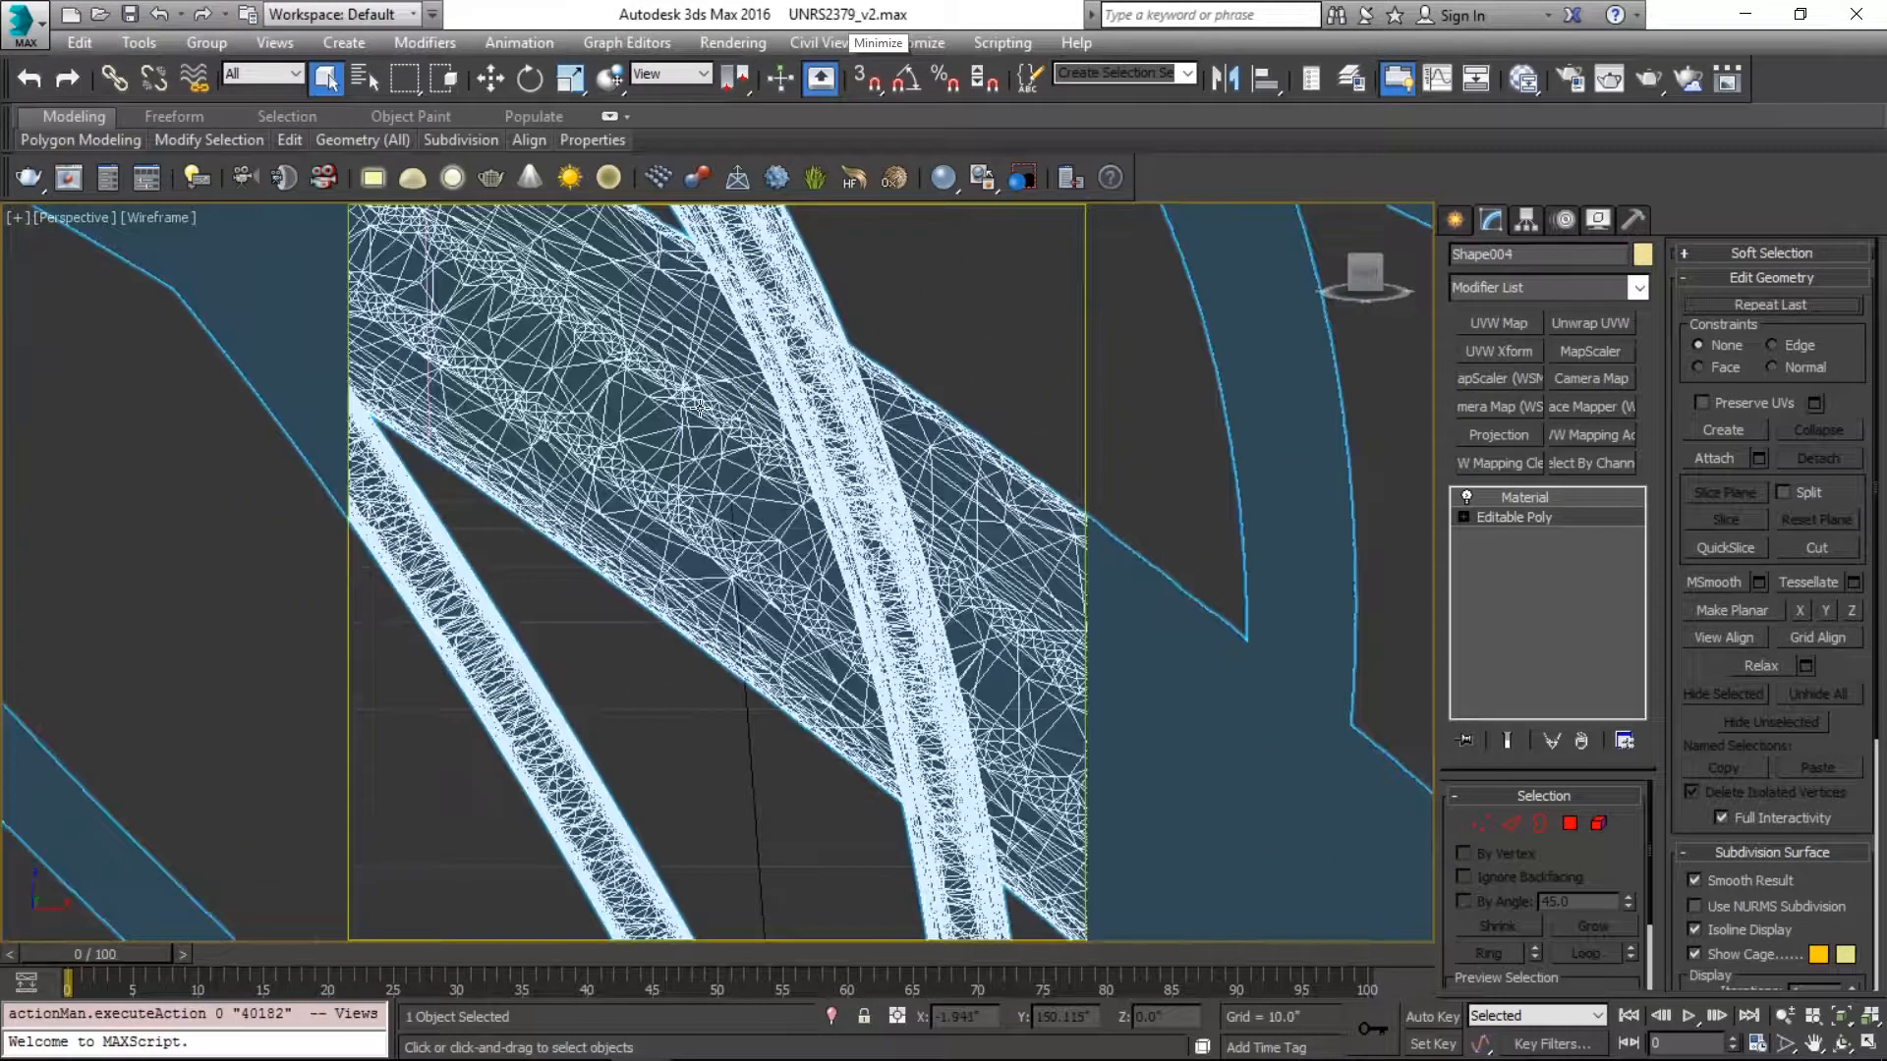
alt+middle_drag(566, 277, 823, 428)
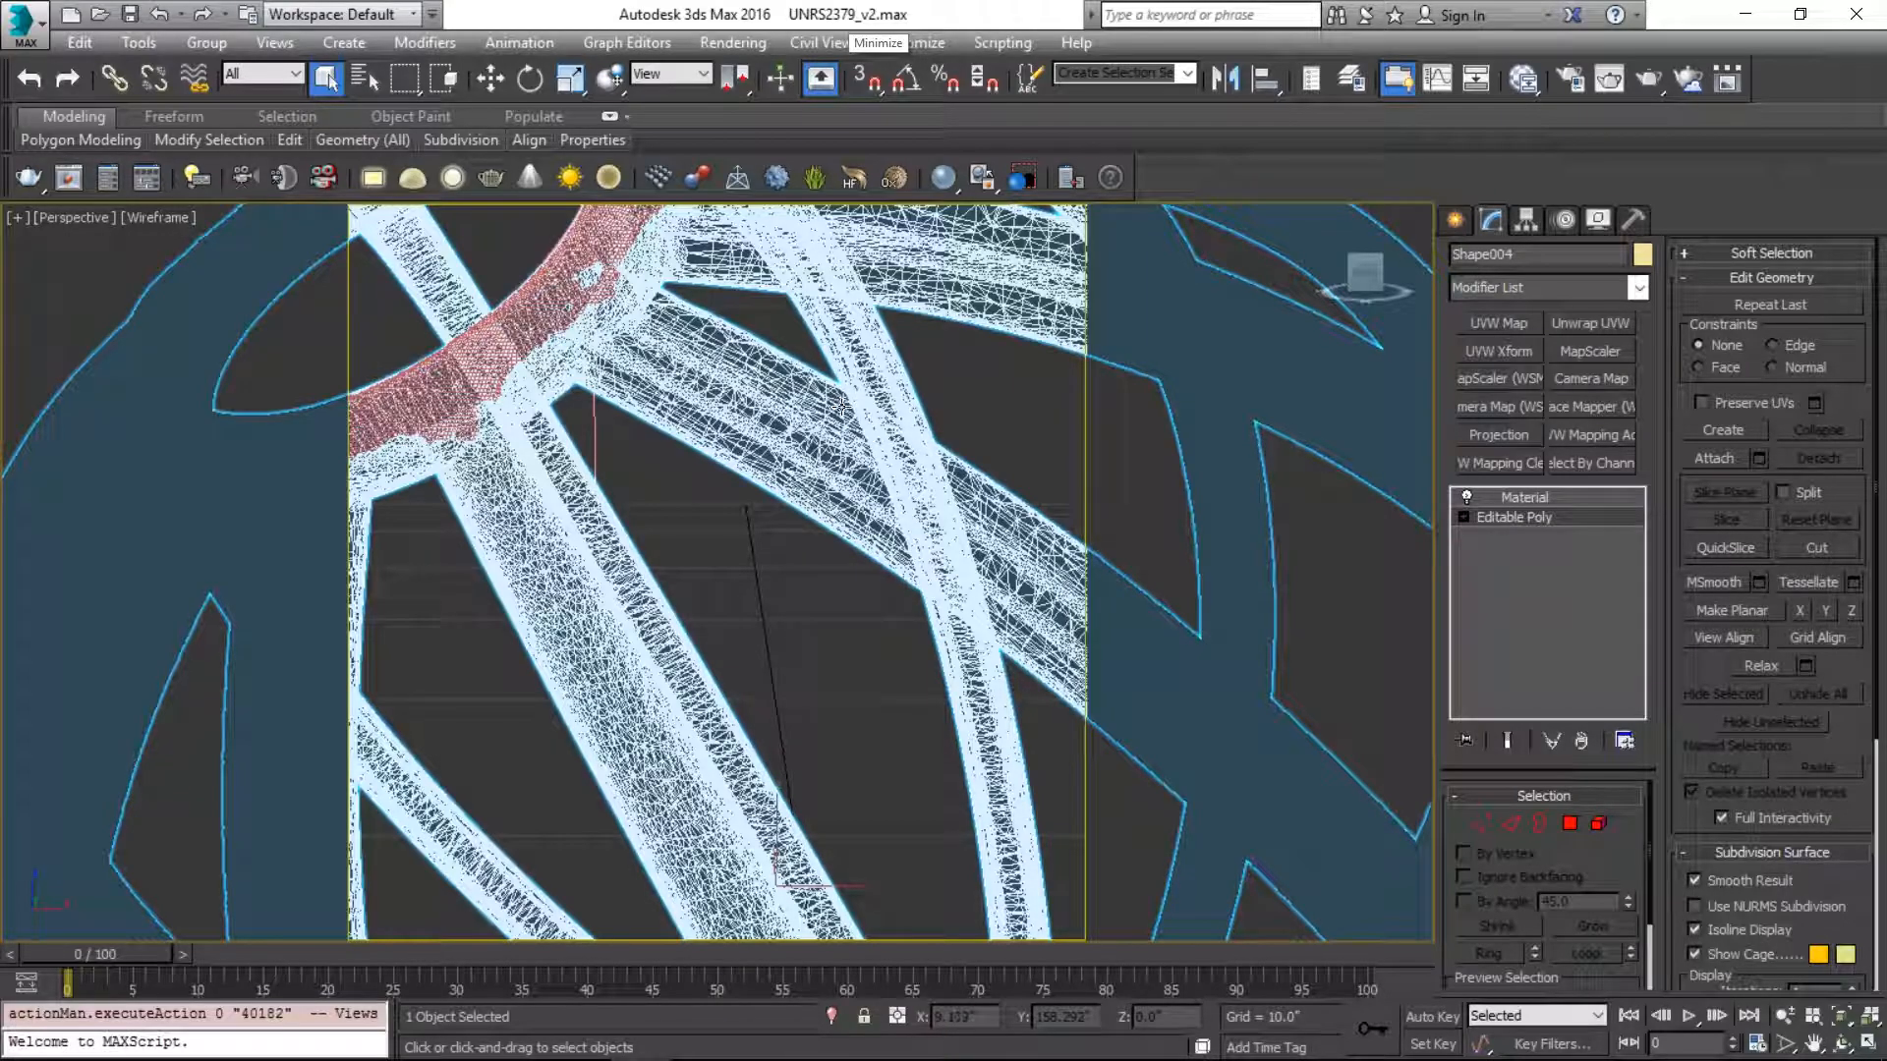
key(z)
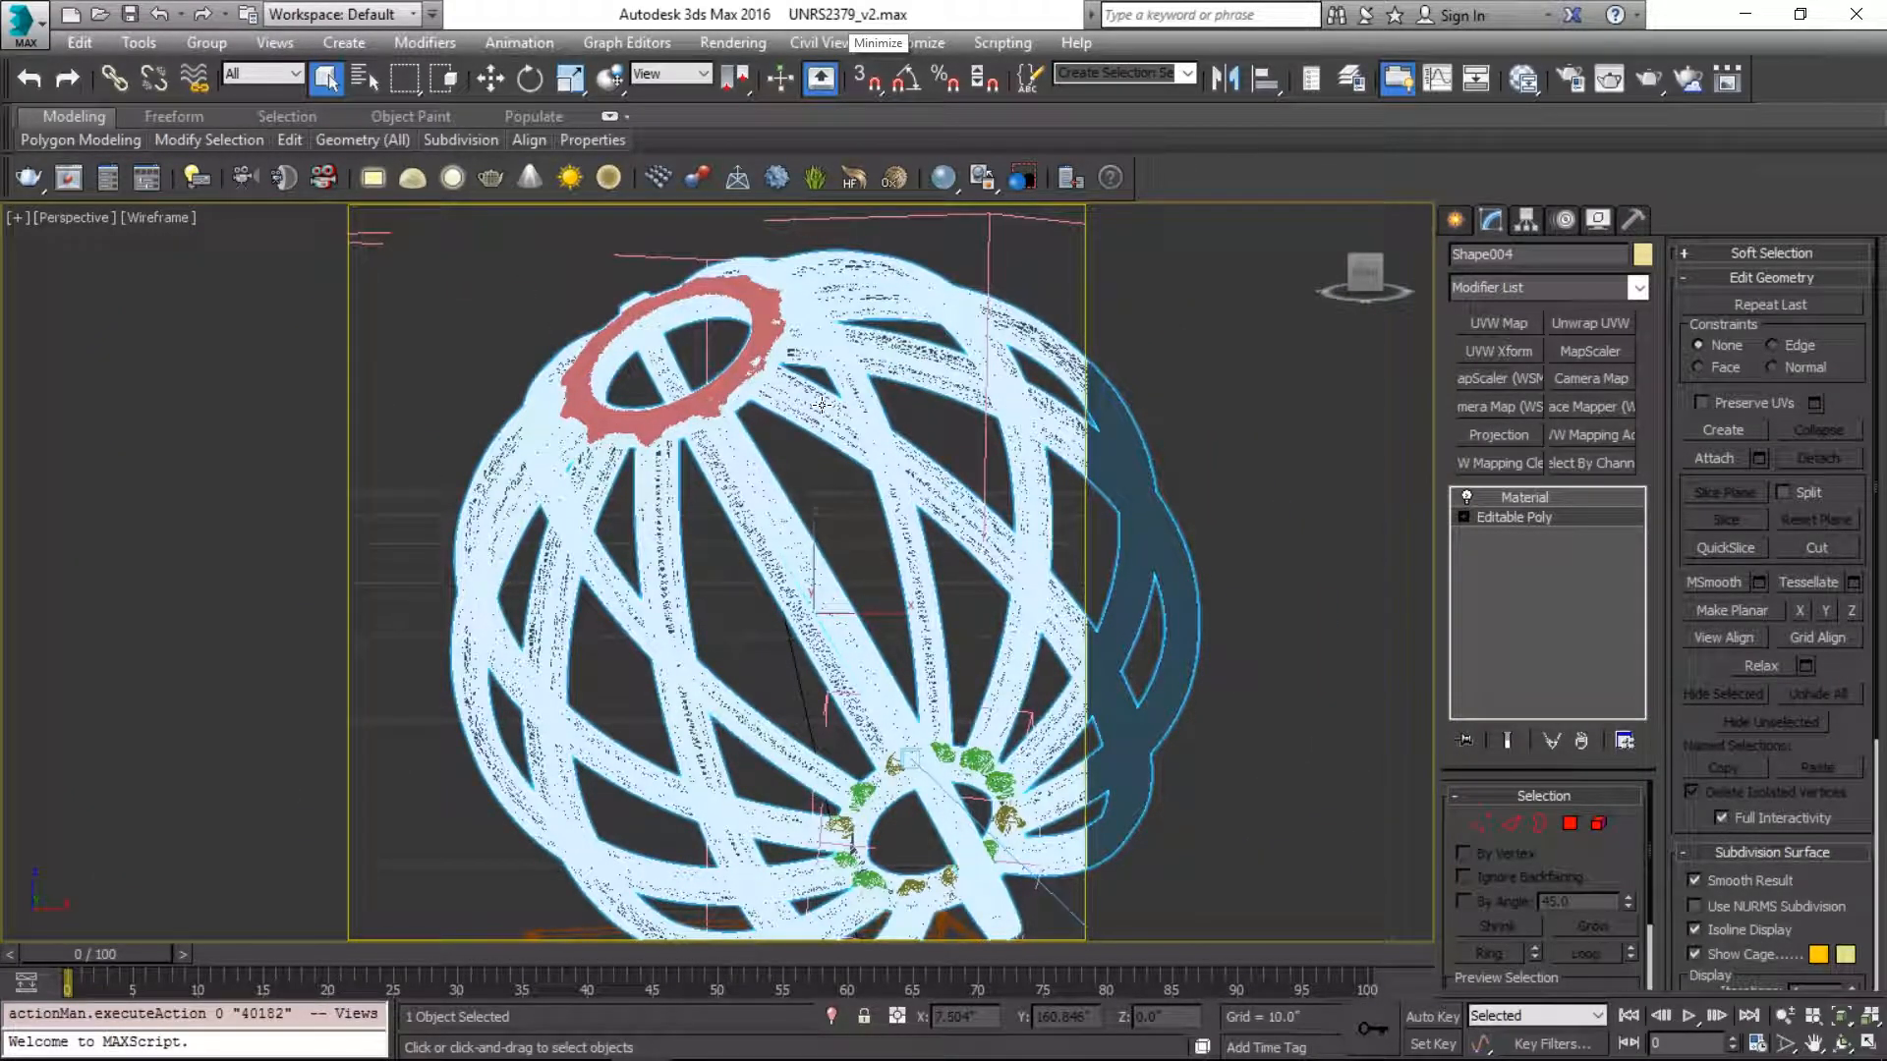
key(c)
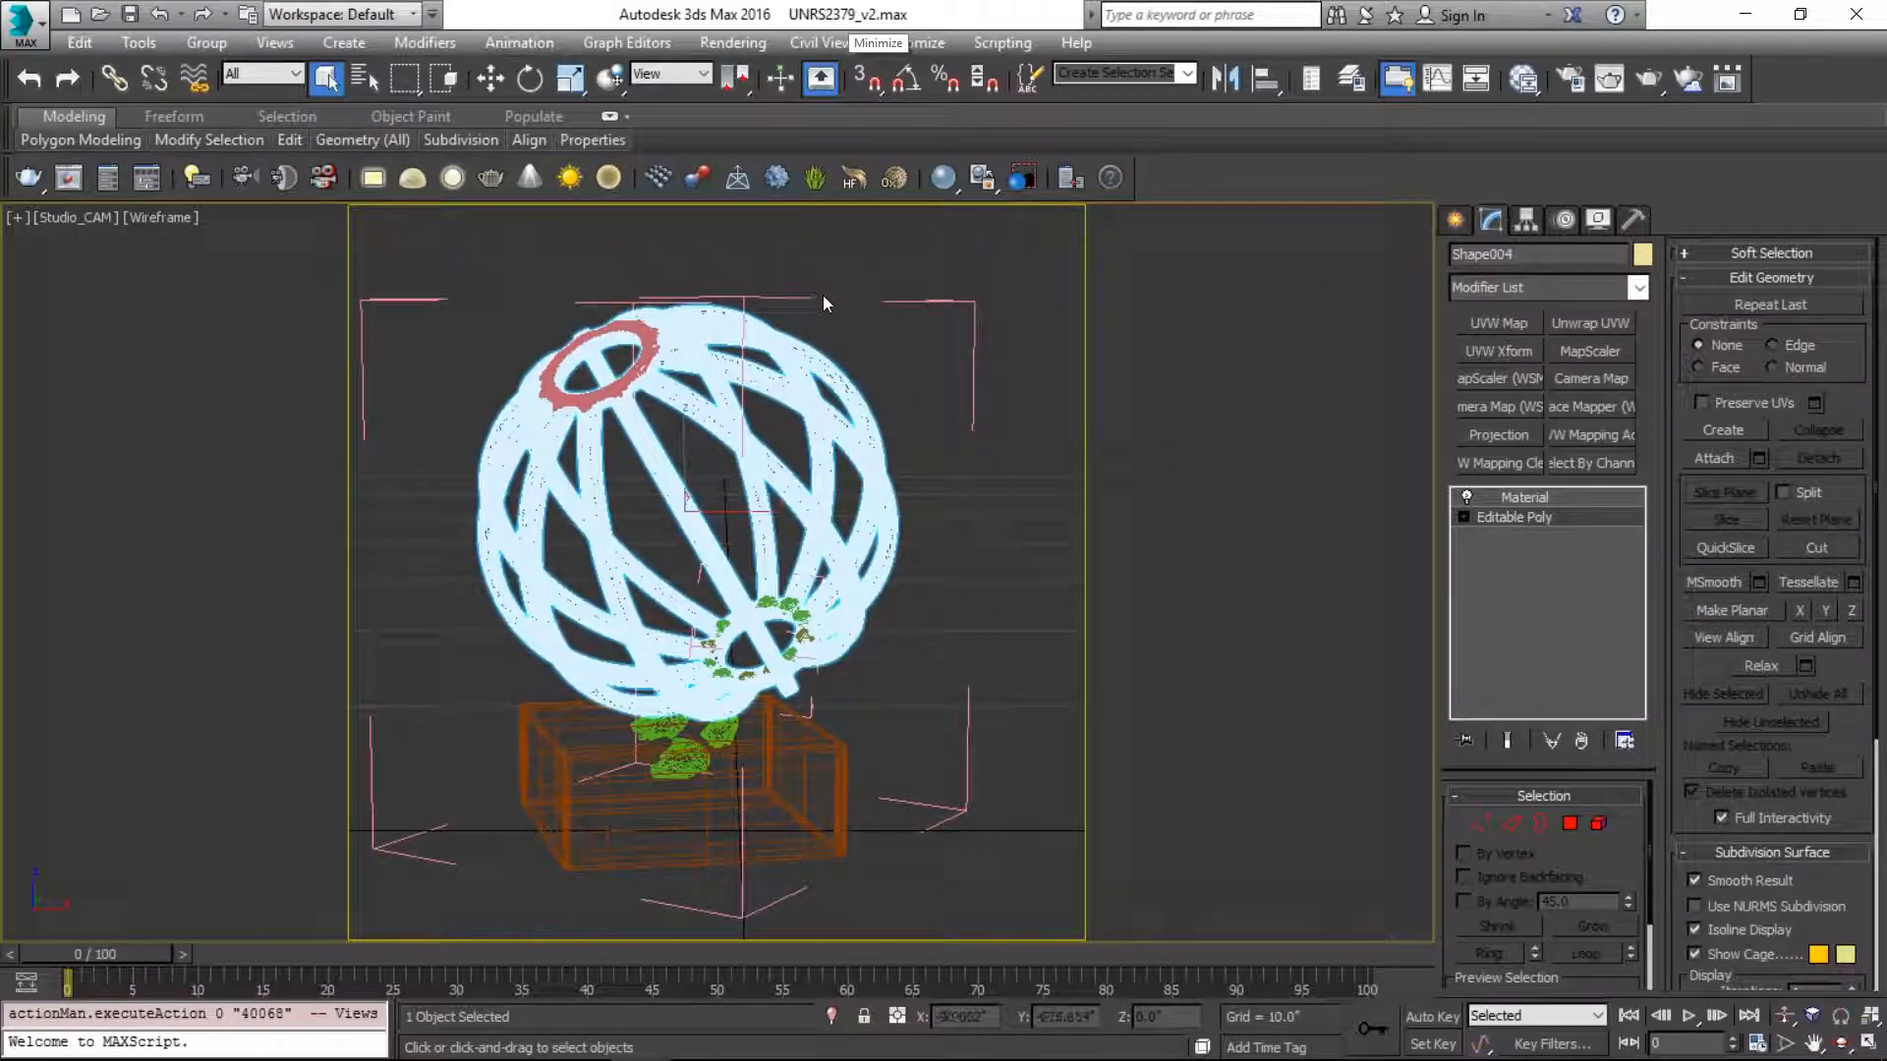
click(914, 265)
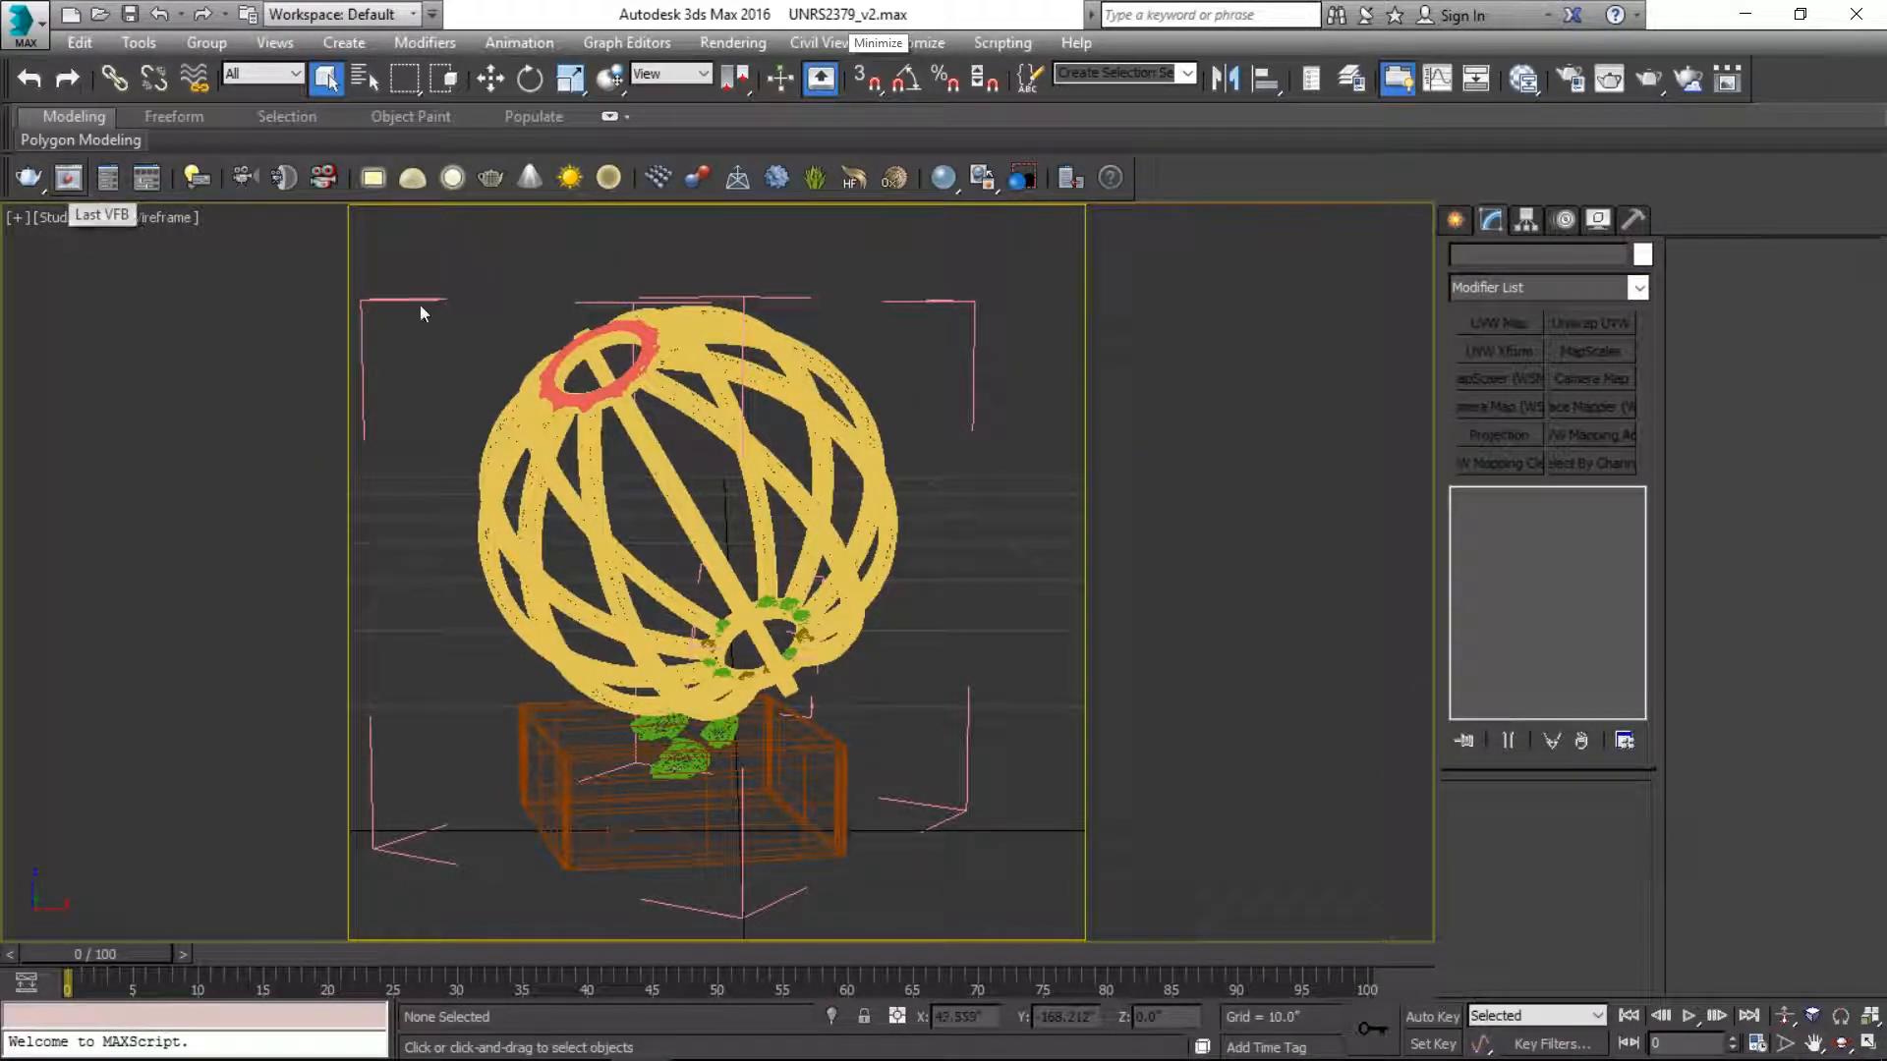
key(F3)
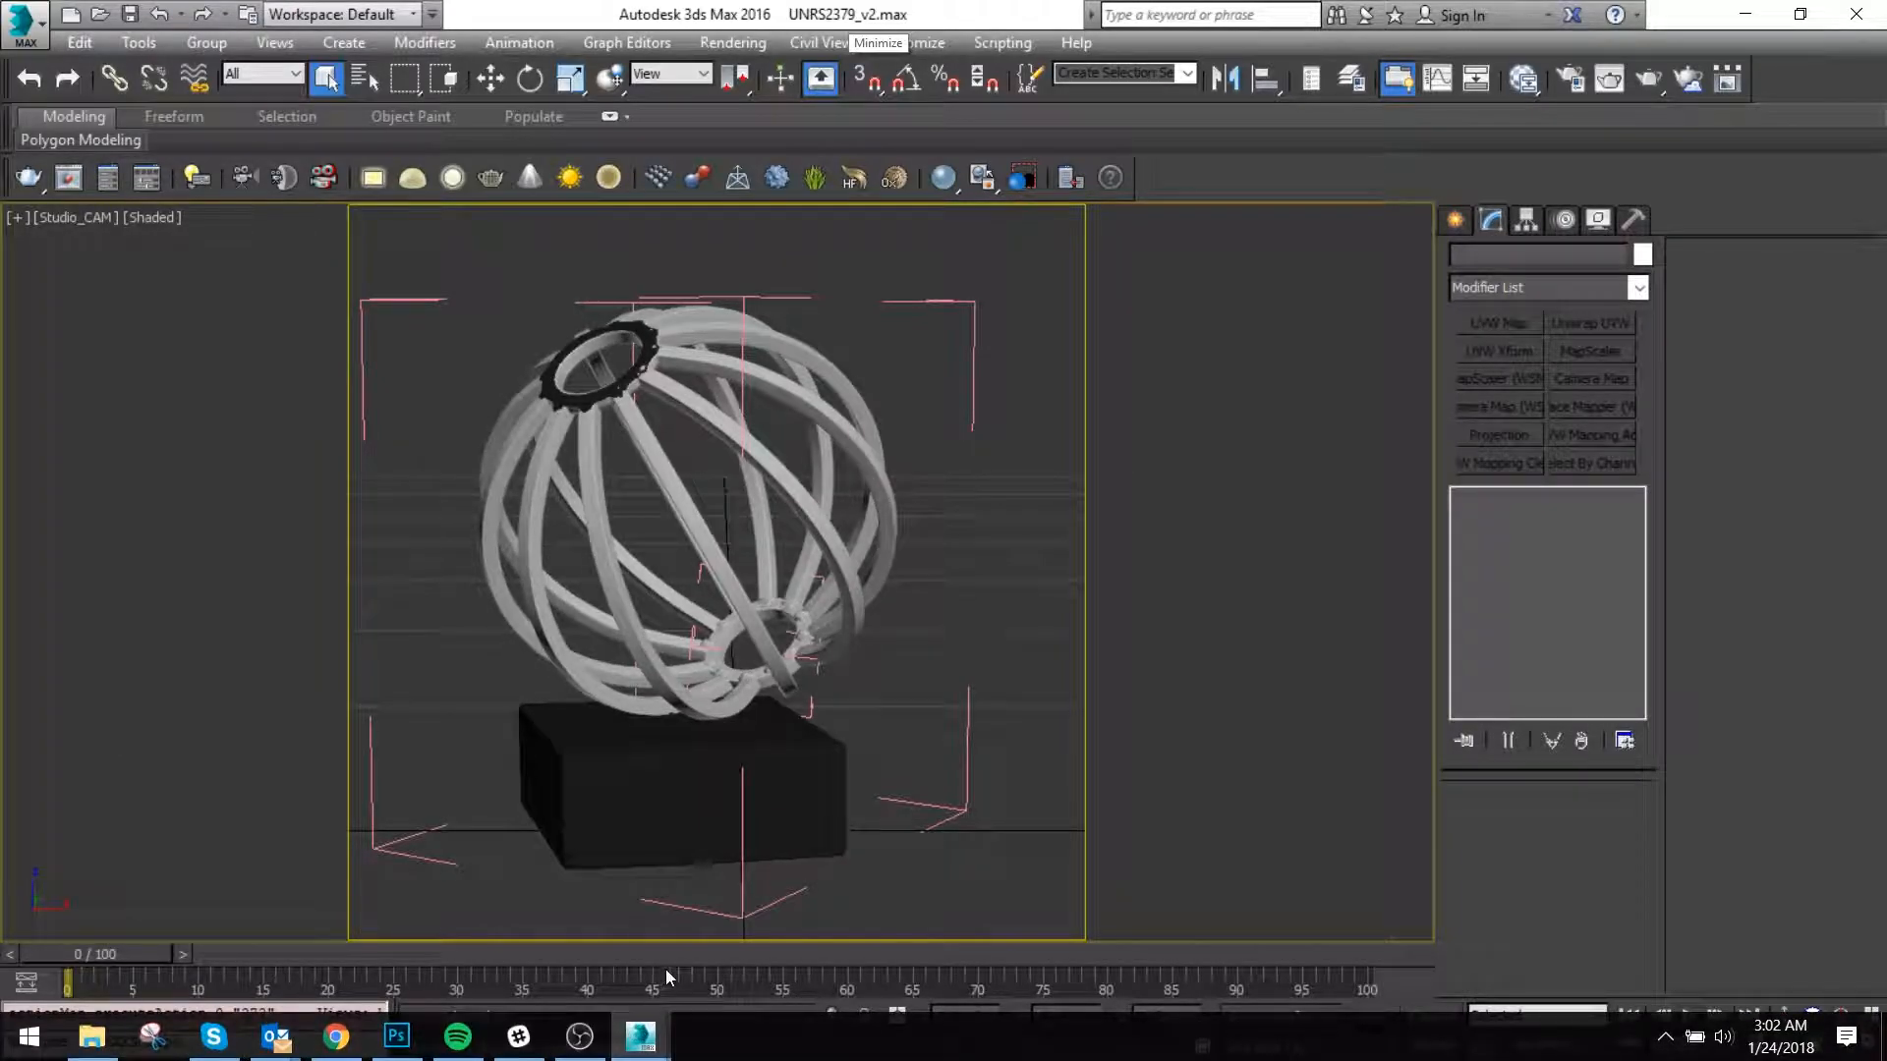
- Restore the V-Ray frame buffer and load the UNRS2379_v2.max render from its history
mouse_move(639, 1036)
click(713, 932)
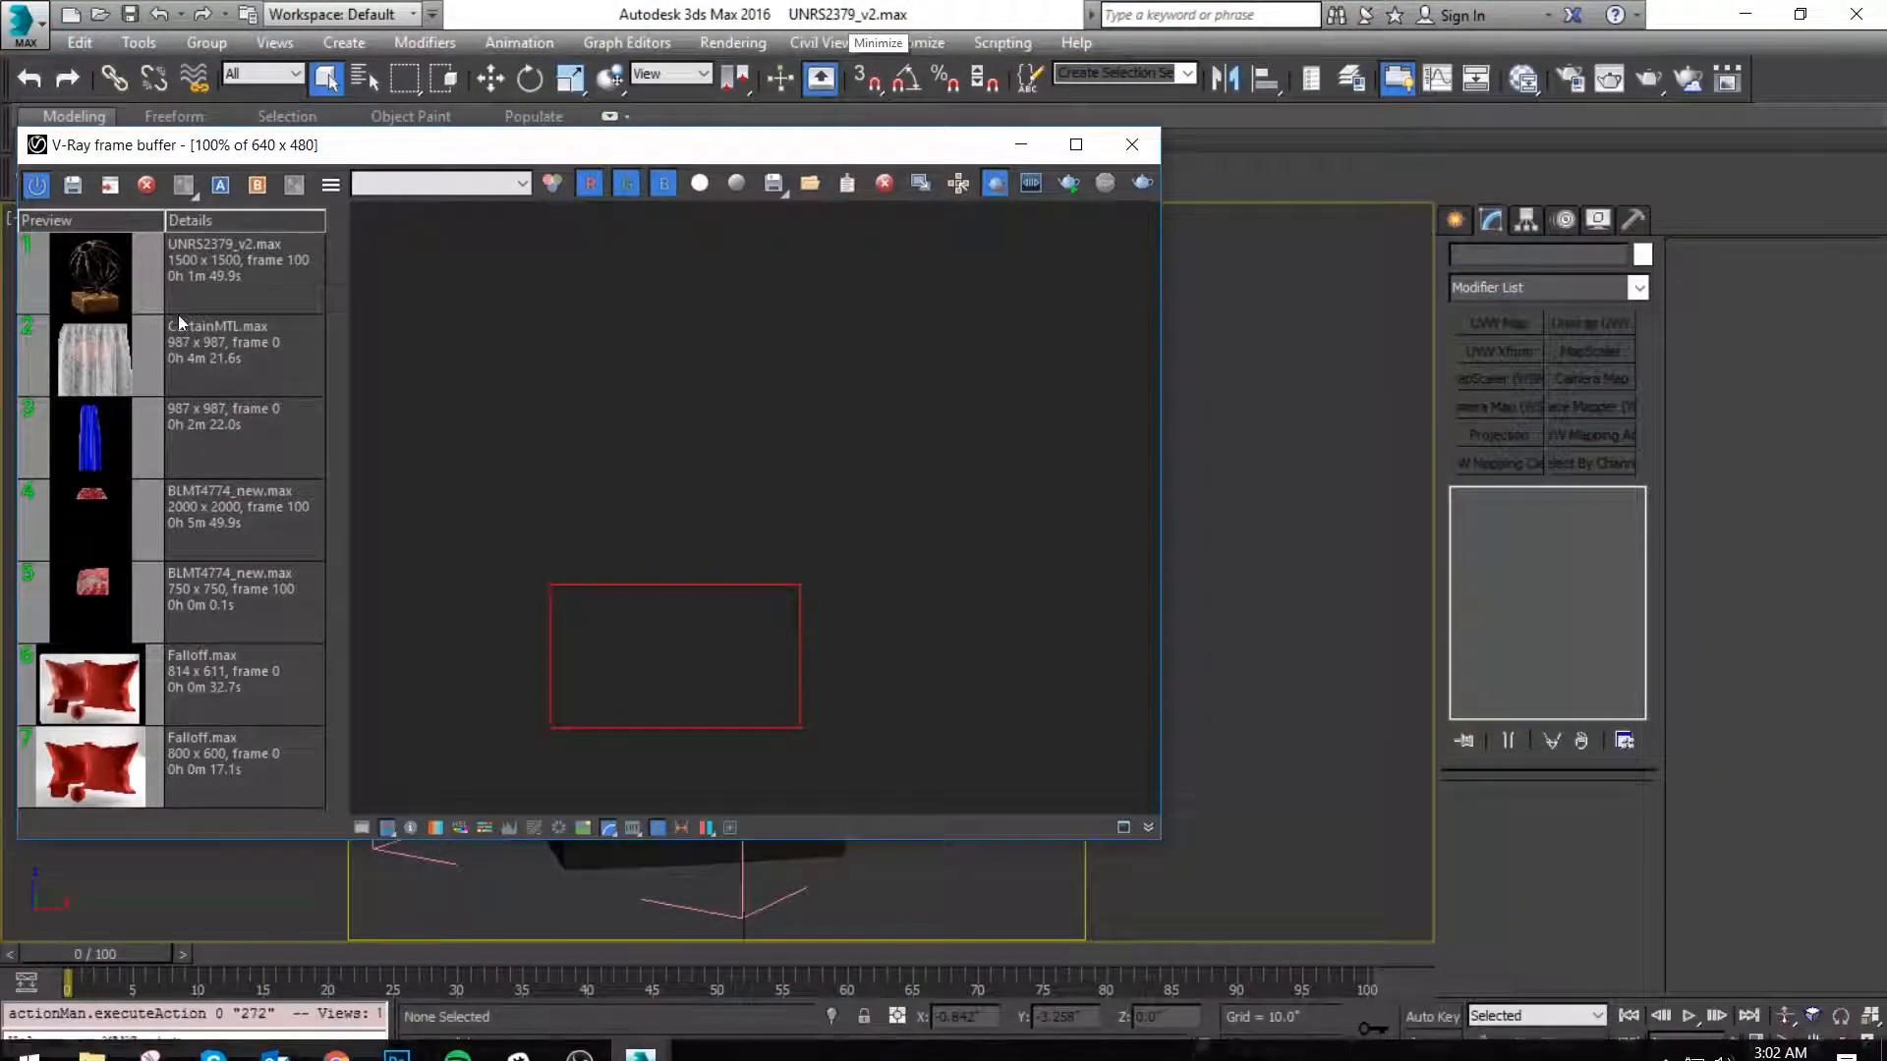
double_click(203, 279)
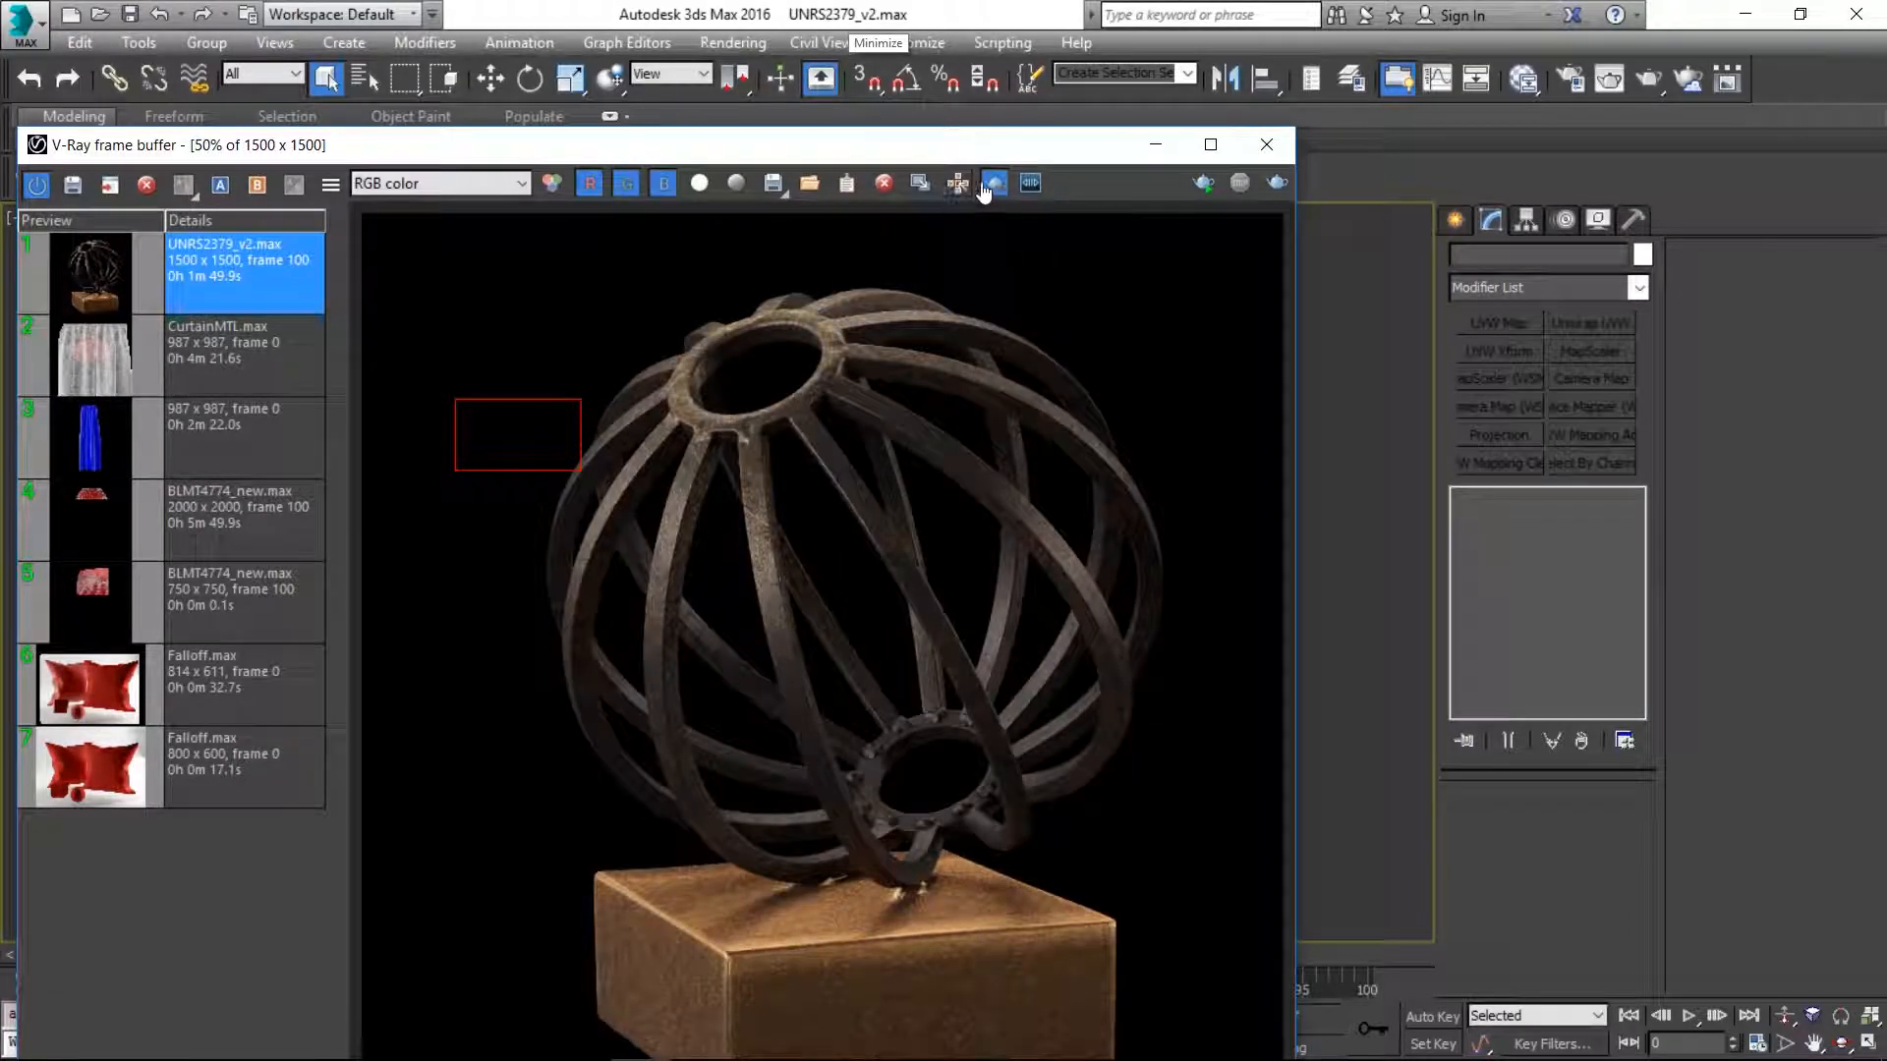
click(996, 186)
drag(925, 147, 947, 39)
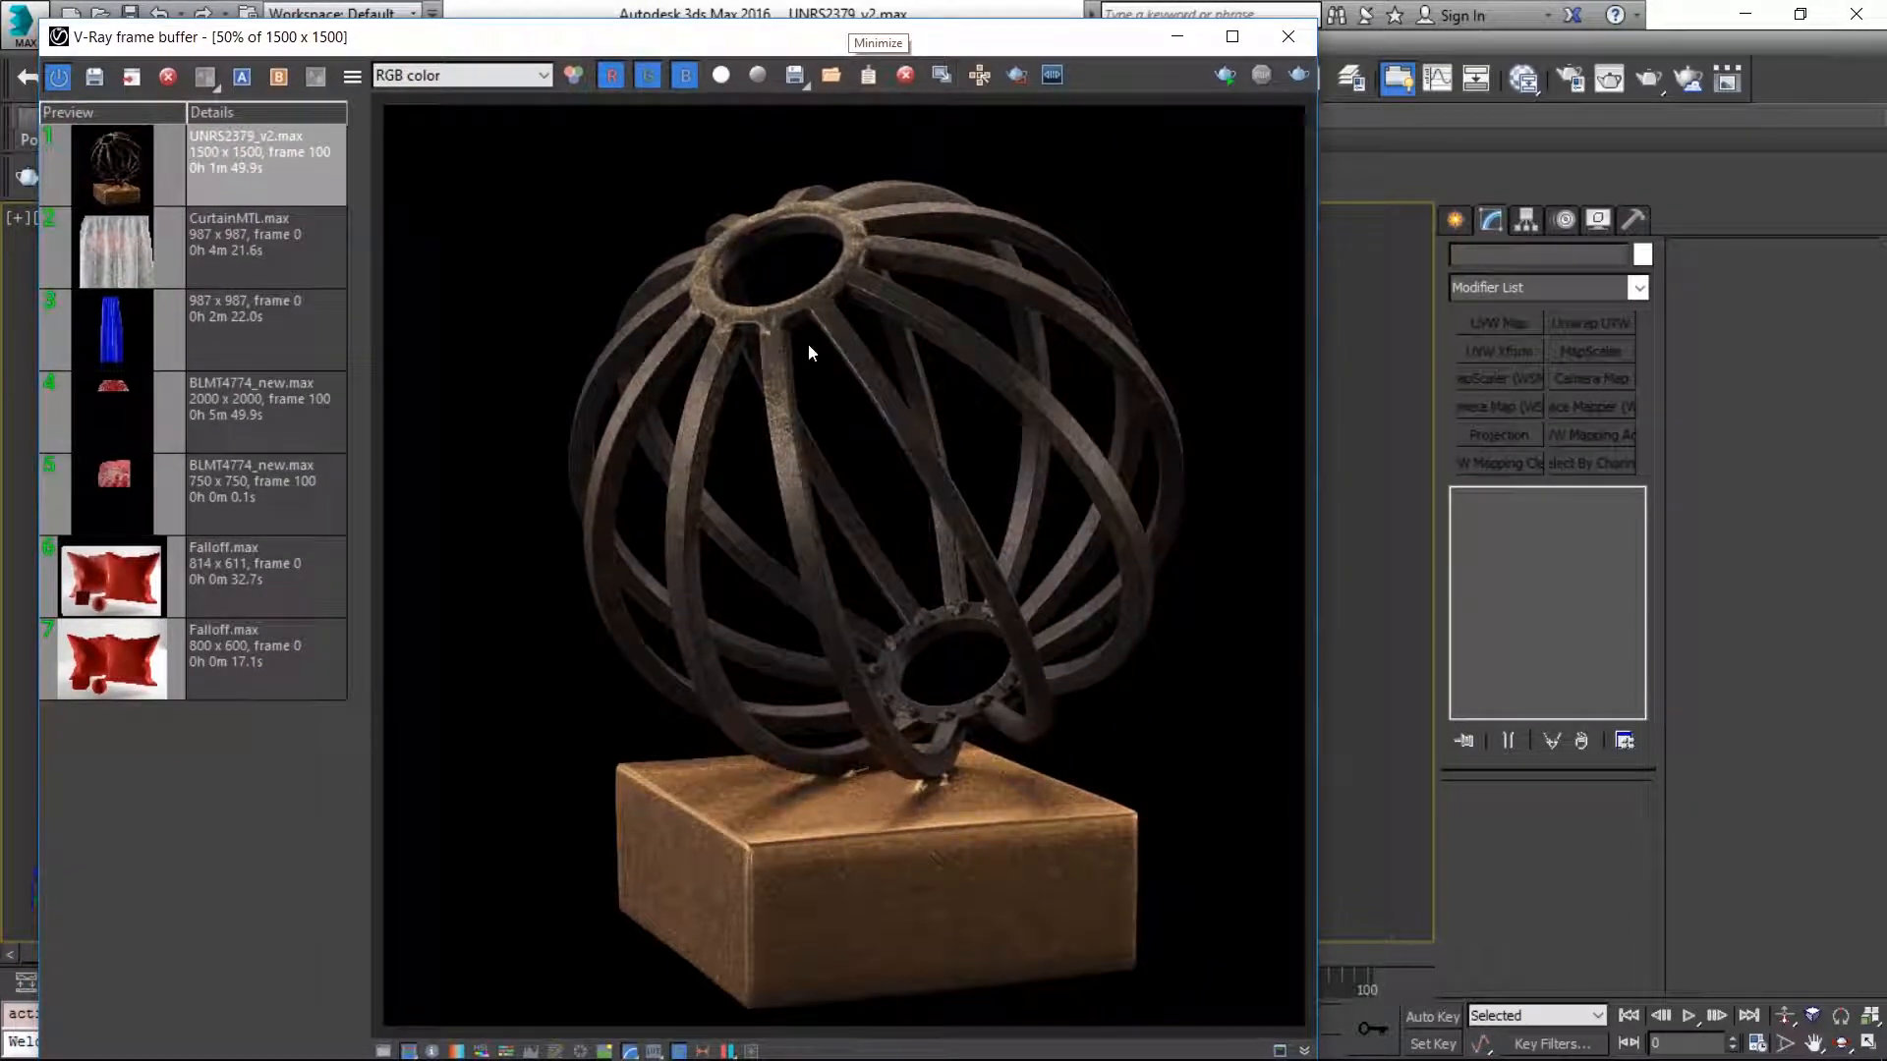
- Examine the rendered metal finish on the cage's ribs, rings and welds, and the surface of the block base up close
scroll(772, 458, up, 2)
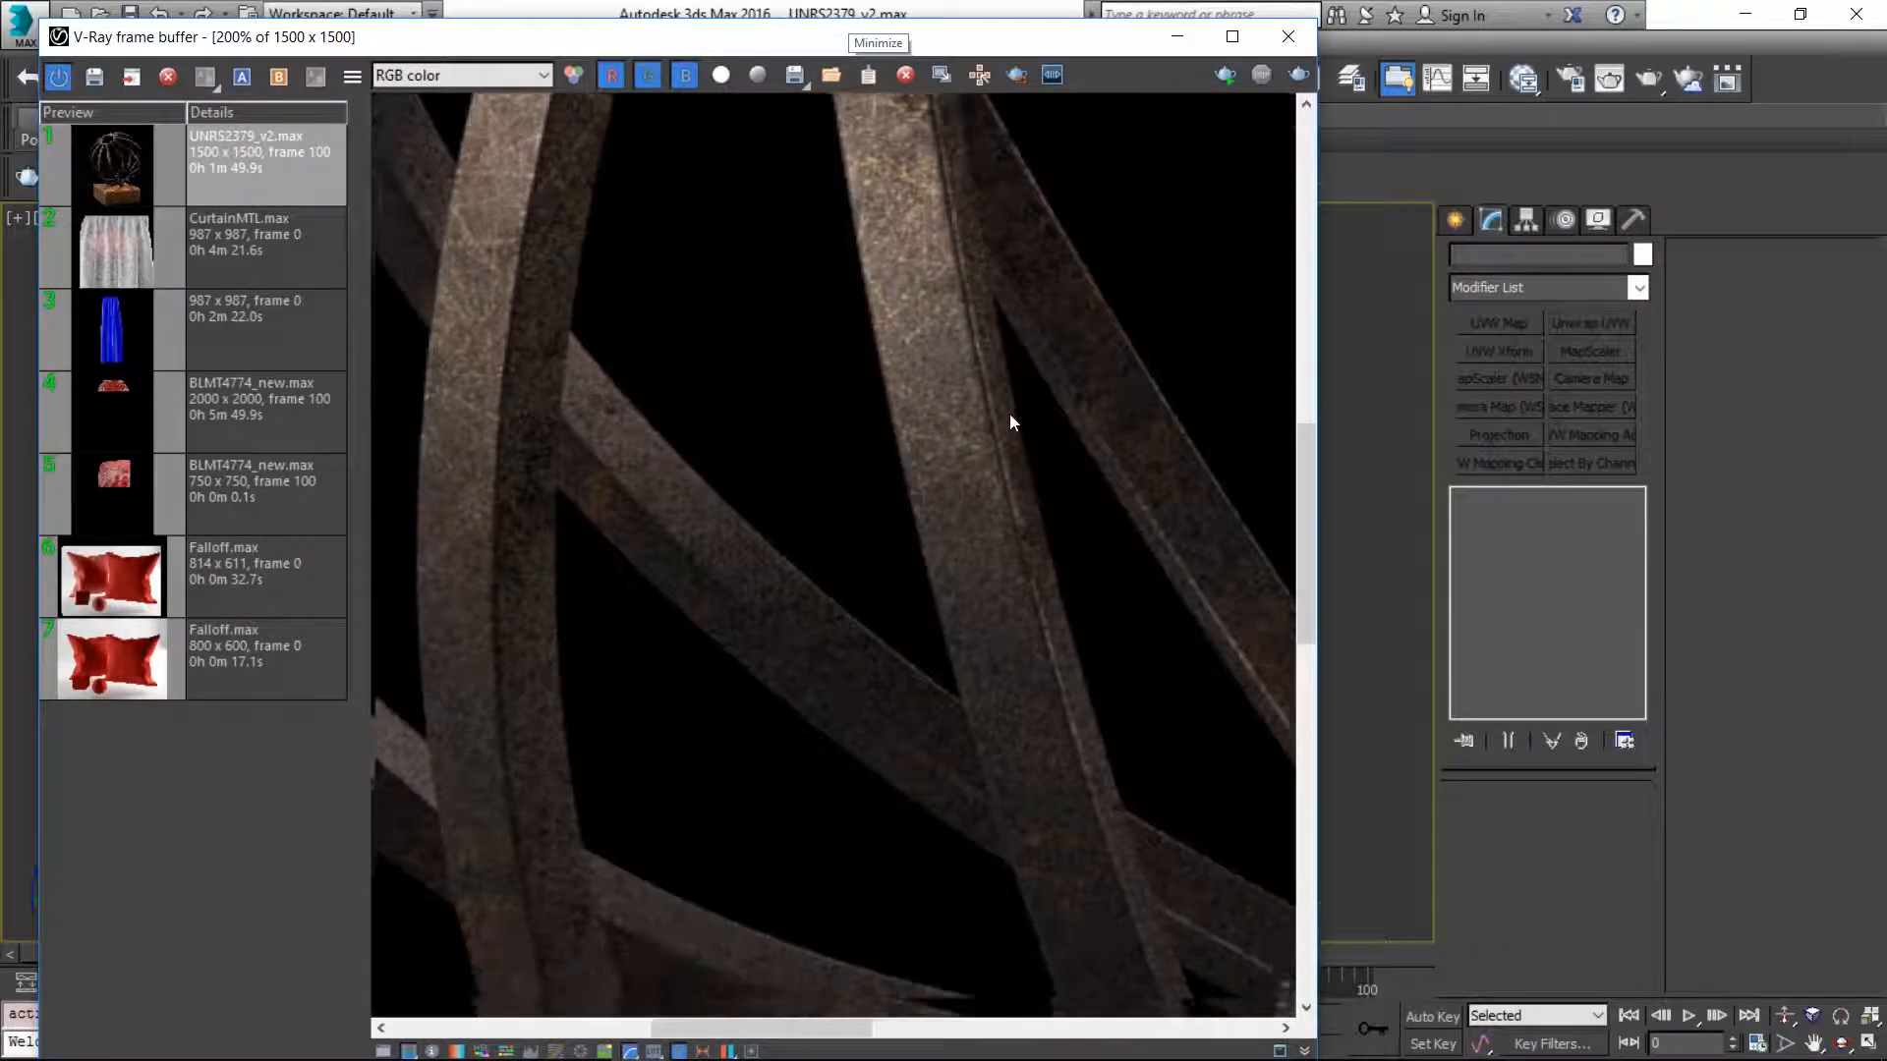
drag(756, 658, 417, 232)
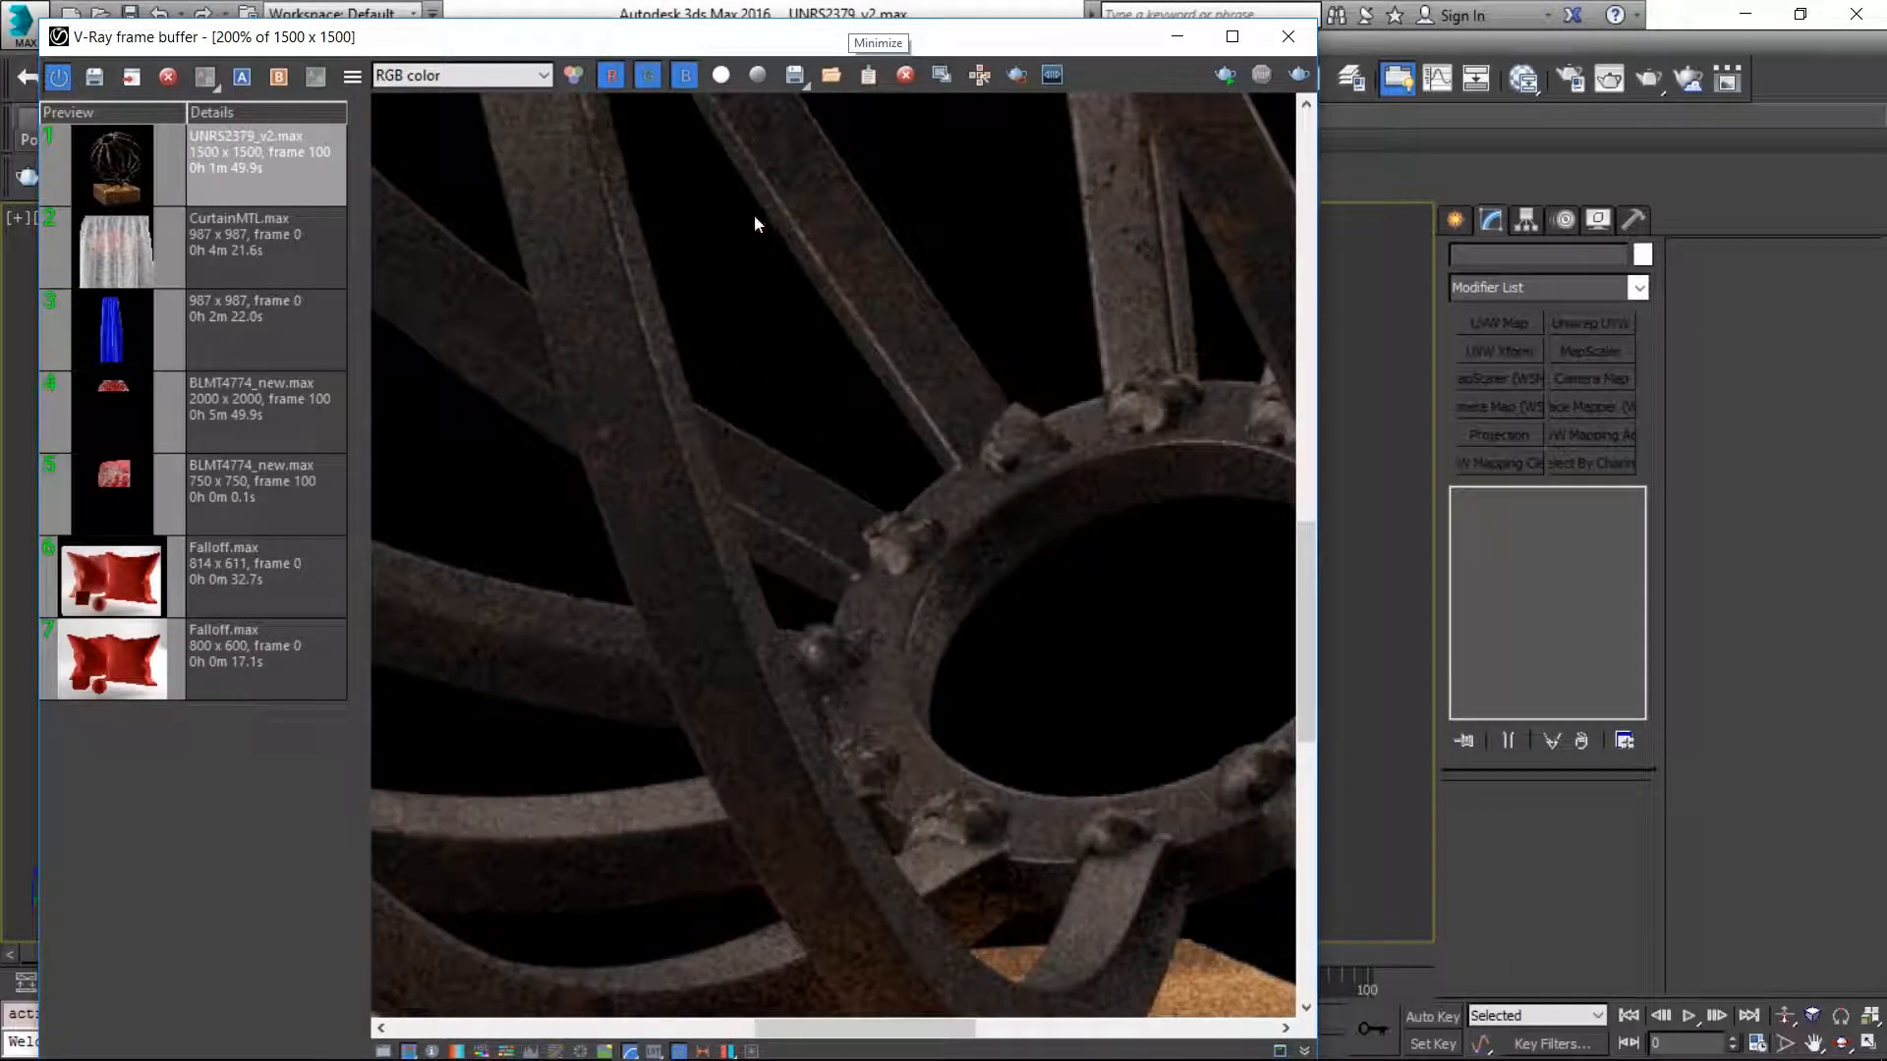
scroll(809, 520, down, 2)
scroll(825, 432, up, 2)
scroll(883, 519, down, 1)
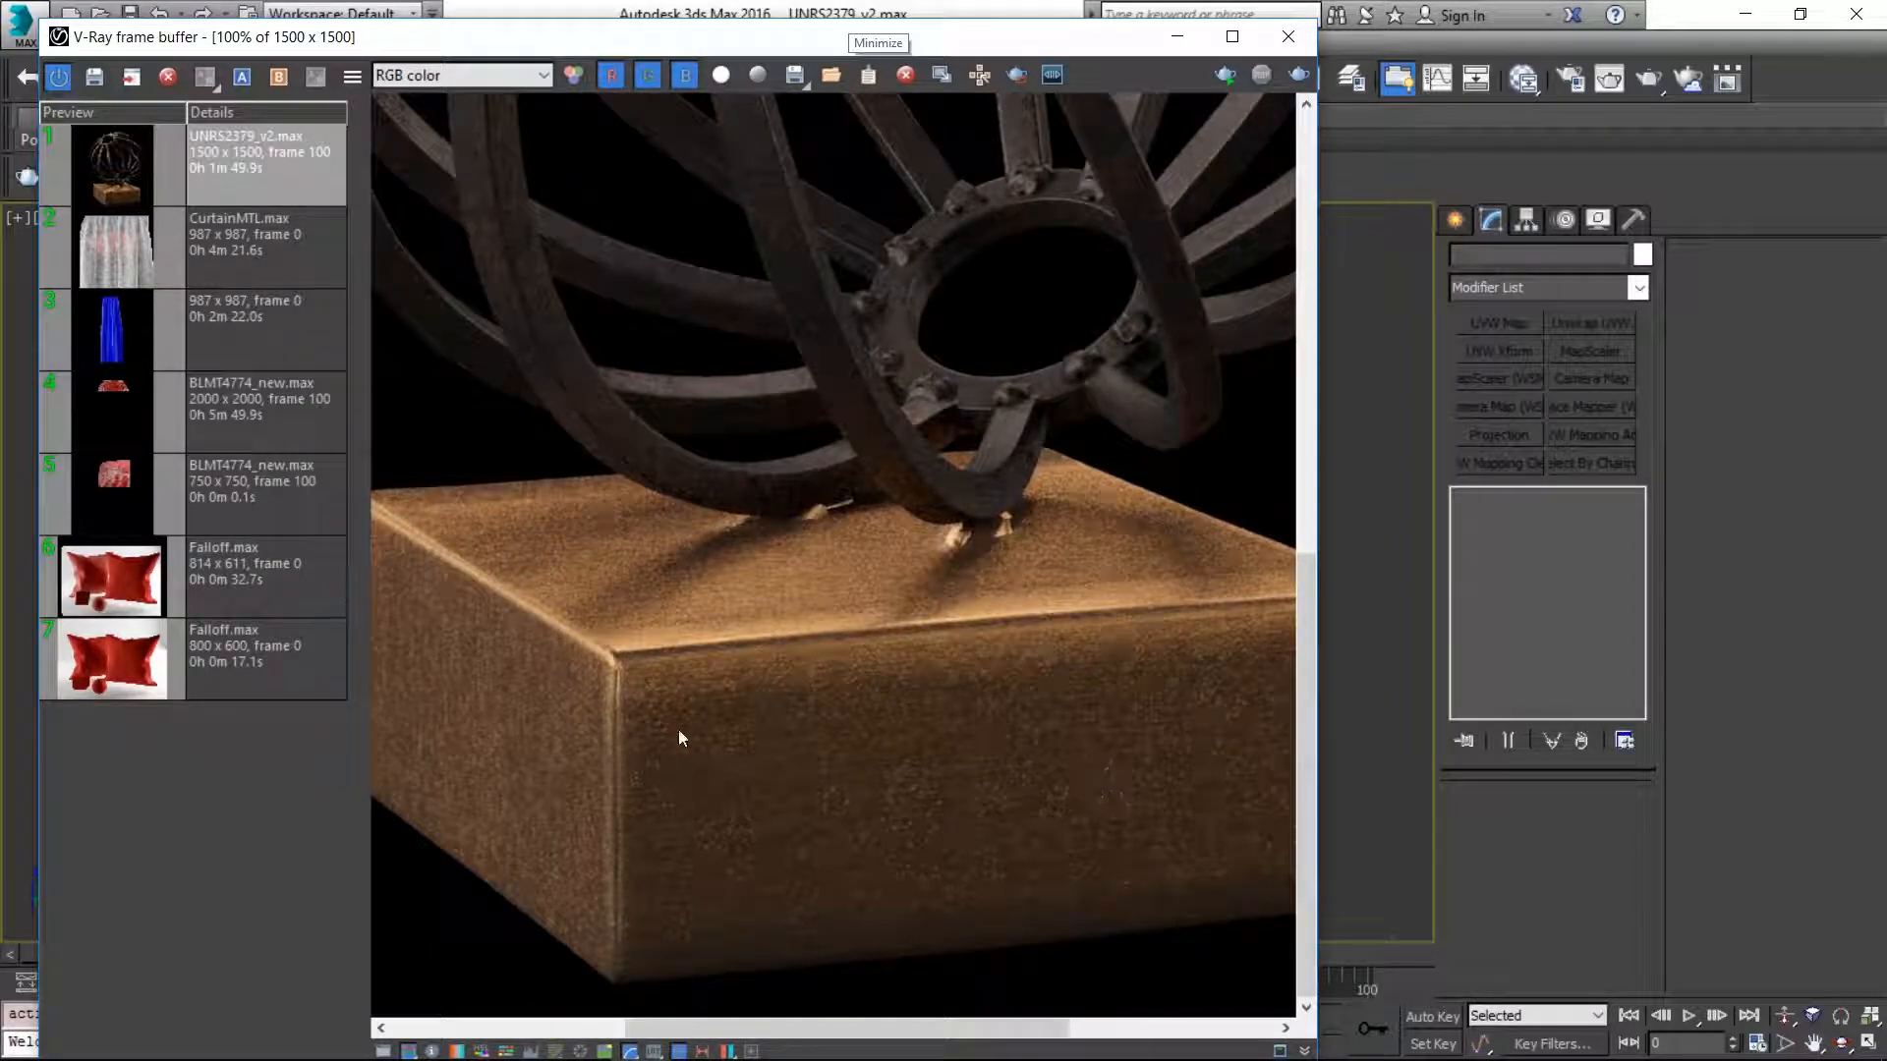
drag(988, 778, 832, 792)
middle_drag(940, 200, 885, 448)
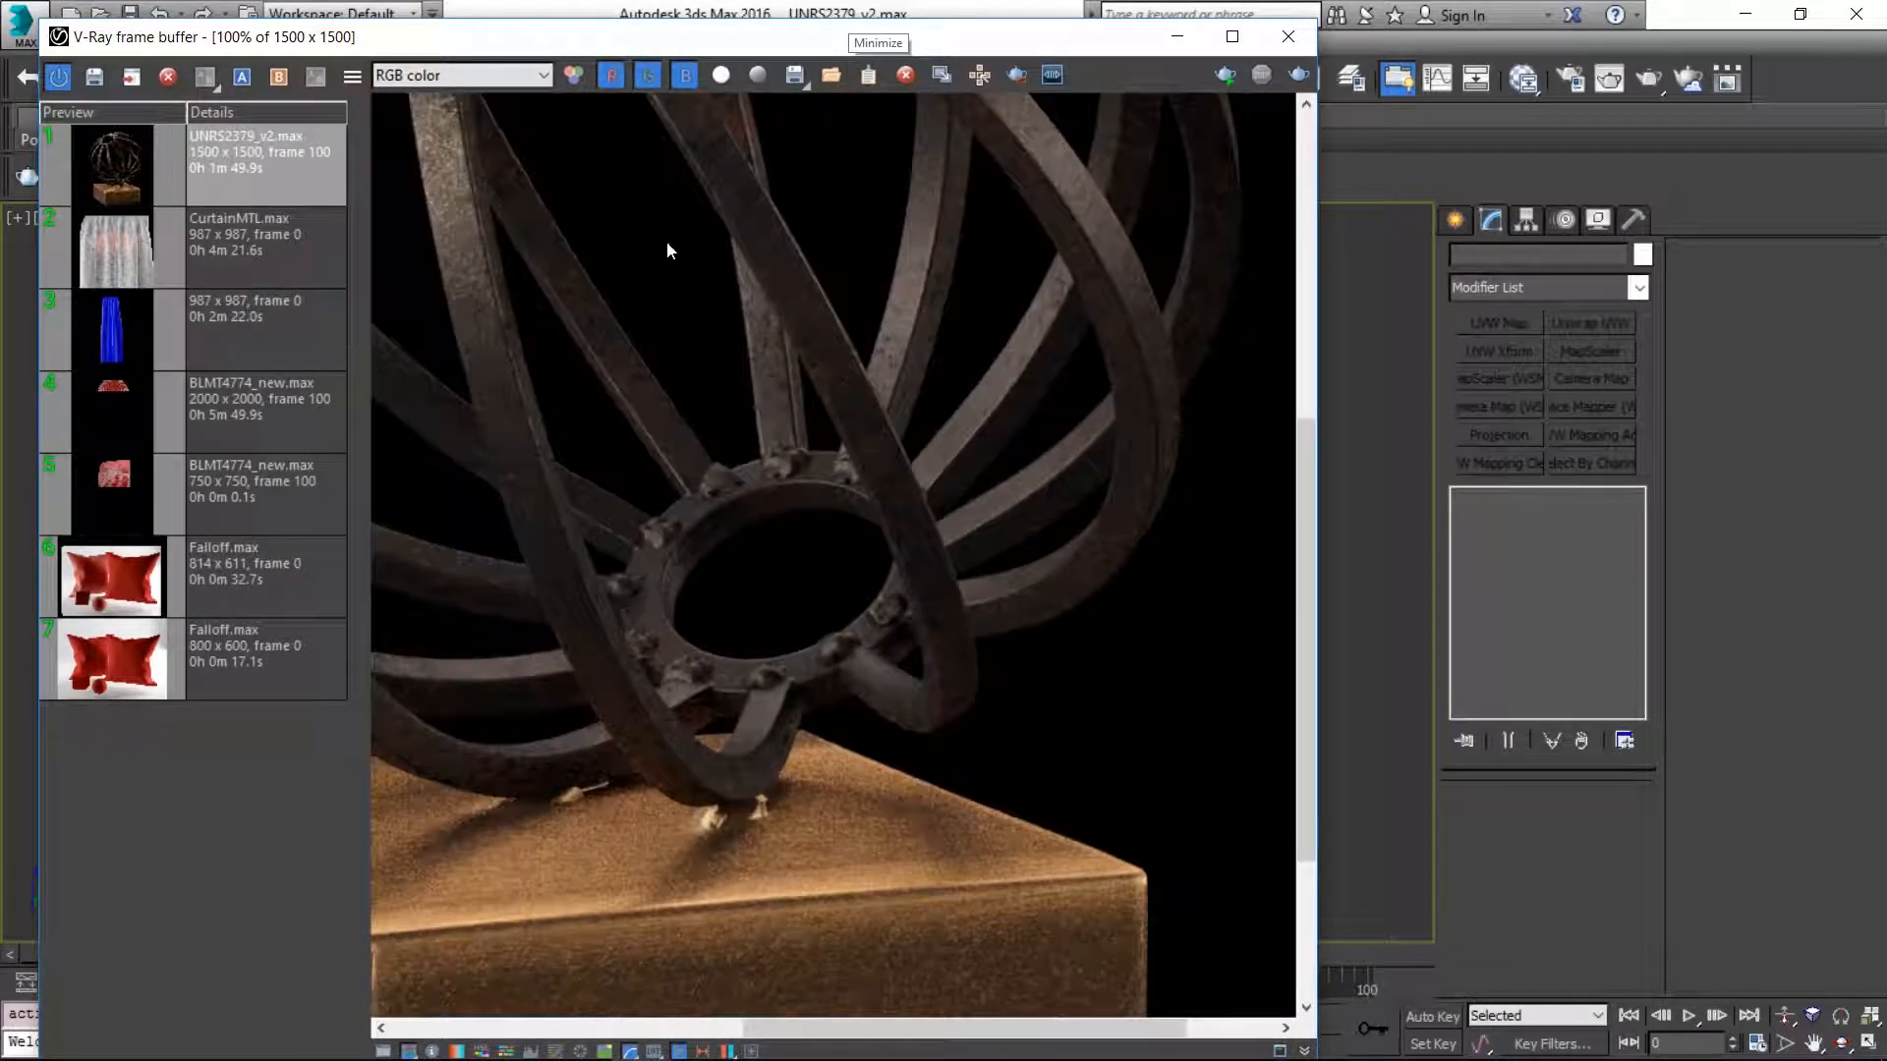
middle_drag(788, 214, 1014, 775)
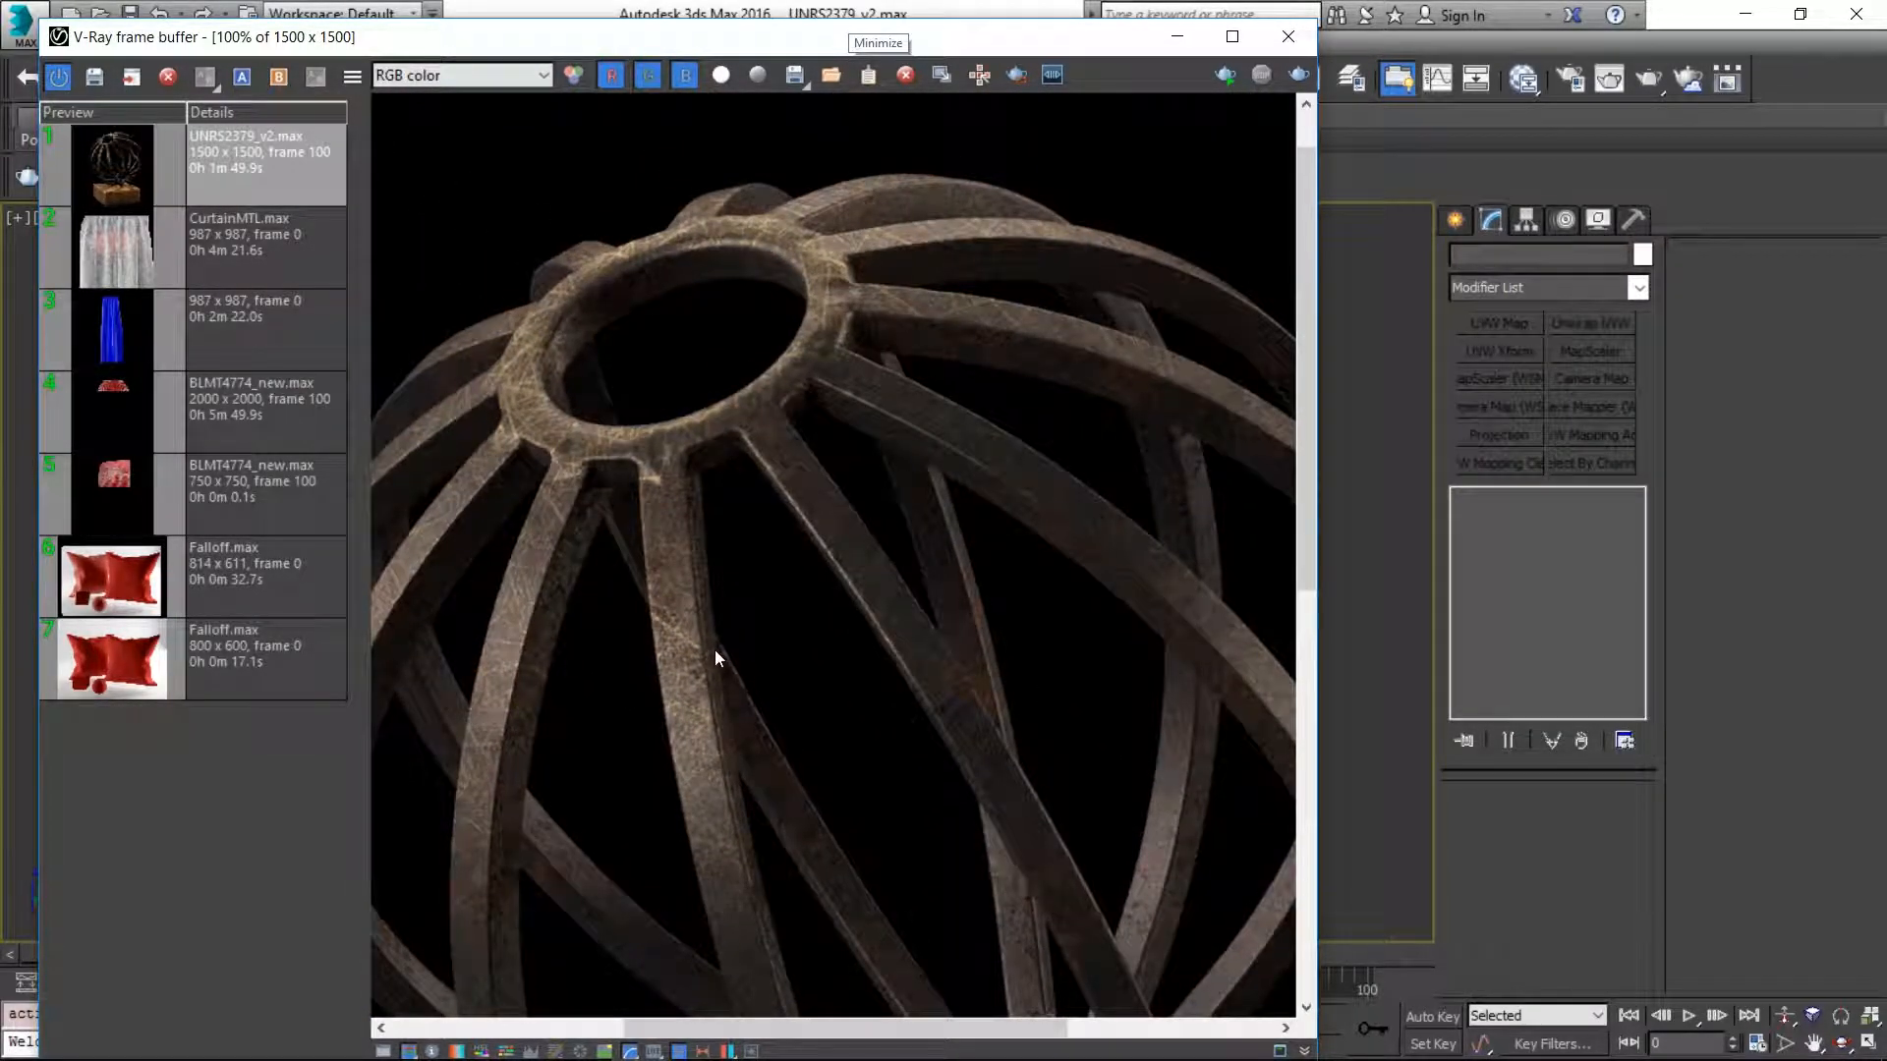
middle_drag(716, 652, 725, 529)
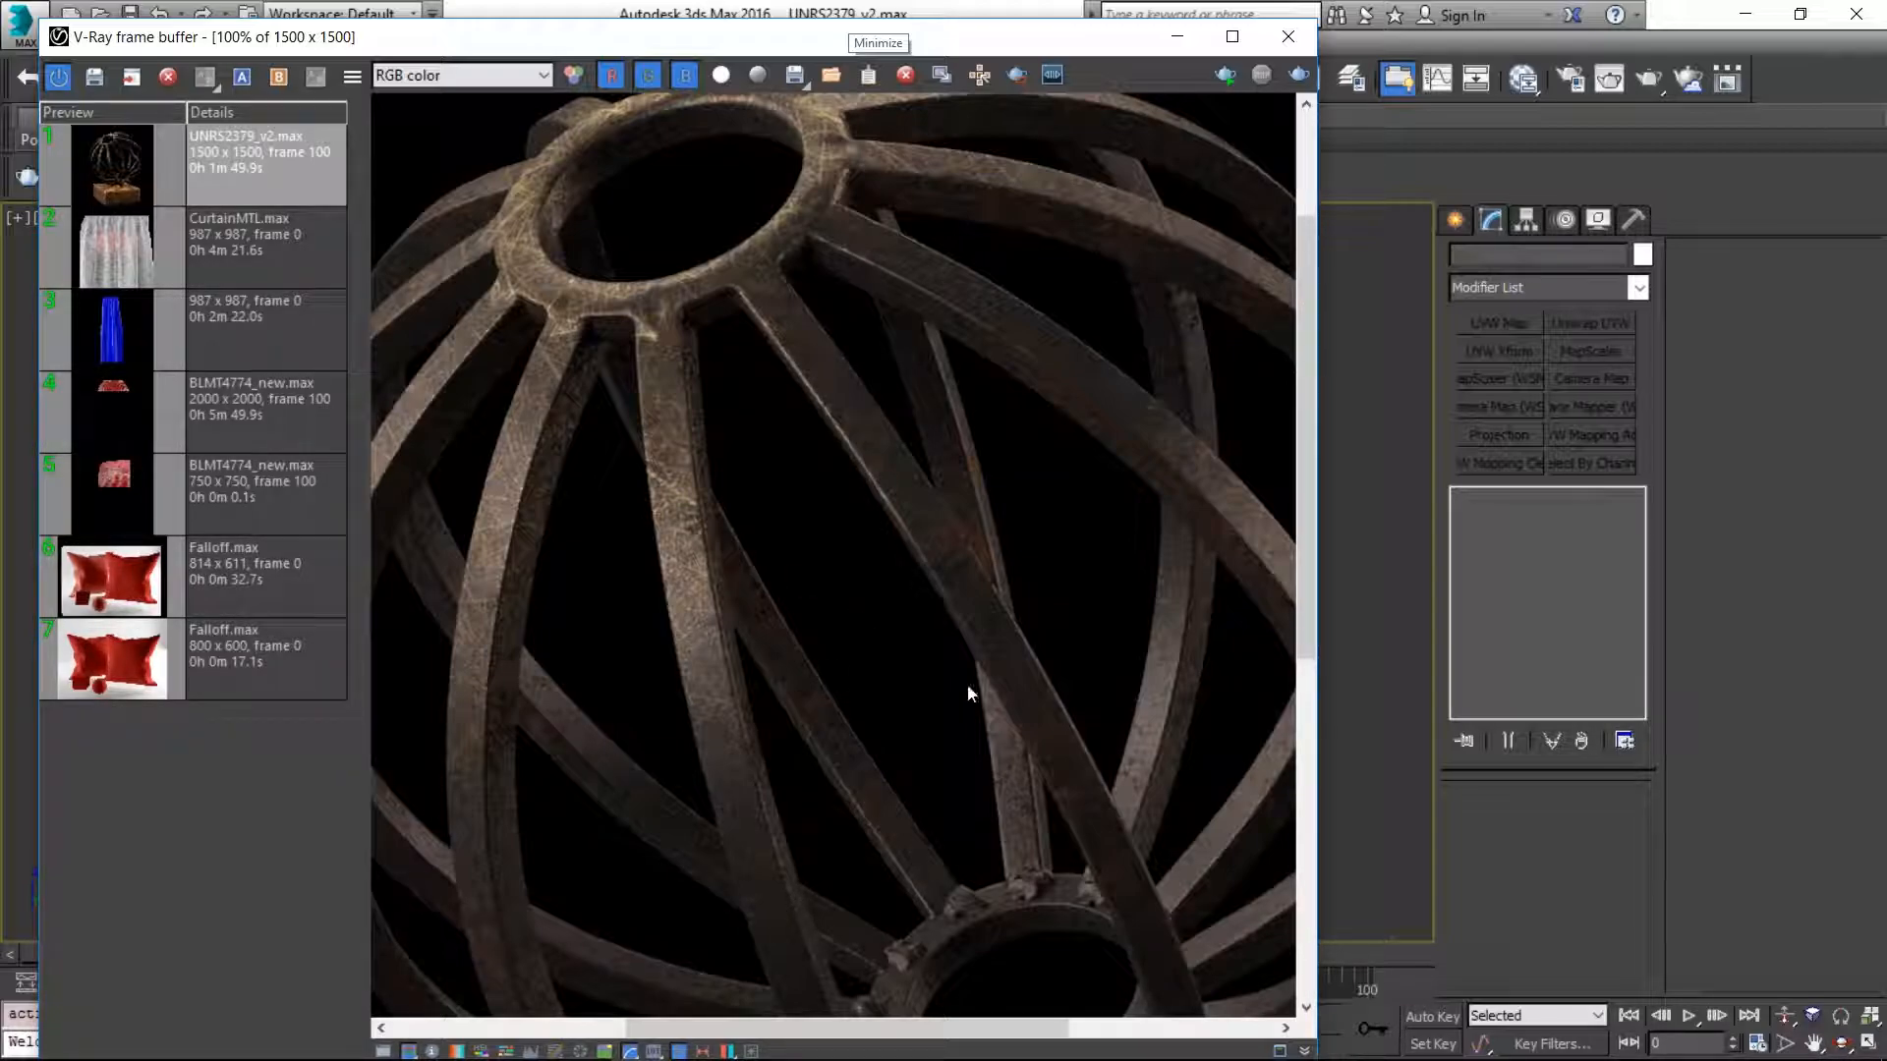
scroll(1024, 613, down, 1)
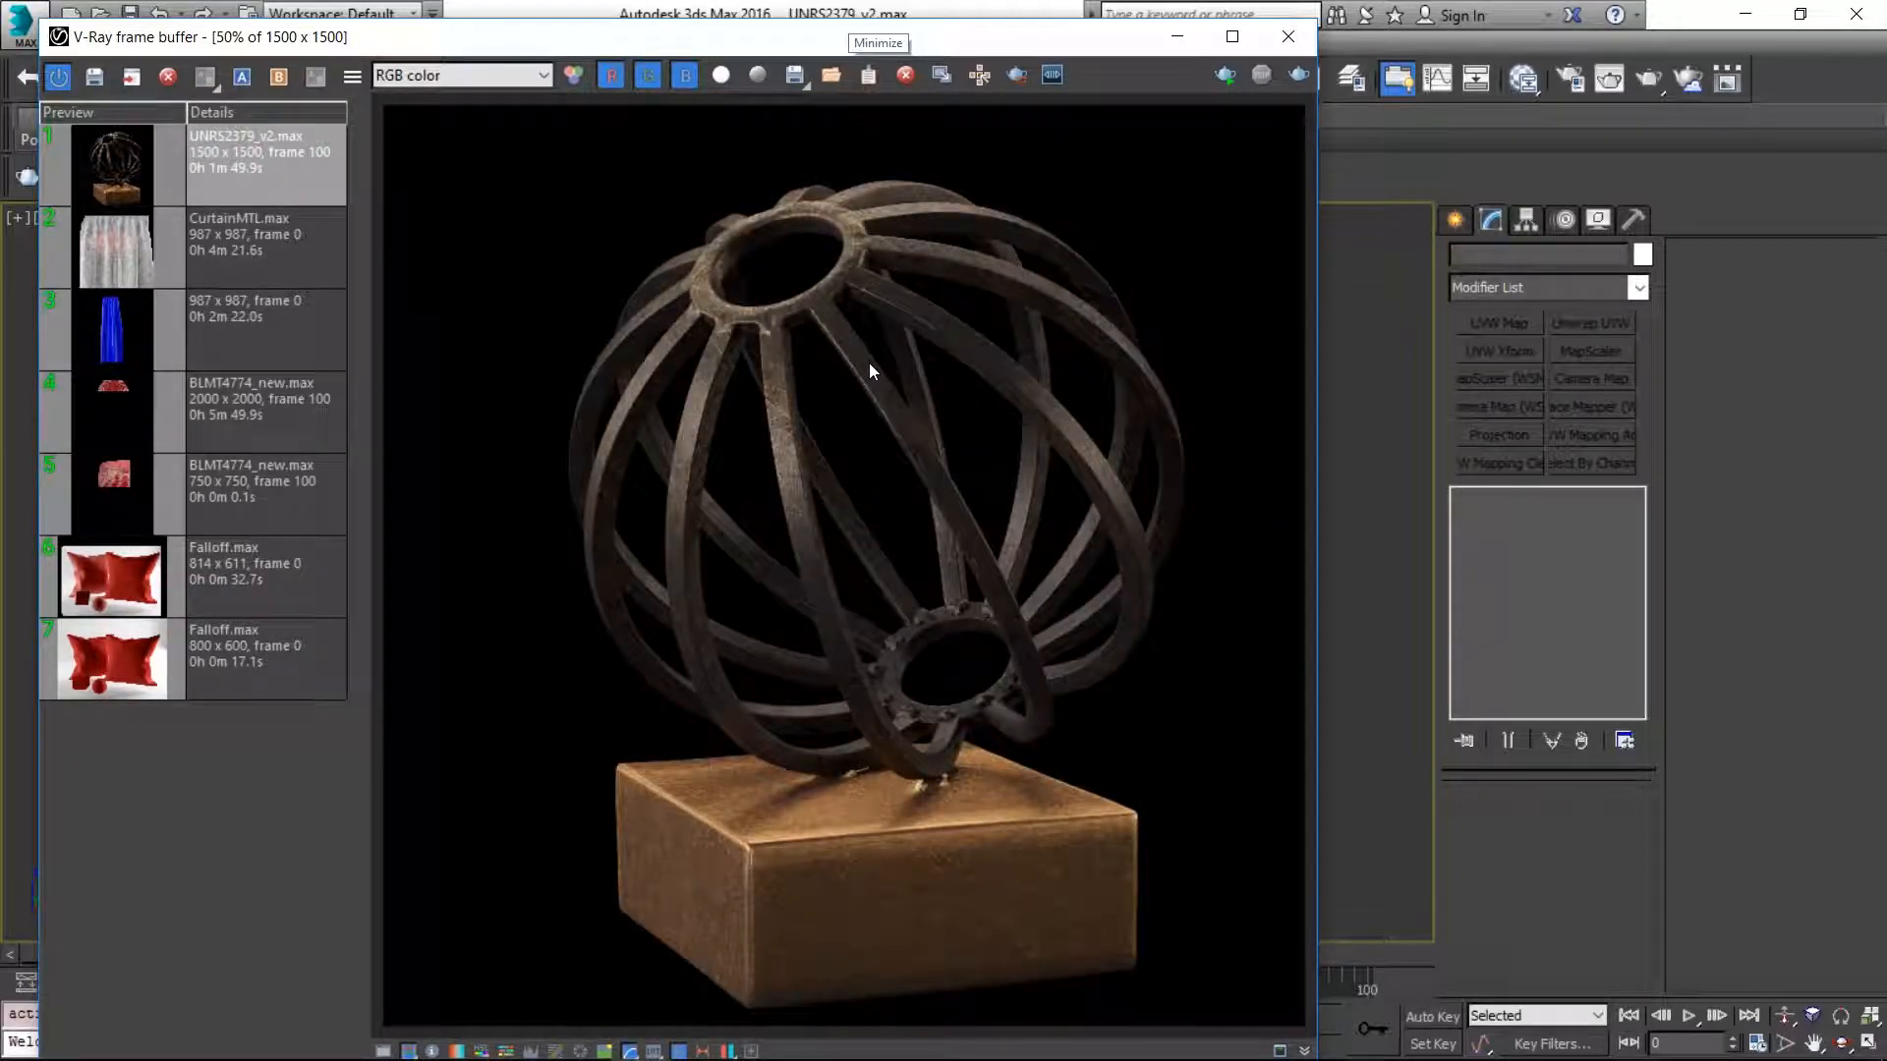
scroll(869, 363, up, 1)
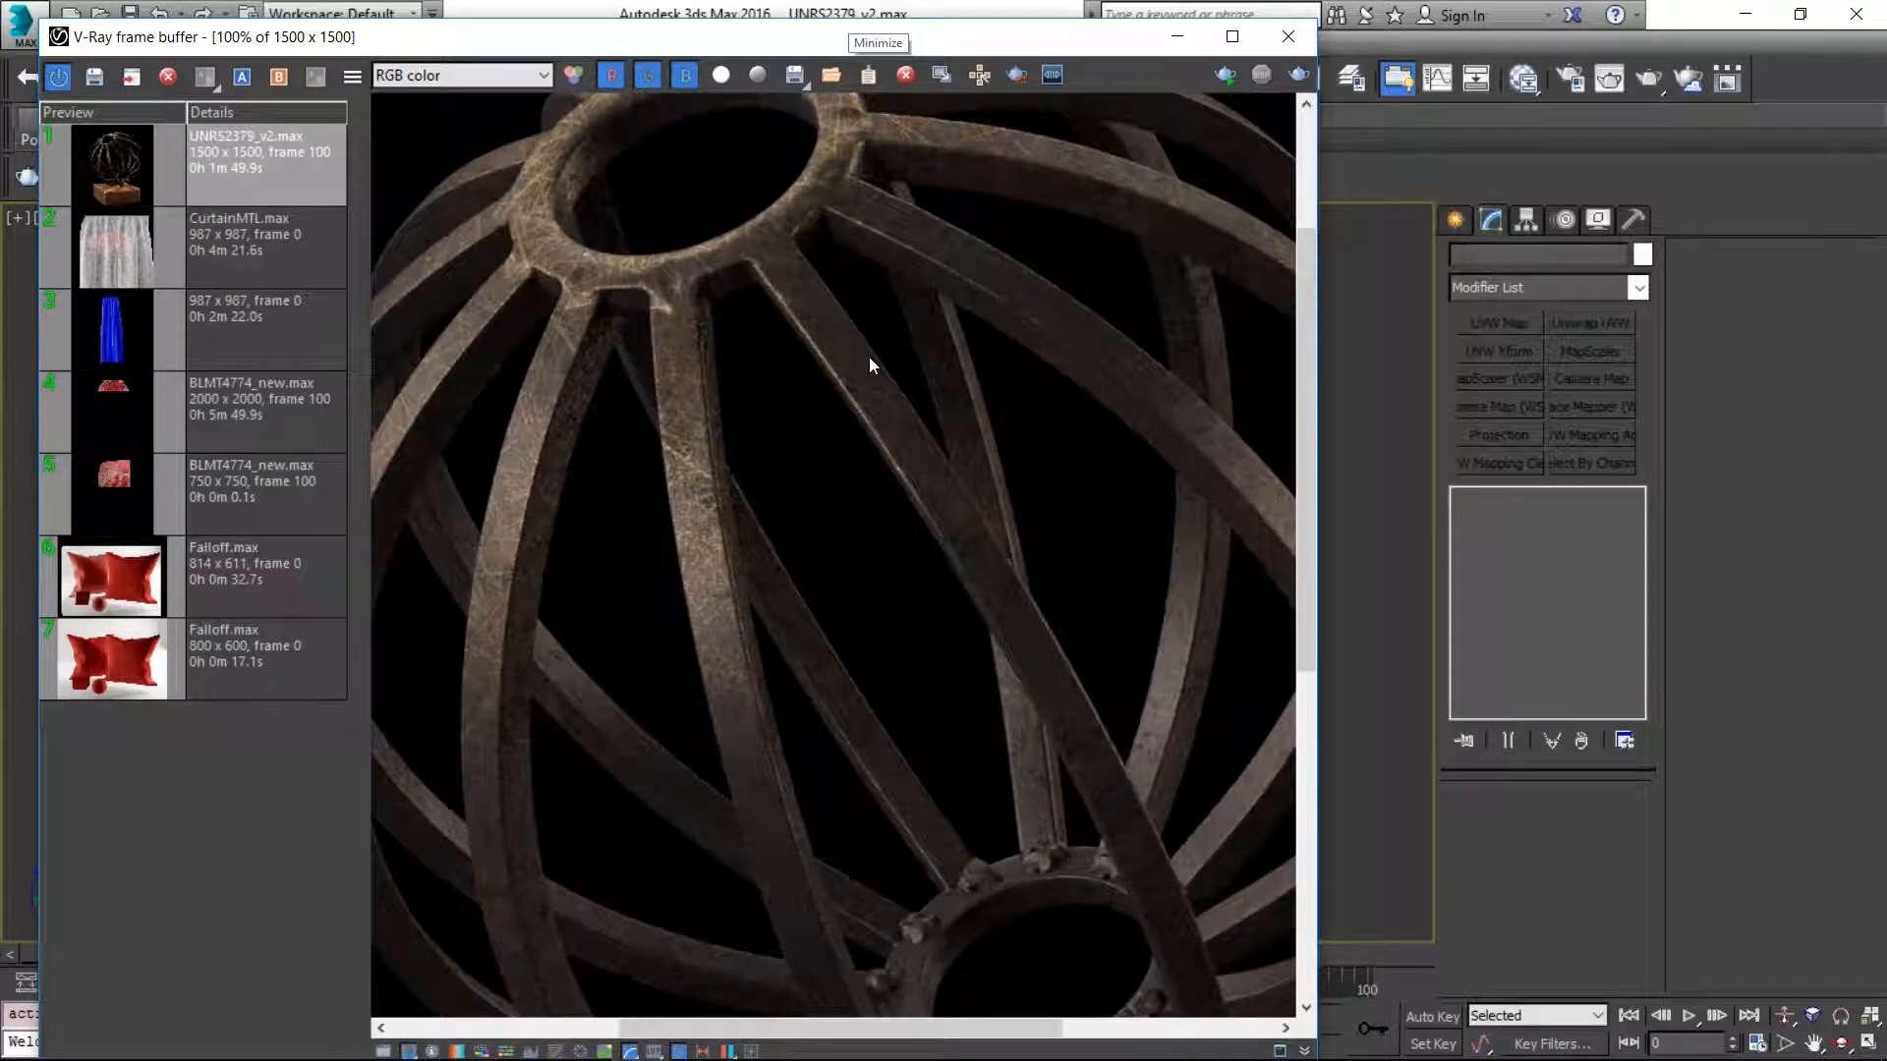
middle_drag(869, 358, 895, 562)
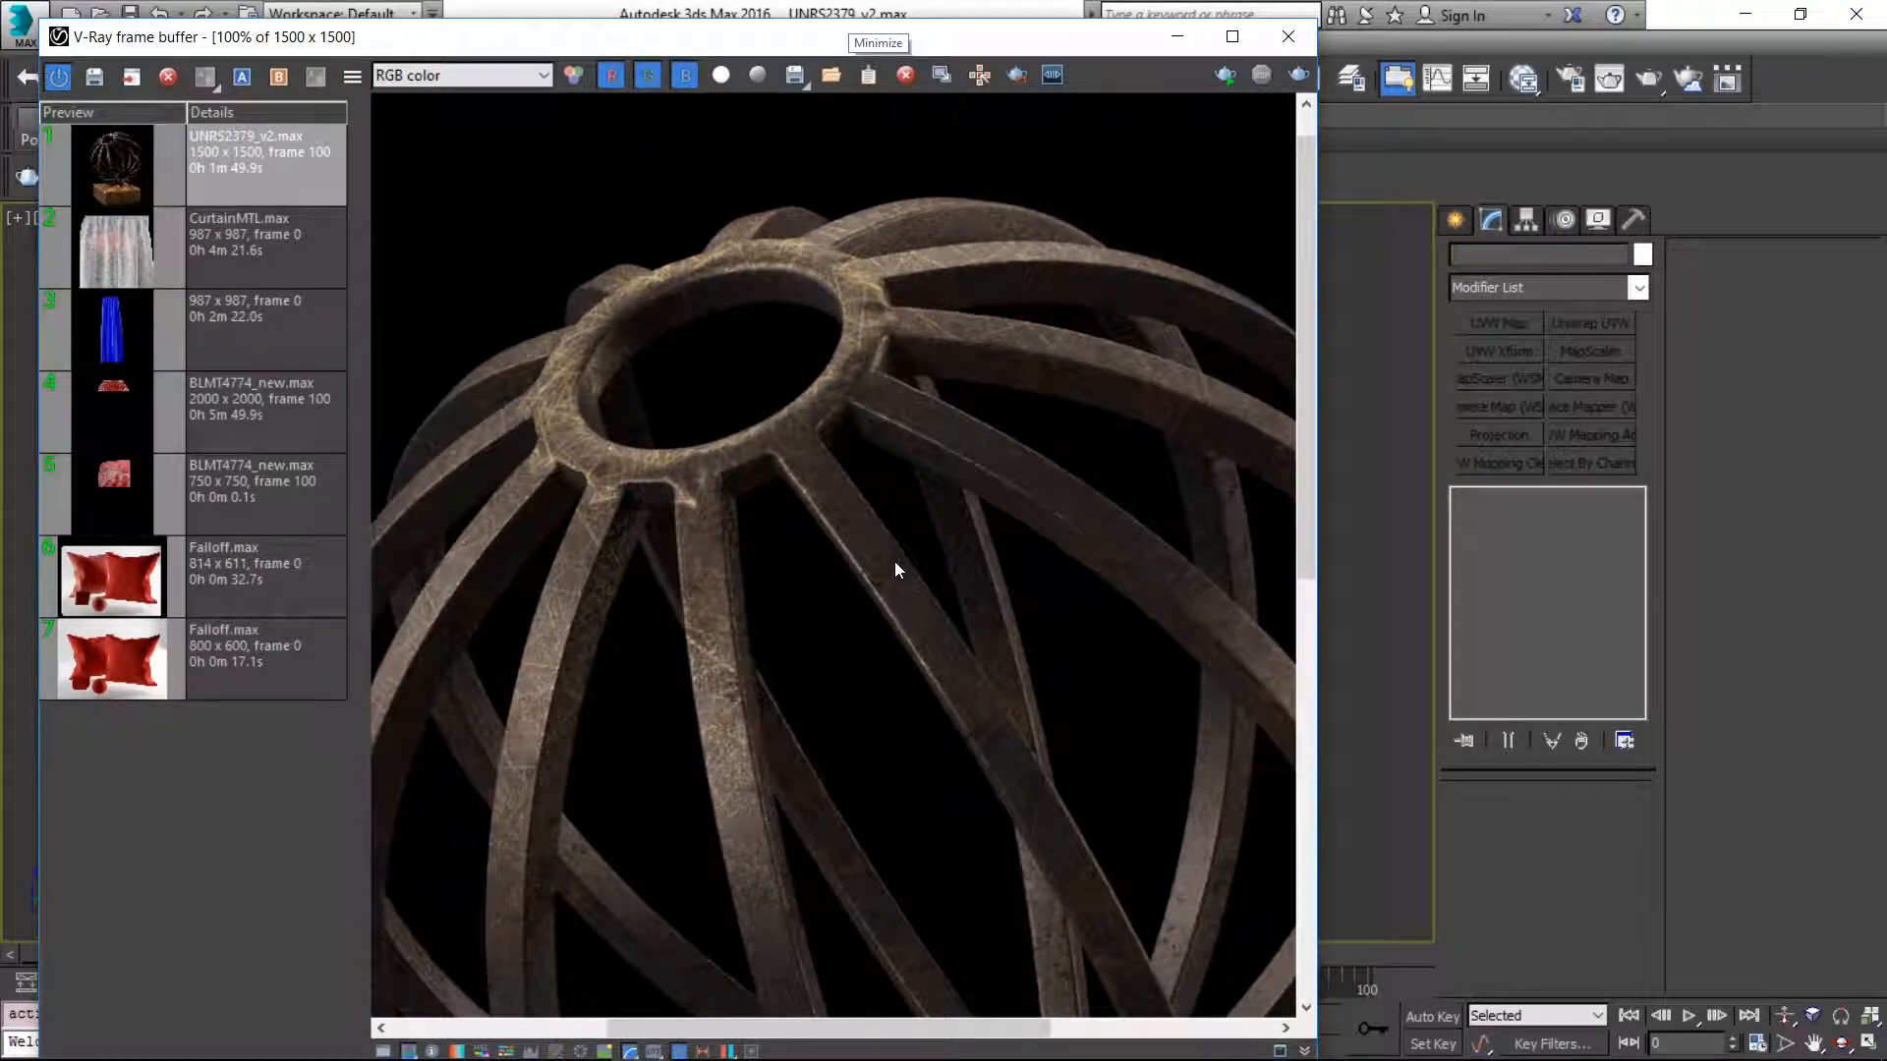
- Switch to Chrome, study the metal cage's reference photos around the ring and ribs, and close the blank reference image
click(349, 1044)
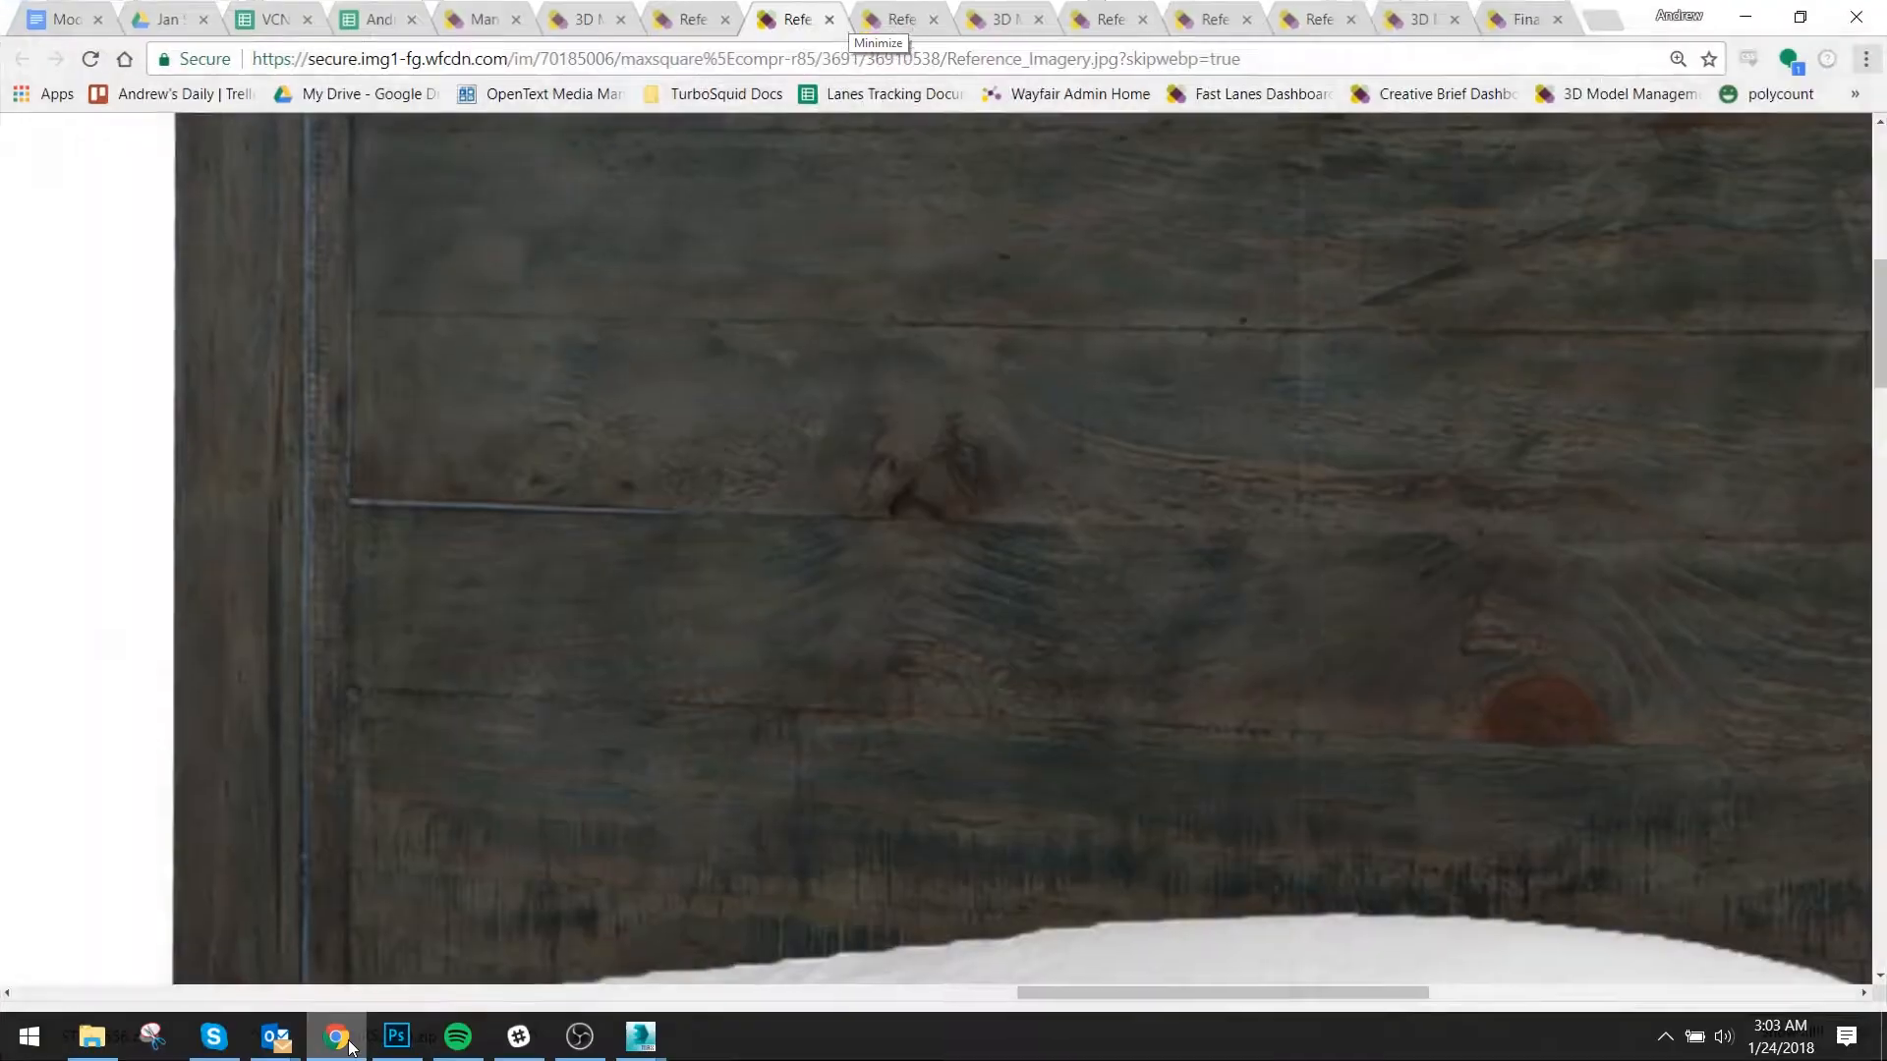
click(1105, 26)
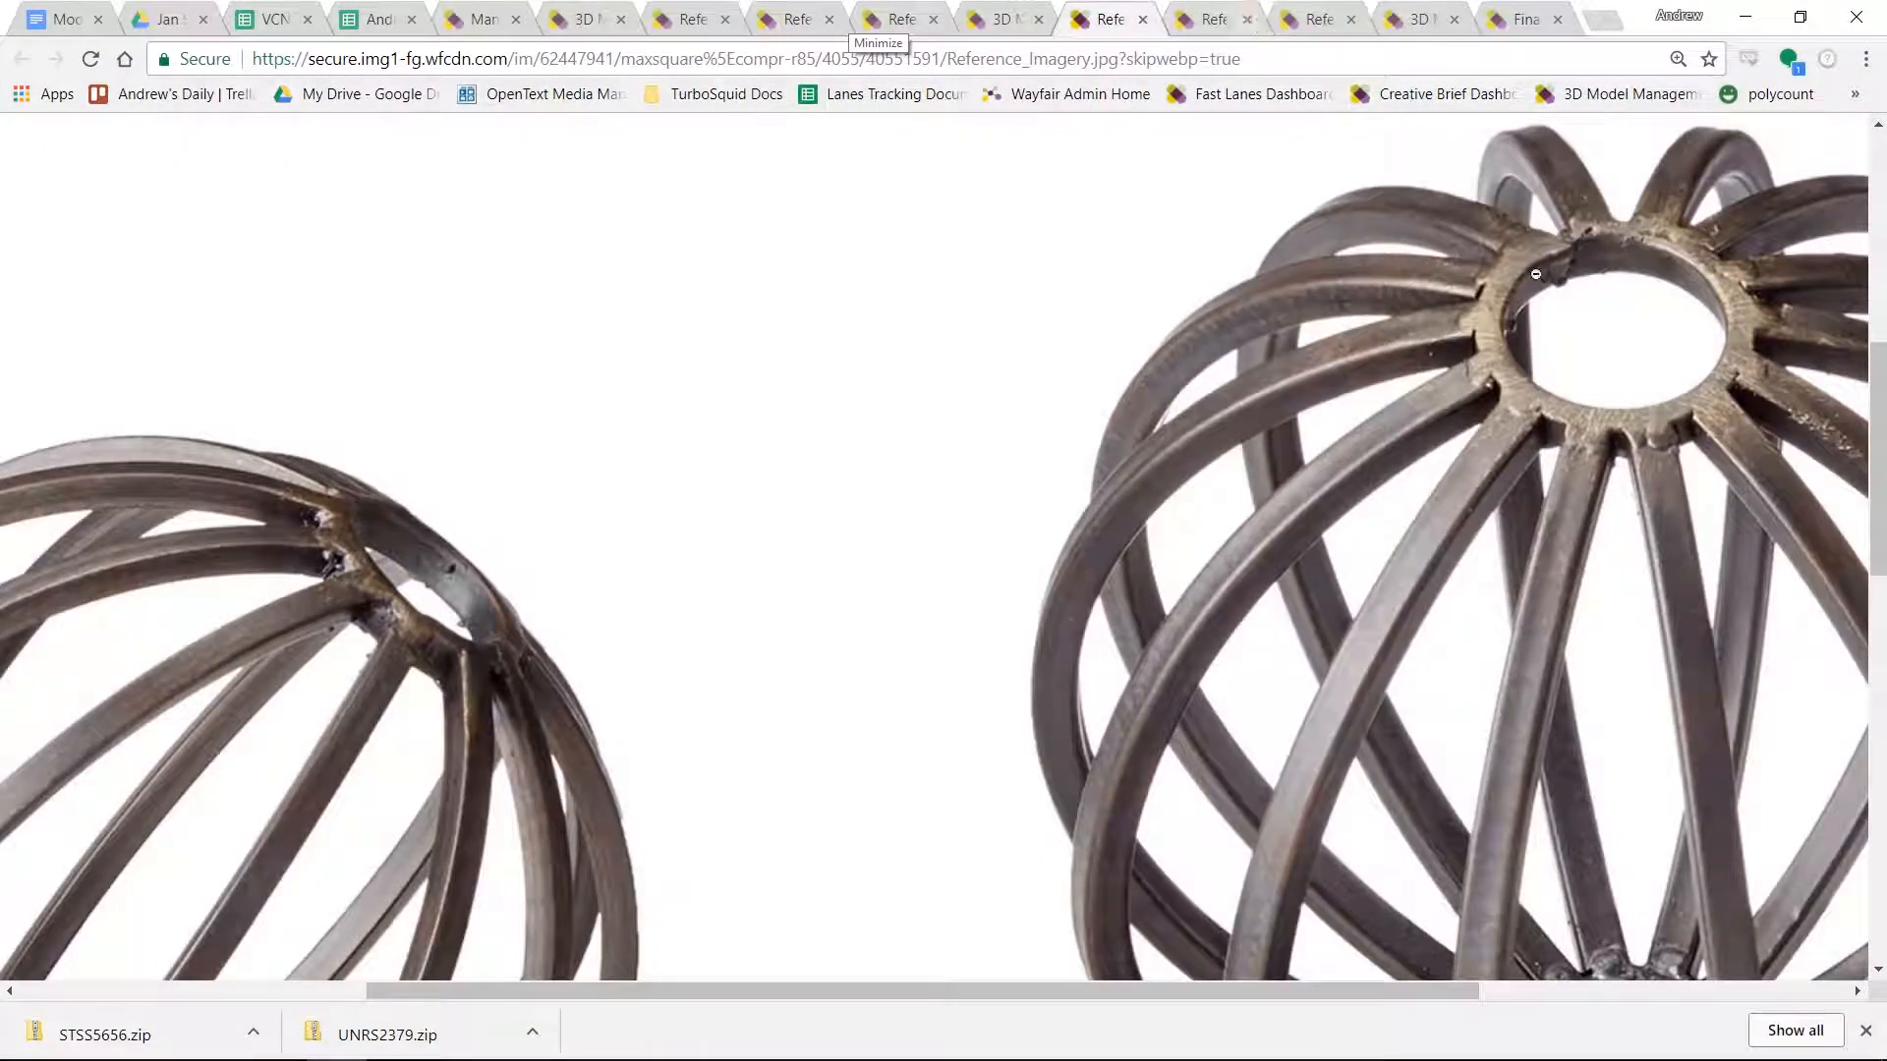
click(1216, 18)
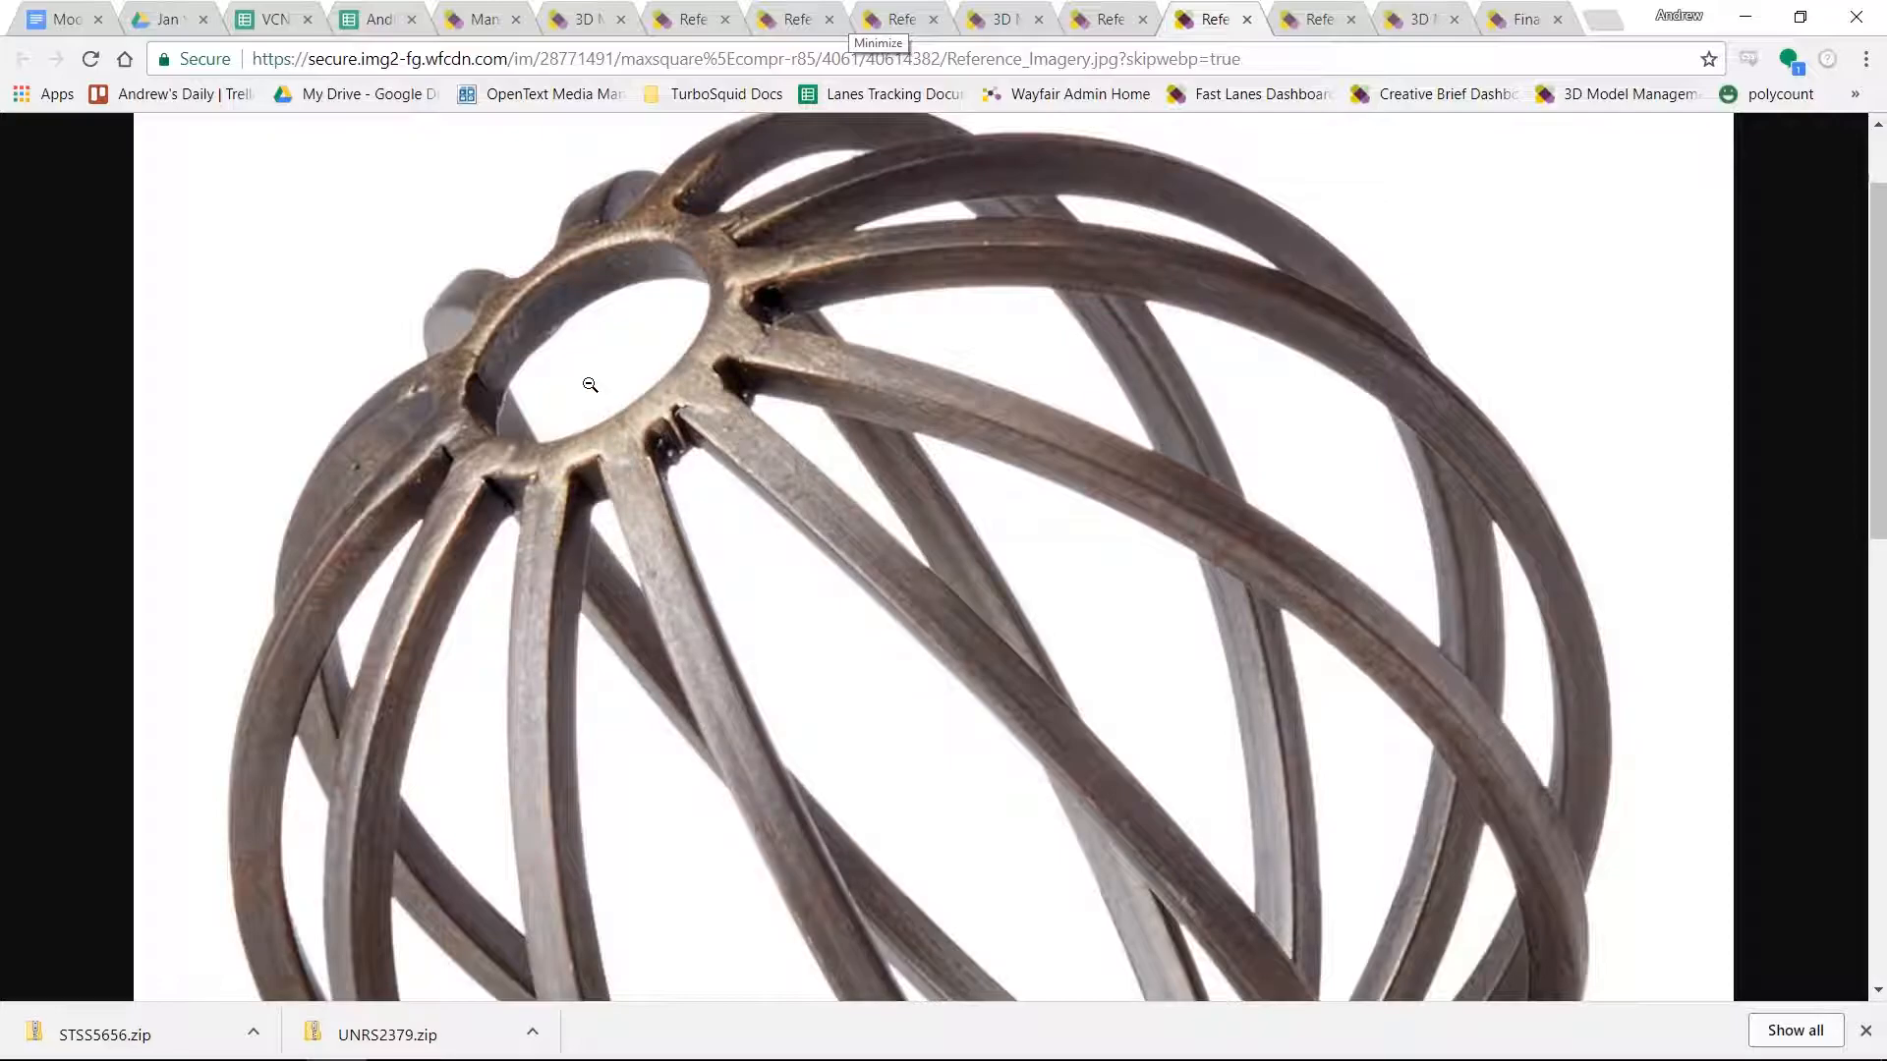
click(1315, 19)
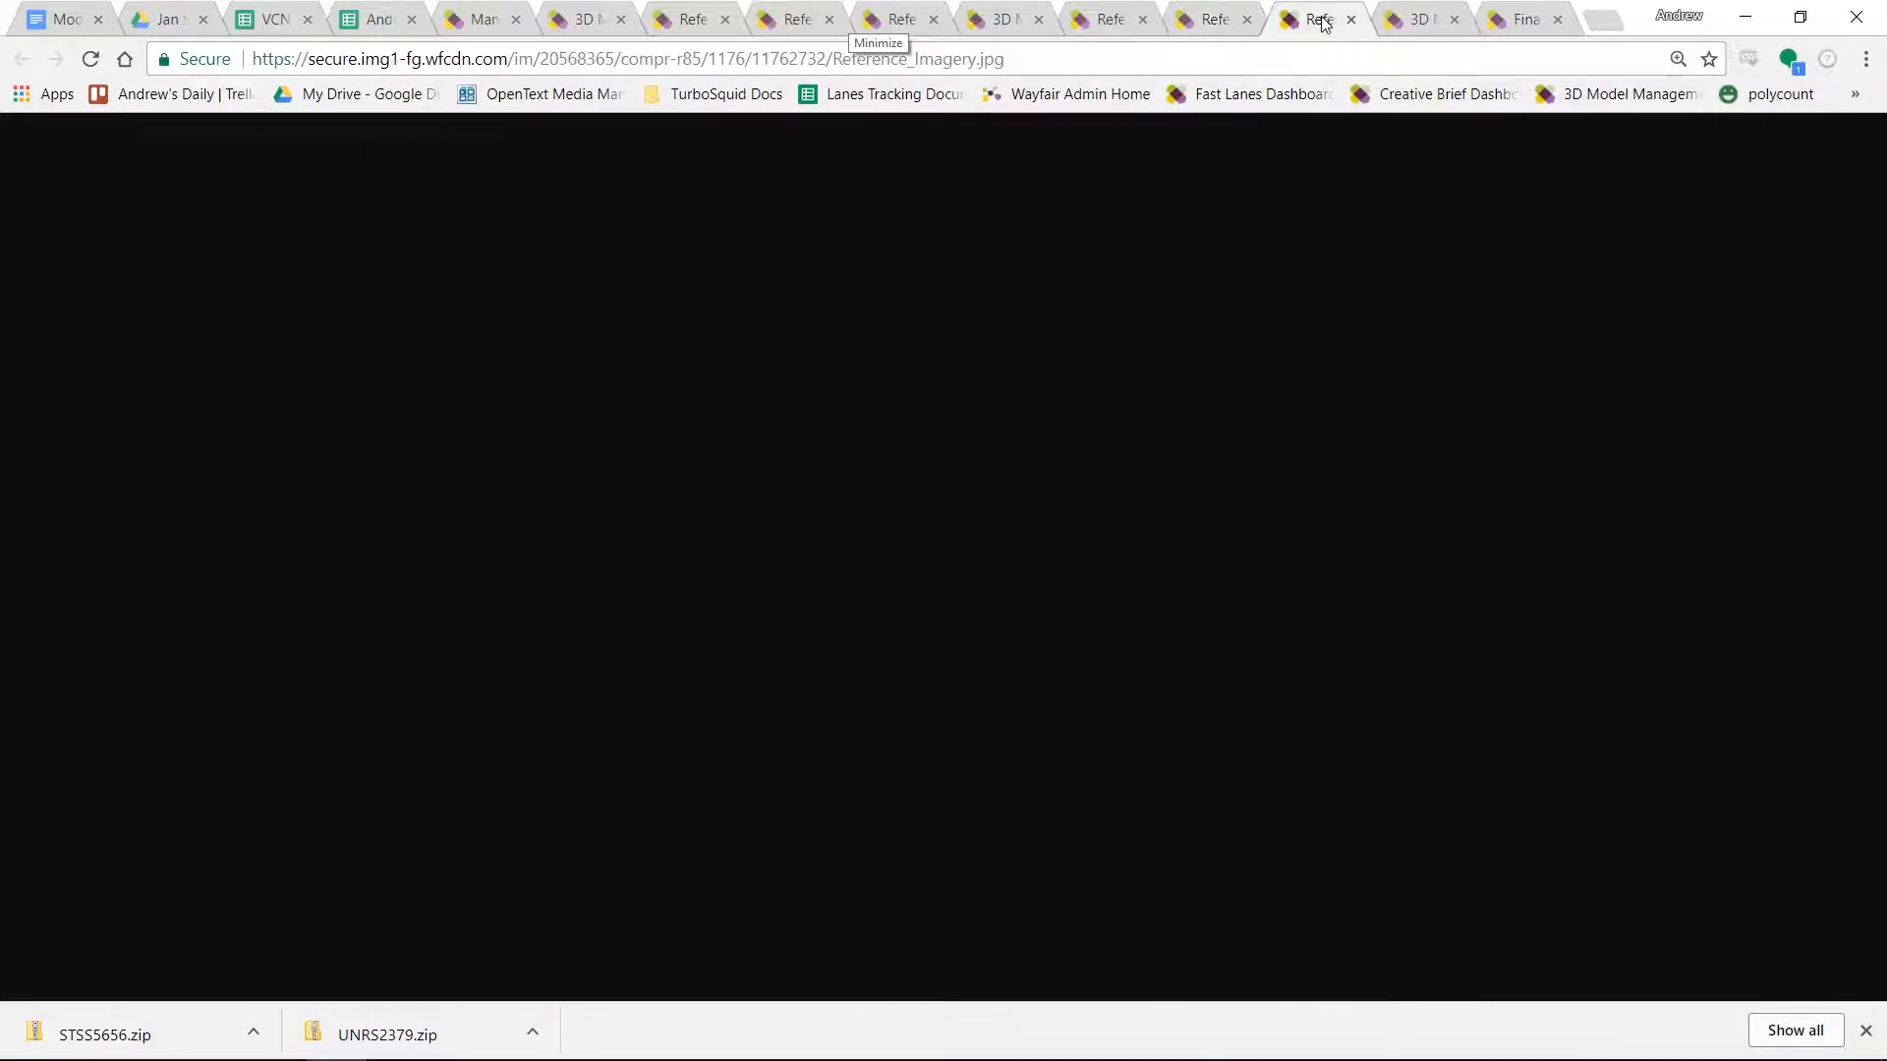
click(1350, 18)
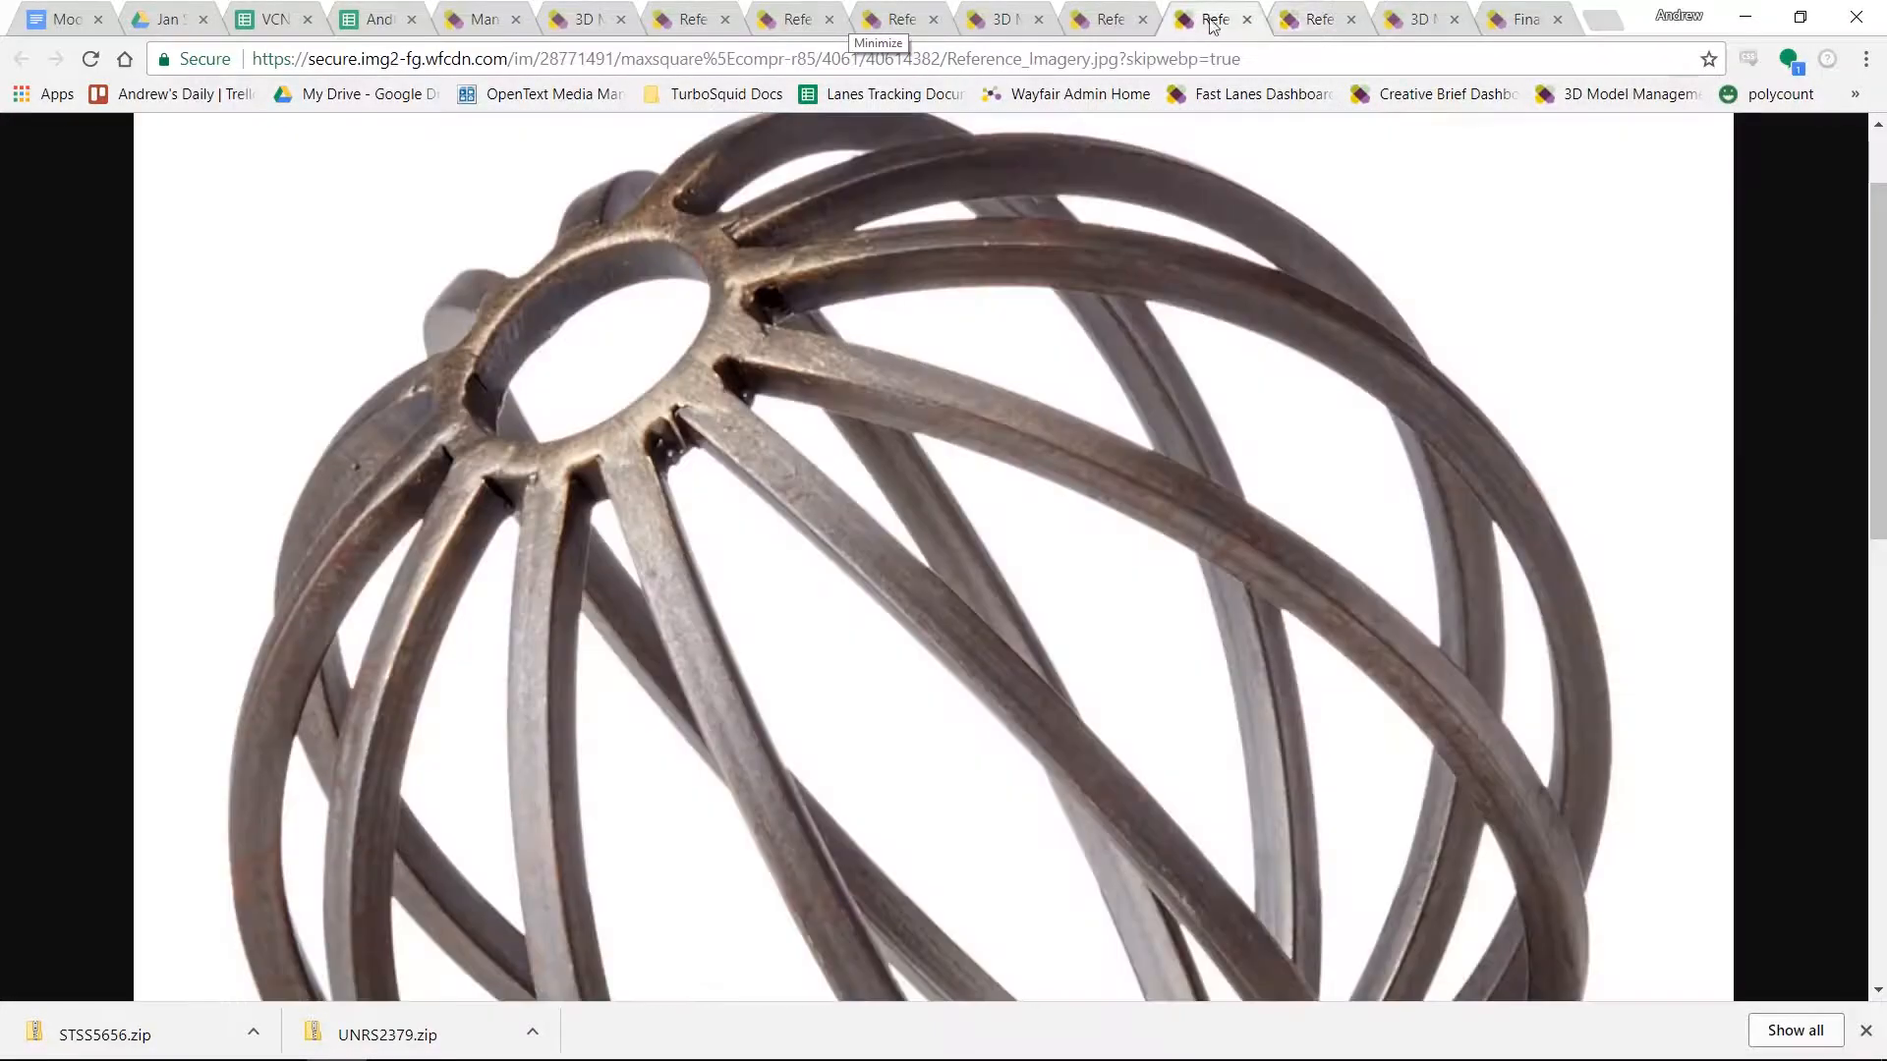
click(1102, 24)
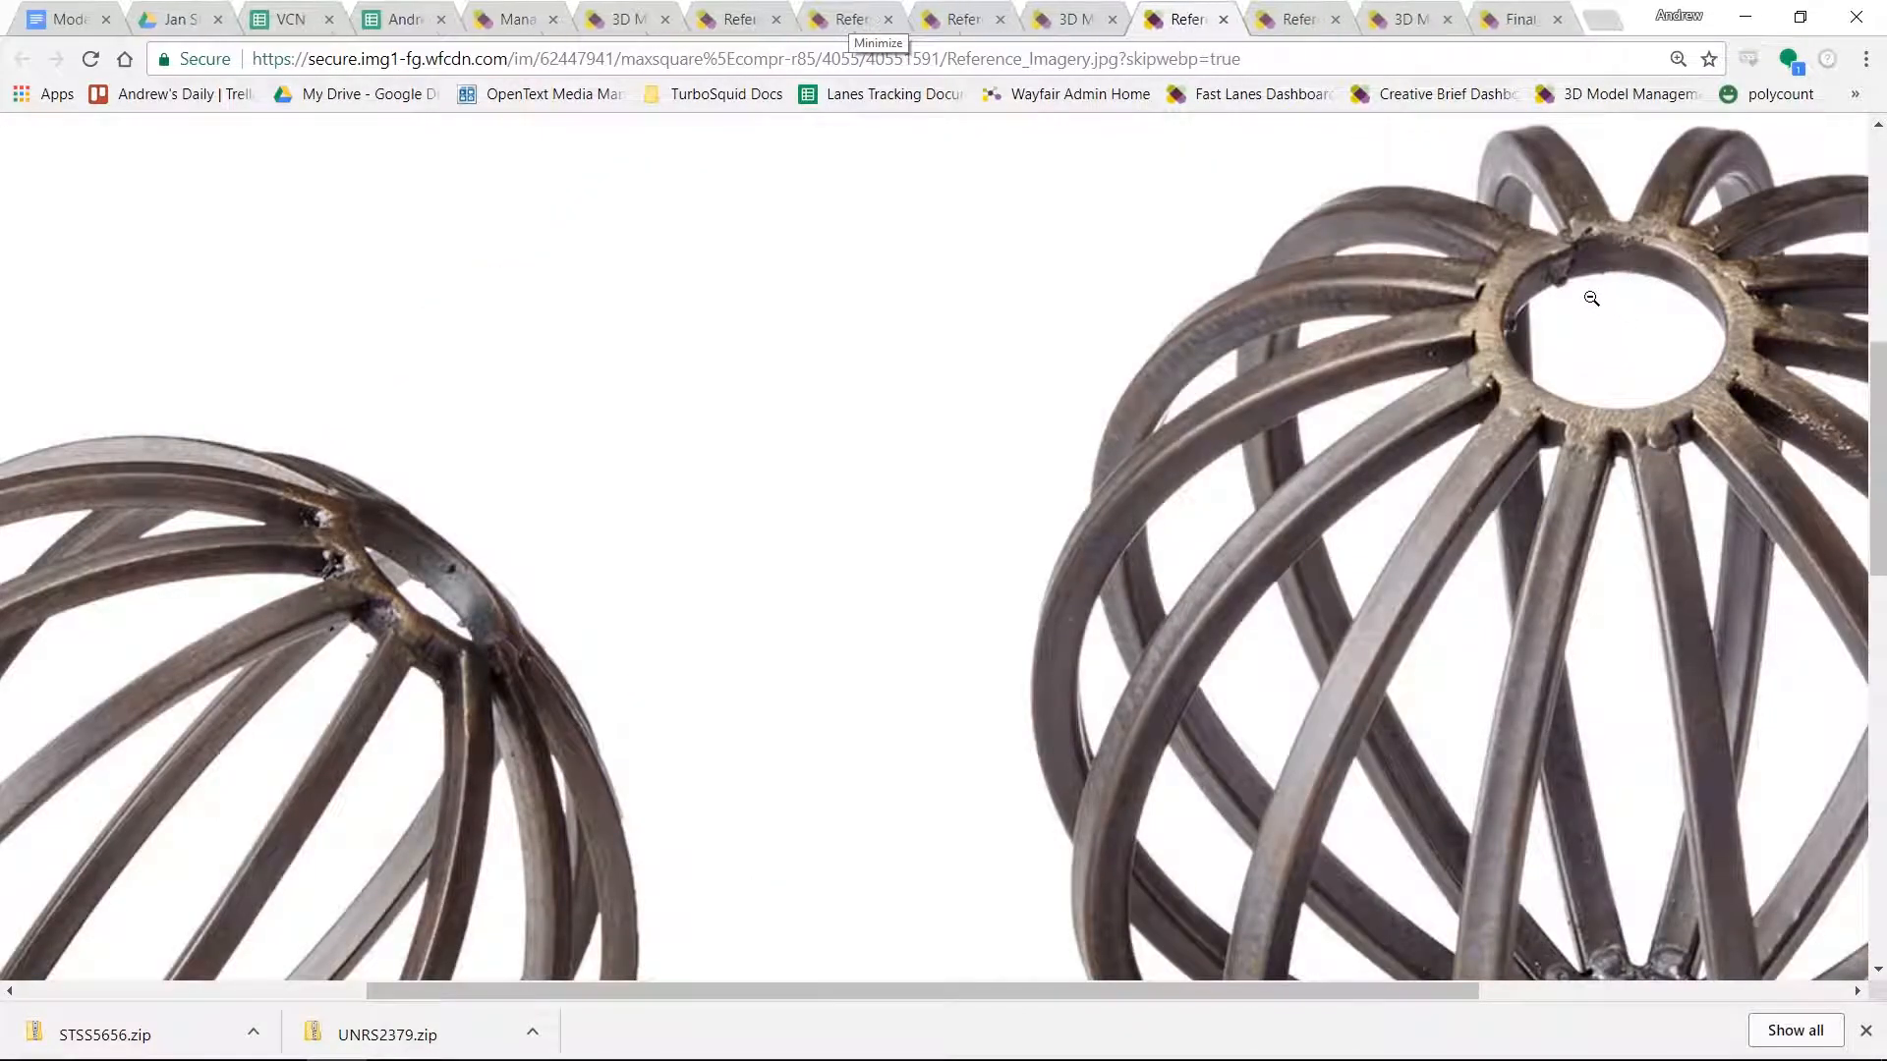
click(1590, 297)
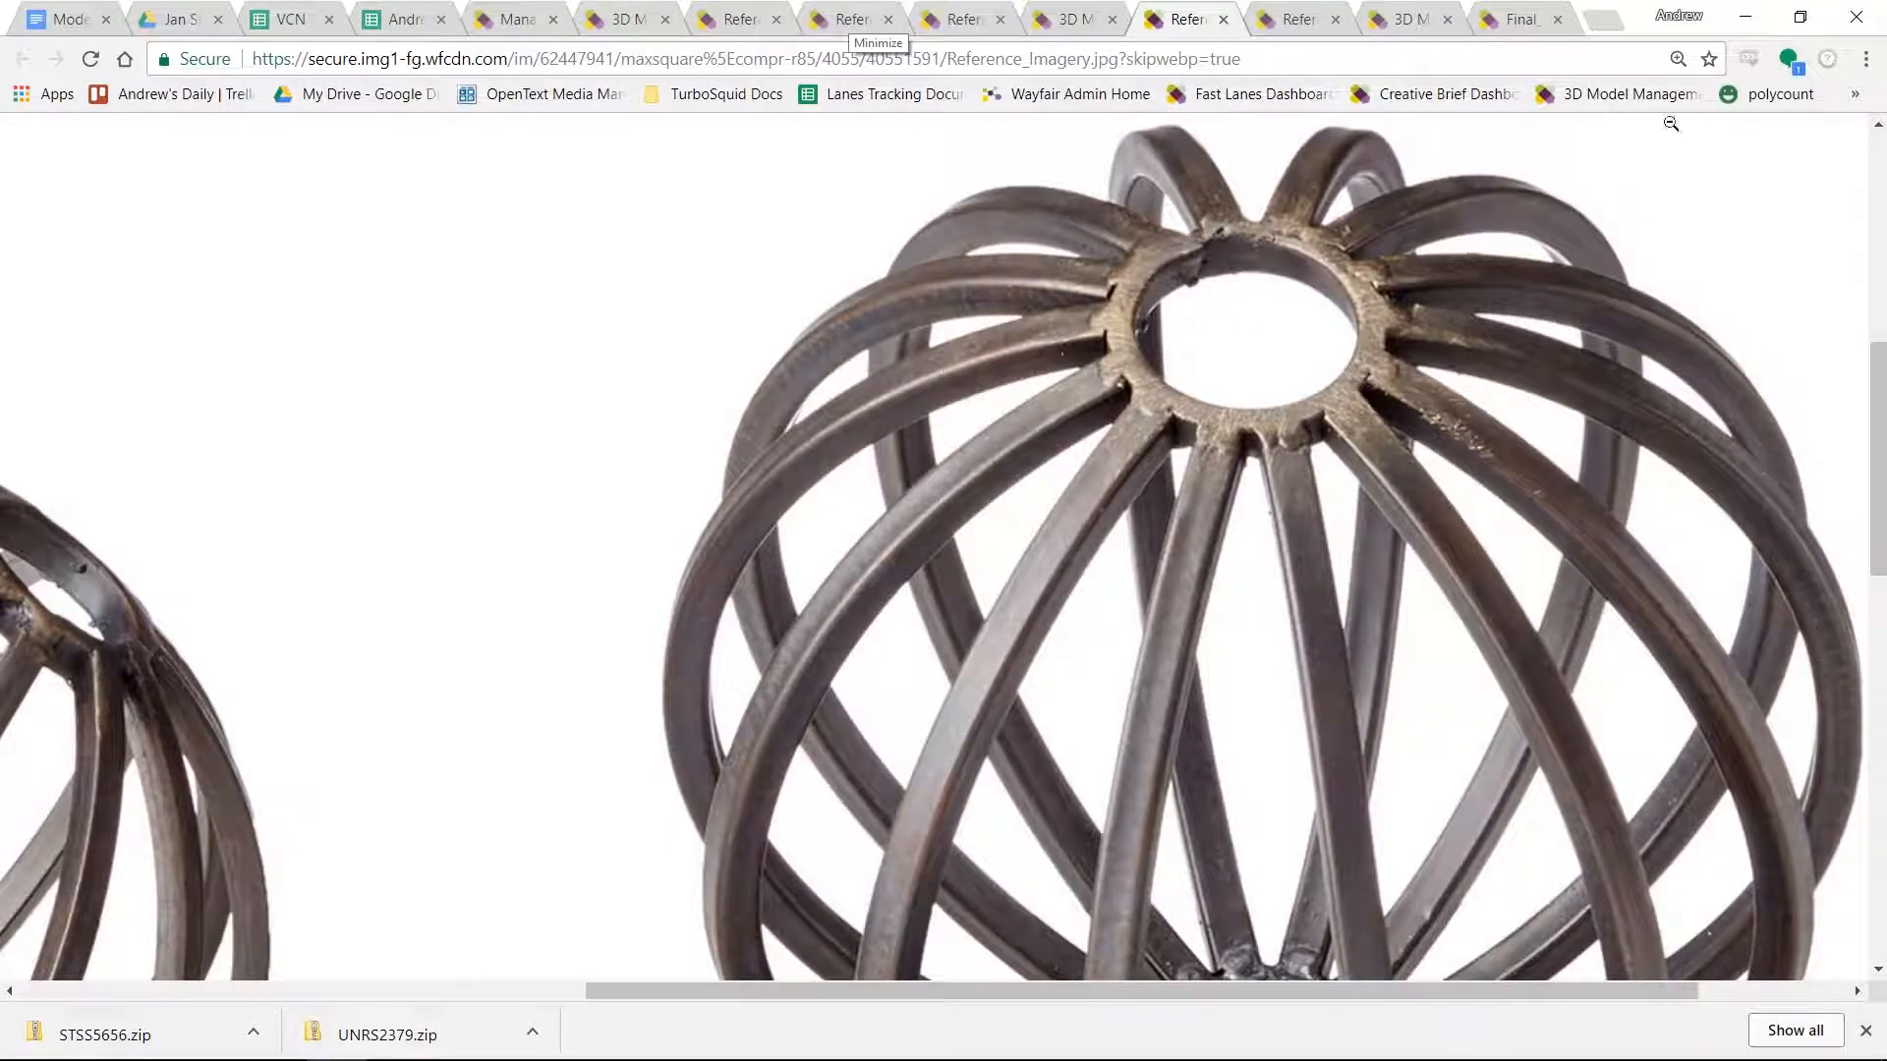
- Minimize Chrome and the V-Ray frame buffer, and open the Slate Material Editor in 3ds Max
click(1738, 18)
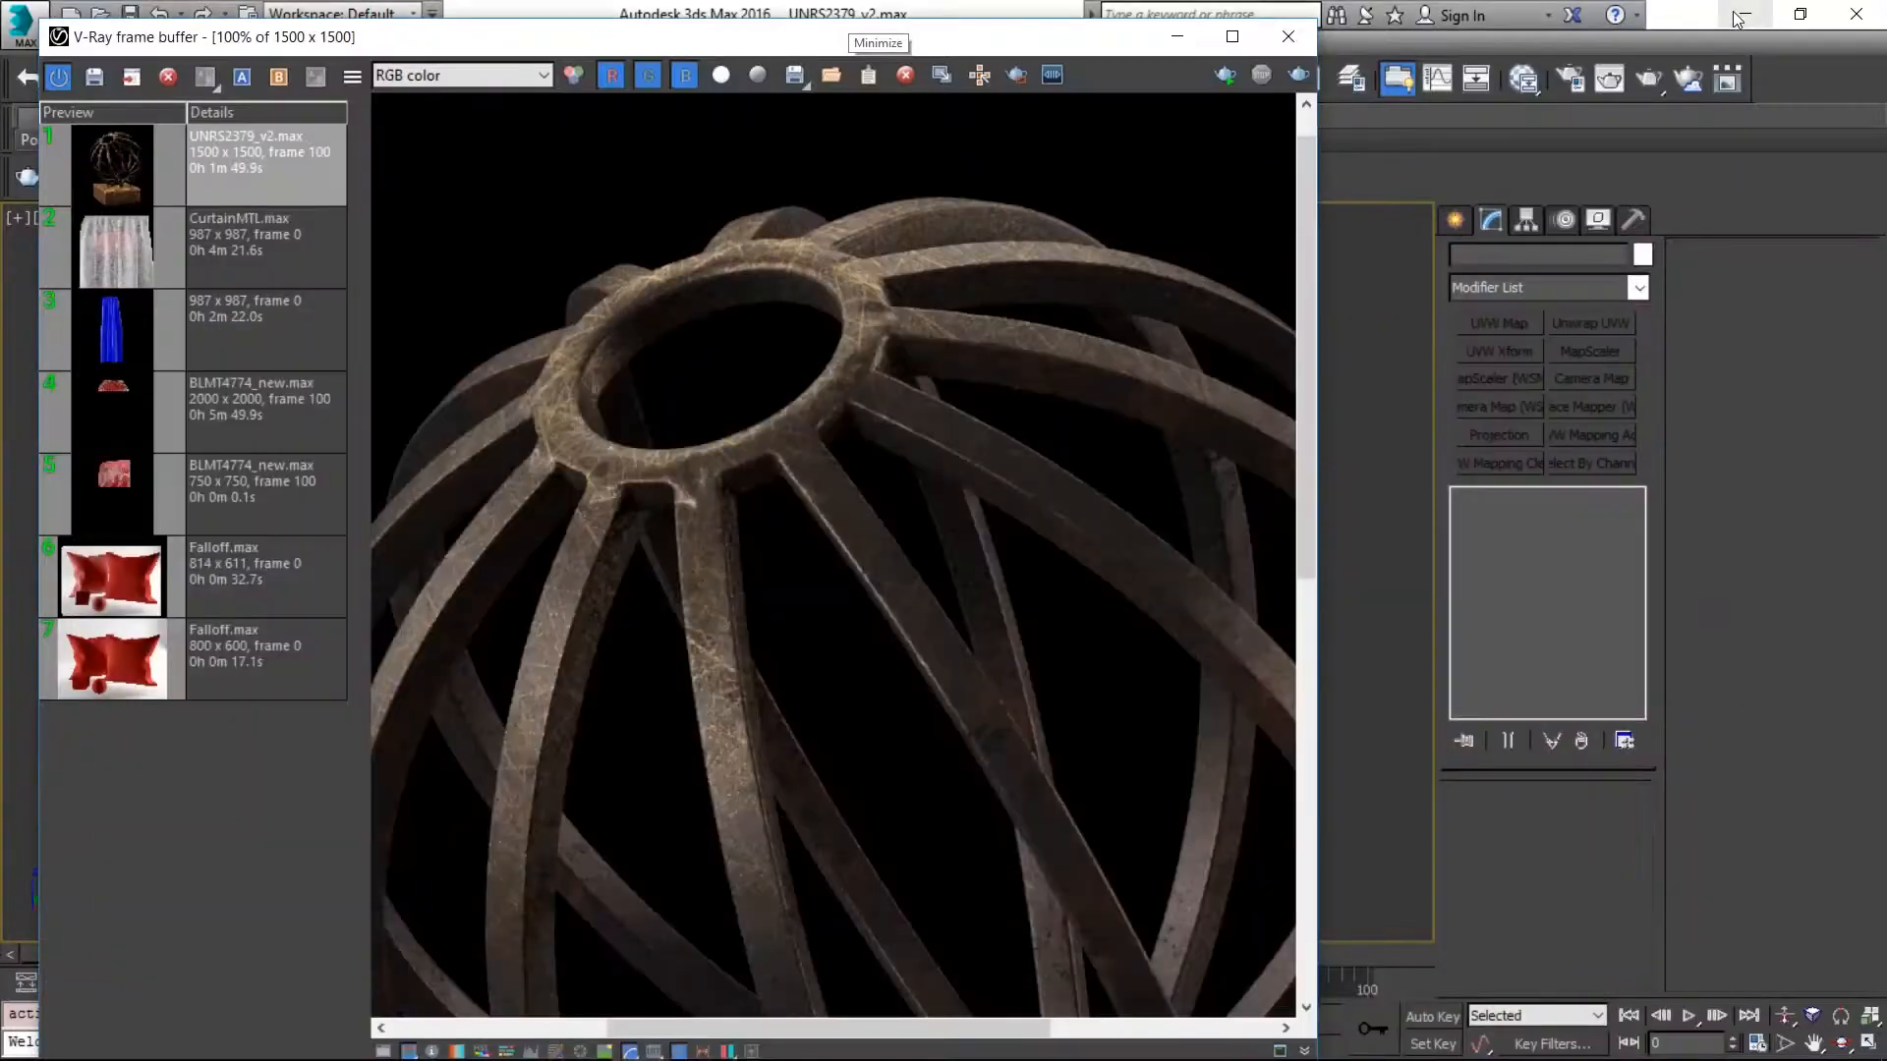
click(1183, 39)
click(1525, 81)
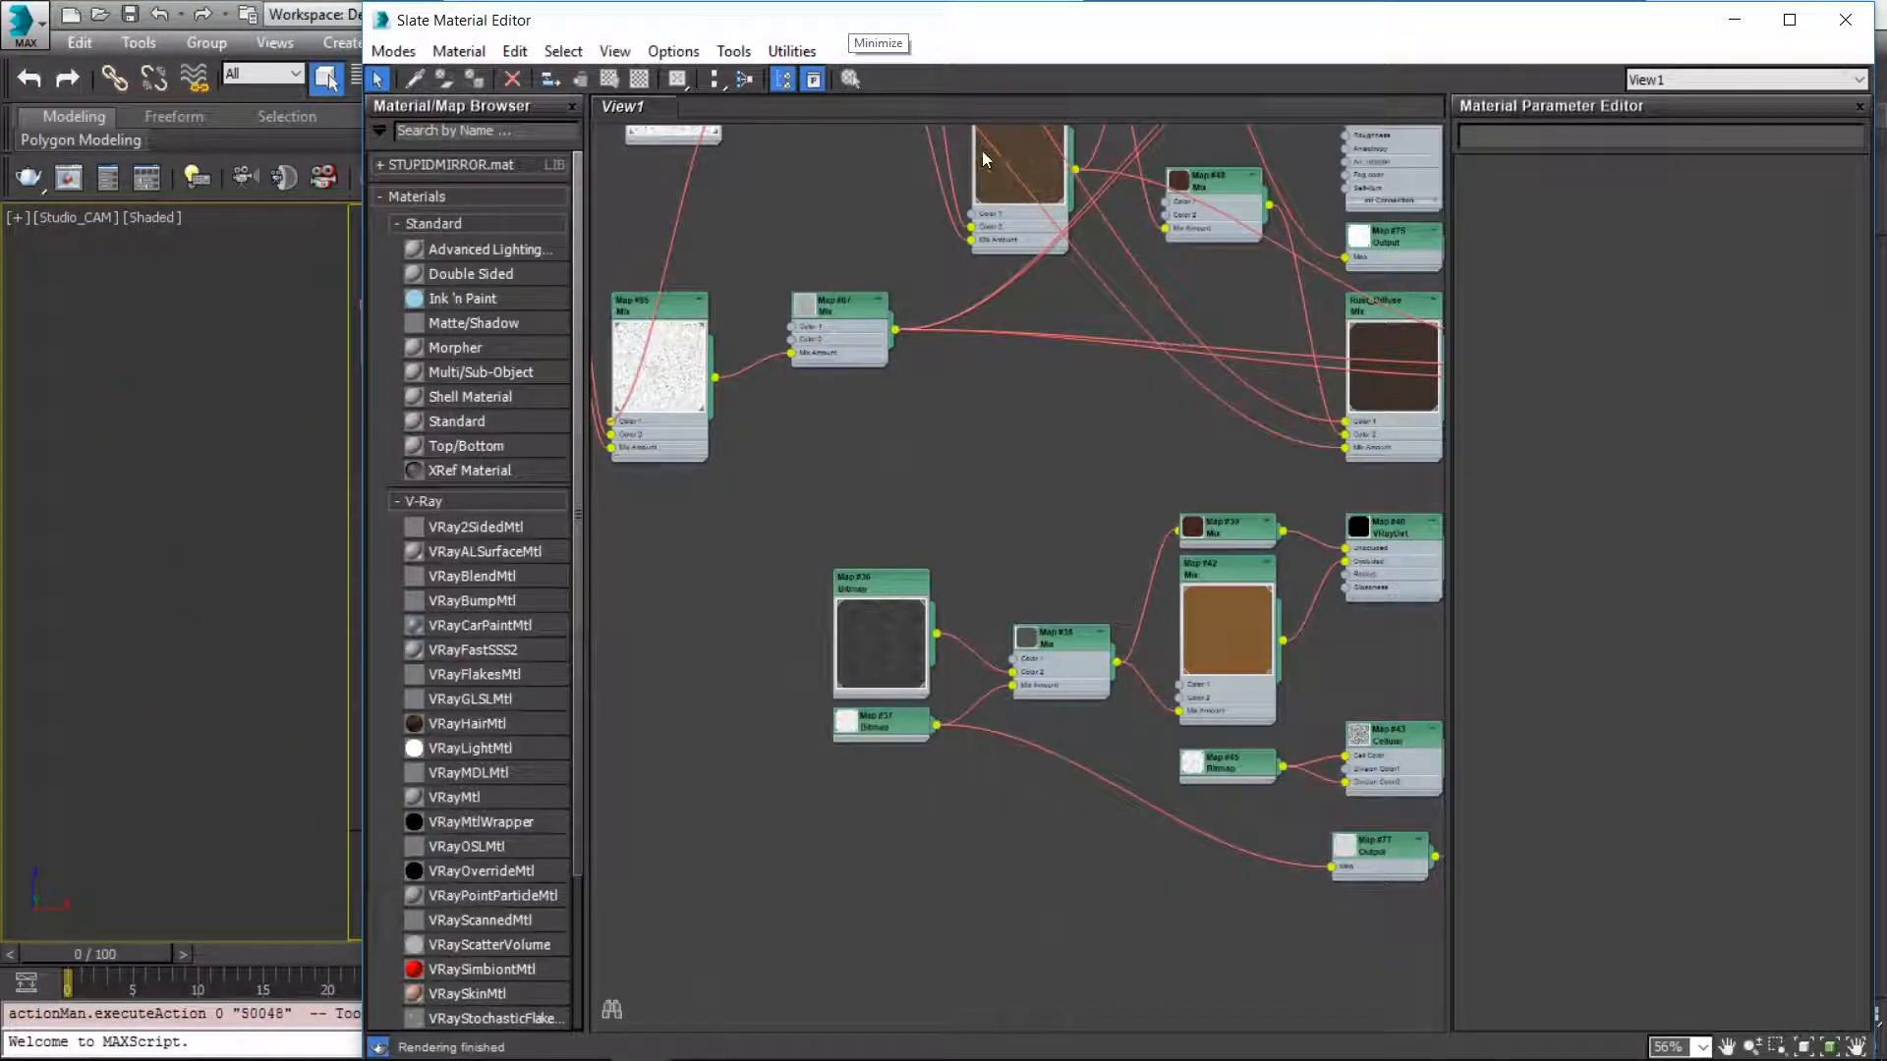
- Locate the Map #58 gradient node feeding the Map #60 Mix in the material graph and open its parameters
scroll(1003, 459, down, 4)
middle_drag(932, 456, 590, 539)
scroll(771, 501, up, 4)
middle_drag(878, 300, 1192, 455)
middle_drag(820, 596, 1135, 482)
scroll(1005, 351, up, 4)
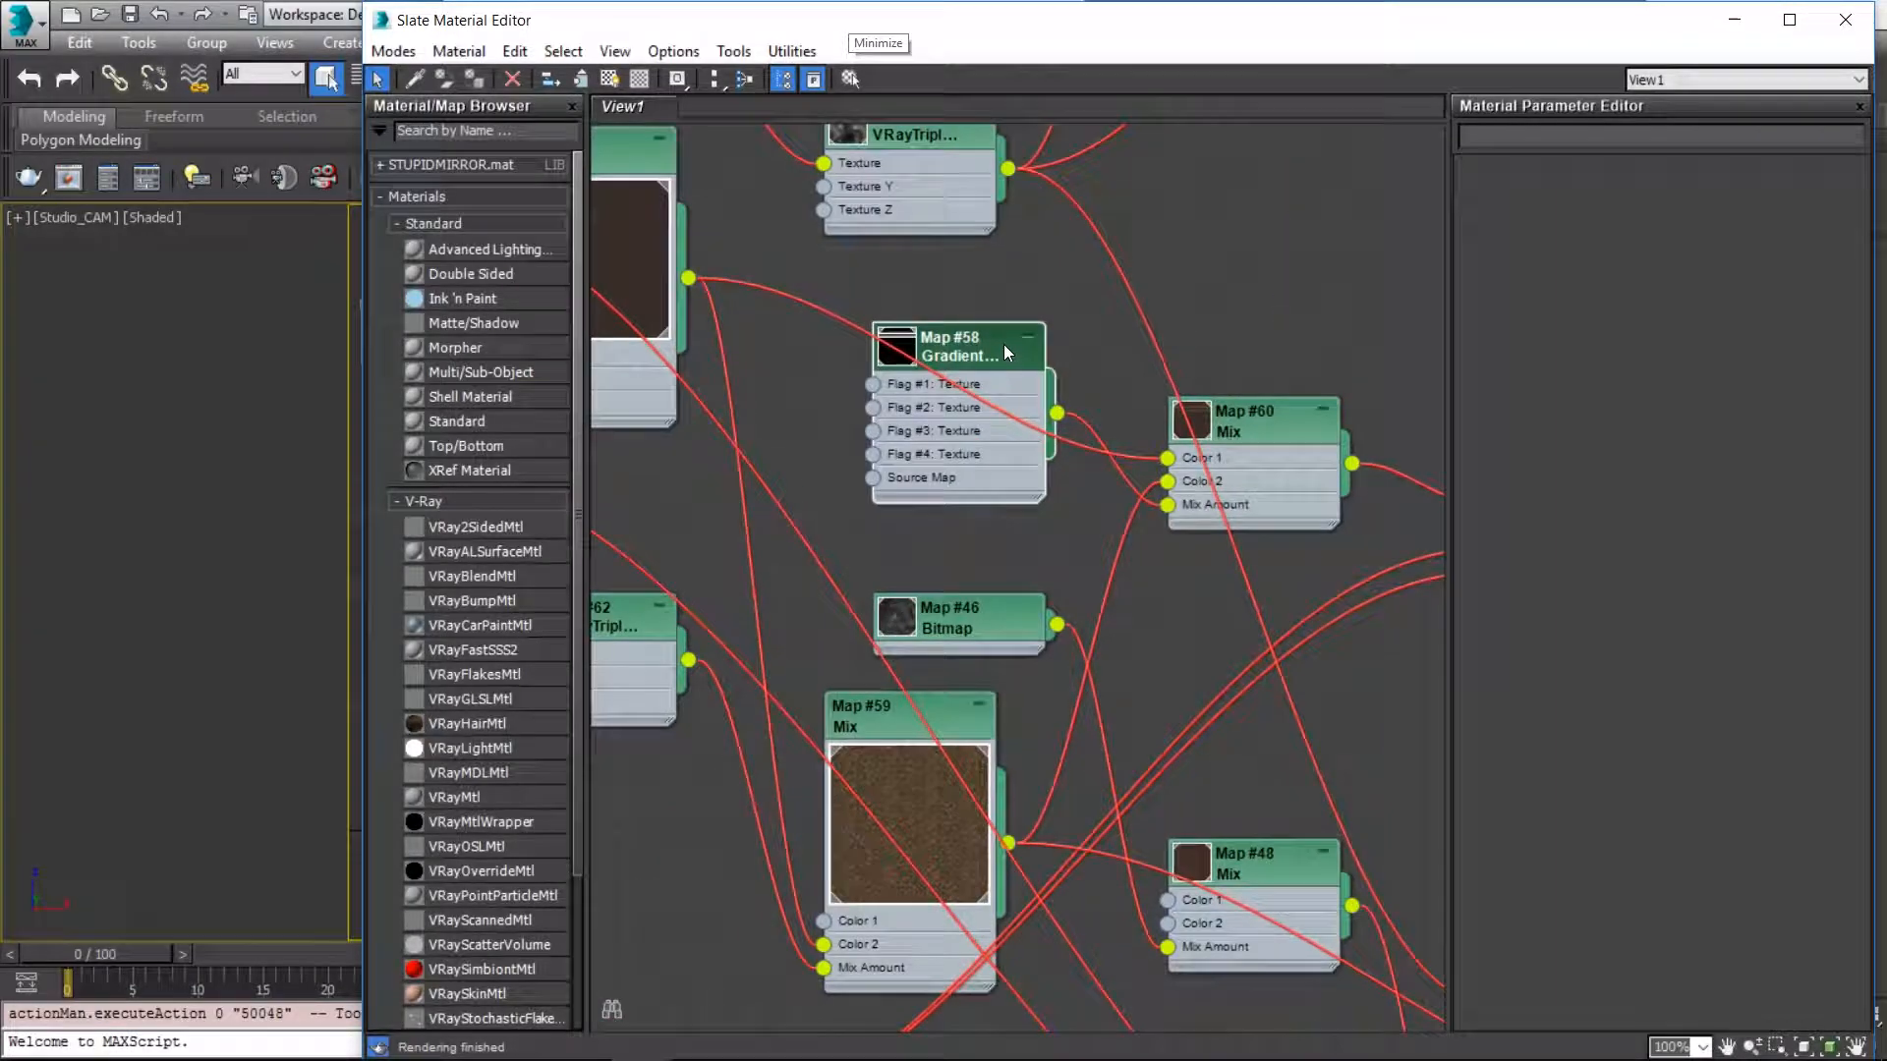
scroll(1062, 339, up, 2)
middle_drag(1061, 339, 966, 462)
double_click(898, 481)
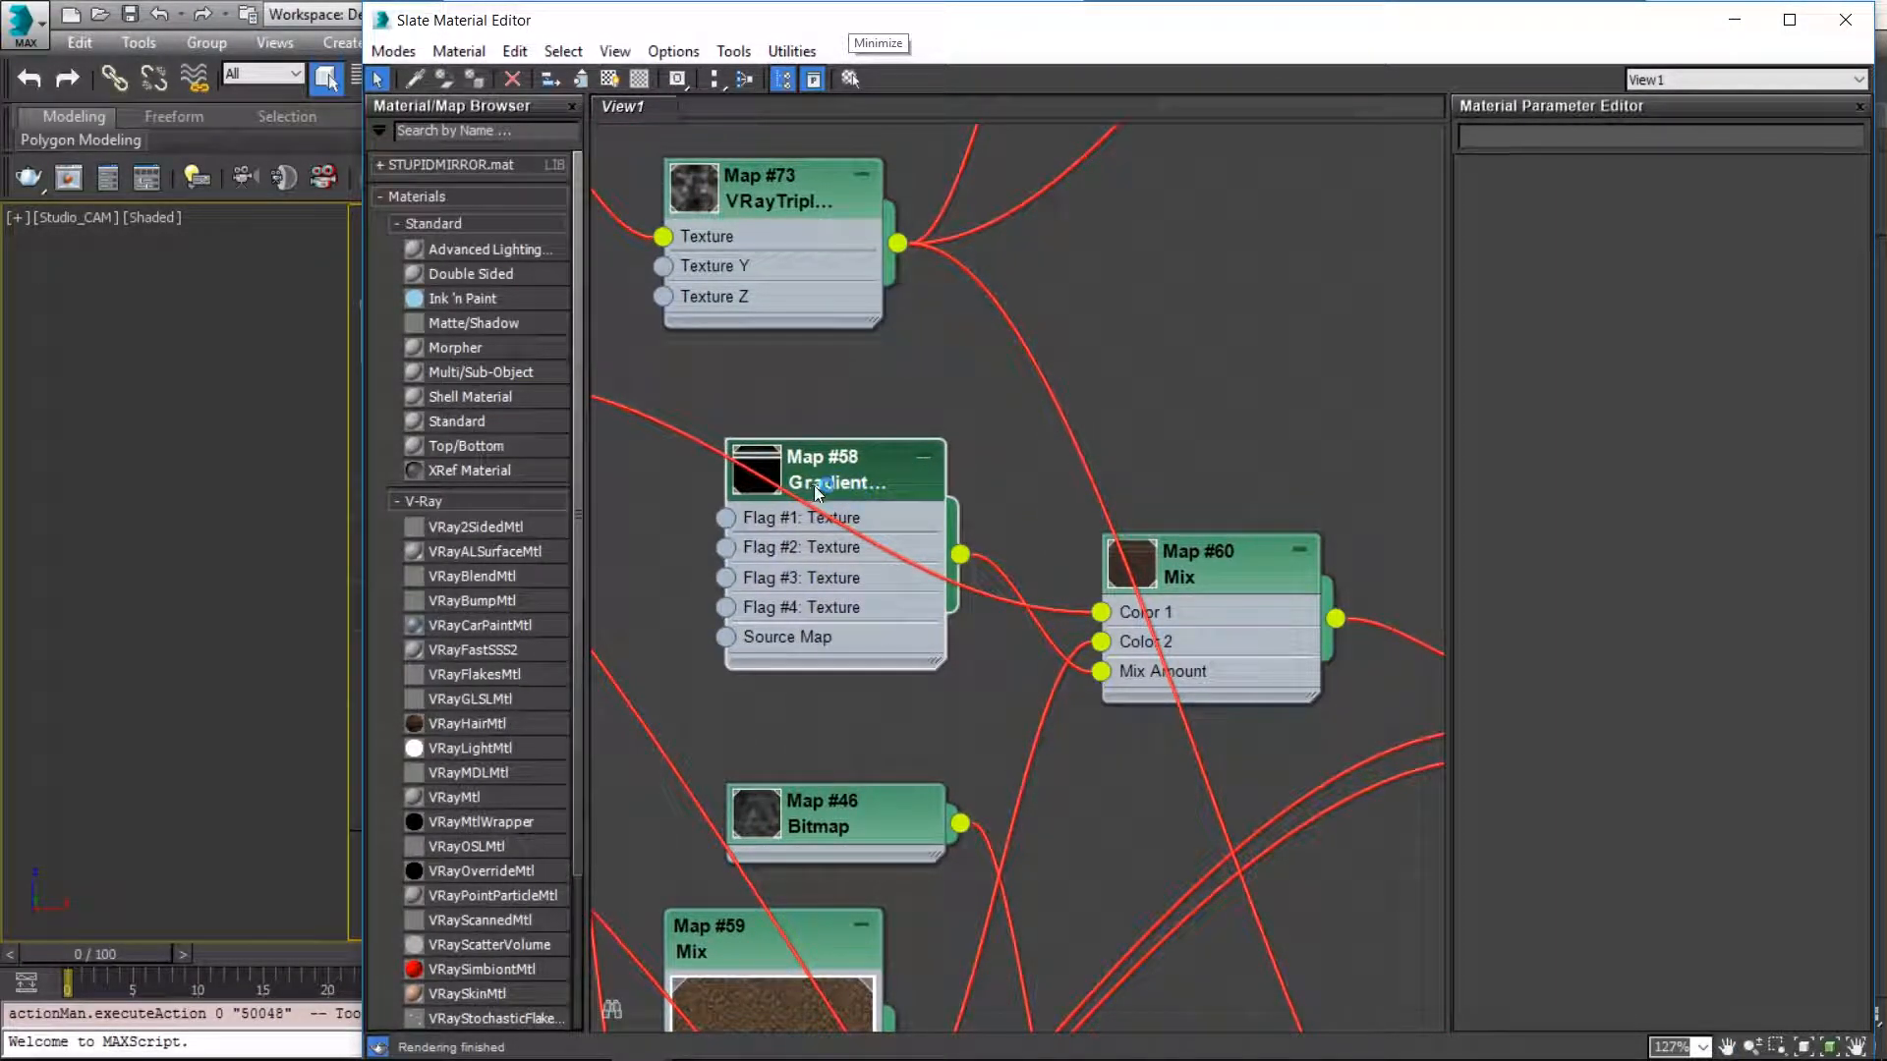
- Copy the Map #58 Gradient Ramp node into an empty area of the material graph
drag(859, 499, 891, 437)
scroll(956, 499, down, 3)
middle_drag(924, 501, 667, 471)
scroll(997, 531, down, 4)
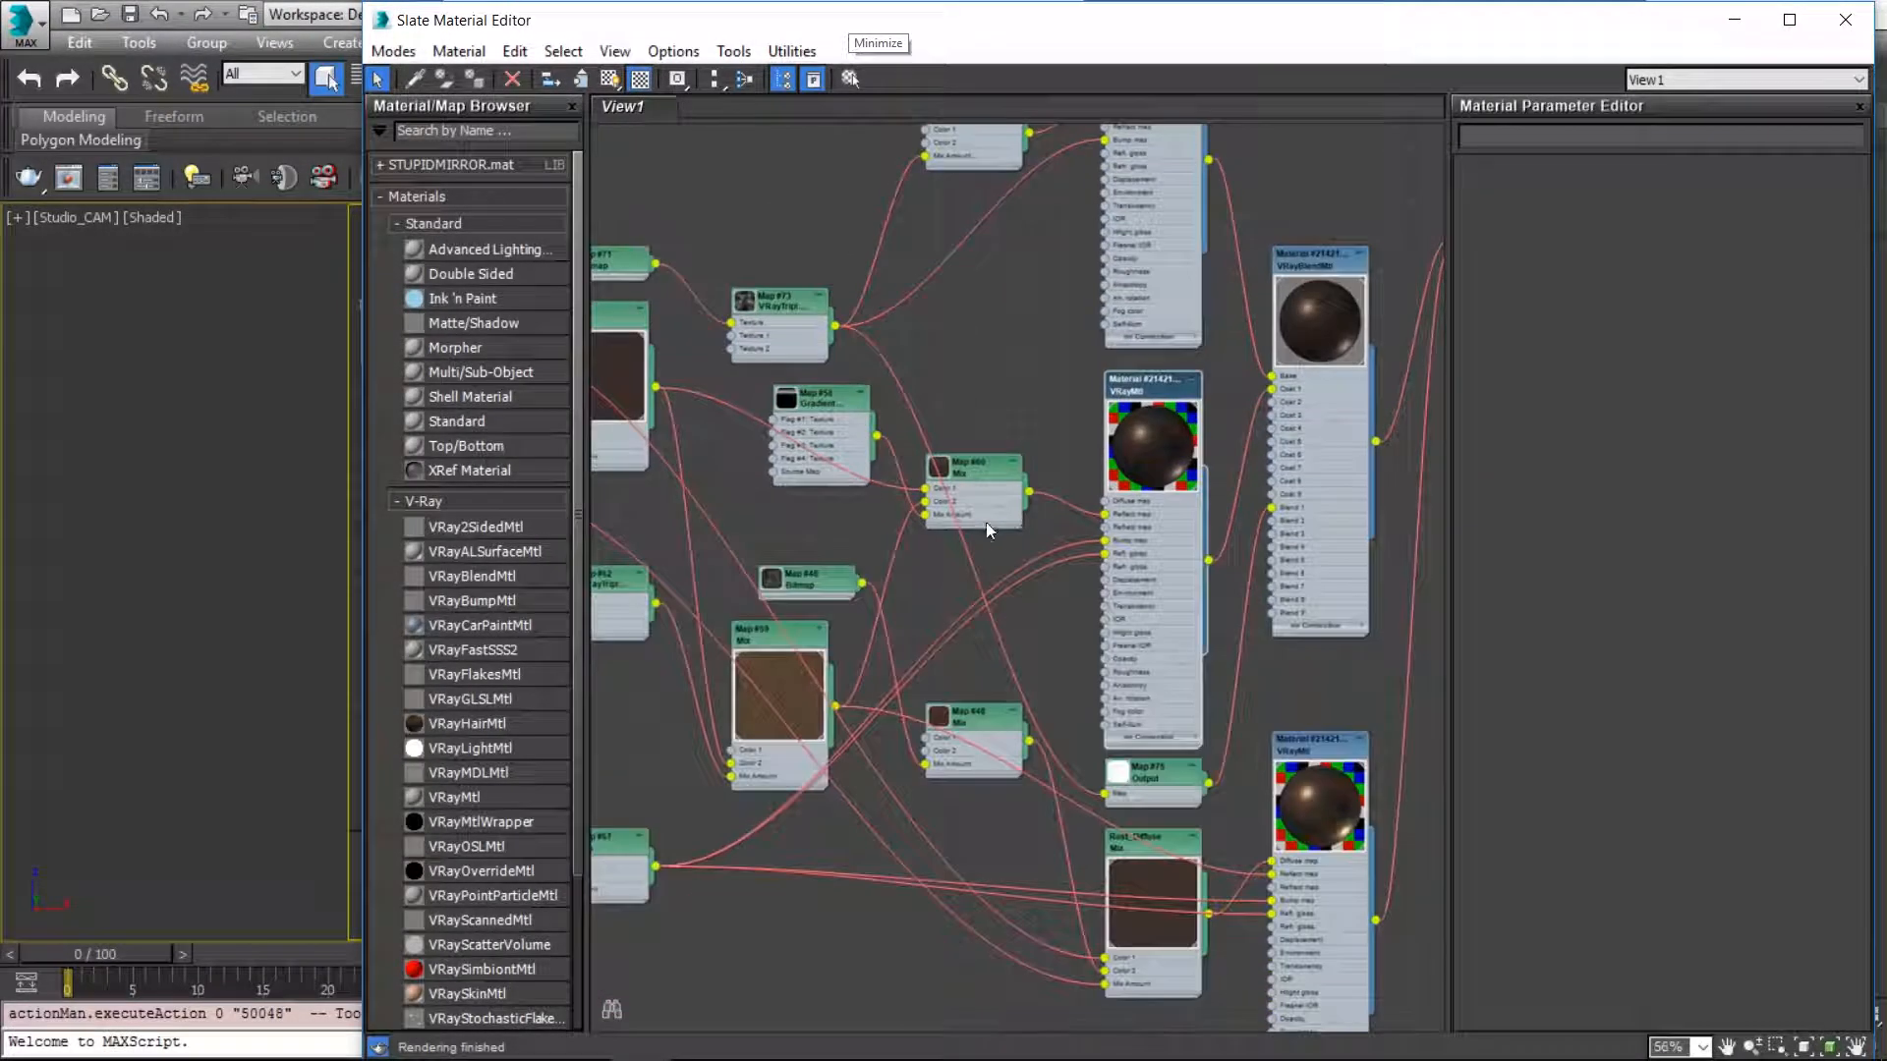
scroll(847, 428, down, 2)
drag(1066, 467, 1395, 702)
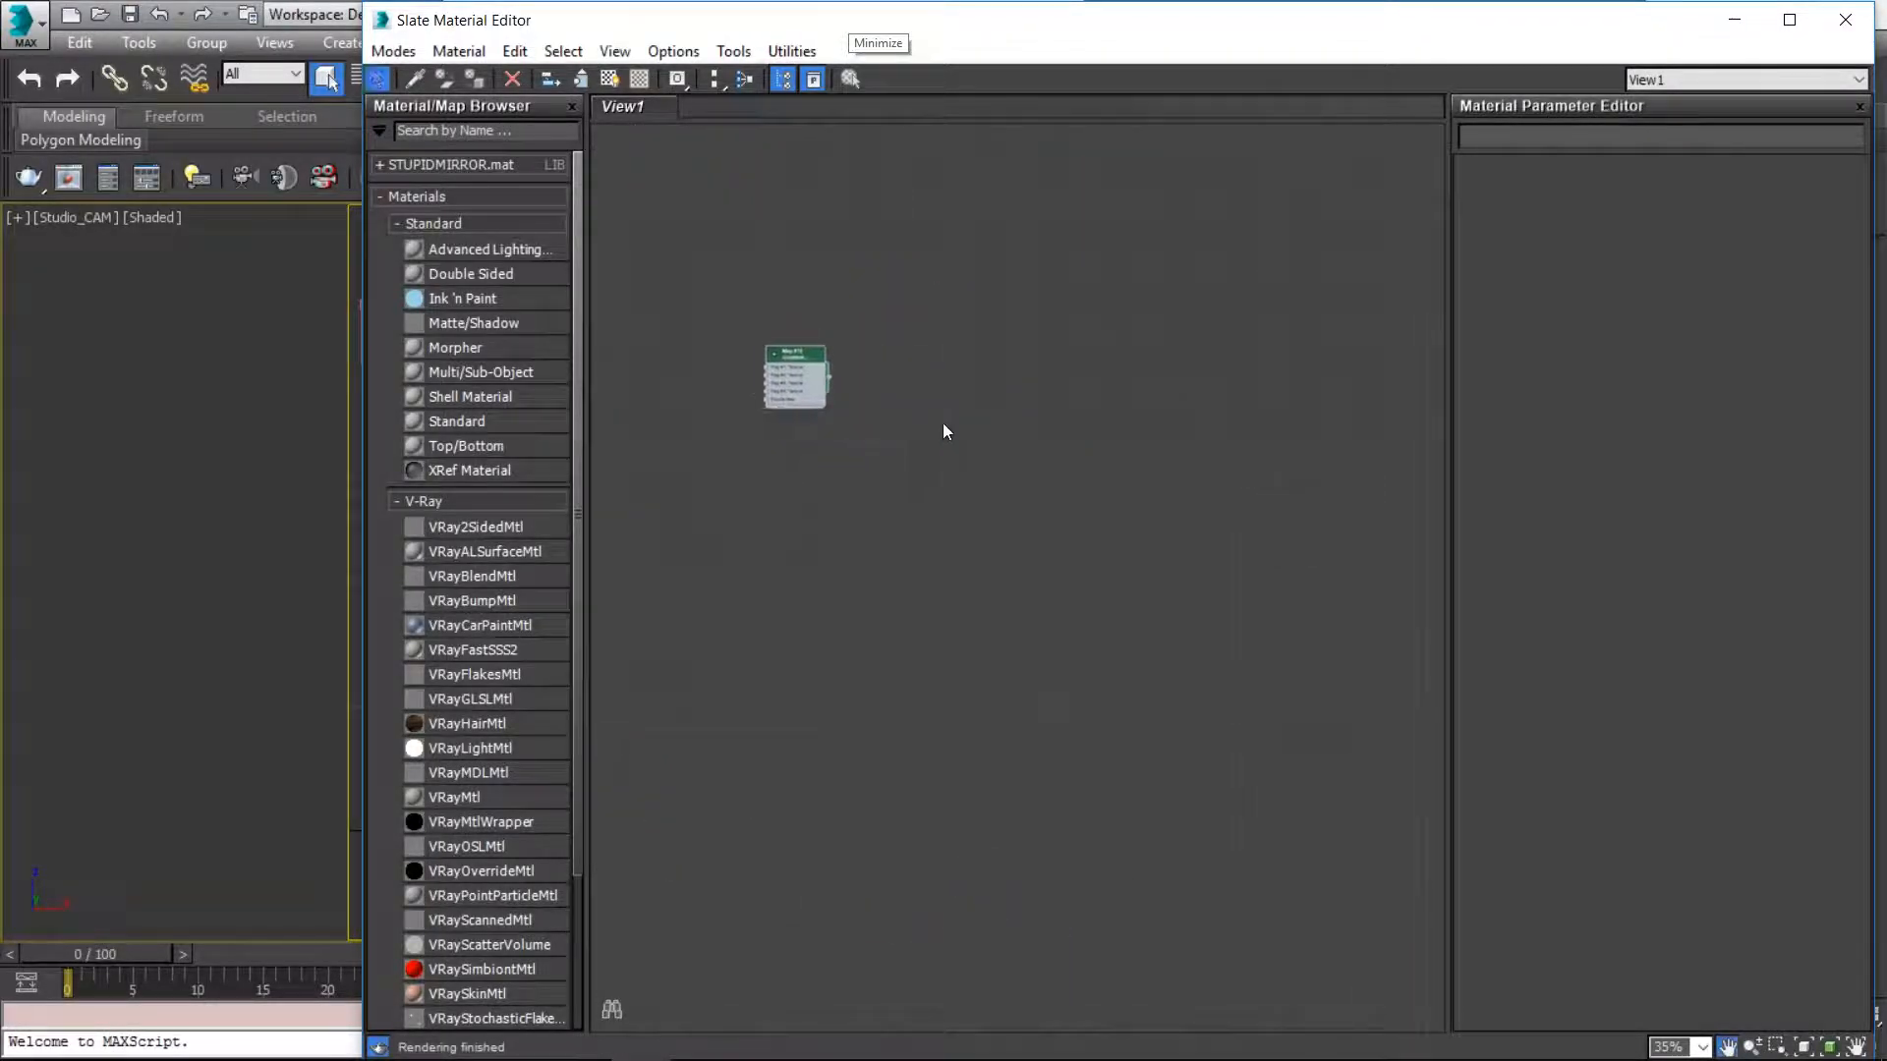
scroll(943, 424, up, 5)
middle_drag(827, 365, 1022, 481)
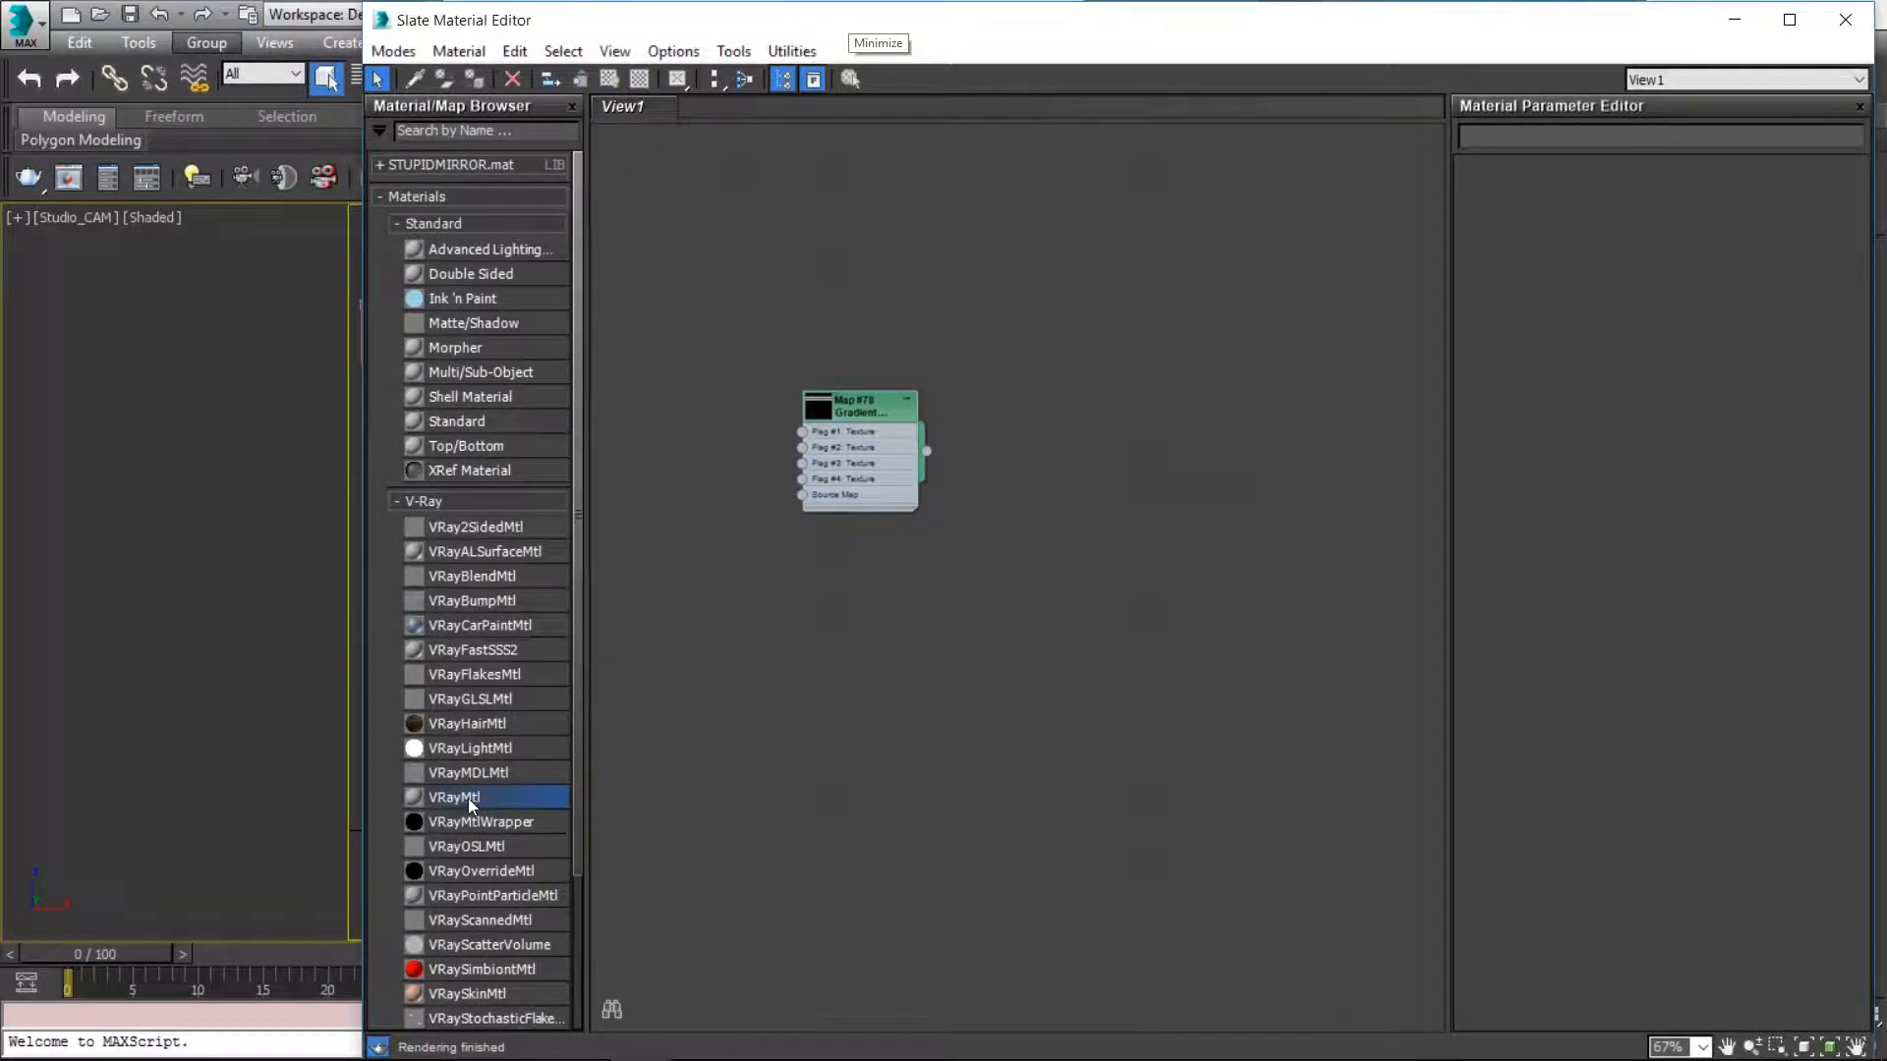
- Add a VRayMtl, connect the copied gradient ramp to its diffuse map, and open the ramp's parameters
drag(452, 797, 1066, 480)
scroll(954, 450, up, 3)
drag(886, 460, 1045, 430)
double_click(774, 400)
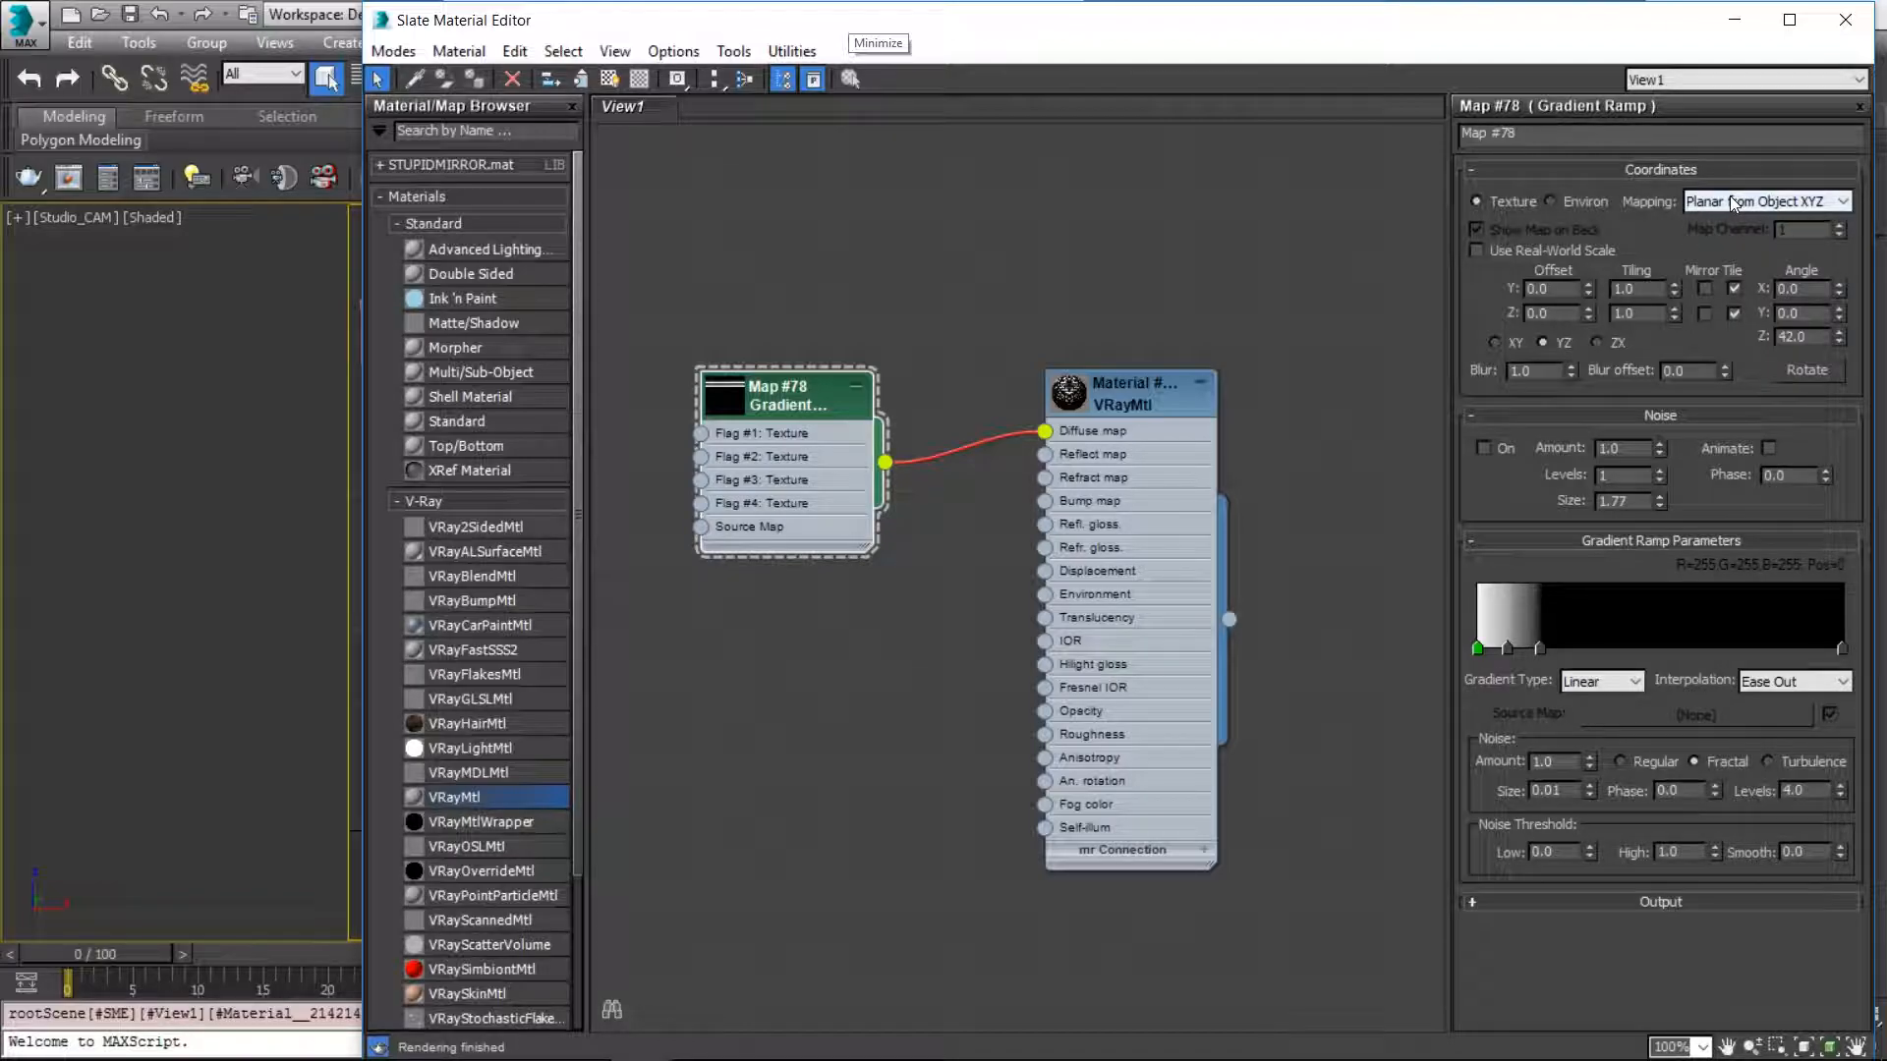
- Review the mapping options in the copied gradient ramp's coordinates, keeping Planar from Object XYZ
click(1688, 201)
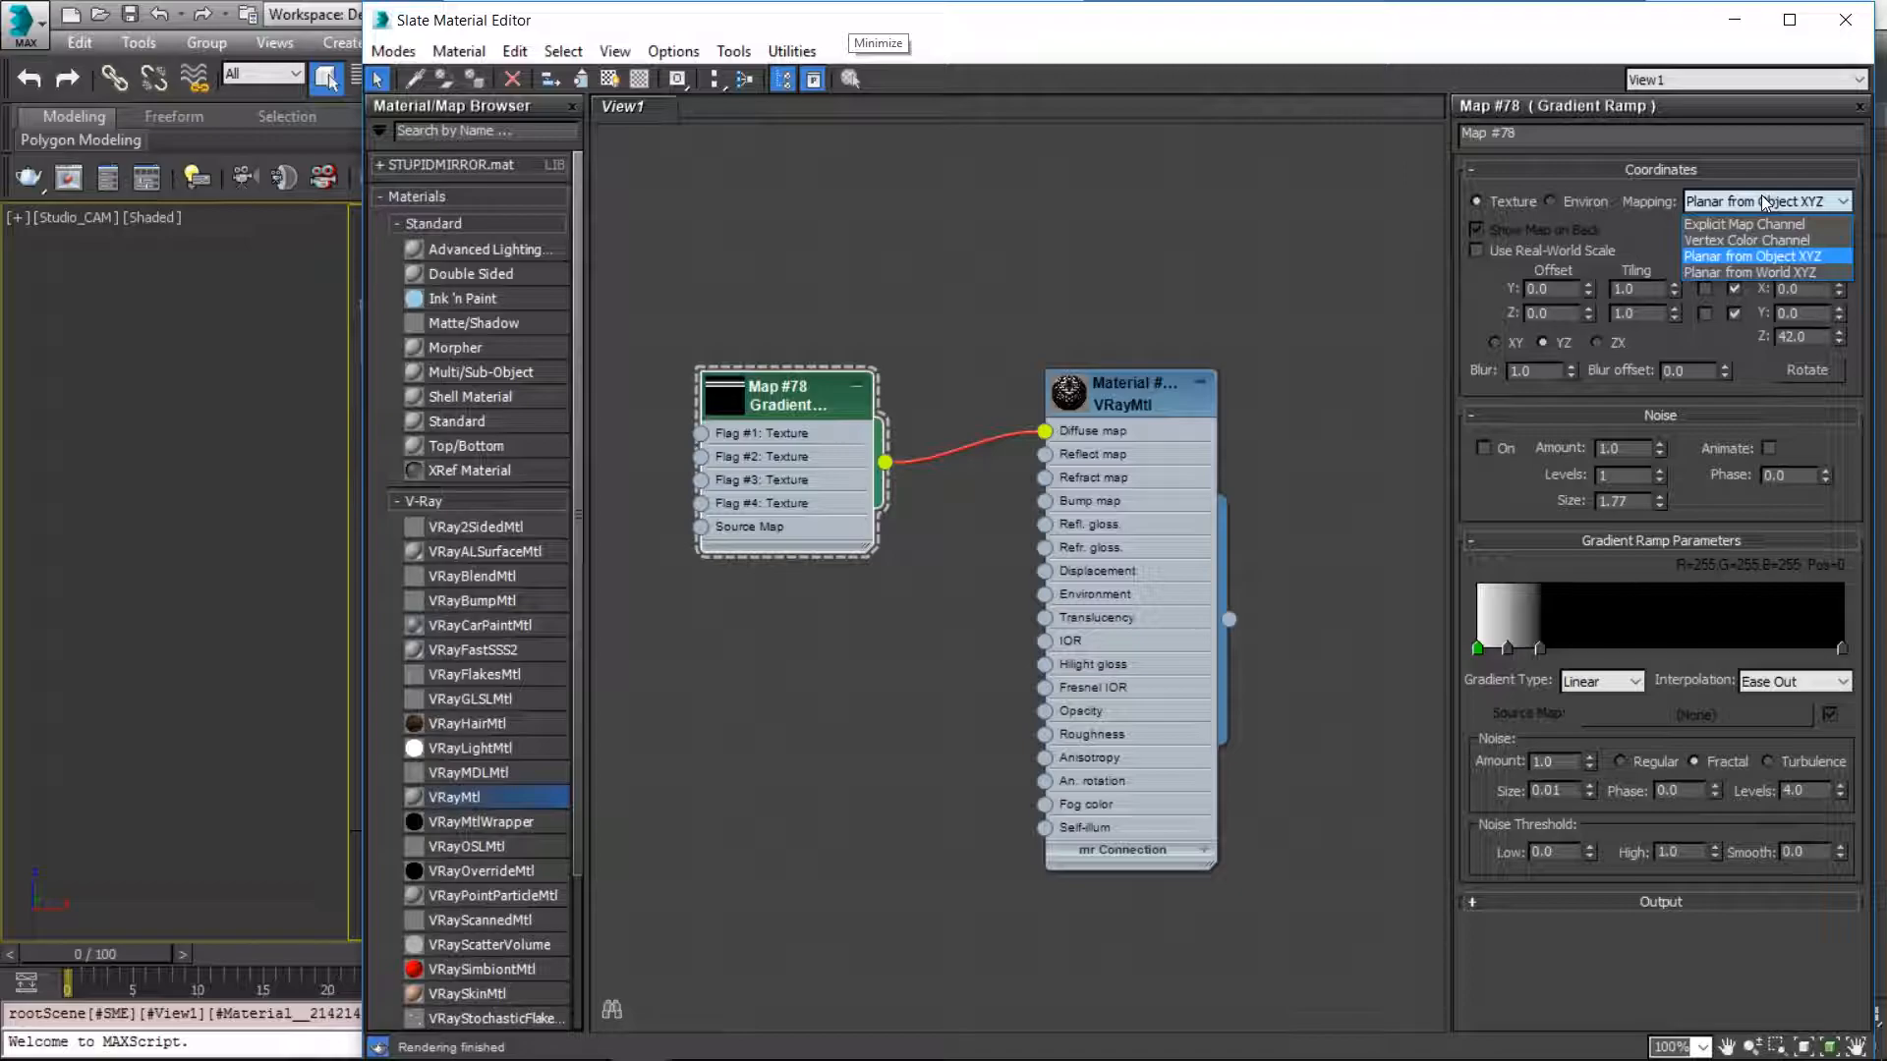
click(1824, 257)
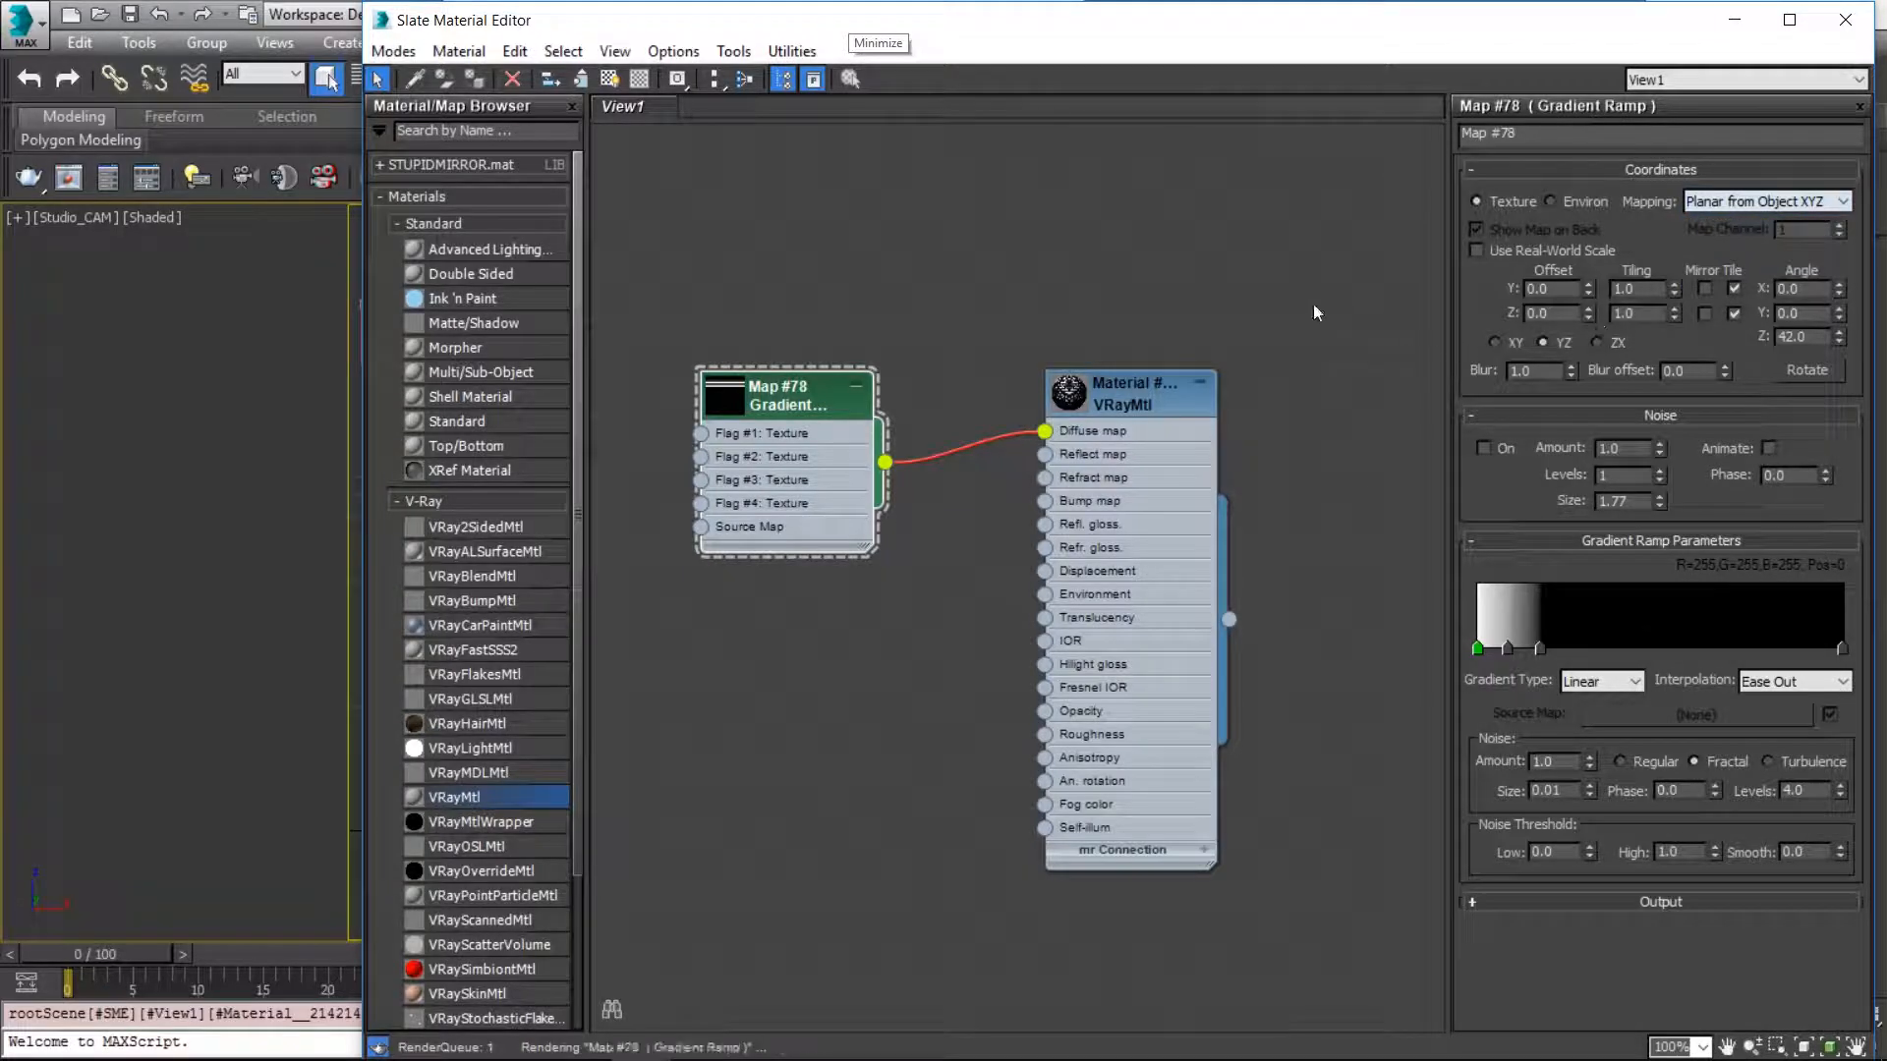
drag(978, 22, 704, 77)
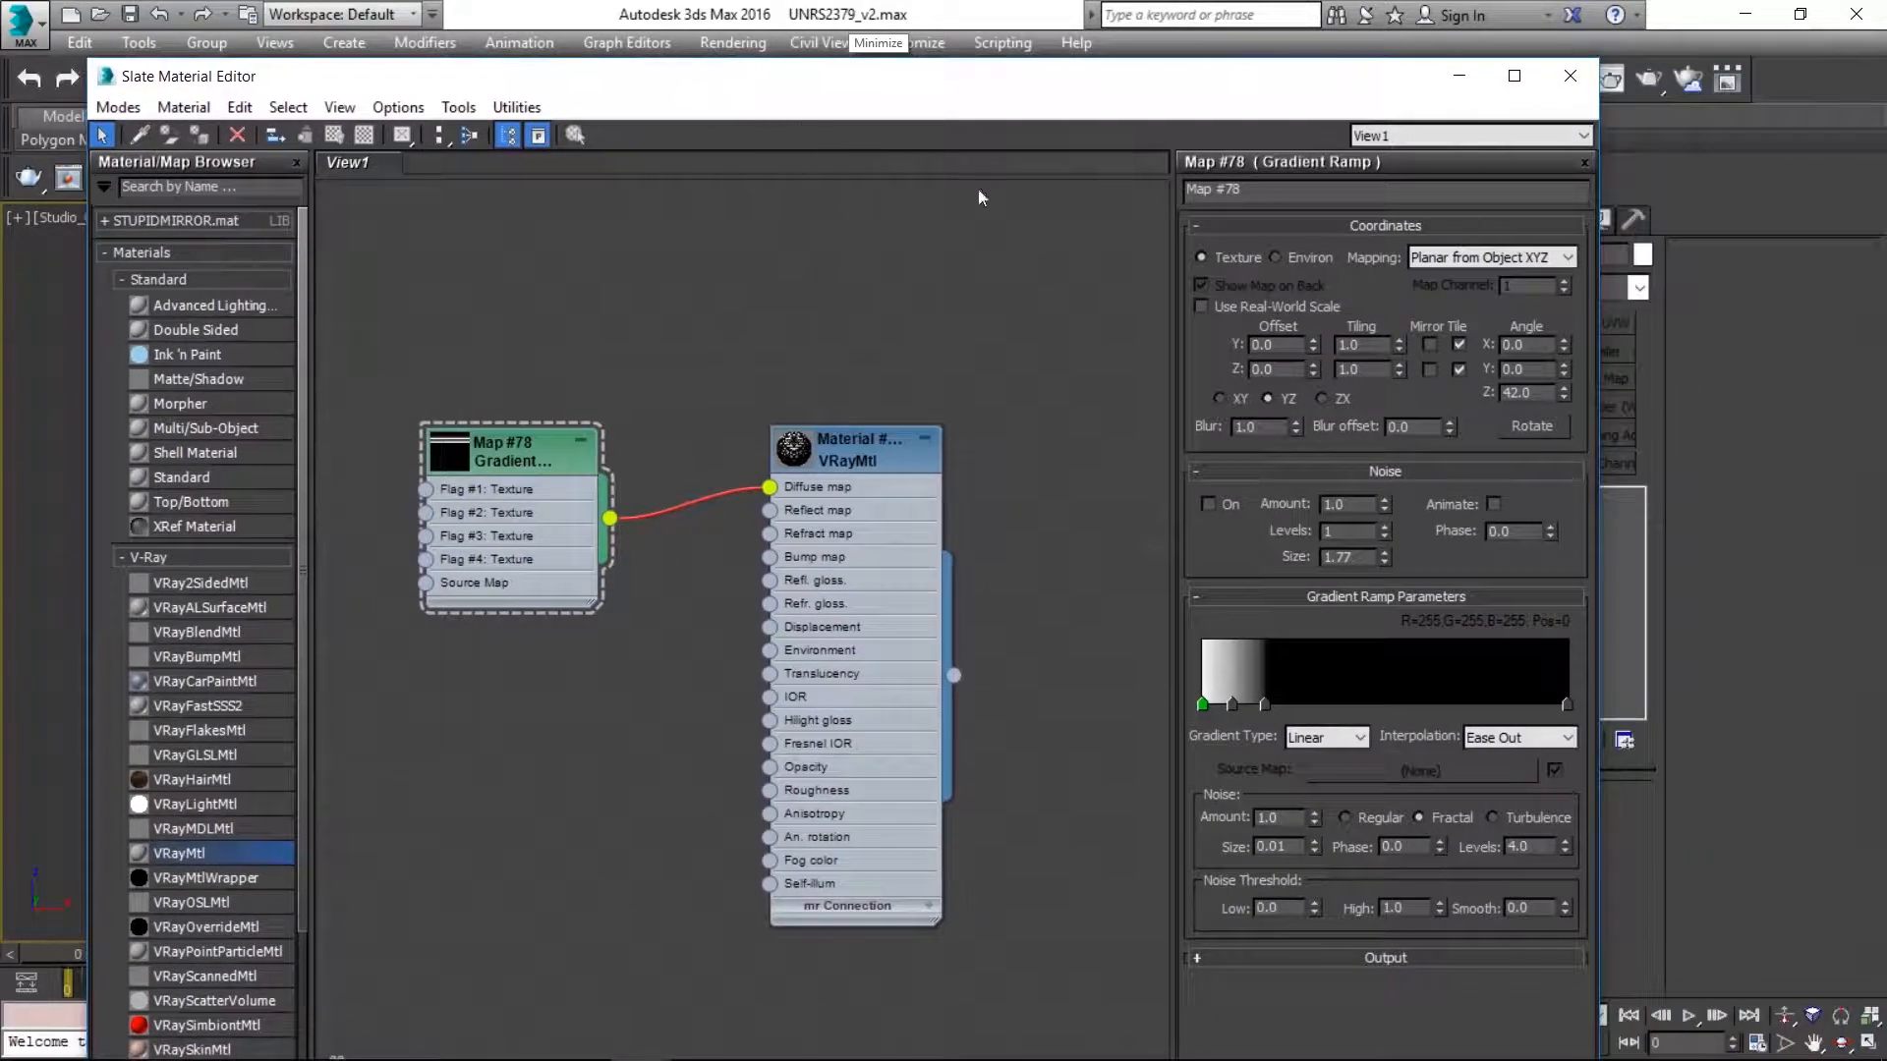
click(1567, 258)
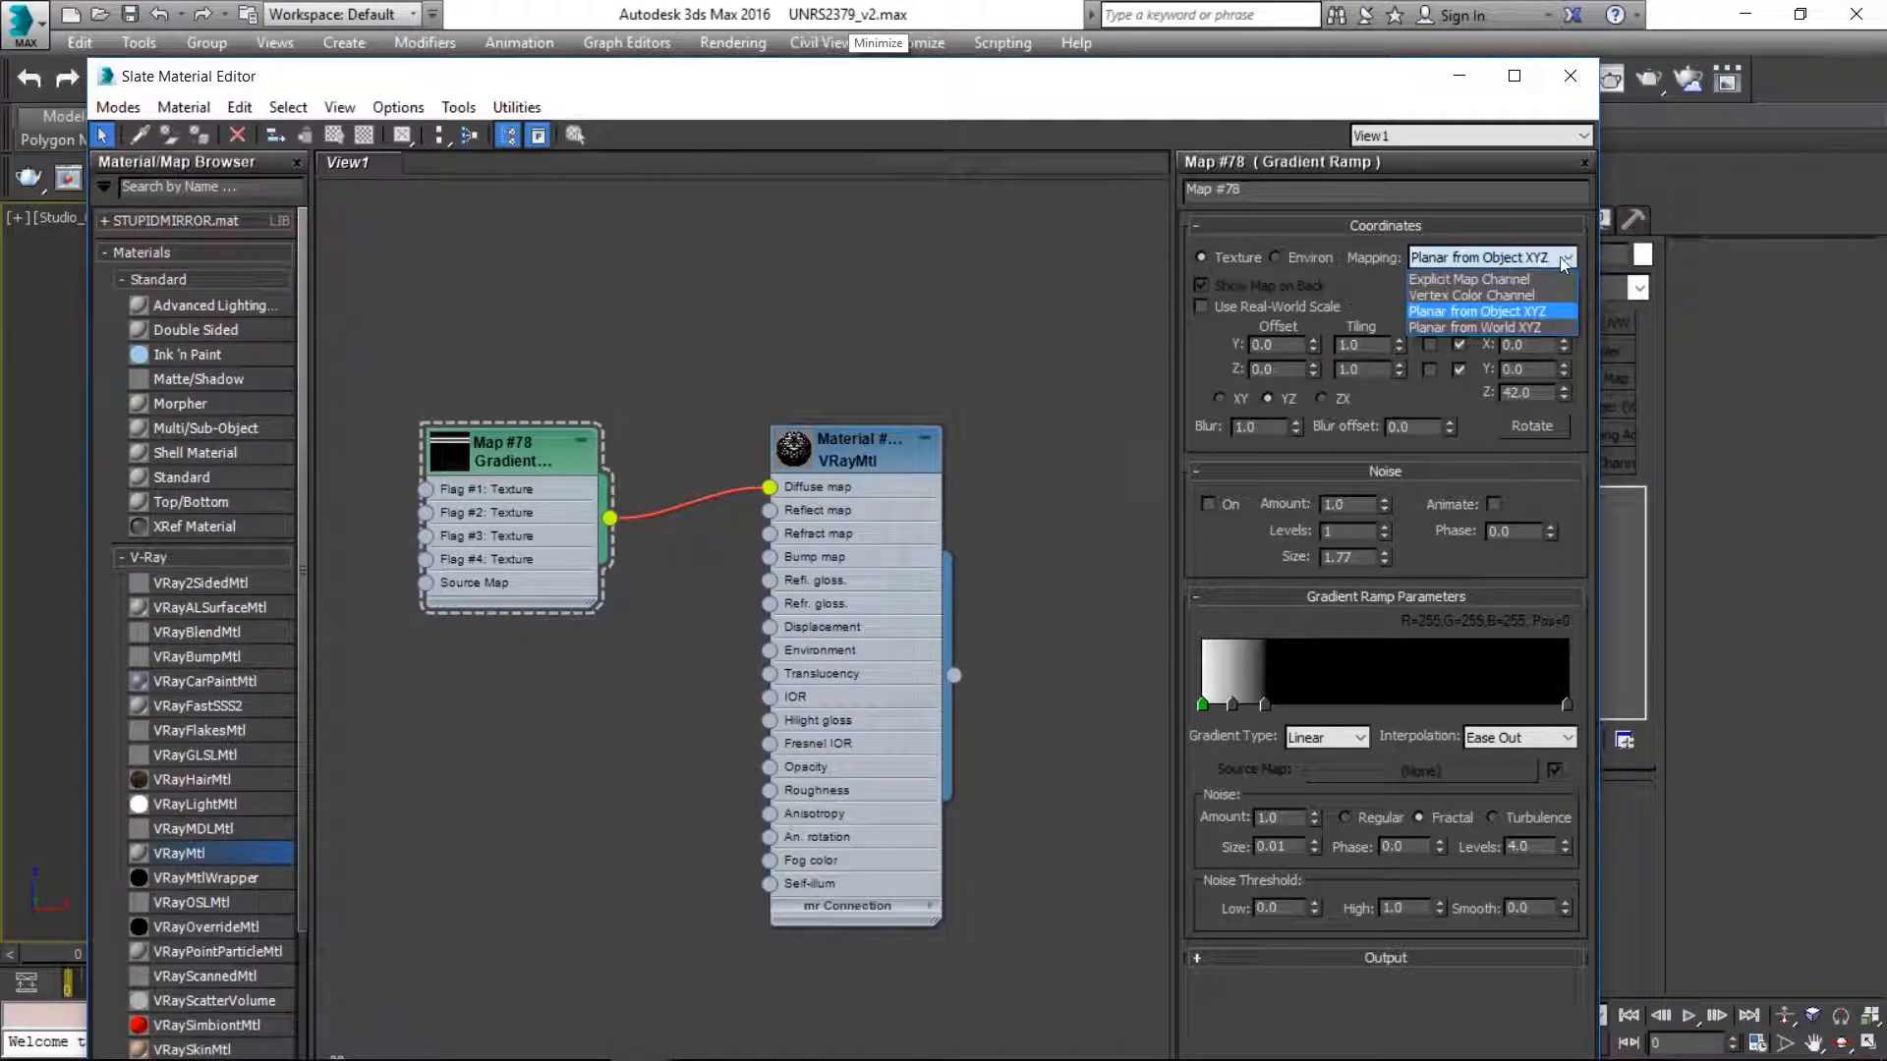
click(1547, 312)
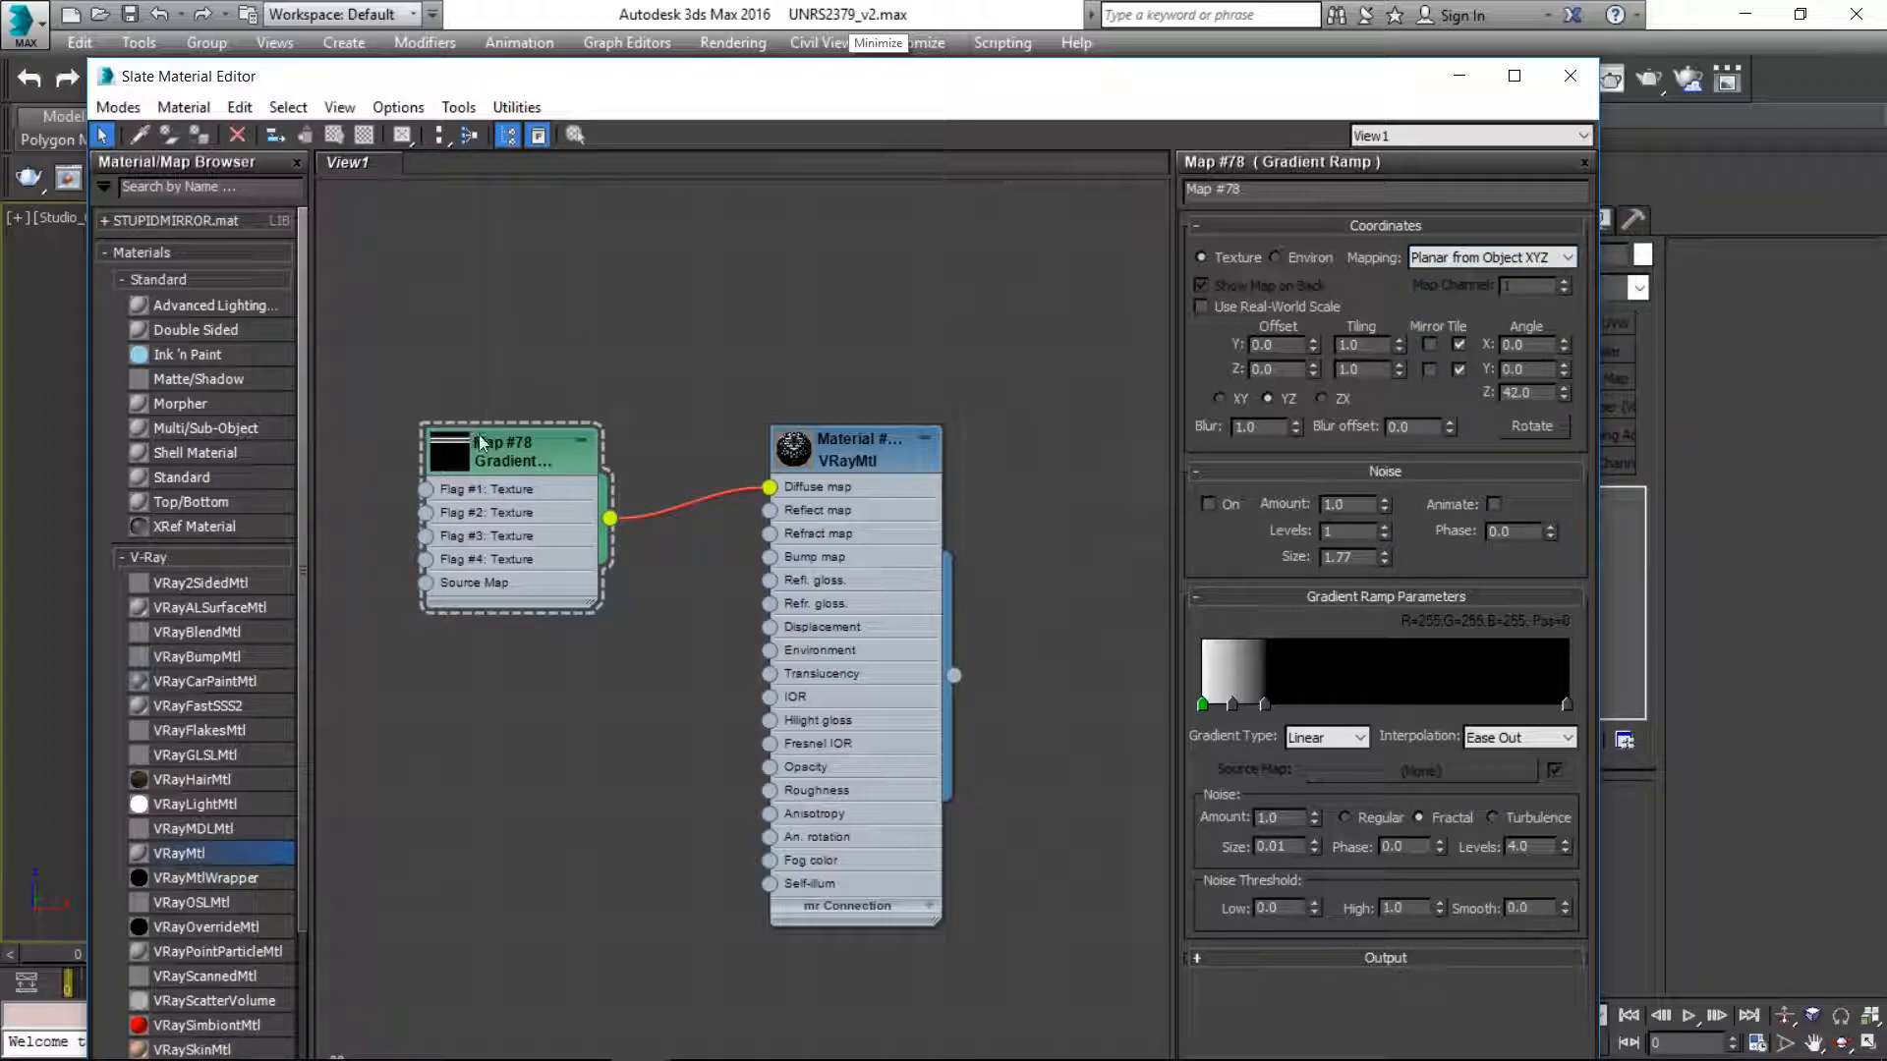
- Search the map browser for "grad", add a standard Gradient map, and connect it to the VRayMtl's diffuse map instead of the ramp
click(178, 187)
text(grad)
drag(177, 215, 491, 737)
drag(498, 442, 449, 217)
drag(497, 785, 448, 538)
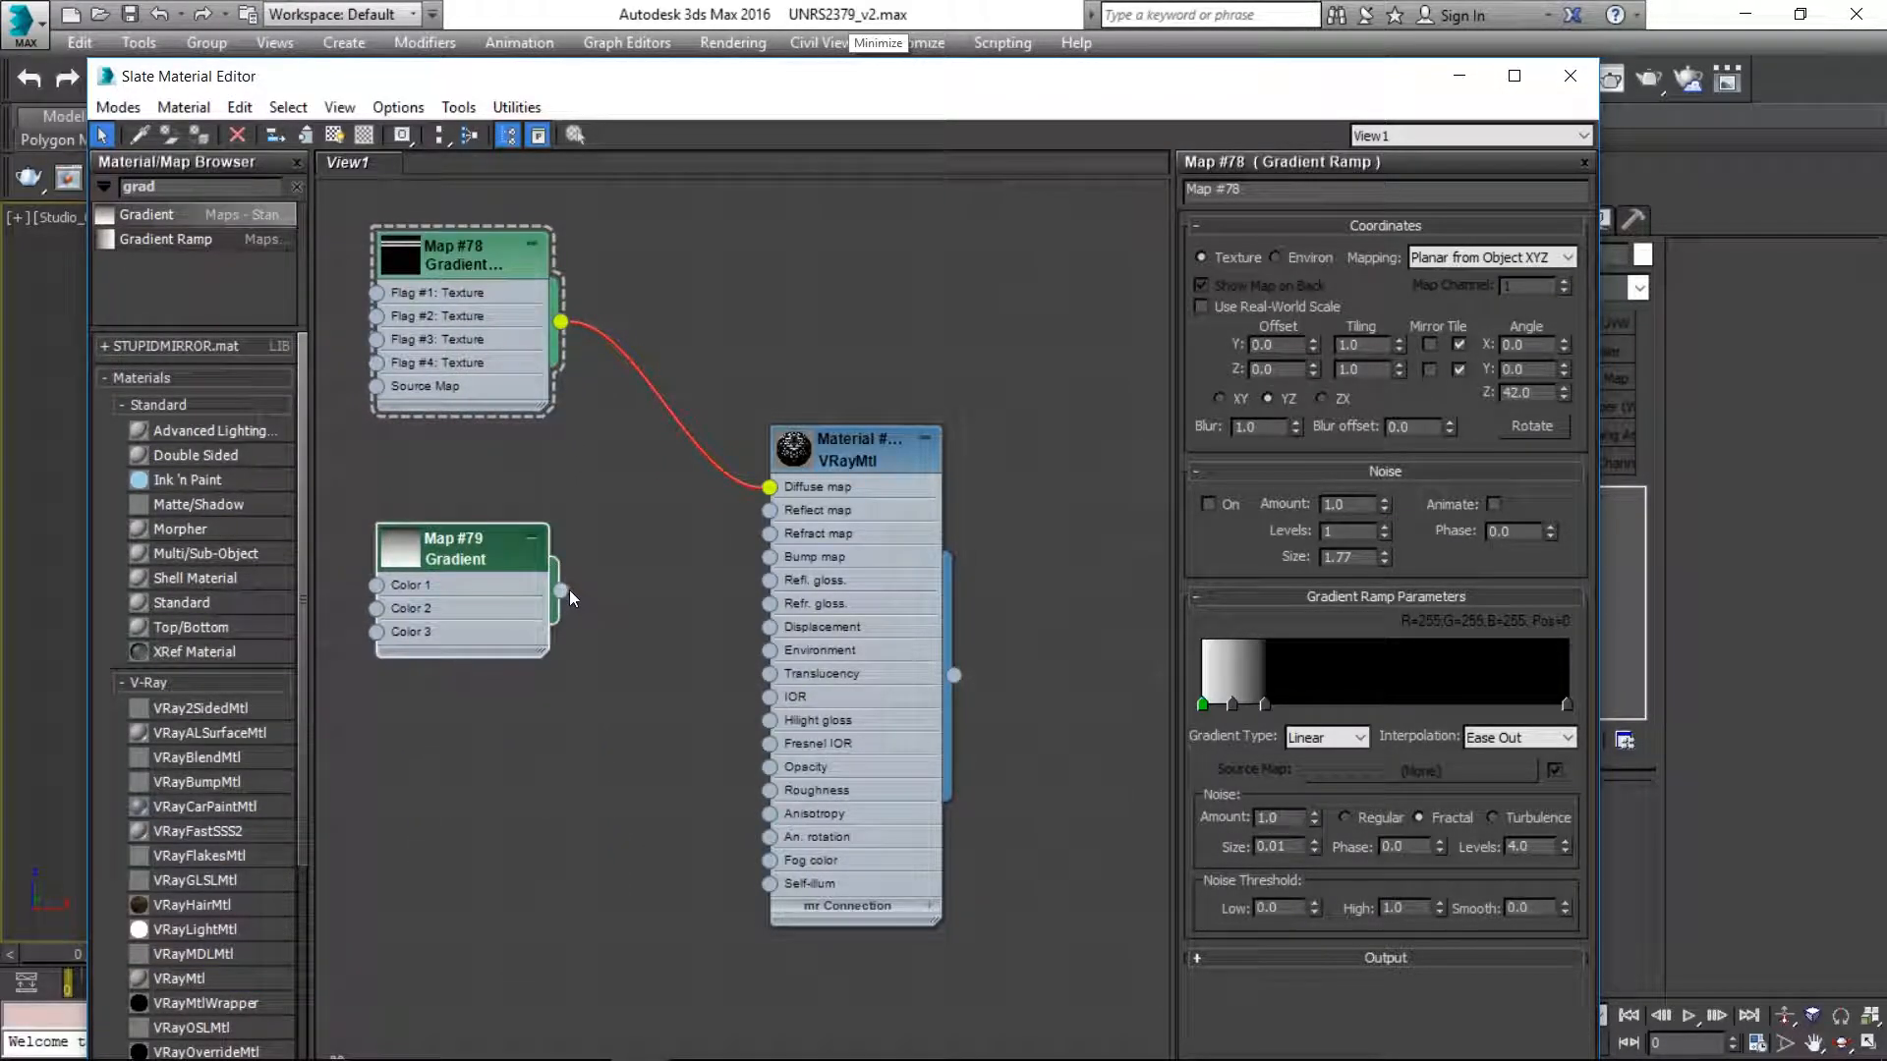
drag(561, 590, 769, 488)
drag(464, 546, 464, 524)
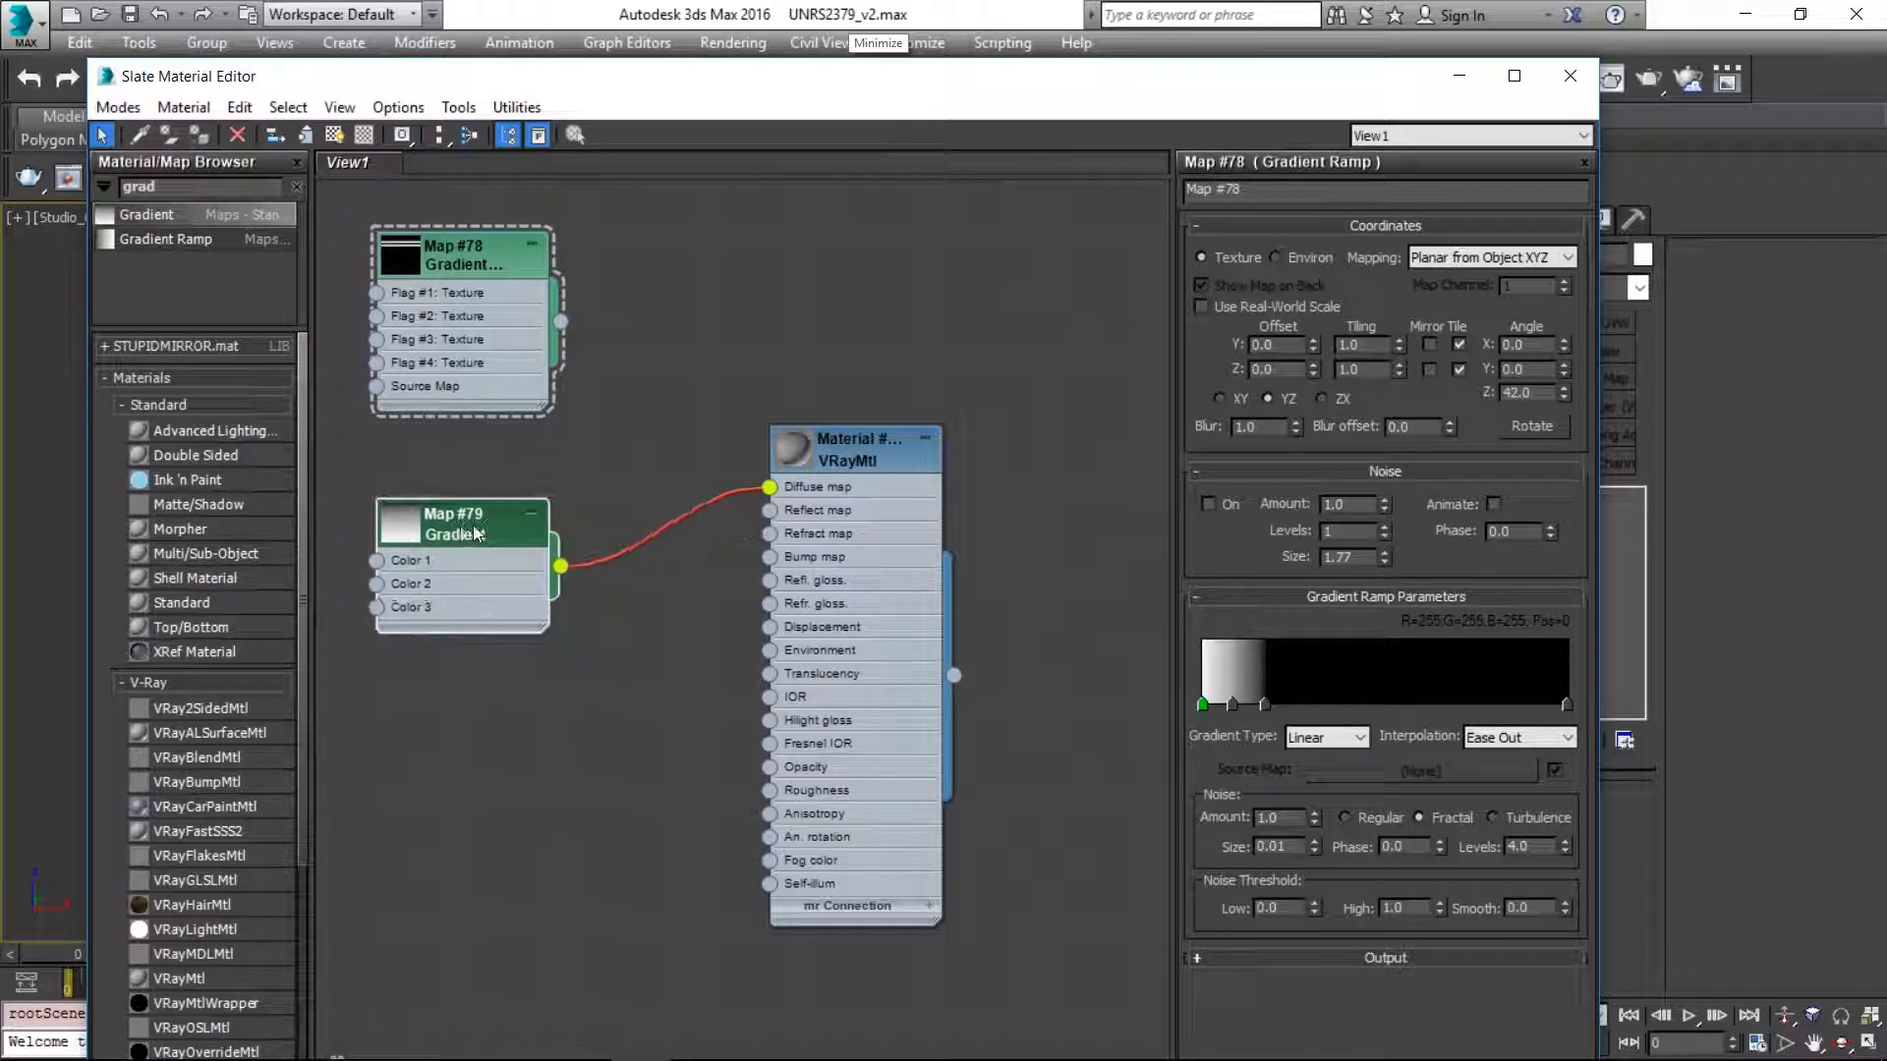
- Open the standard Gradient map's parameters and set its mapping to Planar from Object XYZ
click(1508, 258)
click(1509, 257)
click(1509, 258)
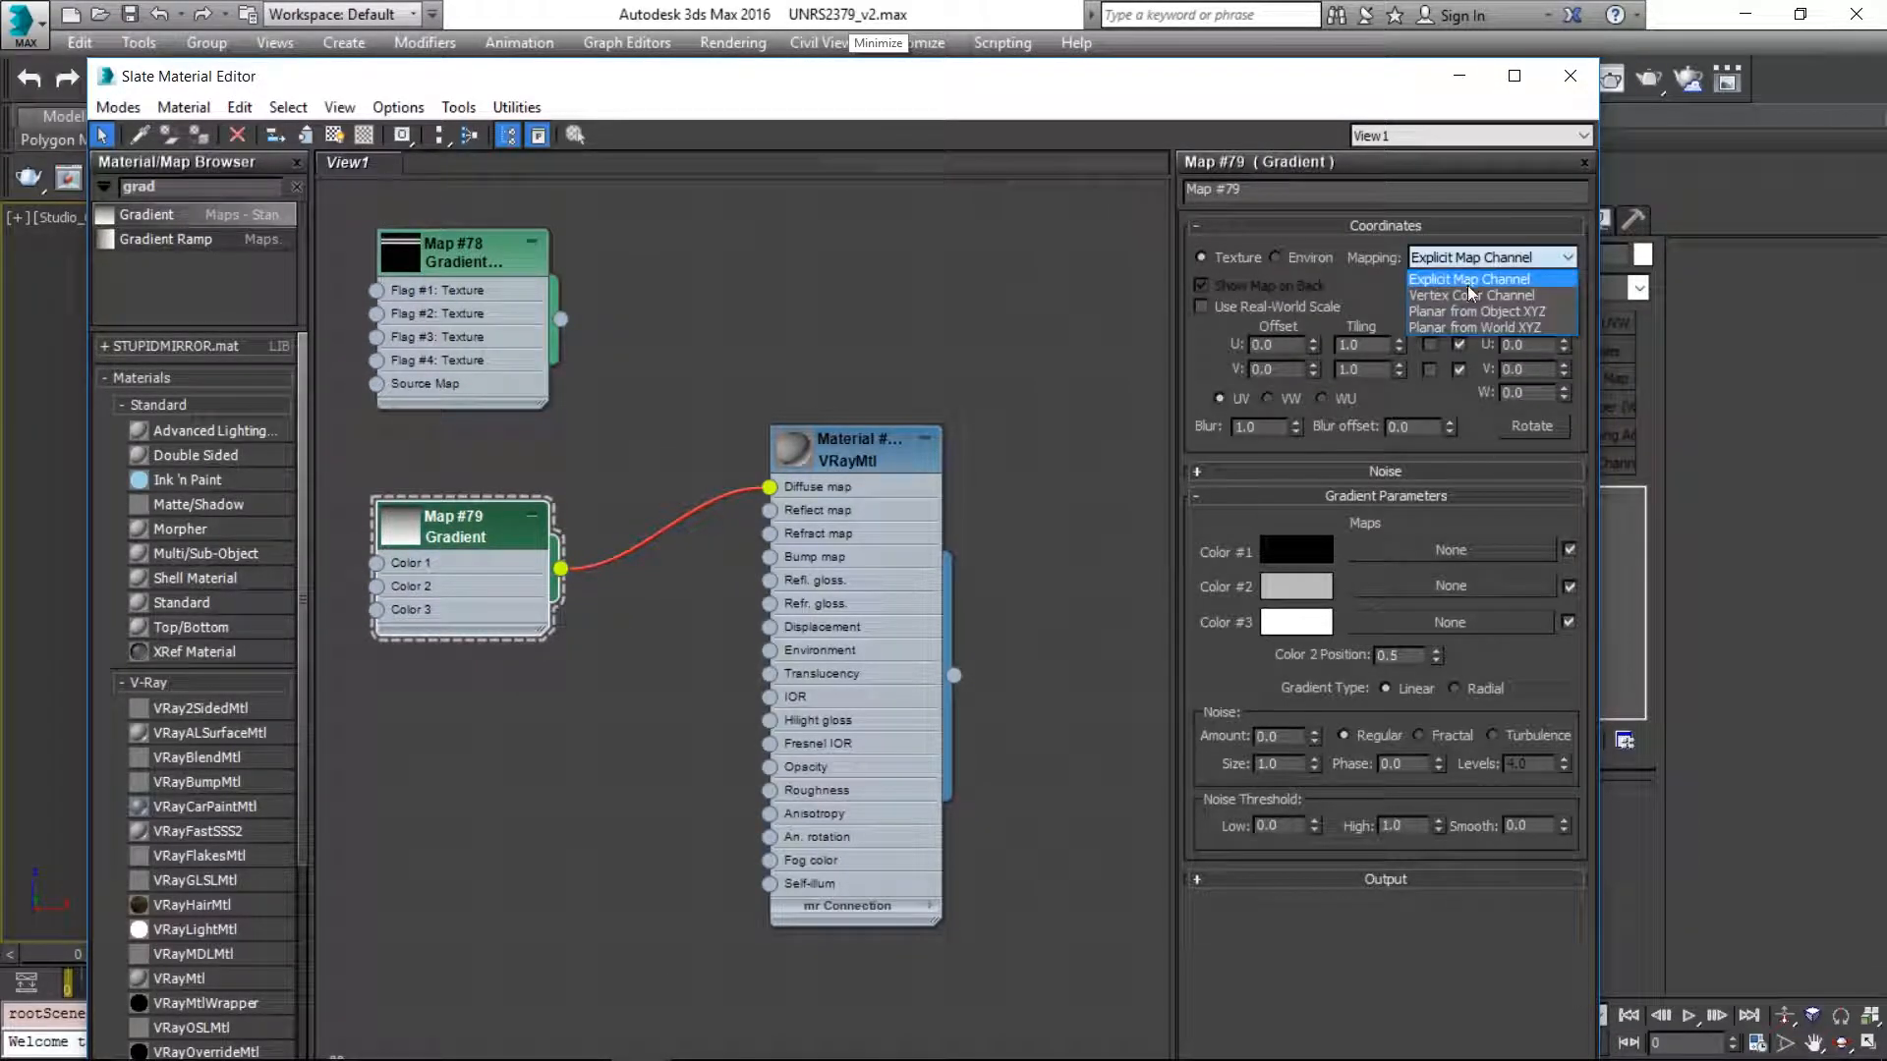
click(1556, 311)
- Replace the standard Gradient map with a new Gradient Ramp and set its mapping to Planar from Object XYZ
key(Delete)
drag(167, 239, 506, 629)
drag(639, 694, 586, 598)
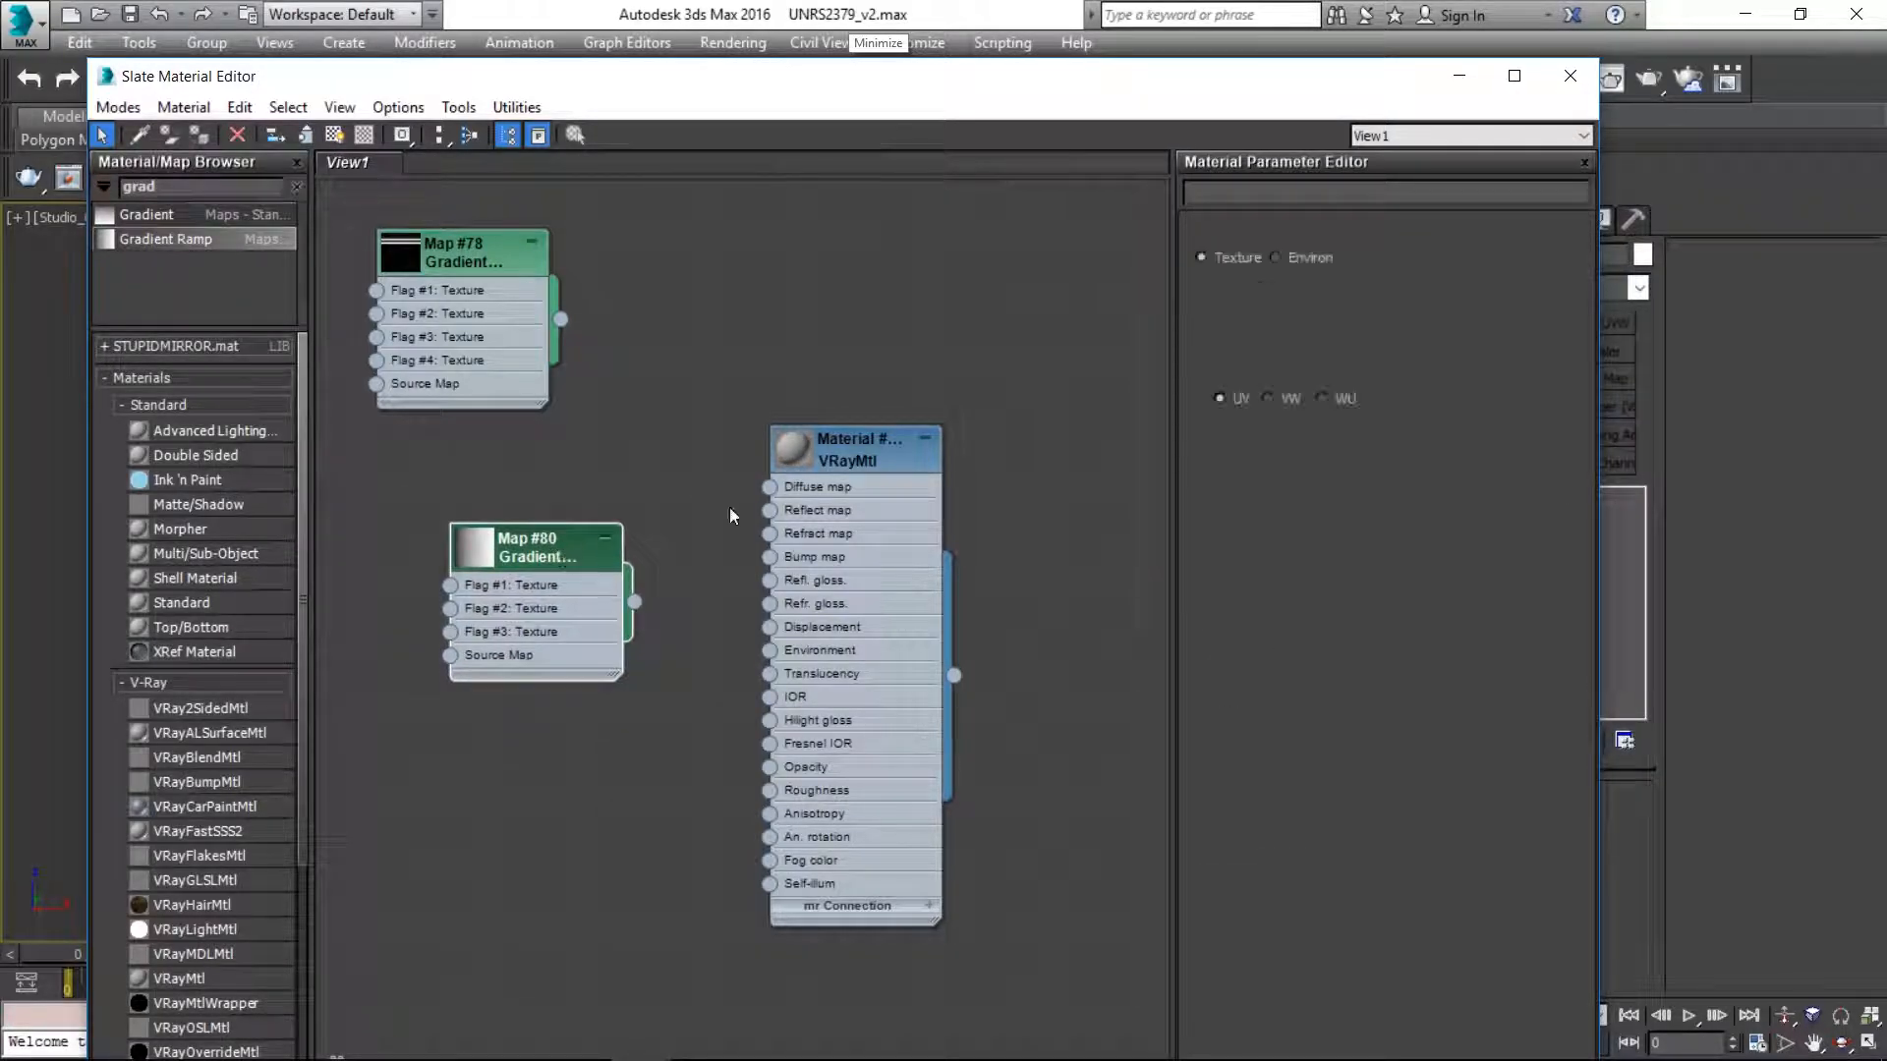
double_click(587, 598)
click(1489, 257)
click(1484, 311)
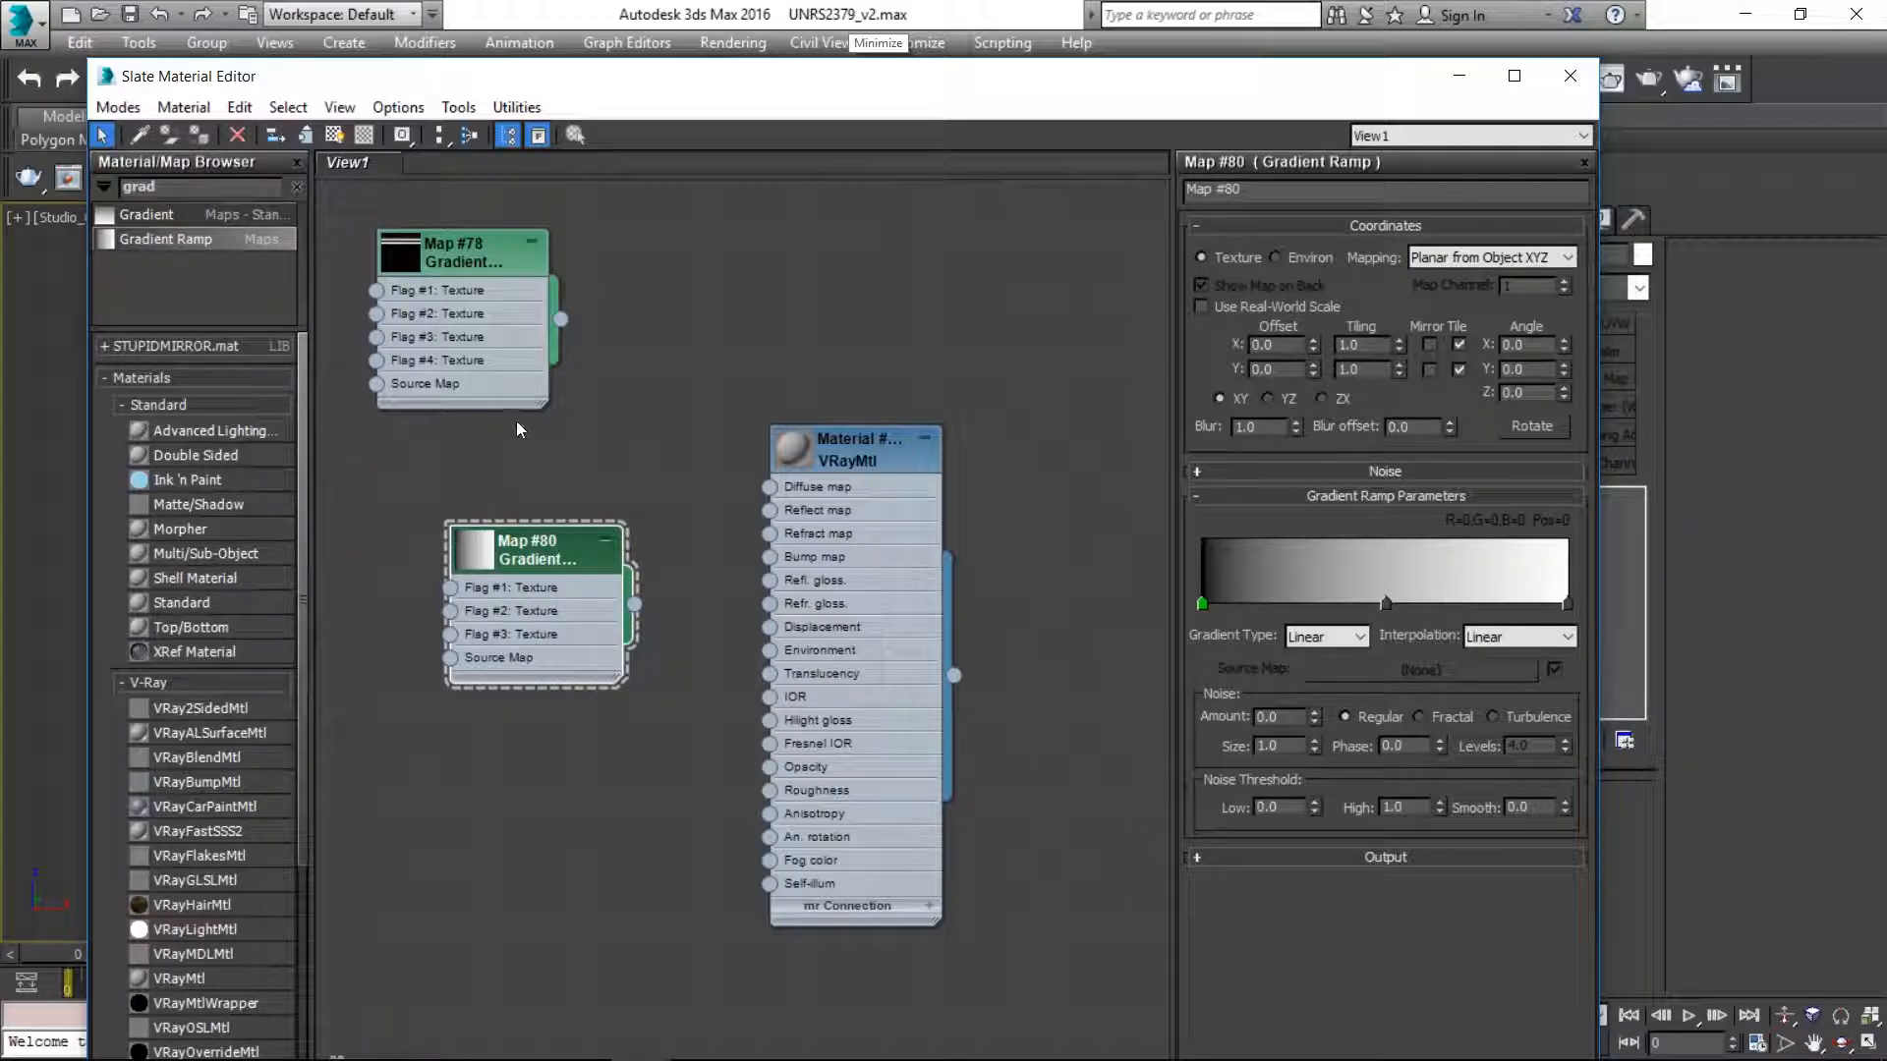
- Assign the VRayMtl to the cage's ribs and connect the new Gradient Ramp to its diffuse map
drag(657, 85, 1489, 116)
click(668, 393)
click(669, 394)
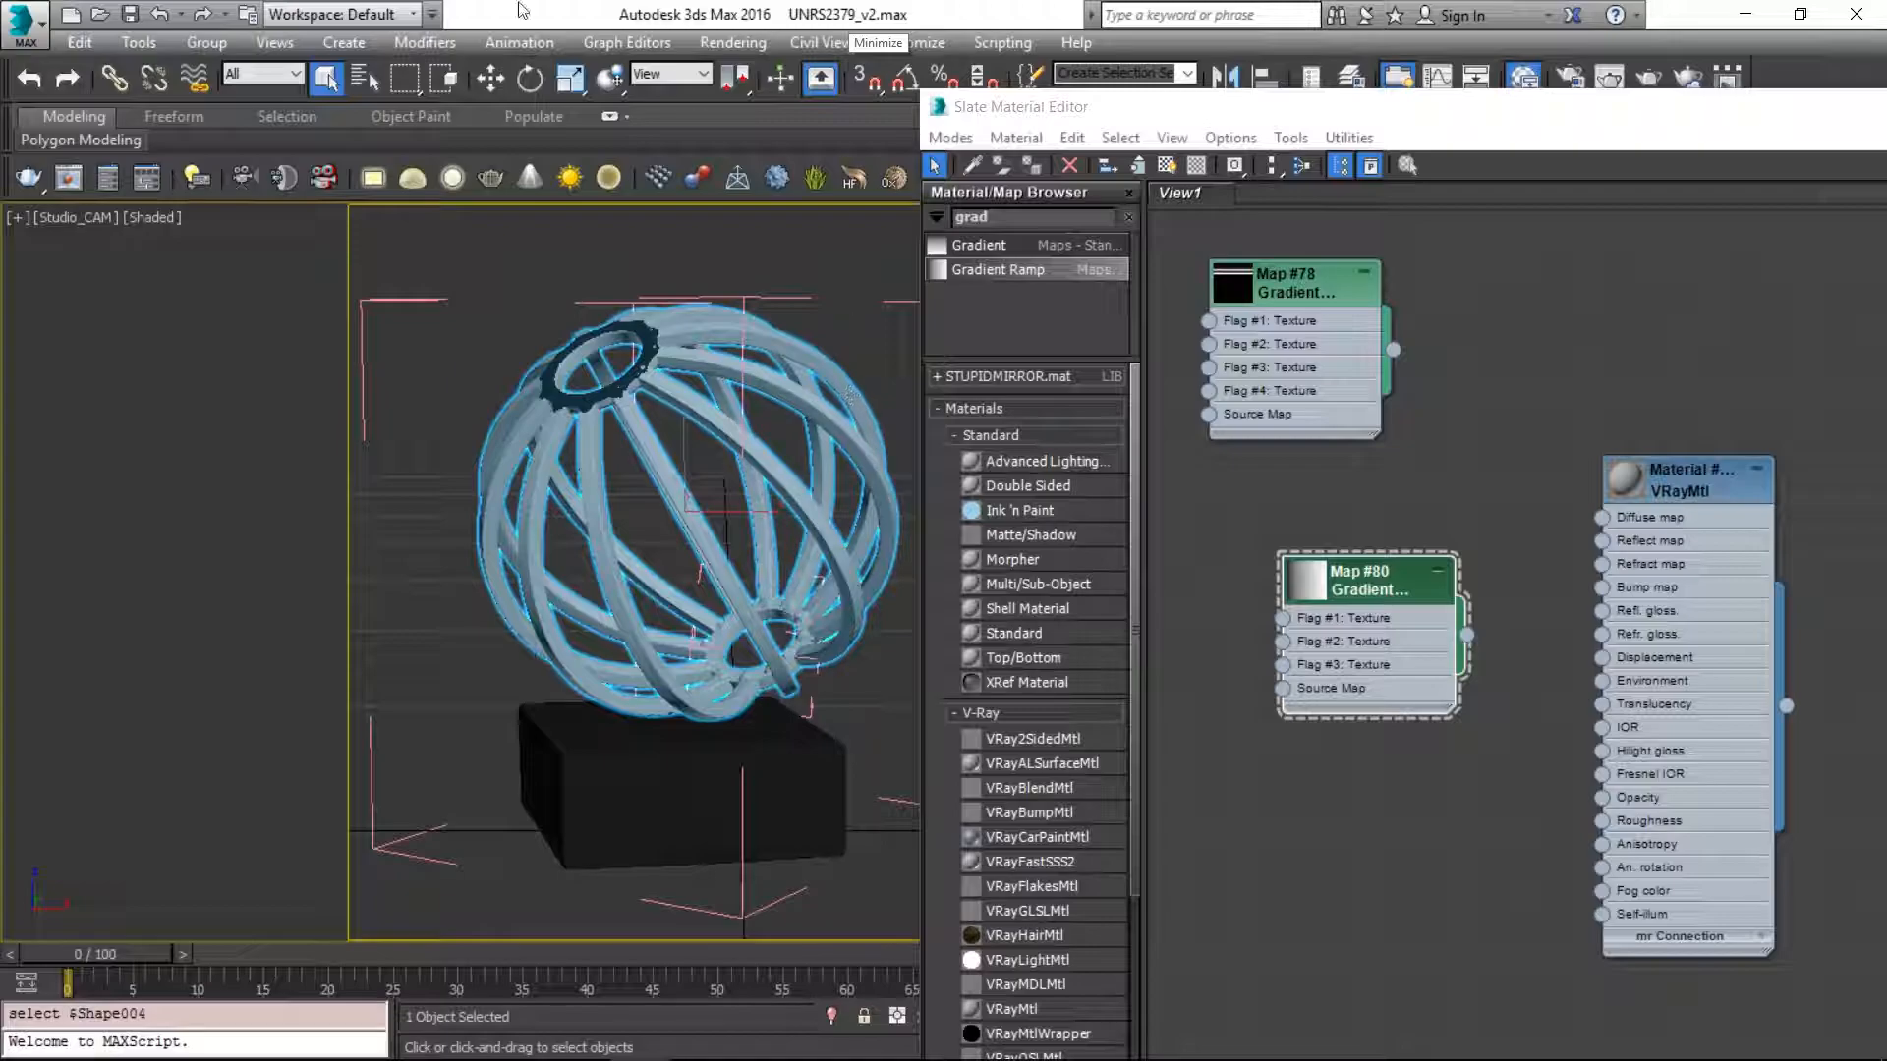
drag(1022, 106, 869, 91)
drag(1633, 691, 676, 462)
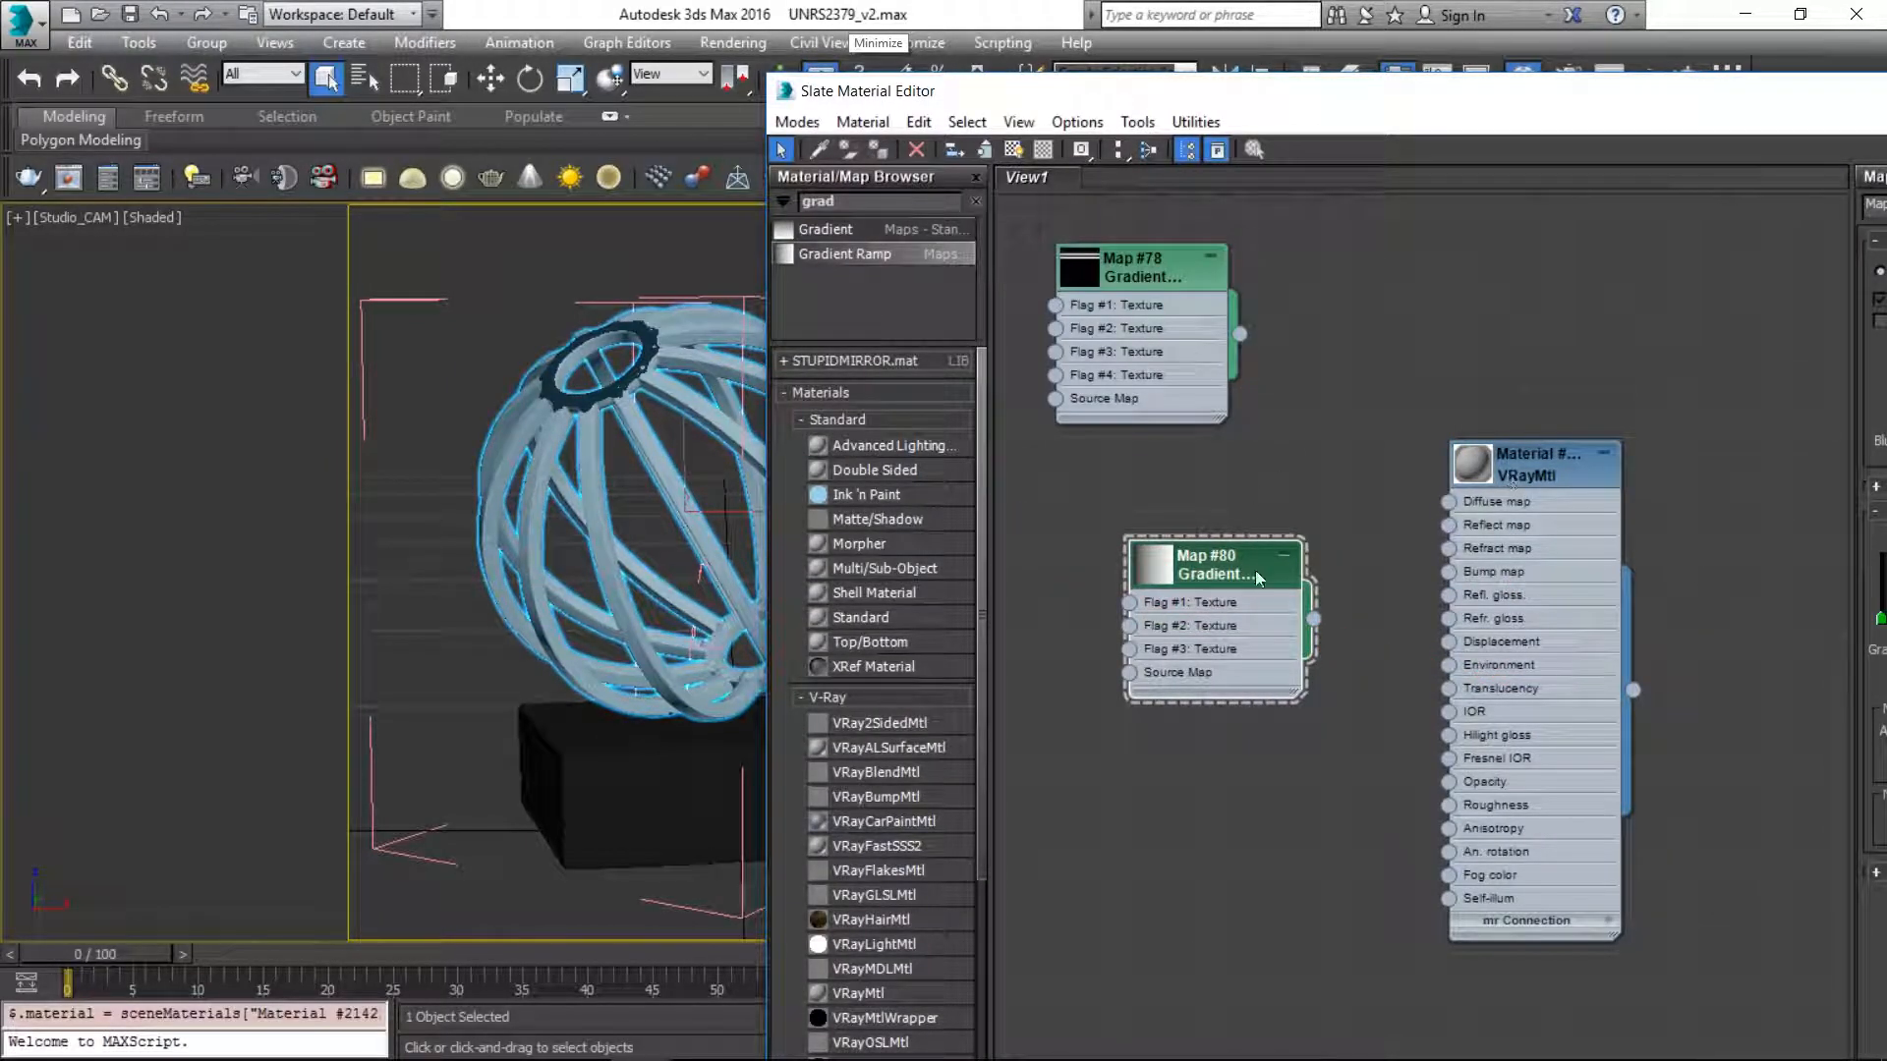
drag(1313, 619, 1448, 502)
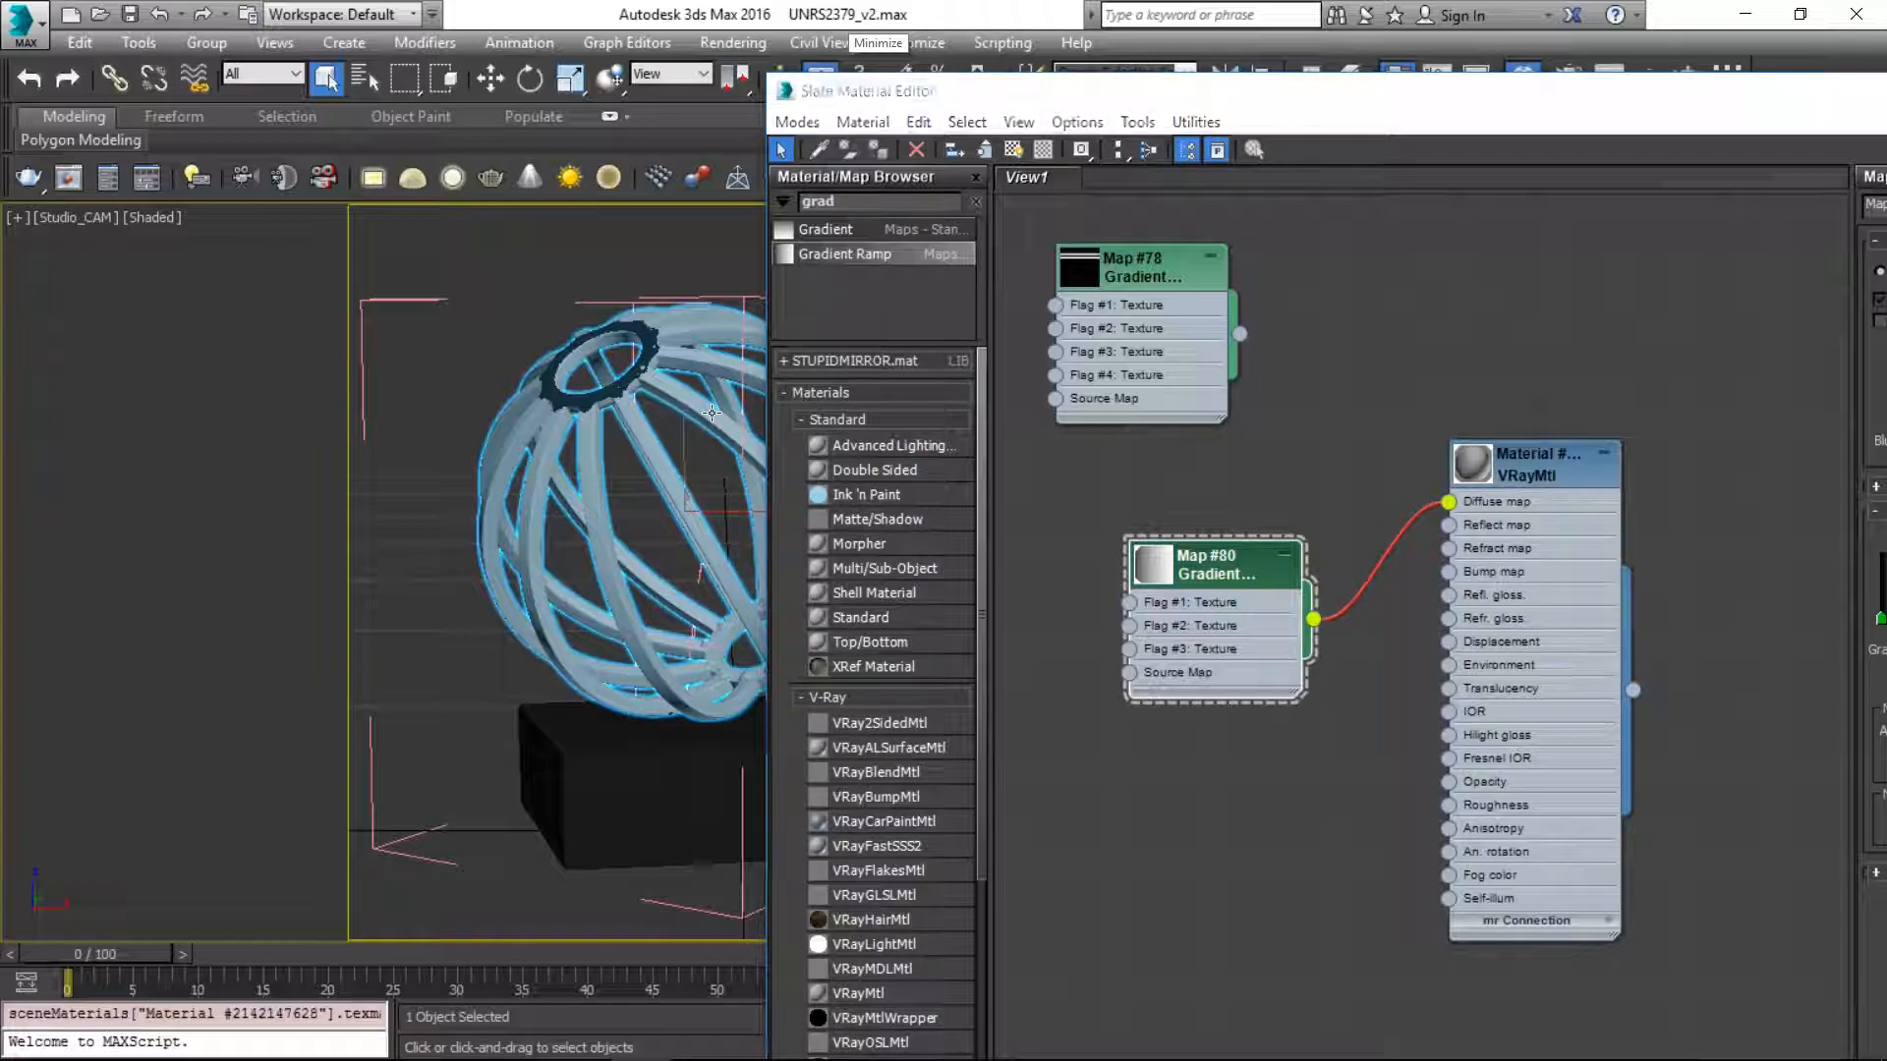
- Move the material editor clear of the model and check the cage's upper ring and ribs as separate objects
drag(1178, 75, 639, 978)
click(641, 356)
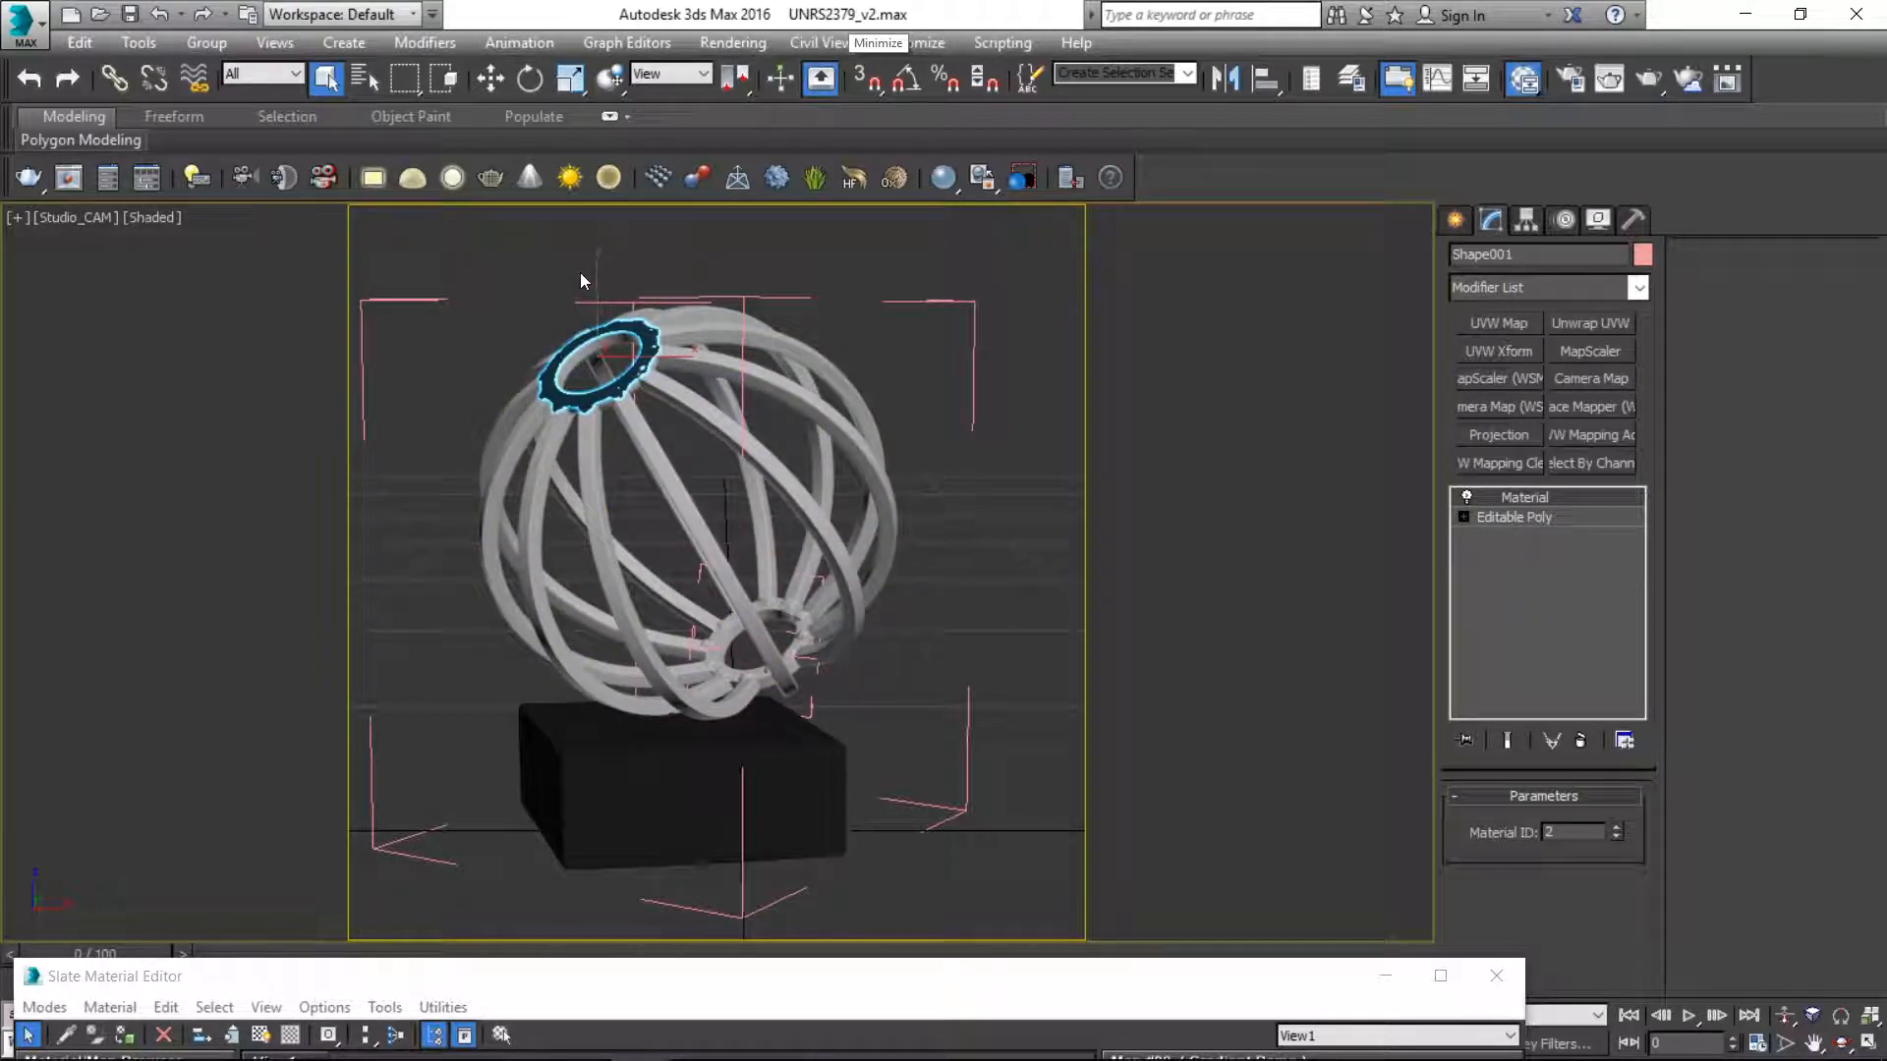
click(707, 359)
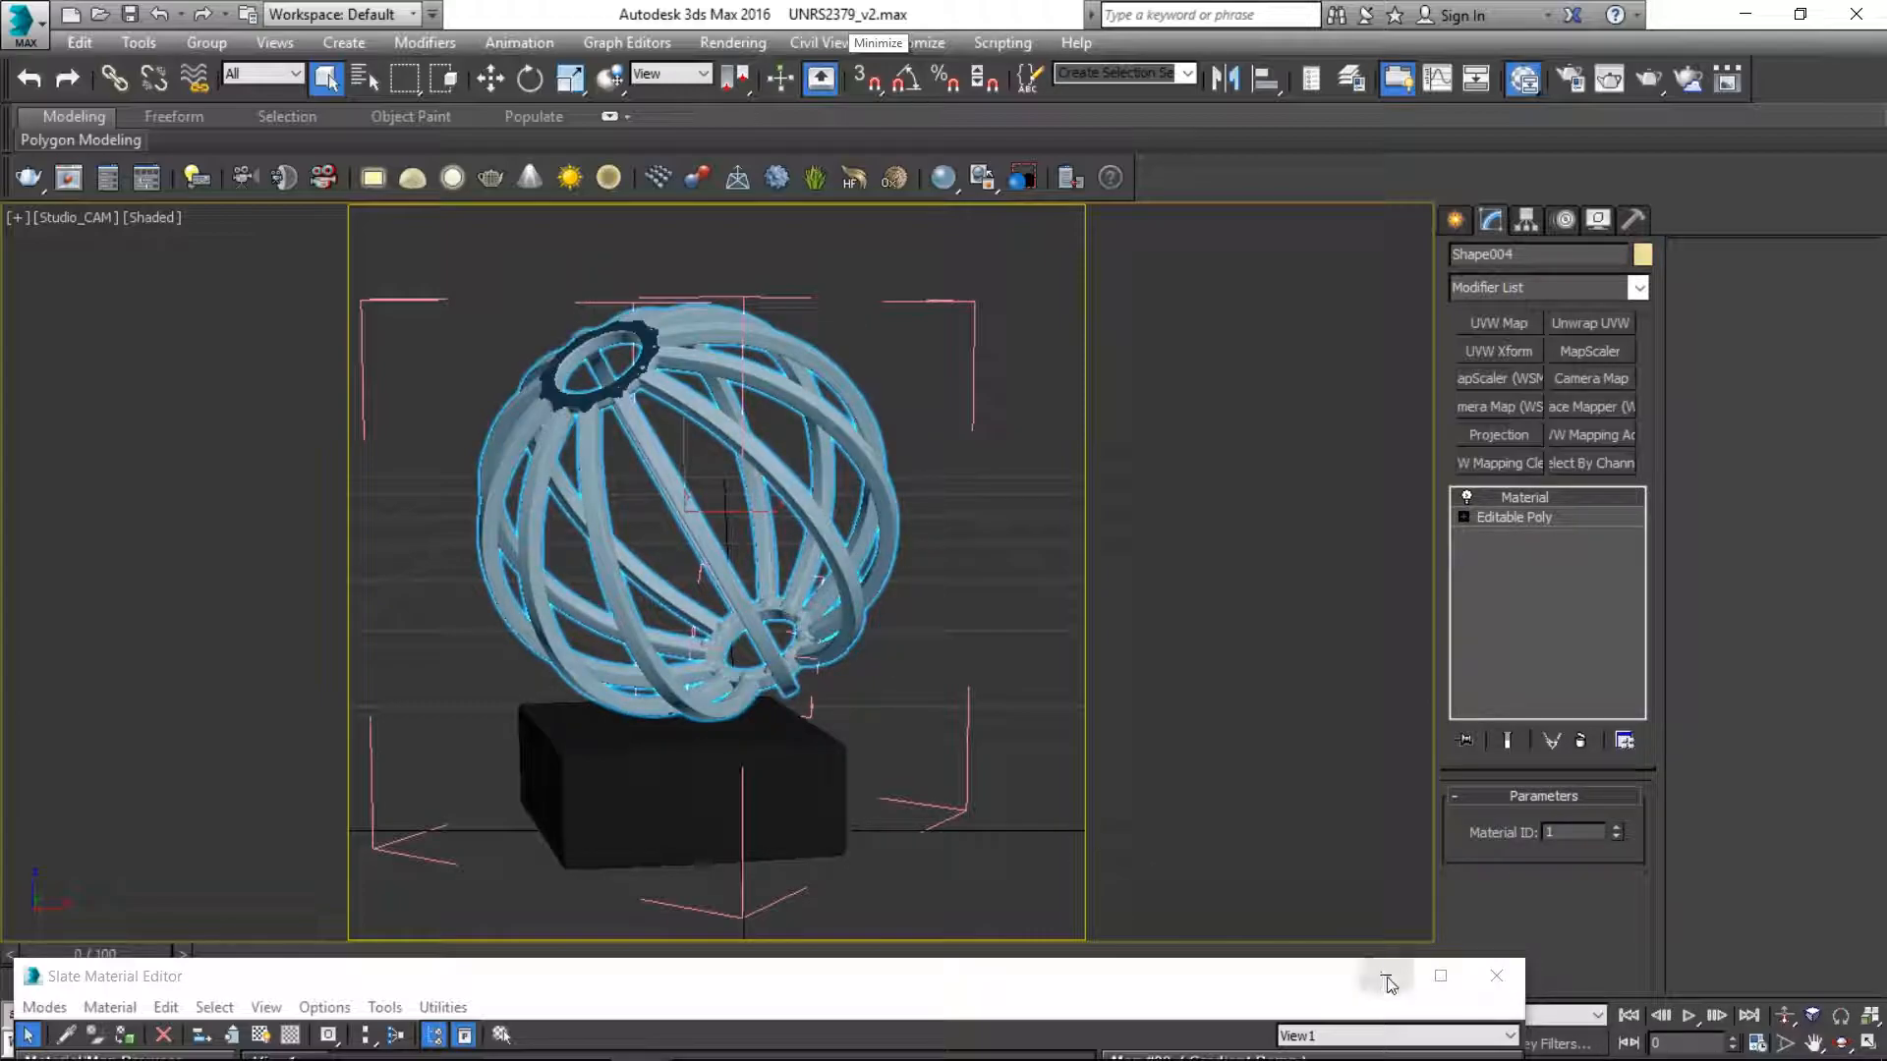
- Hide the cage's upper ring, the block base and the small pieces beneath the cage
drag(1320, 980, 1006, 784)
click(594, 365)
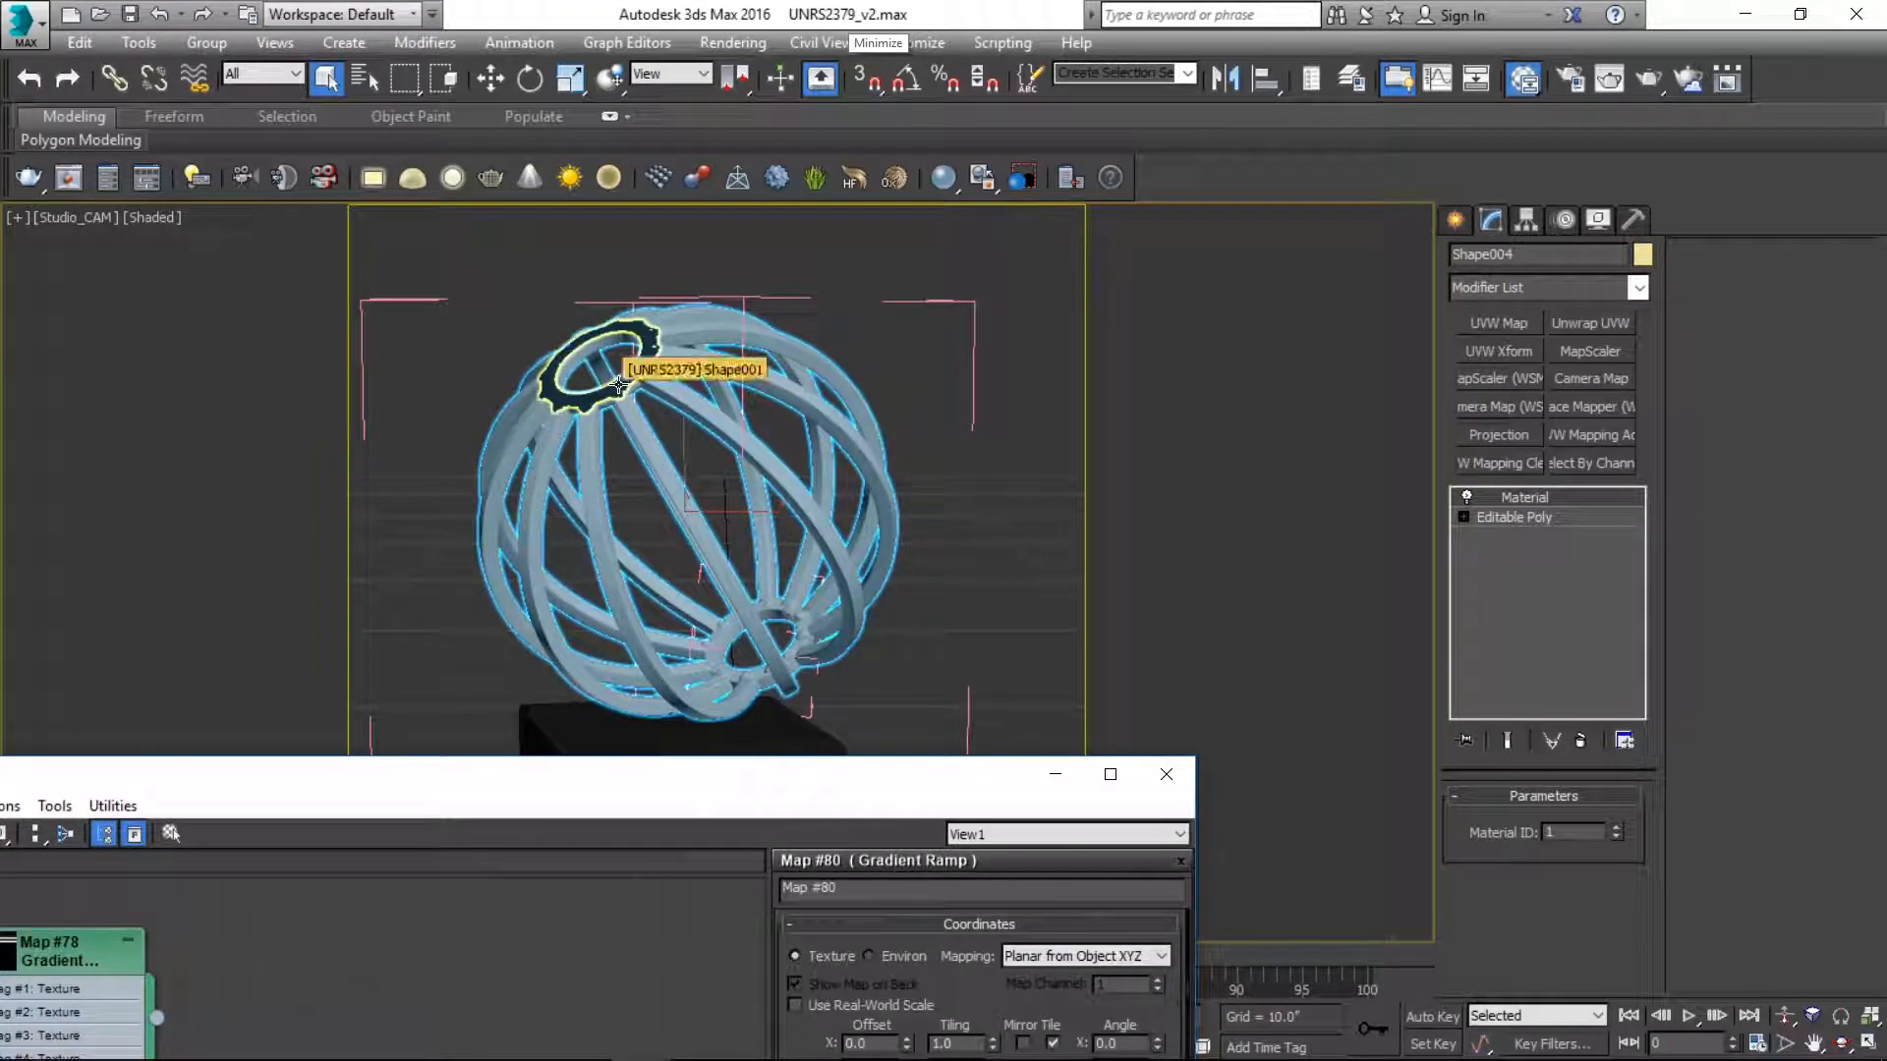
right_click(615, 381)
click(670, 310)
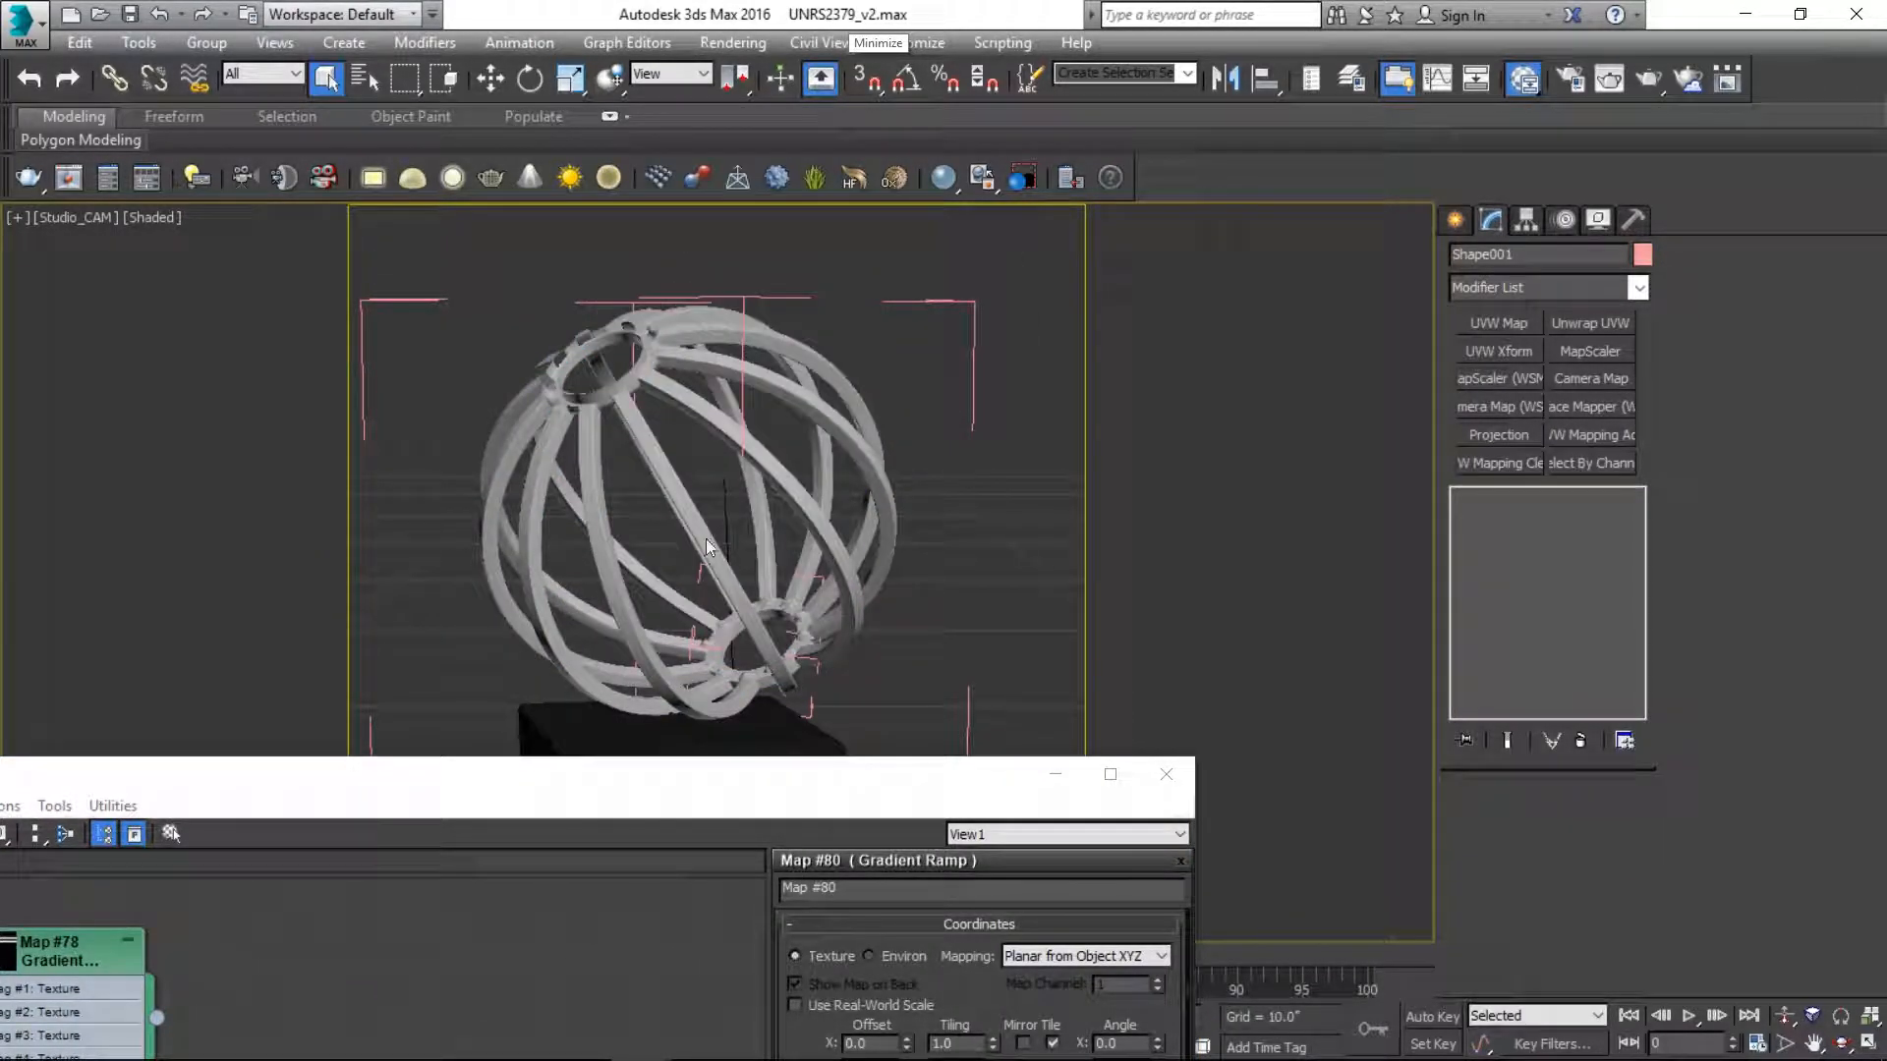
click(784, 723)
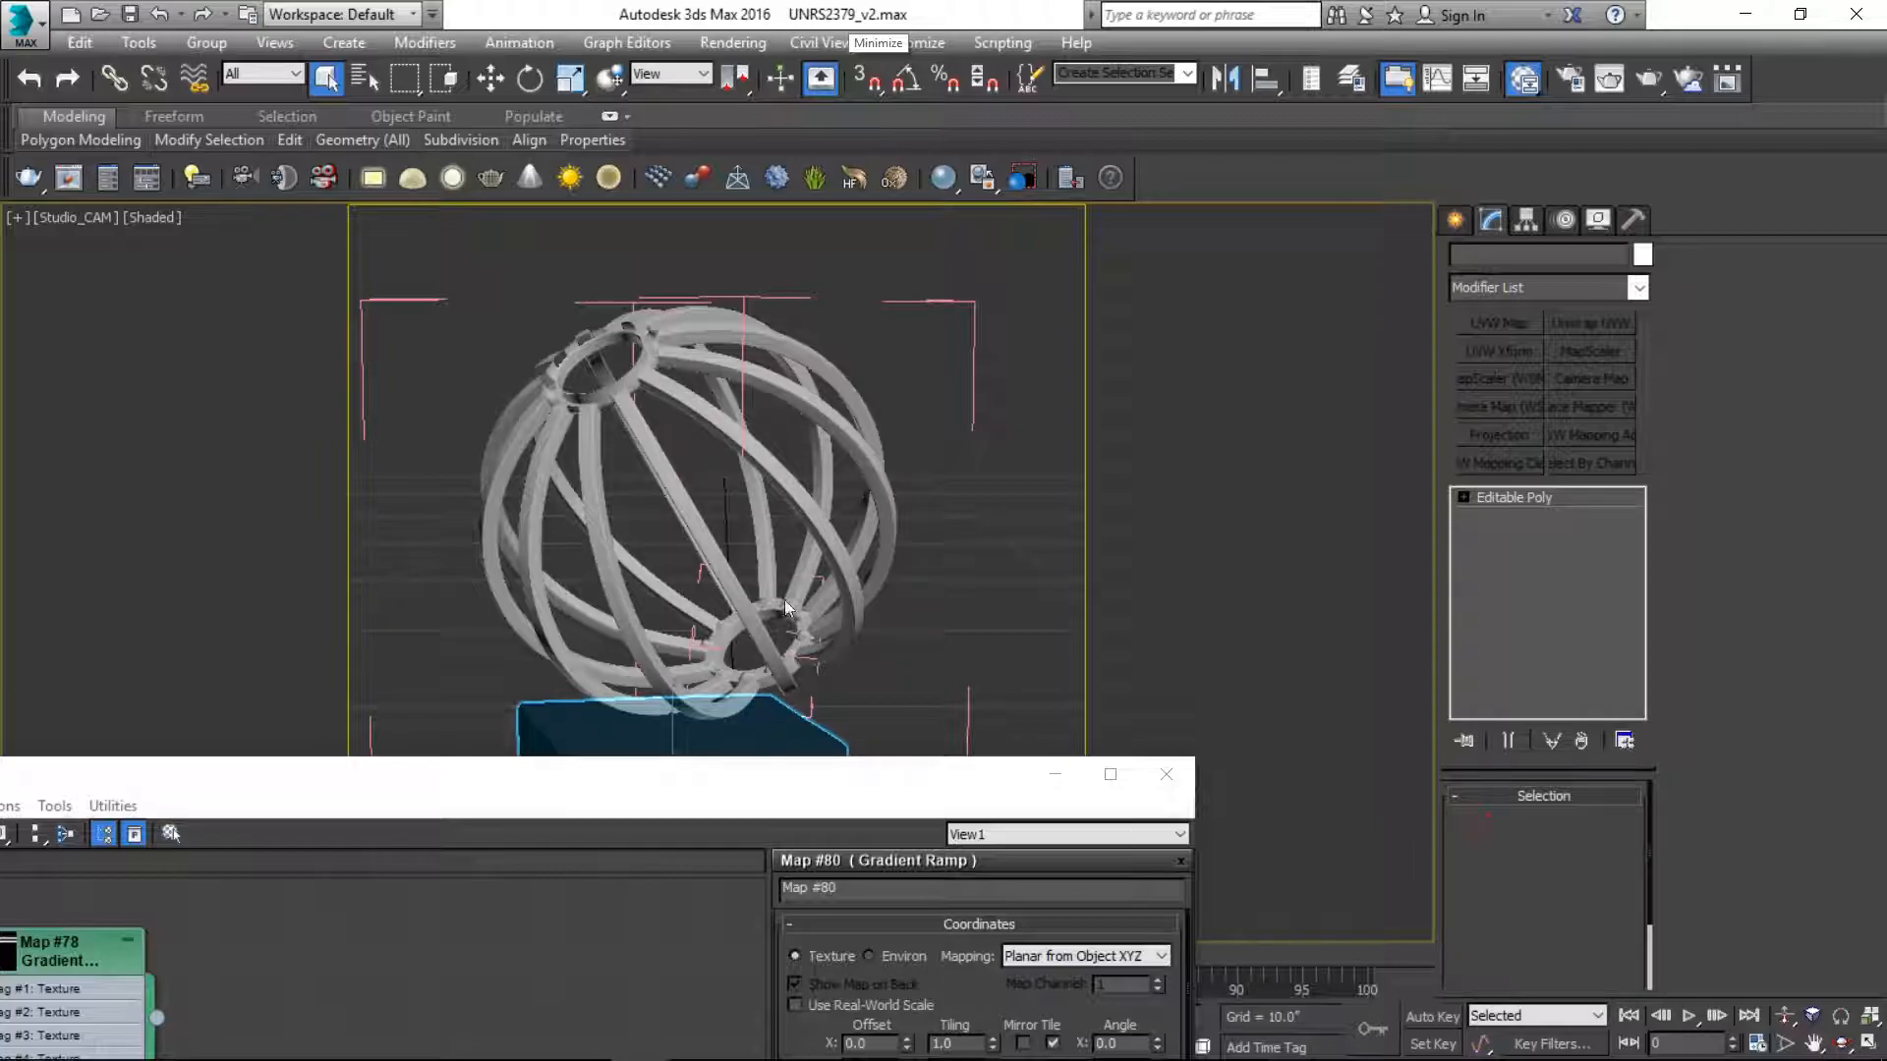
right_click(772, 737)
click(839, 670)
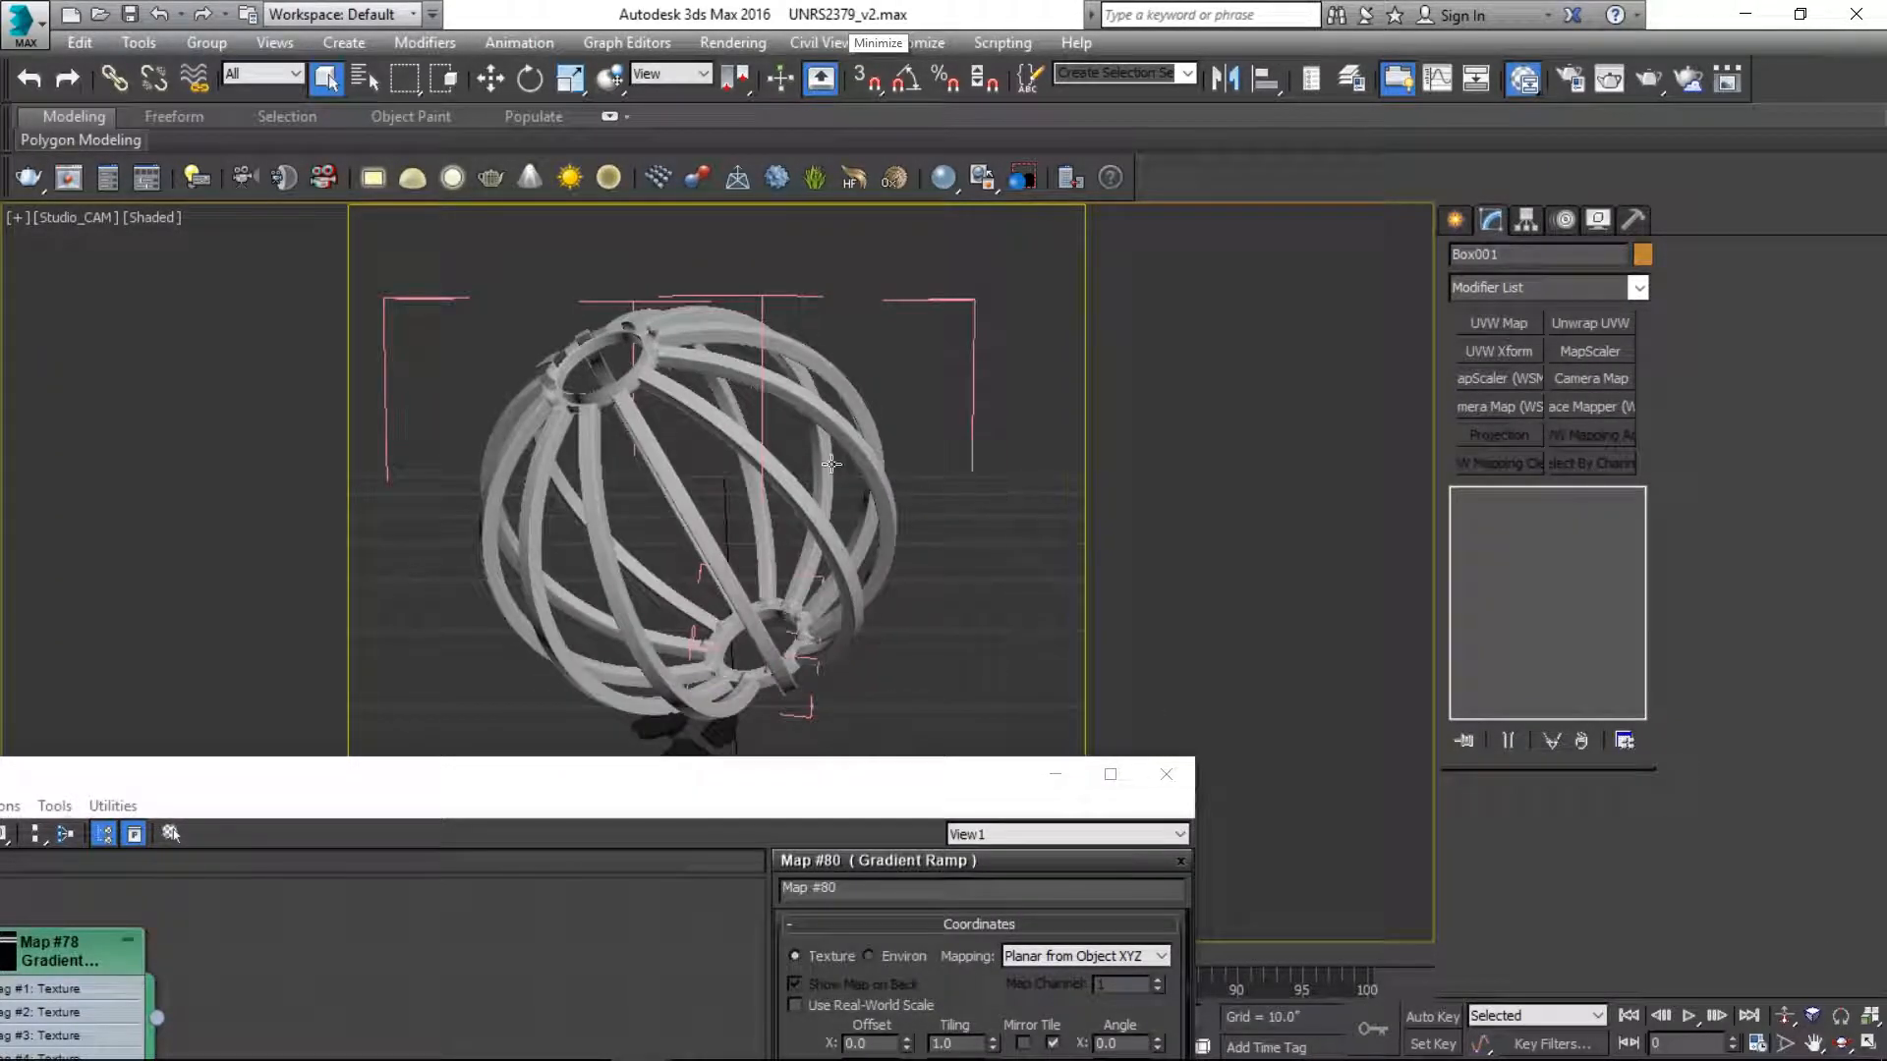
click(694, 753)
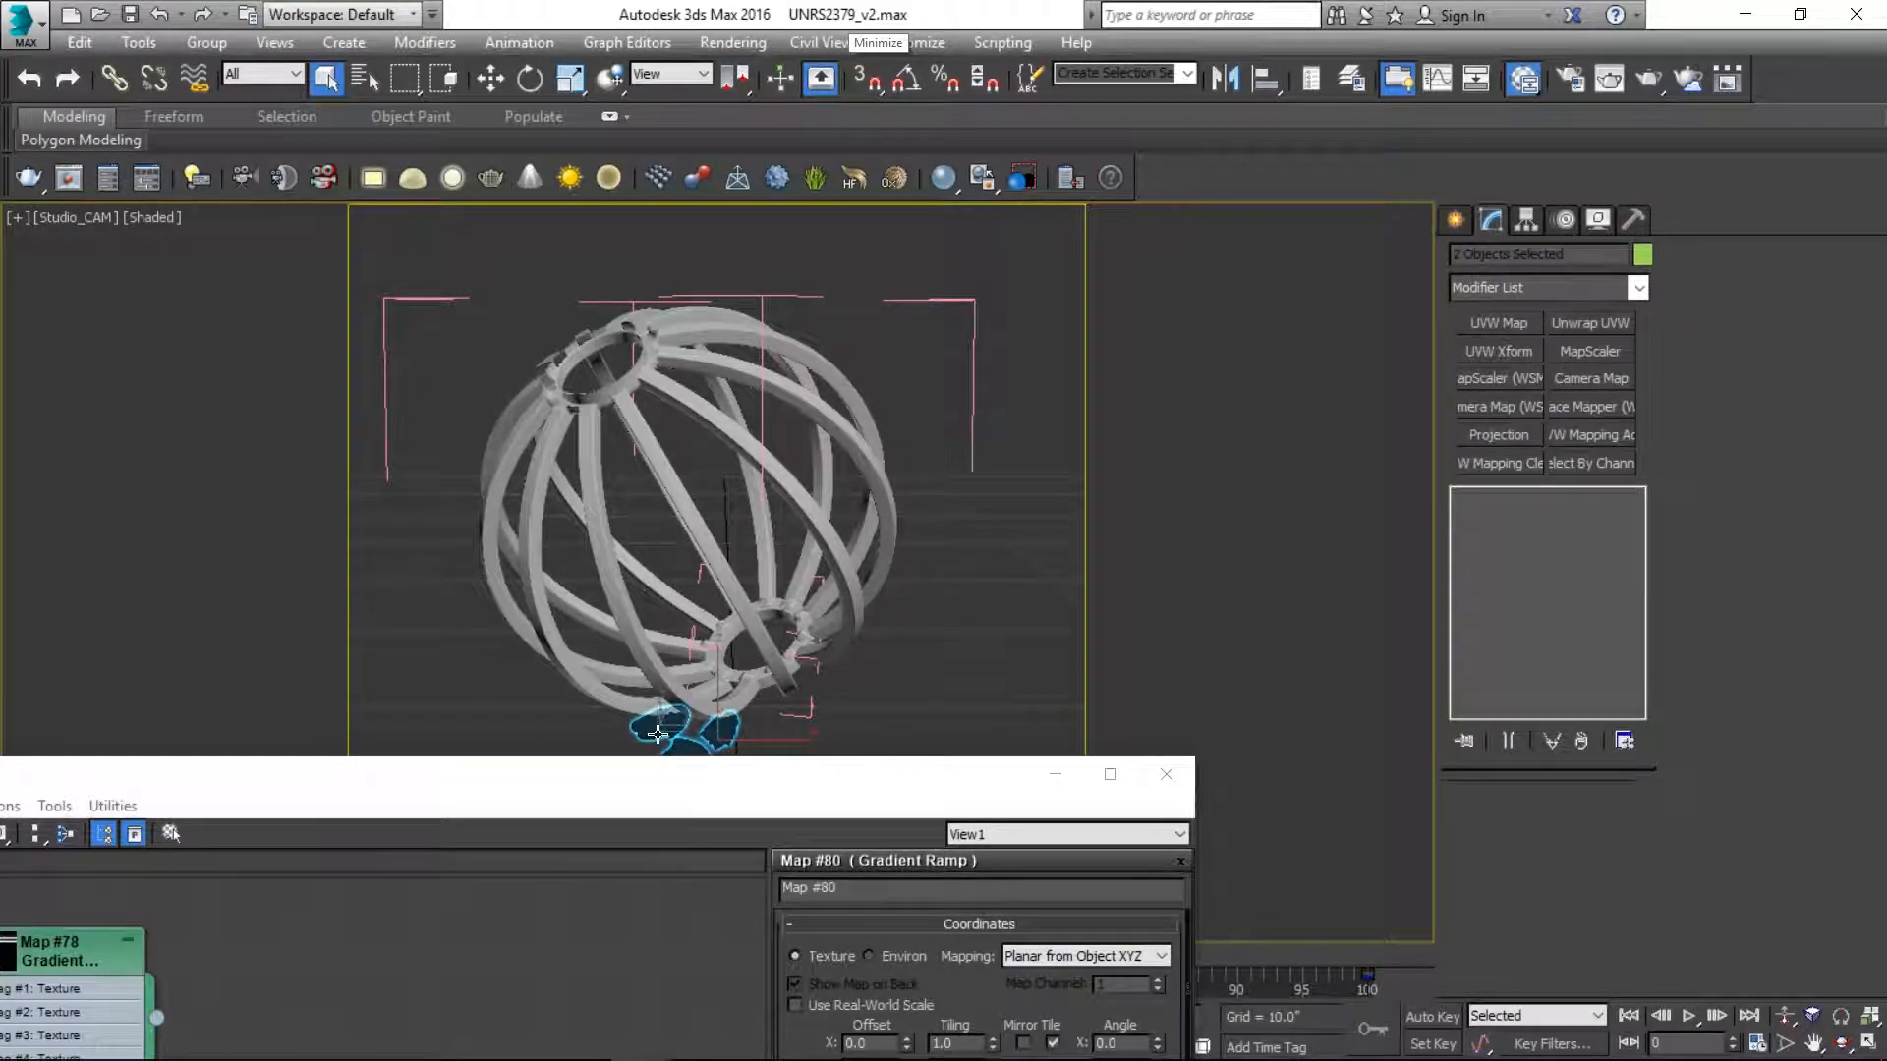
right_click(650, 727)
click(732, 660)
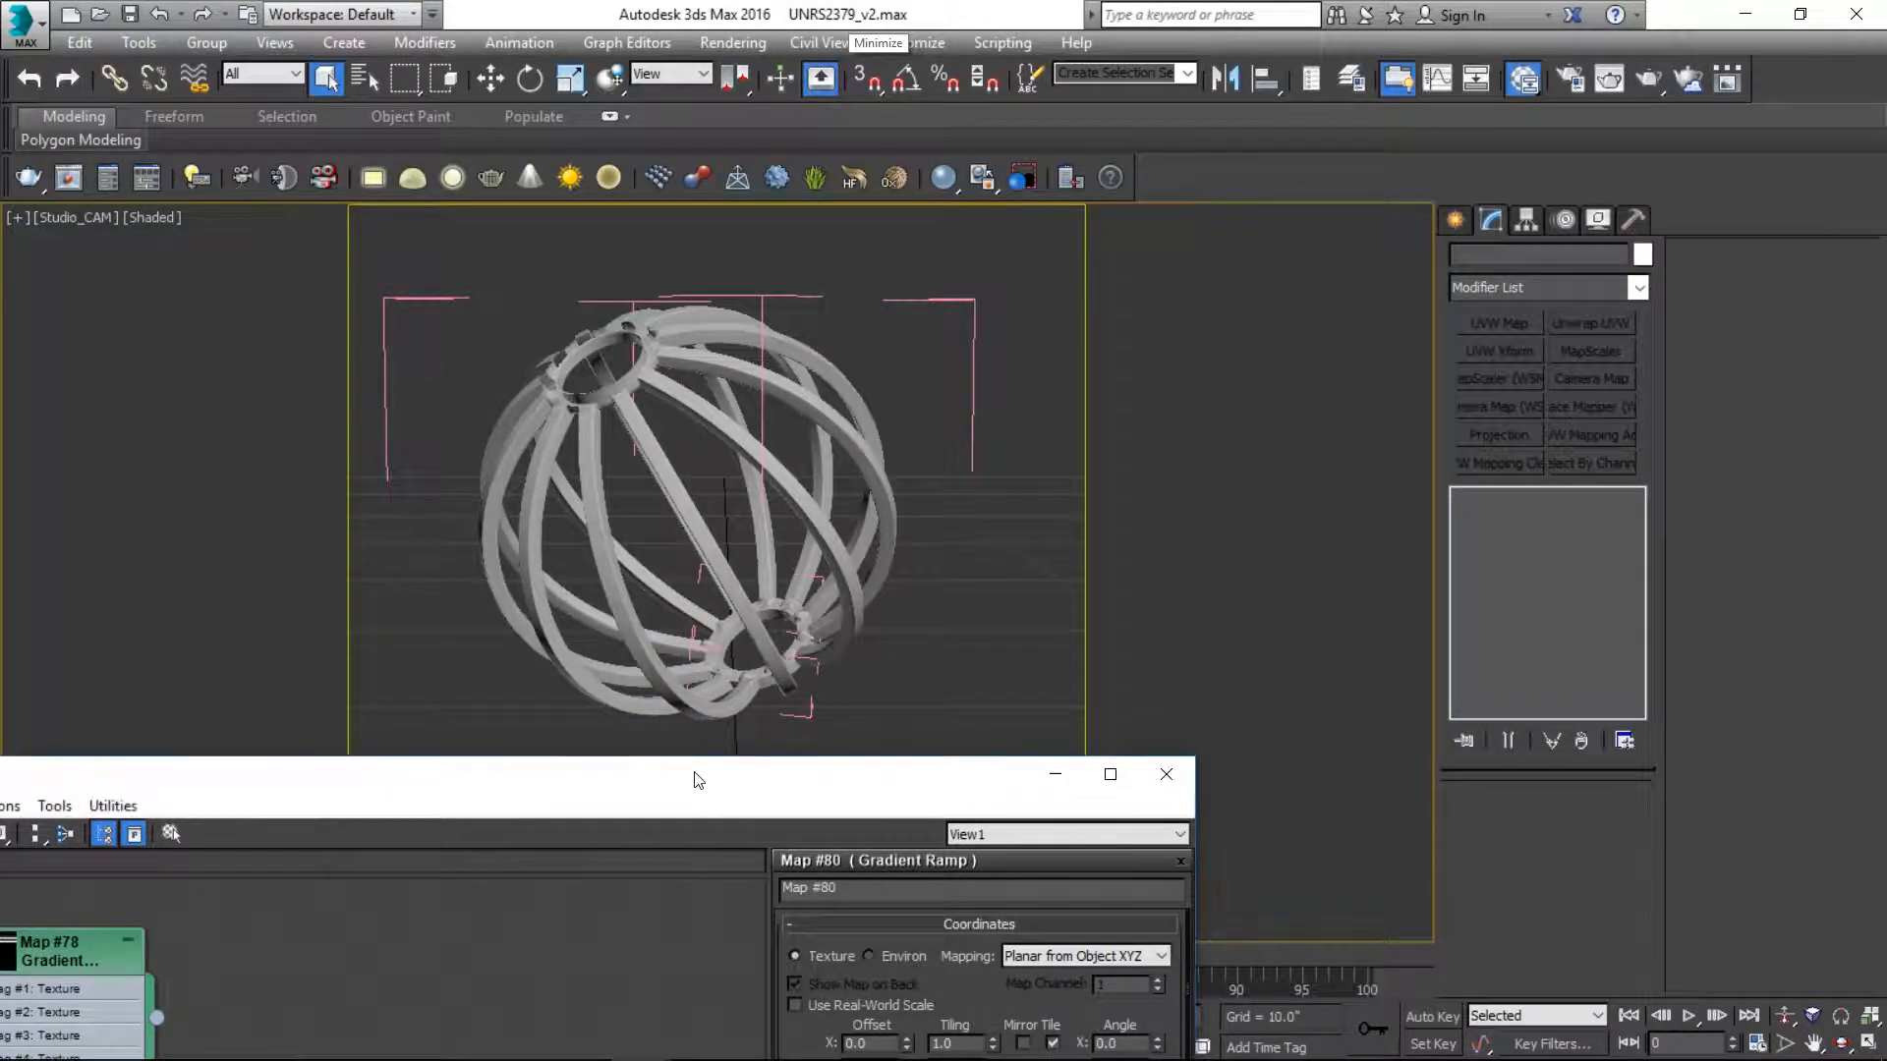
- Reopen the Slate Material Editor, and render only a region around the cage in the V-Ray frame buffer
key(m)
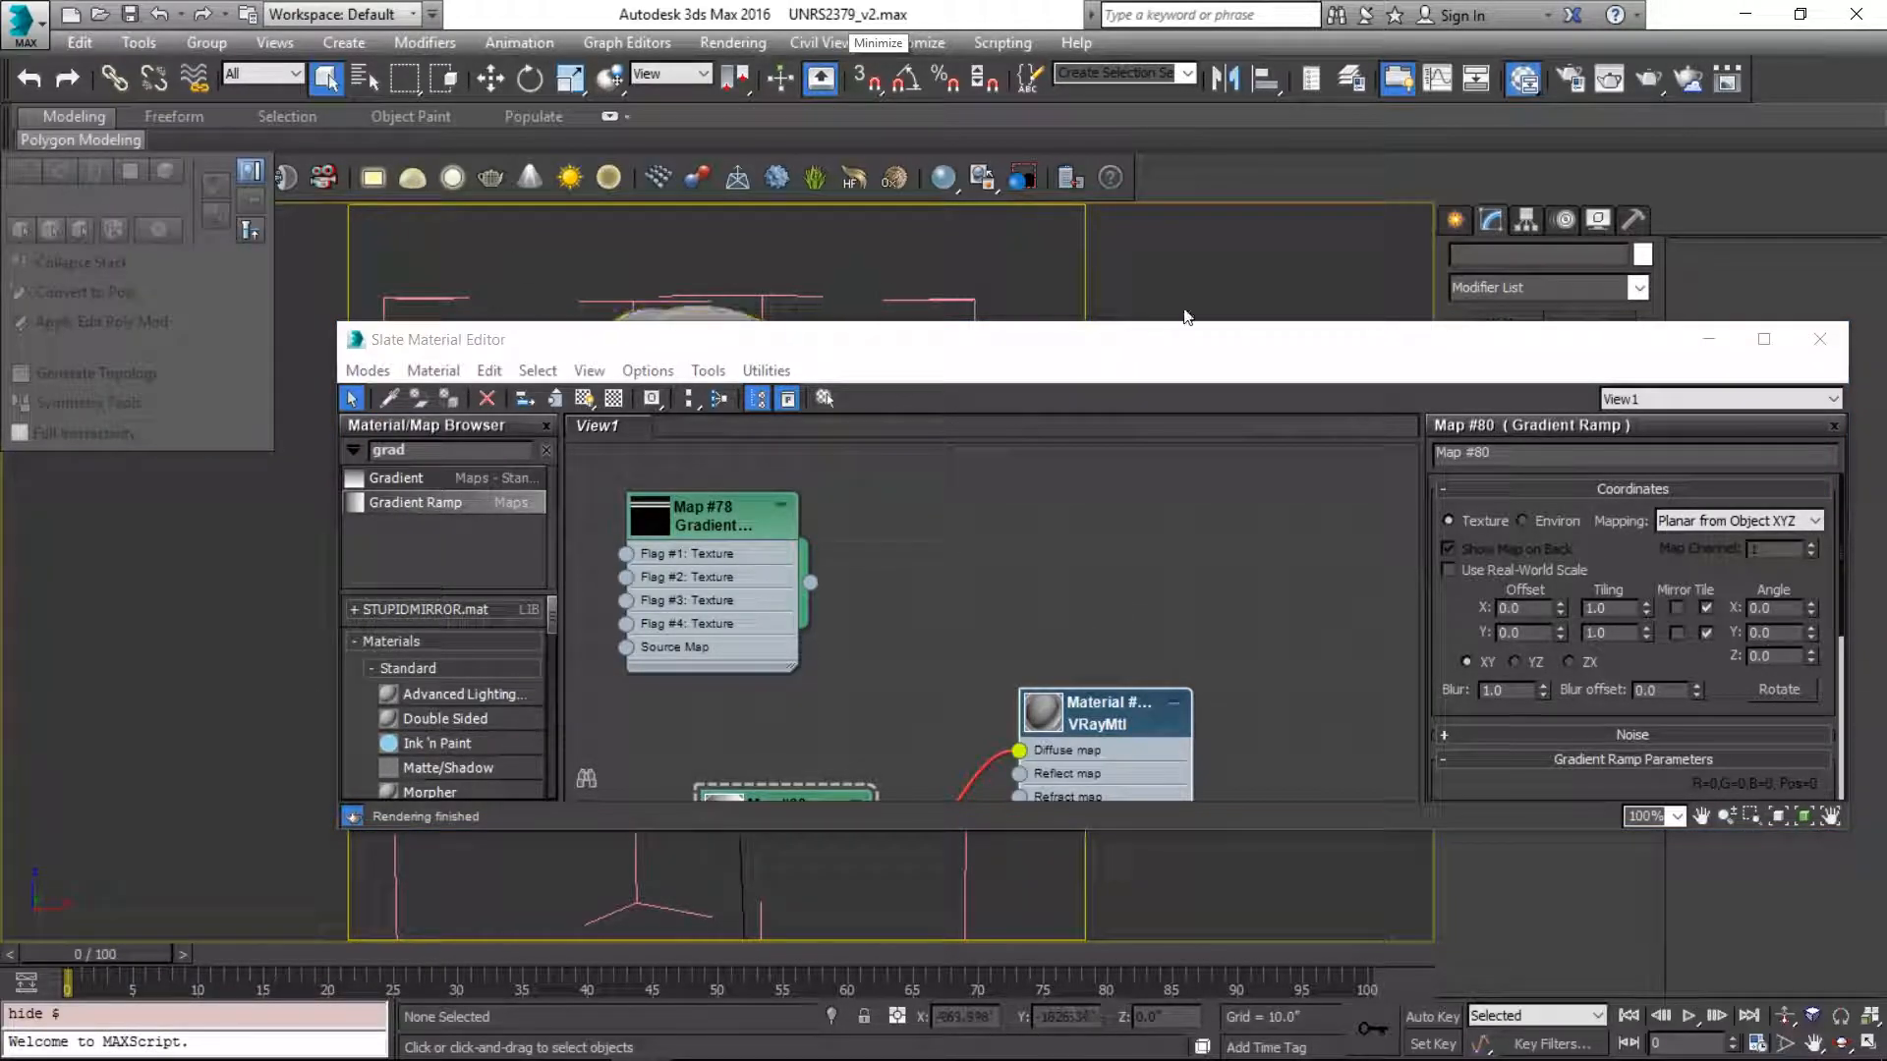
middle_drag(1132, 626, 1166, 432)
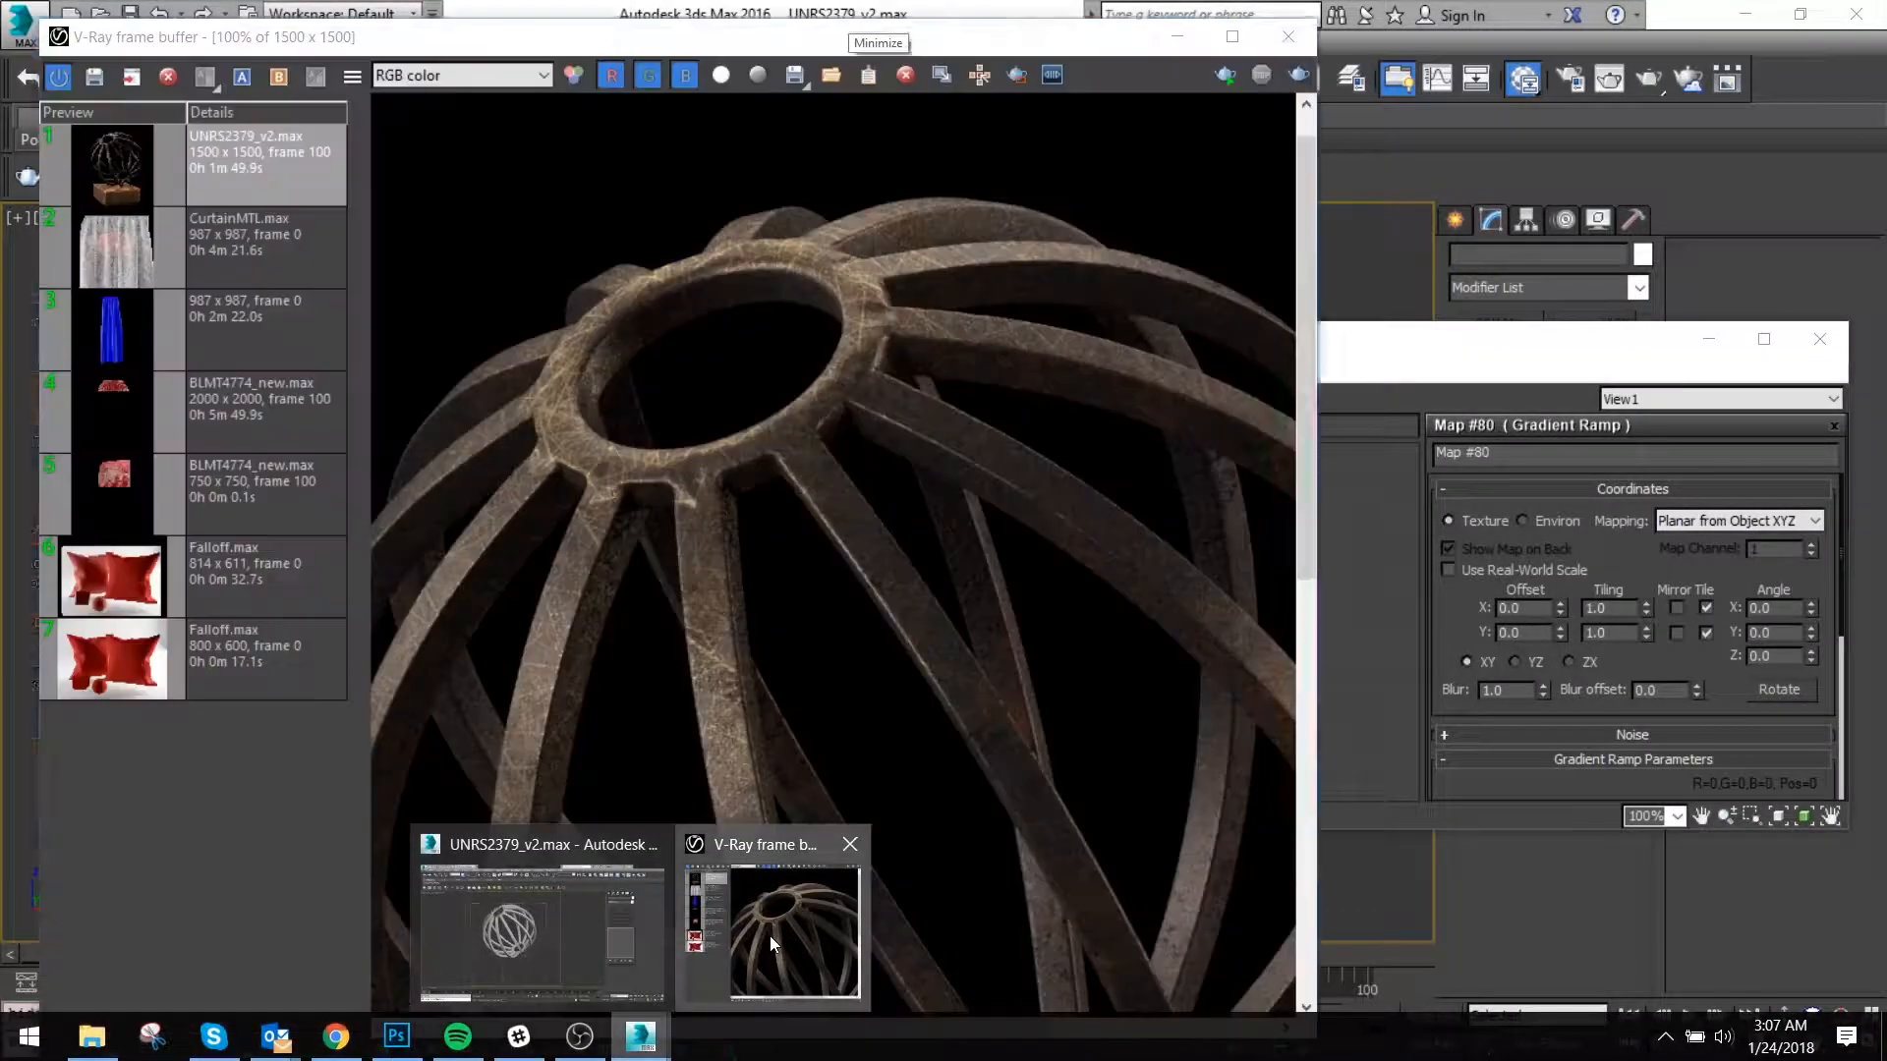
click(769, 936)
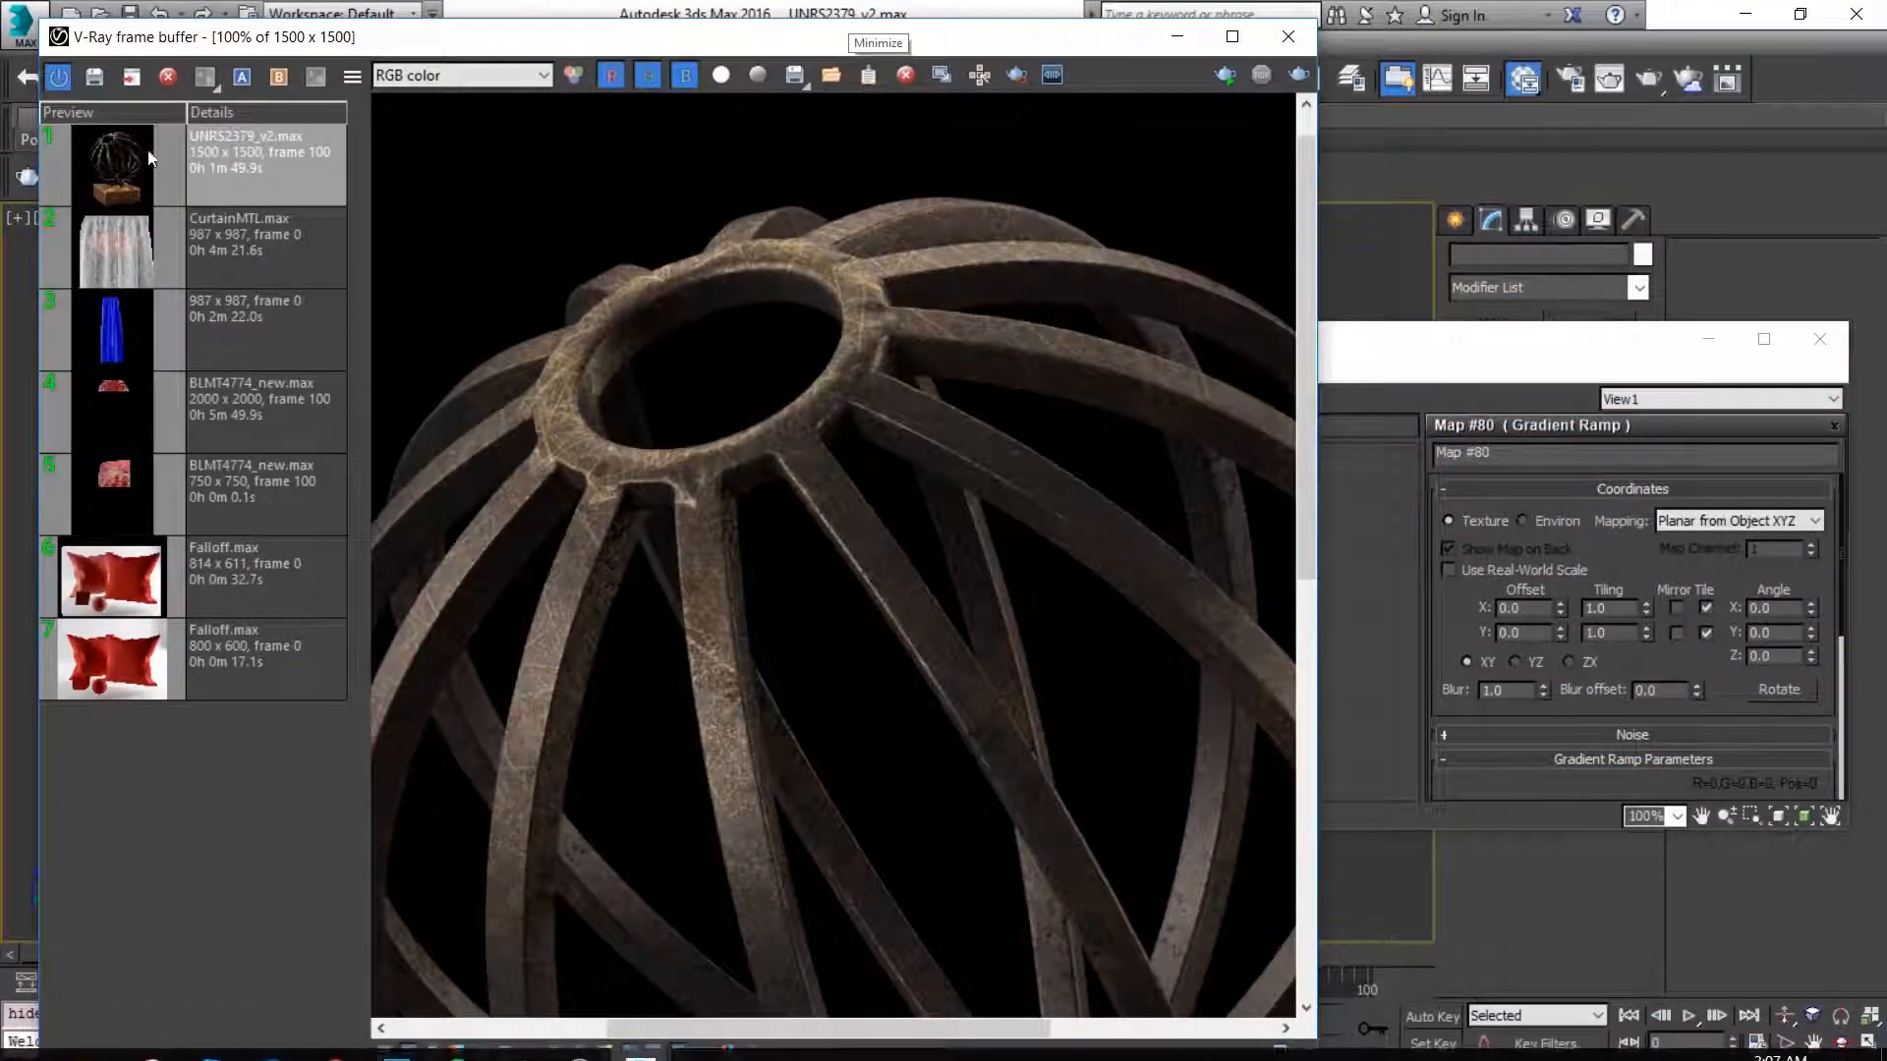
click(1016, 74)
scroll(750, 286, down, 1)
drag(505, 112, 1237, 534)
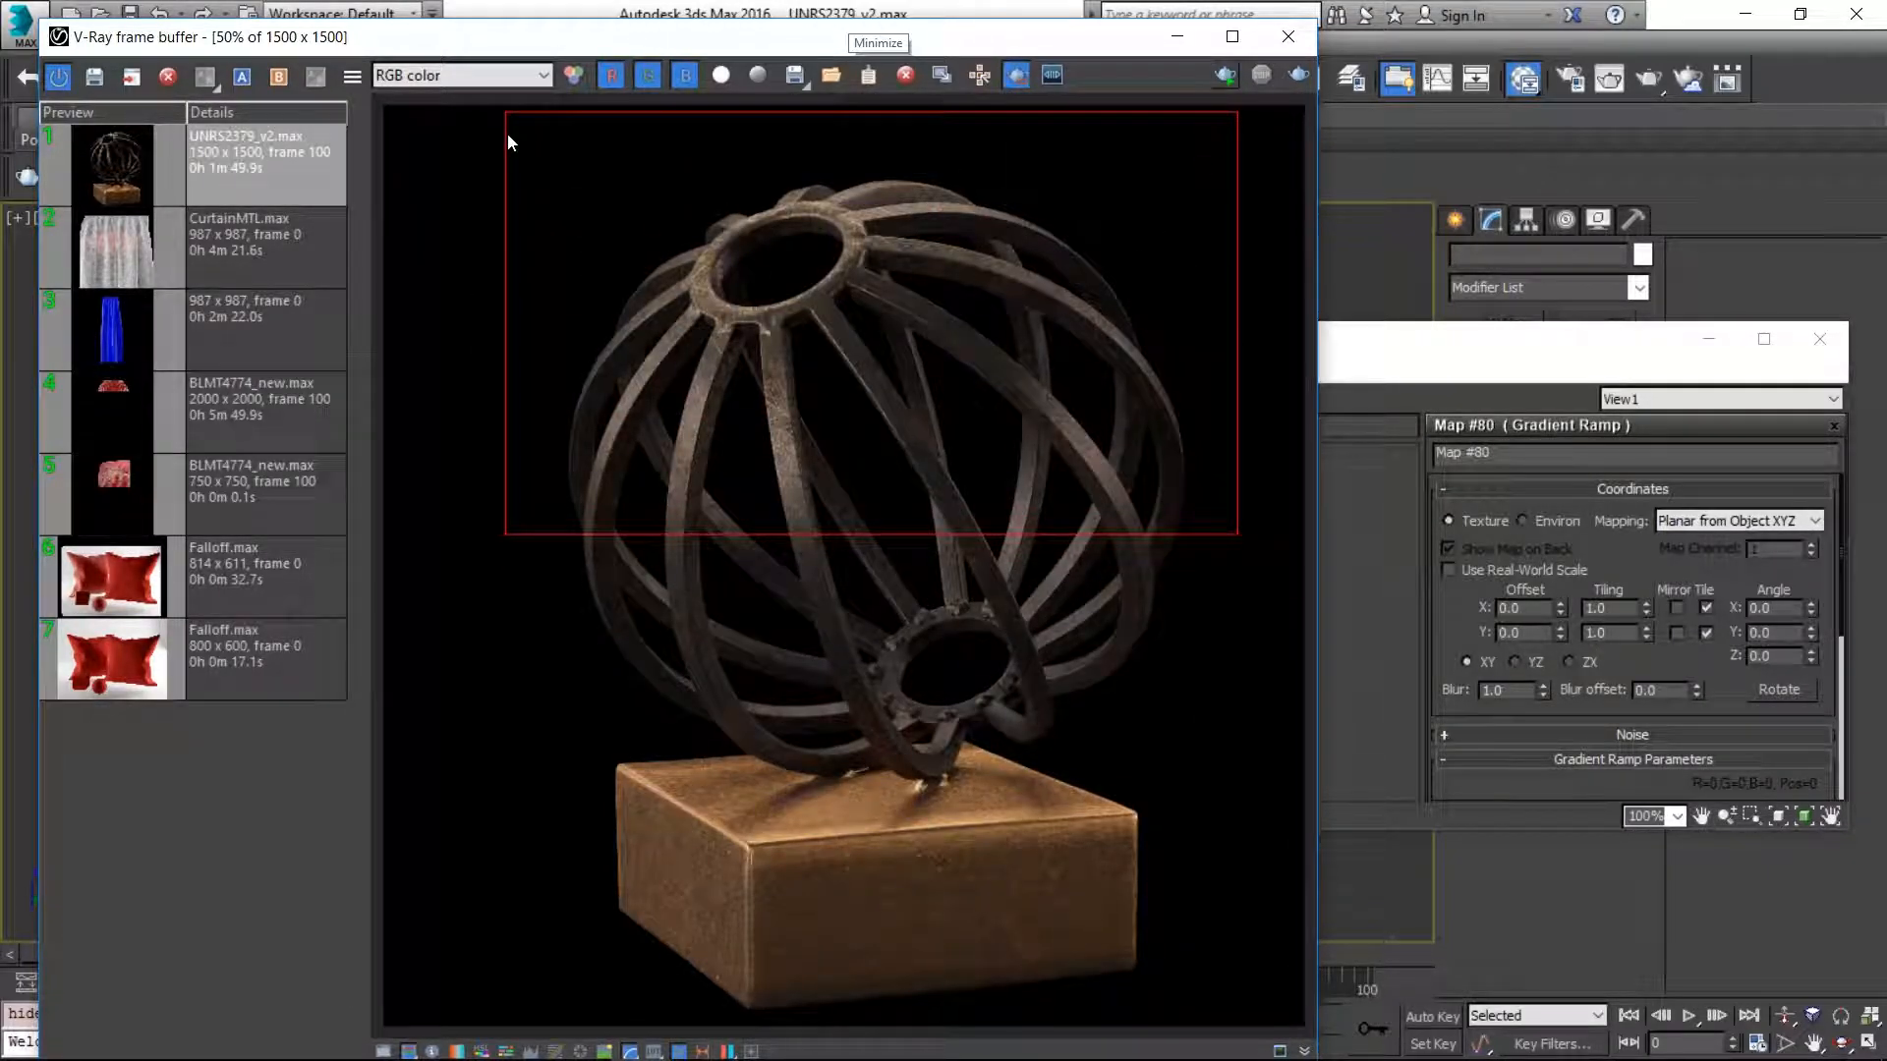
drag(521, 138, 1206, 655)
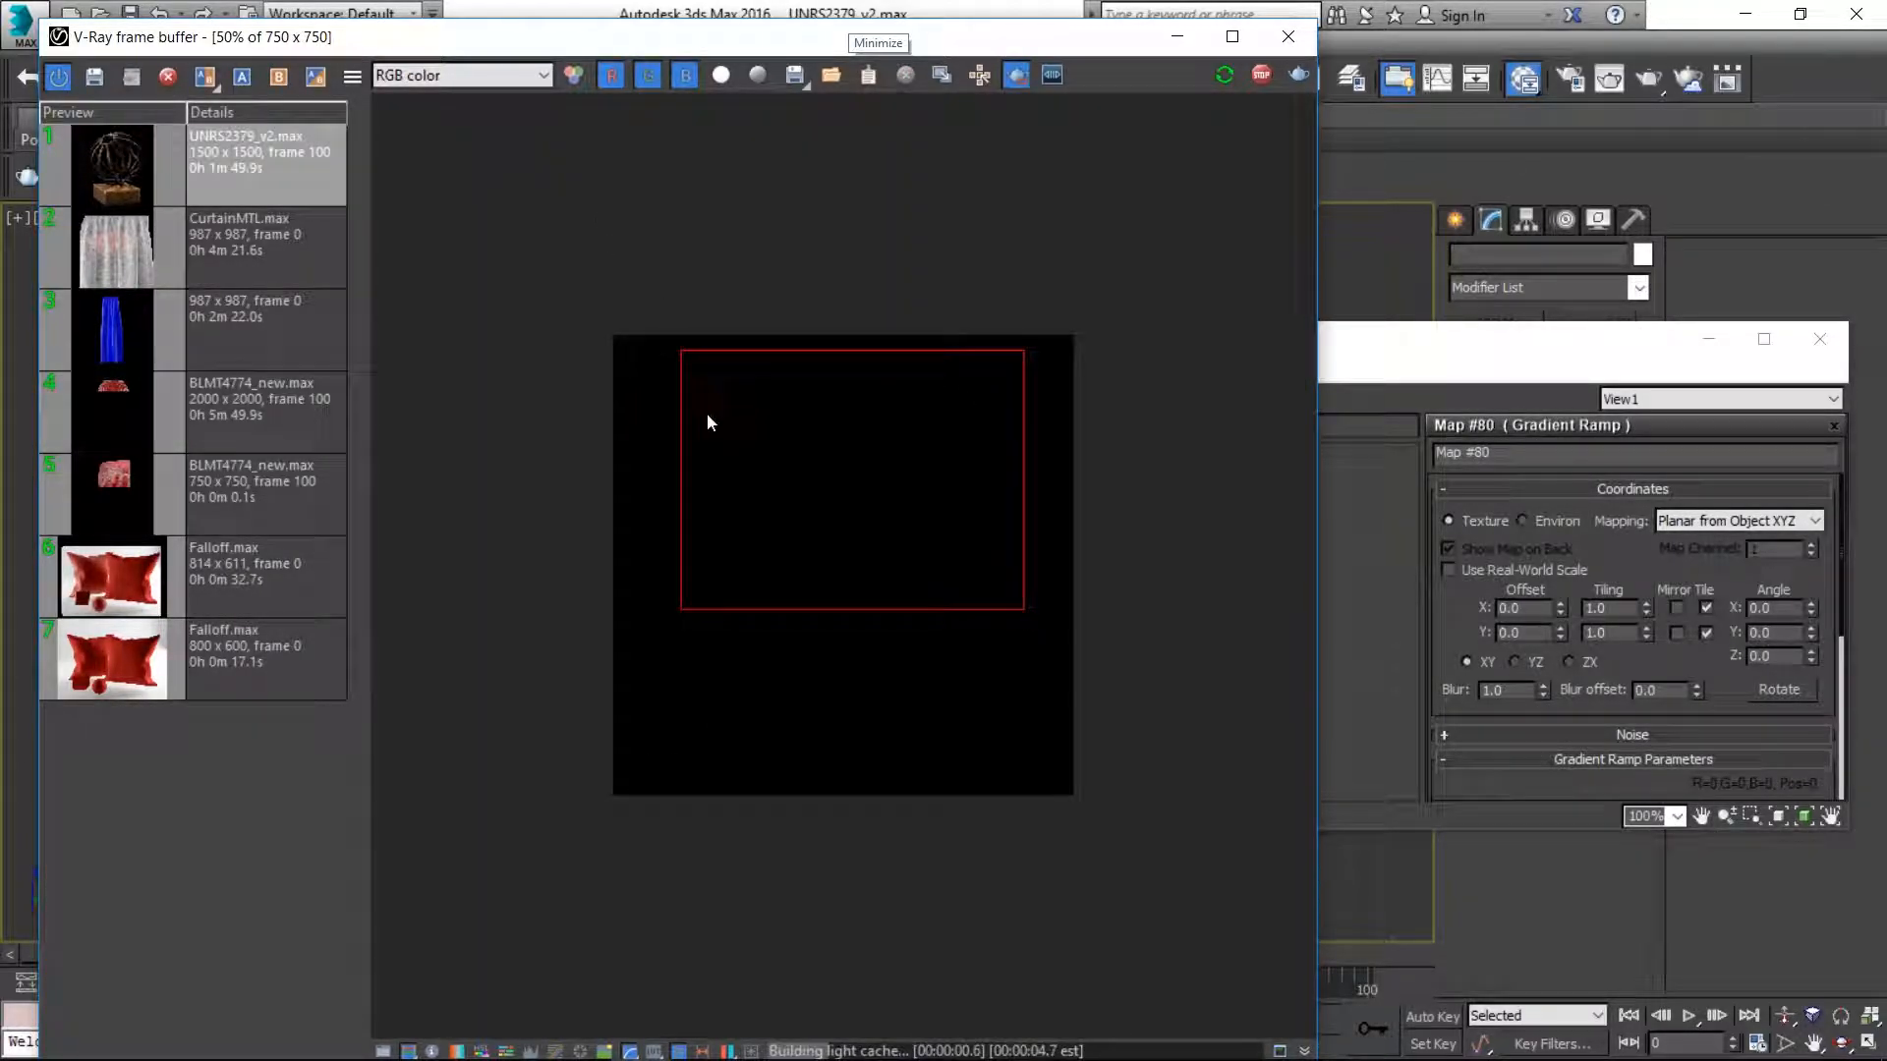
drag(665, 343, 1034, 700)
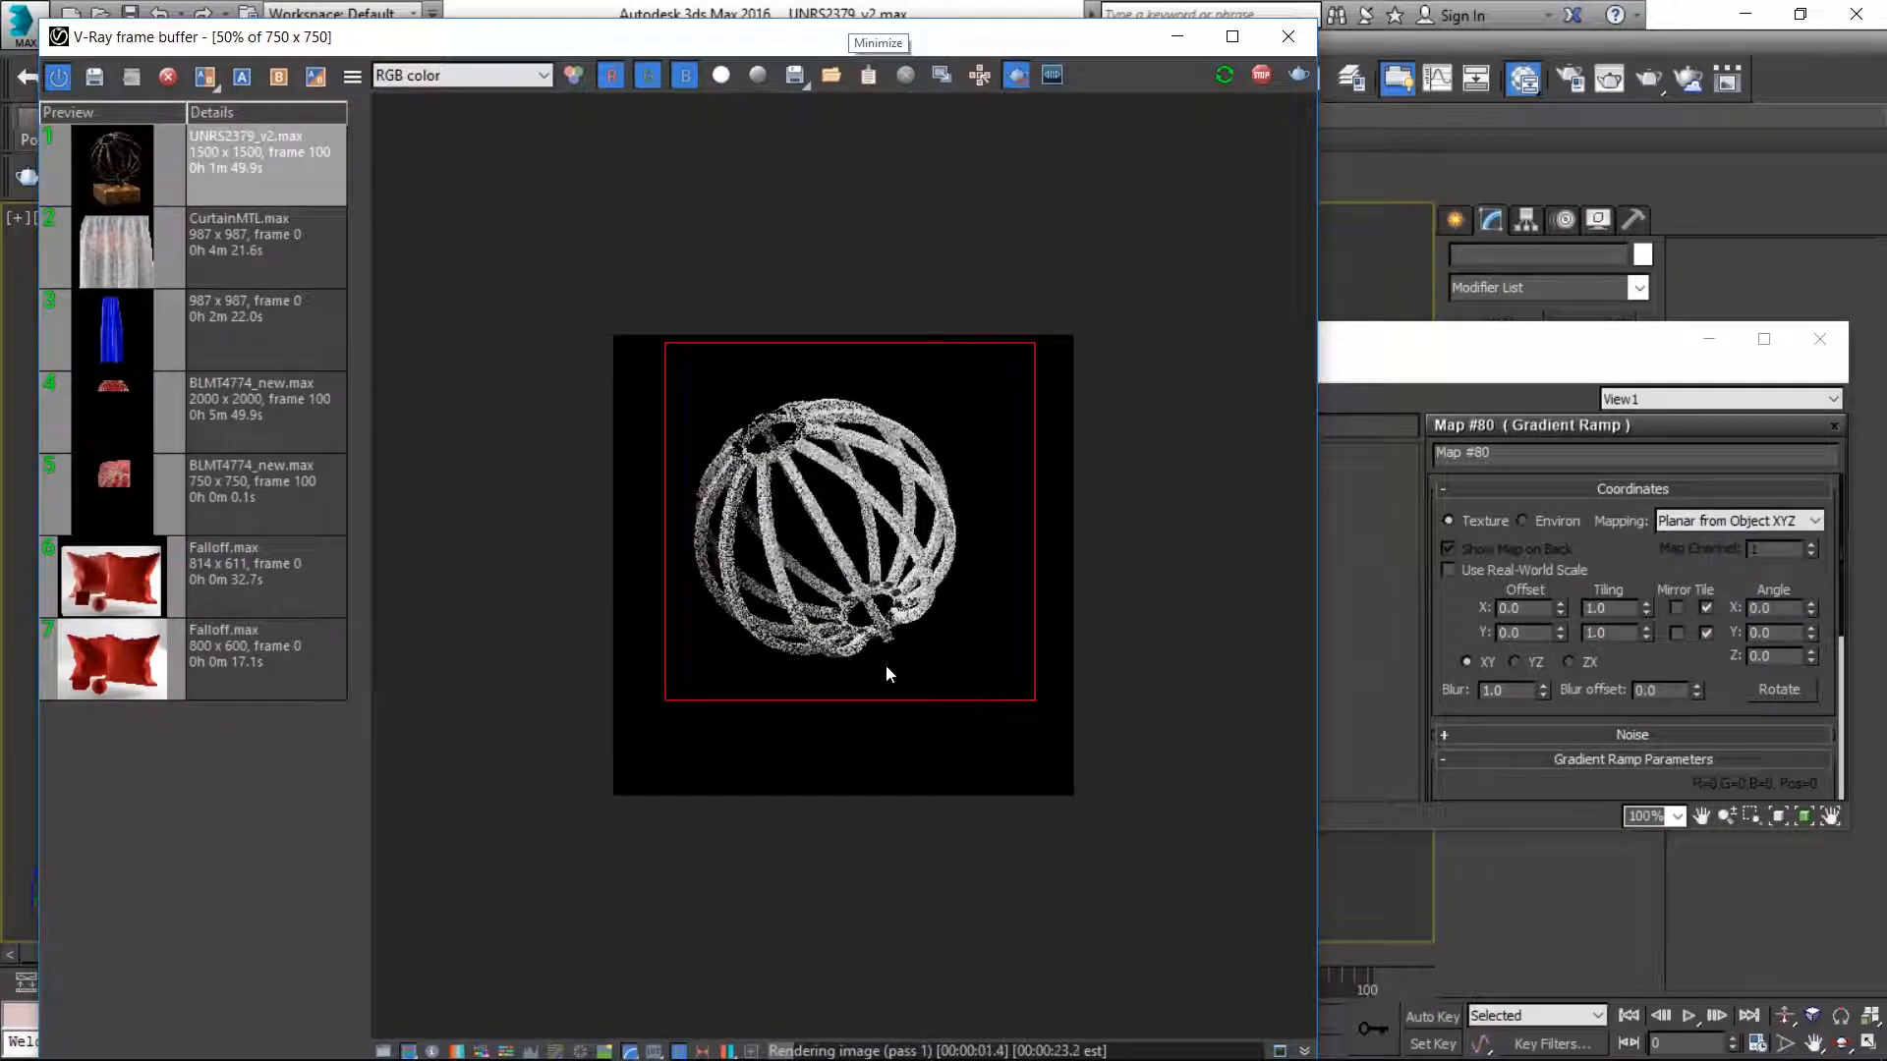
- Inspect the gradient on the rendered ribs up close and move the frame buffer beside the material editor
scroll(676, 291, up, 4)
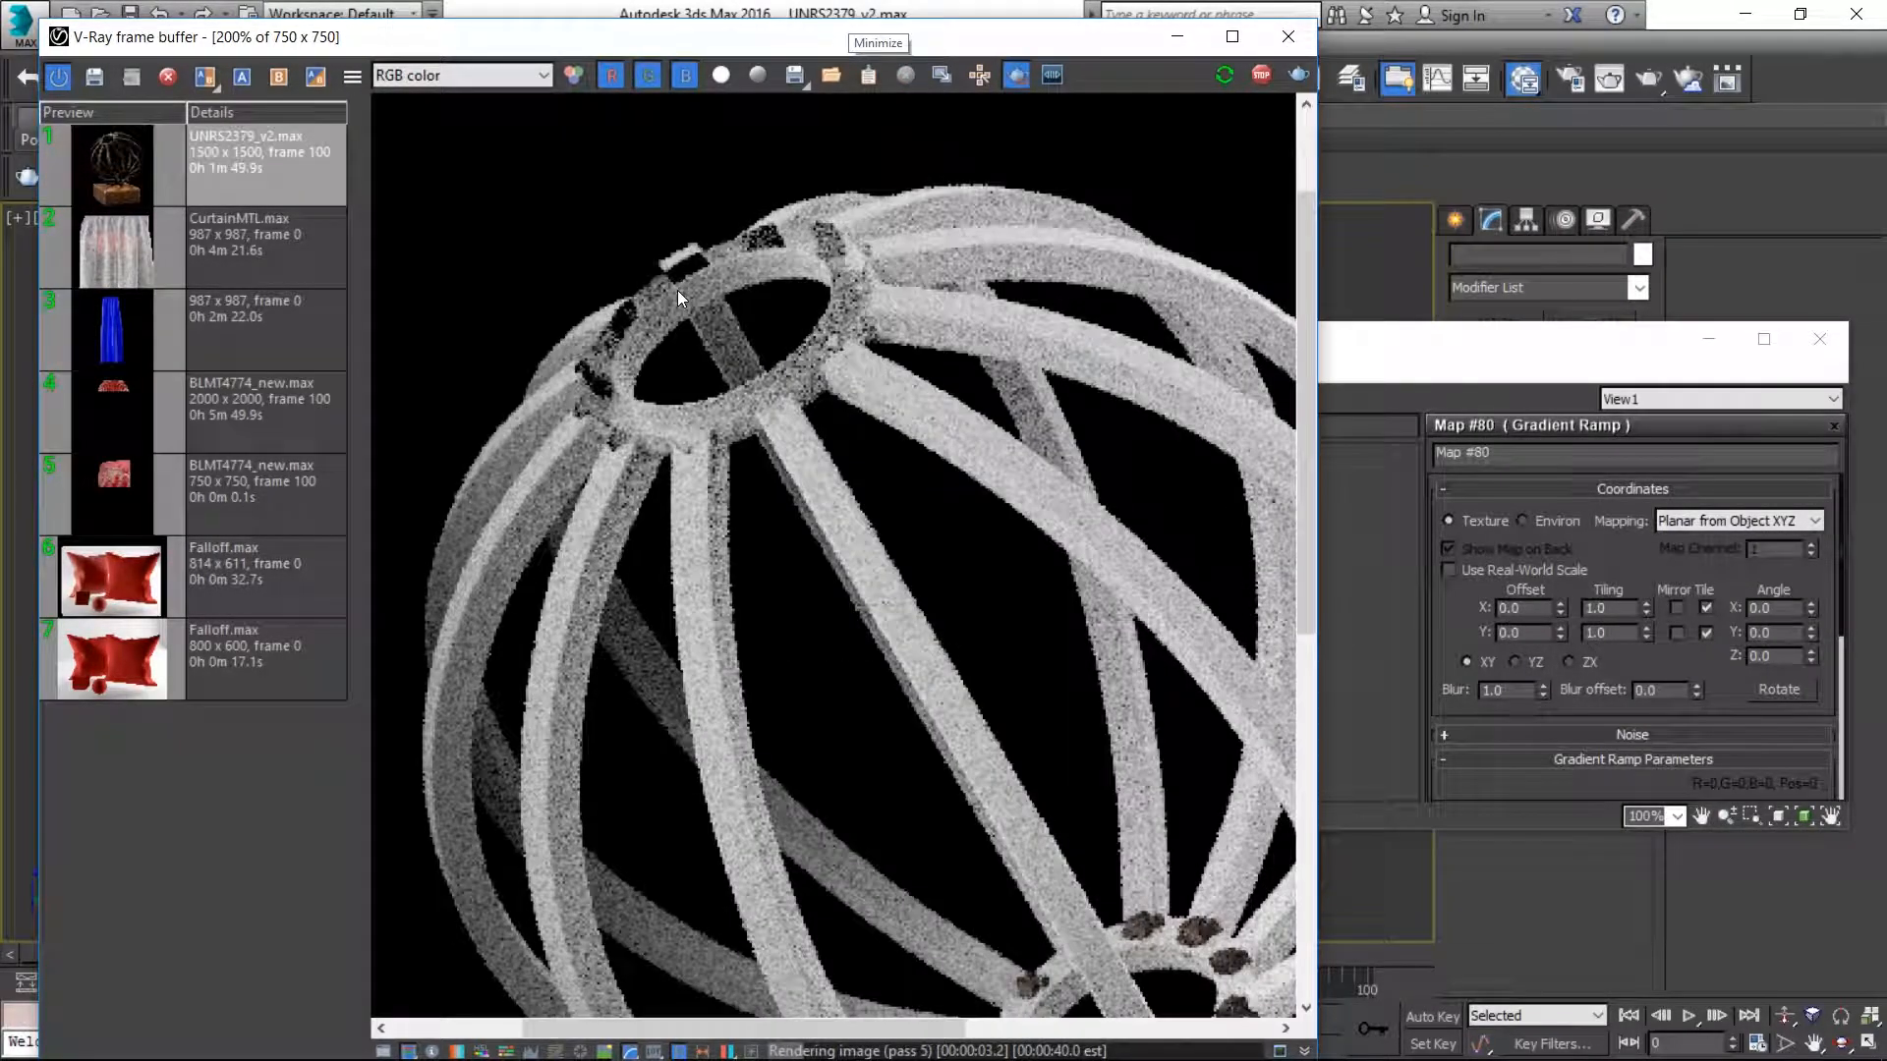
scroll(676, 291, down, 2)
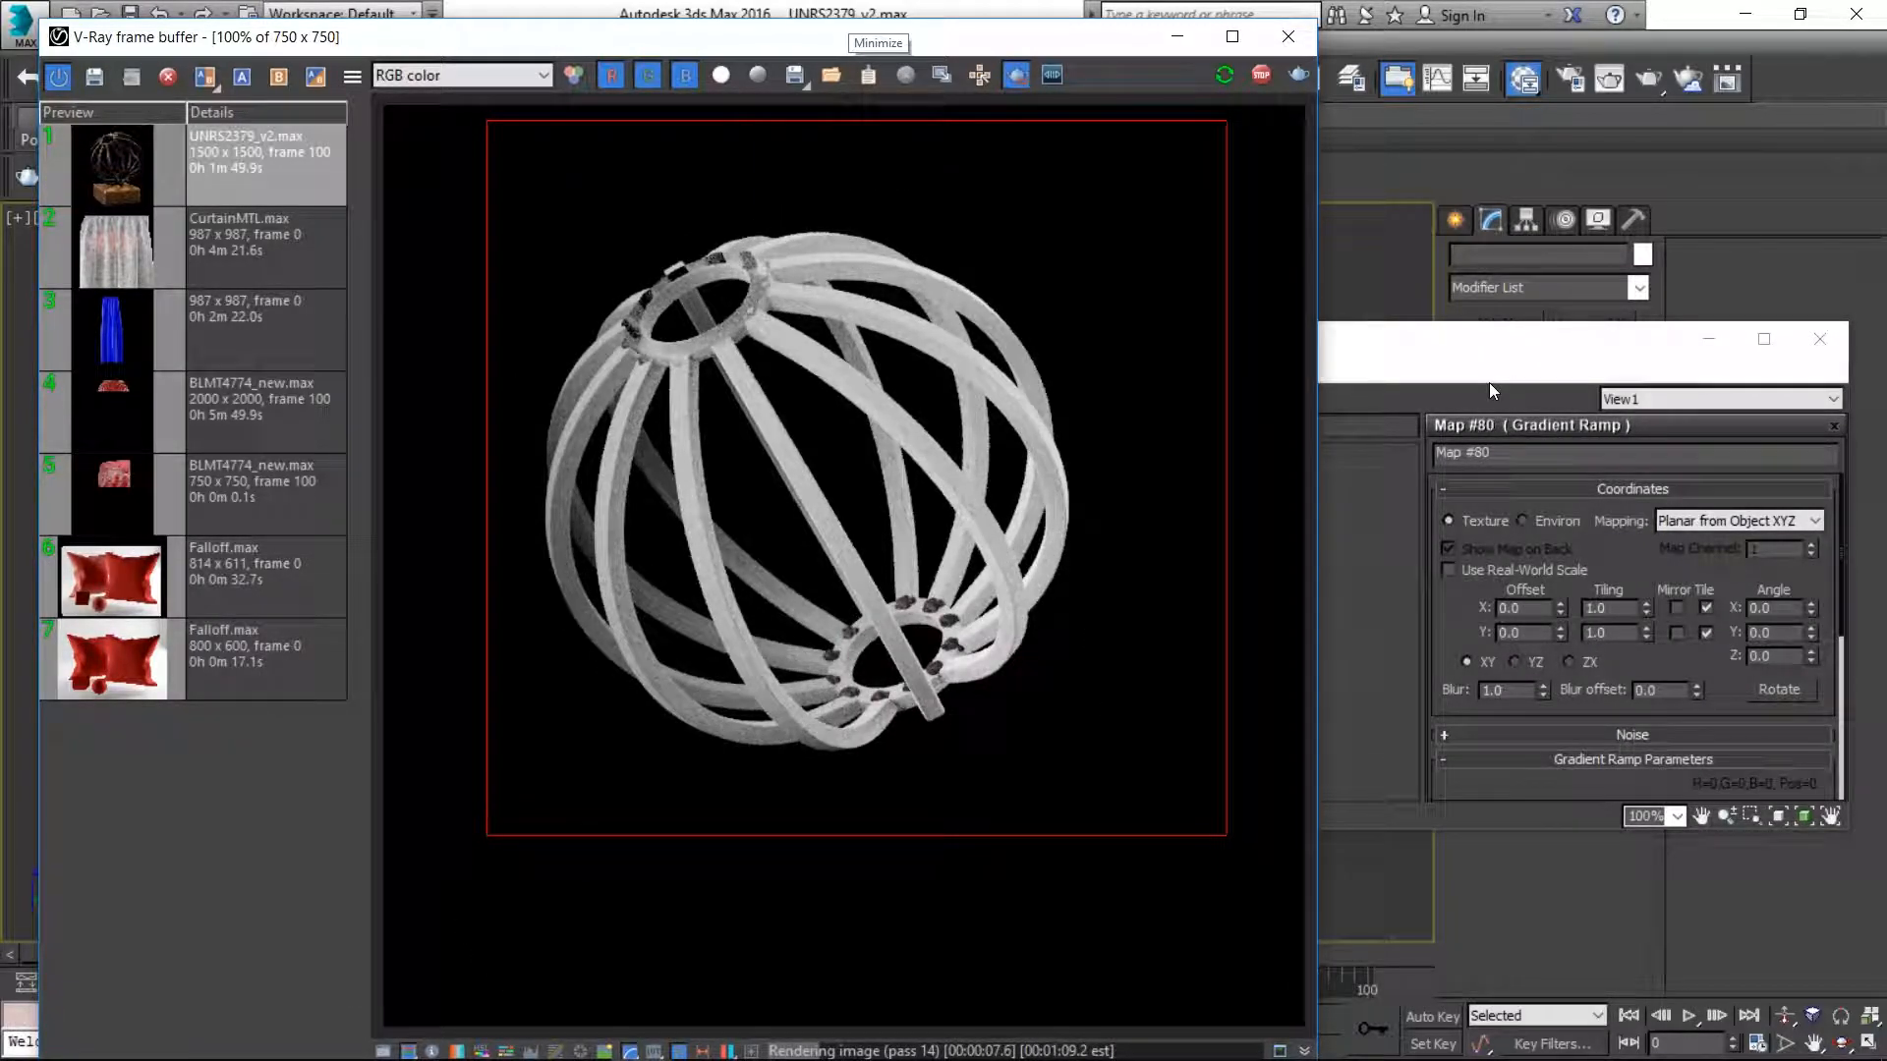
drag(905, 44, 421, 44)
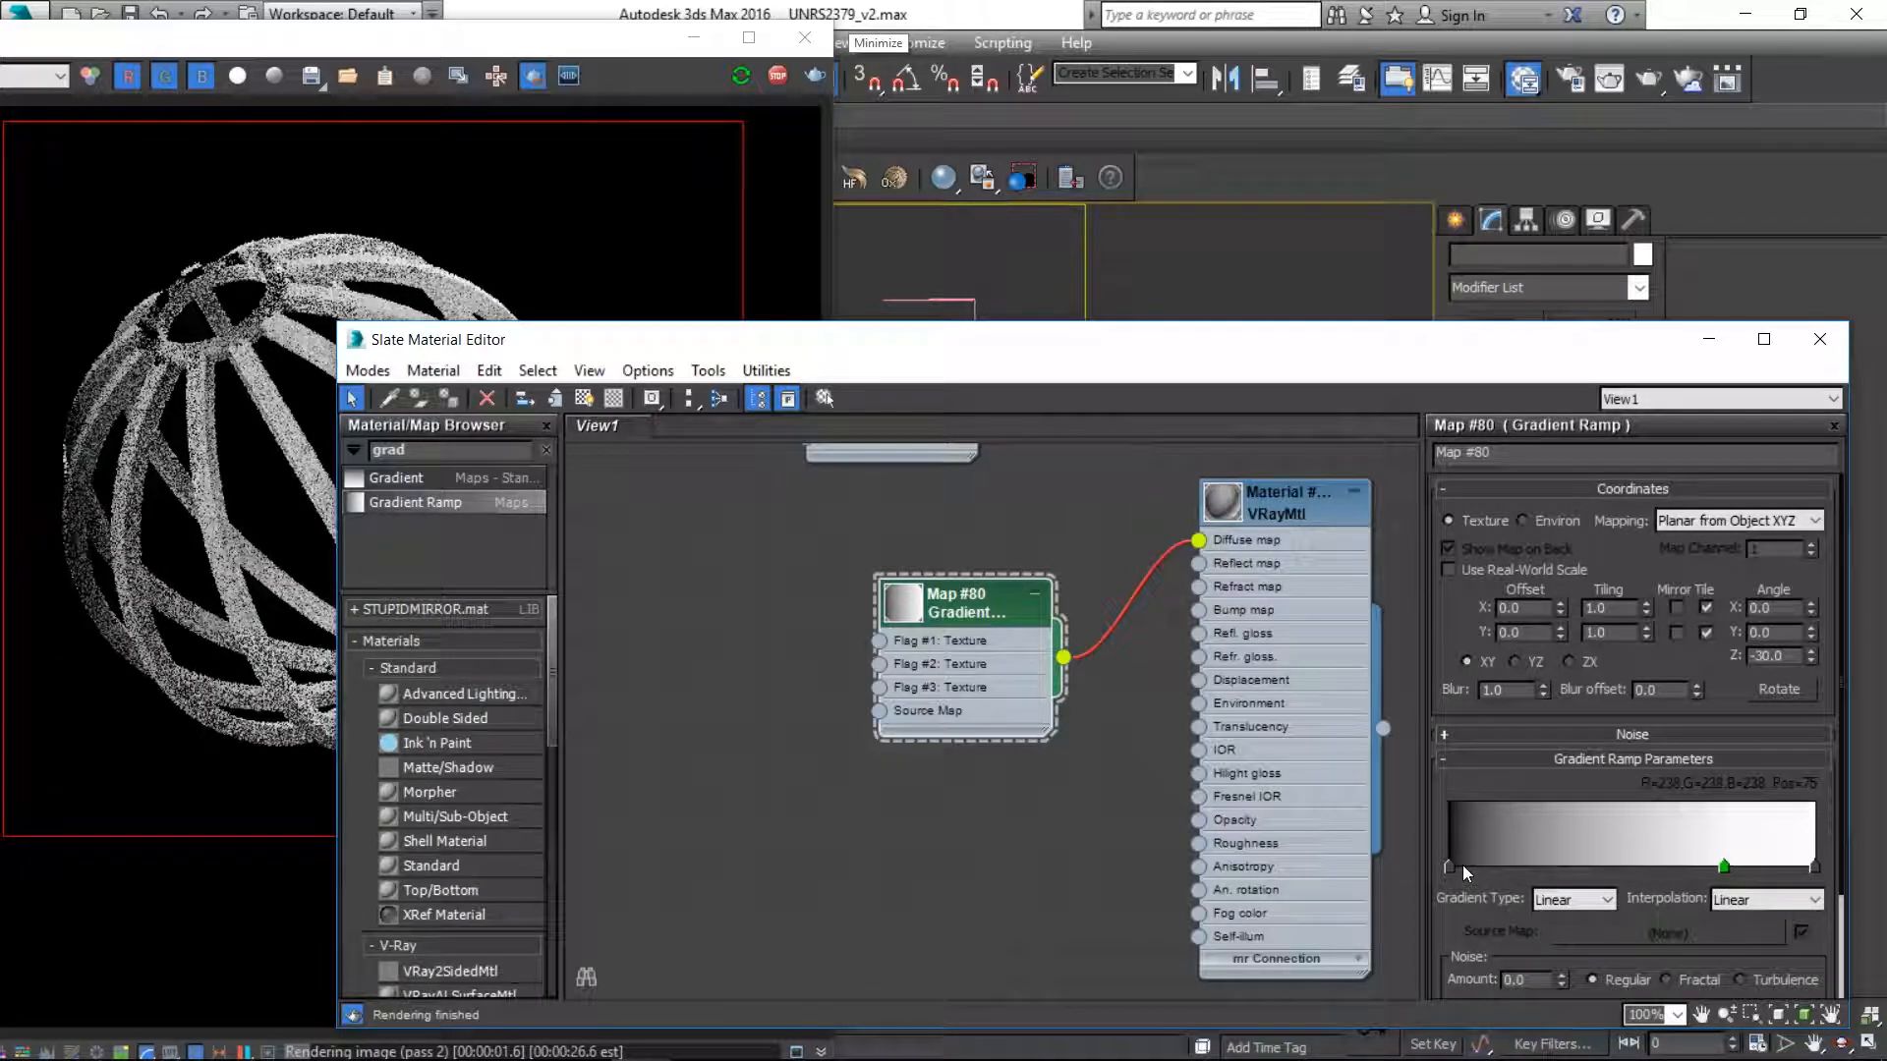
- Add a black flag at position 25 in the new Gradient Ramp
drag(1462, 865, 1634, 865)
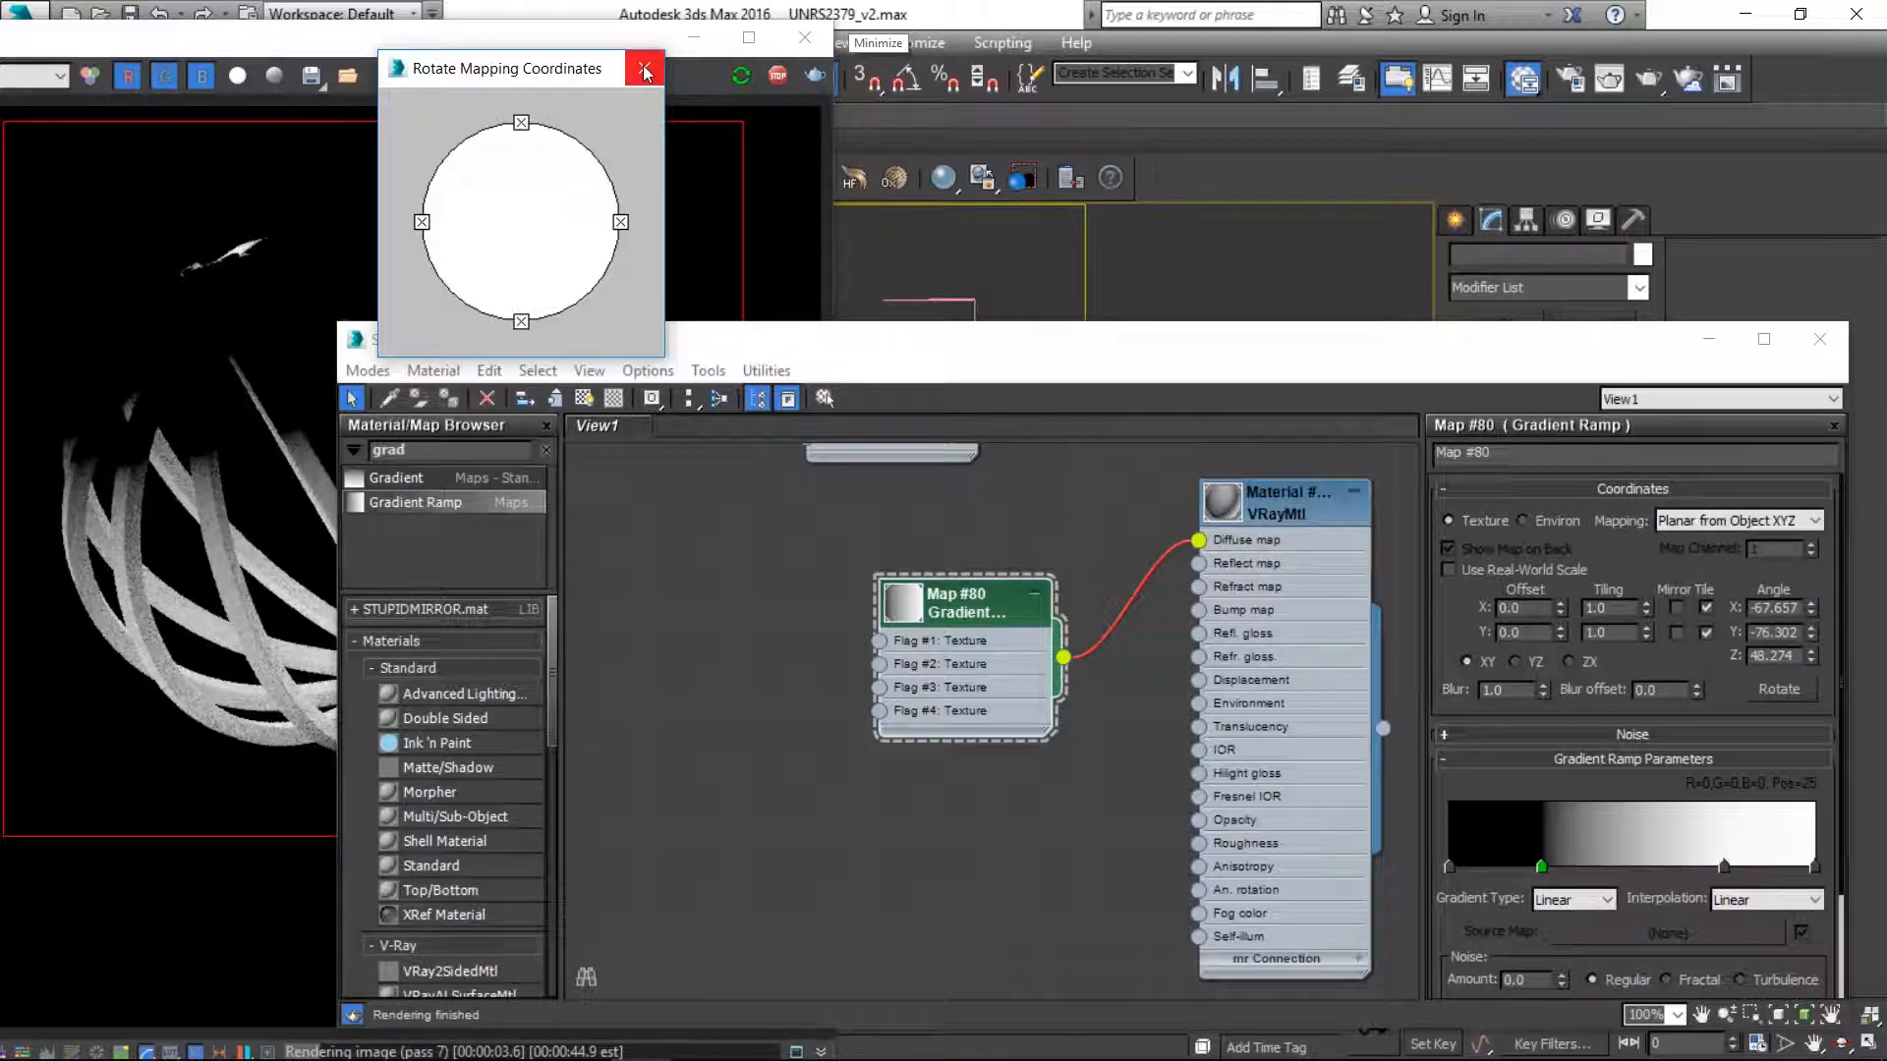
- Set the Gradient Ramp's mapping plane to YZ and its angles to X 0, Y 0 and Z 42
click(645, 73)
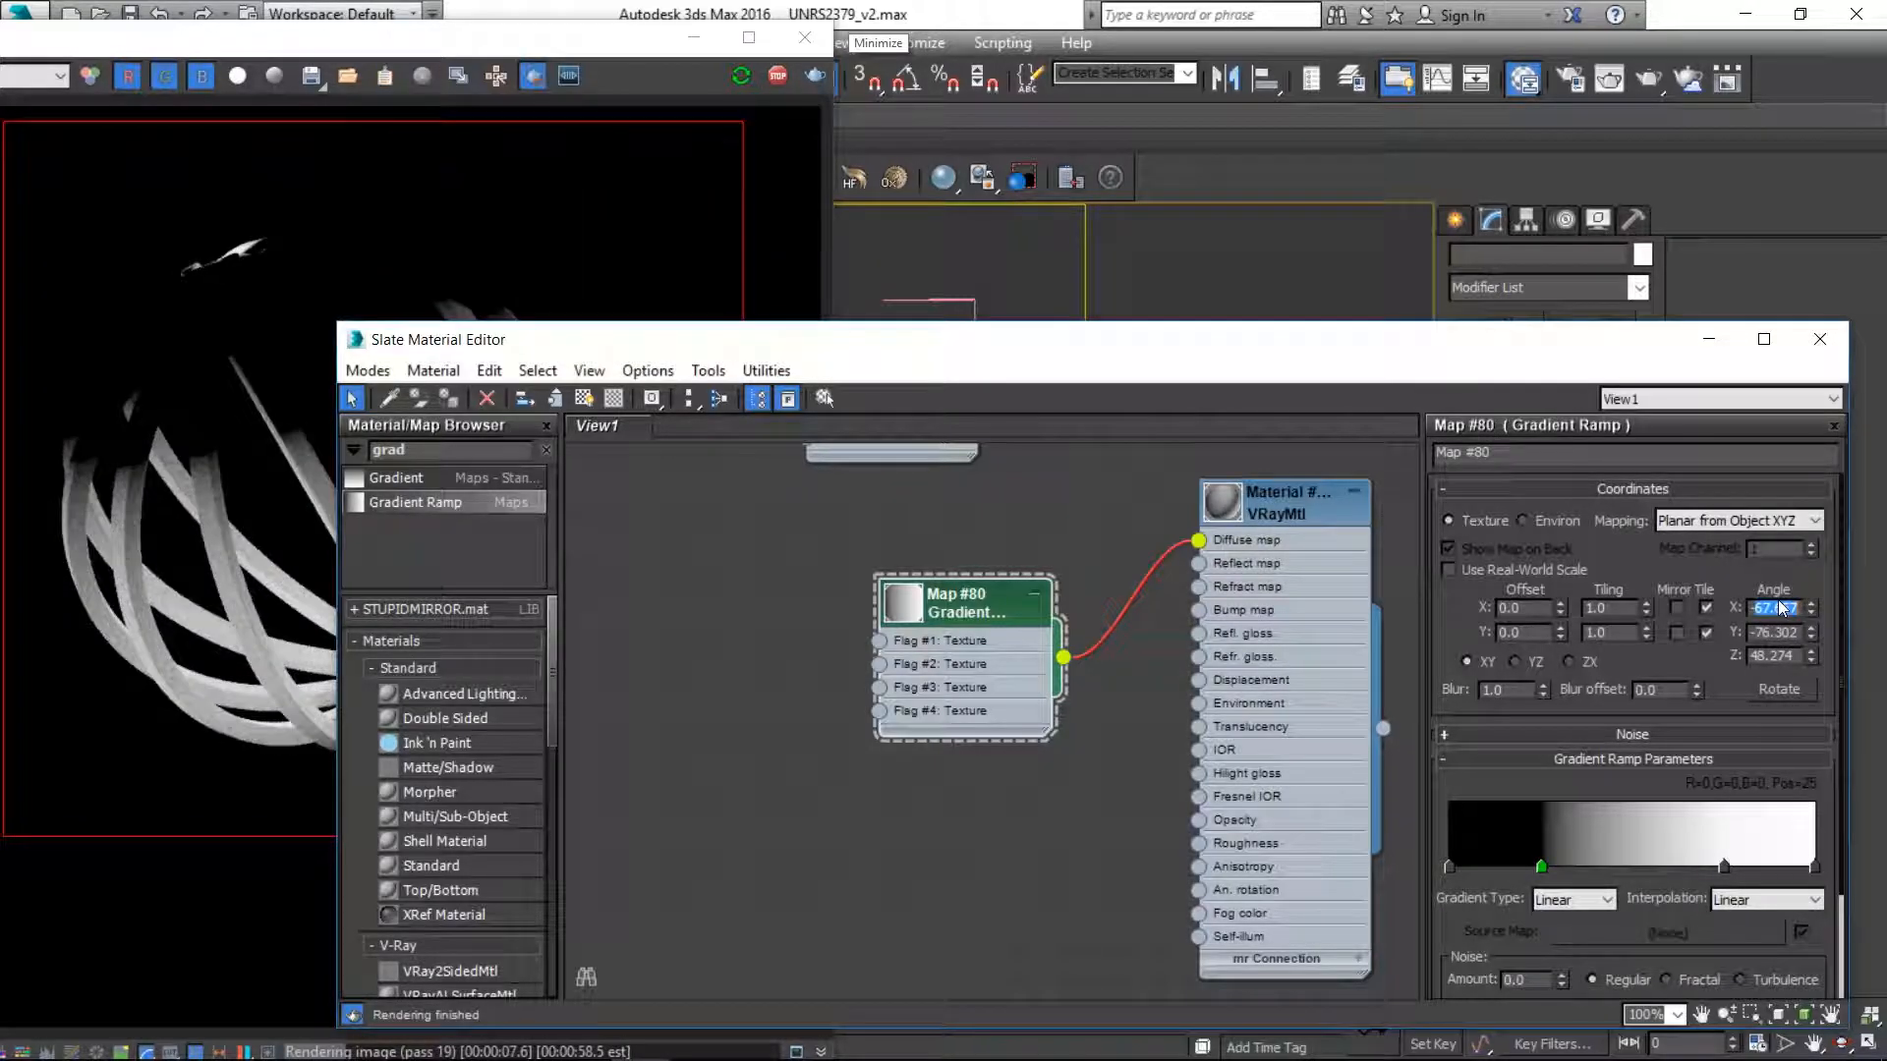
double_click(1782, 609)
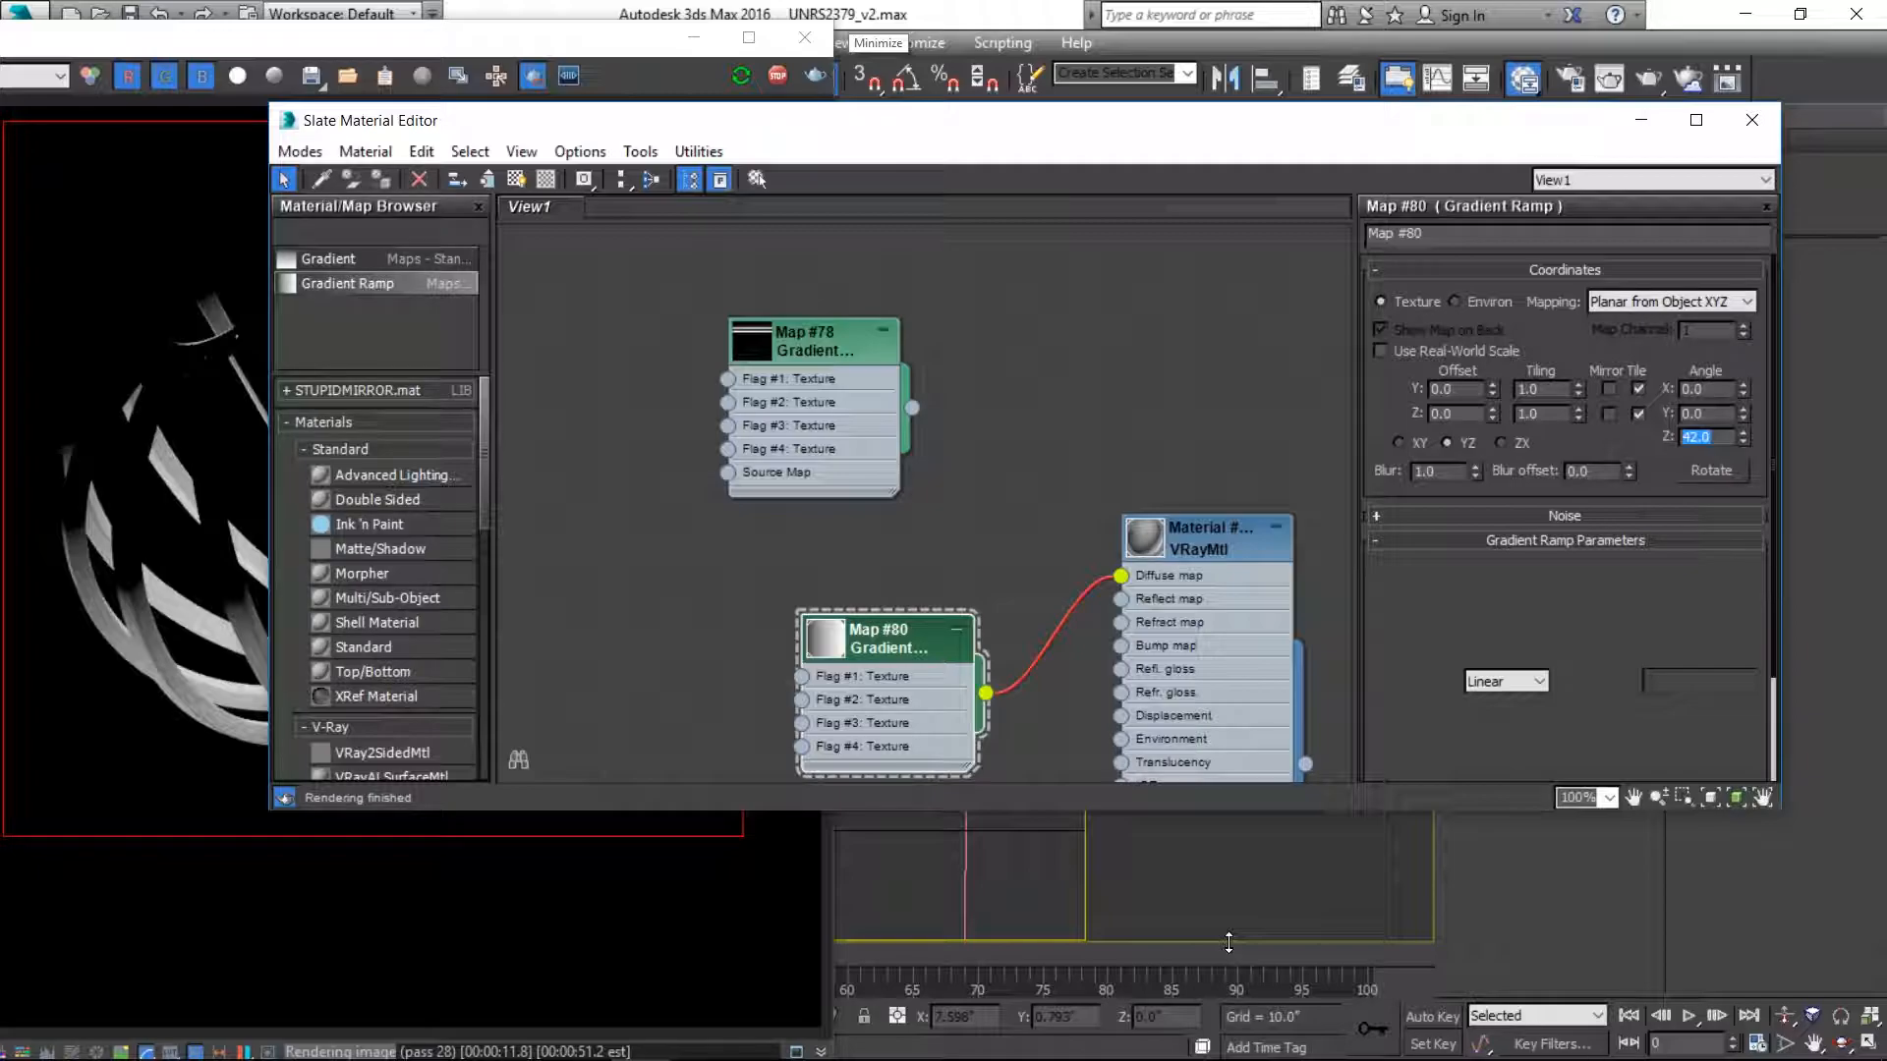
drag(1228, 942, 1229, 936)
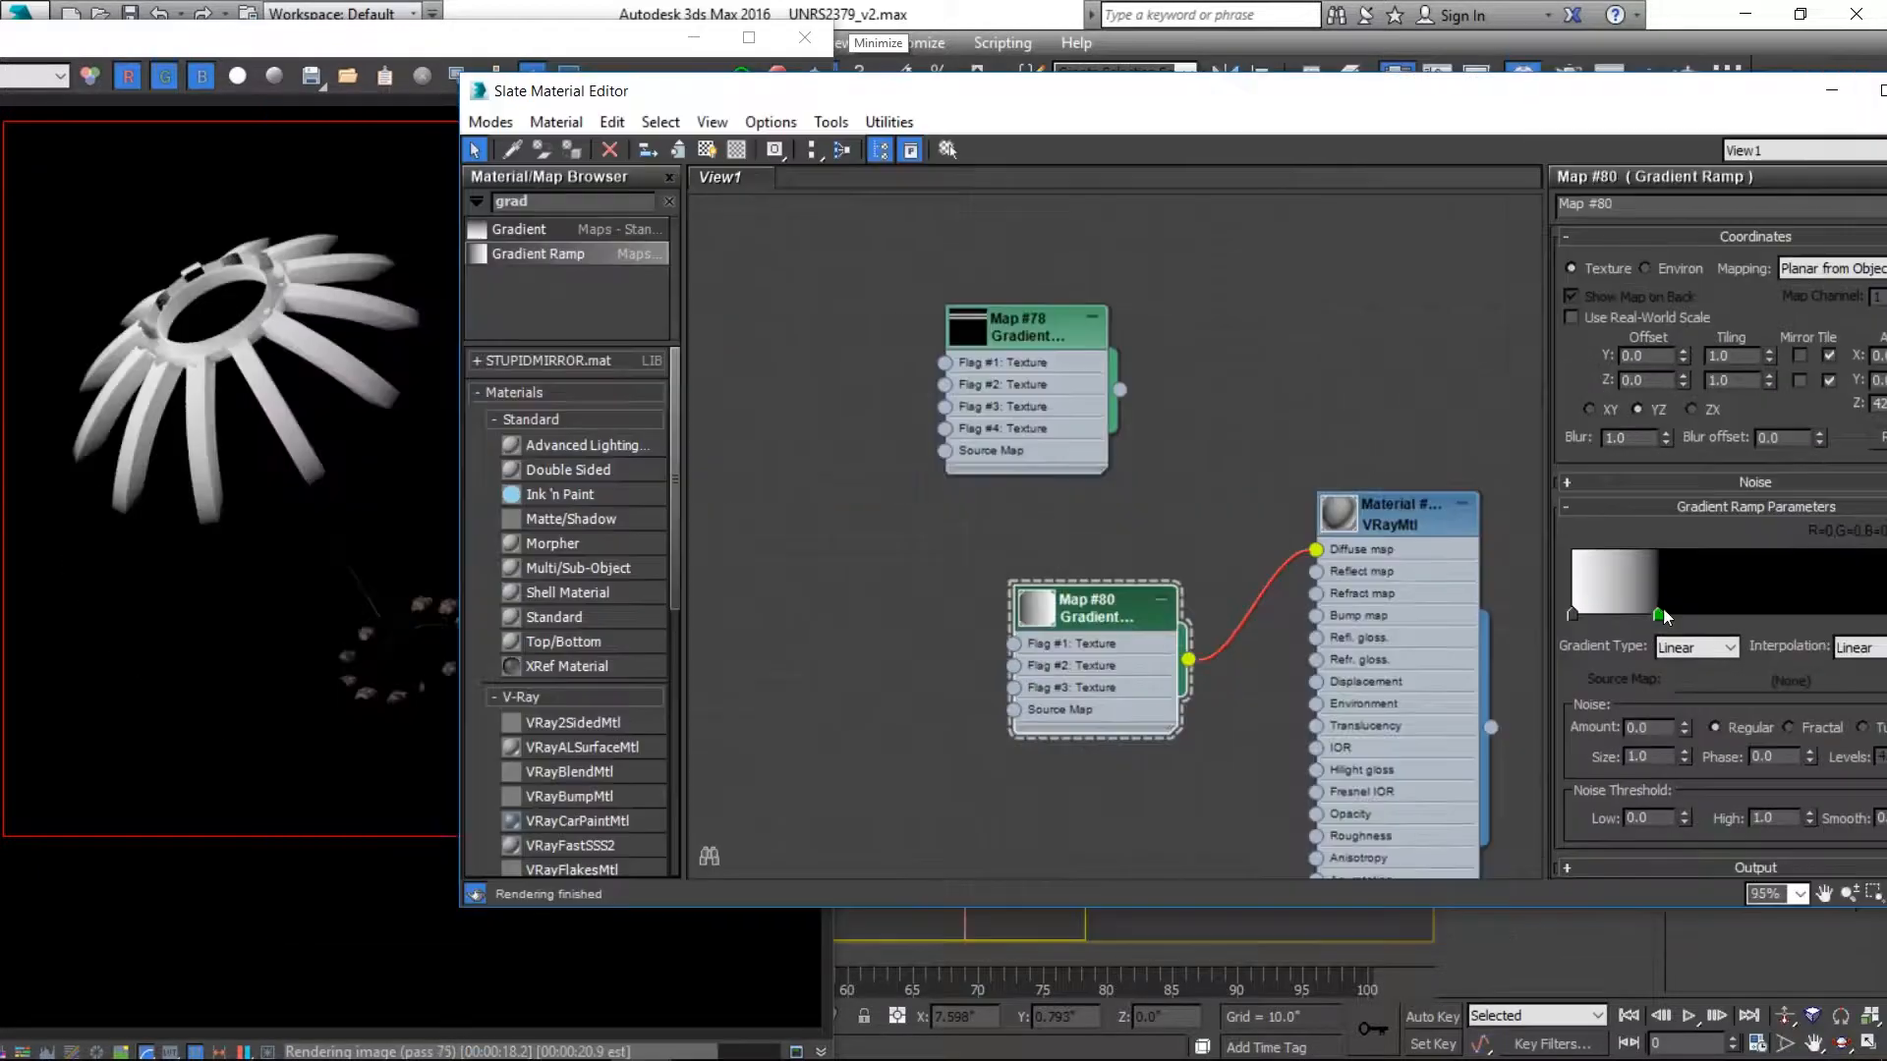
- Shift the black flag slightly further along the Gradient Ramp and inspect the rendered cage up close
drag(1638, 616, 1668, 616)
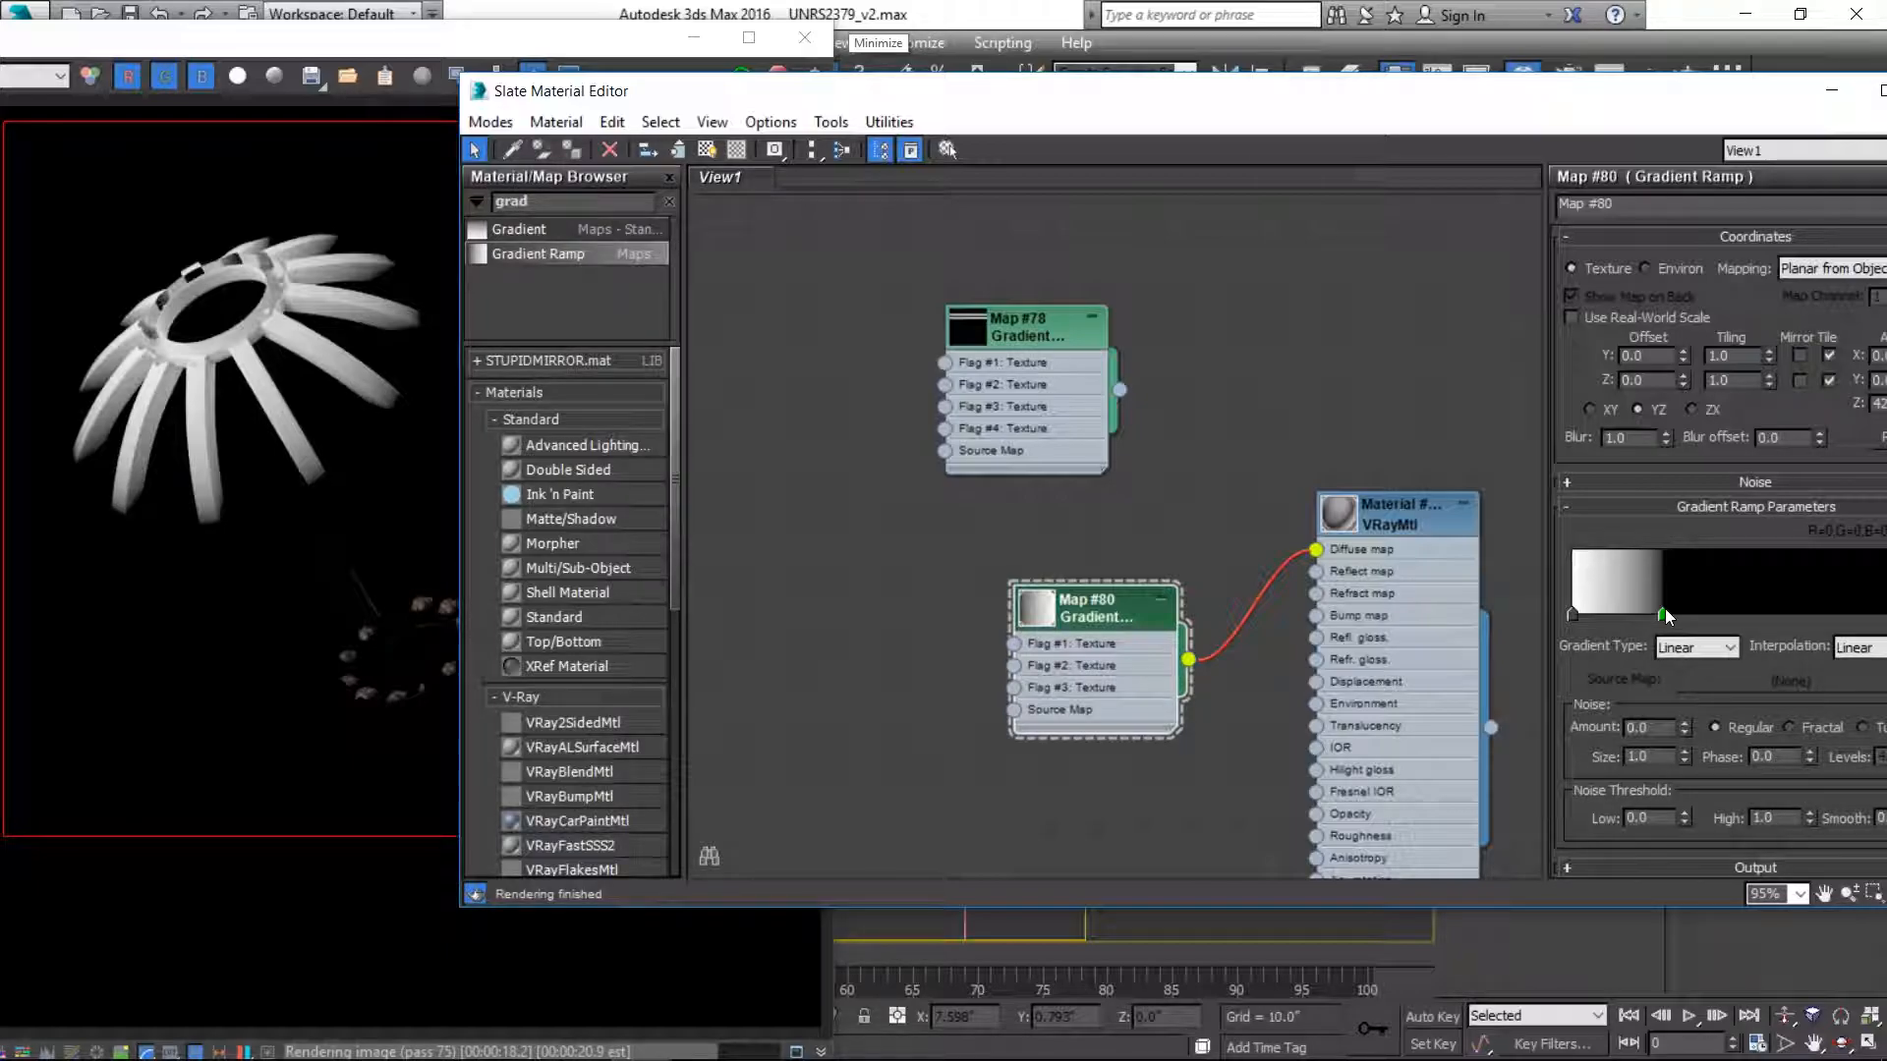
double_click(1666, 616)
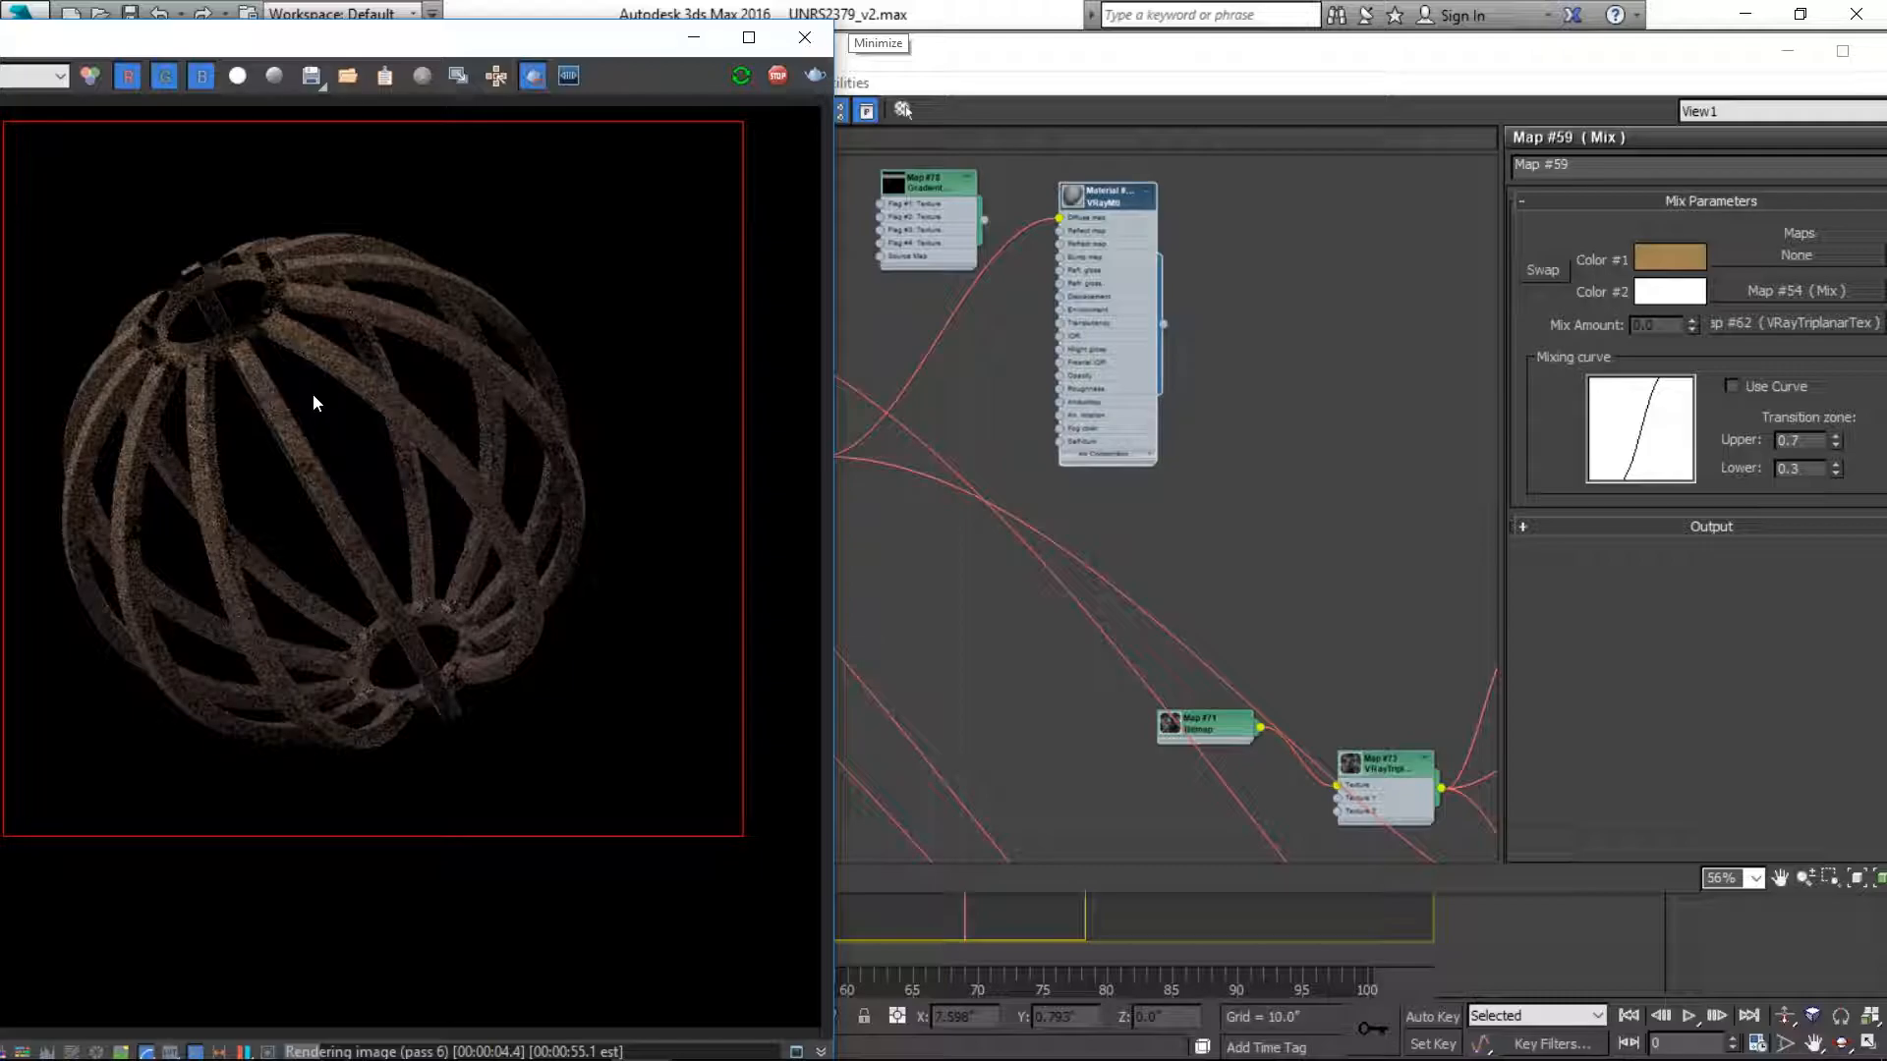
scroll(351, 403, up, 3)
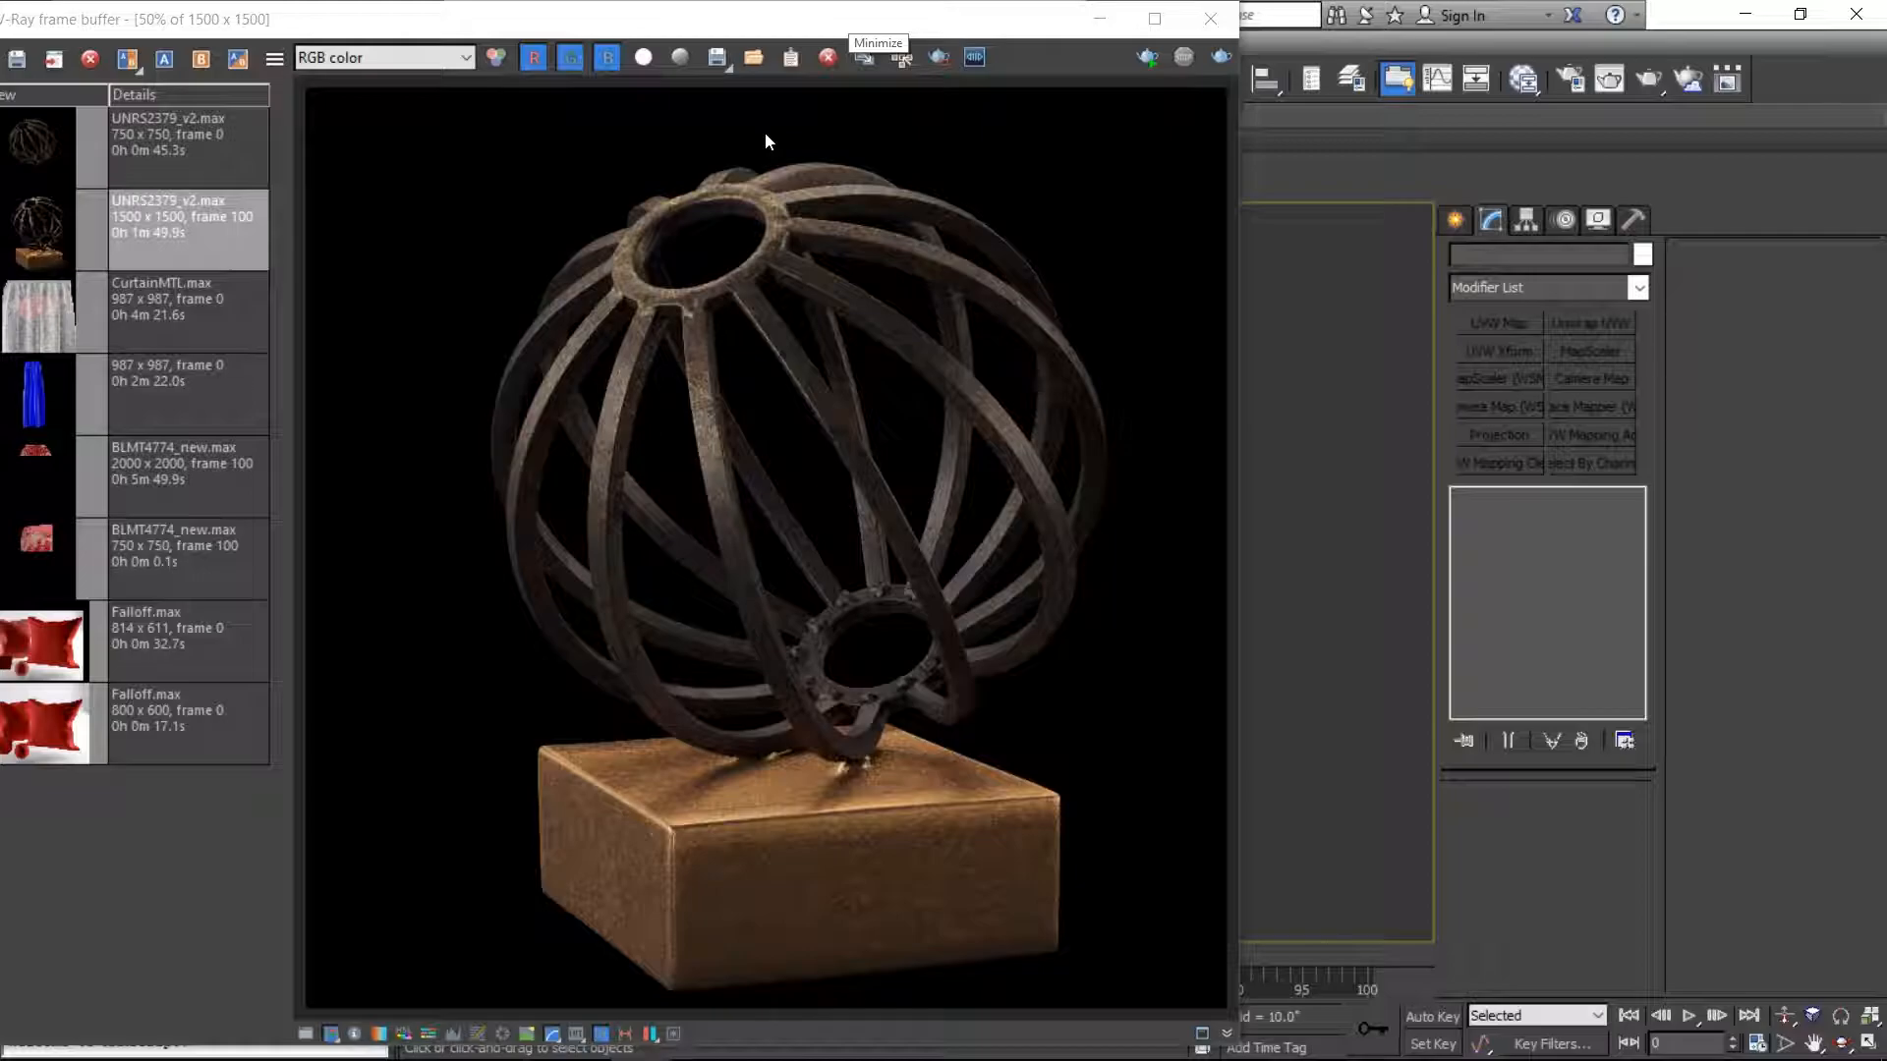
- Close the frame buffer, reopen the Slate Material Editor and delete the test VRayMtl with its unconnected Gradient Ramp
click(1207, 20)
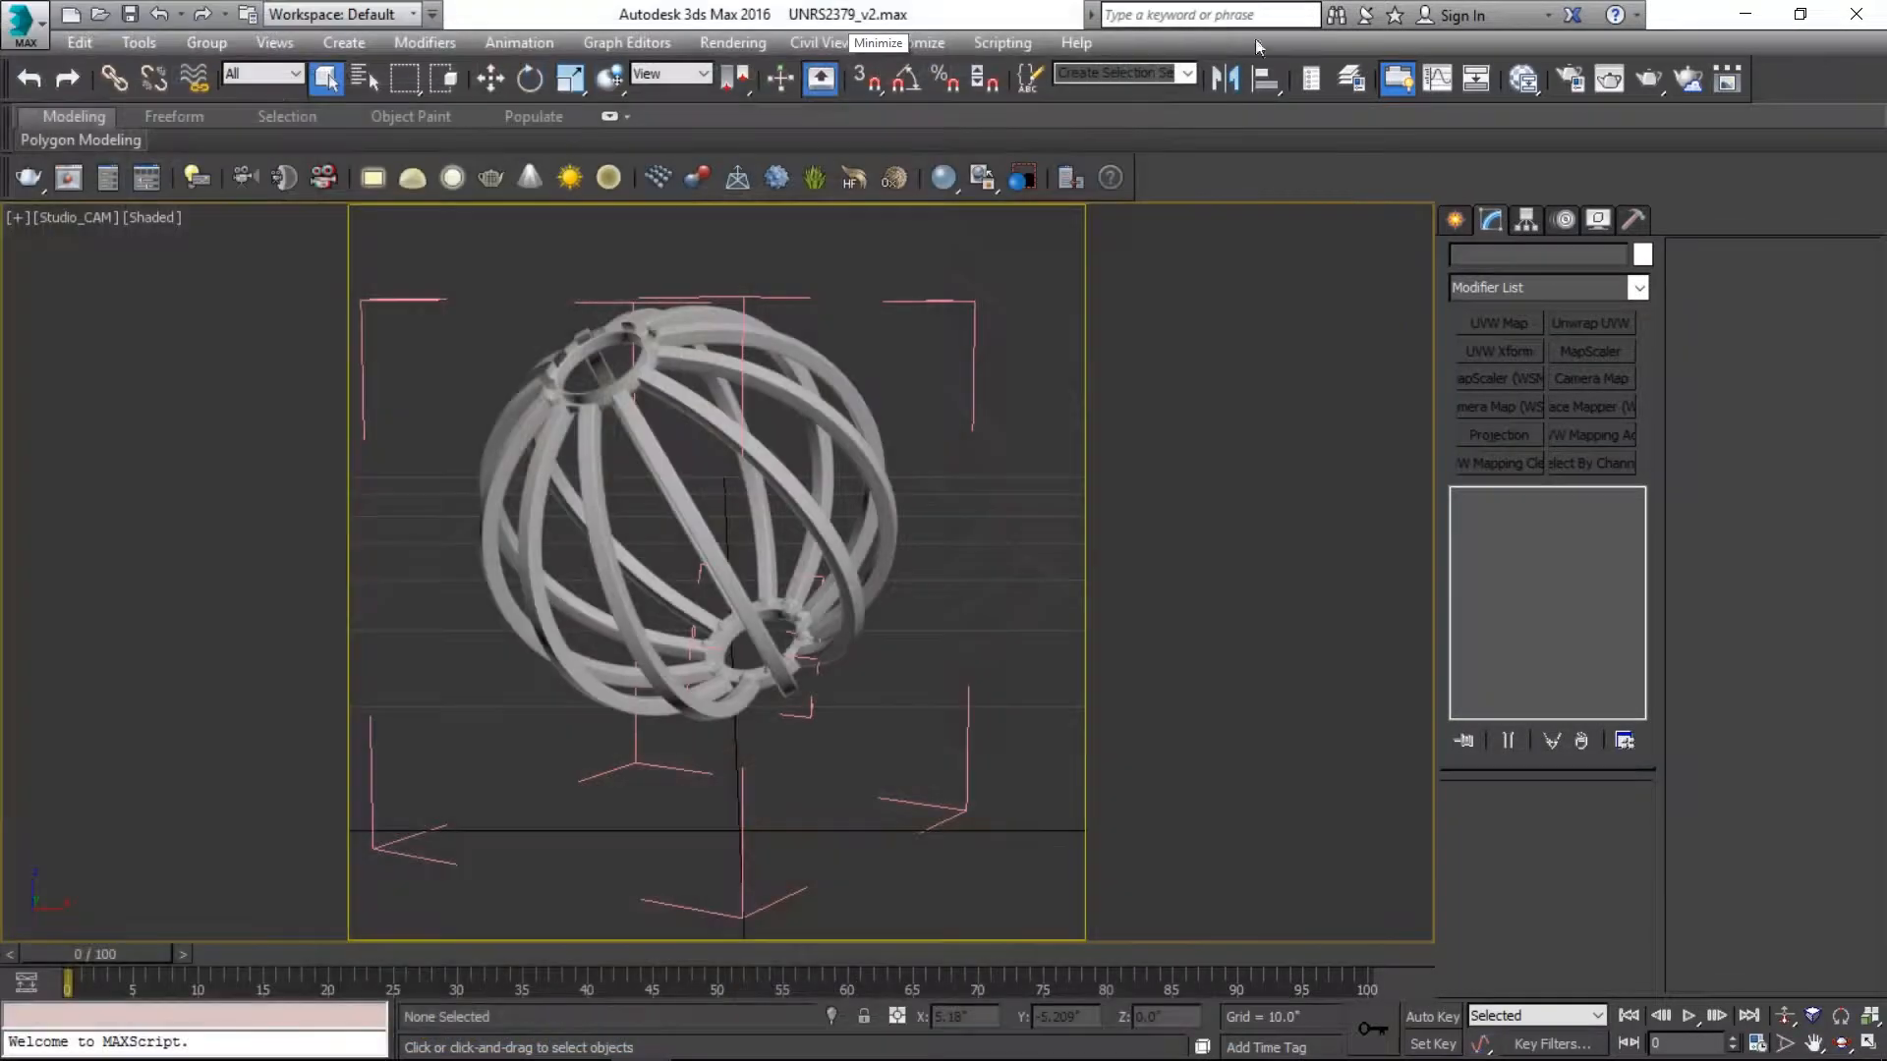
click(1523, 79)
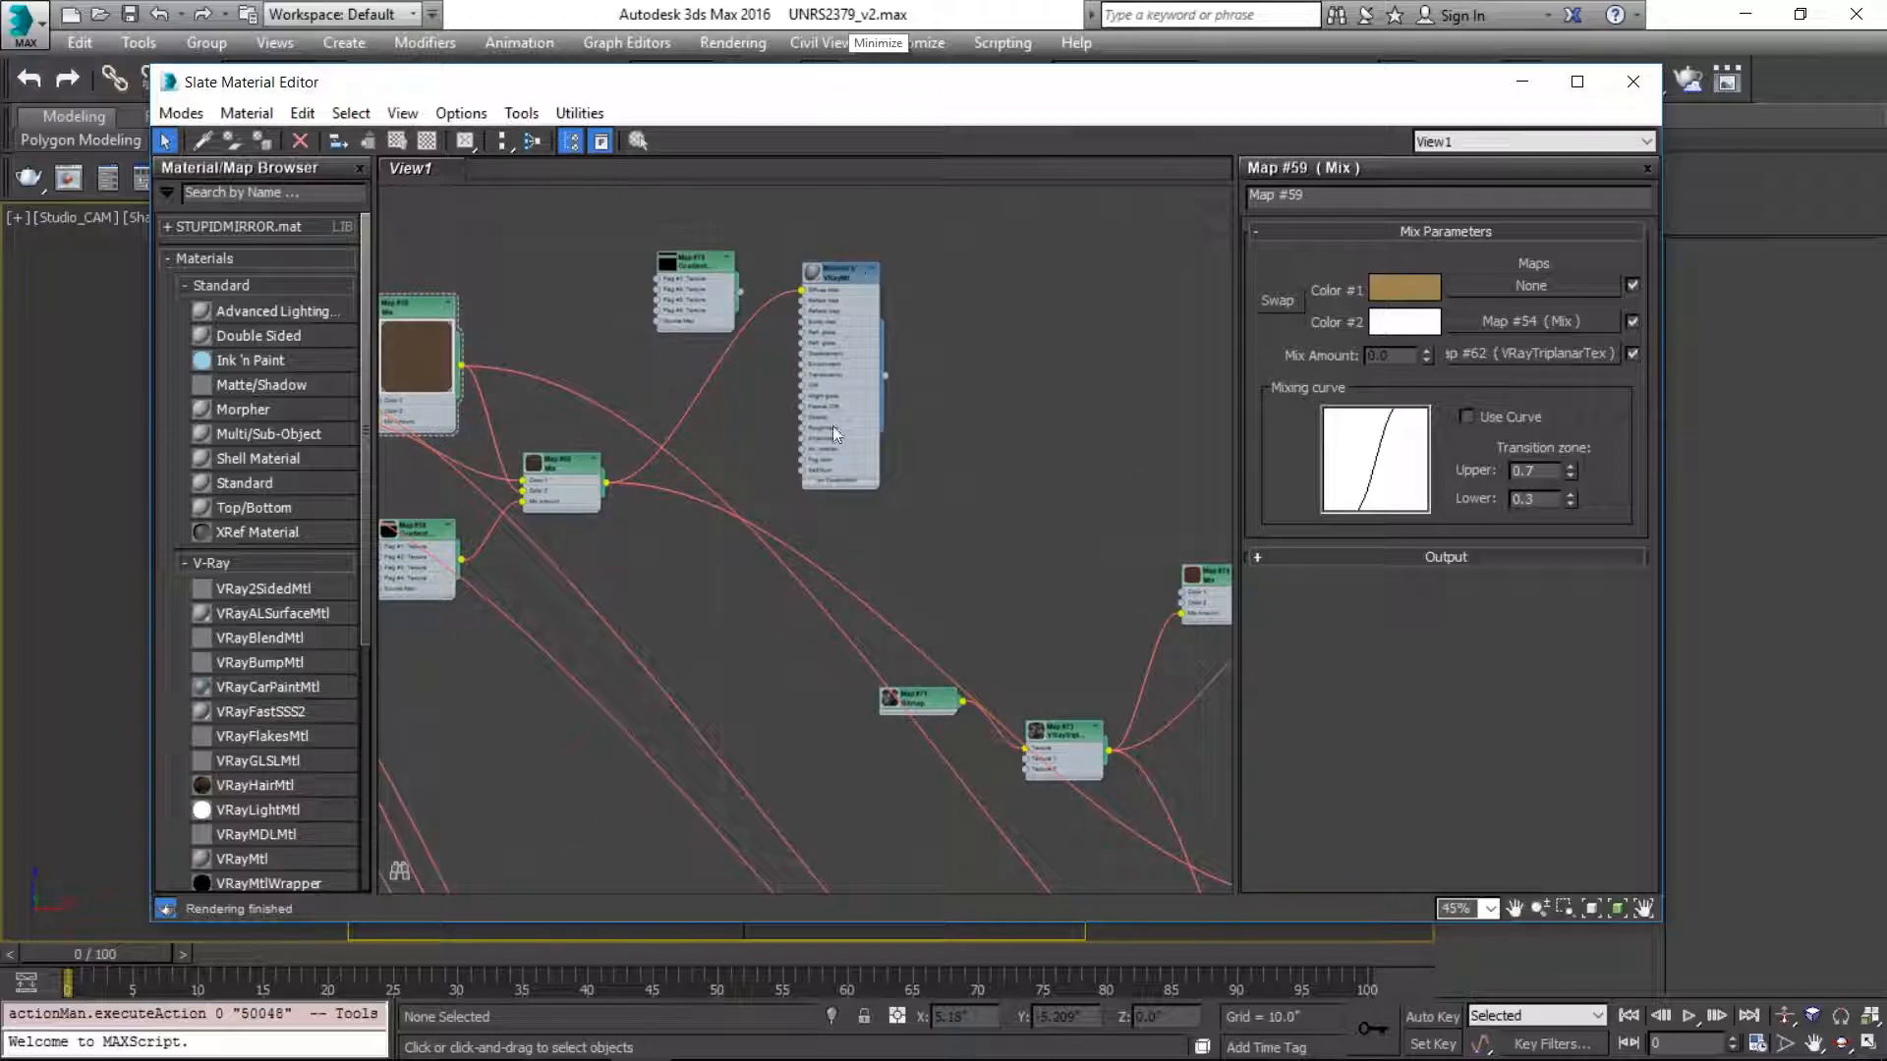
scroll(834, 395, down, 2)
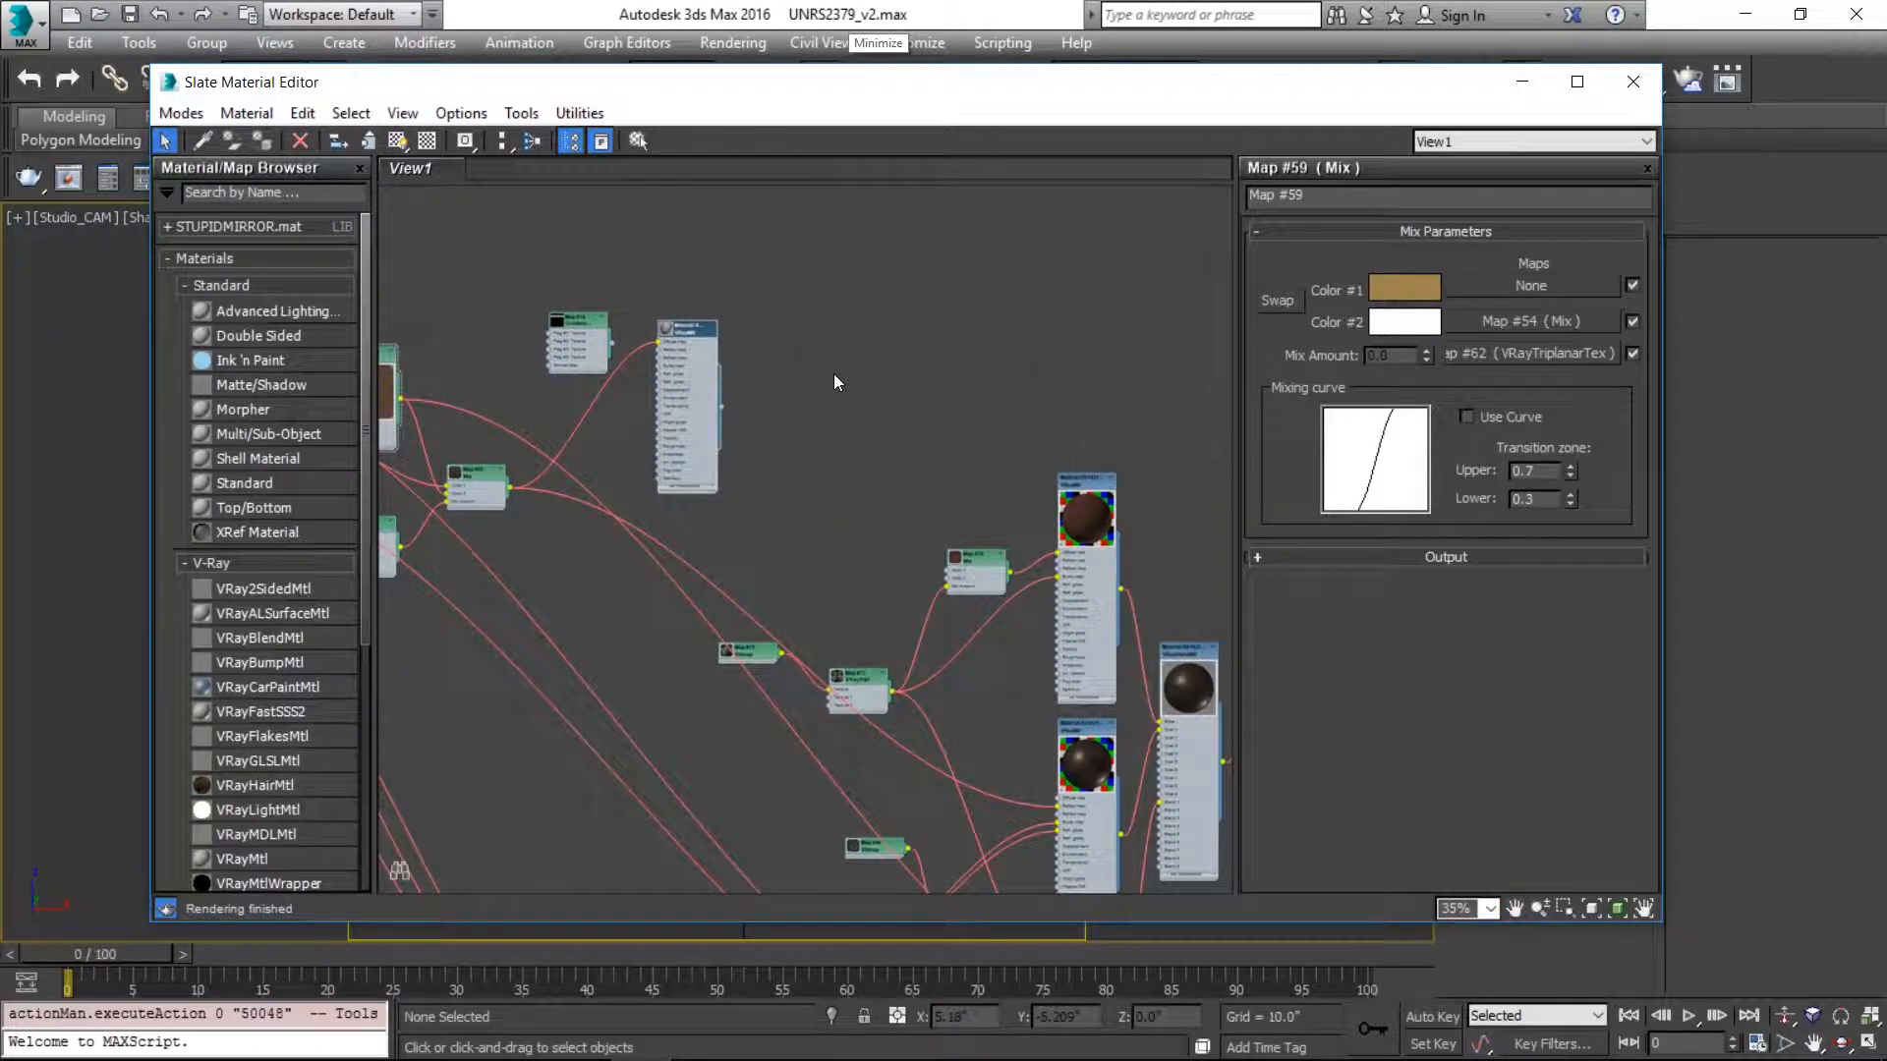
key(Delete)
- Reposition material nodes to separate the trees and lay out the selected node's children automatically
middle_drag(1154, 675, 942, 287)
scroll(939, 290, down, 10)
middle_drag(922, 378, 919, 591)
scroll(919, 592, up, 8)
drag(983, 687, 1220, 622)
middle_drag(1192, 628, 749, 631)
drag(773, 627, 945, 391)
key(c)
scroll(928, 412, up, 3)
scroll(926, 413, down, 4)
- Move the remaining overlapping nodes clear of the neighbouring material trees
drag(484, 444, 763, 451)
middle_drag(851, 711, 968, 330)
scroll(809, 591, down, 4)
middle_drag(757, 723, 852, 553)
scroll(851, 554, up, 5)
middle_drag(881, 262, 556, 641)
drag(552, 634, 1132, 231)
middle_drag(1115, 266, 730, 698)
scroll(794, 575, down, 6)
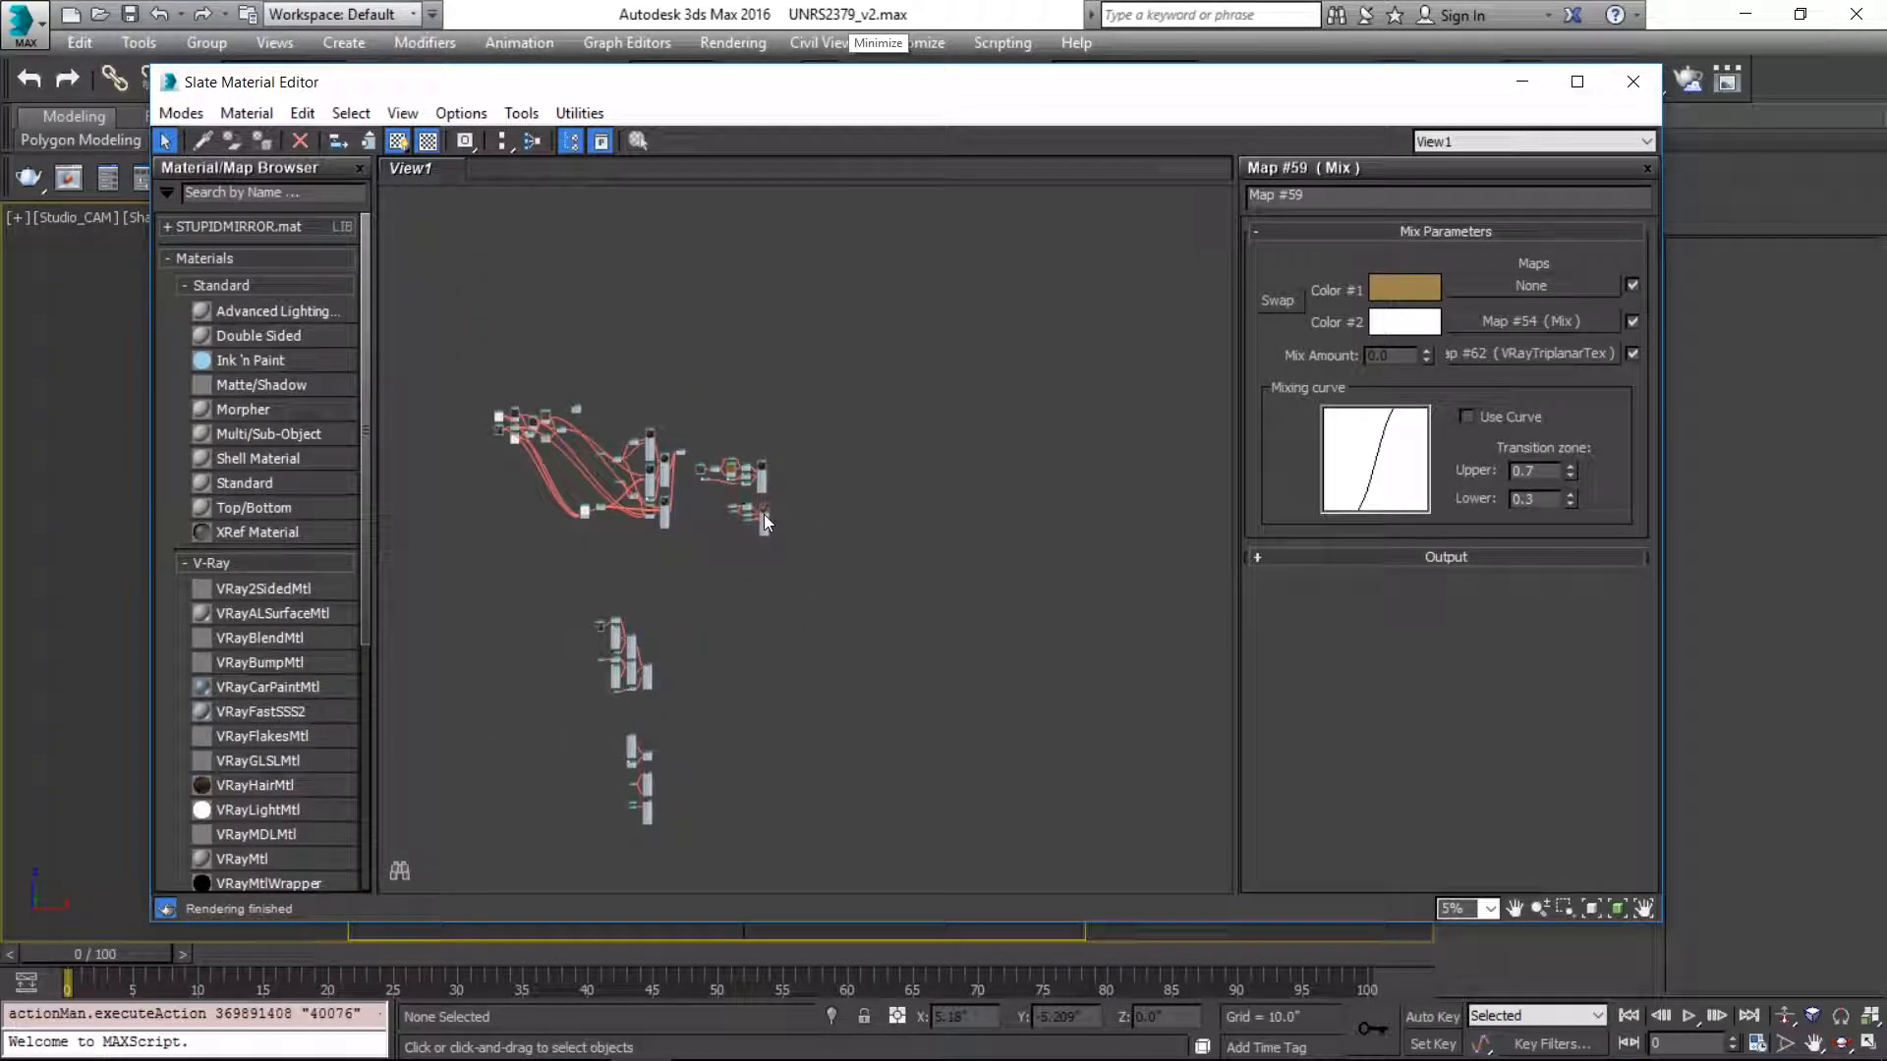
- Maximize the Slate Material Editor and examine the maps feeding the wood VRayMtl
scroll(763, 510, up, 10)
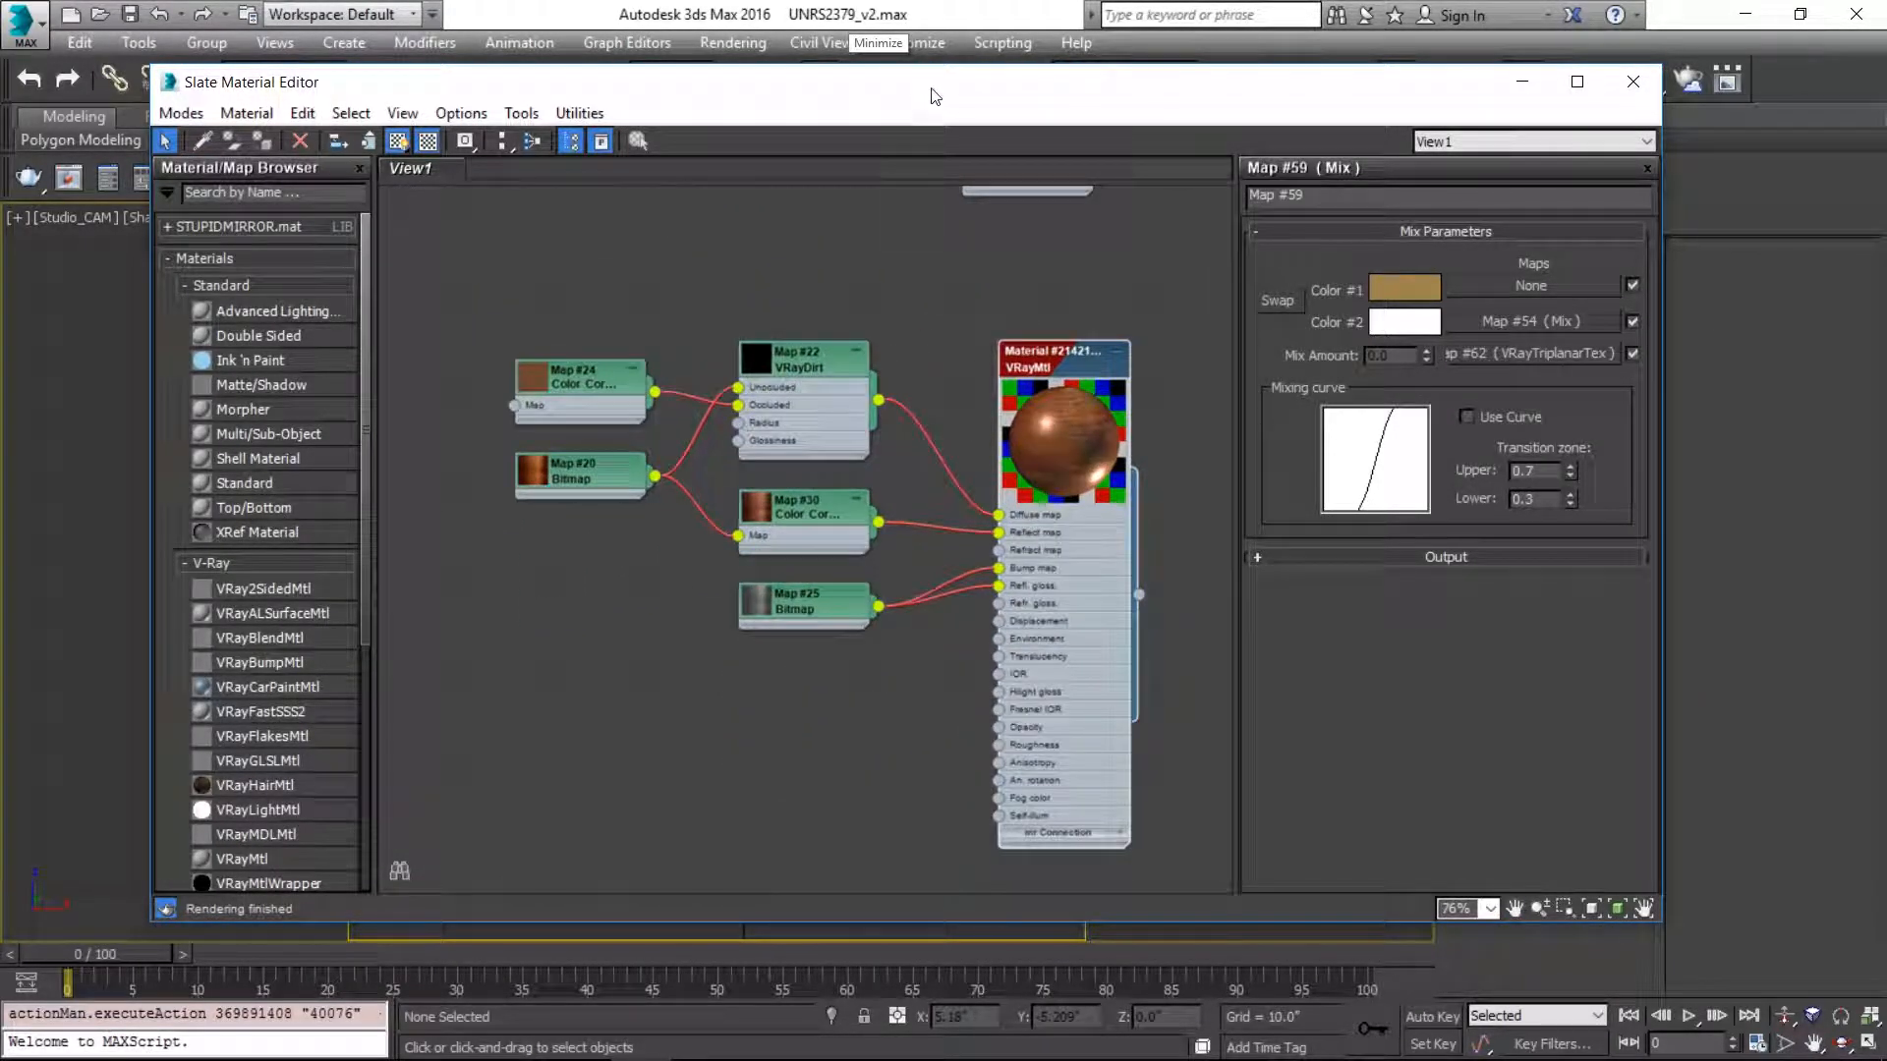
double_click(870, 81)
scroll(757, 387, up, 3)
middle_drag(757, 387, 801, 329)
scroll(801, 329, down, 1)
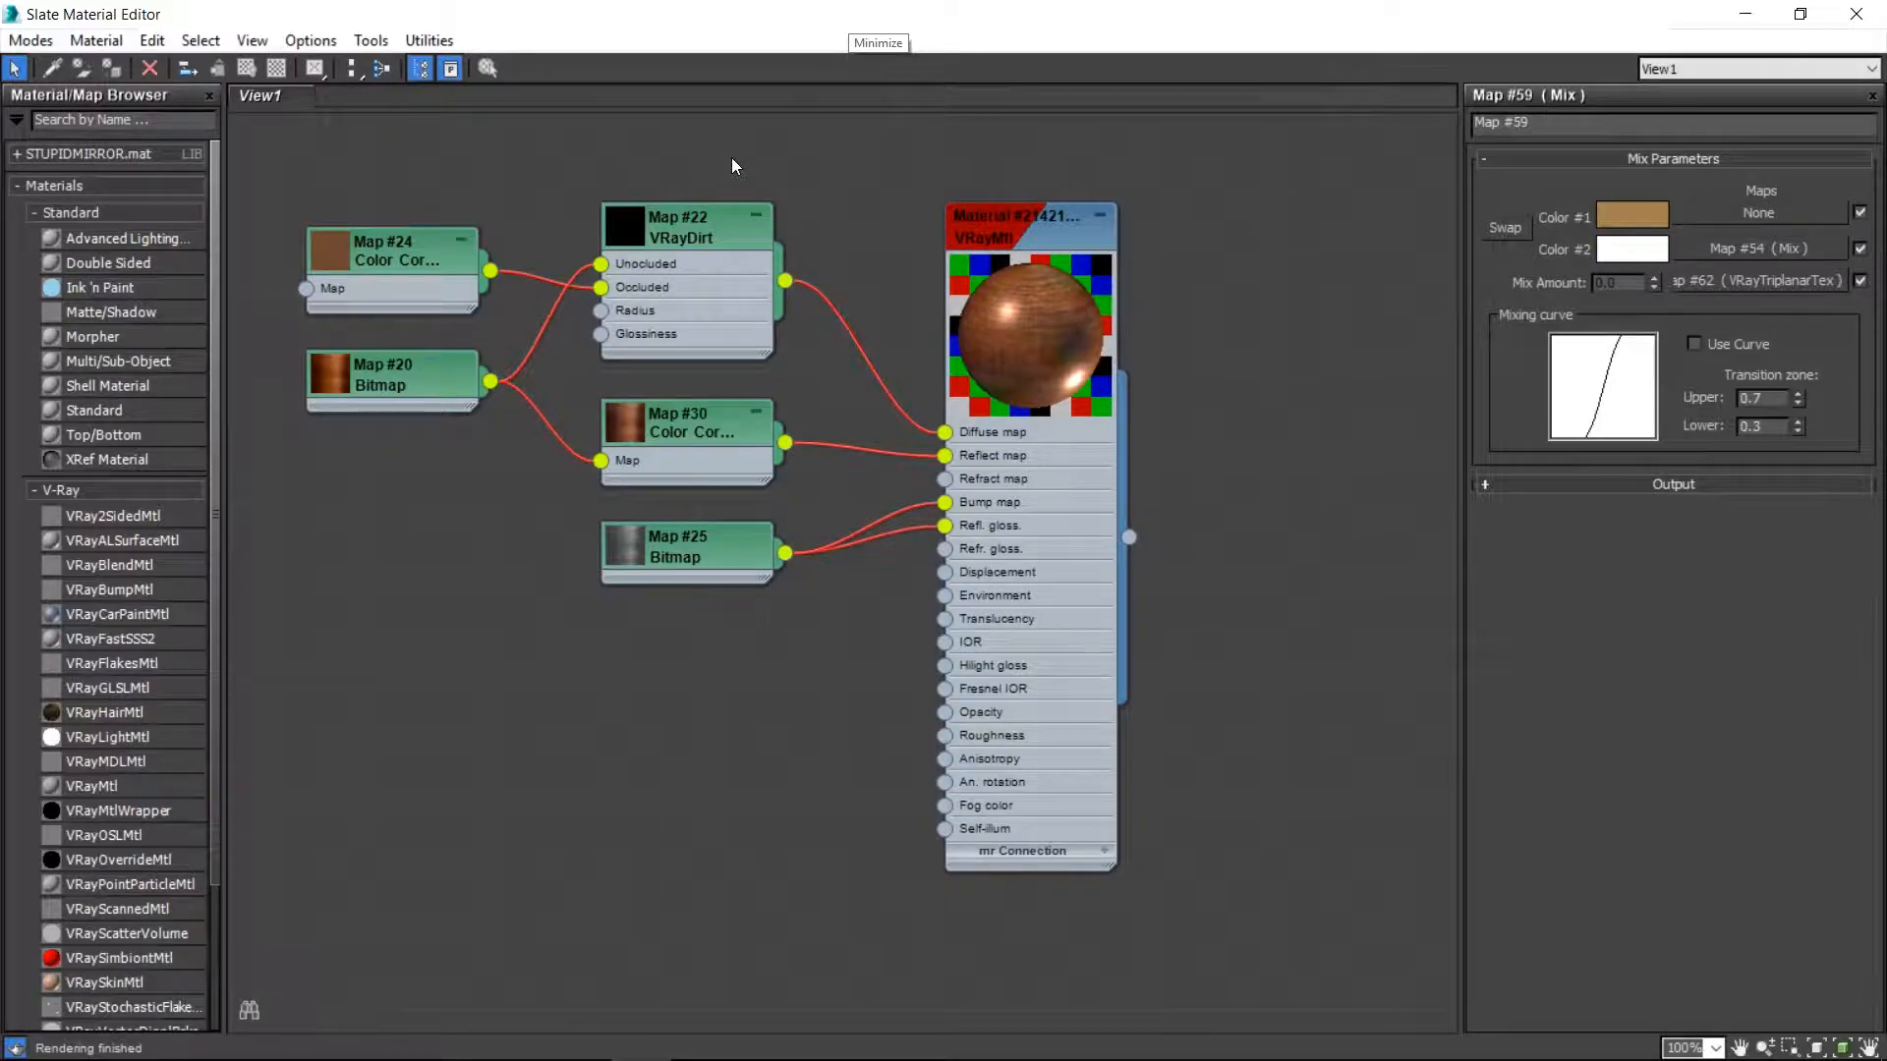
- Lay out all child nodes of the cage's VRayBlendMtl automatically
middle_drag(518, 236, 1049, 367)
scroll(1049, 366, down, 4)
middle_drag(822, 531, 1046, 831)
middle_drag(456, 331, 1257, 574)
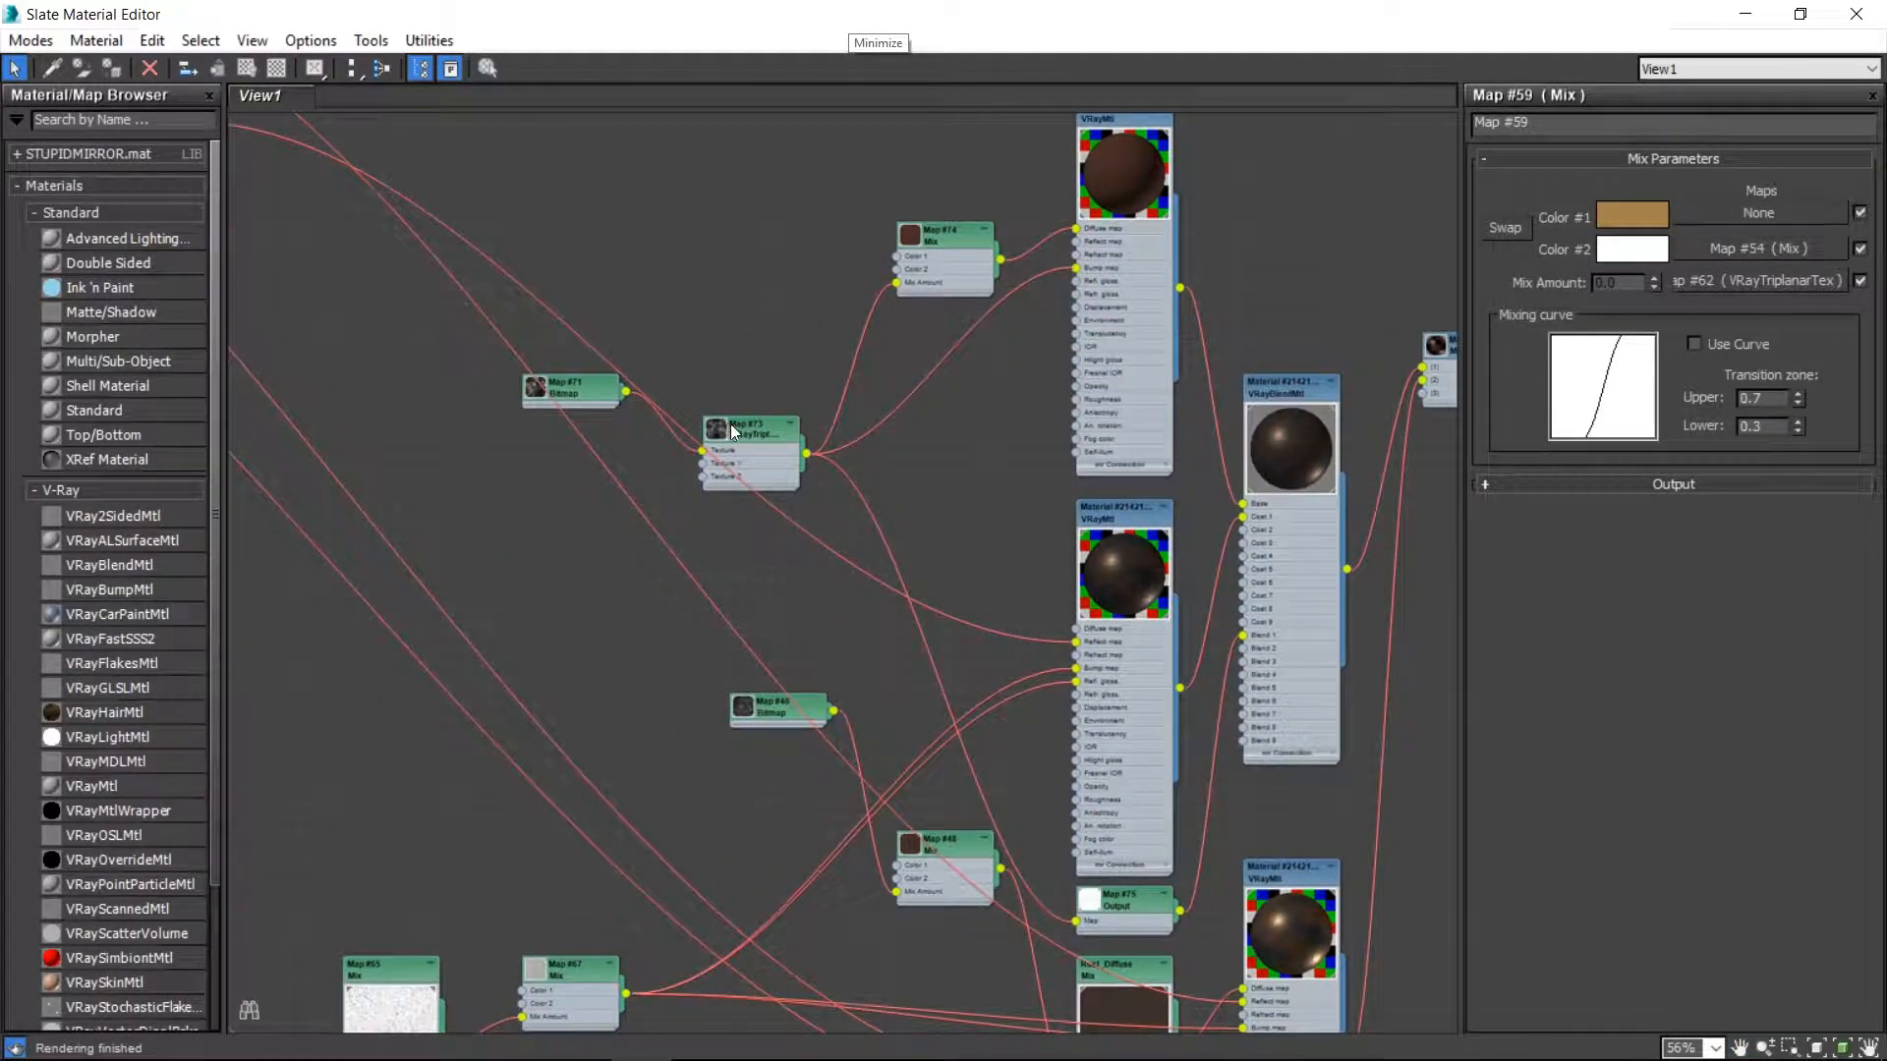
scroll(723, 376, down, 6)
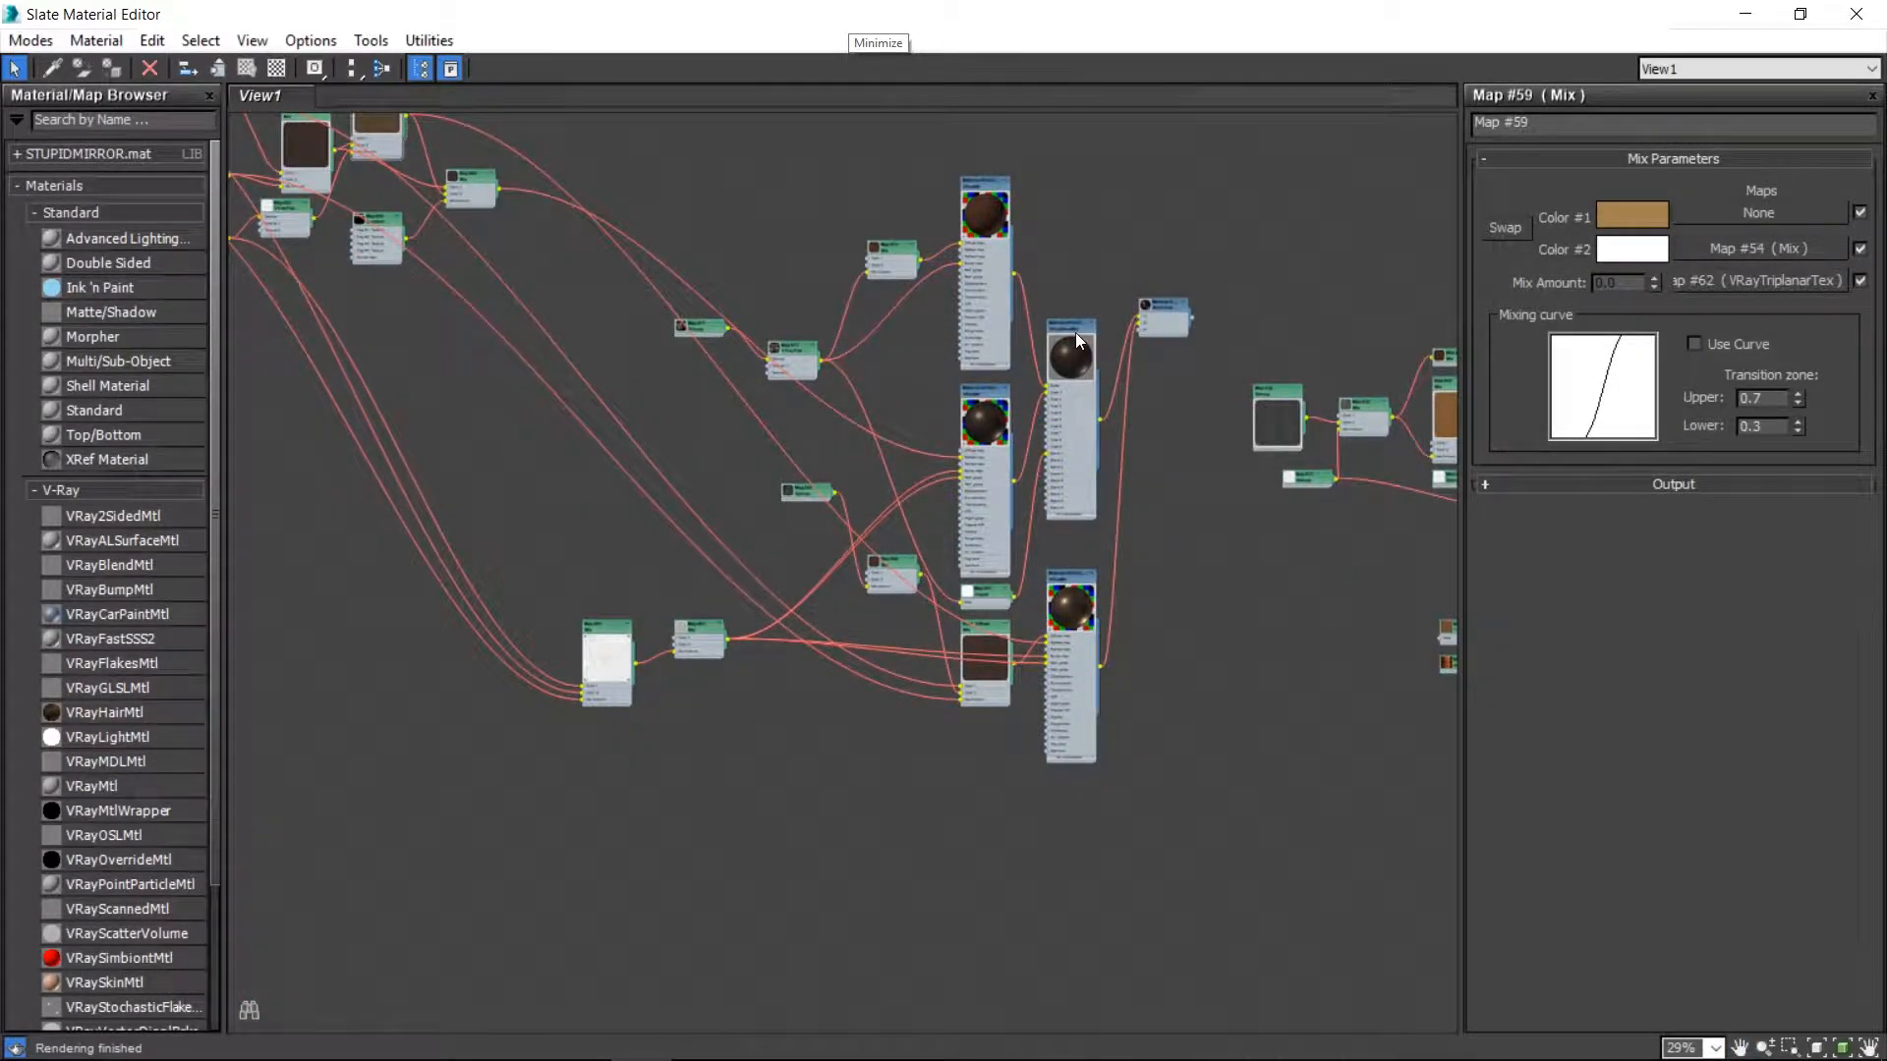
click(1075, 332)
key(c)
scroll(785, 365, up, 3)
middle_drag(787, 358, 762, 393)
scroll(762, 393, up, 1)
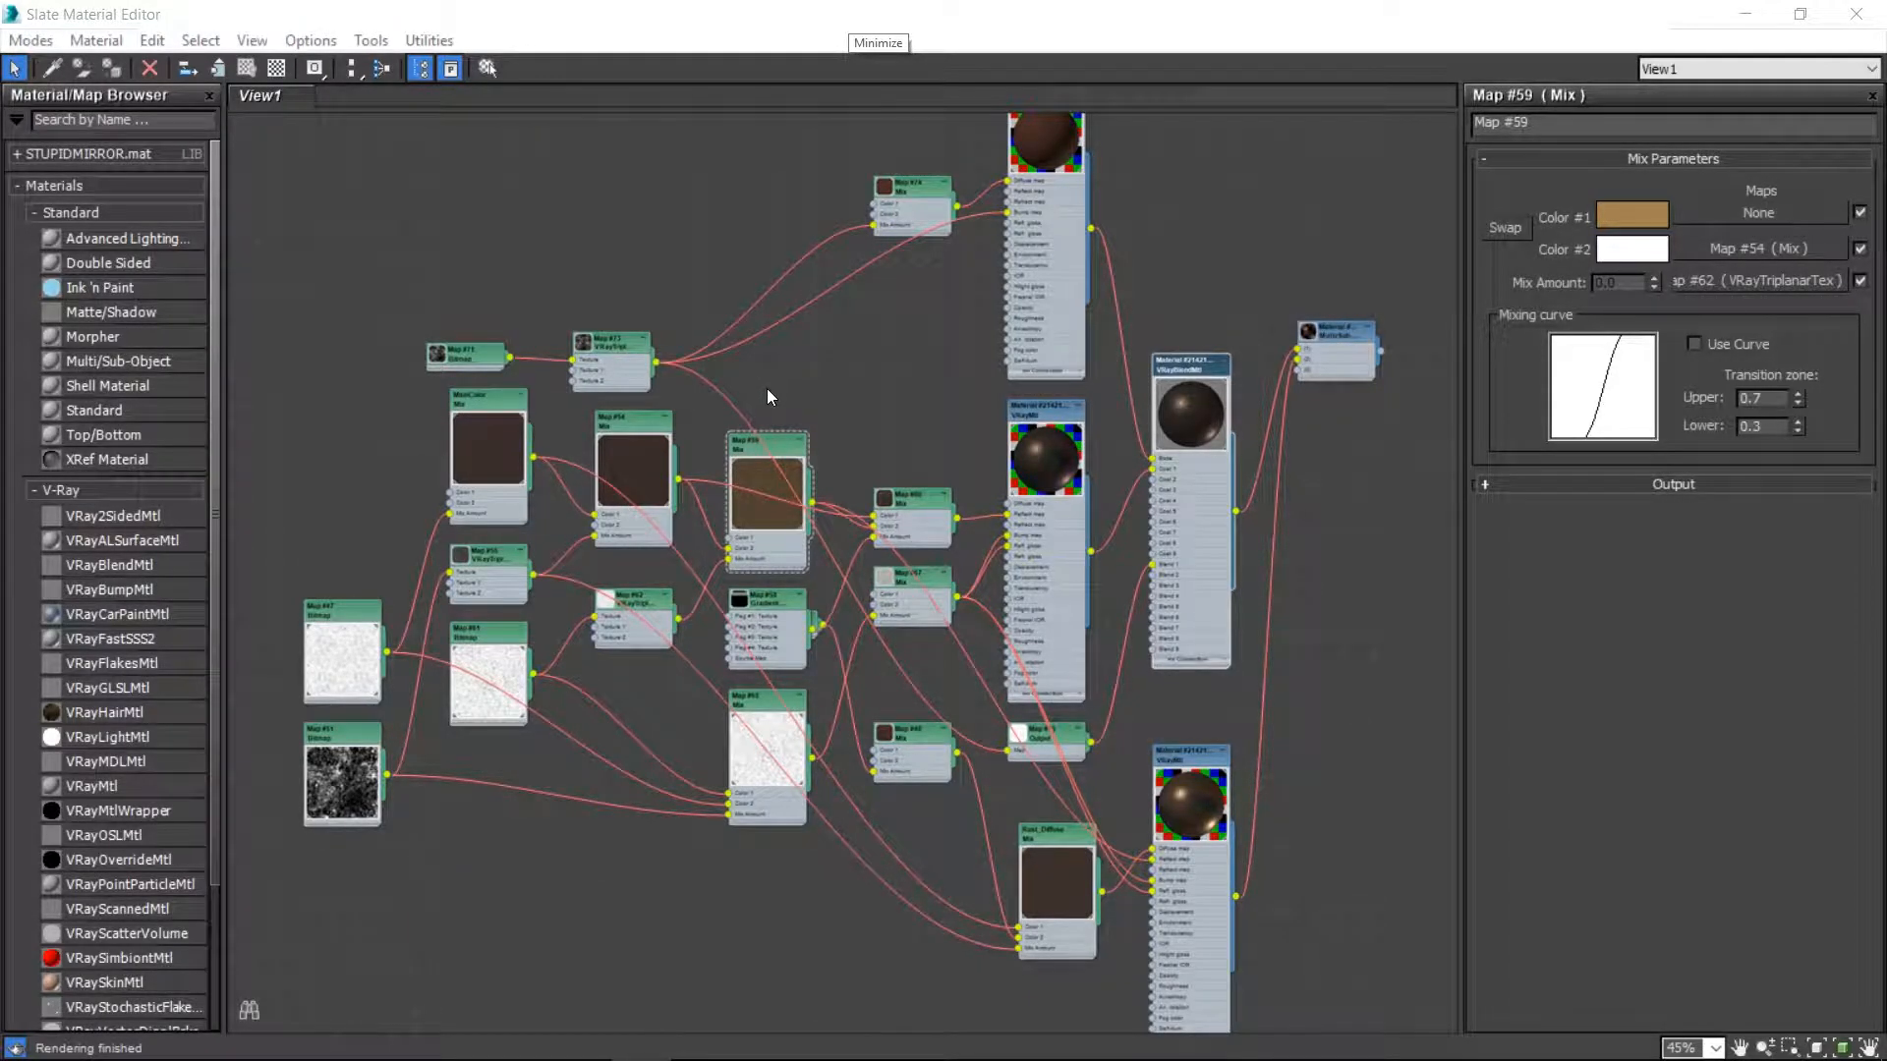
- Move the Map #55 triplanar node and the Map #51 bitmap below the scratch bitmaps
scroll(641, 492, up, 4)
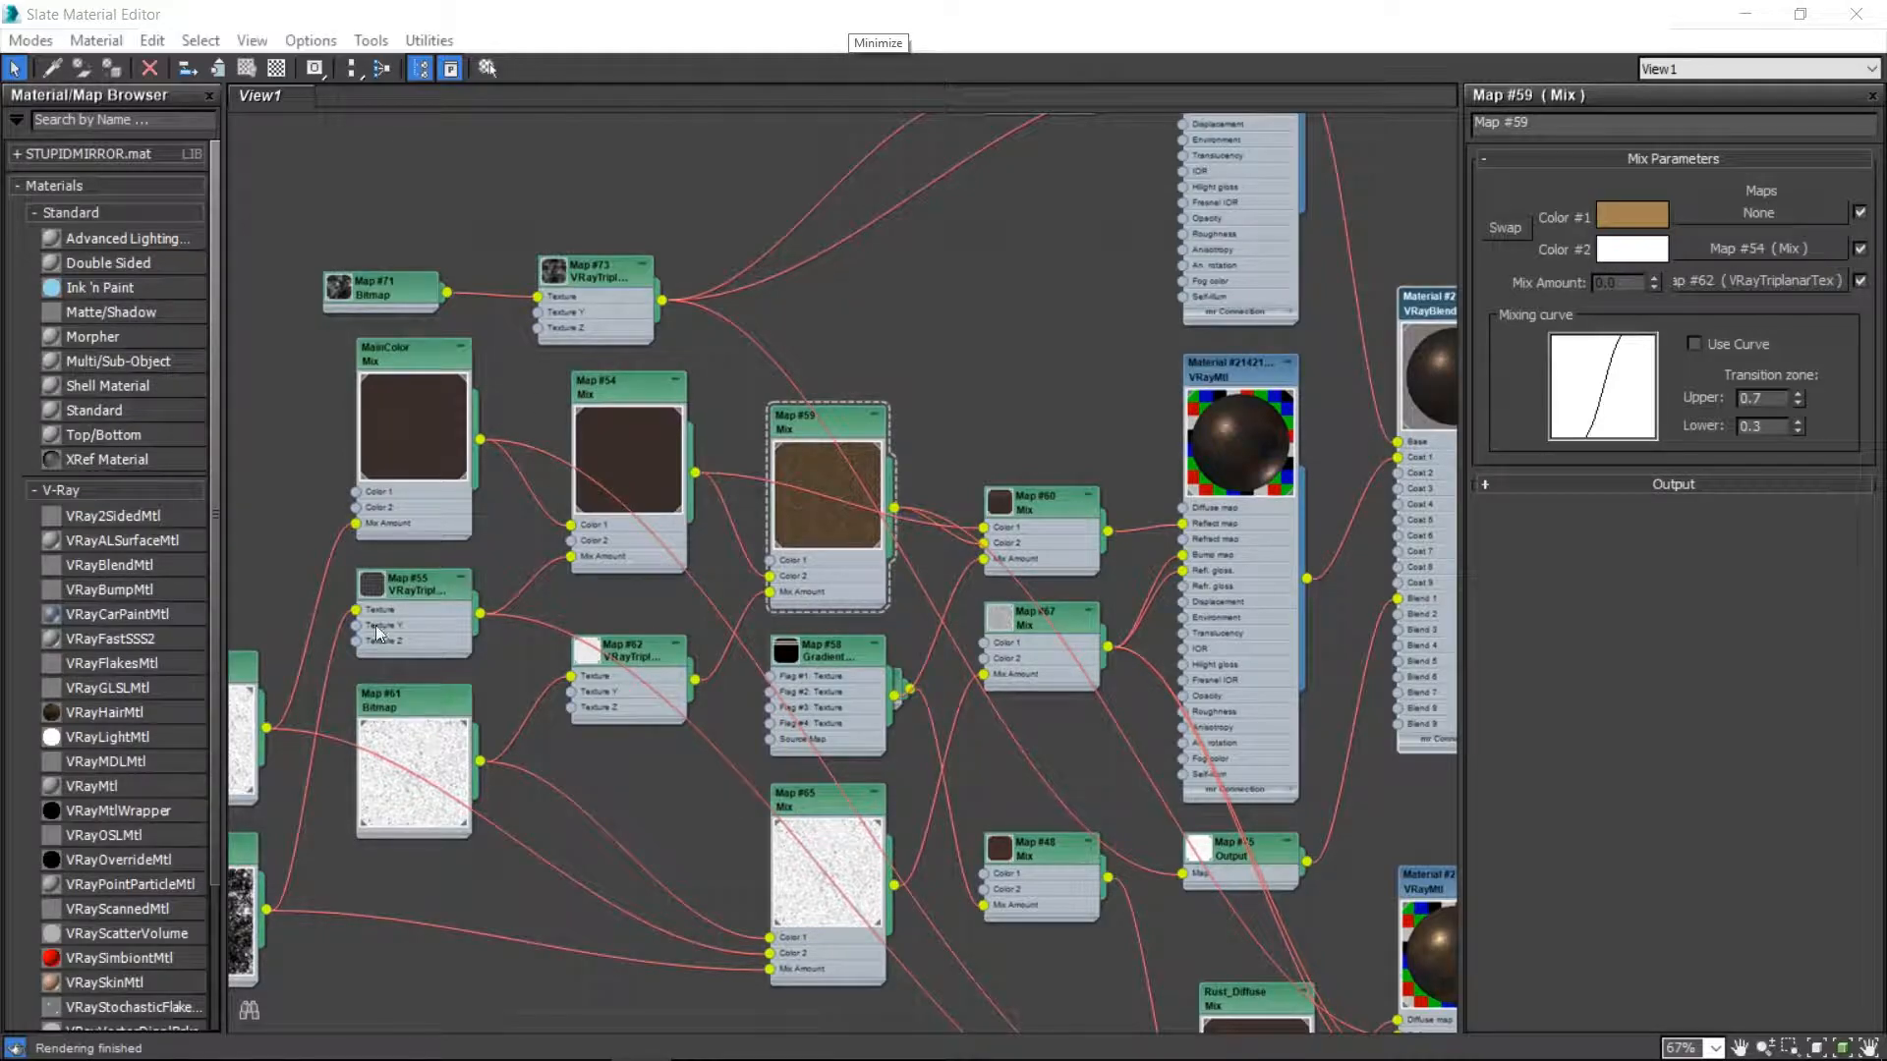
middle_drag(381, 625, 894, 366)
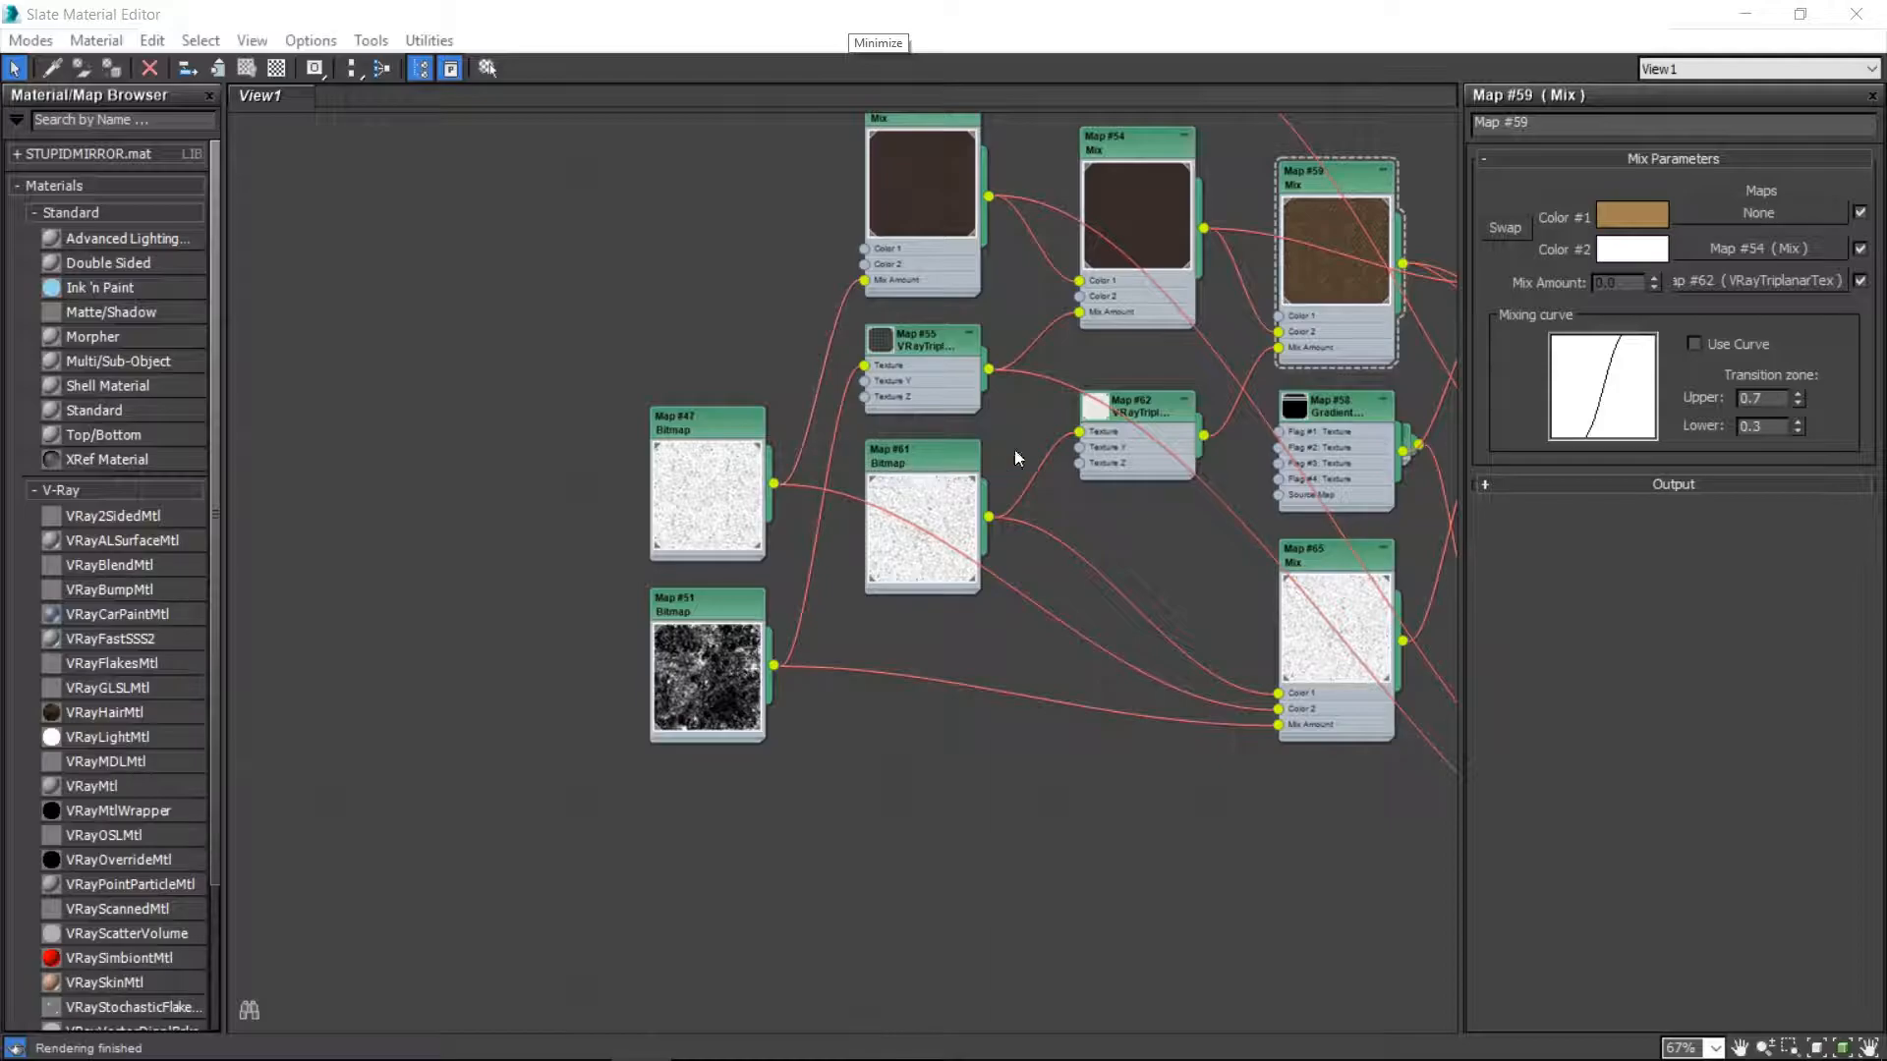
scroll(752, 509, up, 2)
middle_drag(751, 509, 370, 660)
scroll(450, 539, down, 1)
middle_drag(450, 539, 726, 504)
drag(813, 427, 737, 883)
drag(614, 716, 524, 841)
drag(746, 878, 747, 819)
middle_drag(905, 827, 644, 832)
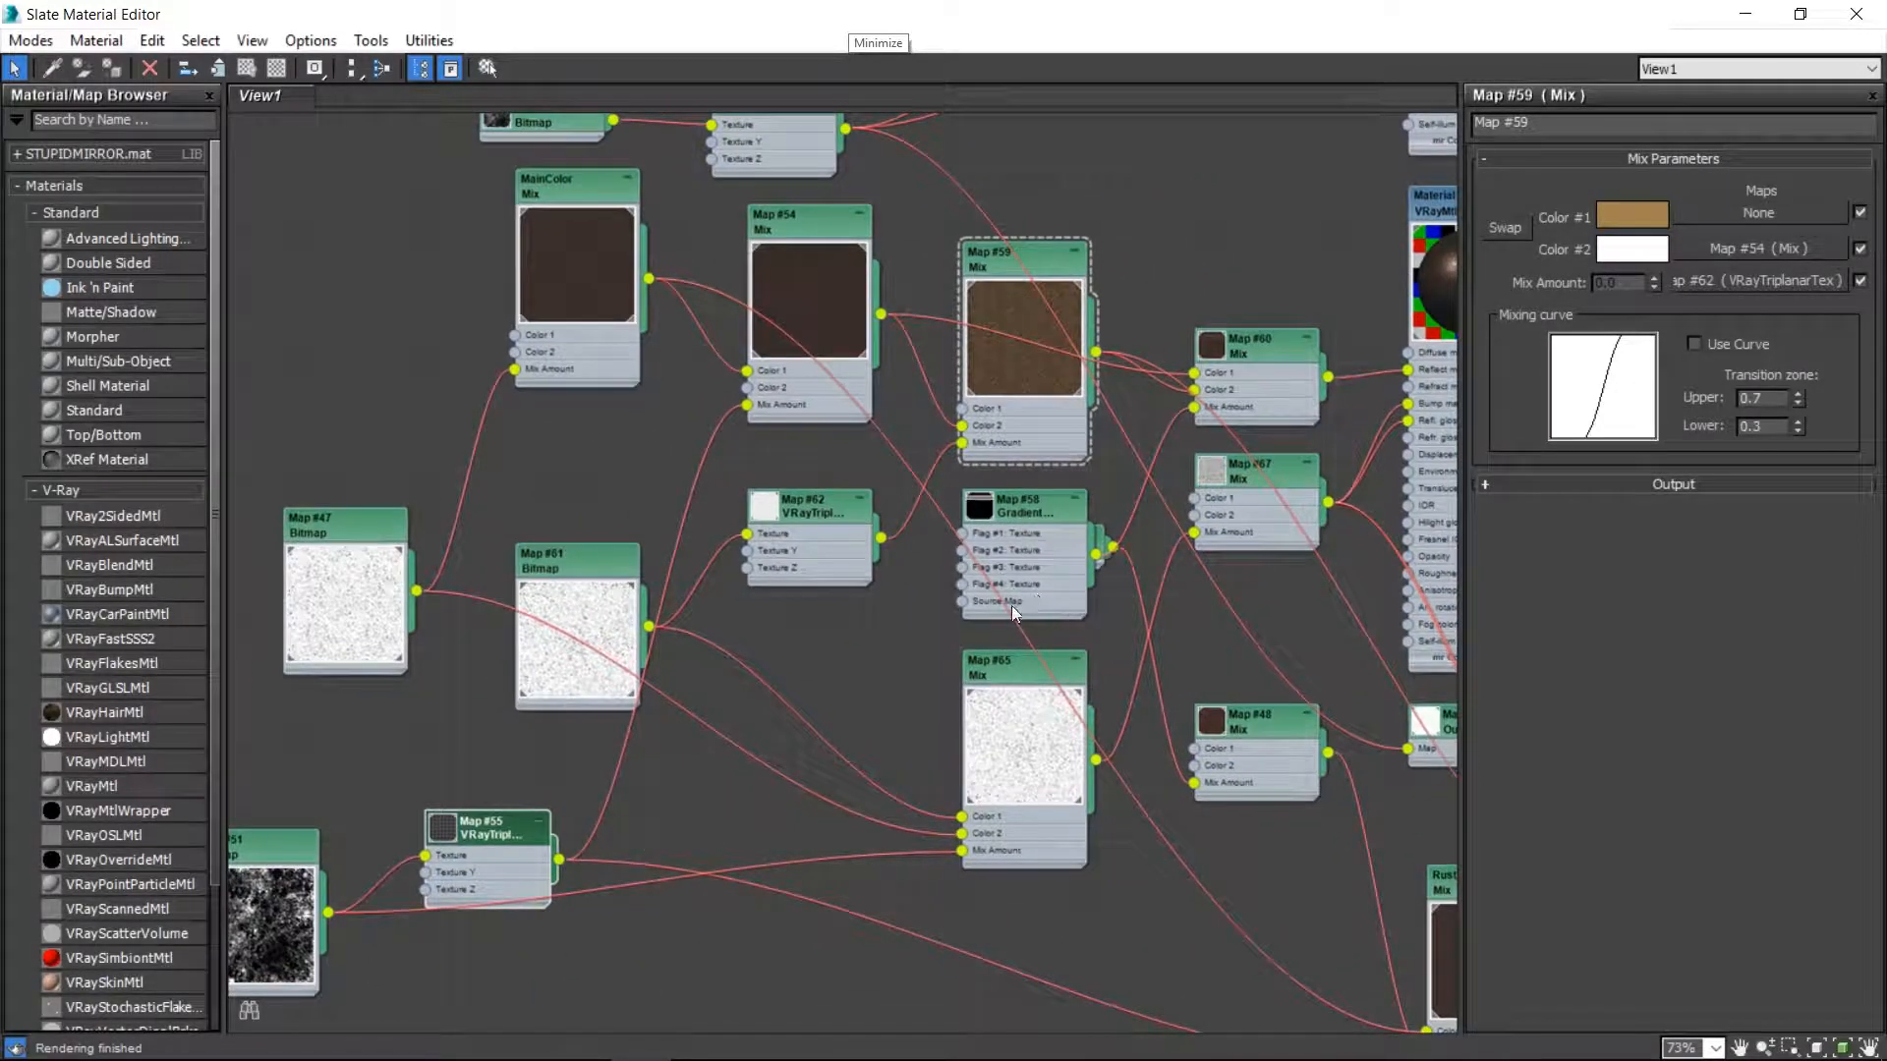
- Move the Map #65 Mix node down, clear of the other maps, and open its parameters
drag(996, 675, 773, 869)
drag(1240, 482, 1222, 481)
middle_drag(1073, 767, 1128, 583)
scroll(869, 688, up, 3)
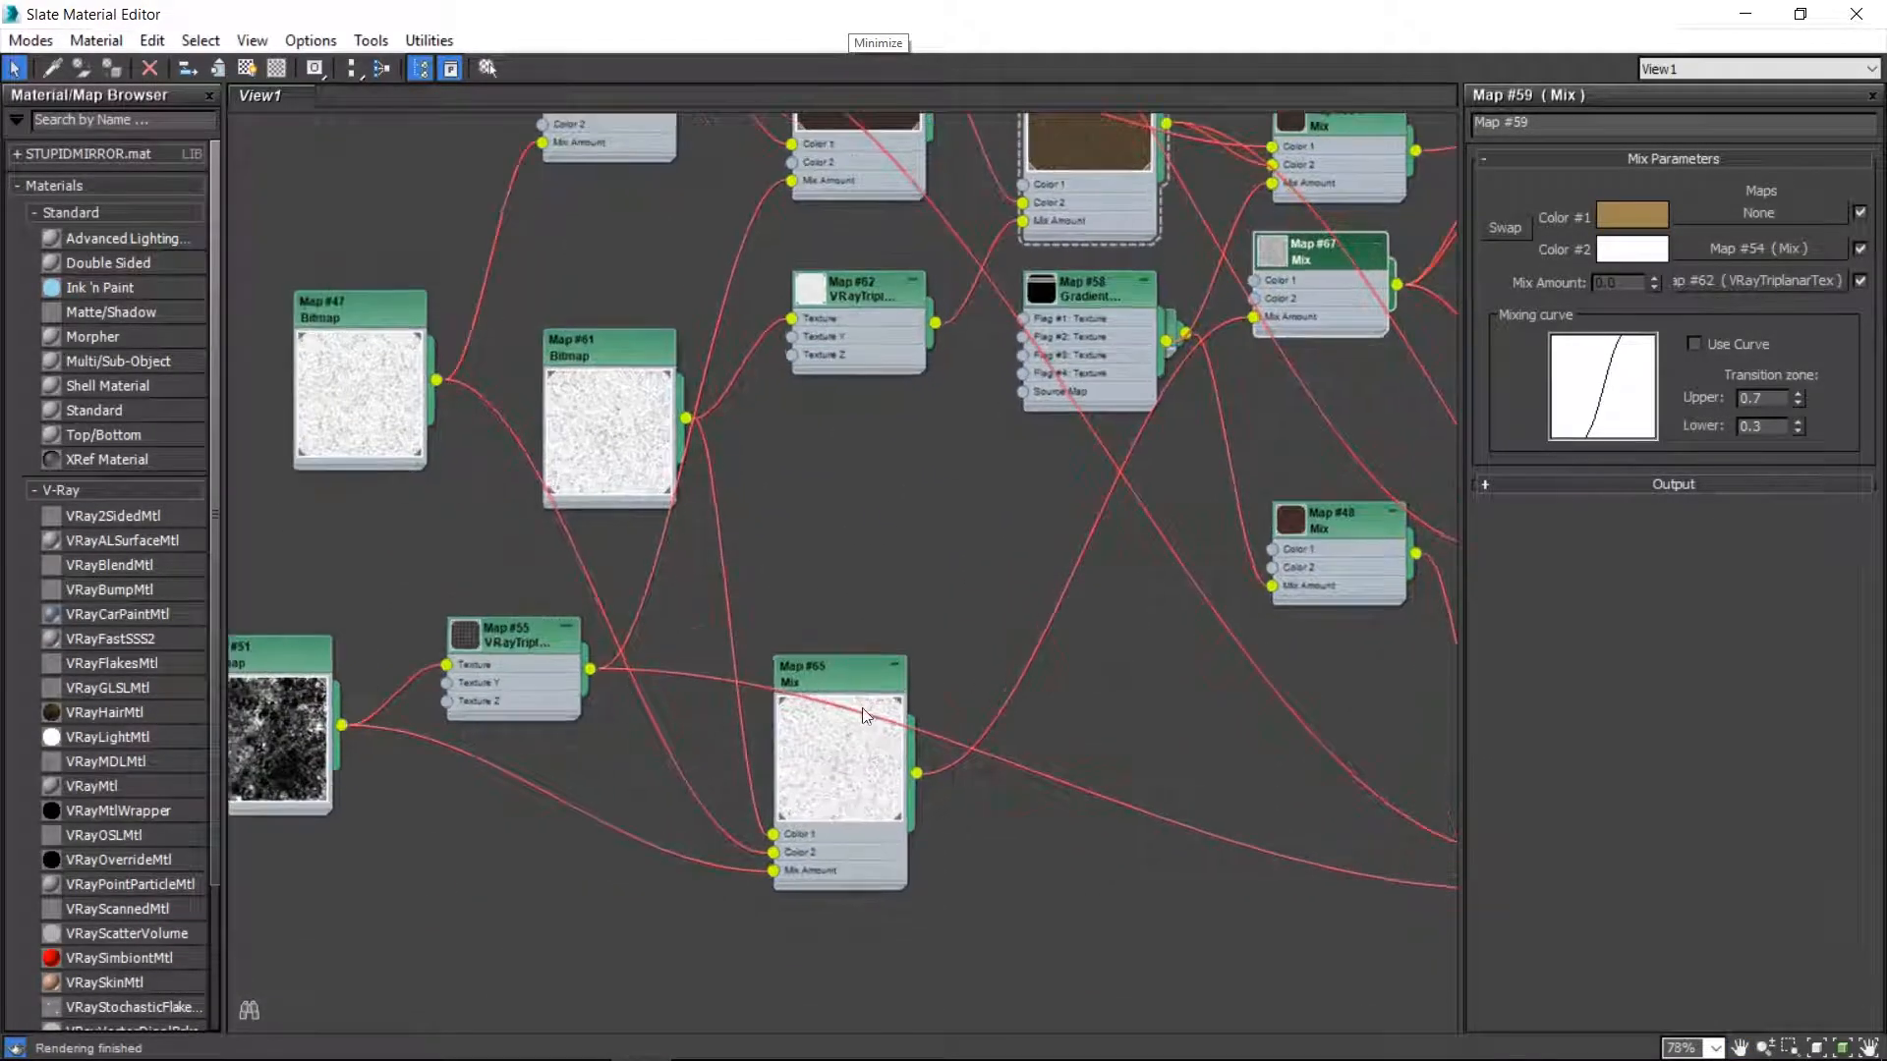
double_click(863, 661)
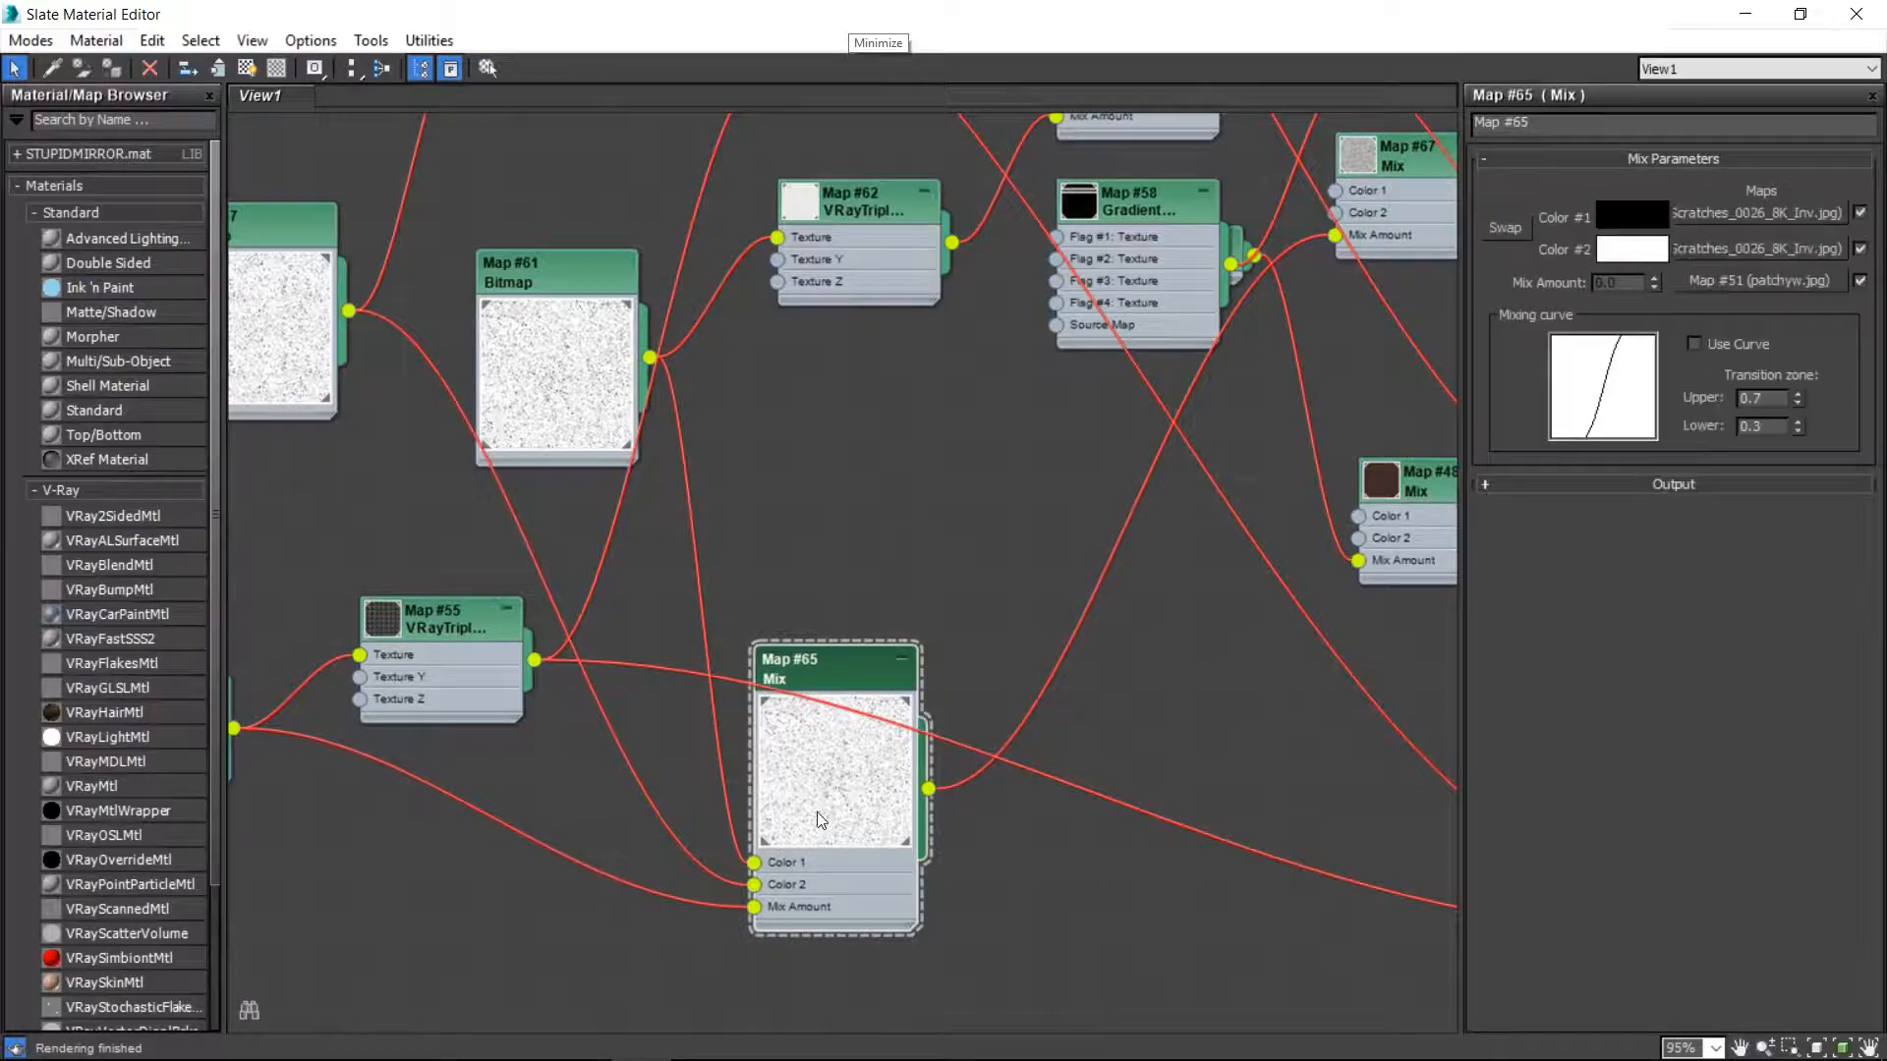
drag(841, 678, 842, 859)
- Duplicate a scratches bitmap and the patchyw.jpg bitmap into the empty space below the network
scroll(855, 475, down, 5)
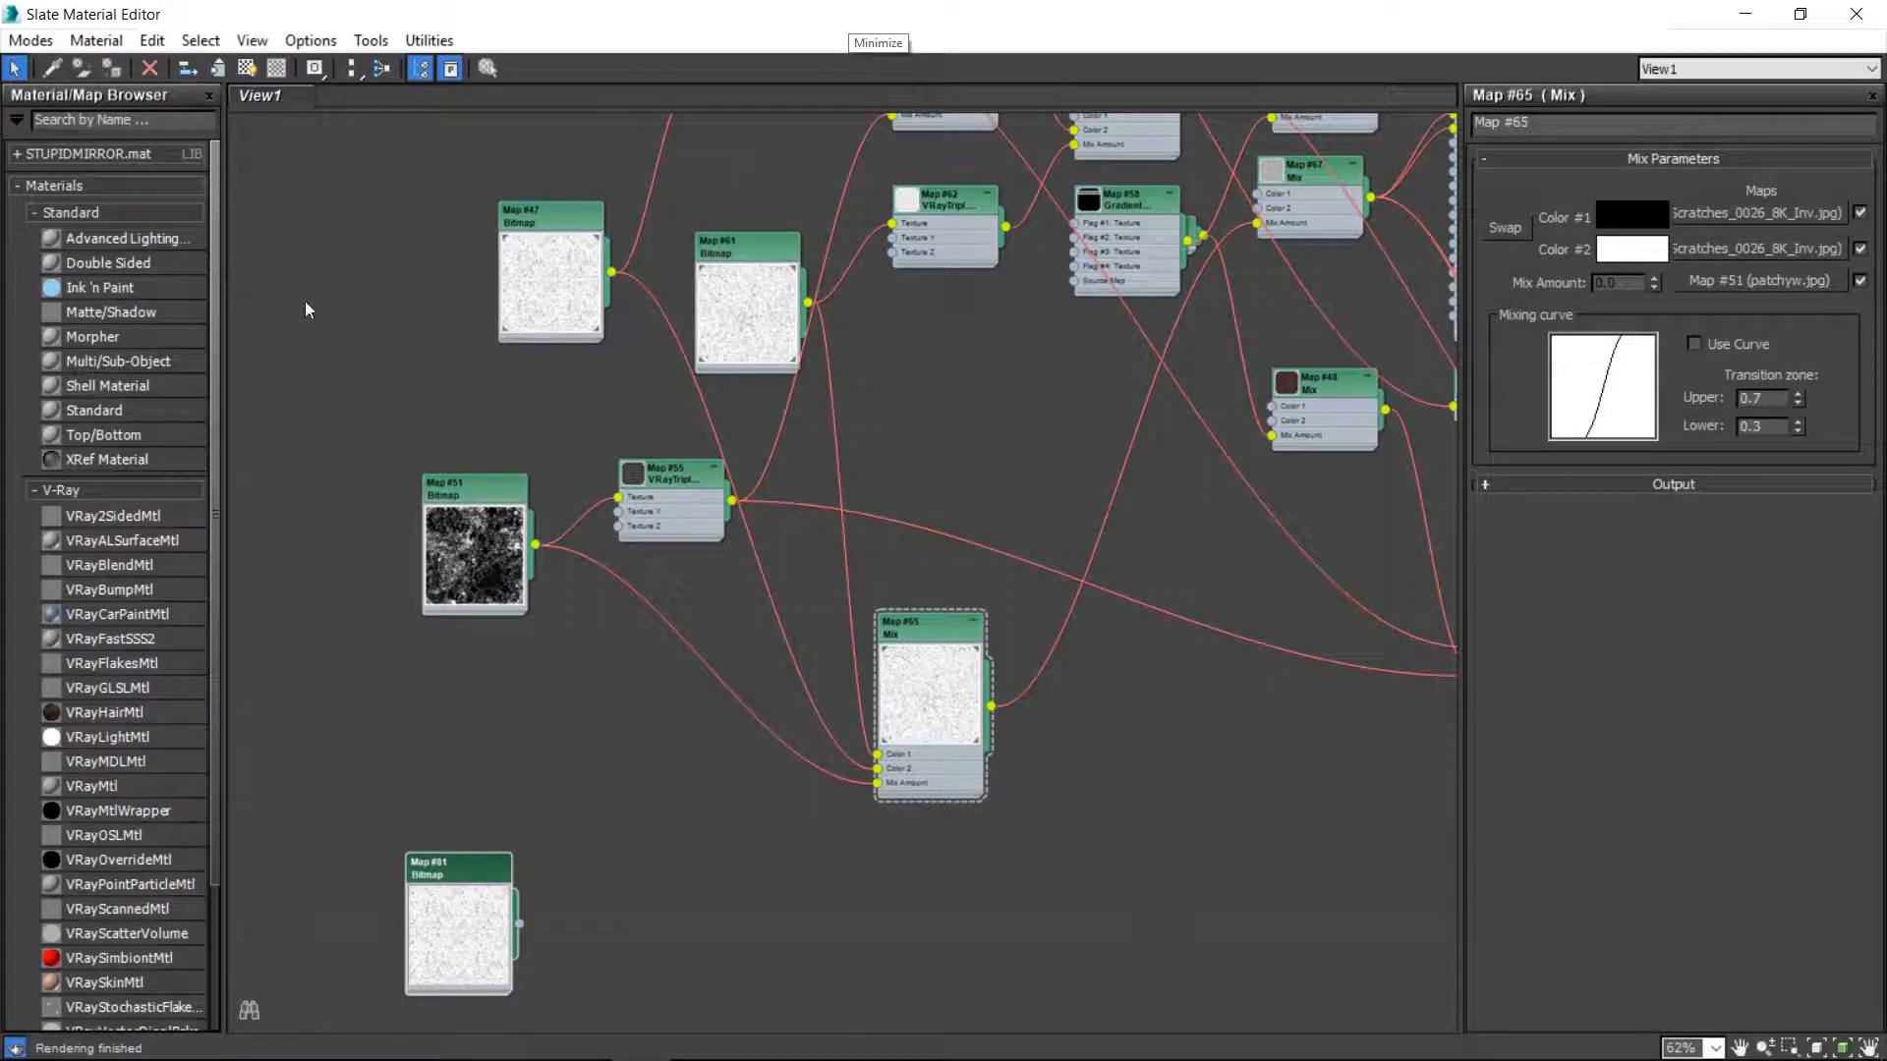
middle_drag(461, 476, 475, 328)
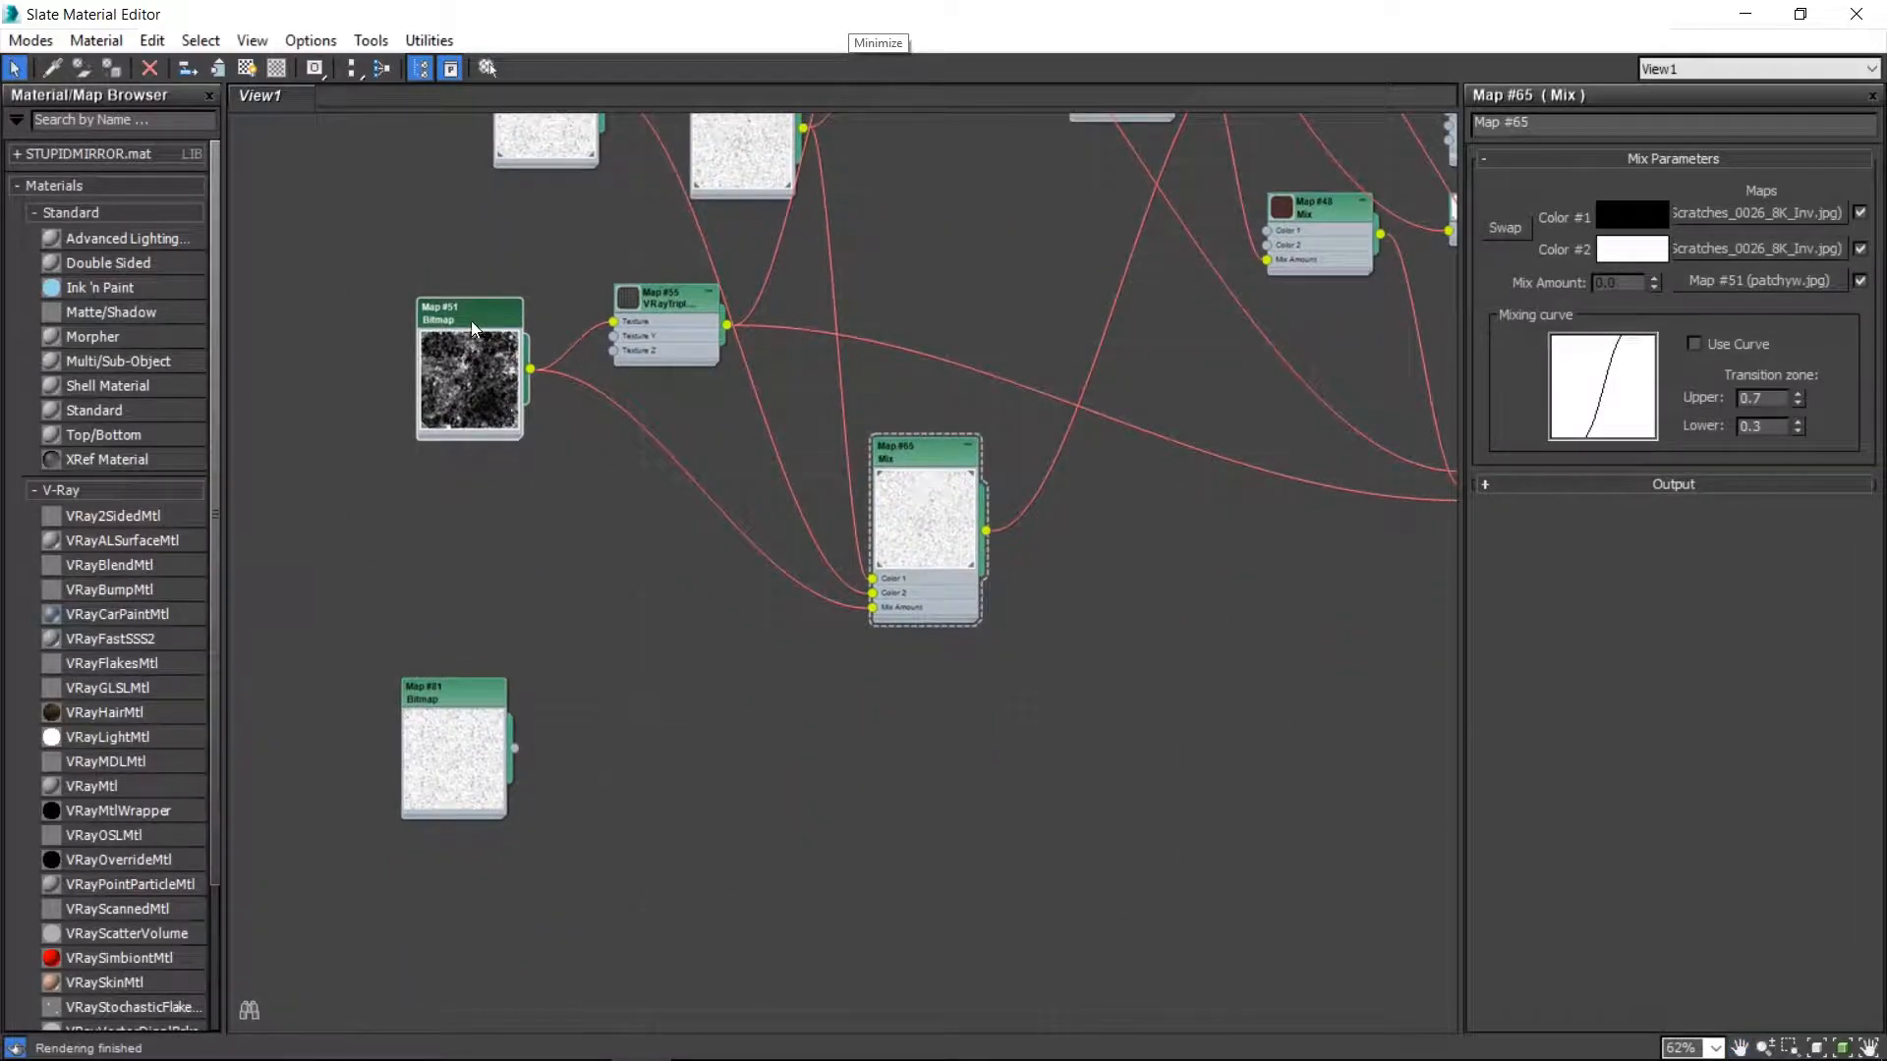
mouse_move(455, 347)
shift+mouse_down()
mouse_move(440, 920)
mouse_move(440, 892)
shift+mouse_up()
scroll(508, 859, up, 5)
mouse_move(508, 859)
middle_down()
mouse_move(675, 703)
mouse_move(669, 587)
middle_up()
scroll(670, 587, up, 1)
- Add a Mix map using the copied scratches bitmap as Color 1 and the copied patchyw.jpg bitmap as Color 2
click(113, 122)
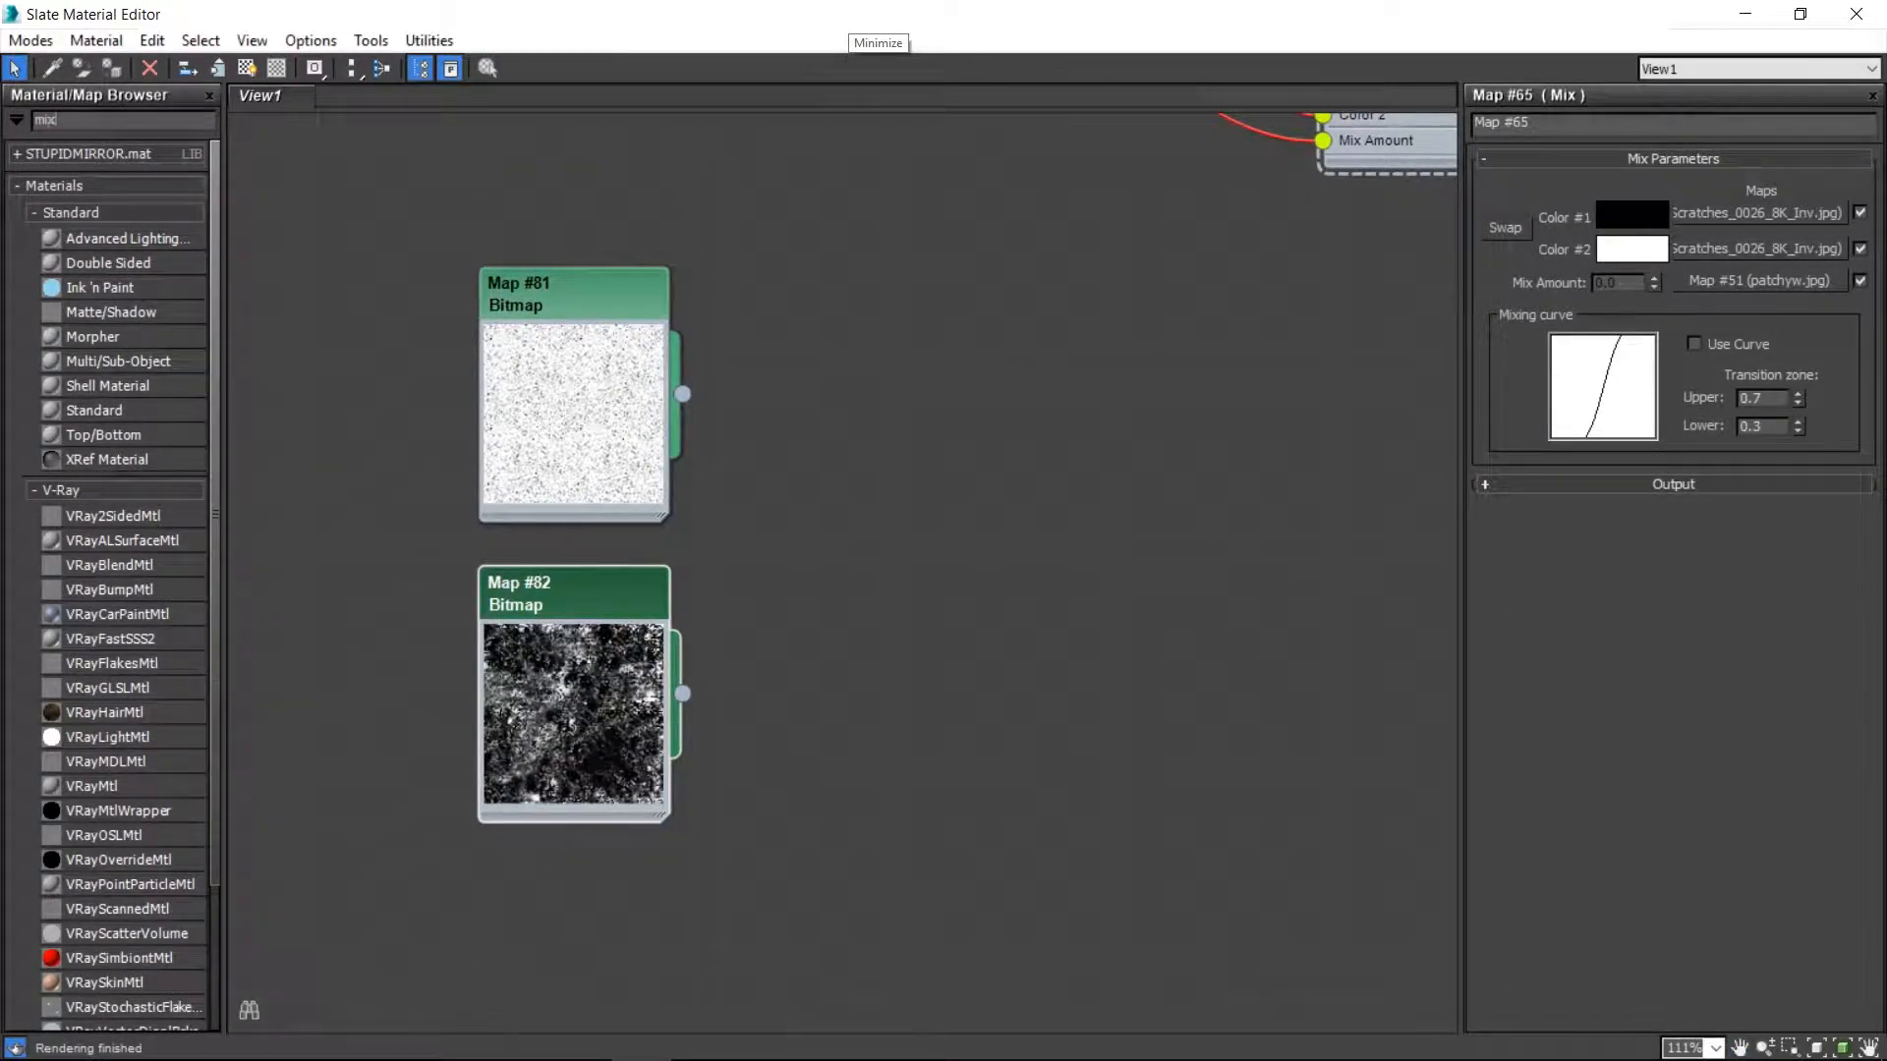
text(mix)
drag(41, 148, 919, 531)
scroll(763, 521, up, 2)
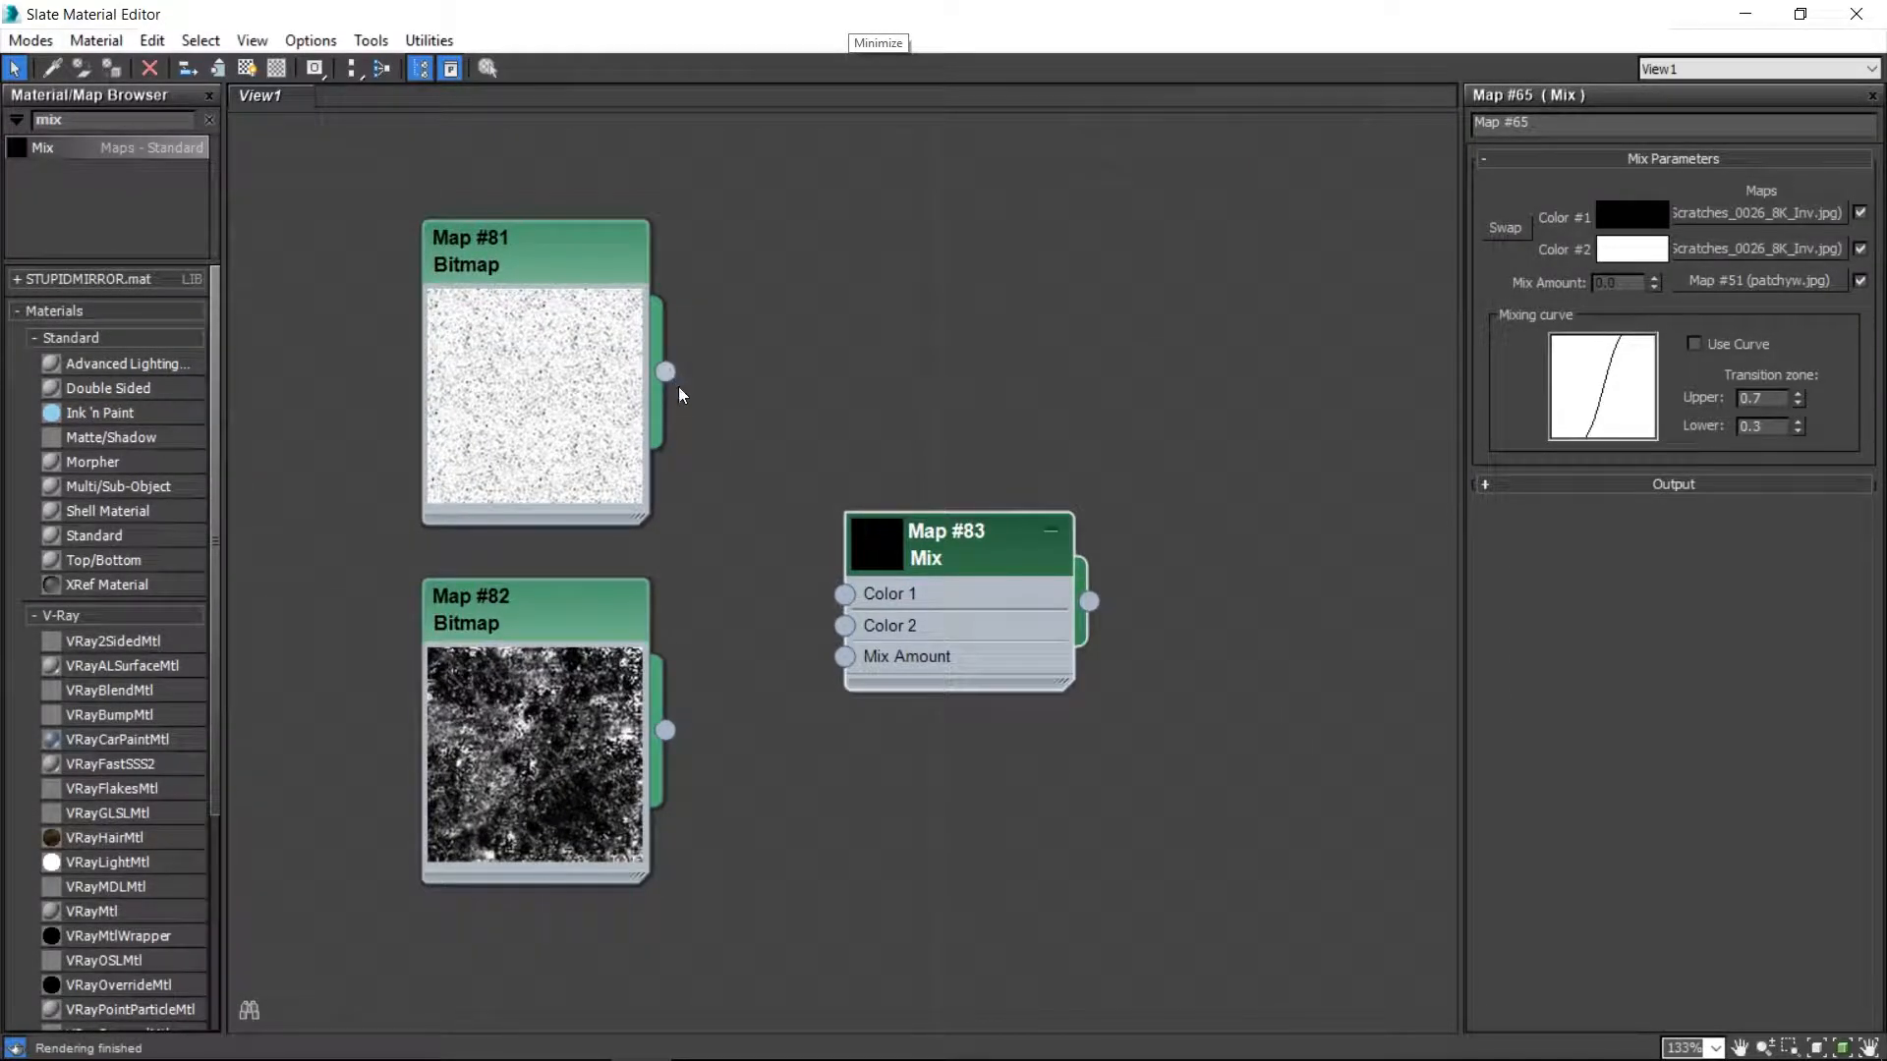
double_click(869, 544)
drag(666, 372, 816, 693)
drag(665, 730, 843, 688)
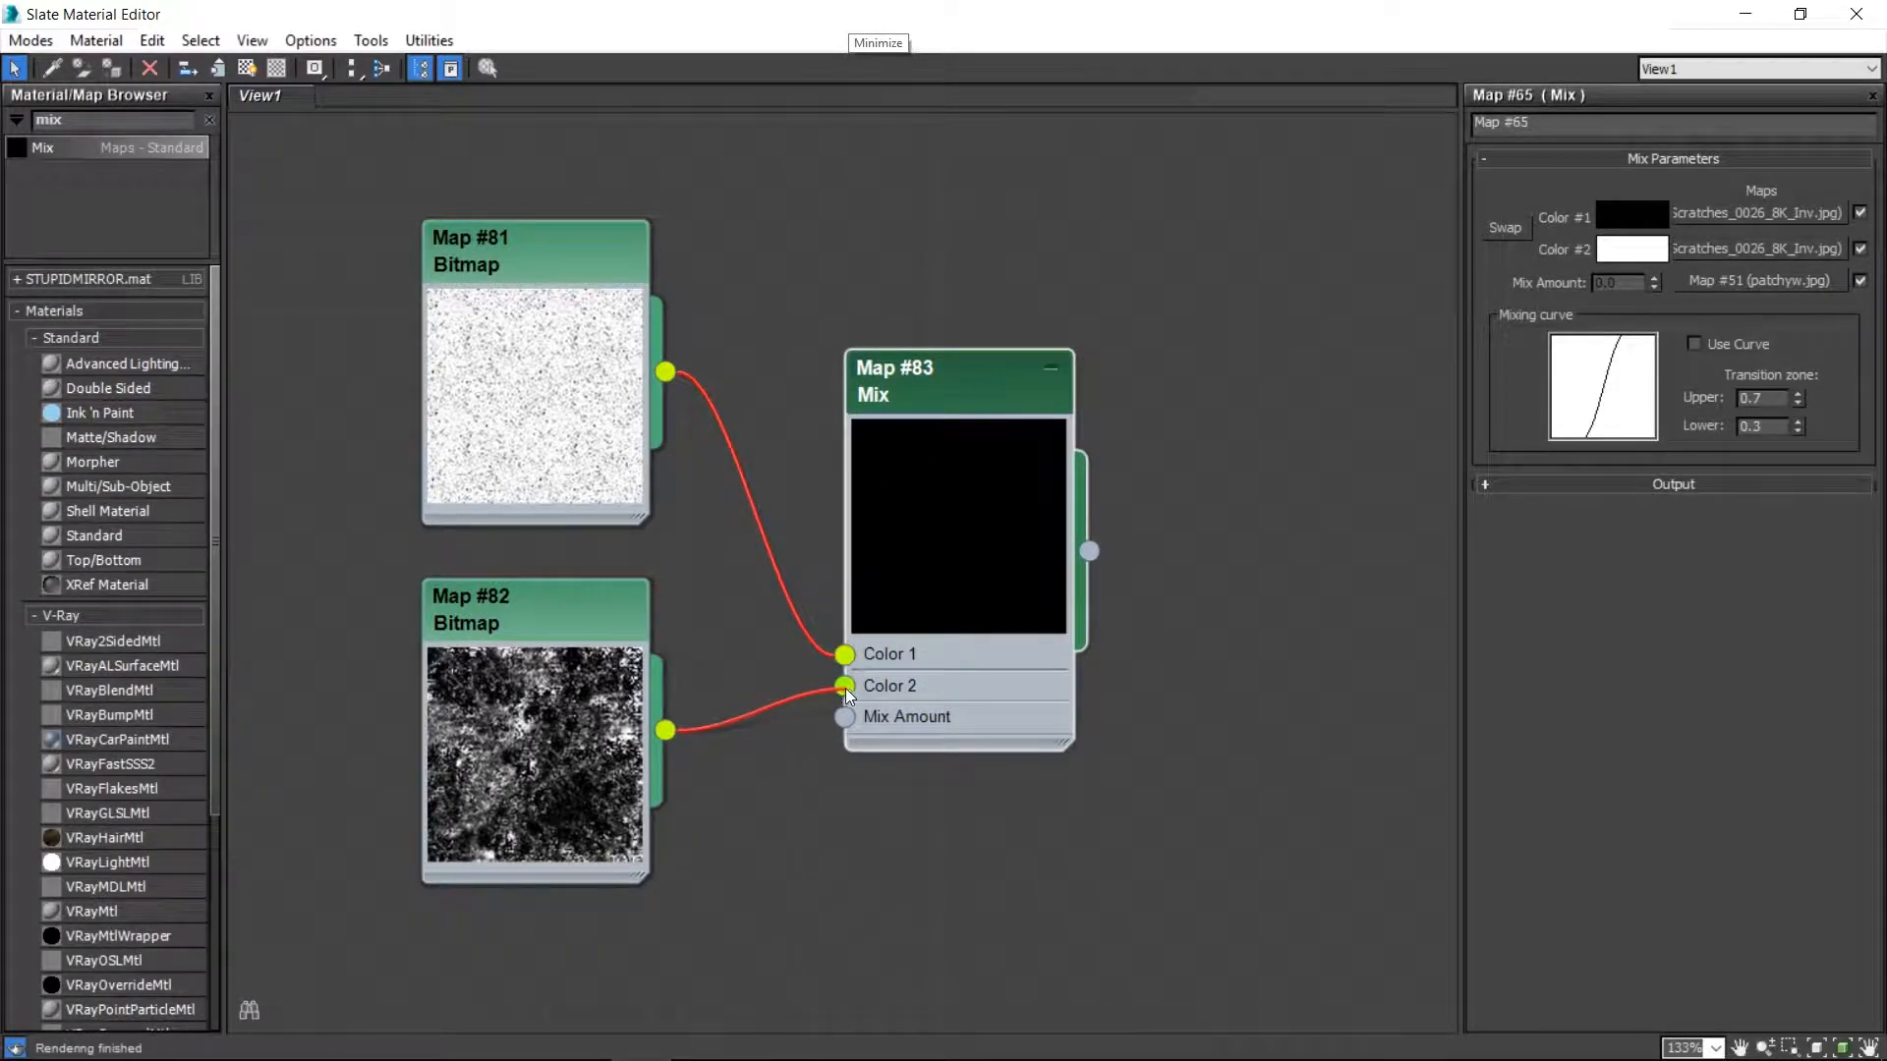
- Raise and lower the new Mix map's Mix Amount, ending at about 23
double_click(988, 383)
drag(1653, 284, 1638, 157)
drag(1636, 49, 1651, 246)
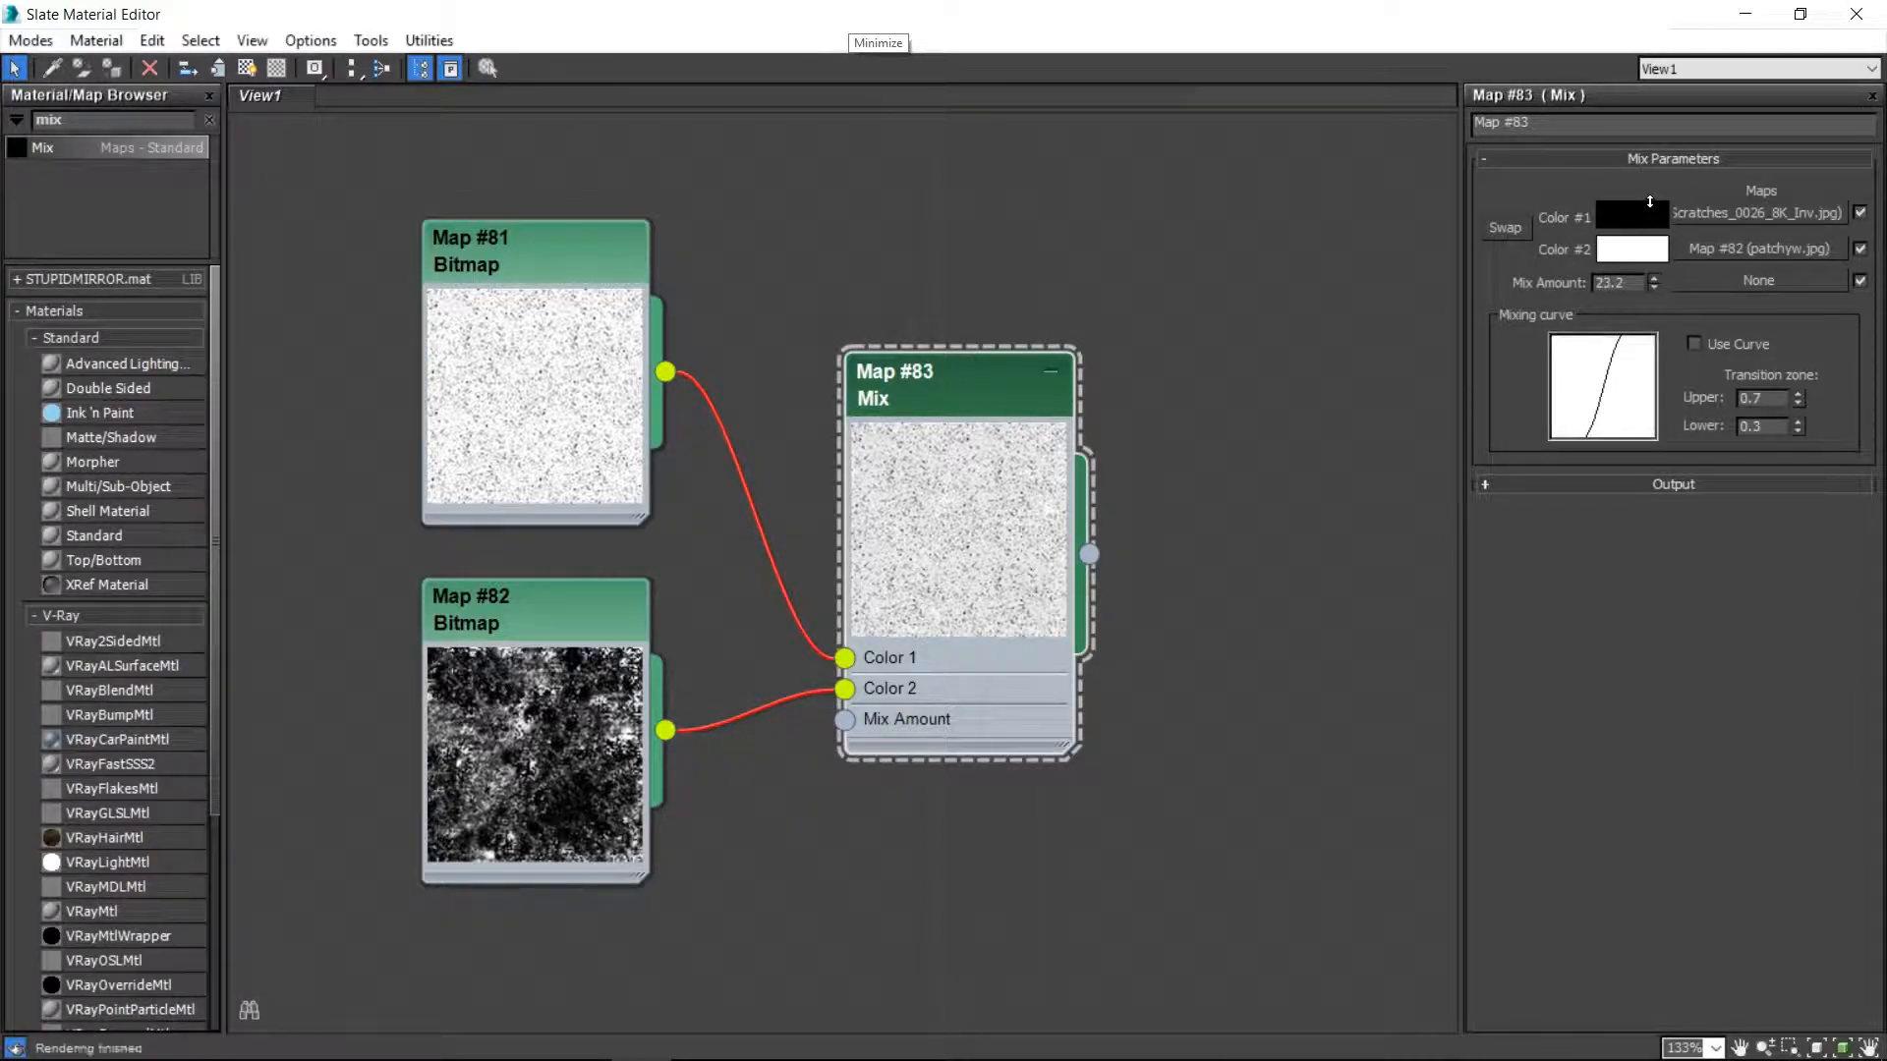
- Reconnect the patchyw.jpg copy from Color 2 to the Mix Amount input and move its node lower
drag(845, 688, 844, 719)
drag(528, 641, 494, 750)
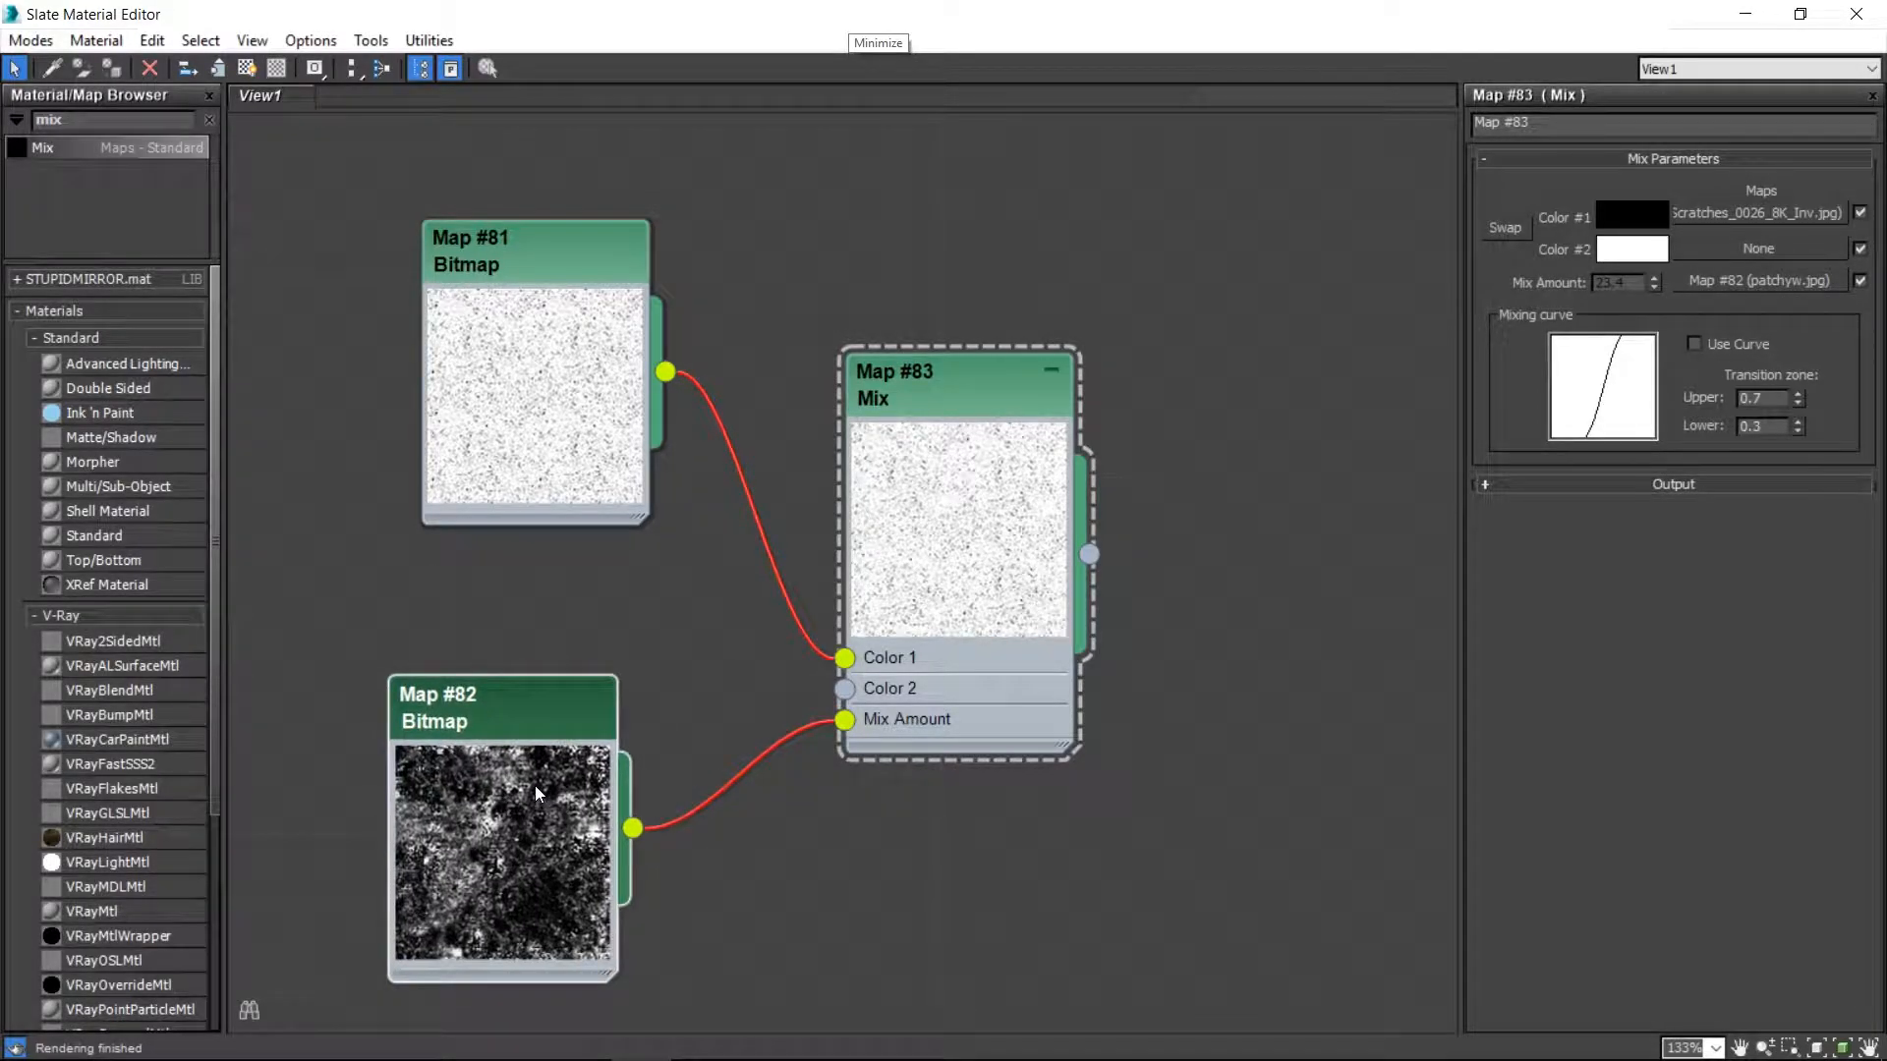
click(762, 361)
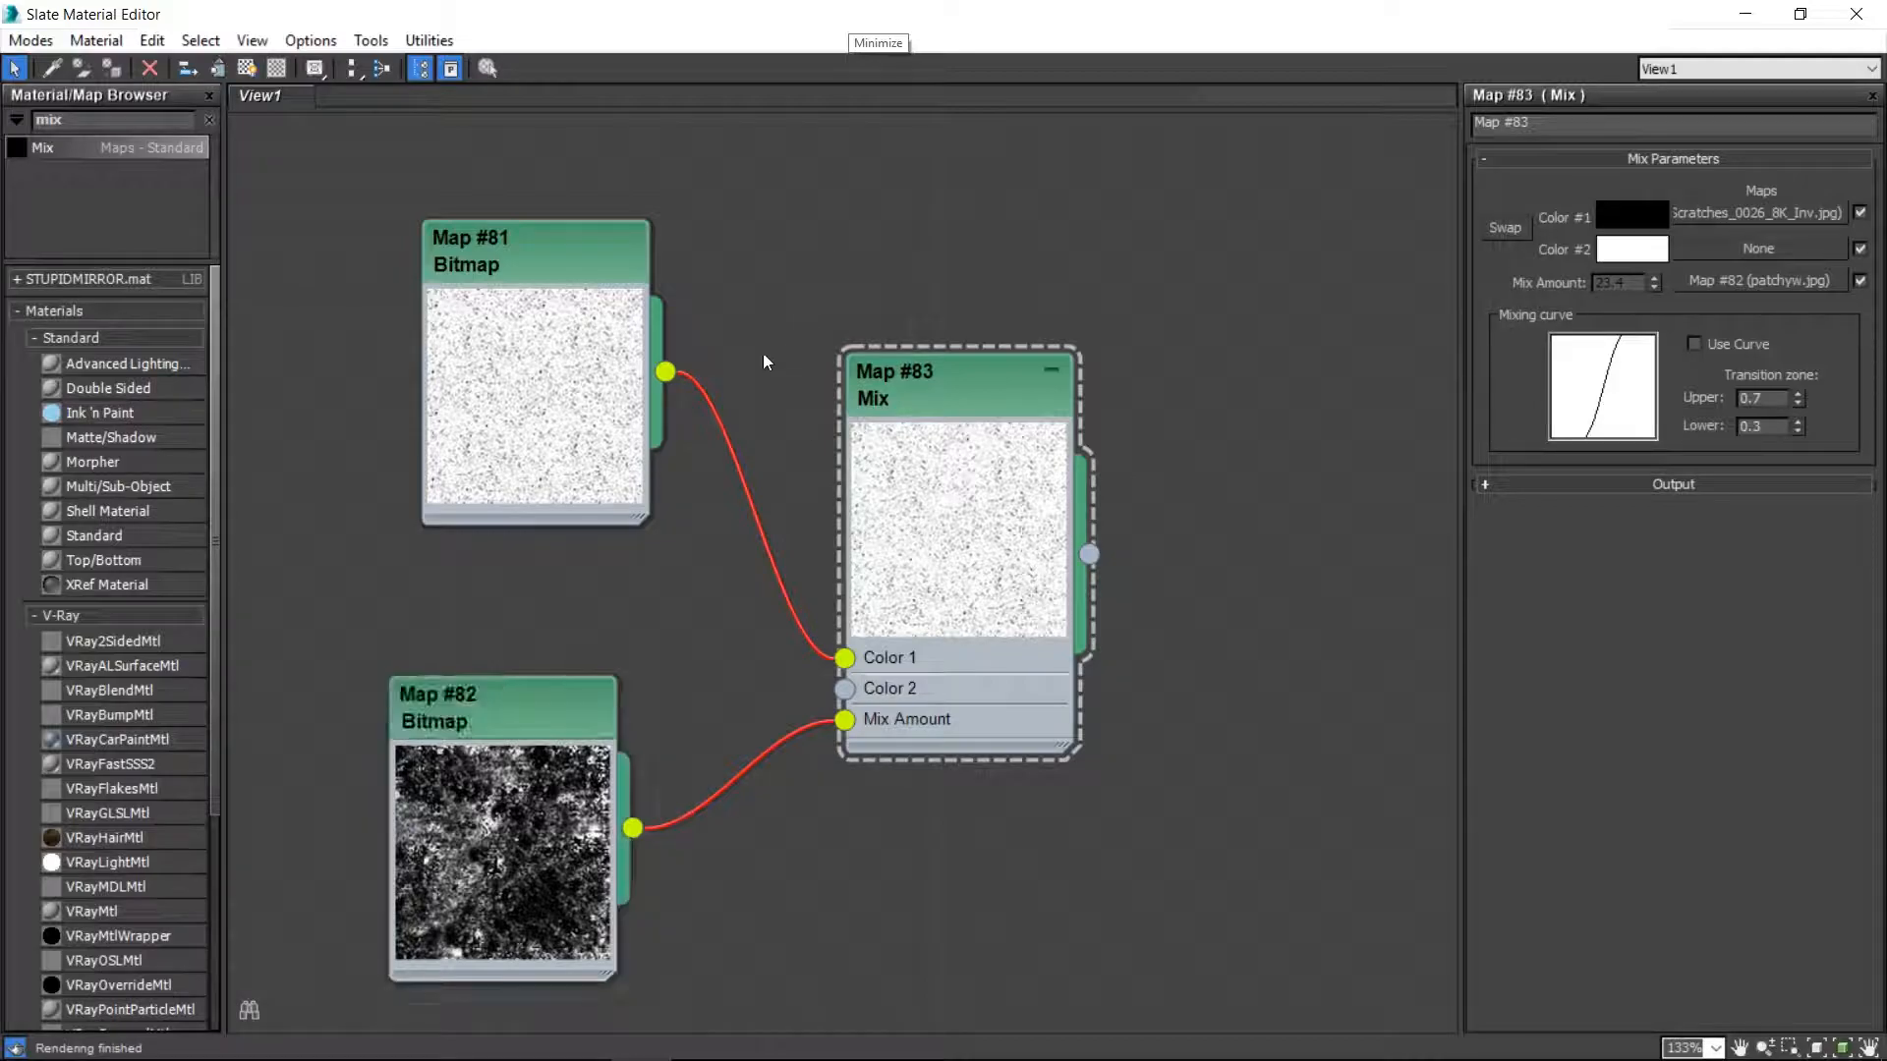
- Enlarge the patchyw.jpg copy's preview to examine its black and white areas, and move the node clear of the Mix
scroll(484, 825, up, 2)
double_click(488, 828)
double_click(466, 688)
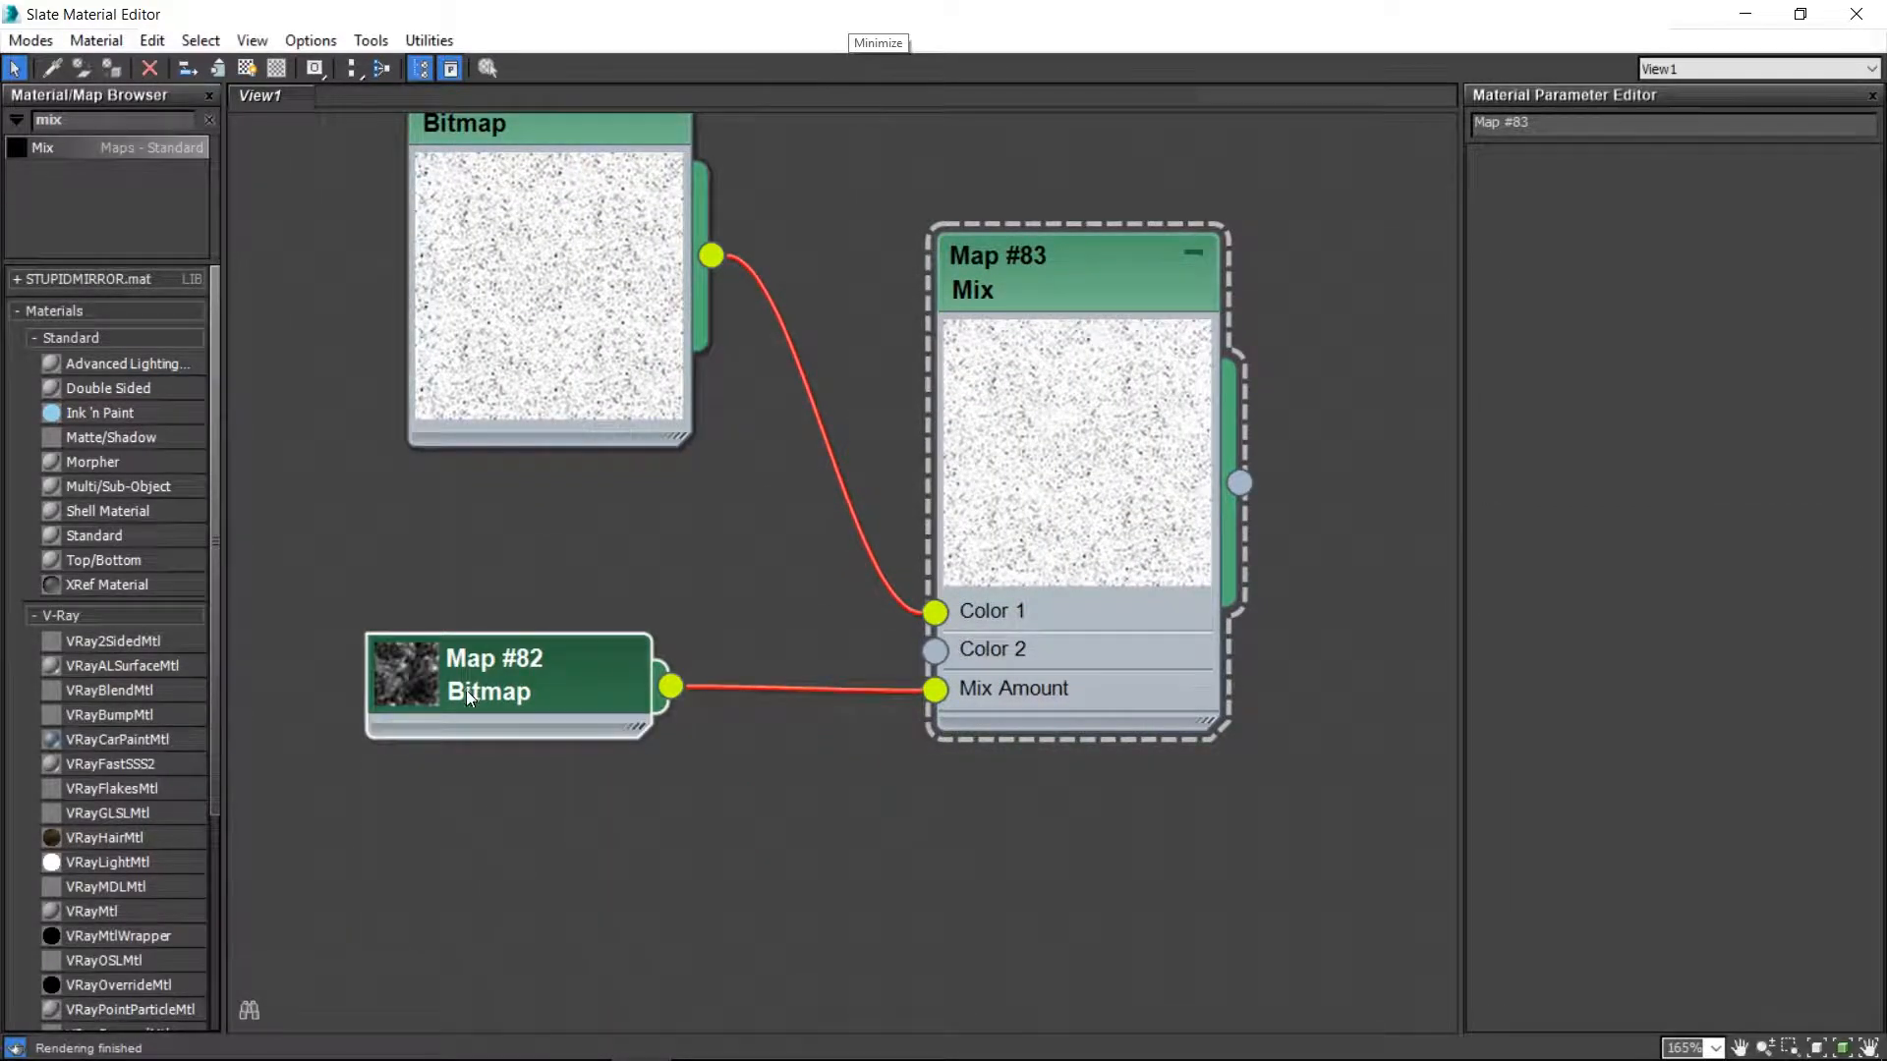
drag(647, 739, 1000, 863)
scroll(600, 632, down, 1)
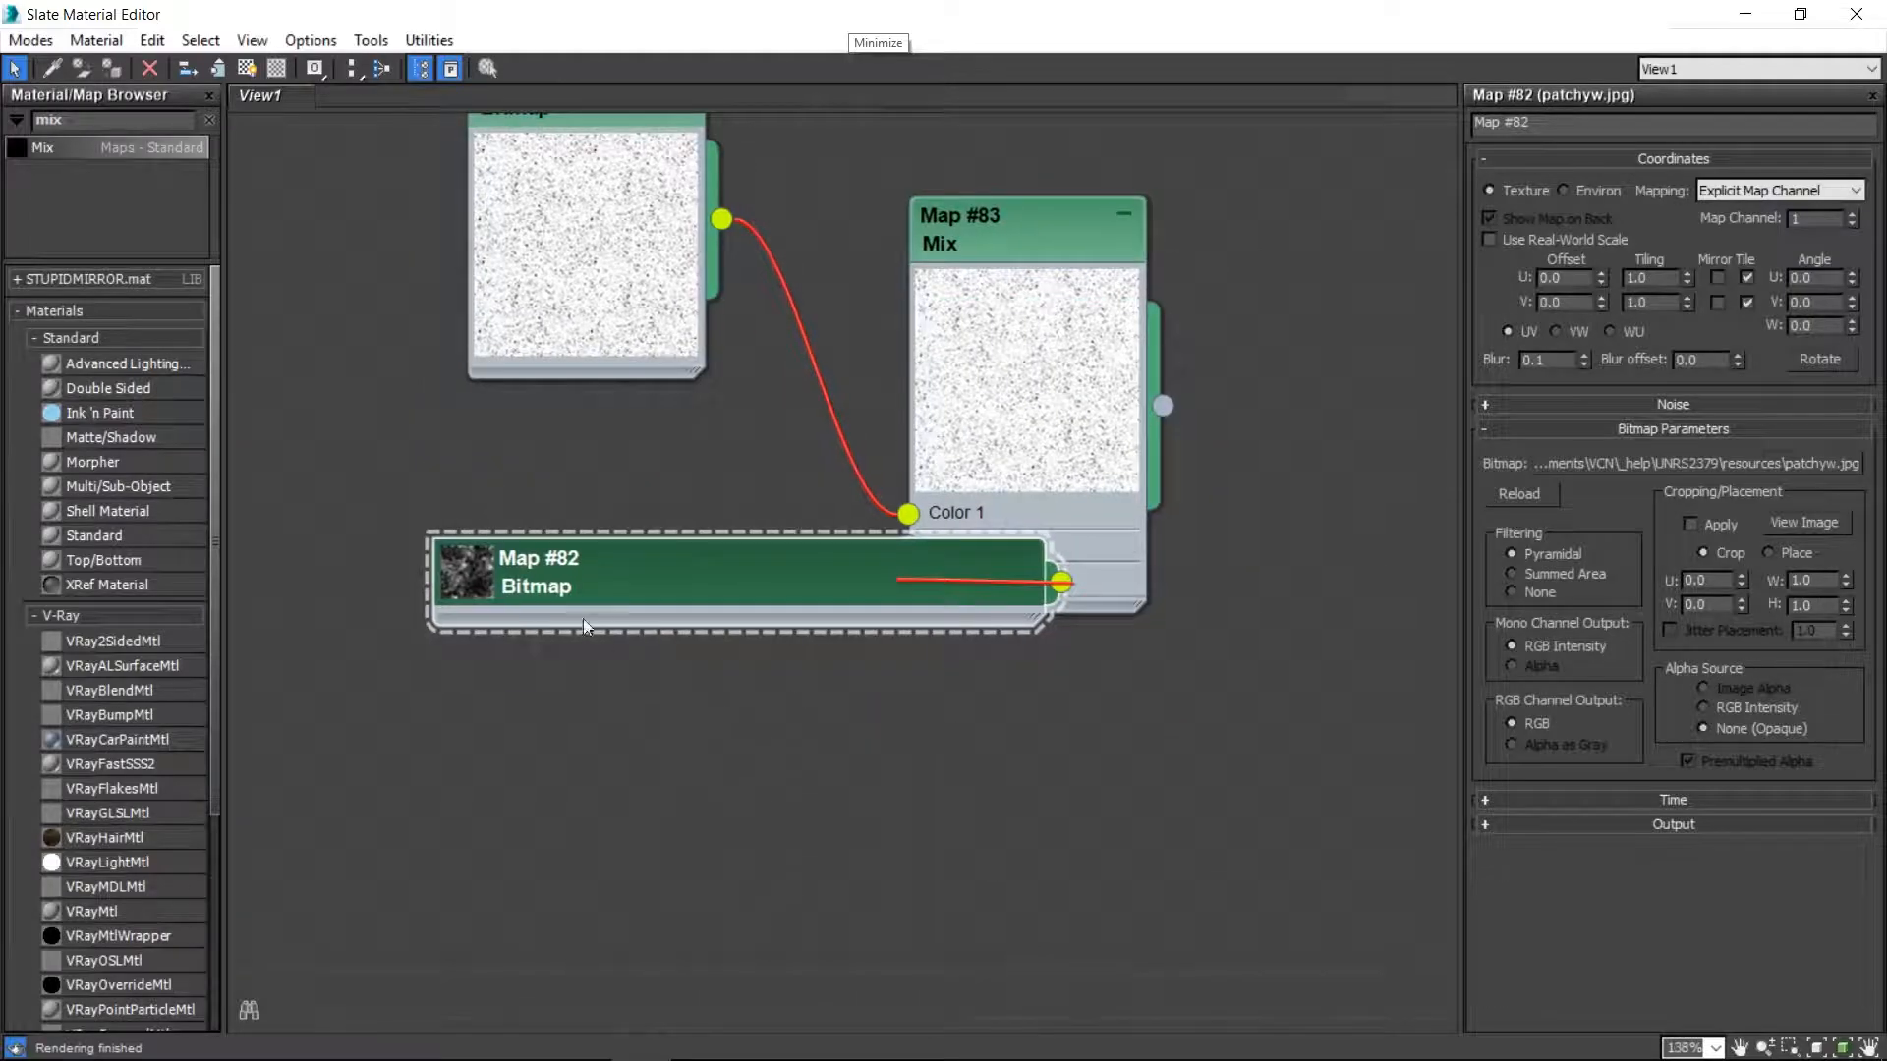
double_click(456, 575)
scroll(688, 511, up, 2)
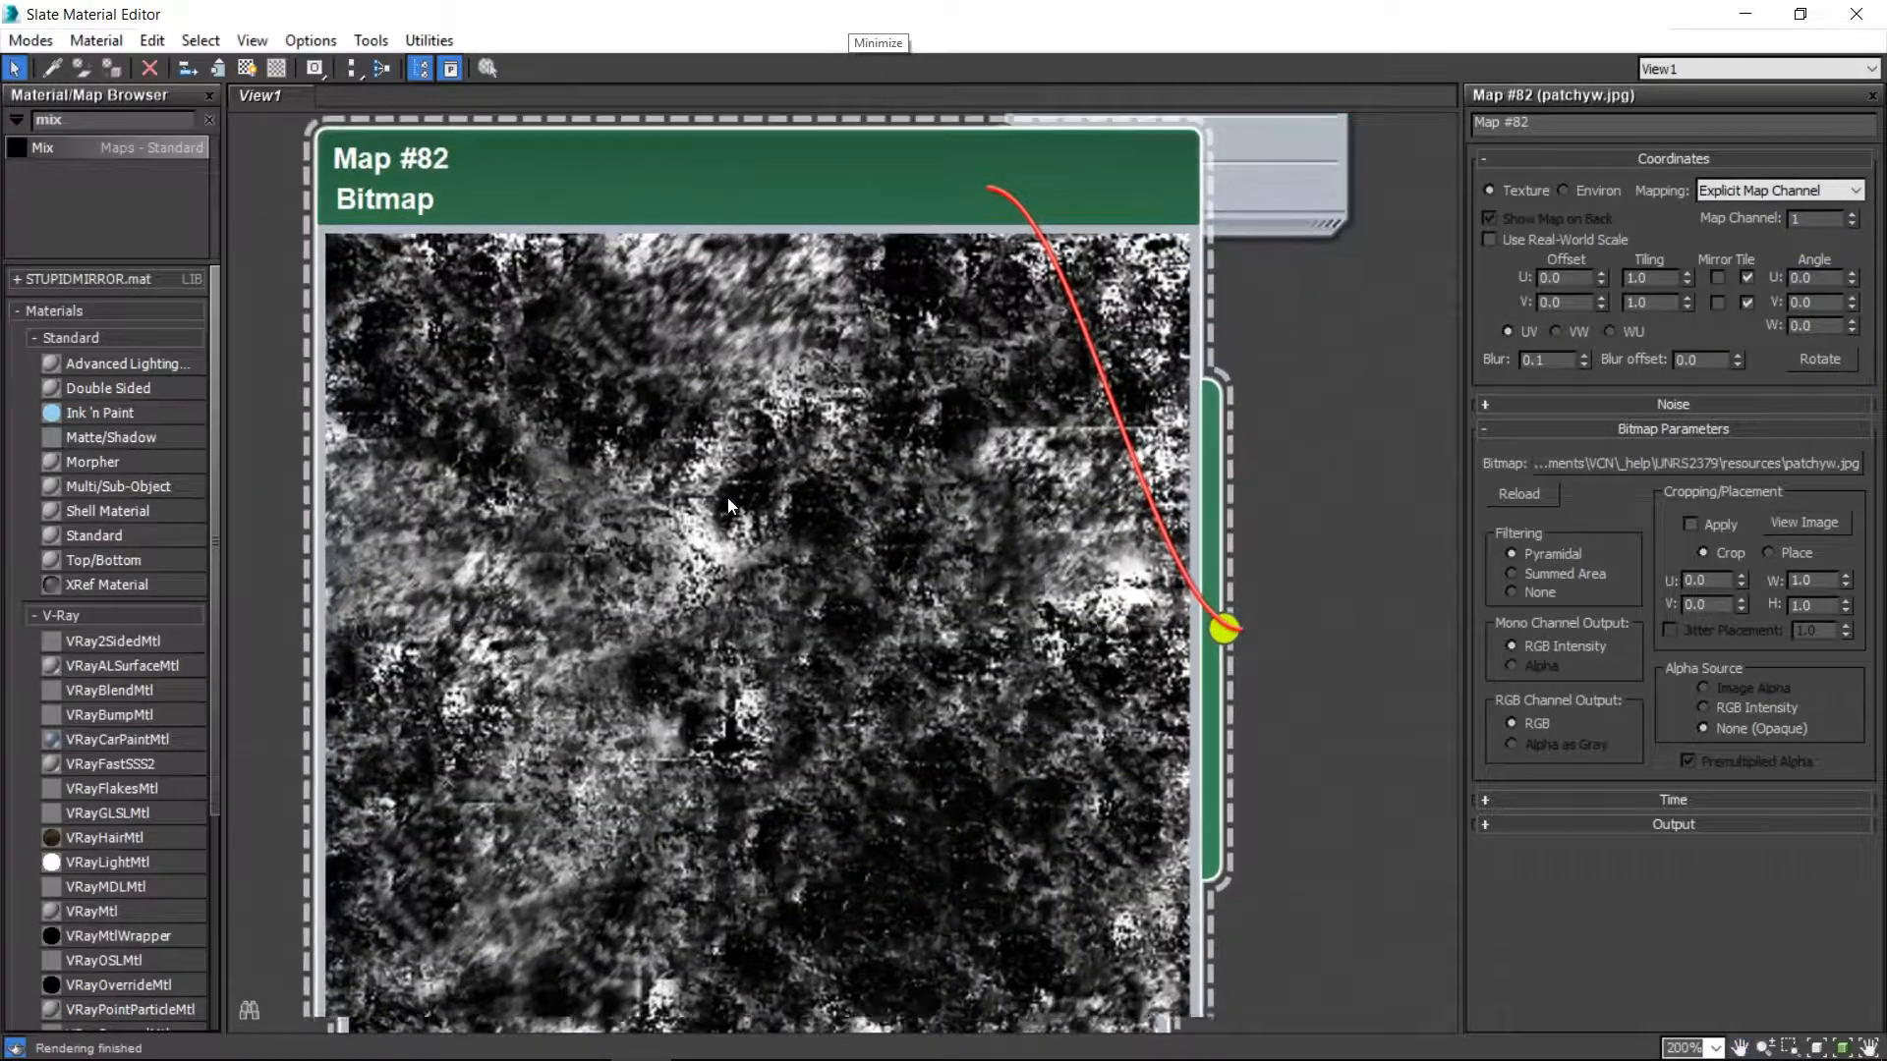
scroll(703, 551, down, 2)
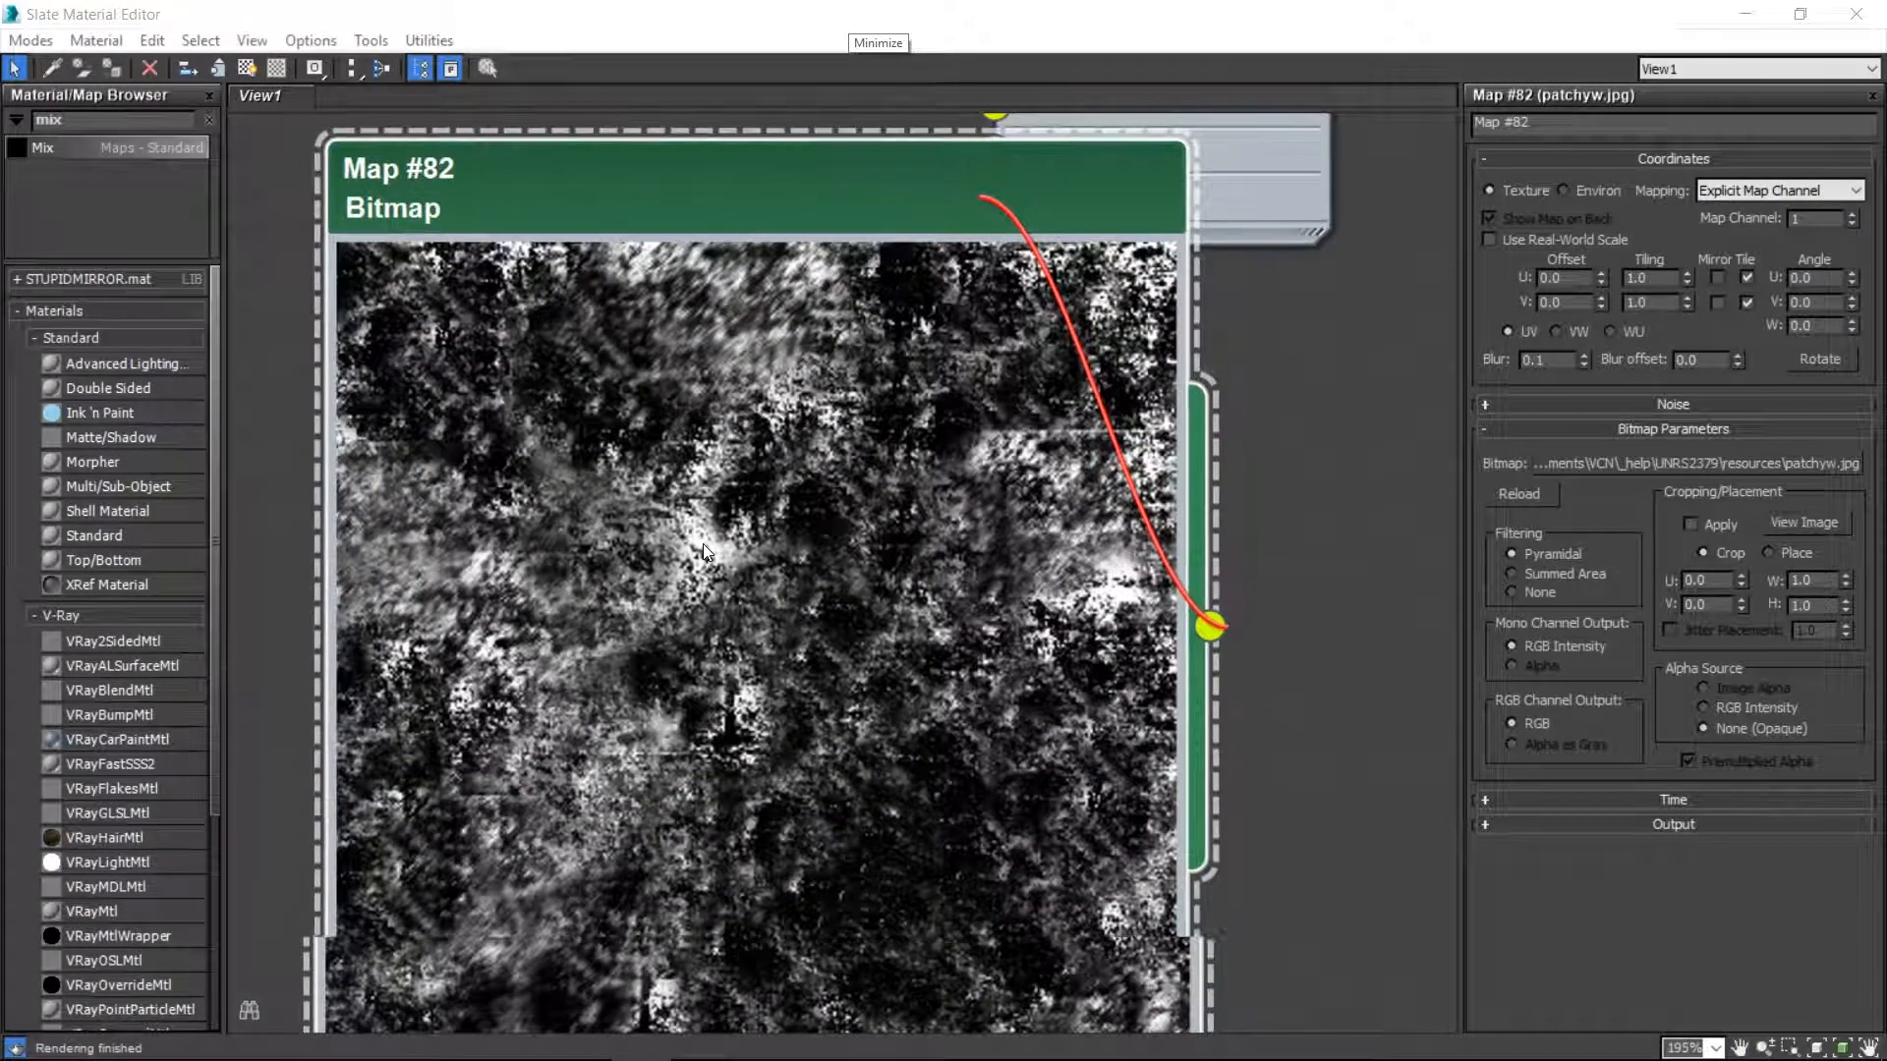
middle_drag(789, 275, 676, 388)
drag(676, 388, 345, 454)
middle_drag(345, 454, 514, 607)
- Delete the new Mix map's Color 1 connection and connect the scratches bitmap to Color 2 instead
click(1071, 192)
click(934, 447)
key(Delete)
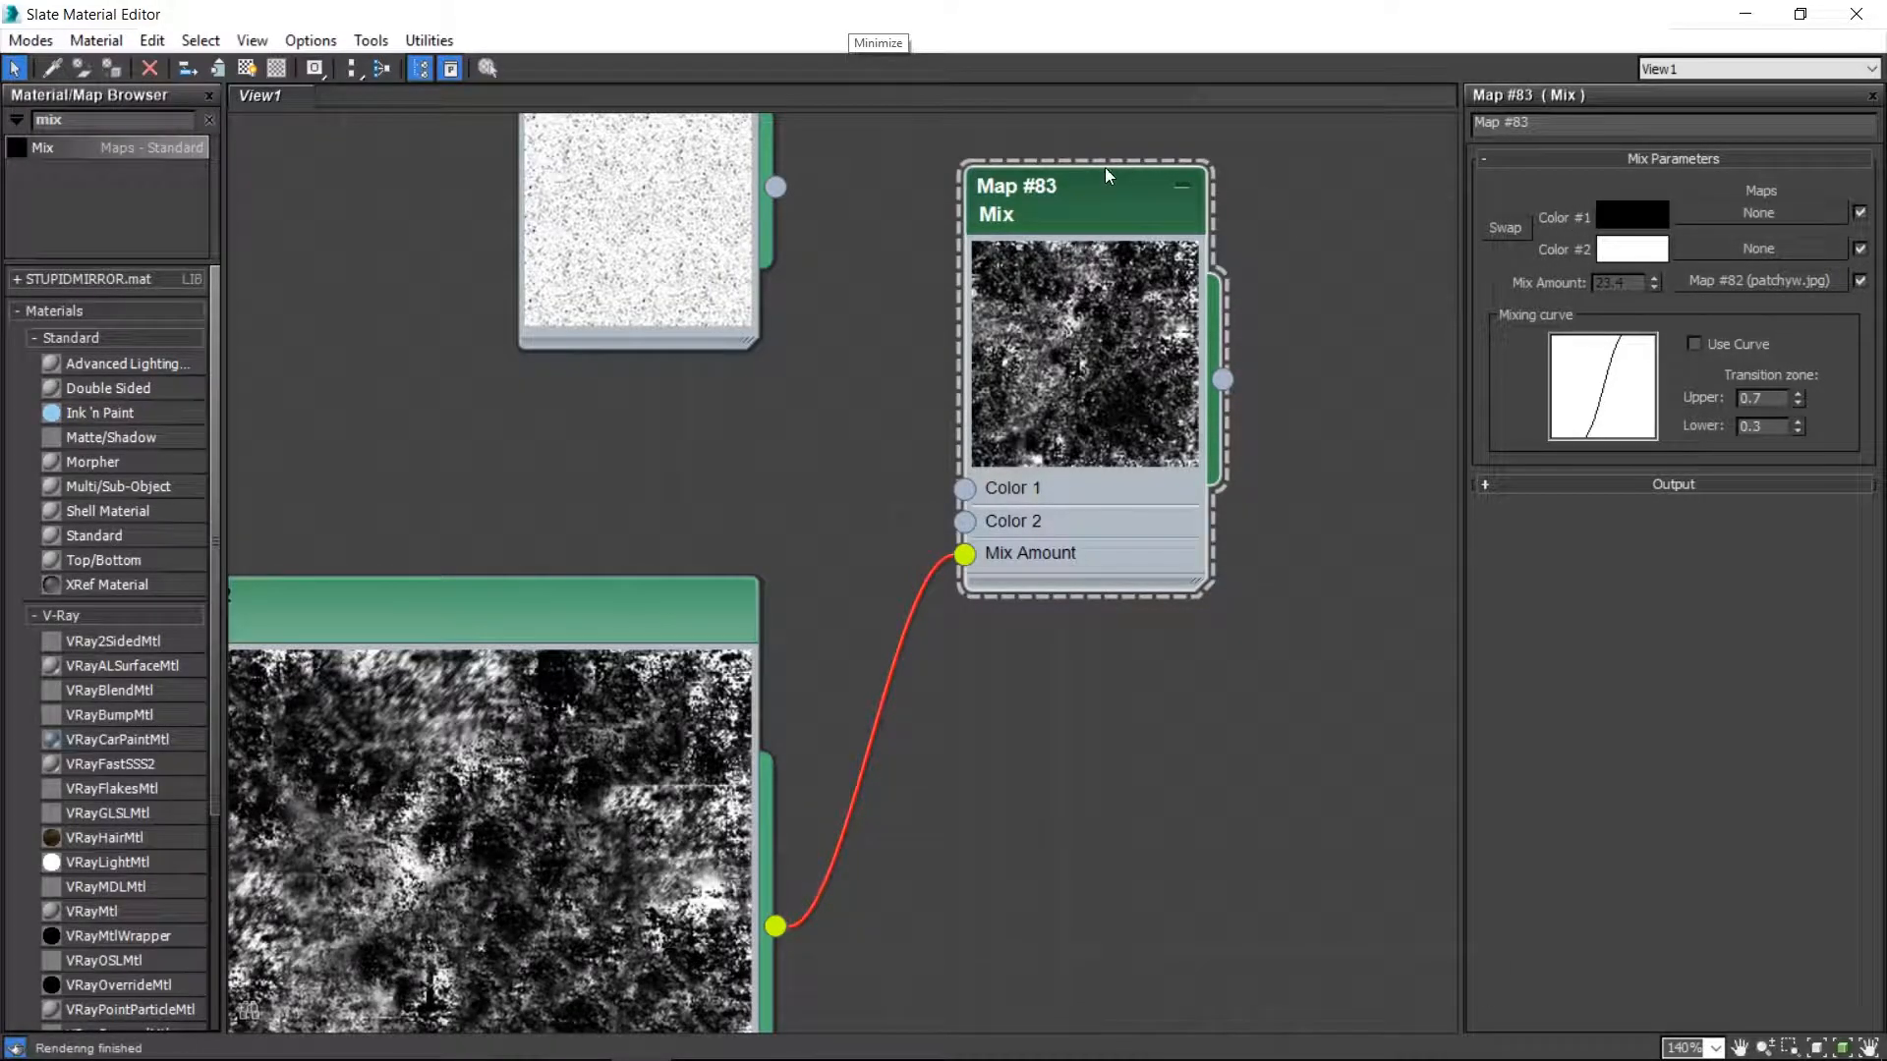
drag(775, 187, 964, 522)
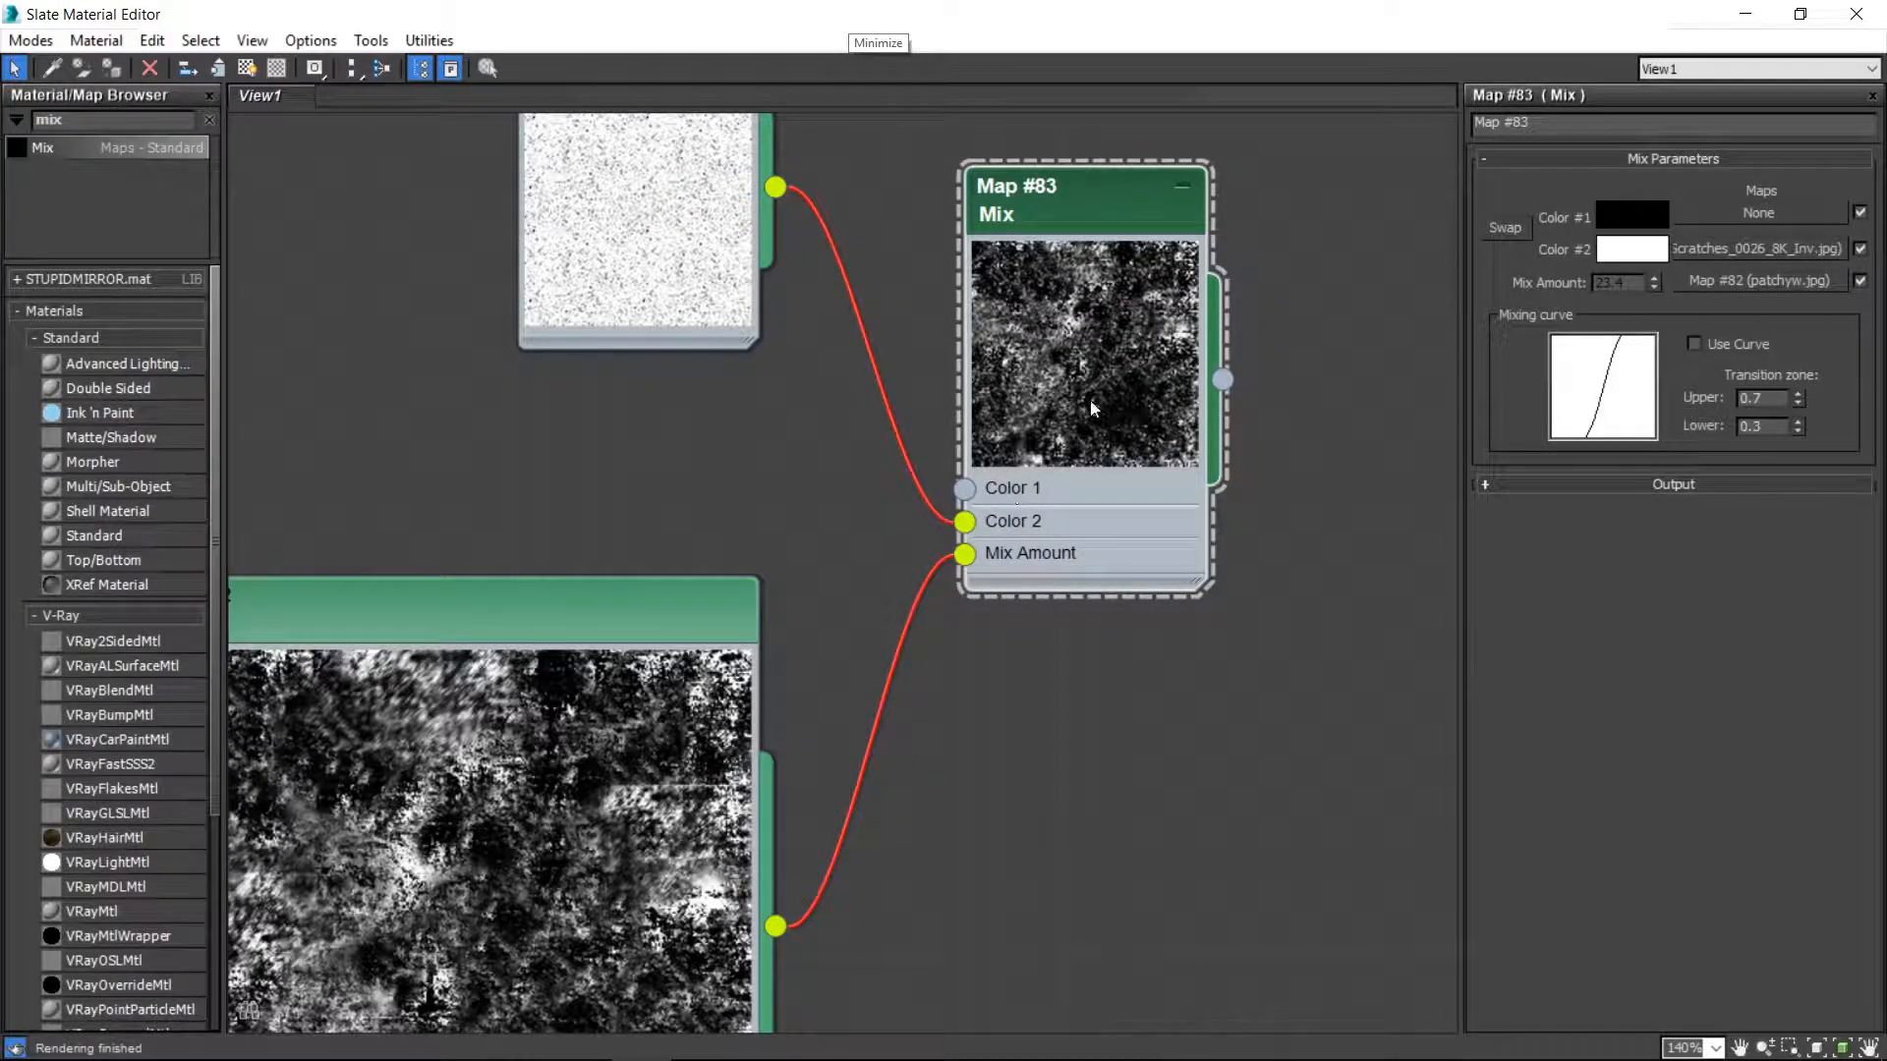
scroll(1061, 295, up, 2)
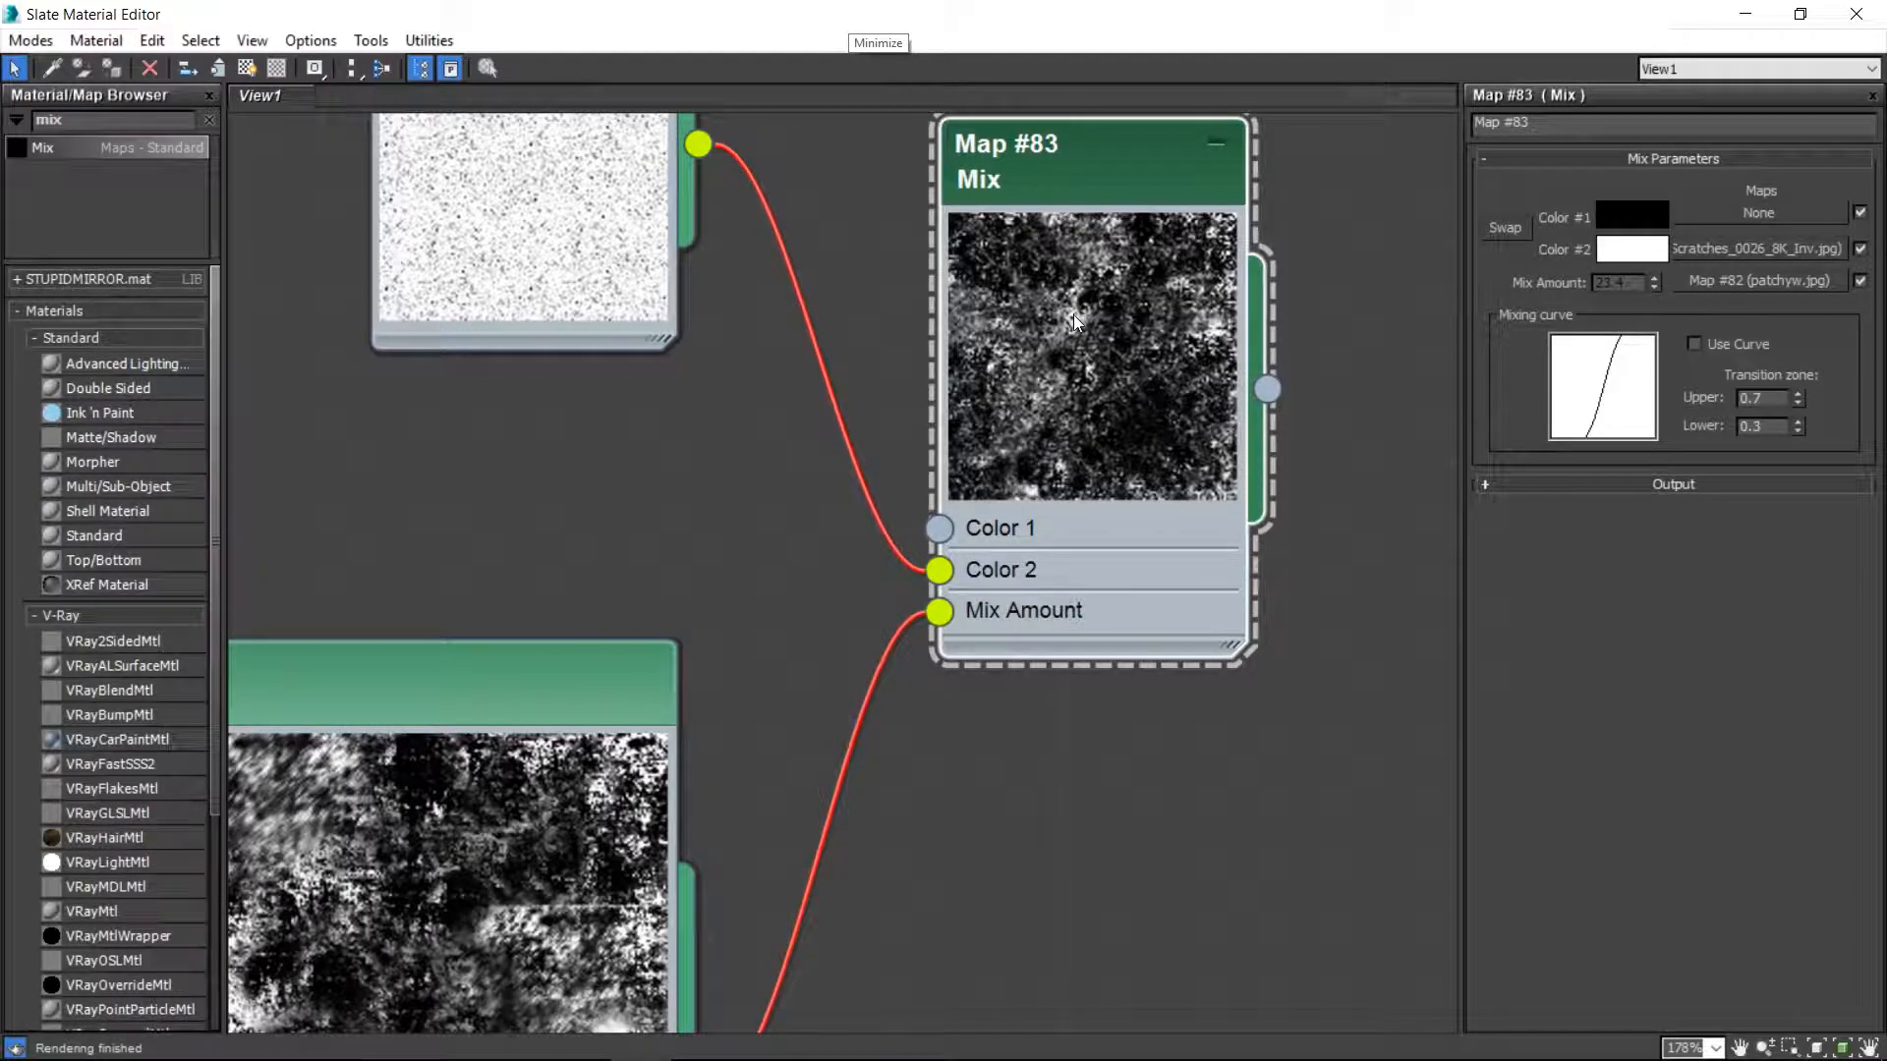
- Enlarge the new Mix map's preview to examine the scratch pattern blended through the patchy mask
drag(1209, 672, 1606, 1056)
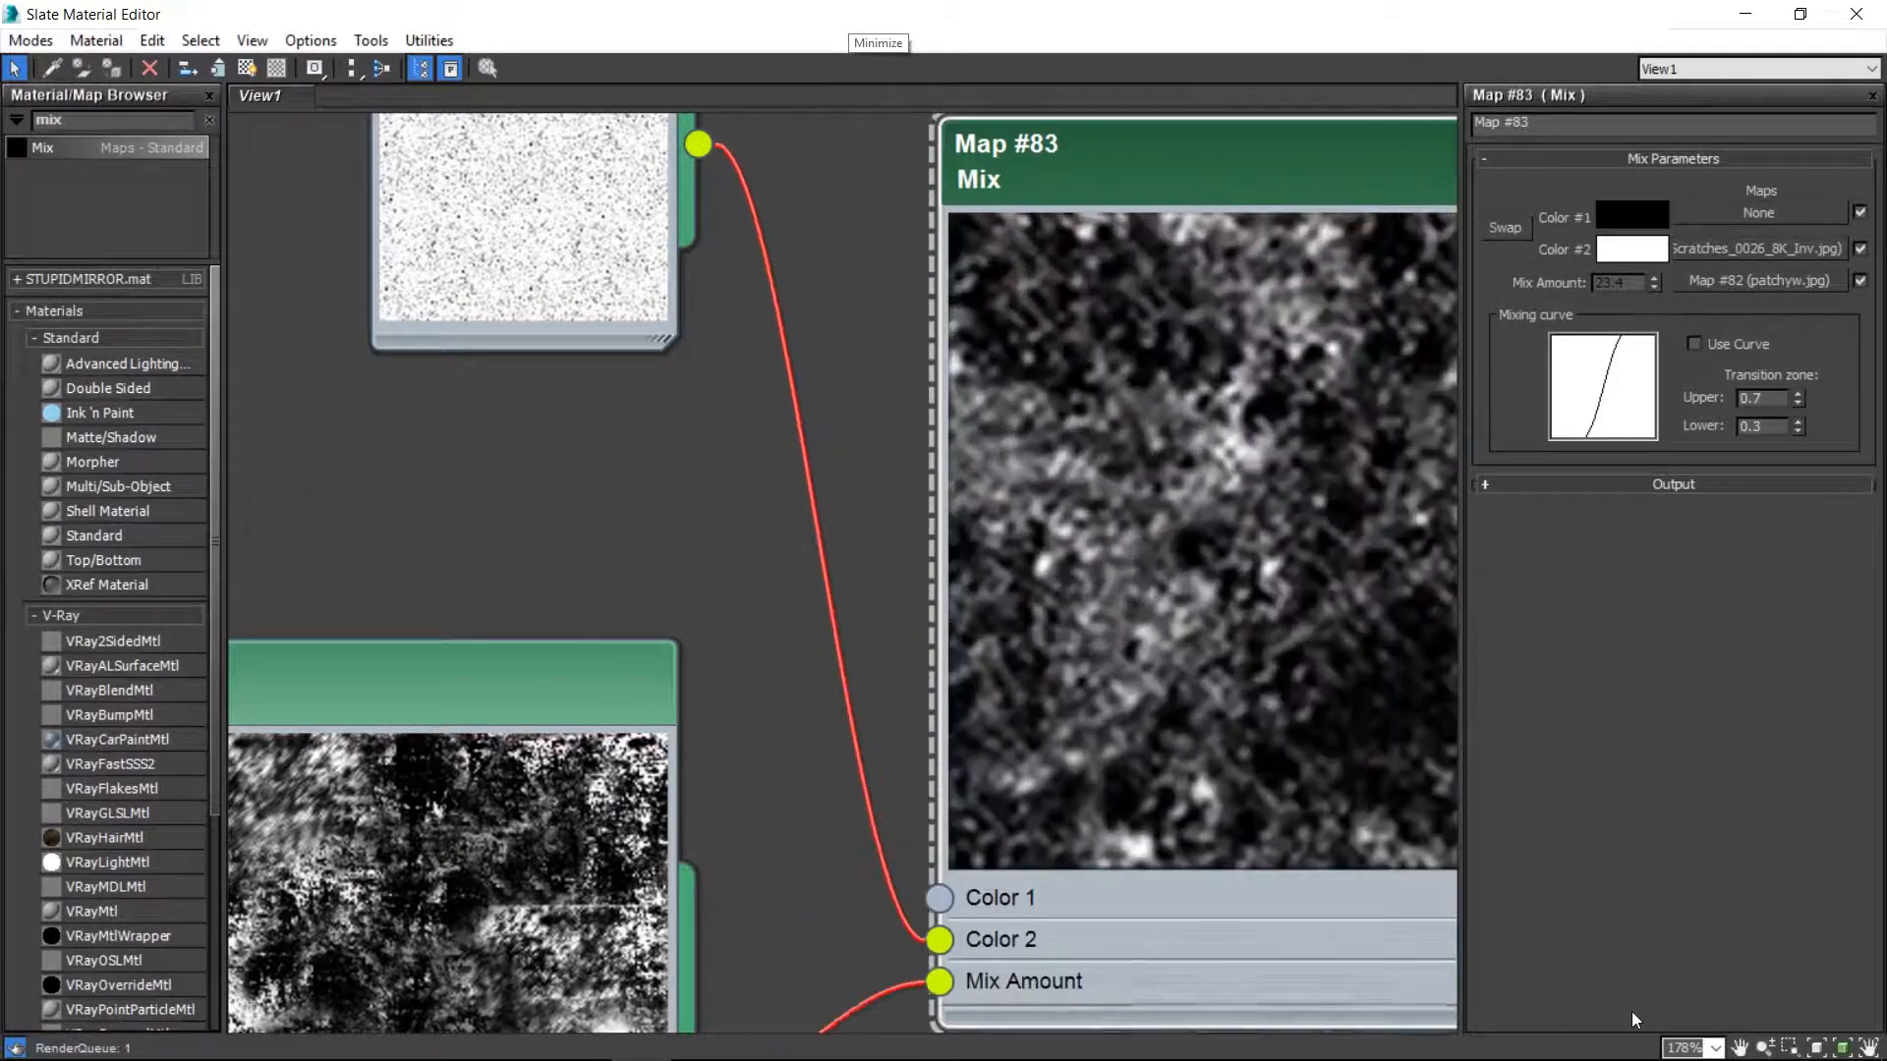
middle_drag(1009, 788, 734, 743)
scroll(735, 743, down, 2)
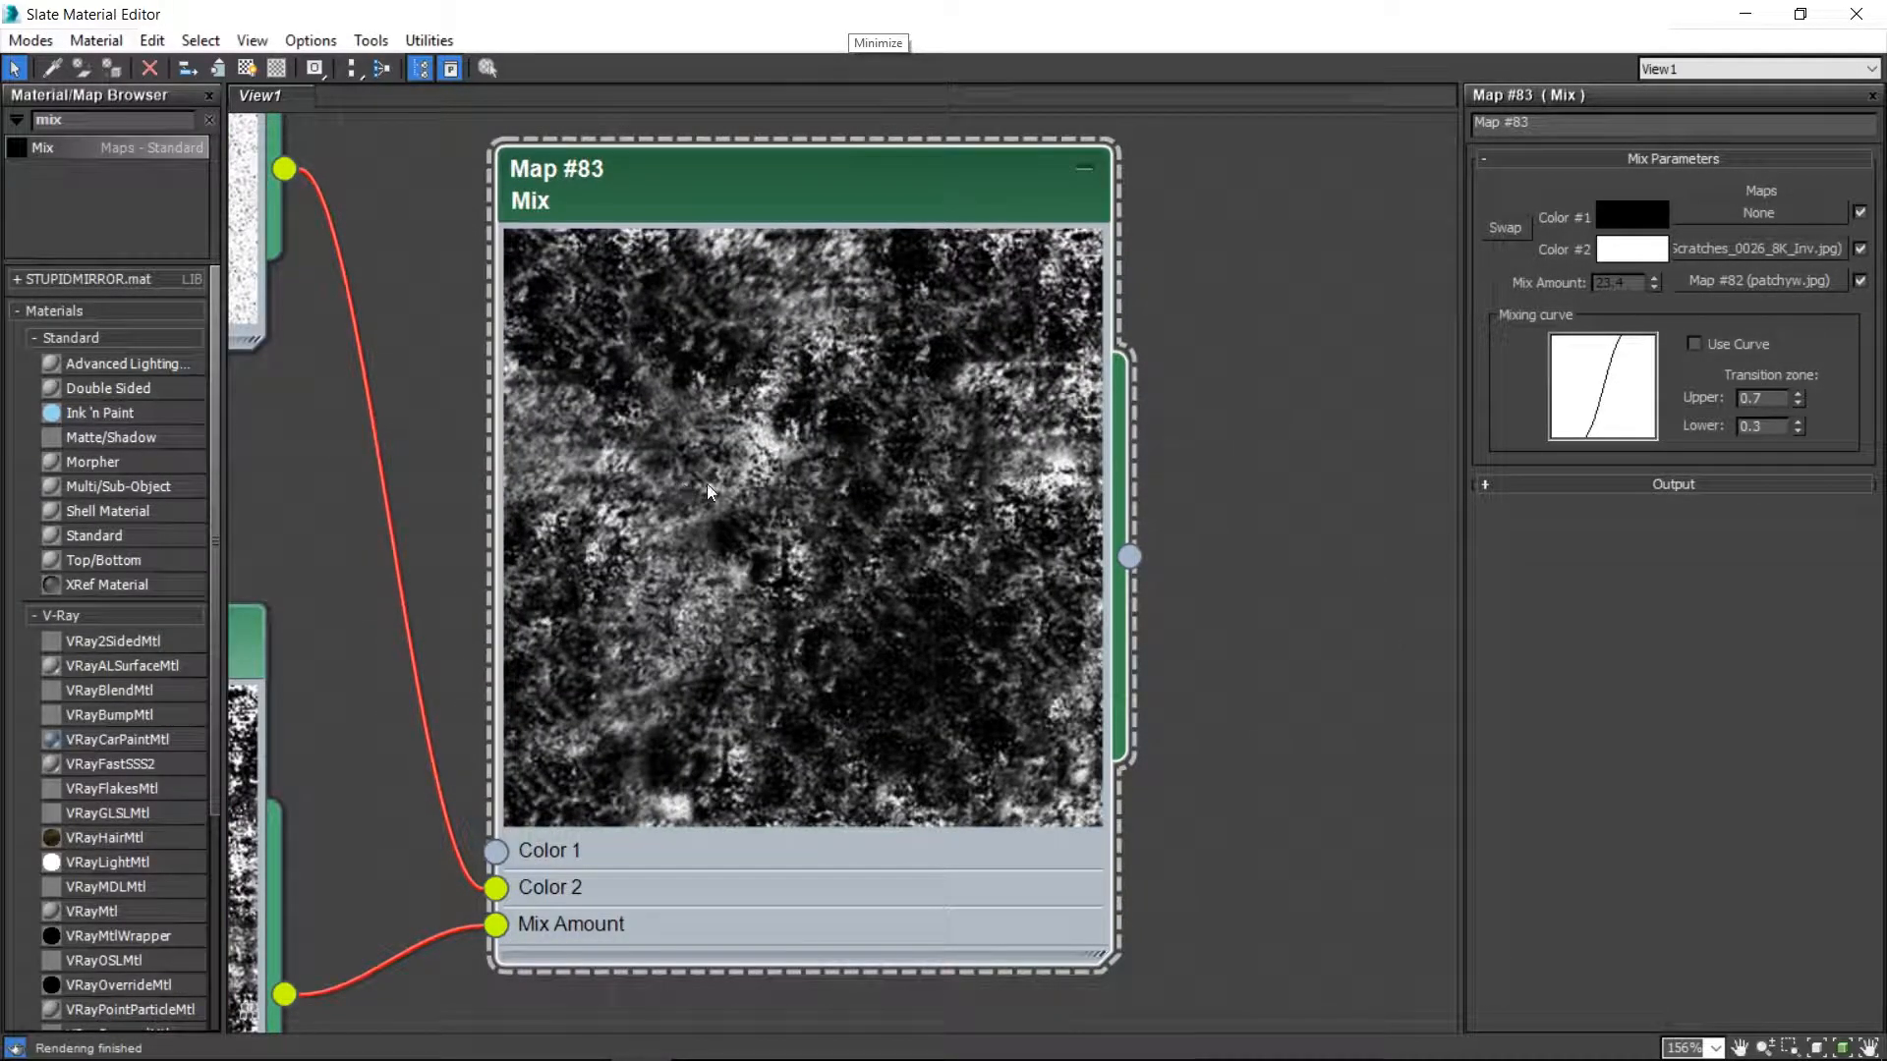
scroll(854, 522, down, 2)
middle_drag(438, 495, 685, 508)
- Move the patchyw.jpg copy lower, enlarge the scratches bitmap's preview, and place it between the mask and the Mix map
drag(551, 614, 519, 887)
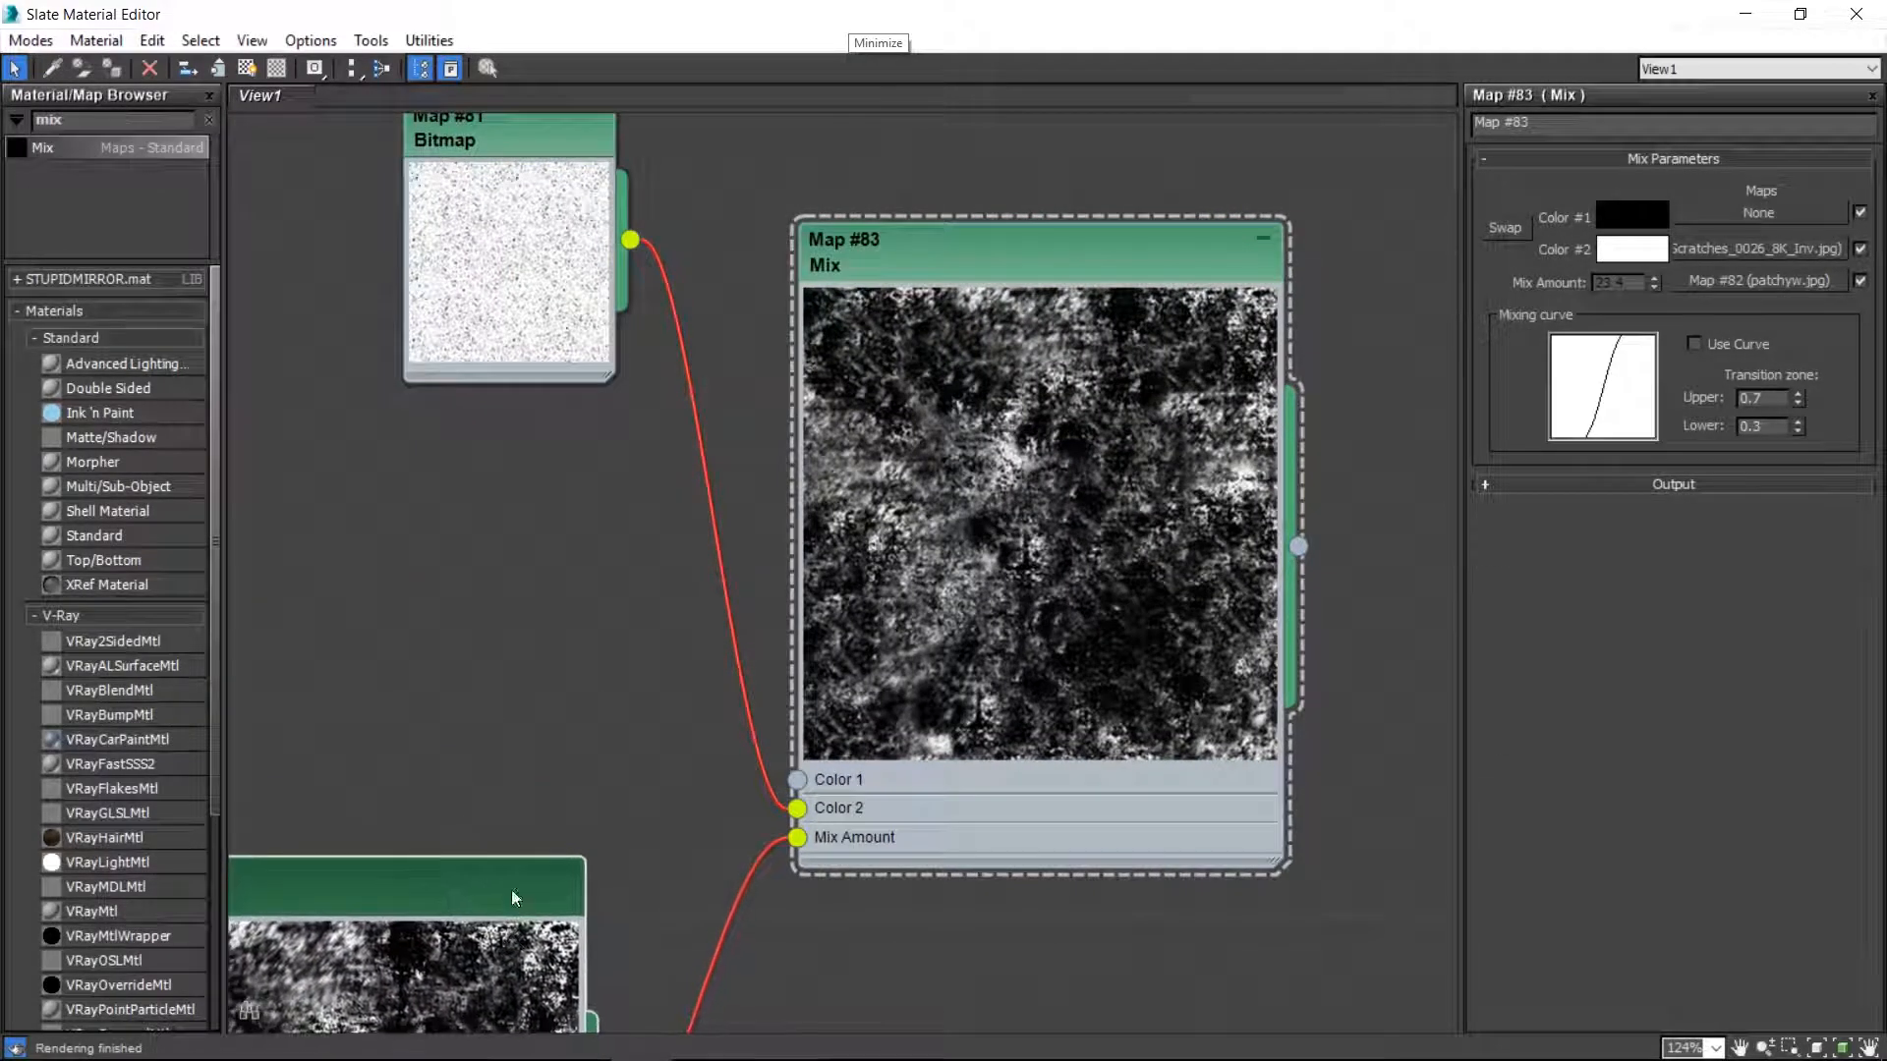
drag(550, 143, 336, 204)
drag(396, 438, 611, 650)
drag(470, 181, 442, 338)
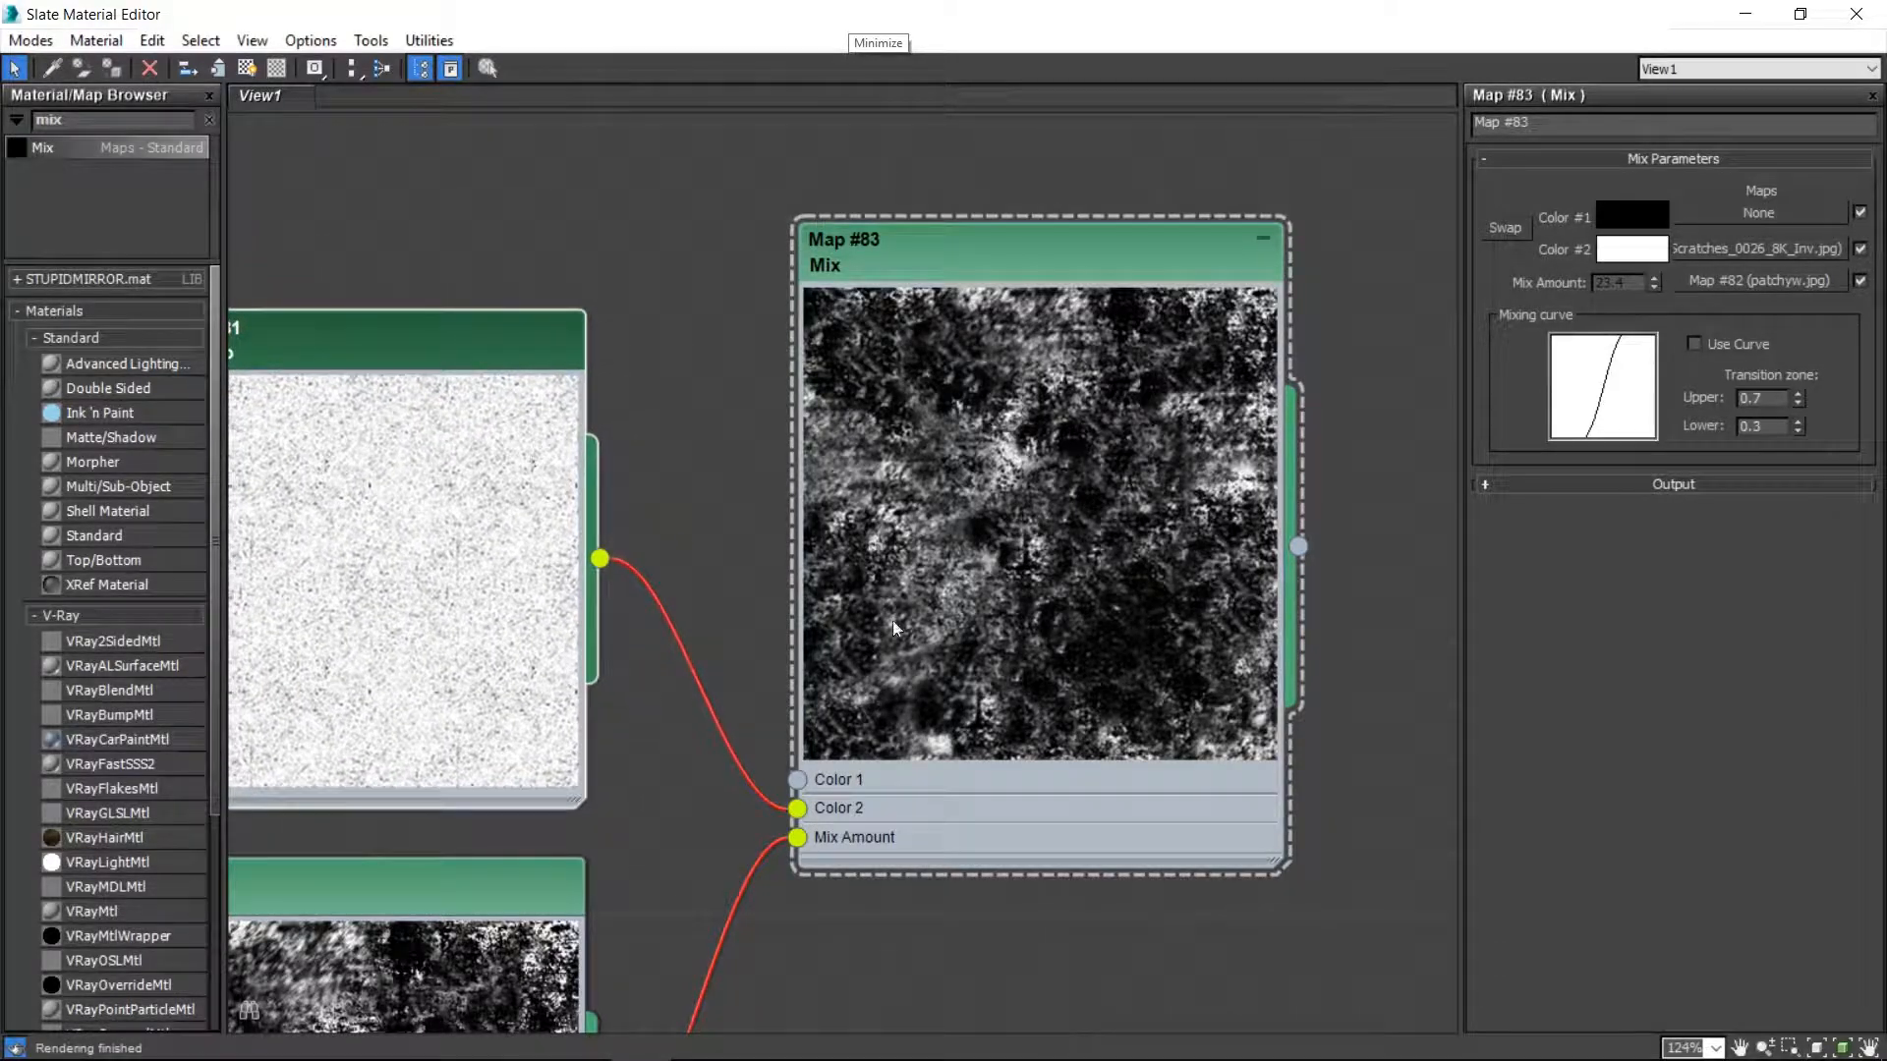
- Look through the other material trees for another texture to blend, opening a larger preview of one dark bitmap
scroll(962, 660, down, 6)
scroll(961, 661, down, 1)
middle_drag(1079, 419, 958, 846)
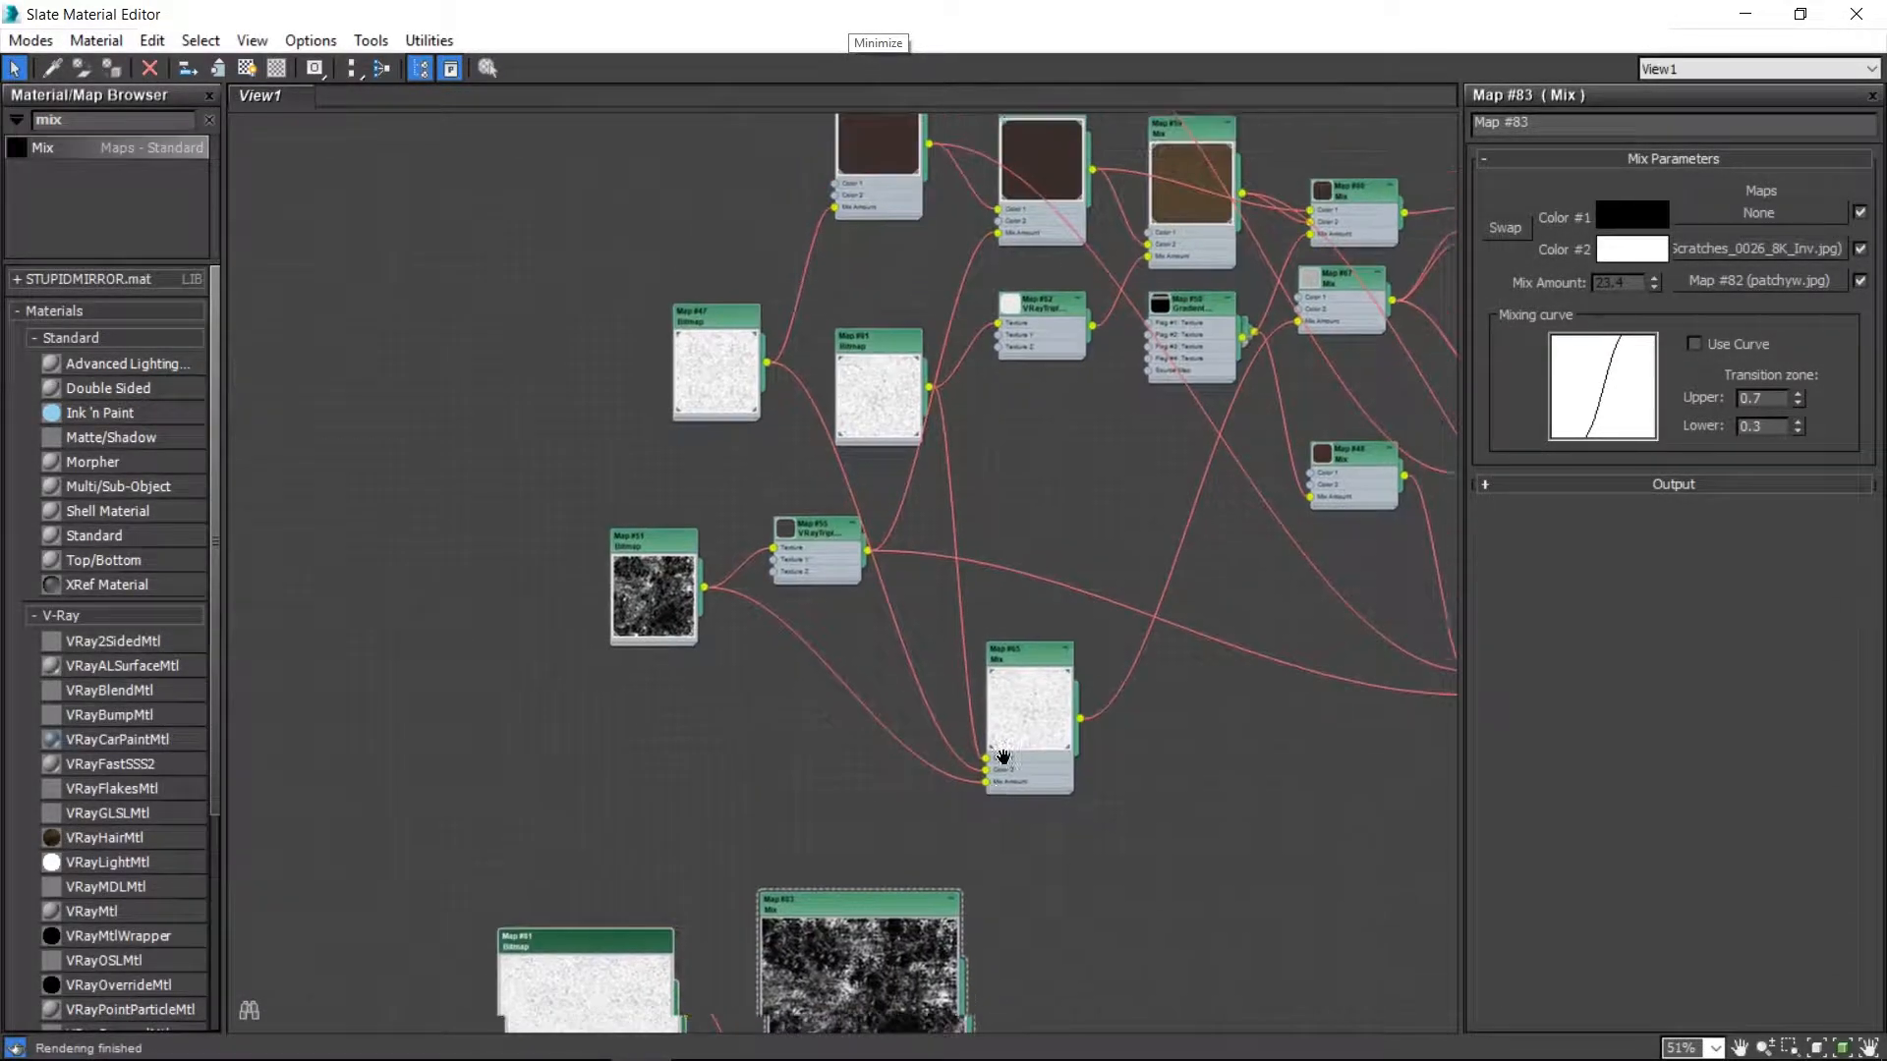
middle_drag(1169, 559, 419, 170)
middle_drag(1121, 652, 991, 412)
scroll(992, 412, down, 8)
scroll(992, 412, down, 8)
scroll(812, 687, up, 10)
middle_drag(1229, 610, 364, 388)
middle_drag(739, 238, 772, 686)
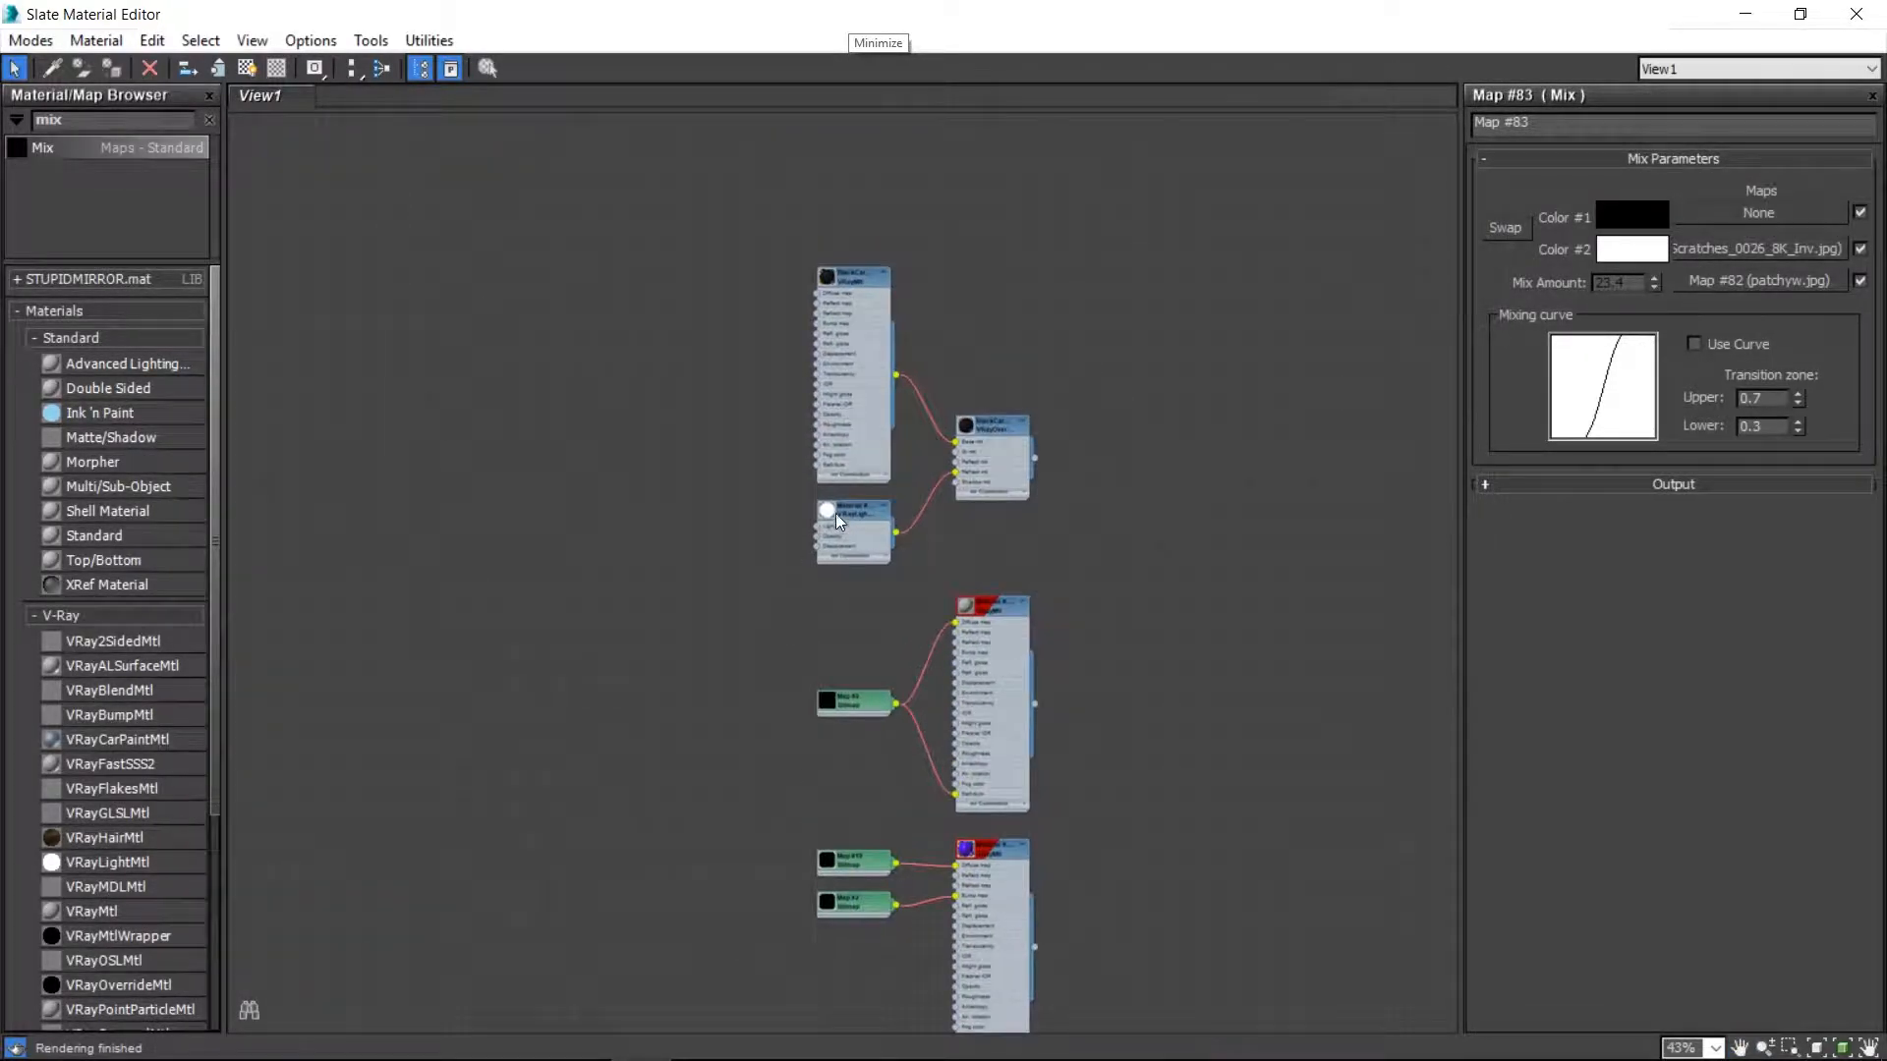
scroll(835, 518, up, 4)
scroll(1006, 245, down, 4)
scroll(1001, 251, down, 1)
middle_drag(983, 270, 542, 1015)
middle_drag(796, 500, 1251, 502)
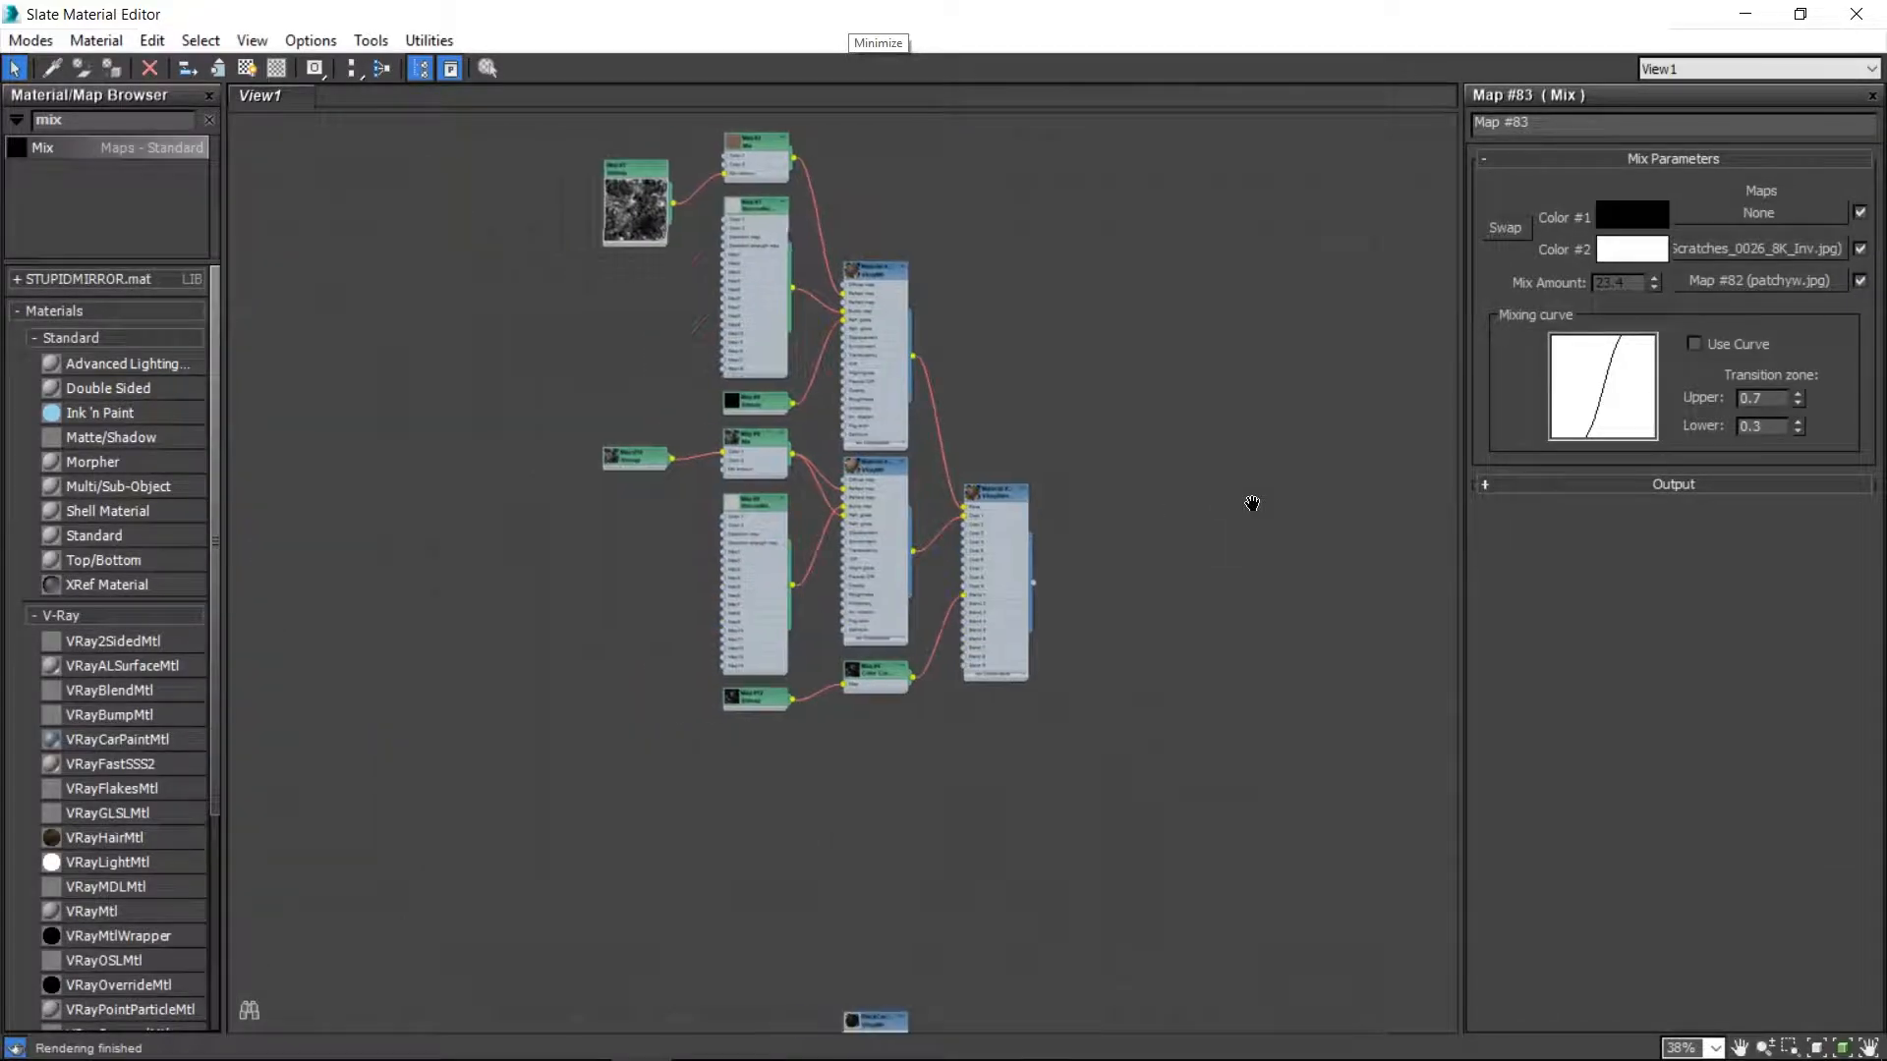
double_click(756, 701)
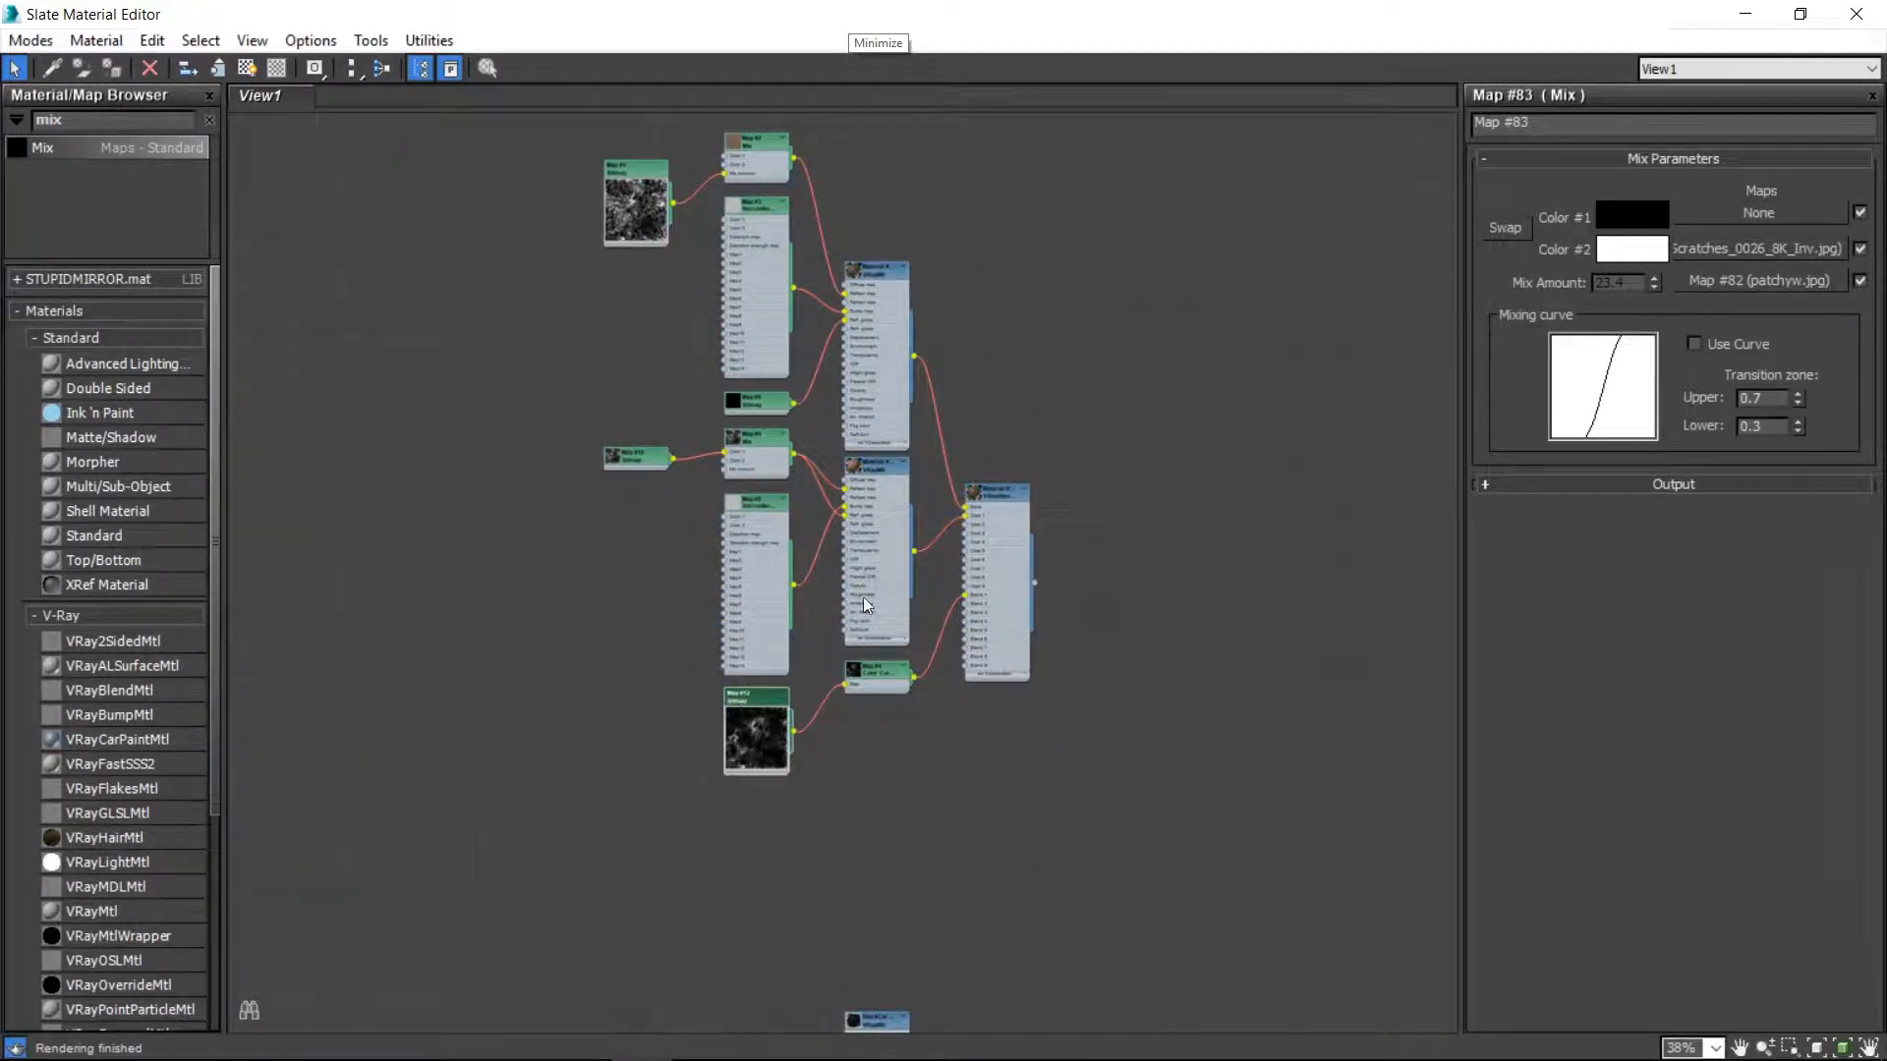
- Copy the dark streaked scratches bitmap from the neighbouring material tree to a spot above the new Mix map's bitmaps
scroll(884, 550, down, 5)
scroll(947, 459, up, 5)
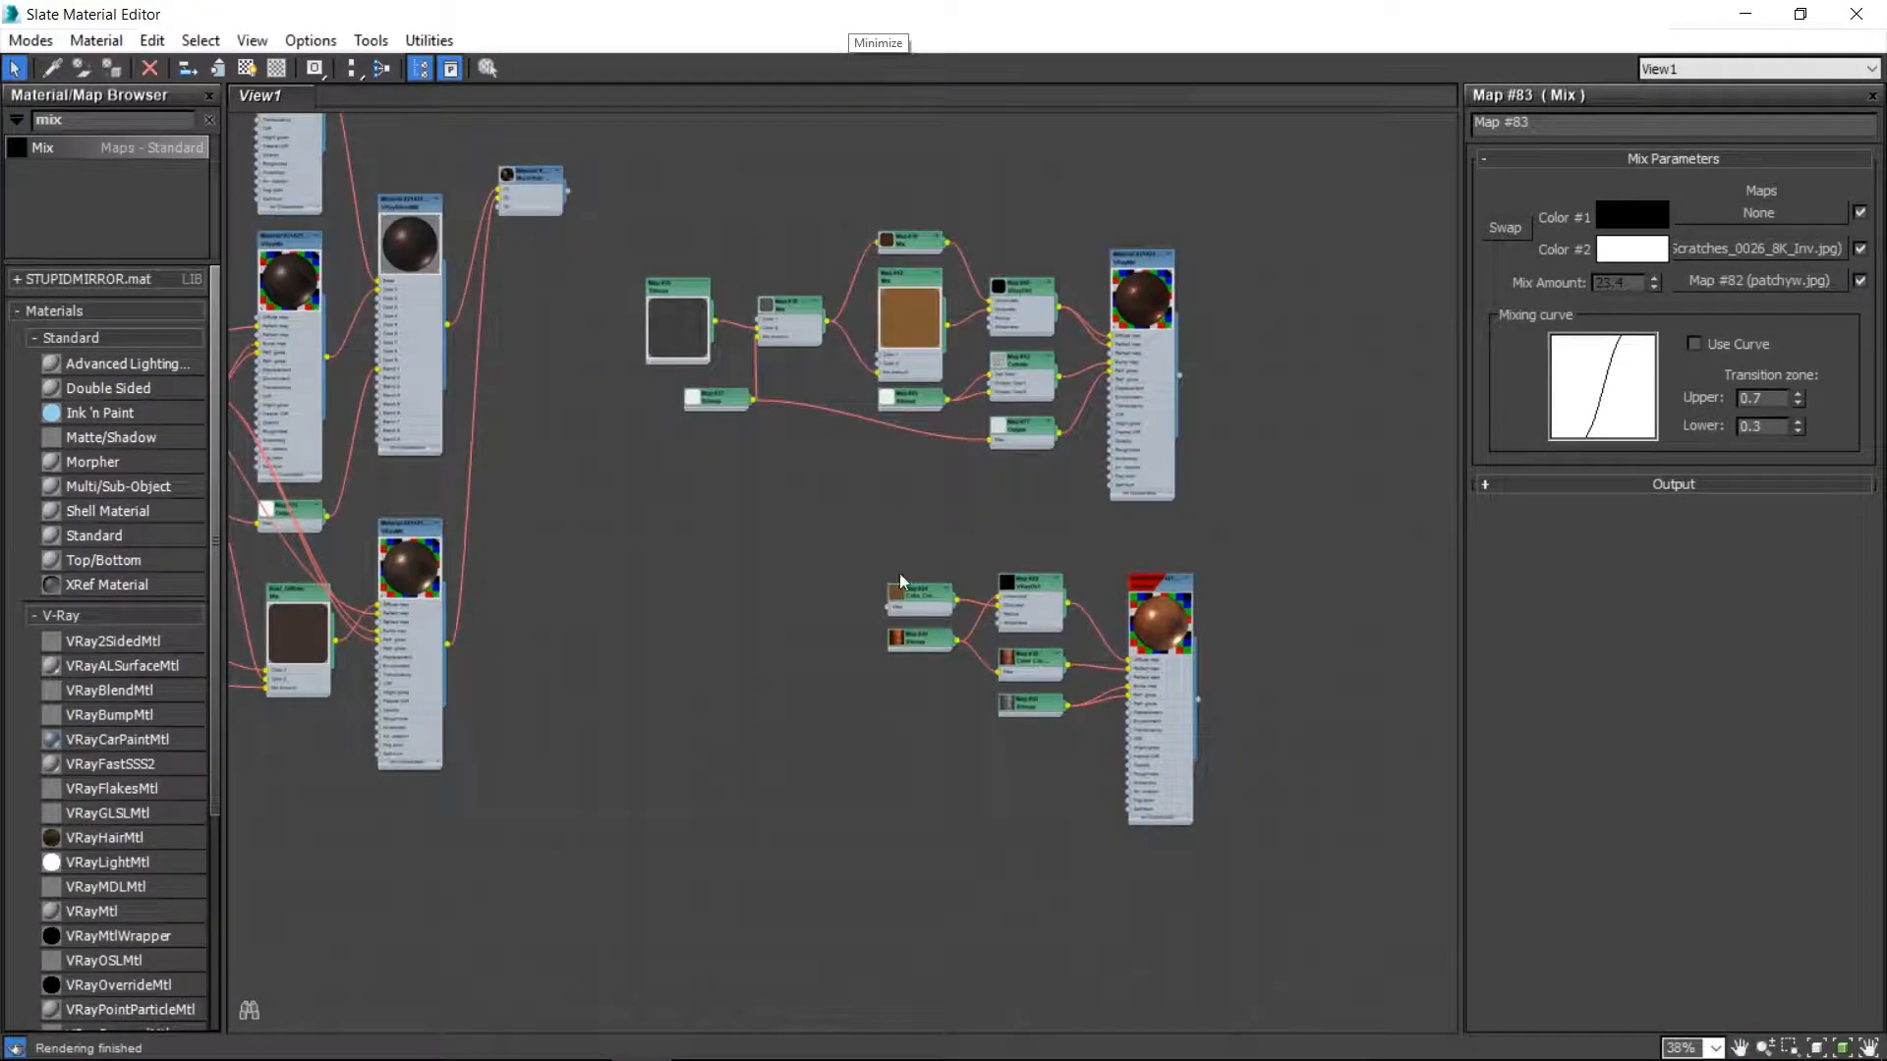
scroll(1203, 632, down, 5)
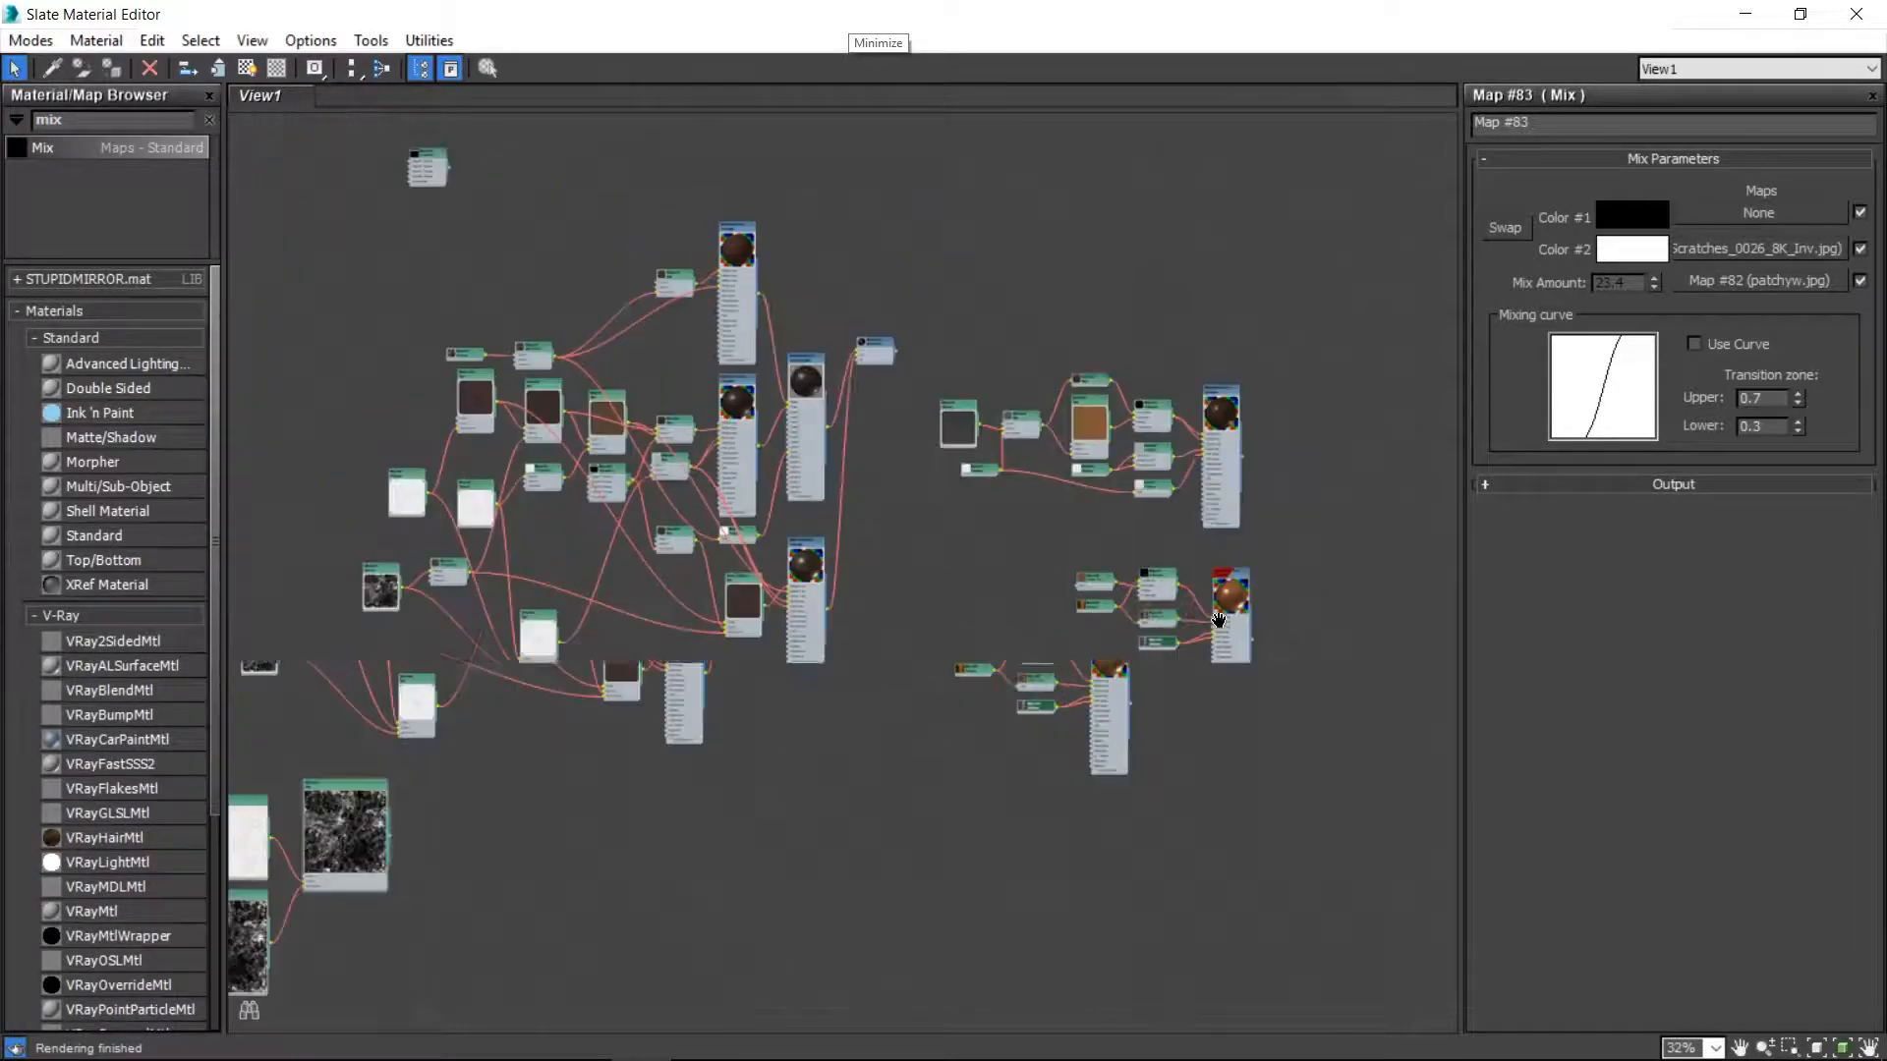
shift+drag(1224, 363, 783, 588)
scroll(784, 588, up, 9)
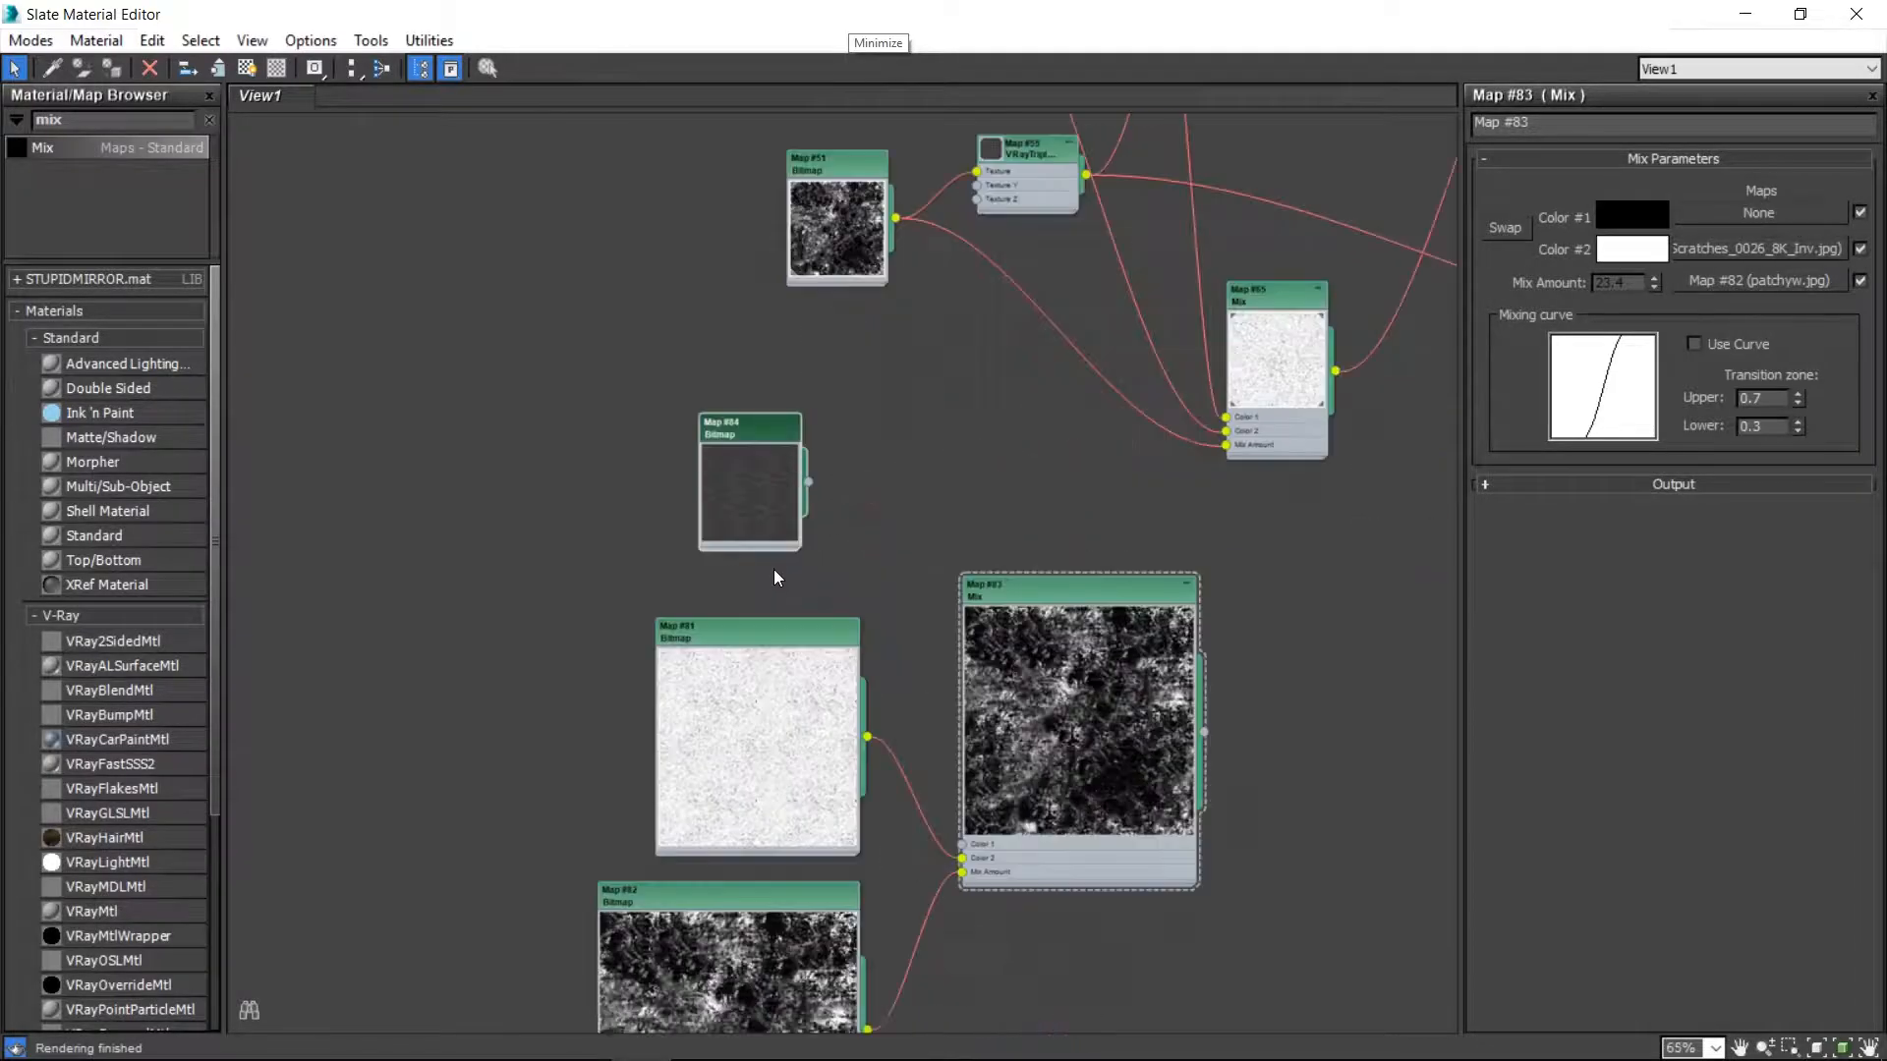
- Connect the dark scratches copy to the new Mix map's Color 1, move the Mix higher, and compare the blend with its mask
drag(816, 451, 1025, 945)
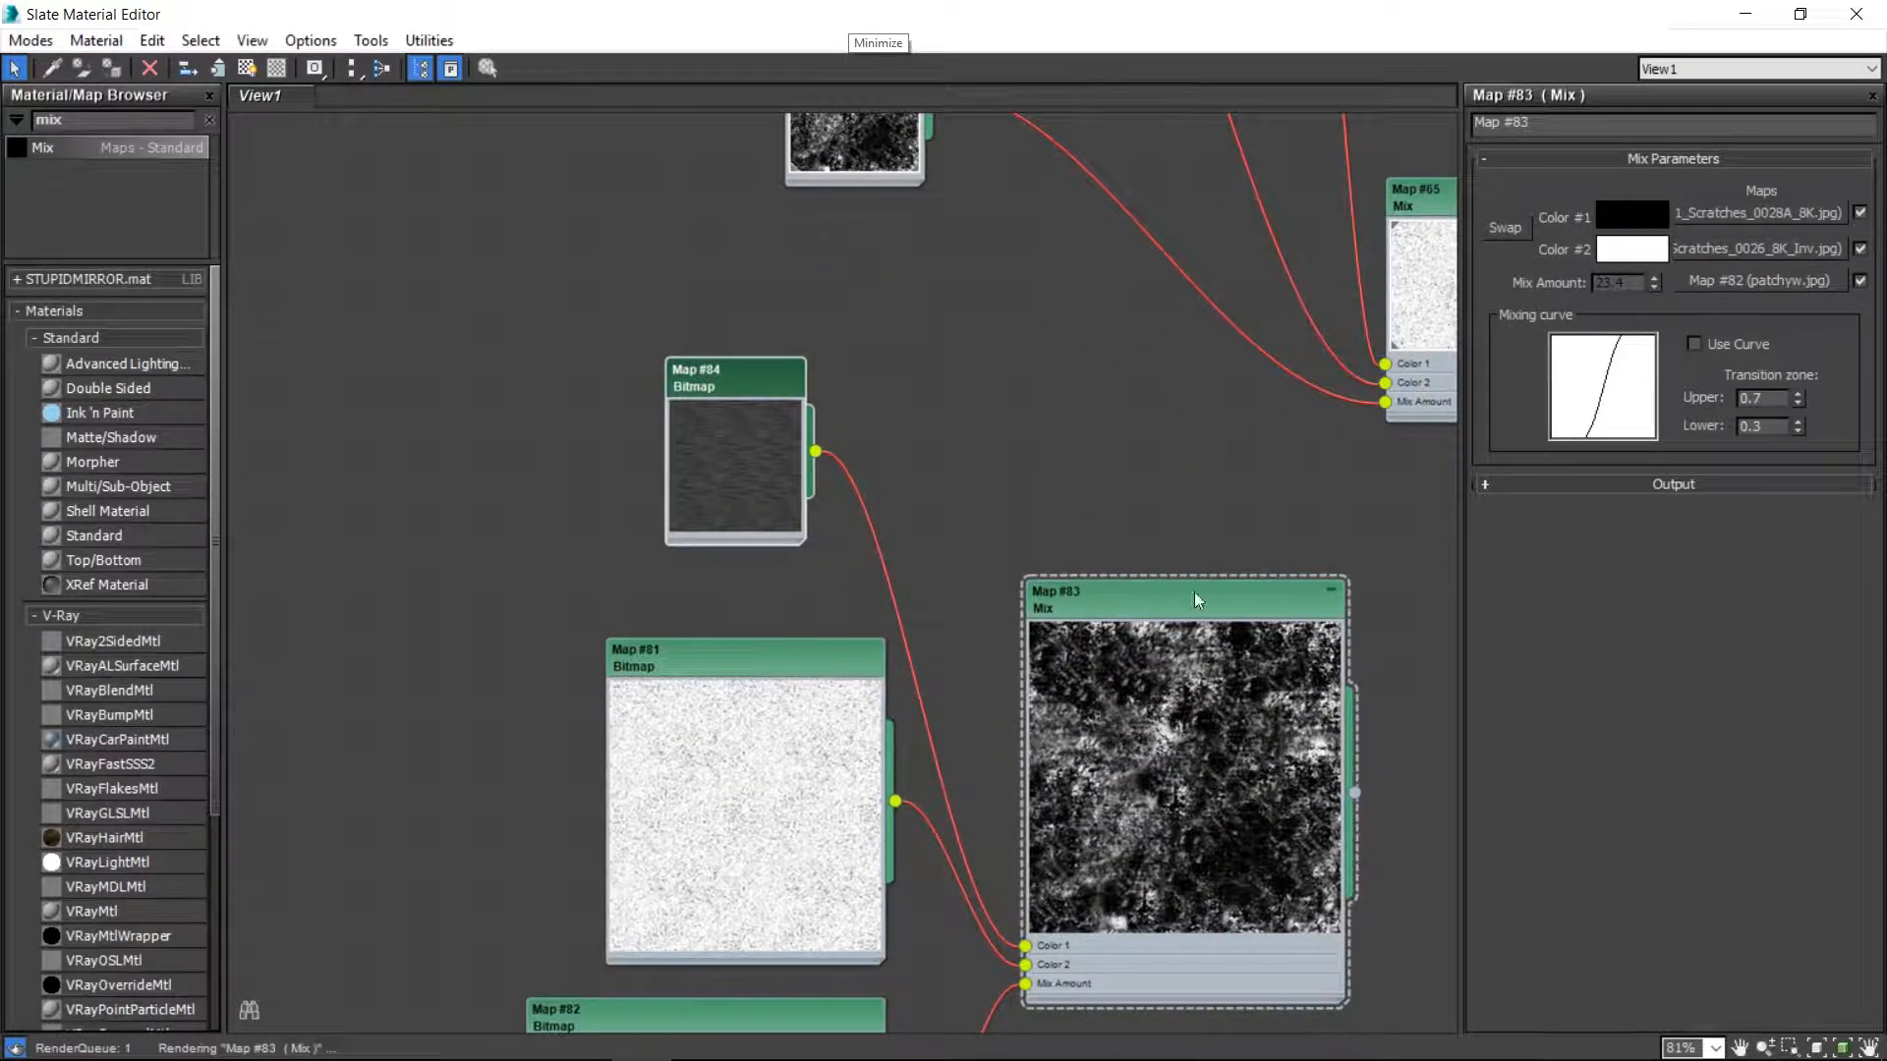
drag(1166, 601, 1147, 422)
middle_drag(951, 547, 814, 427)
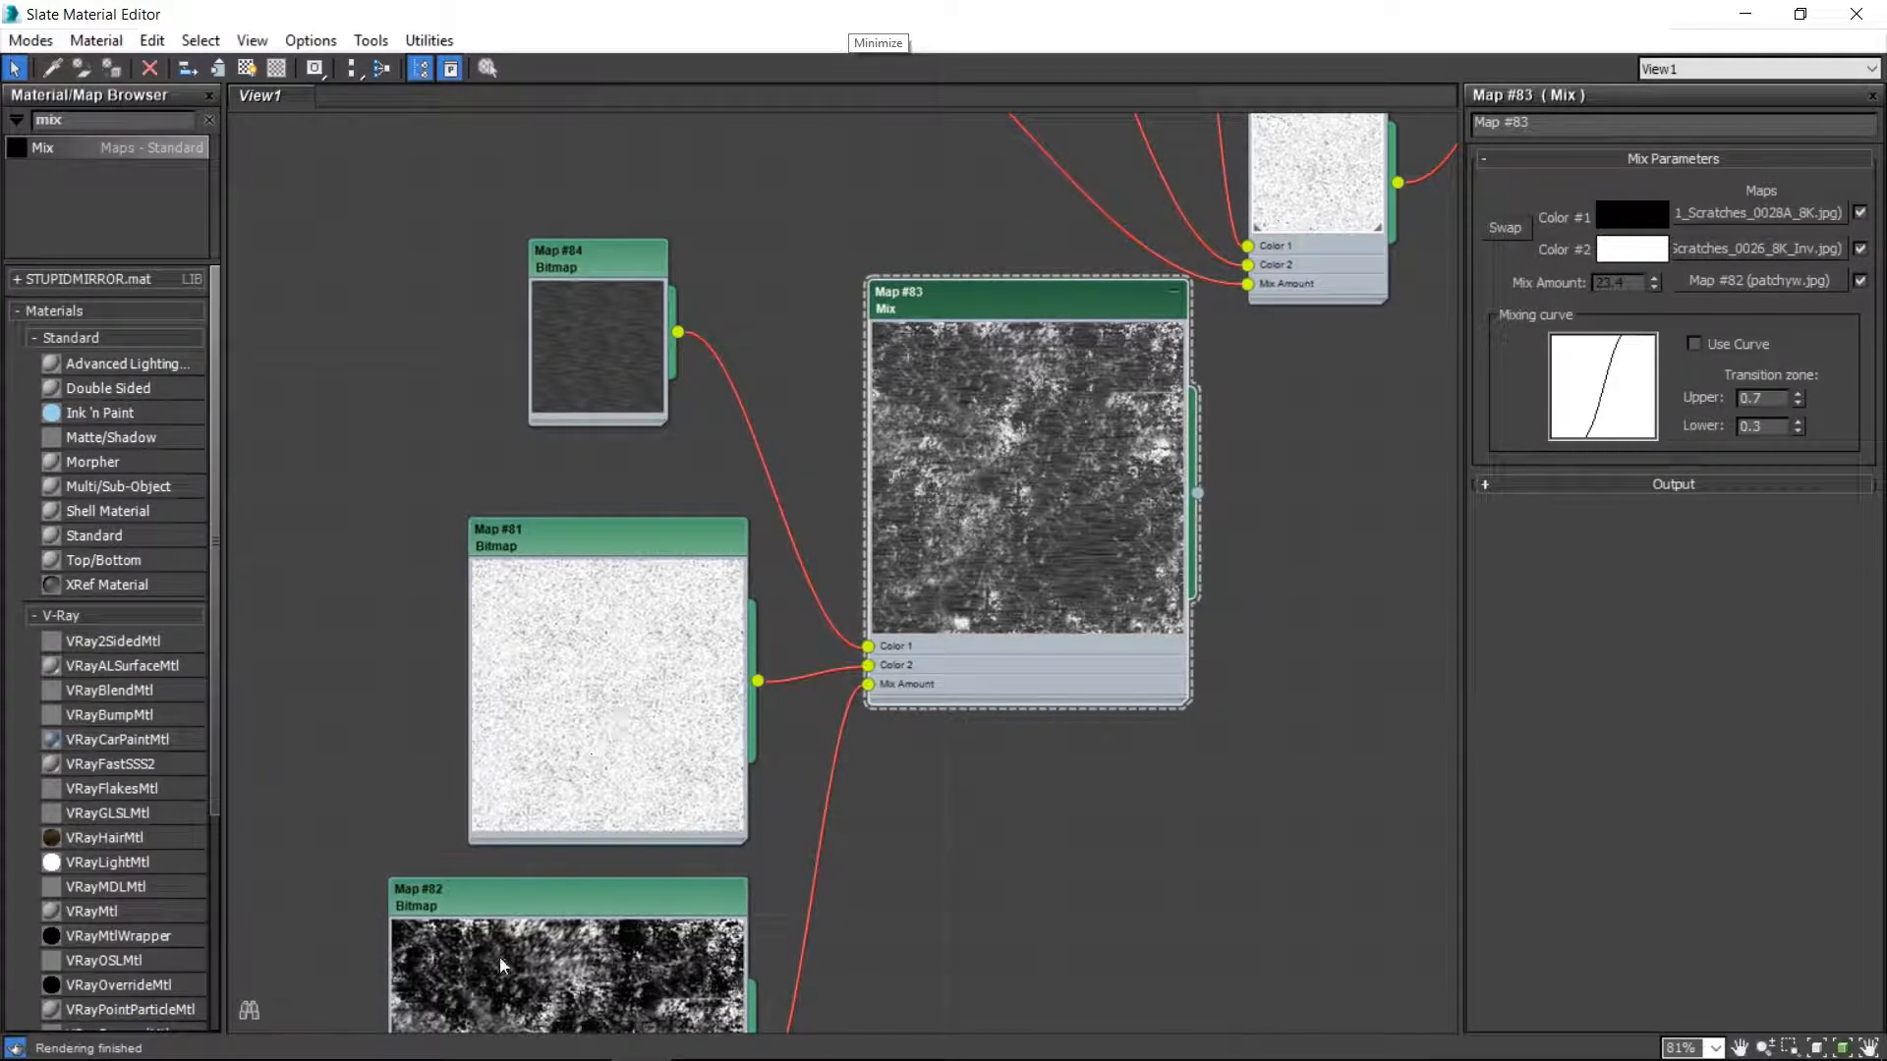
middle_drag(555, 993, 568, 663)
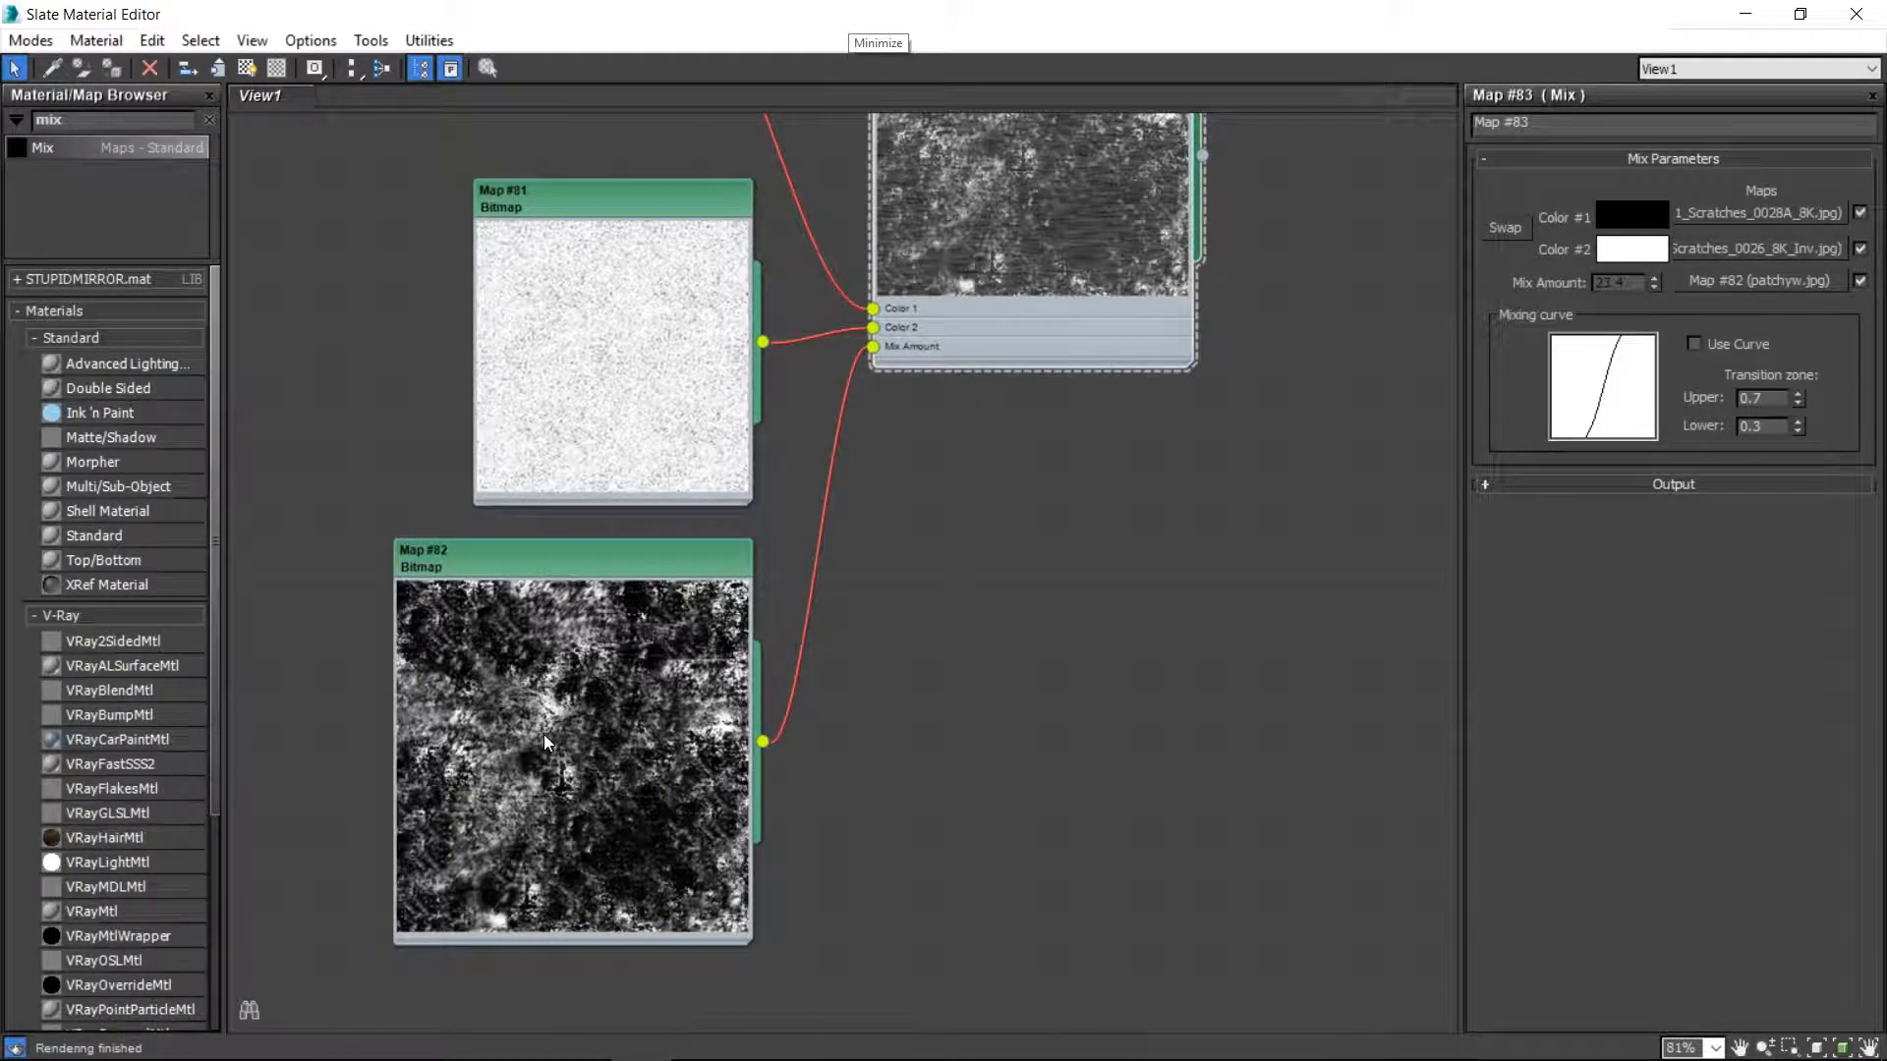
middle_drag(1212, 247, 665, 636)
scroll(665, 636, down, 3)
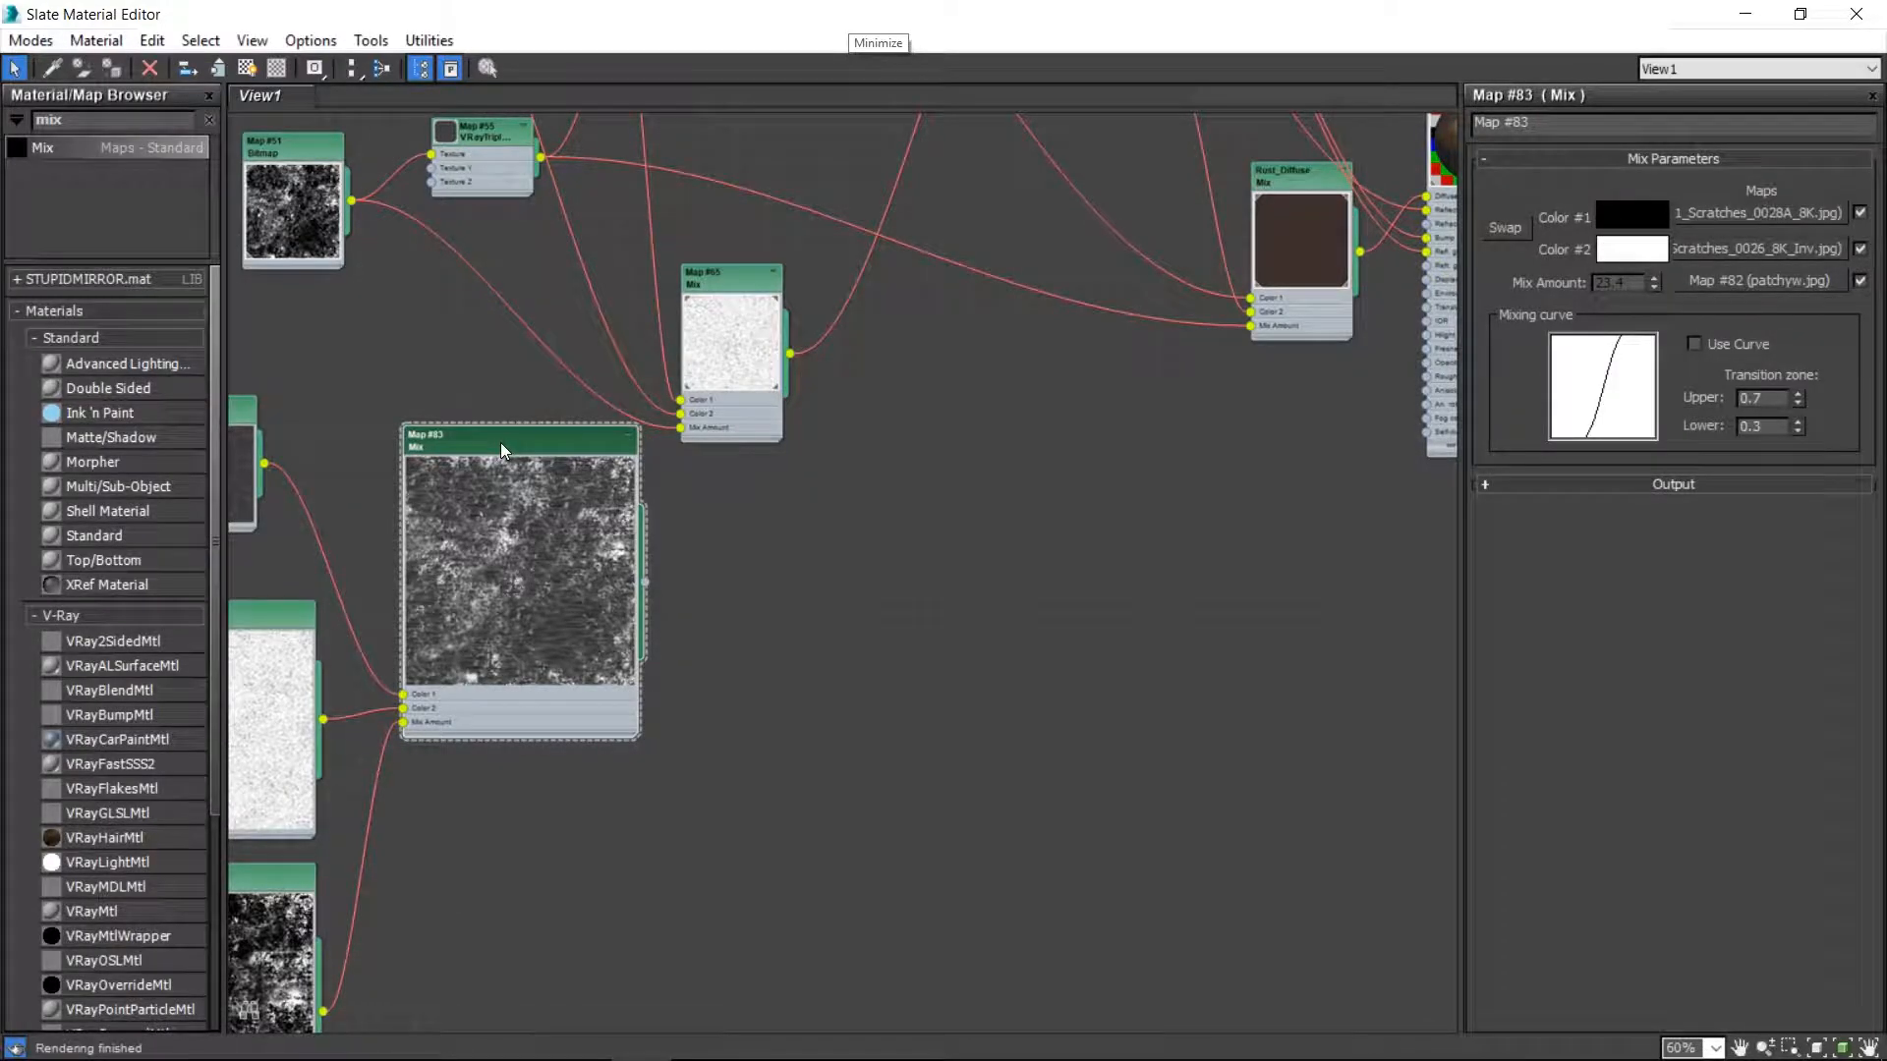
key(Delete)
middle_drag(888, 446, 939, 914)
middle_drag(691, 831, 1105, 269)
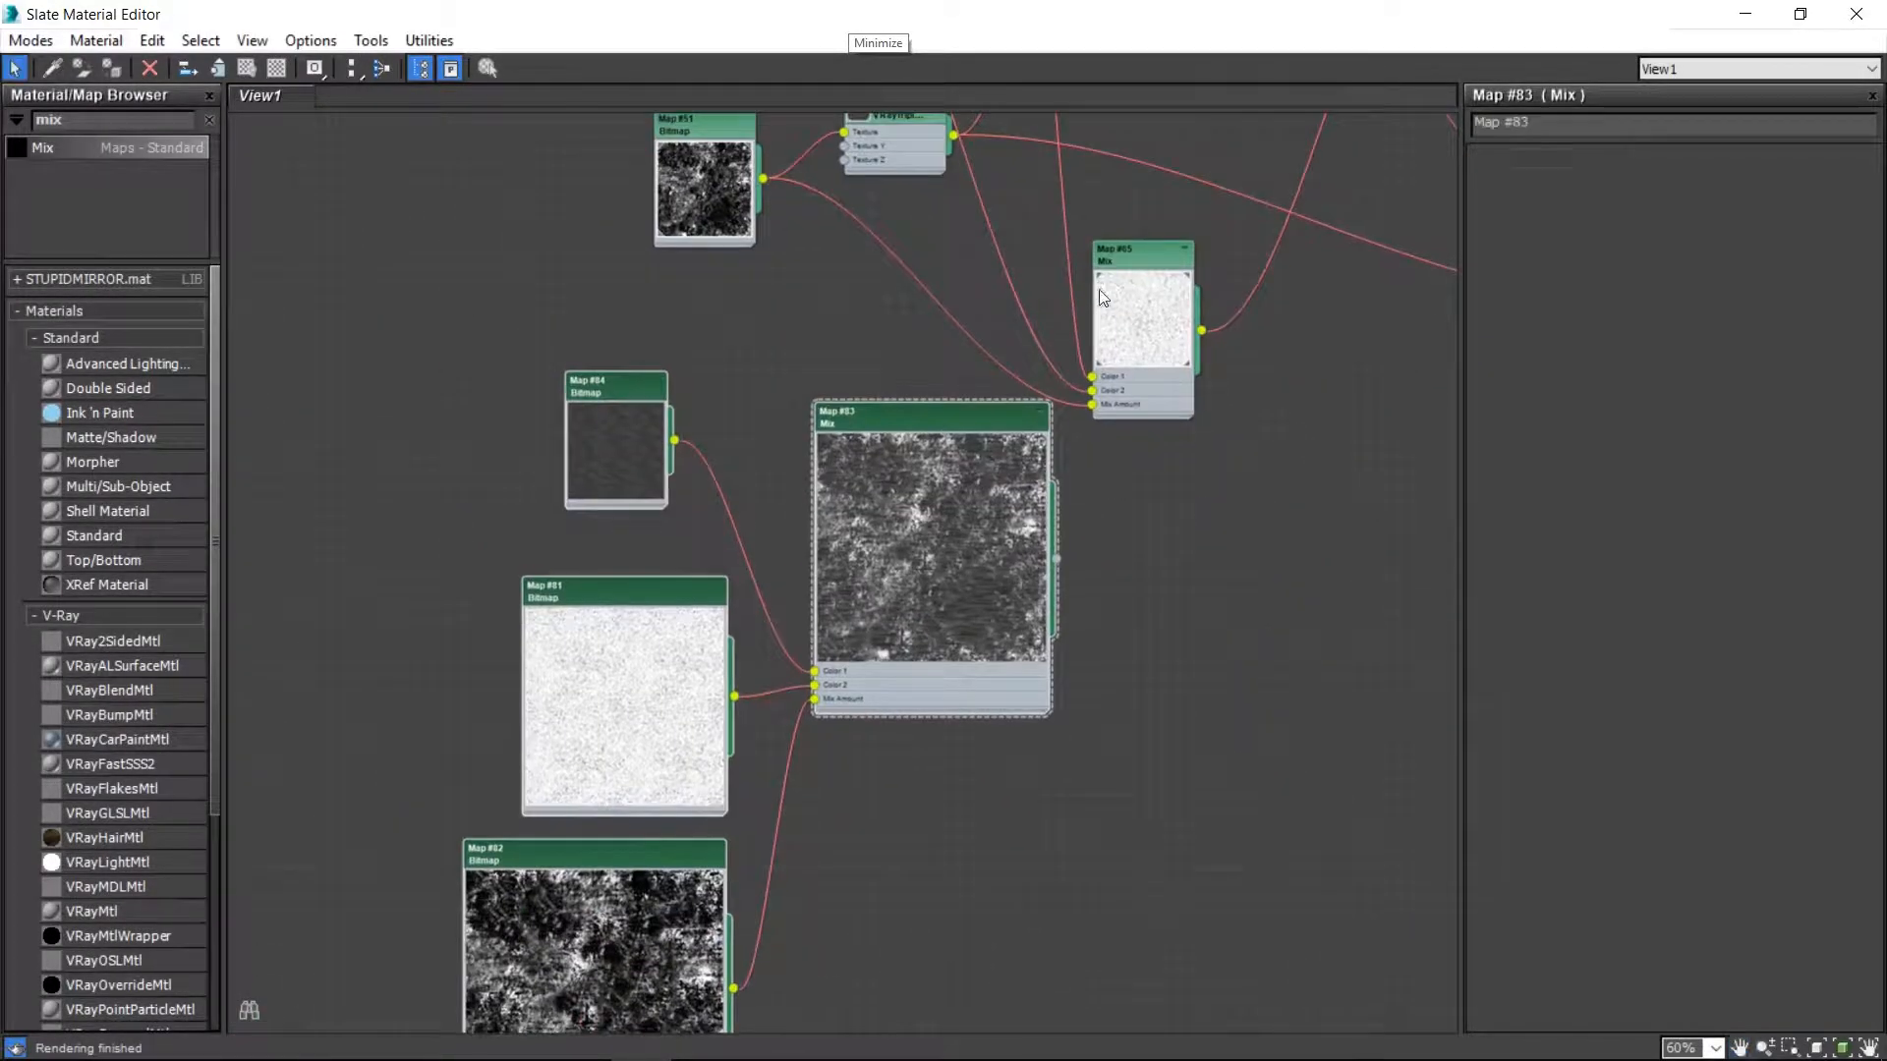
- Enlarge the dark scratches copy's preview, shrink the patchyw.jpg copy's preview, and stack the three input bitmaps in one column
double_click(904, 589)
double_click(643, 470)
drag(690, 386, 540, 232)
click(586, 276)
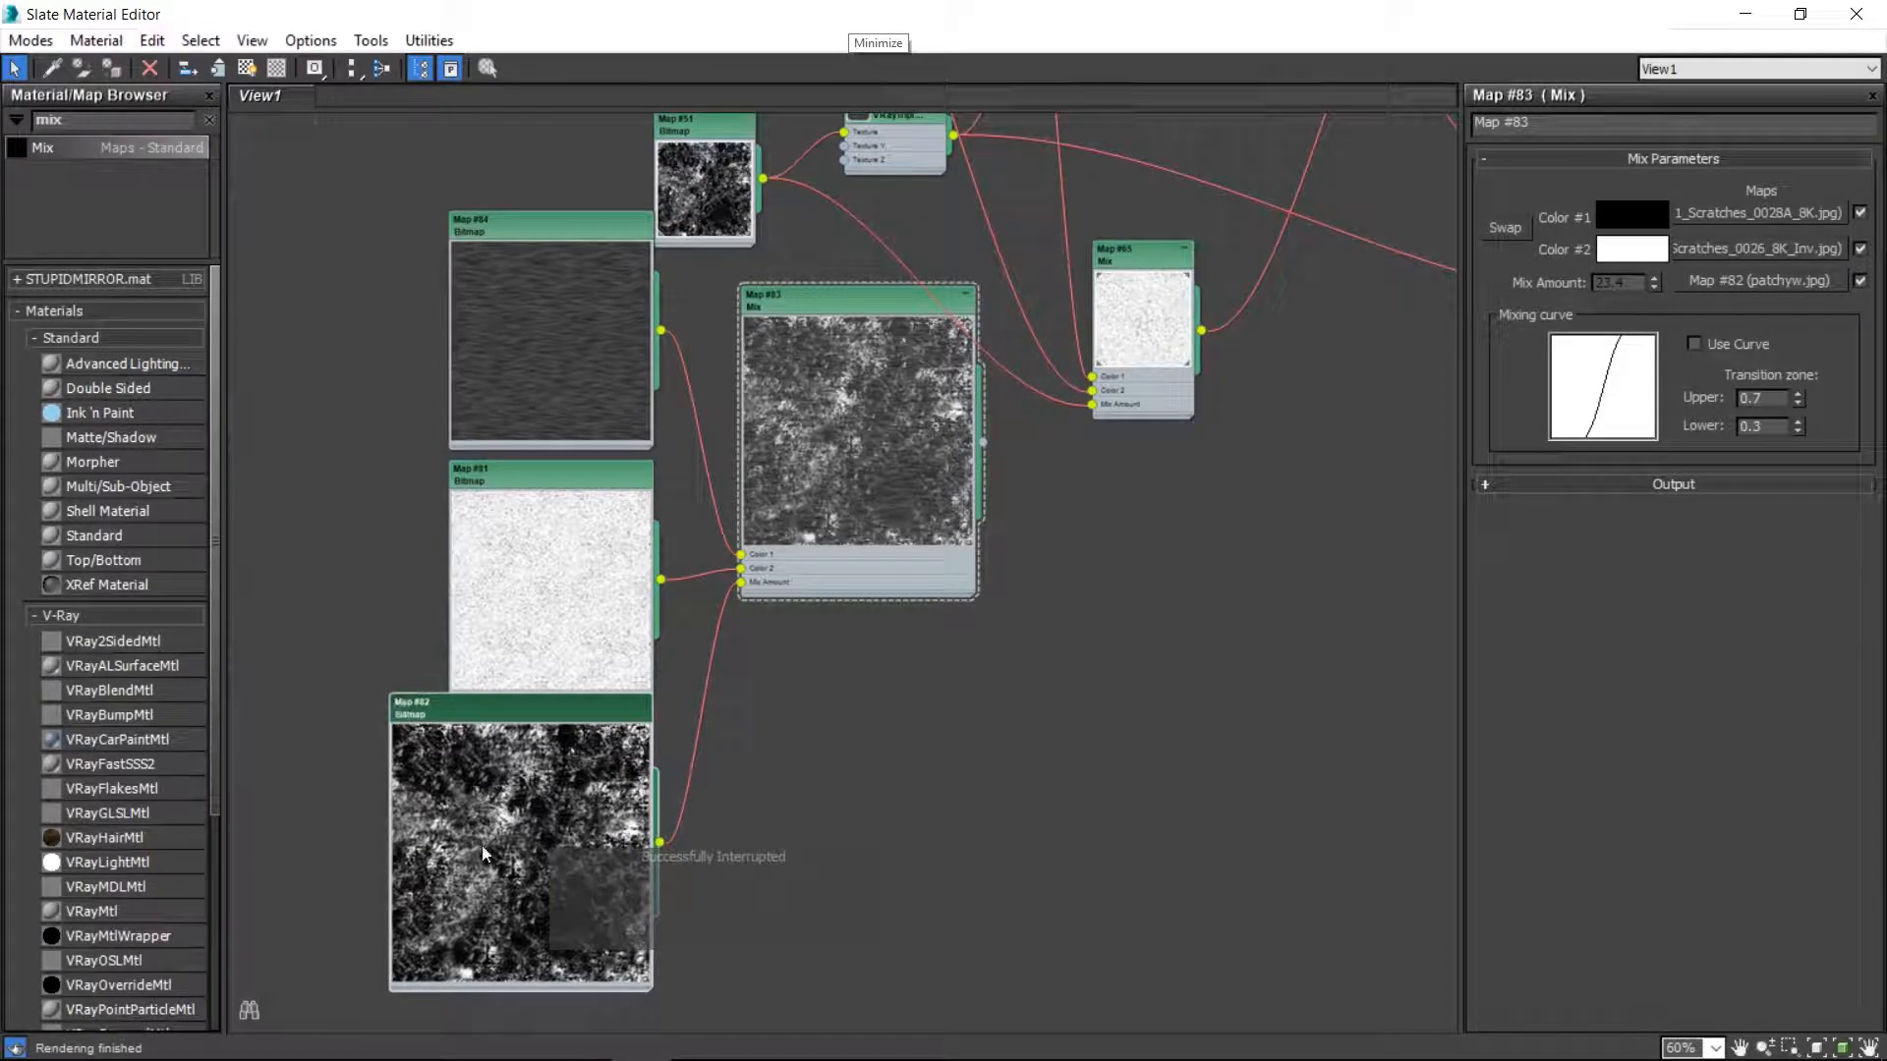
drag(647, 989, 576, 928)
drag(521, 720, 580, 734)
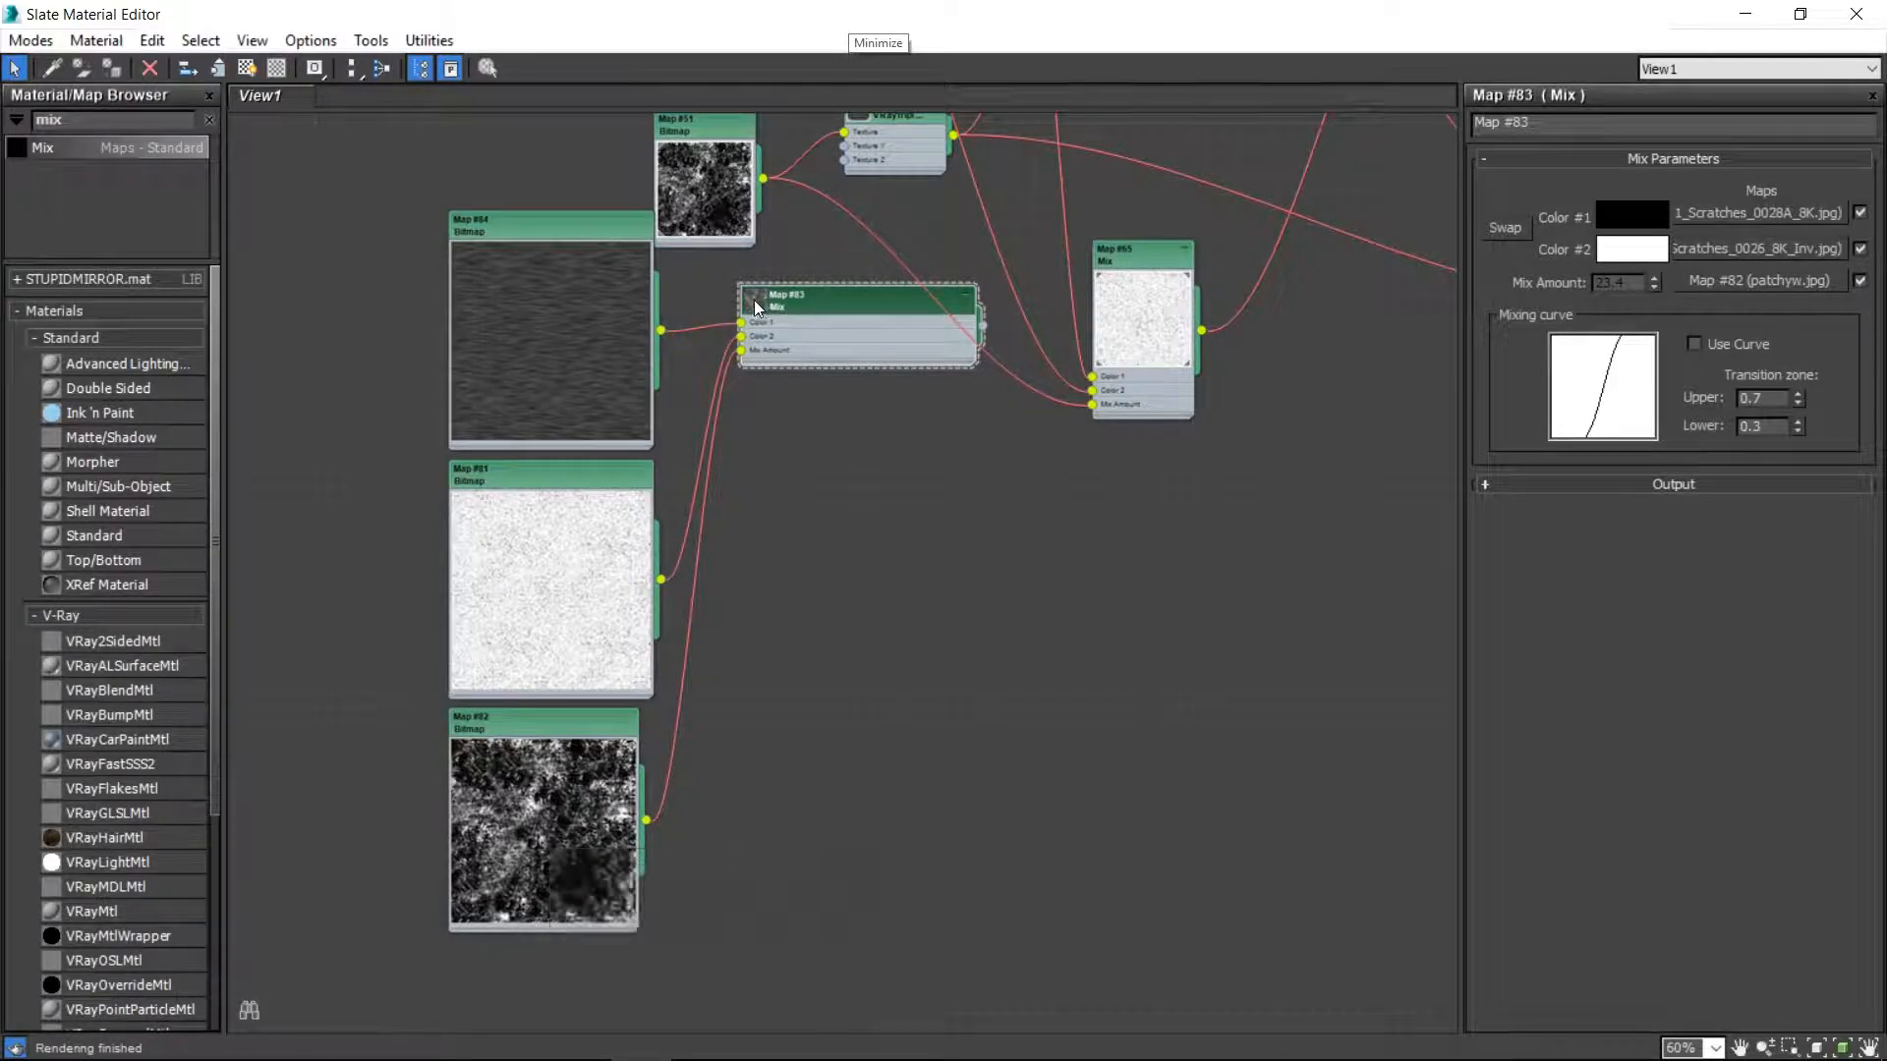
- Move the new Mix map lower beside the stacked bitmaps and examine its blended preview up close
scroll(831, 401, up, 3)
drag(796, 263, 792, 438)
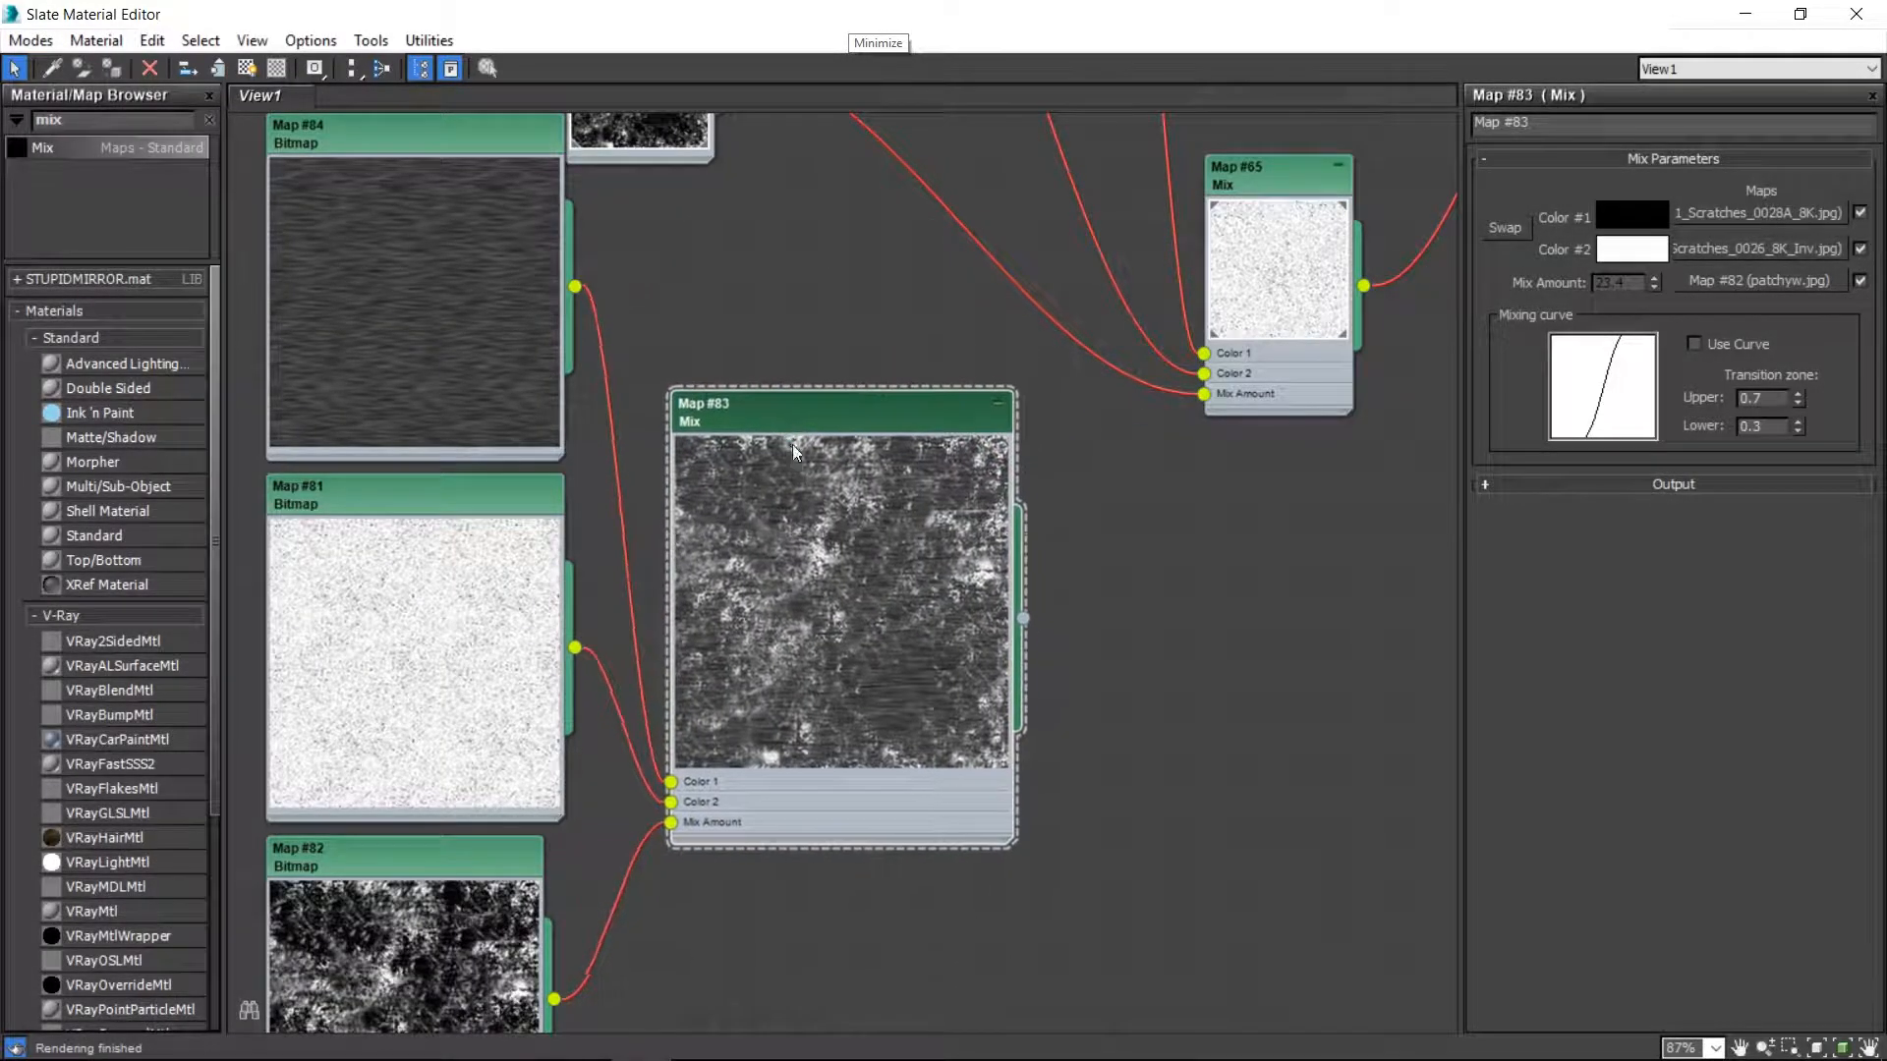
middle_drag(816, 536, 743, 381)
scroll(743, 382, up, 1)
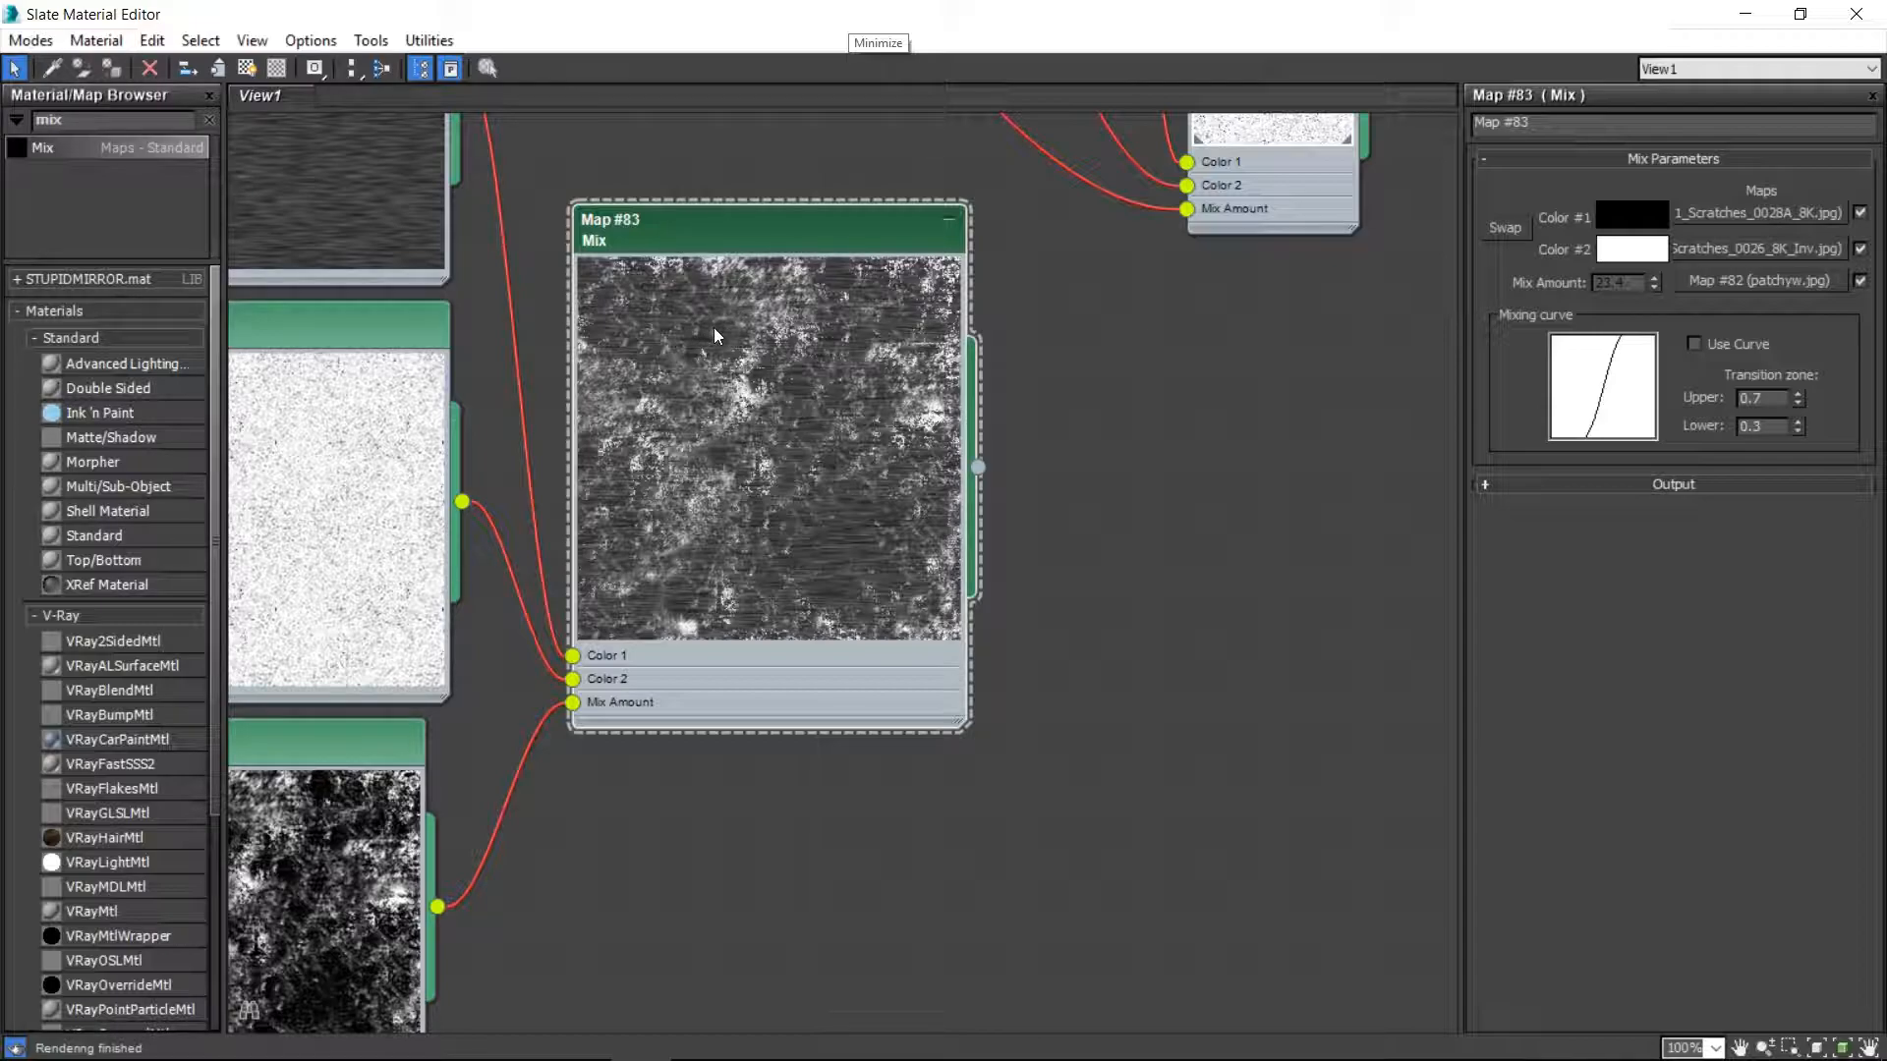
- Open the Render Map settings for the new Mix map and move the dialog clear of the parameters
right_click(773, 335)
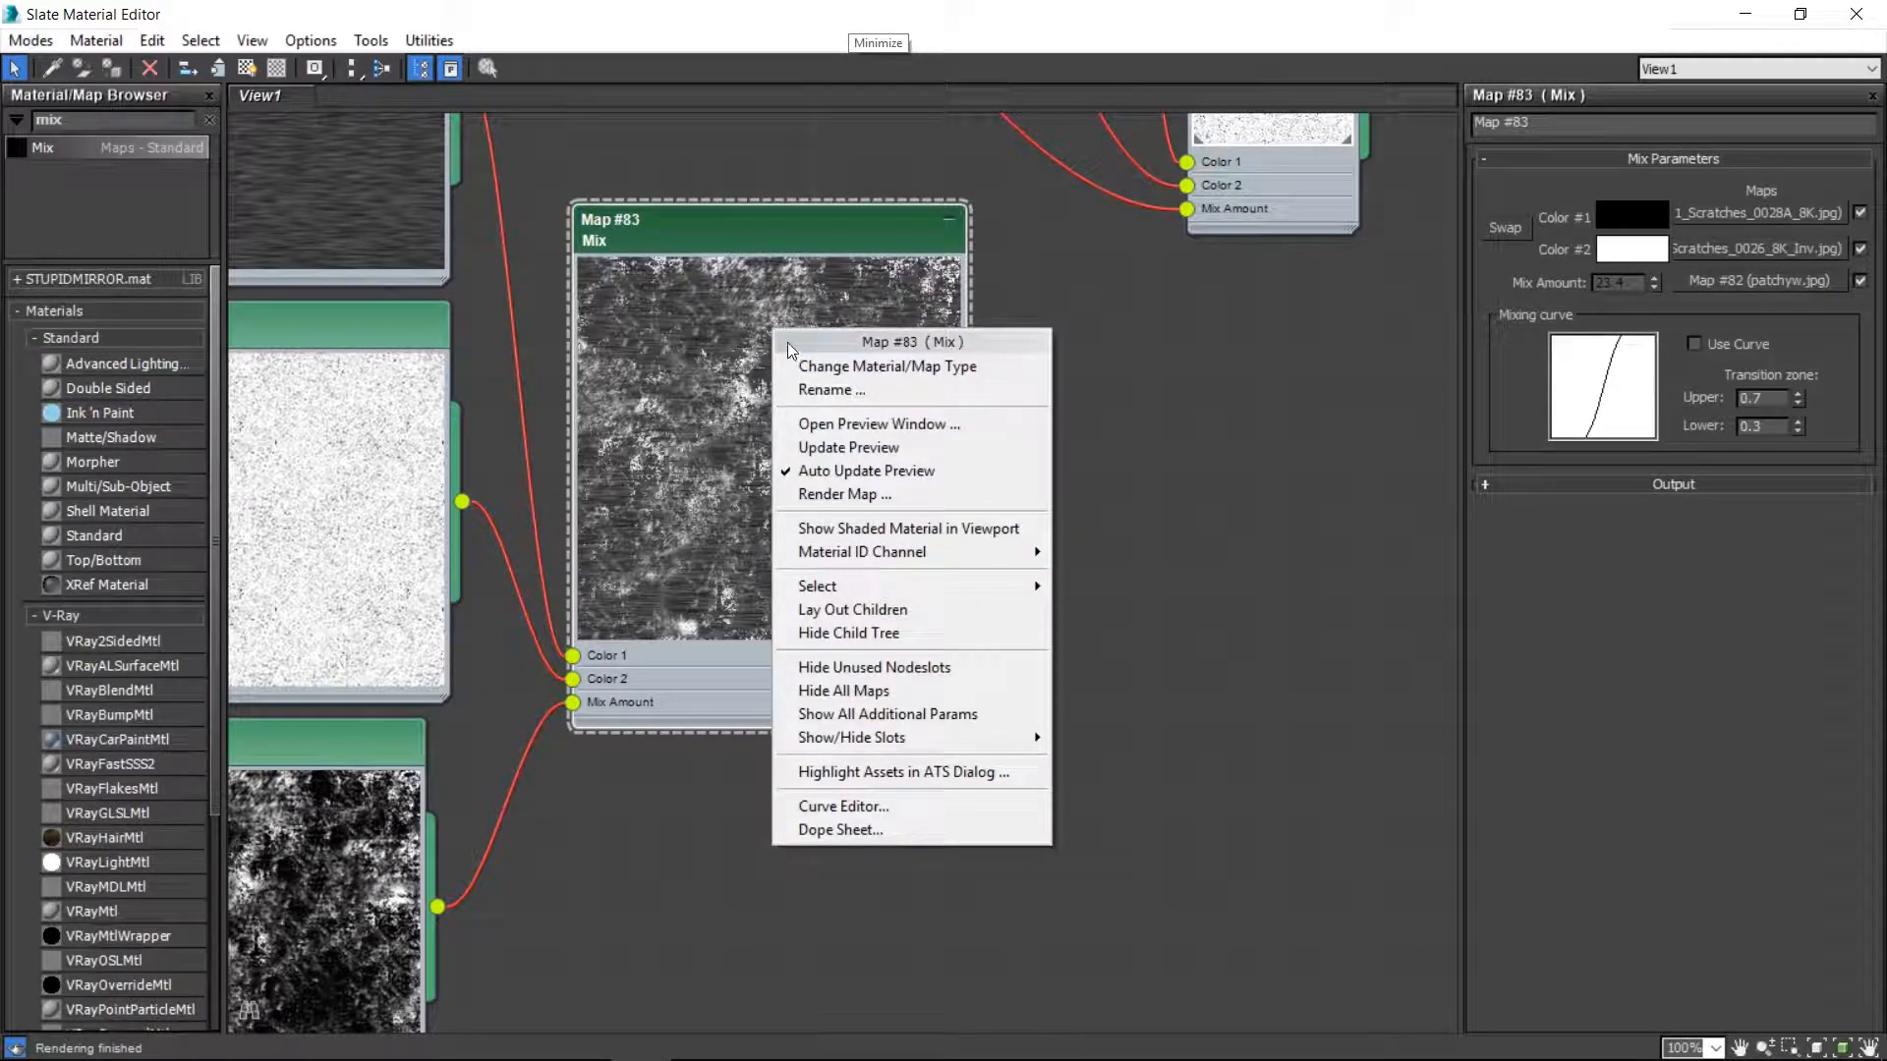
click(806, 488)
right_click(808, 366)
click(875, 535)
right_click(857, 501)
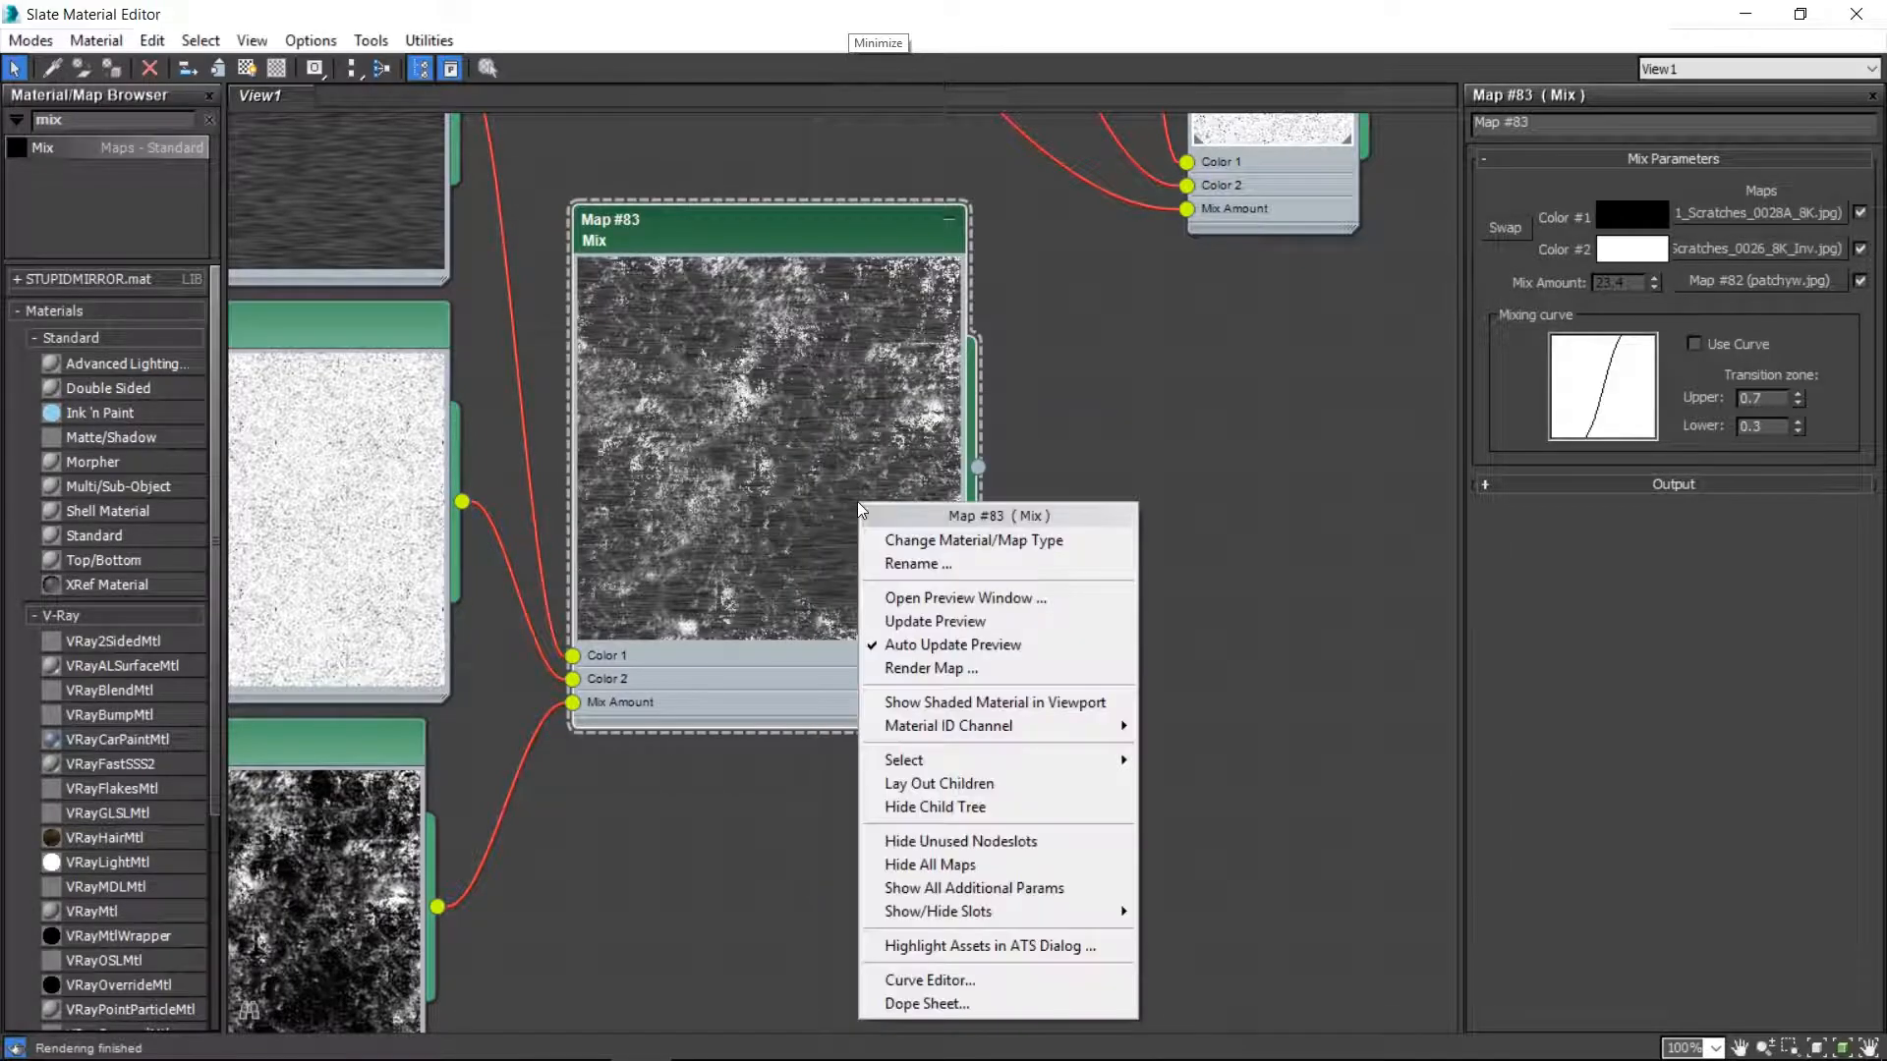
click(910, 664)
drag(910, 366, 656, 272)
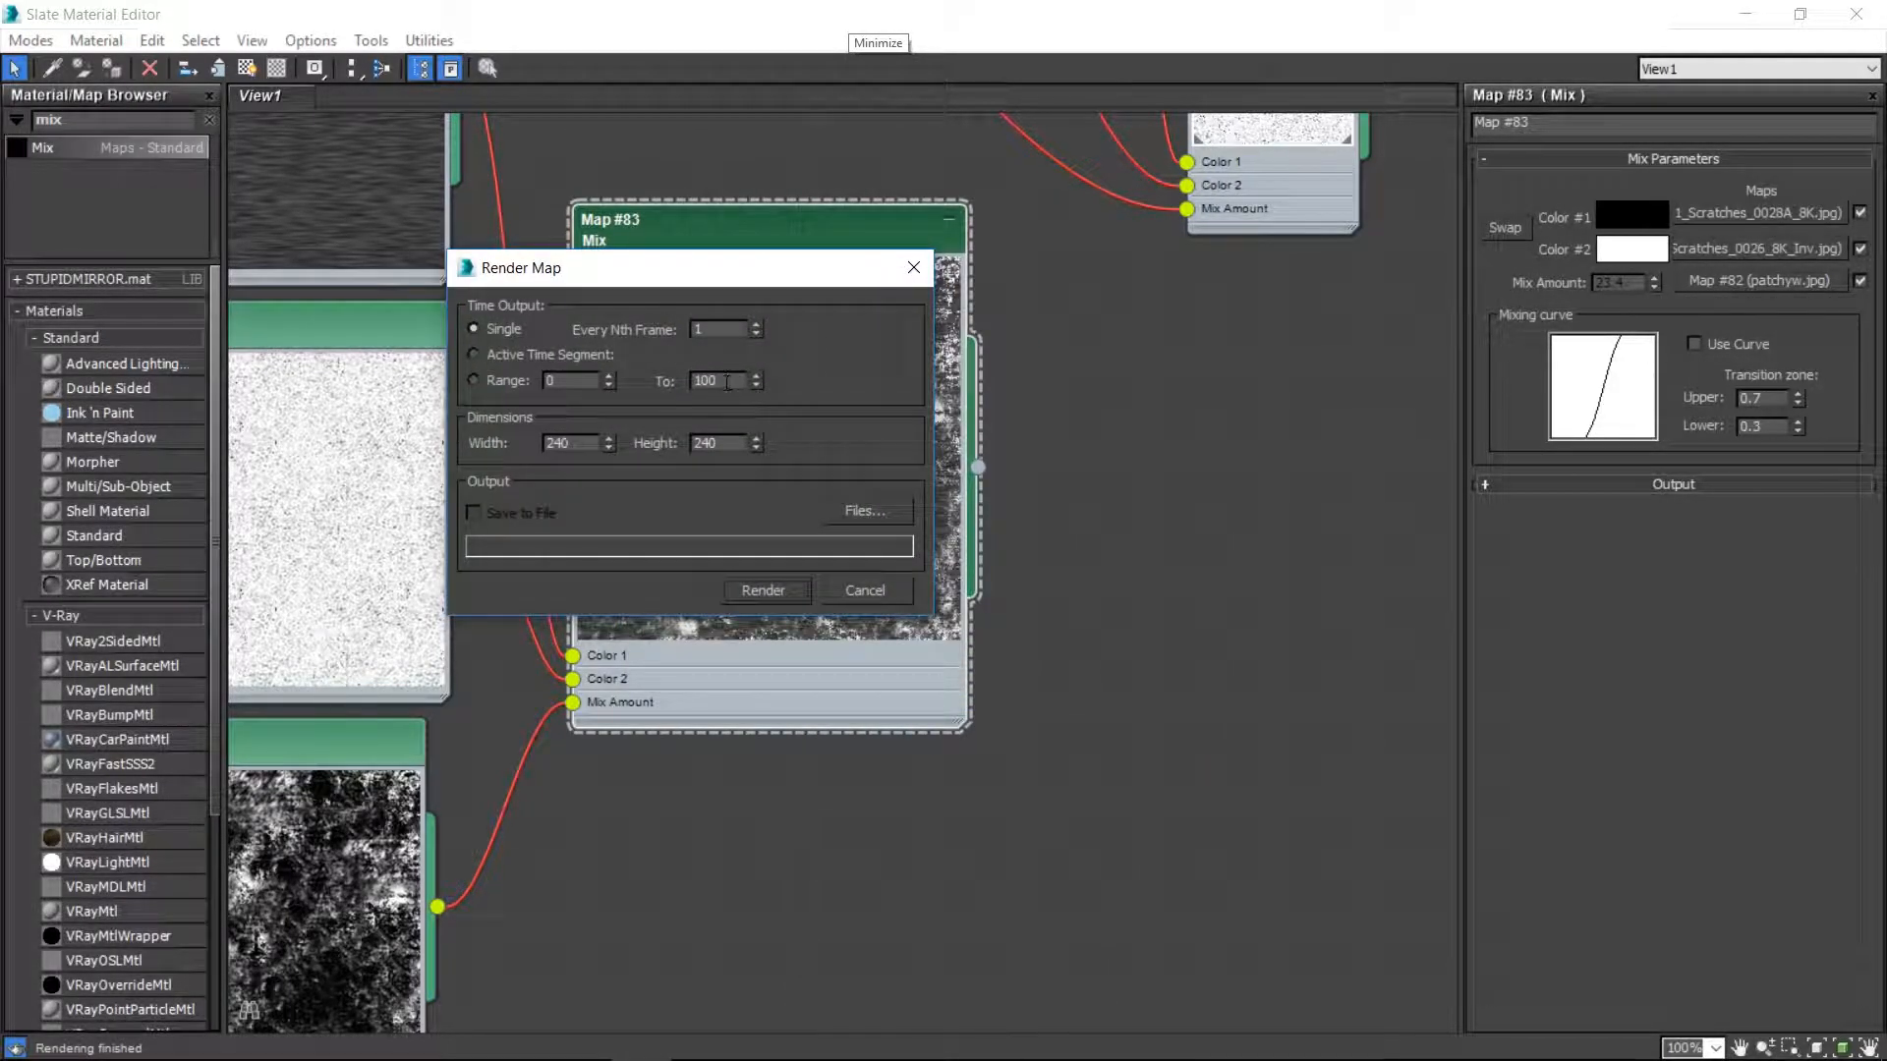
- Set the map render dimensions to a width of 2048 and a height of 2048
drag(587, 444, 3, 362)
text(20)
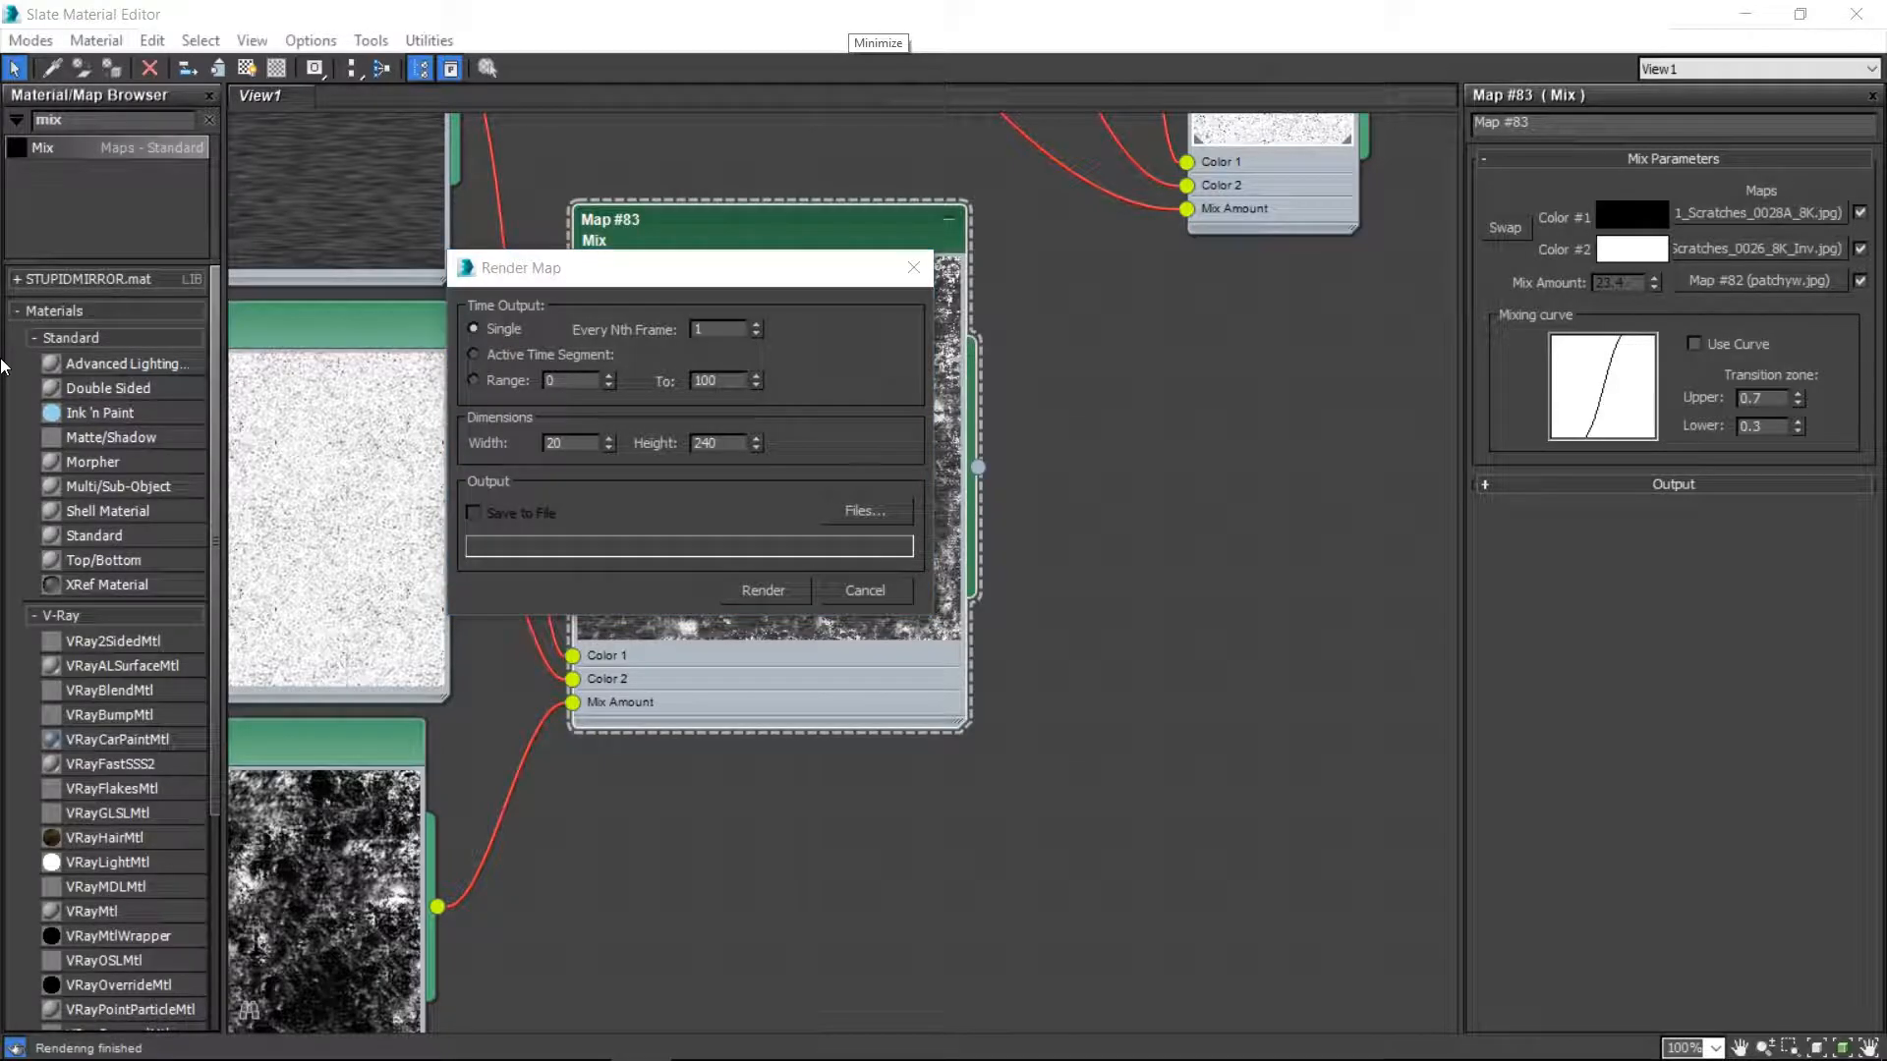
click(586, 442)
text(48)
key(Tab)
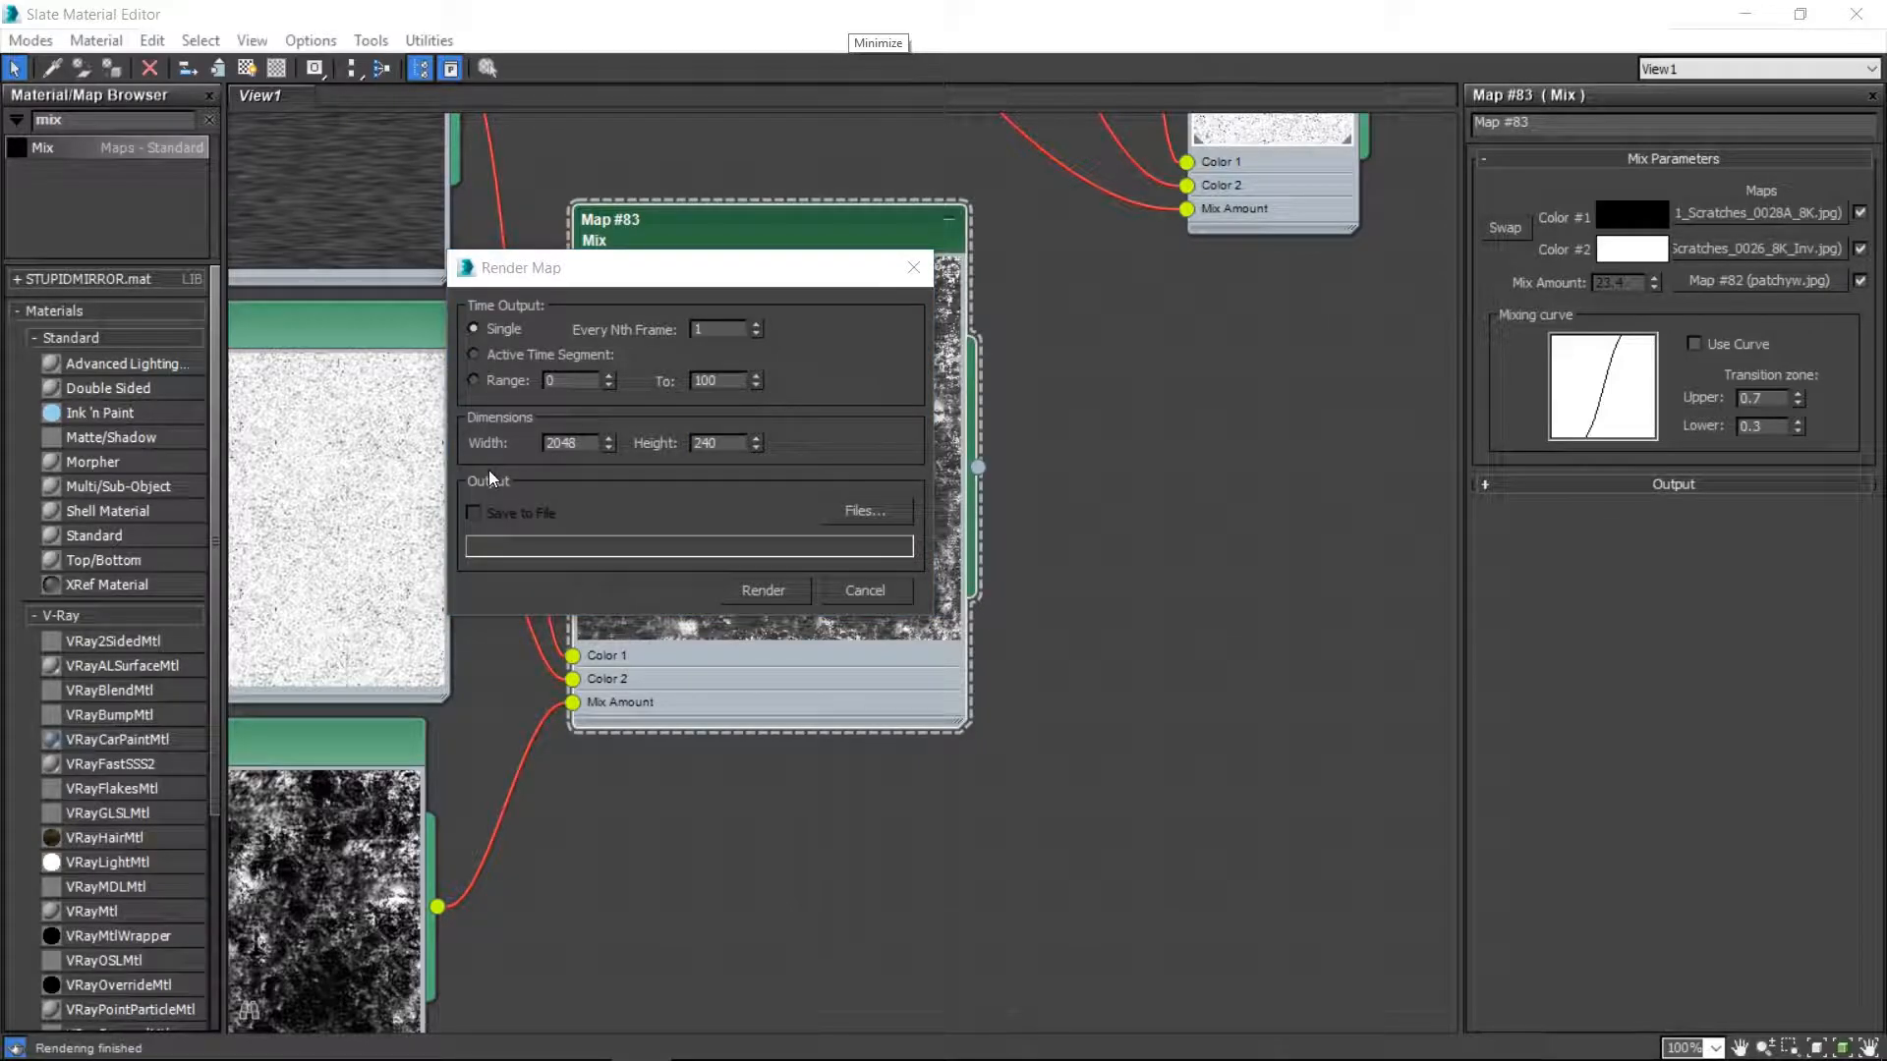
click(737, 443)
text(048)
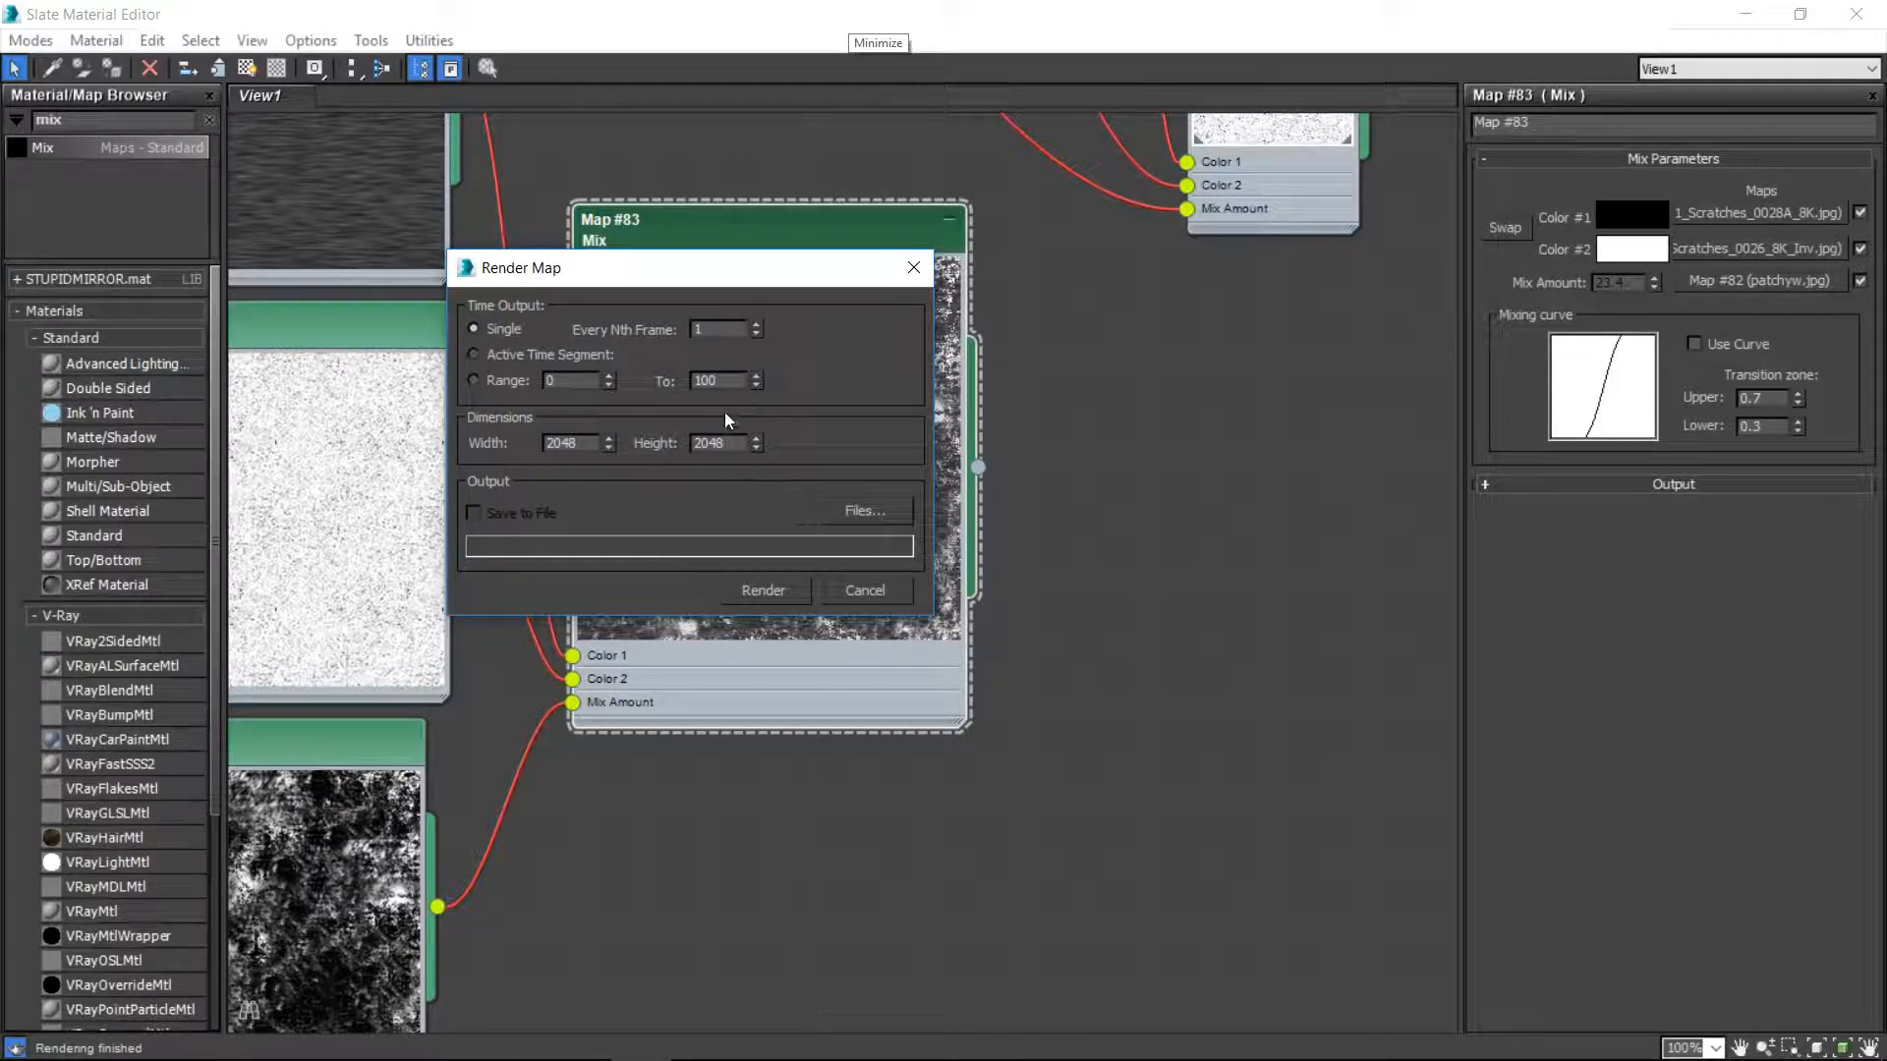
- Set the output file to NewTexture.png in the Triplan folder with the current PNG options, render the map, and close the rendered image
click(875, 511)
drag(869, 276, 1376, 161)
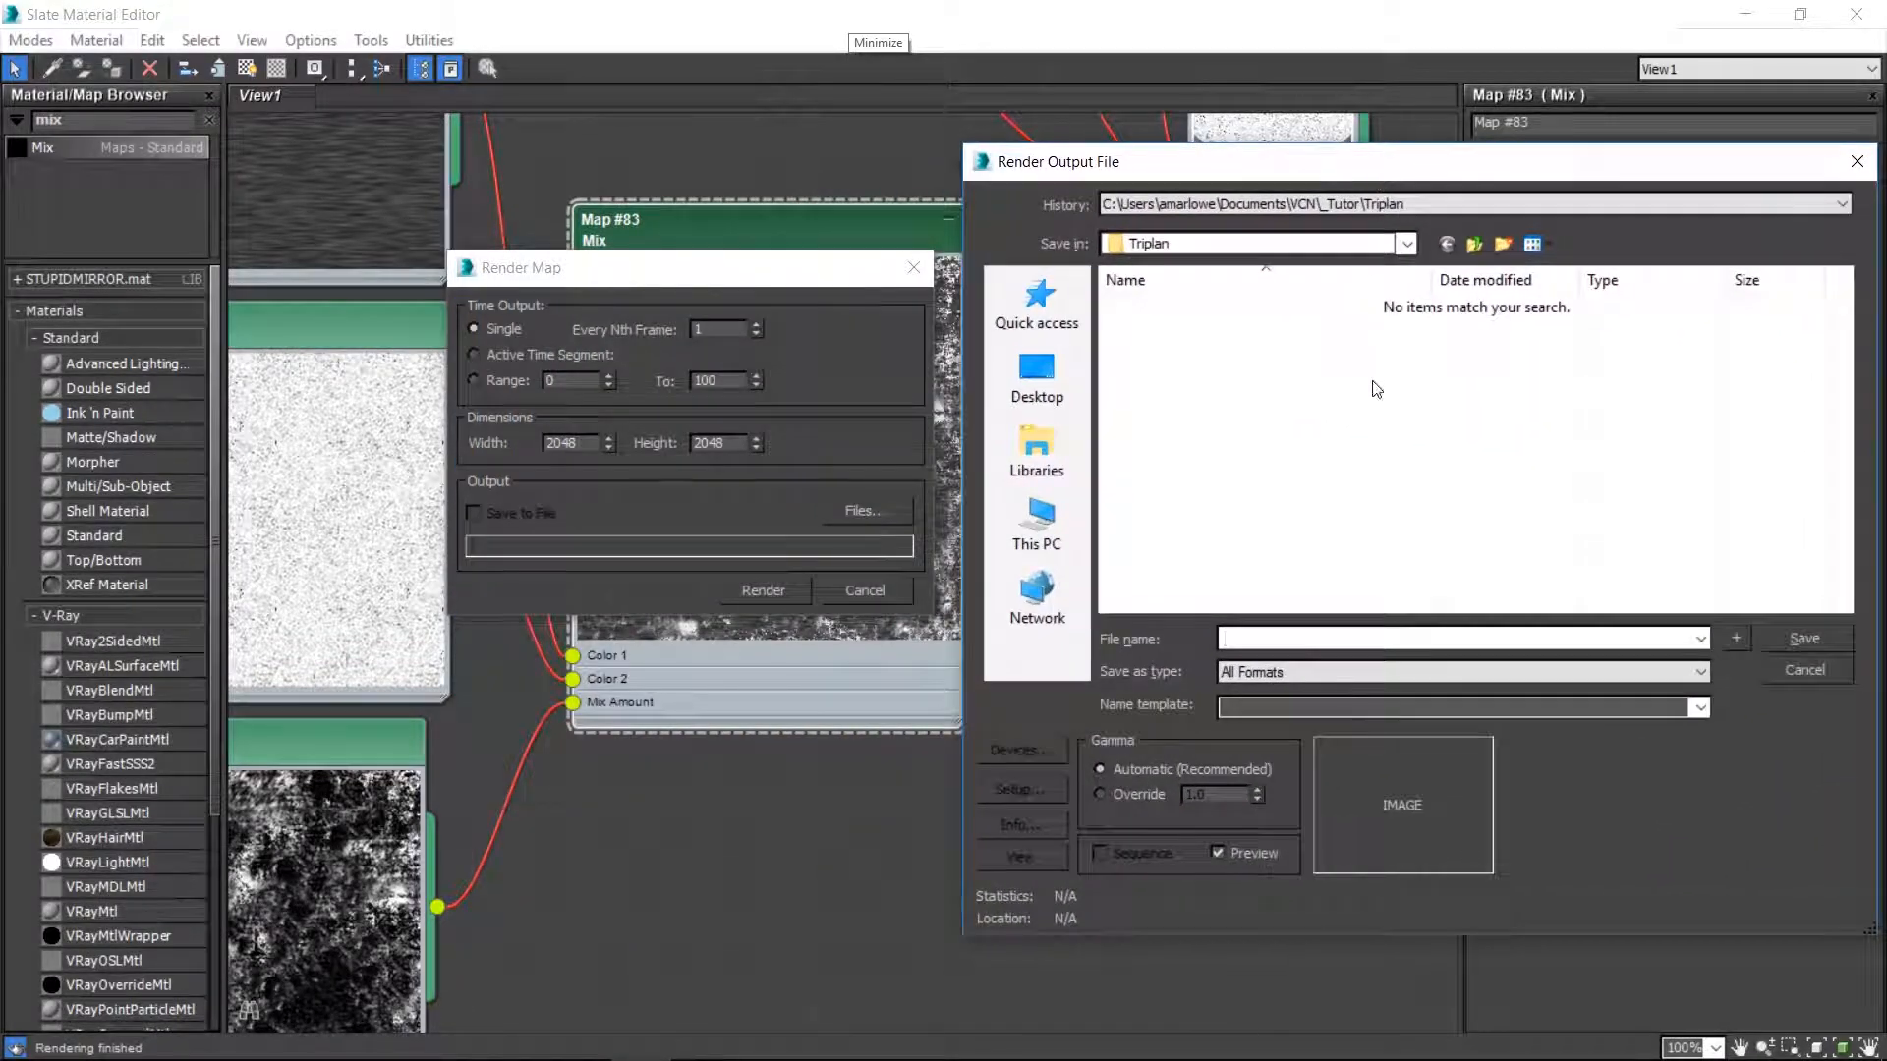
click(1306, 637)
text(NewTexture.png)
key(Return)
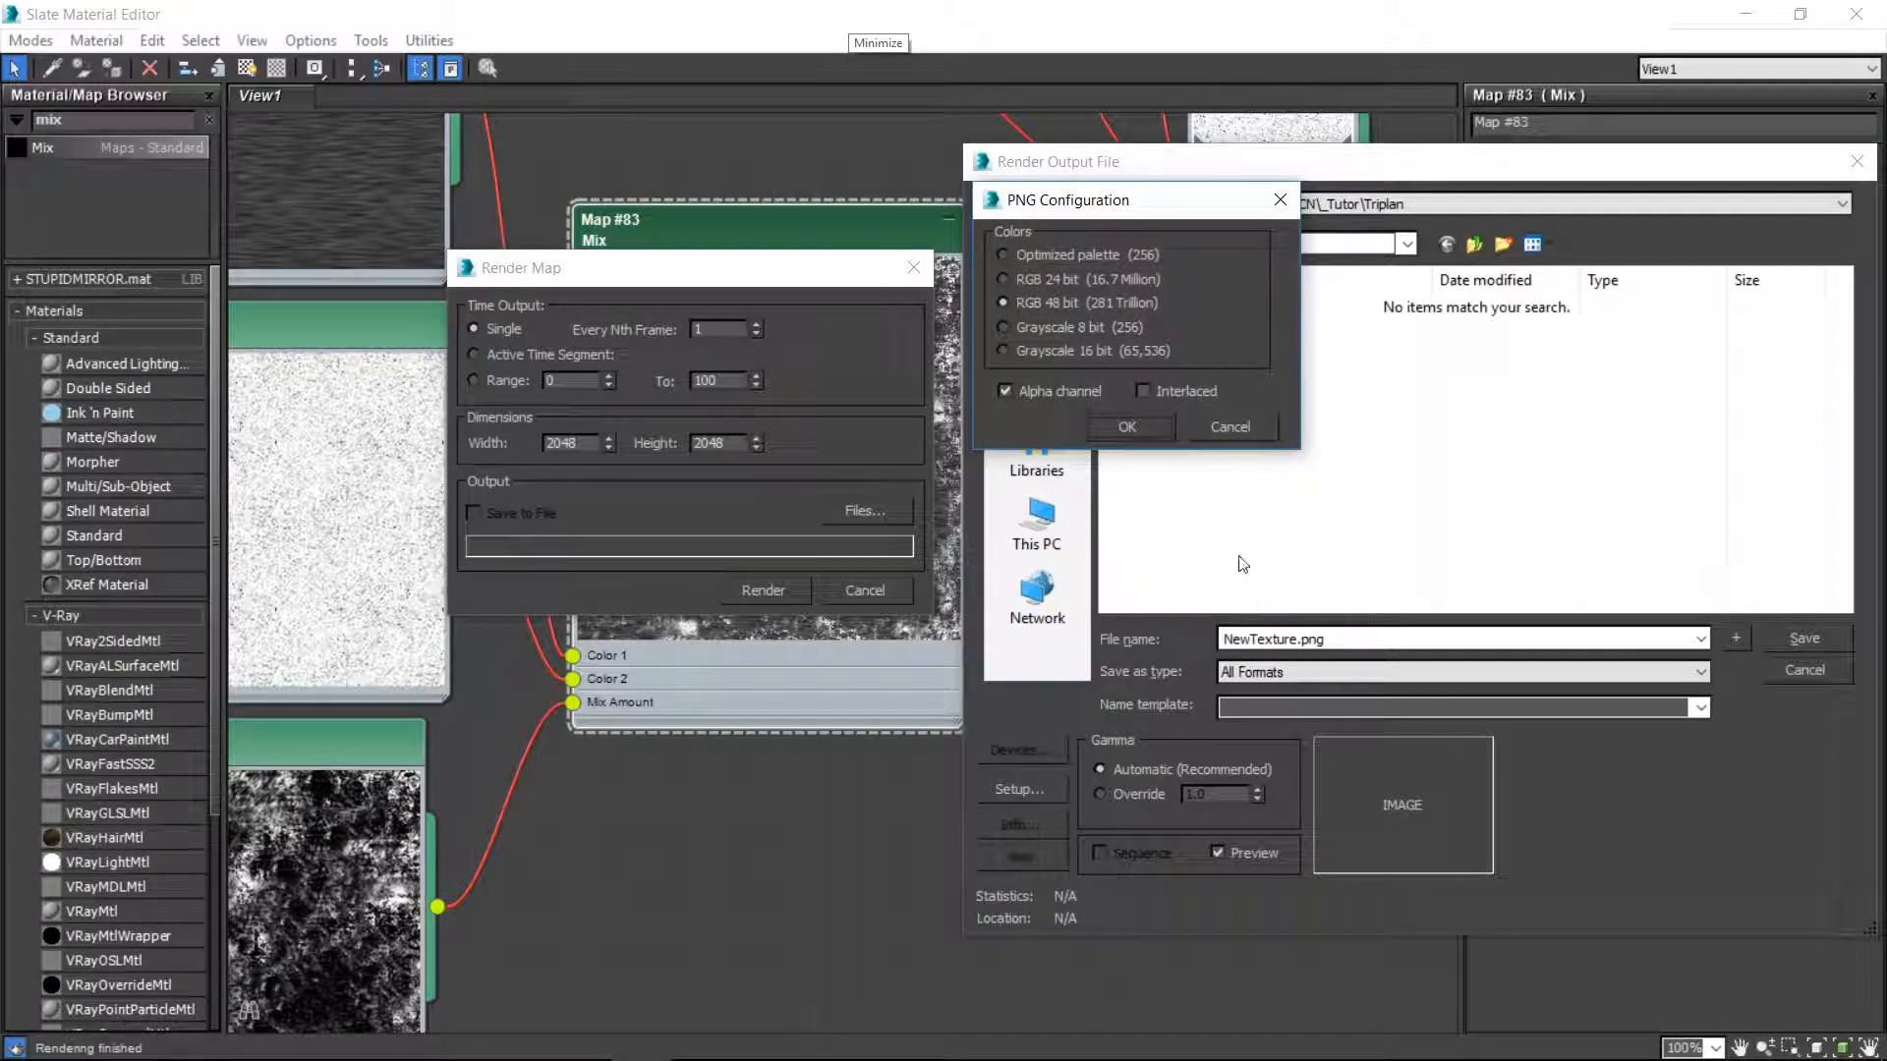
click(1132, 429)
click(770, 591)
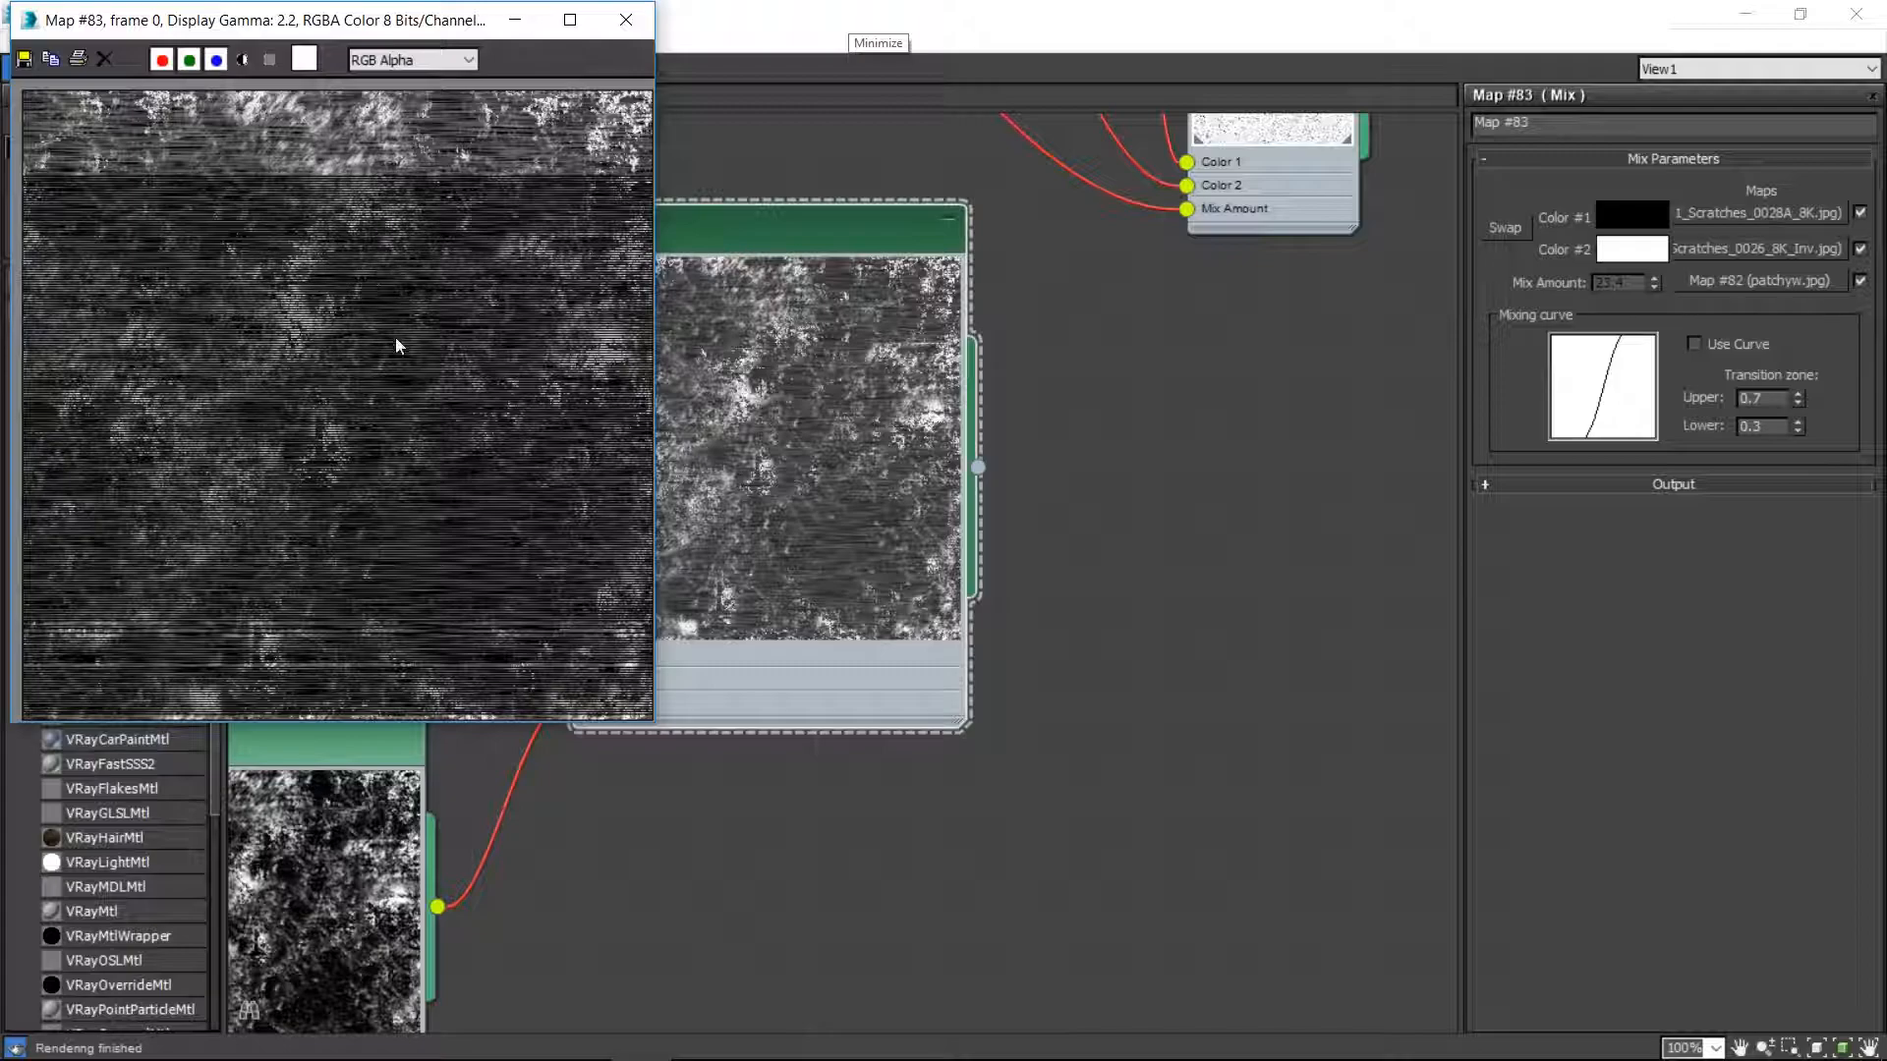
click(625, 19)
scroll(635, 108, up, 1)
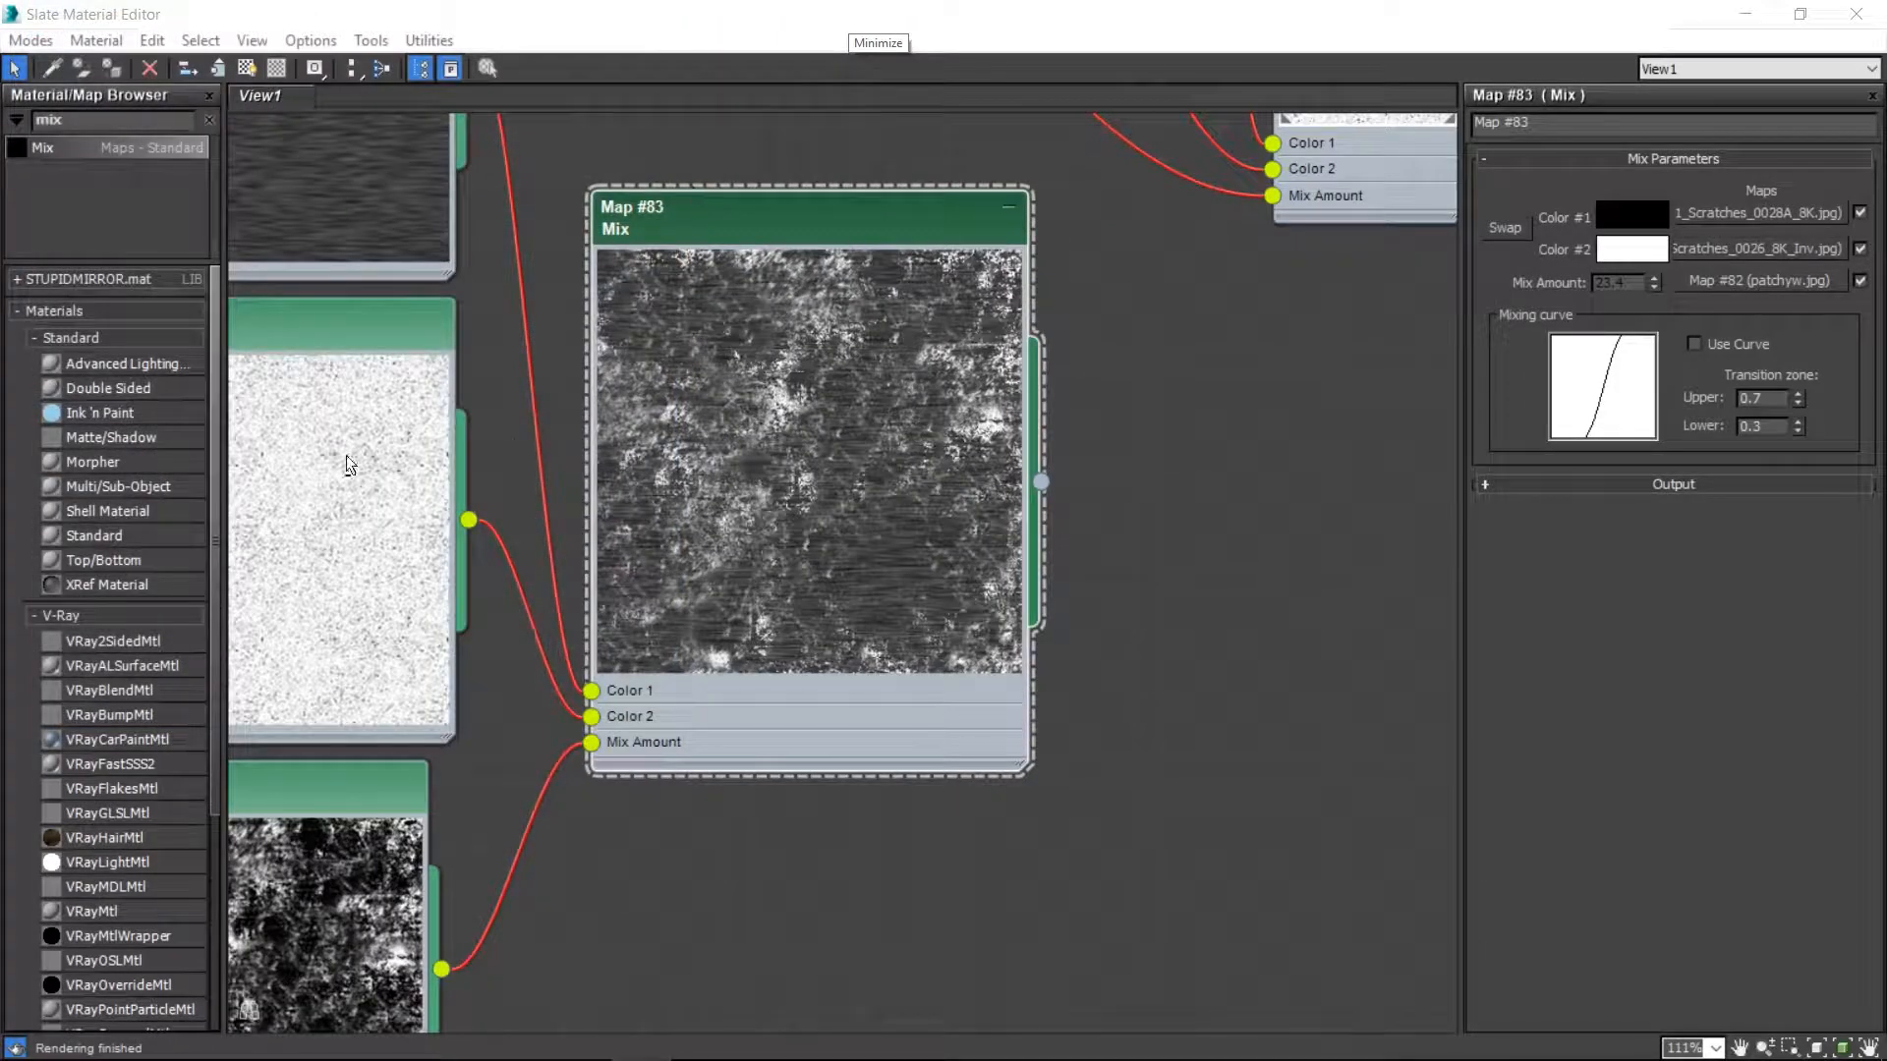
- Switch to File Explorer, locate NewTexture.png among the recent files, and bring it from its folder into the node graph as a bitmap
key(alt+Tab)
click(953, 410)
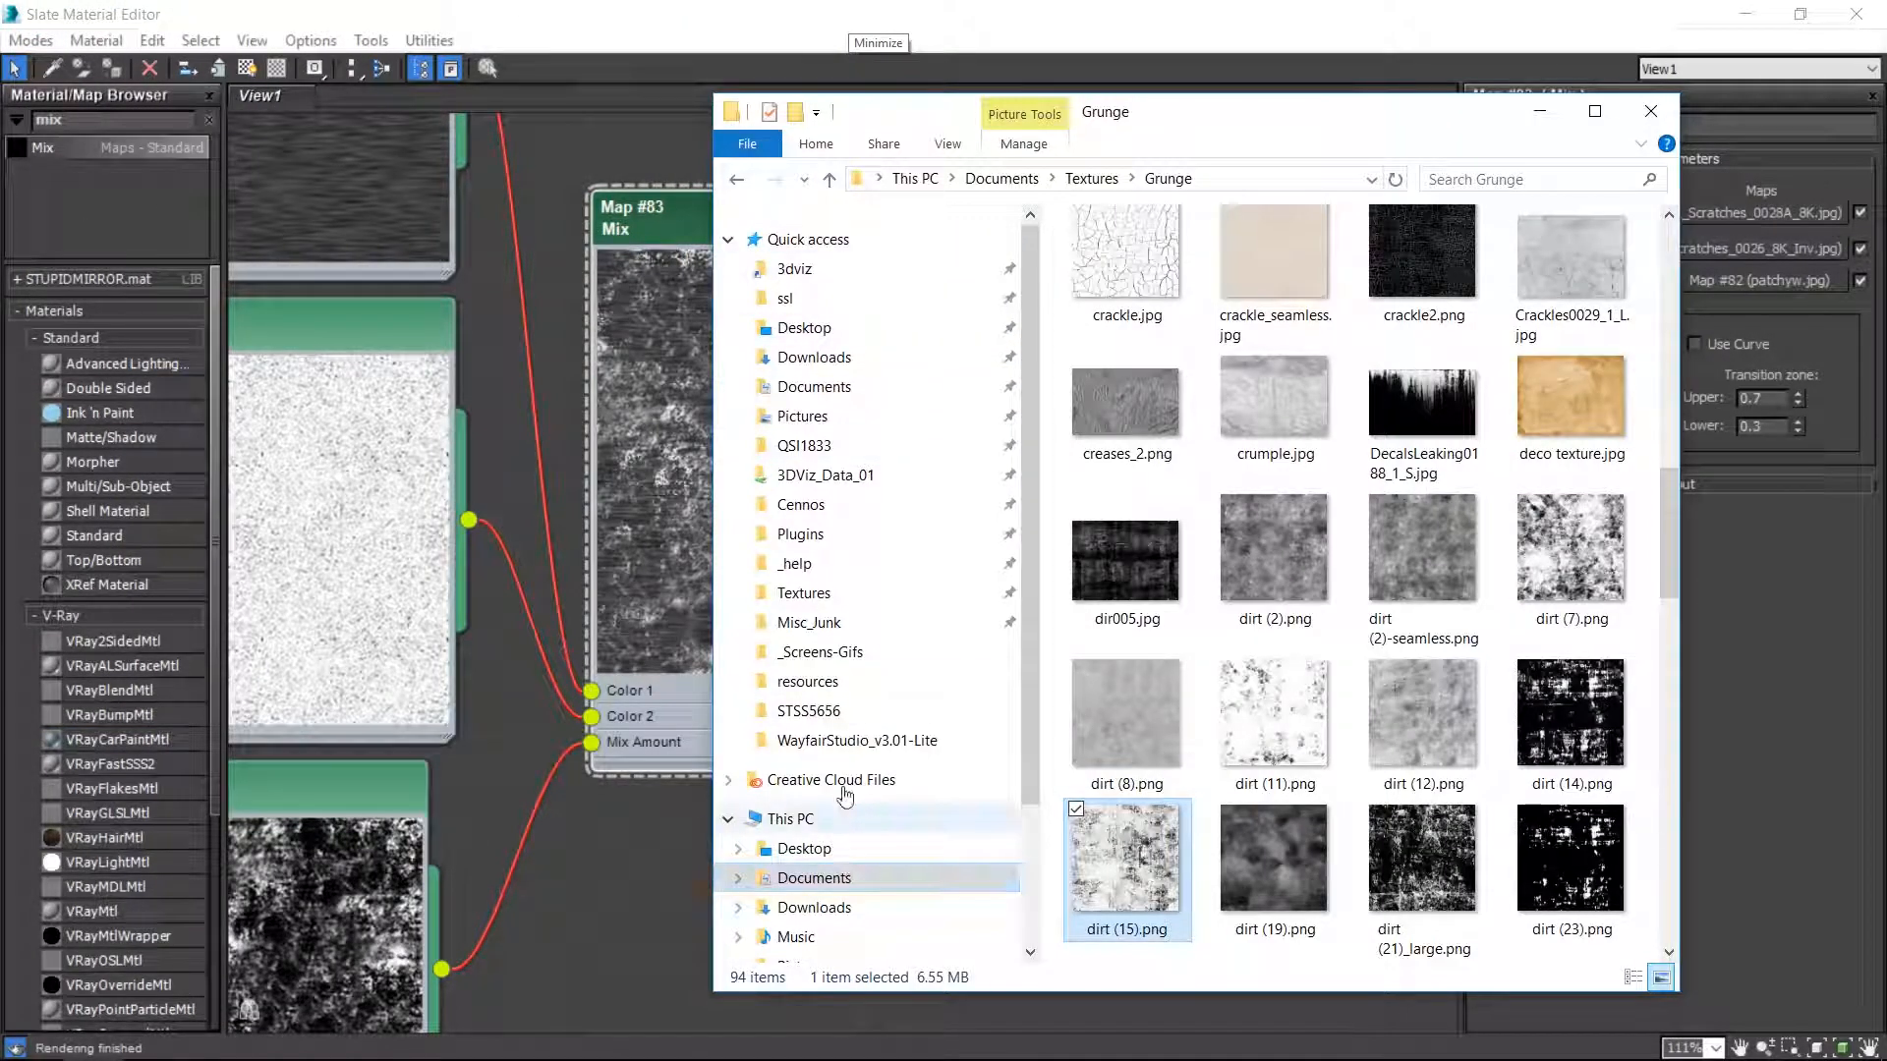
click(820, 240)
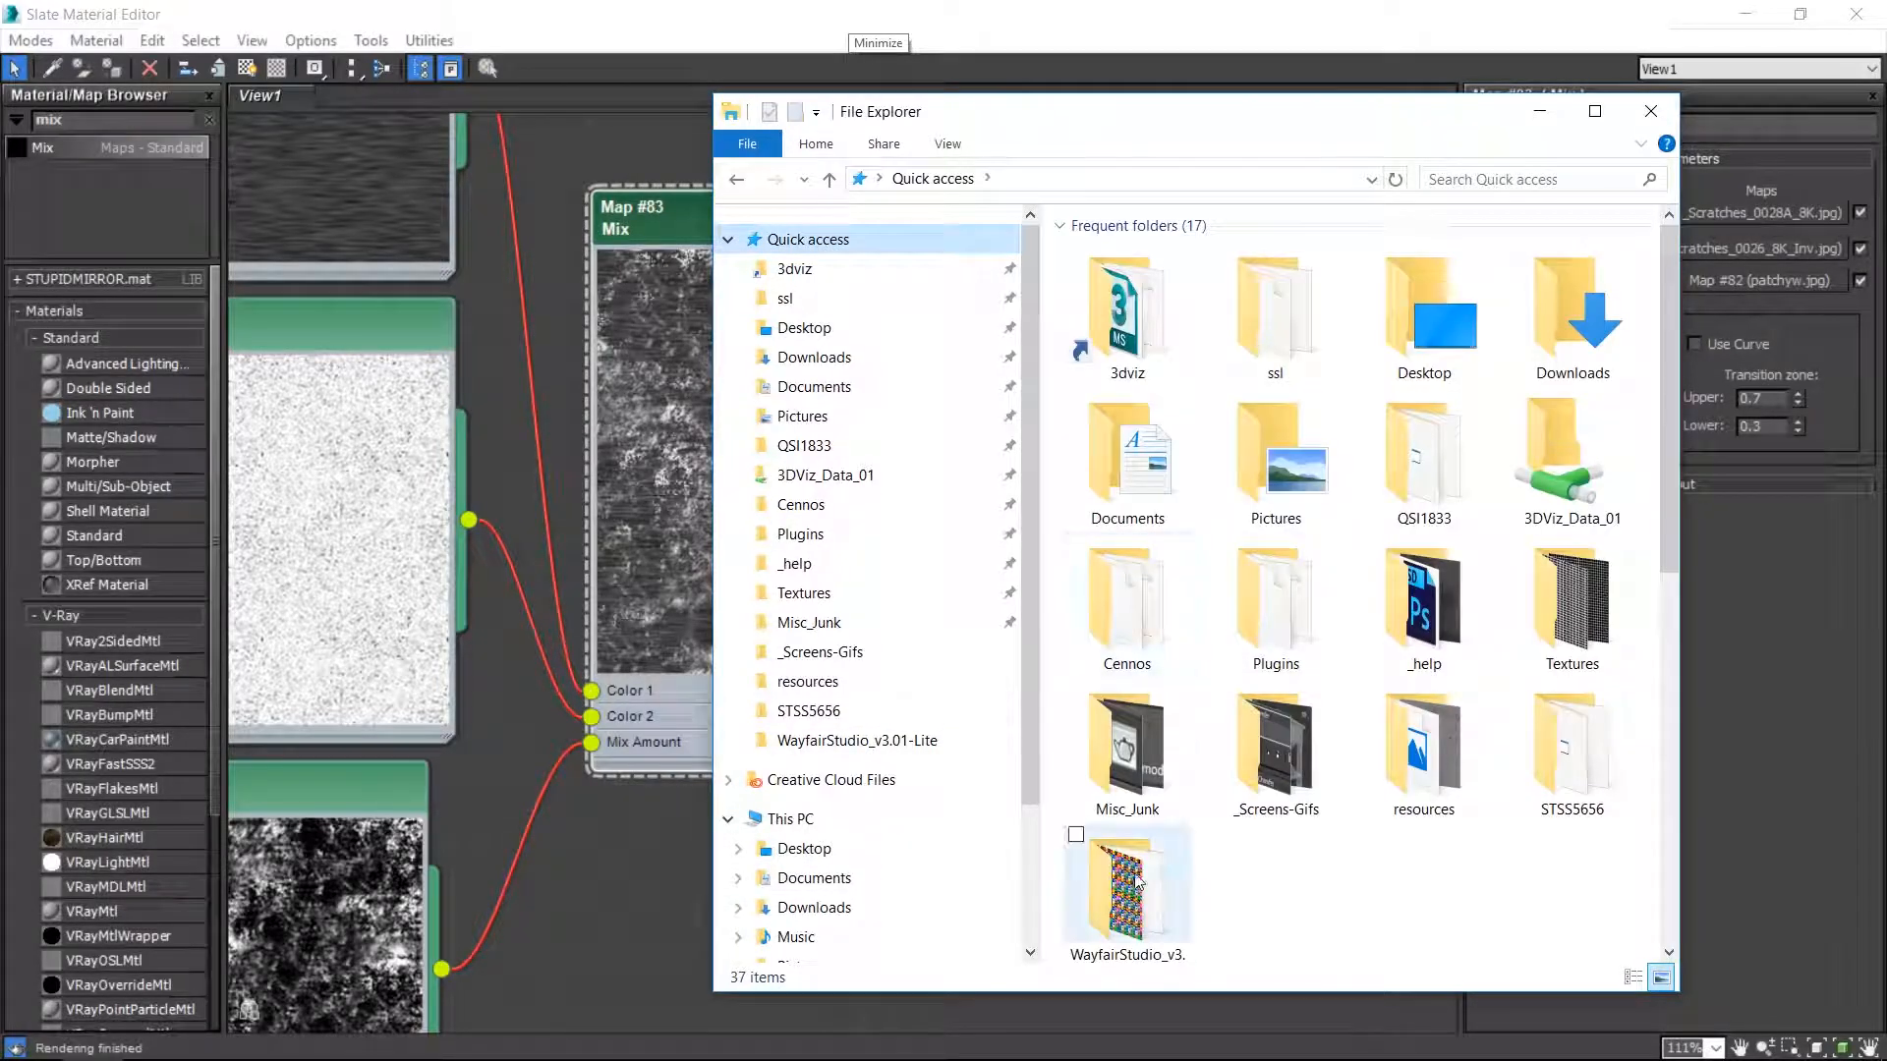
scroll(1140, 865, down, 5)
right_click(1131, 462)
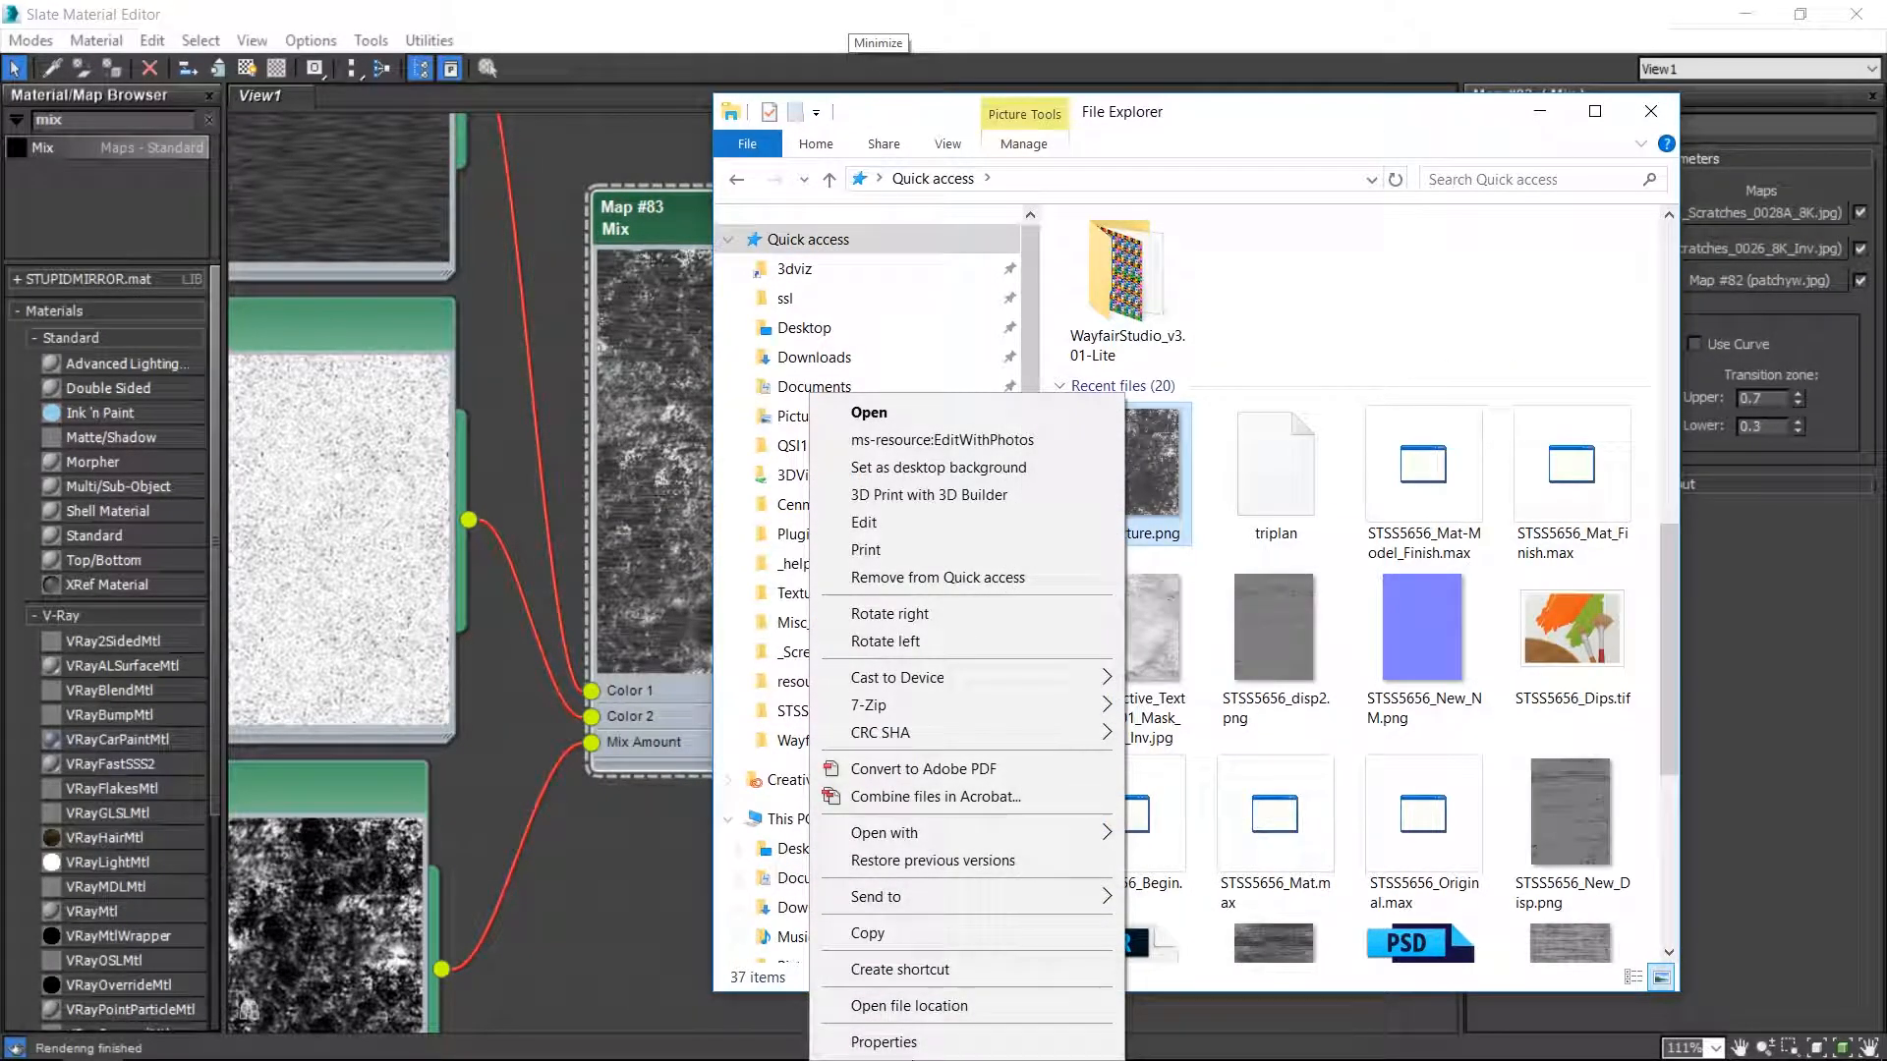
click(909, 1006)
drag(1159, 272, 655, 887)
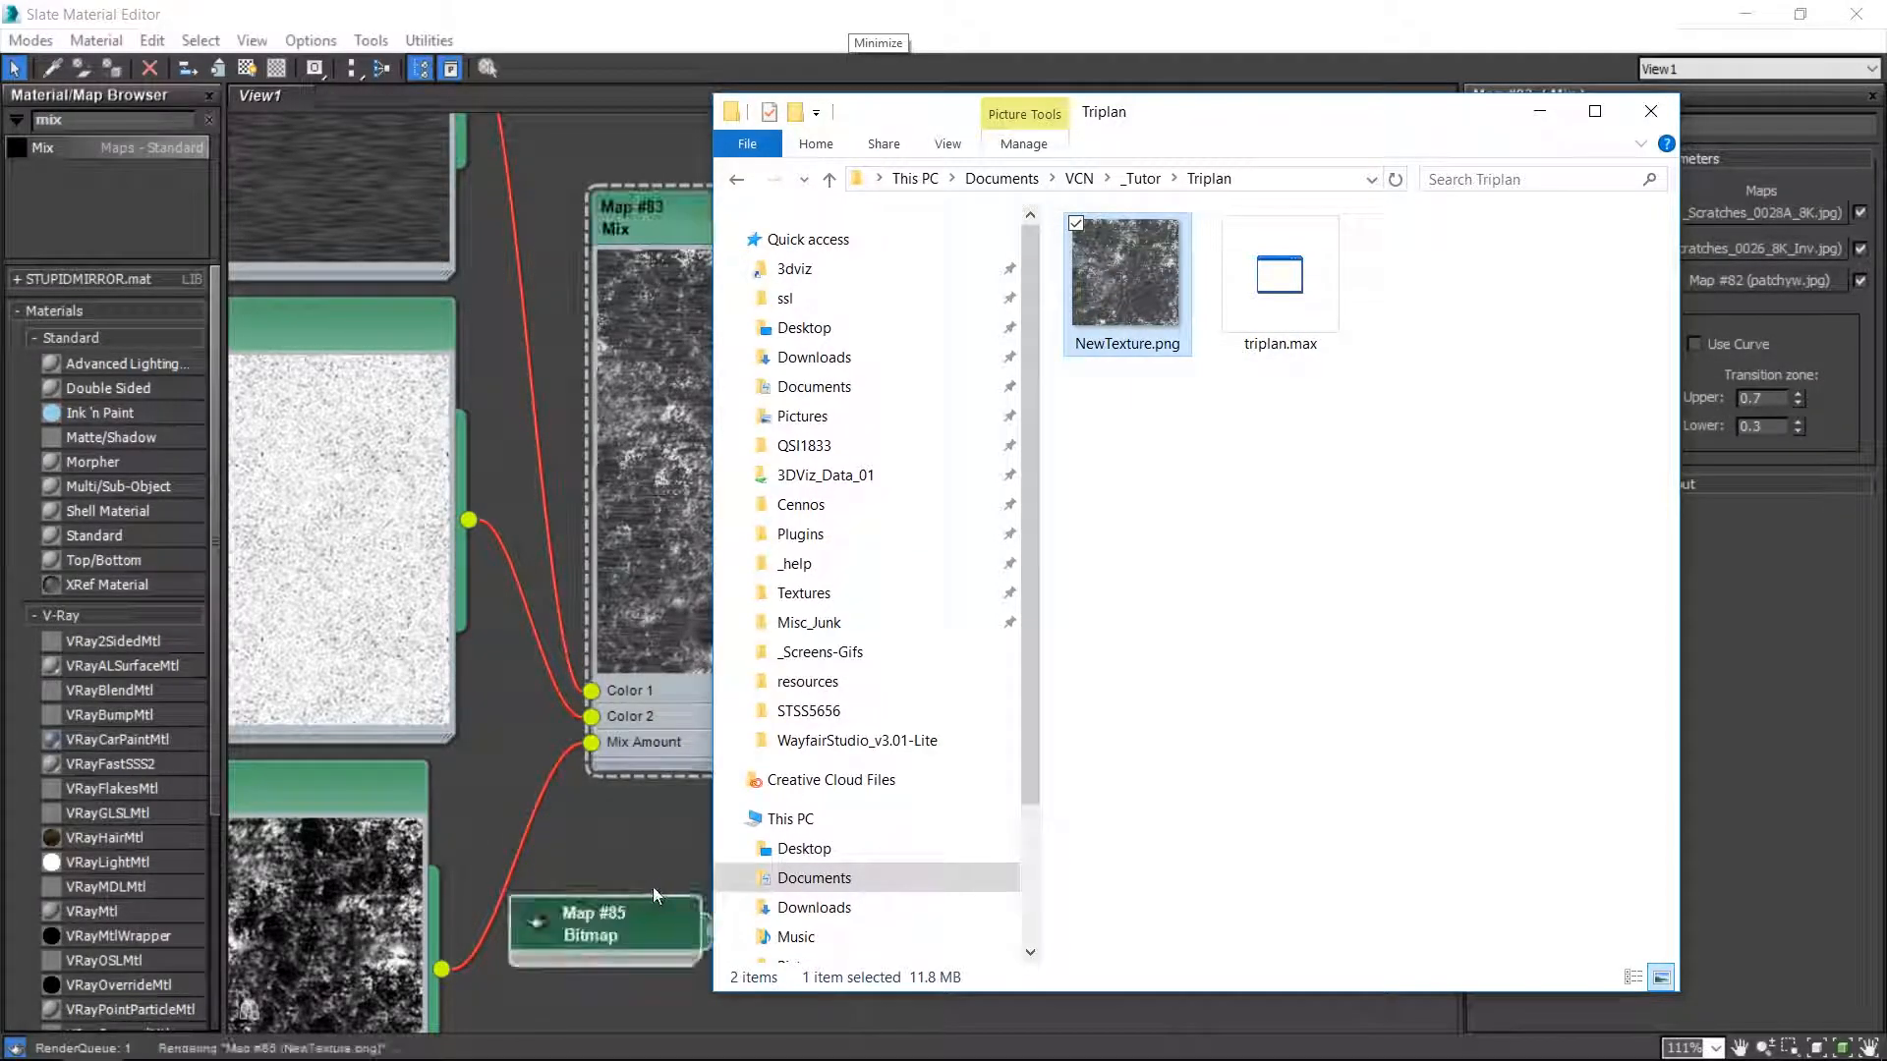
click(655, 892)
- Enlarge the NewTexture.png bitmap's preview and place its node beneath the Mix map to compare the two
middle_drag(654, 892, 596, 610)
double_click(485, 646)
drag(637, 864, 1000, 902)
middle_drag(685, 659, 716, 546)
scroll(716, 546, down, 2)
drag(716, 547, 790, 472)
middle_drag(800, 629, 774, 803)
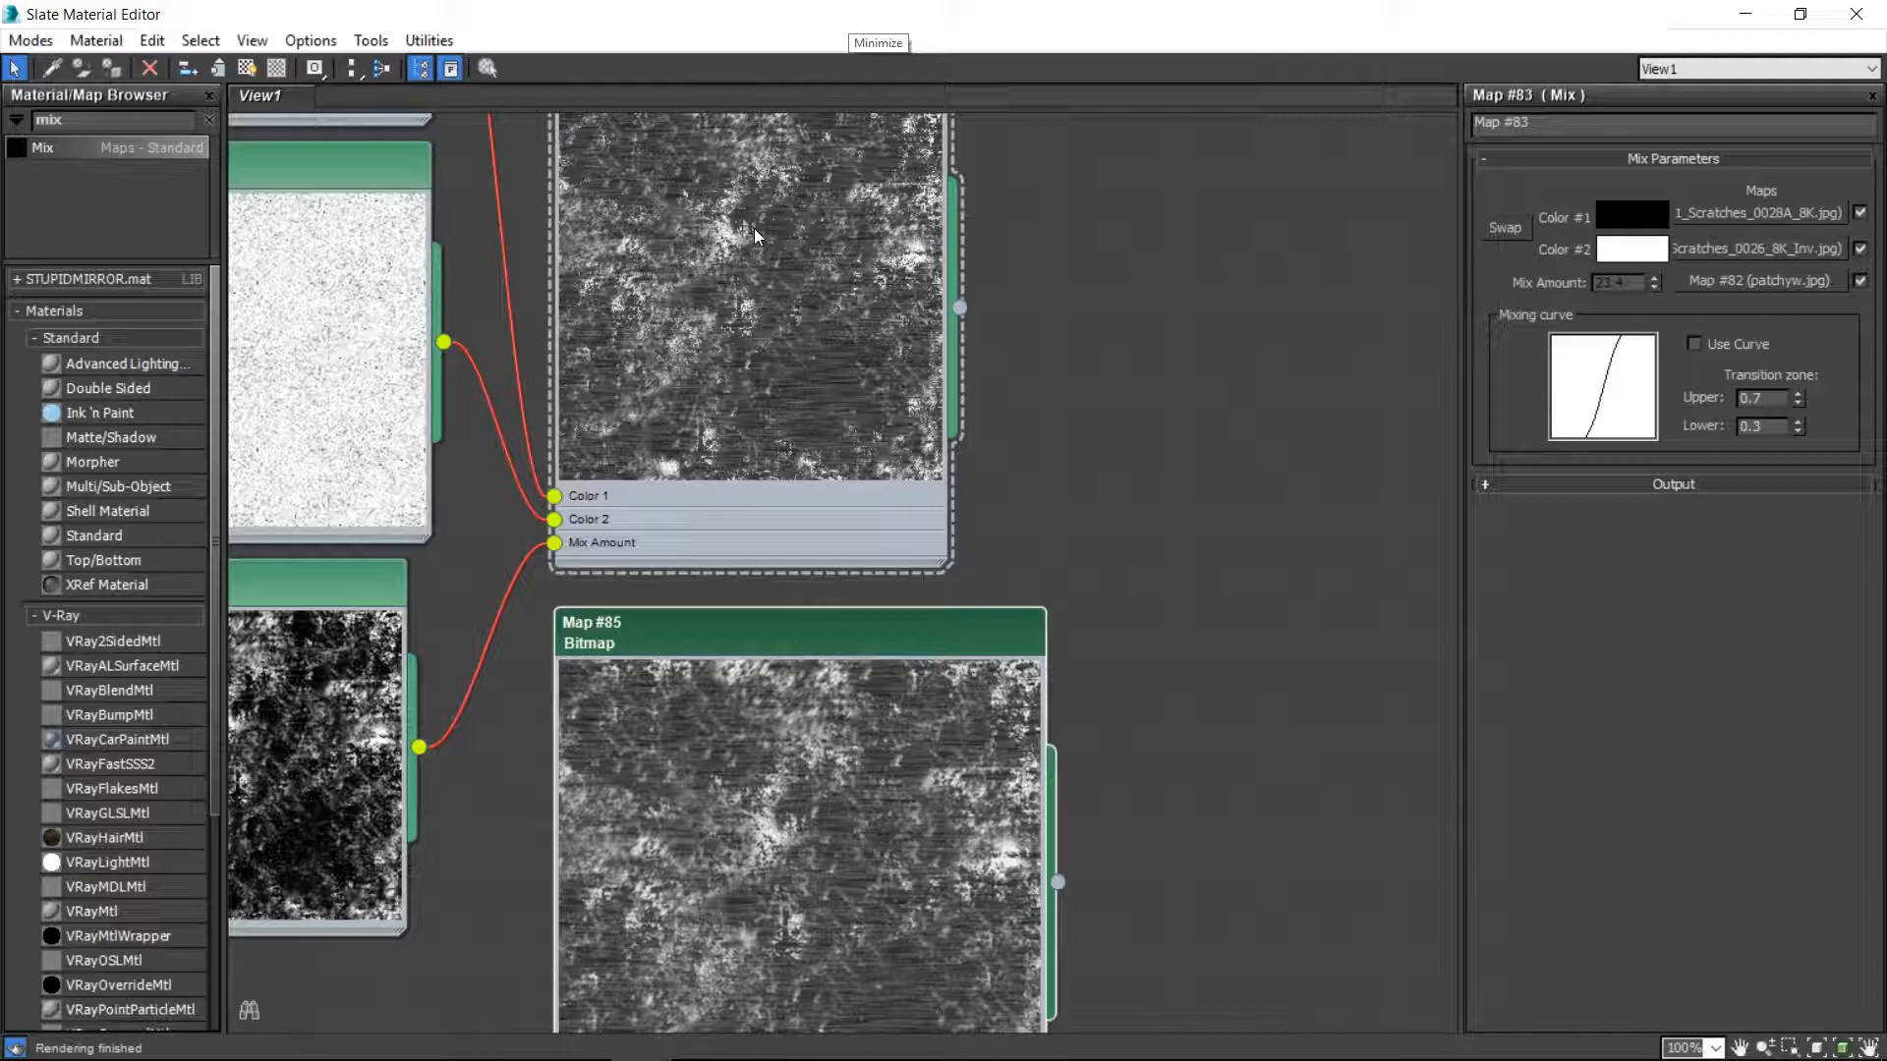
- Shrink the NewTexture.png bitmap's preview to match the width of the Mix node above it
scroll(754, 230, down, 2)
middle_drag(753, 258, 540, 305)
scroll(757, 336, down, 2)
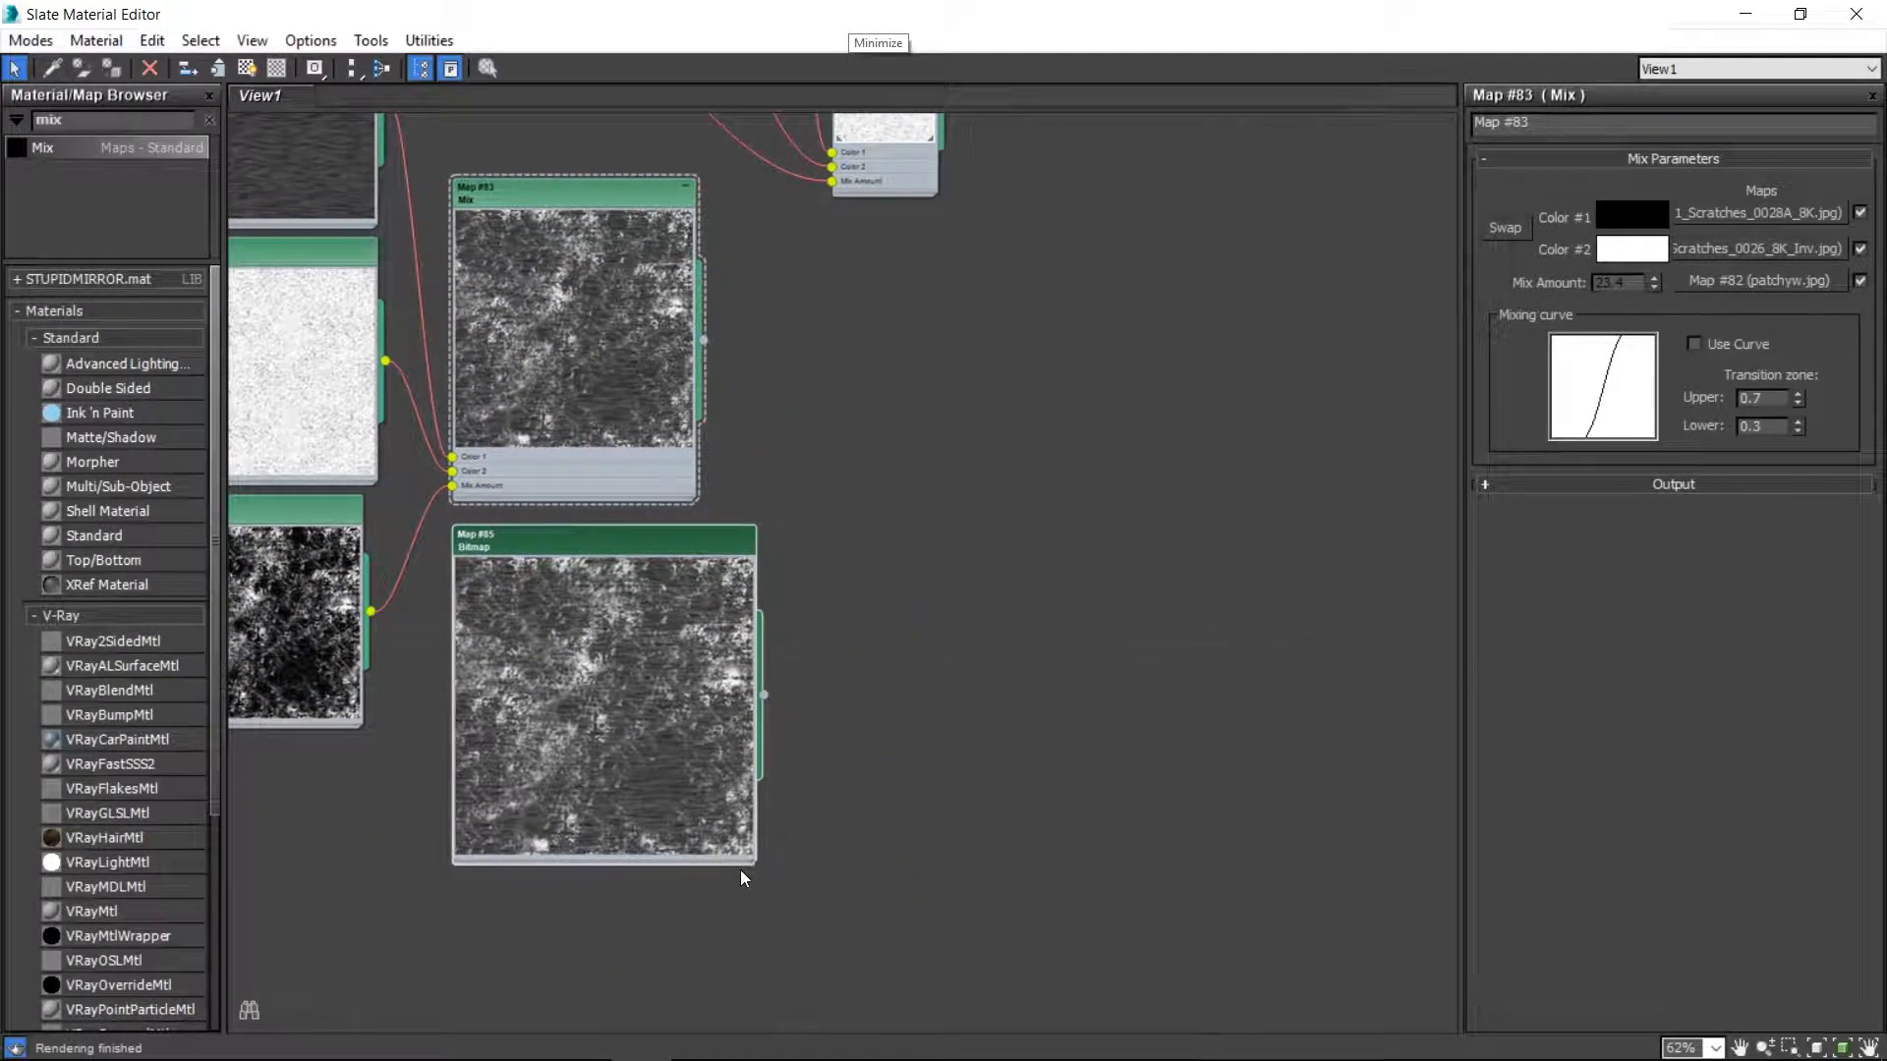
drag(747, 852, 686, 775)
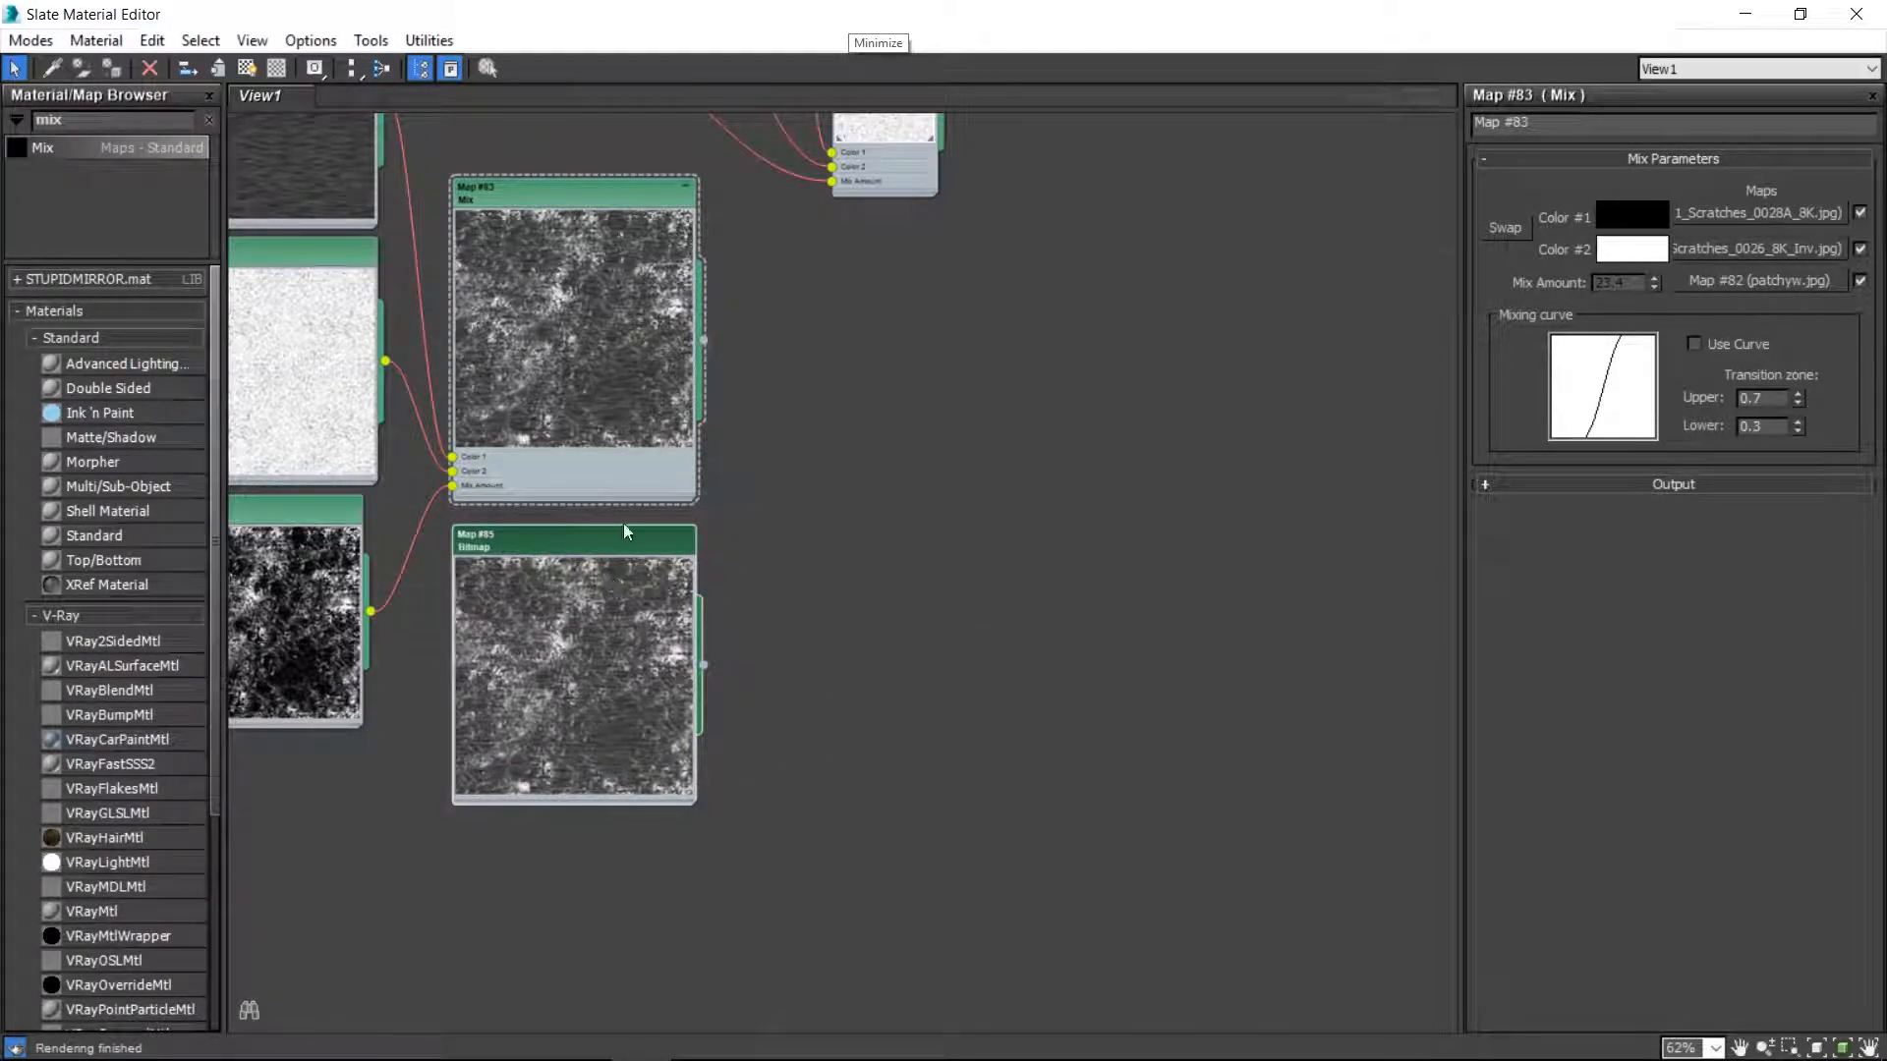
- Move the lower VRayMtl that uses Rust_Diffuse below the rest of the graph and lay out its child nodes
middle_drag(855, 456, 737, 620)
scroll(737, 619, down, 2)
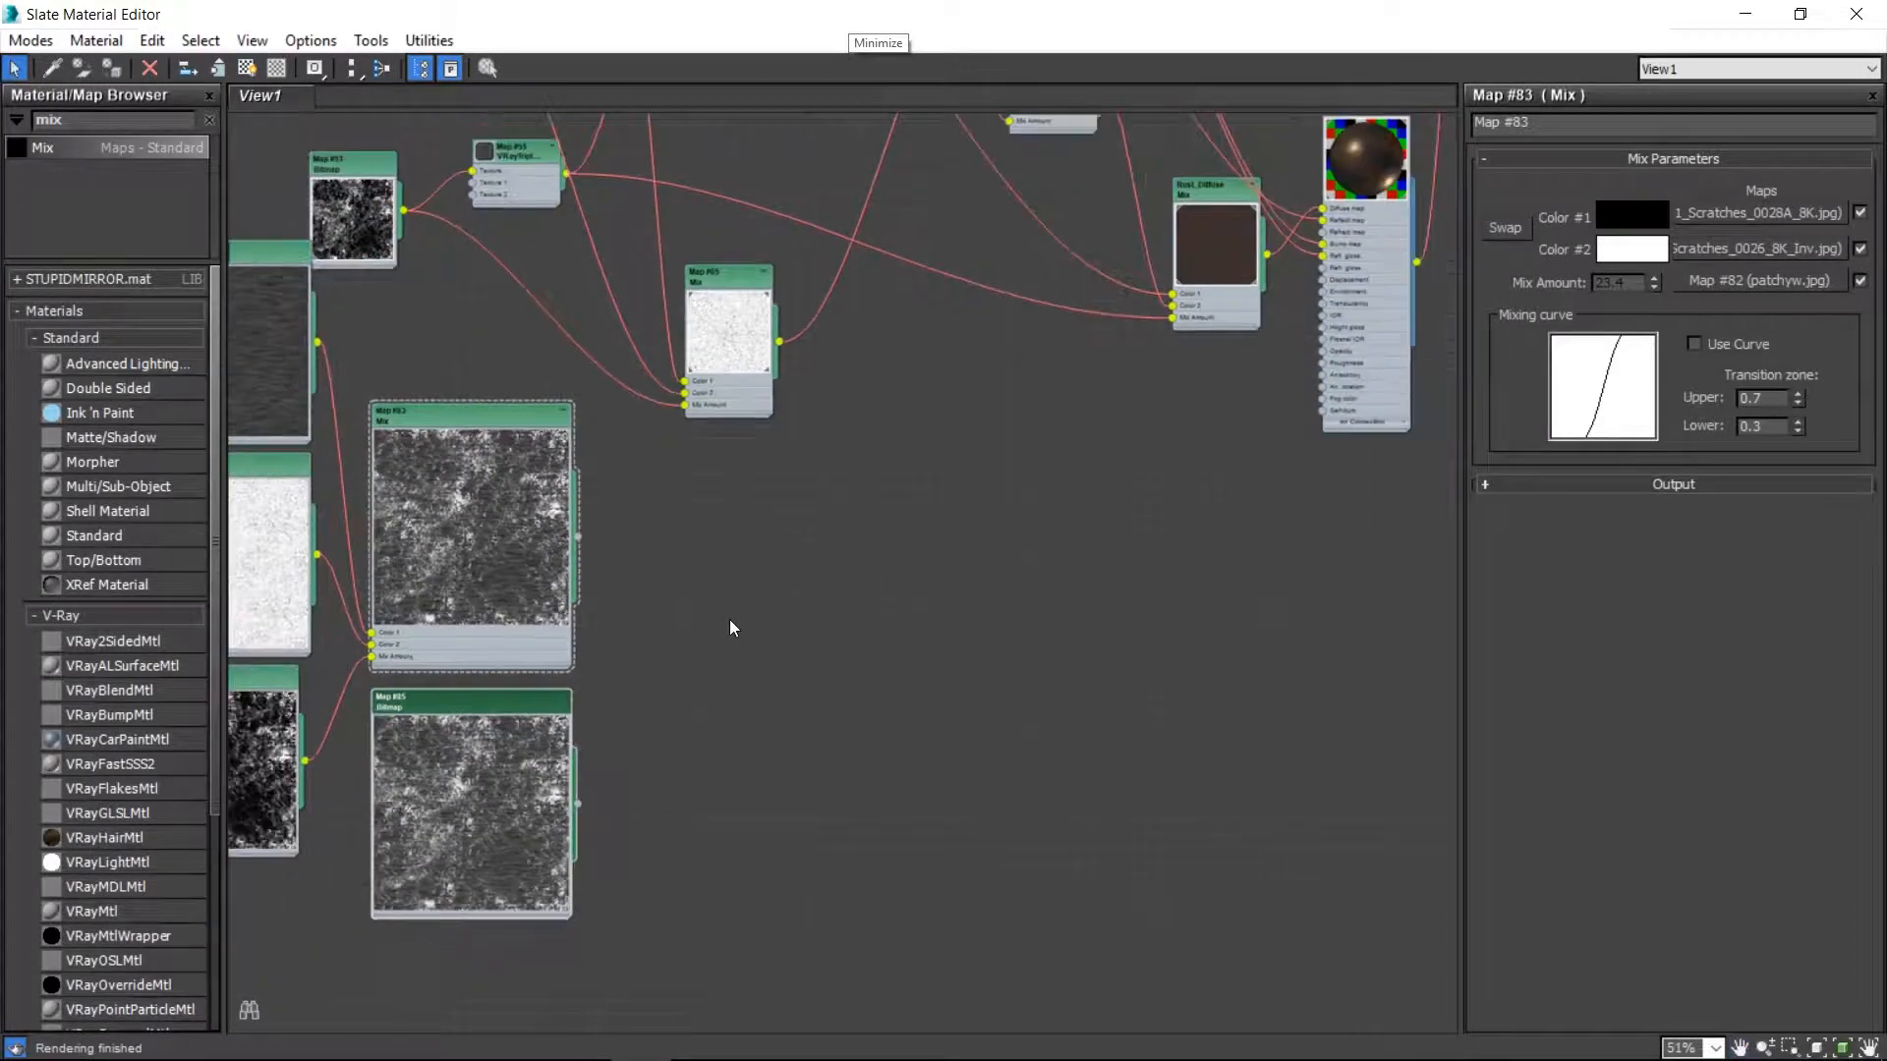
click(452, 489)
key(ctrl+c)
scroll(730, 419, down, 4)
middle_drag(730, 418, 863, 313)
drag(688, 351, 390, 716)
drag(709, 604, 413, 552)
middle_drag(1061, 351, 796, 727)
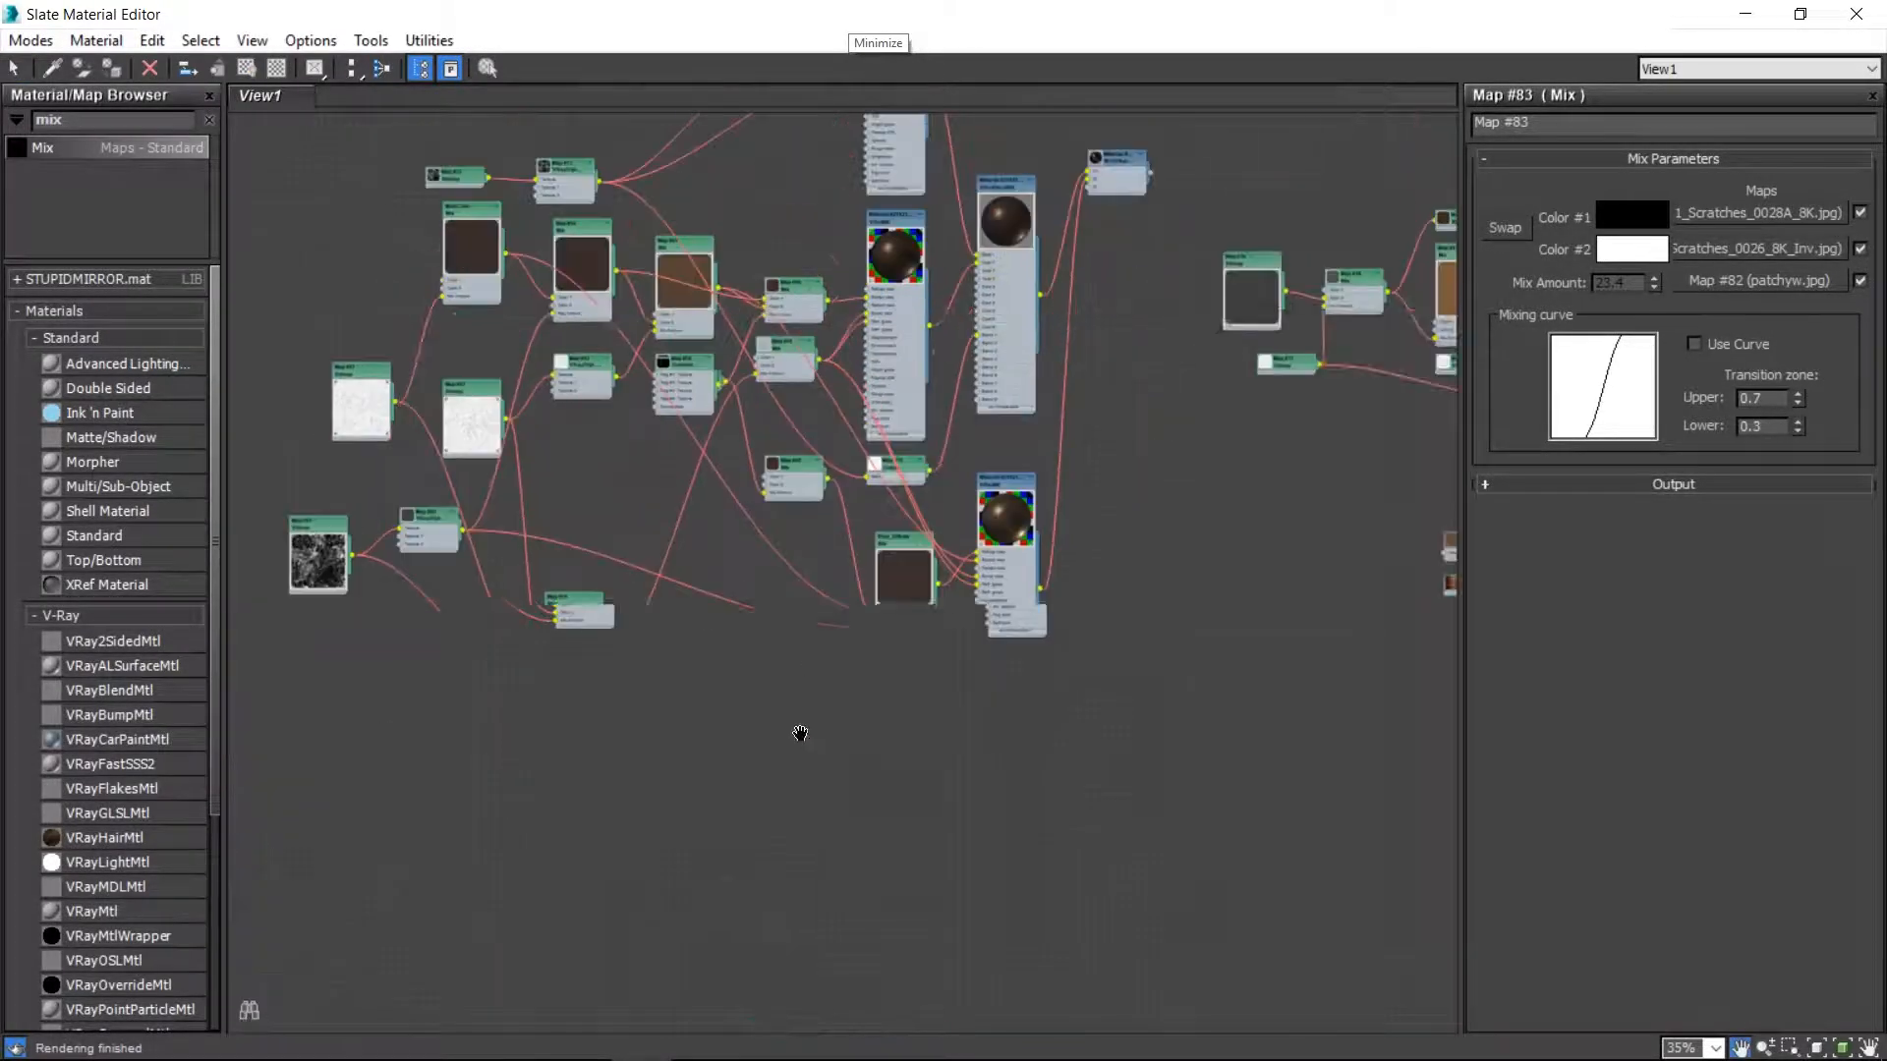
drag(992, 488, 999, 823)
key(c)
middle_drag(876, 411, 993, 441)
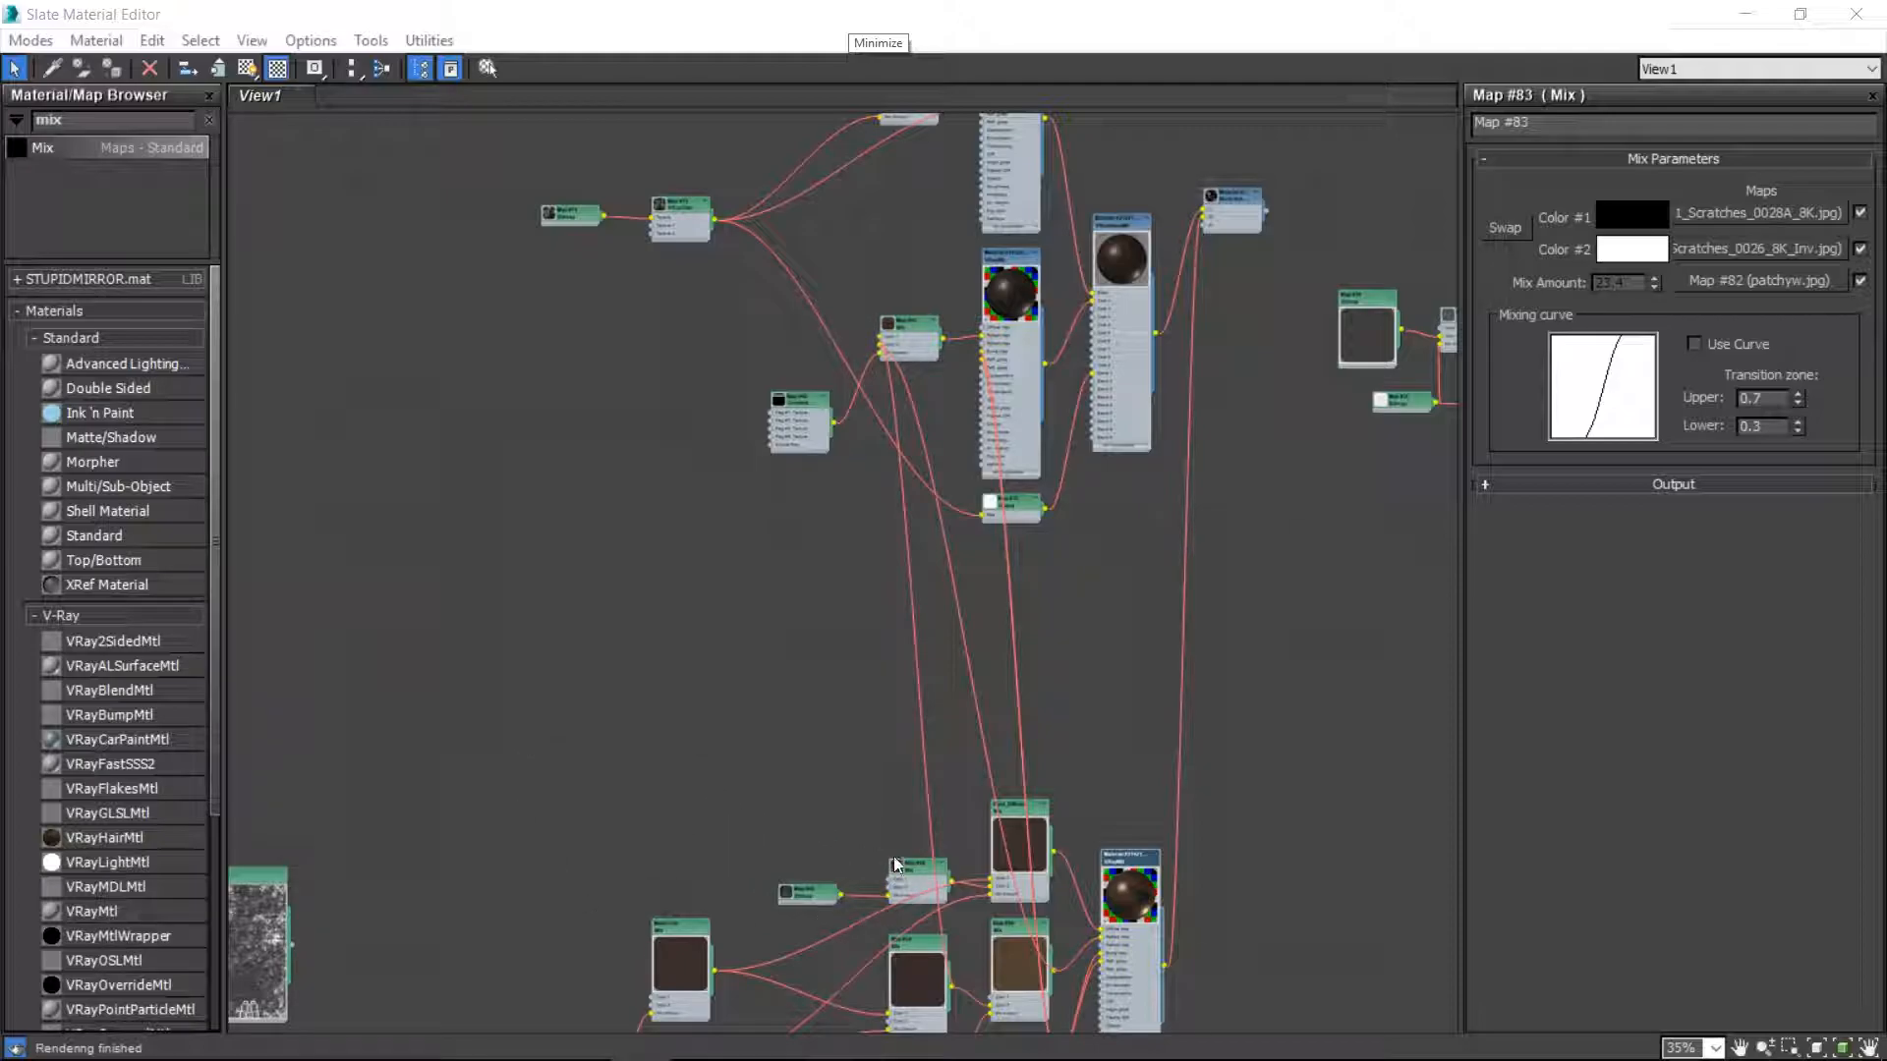
- Pull the blend's Coat 1 VRayMtl away, lay out its children, and place the Map #71 bitmap and its triplanar map beside the base VRayMtl
click(912, 333)
key(c)
drag(1025, 269, 584, 253)
key(c)
middle_drag(583, 253, 750, 337)
drag(863, 303, 1075, 295)
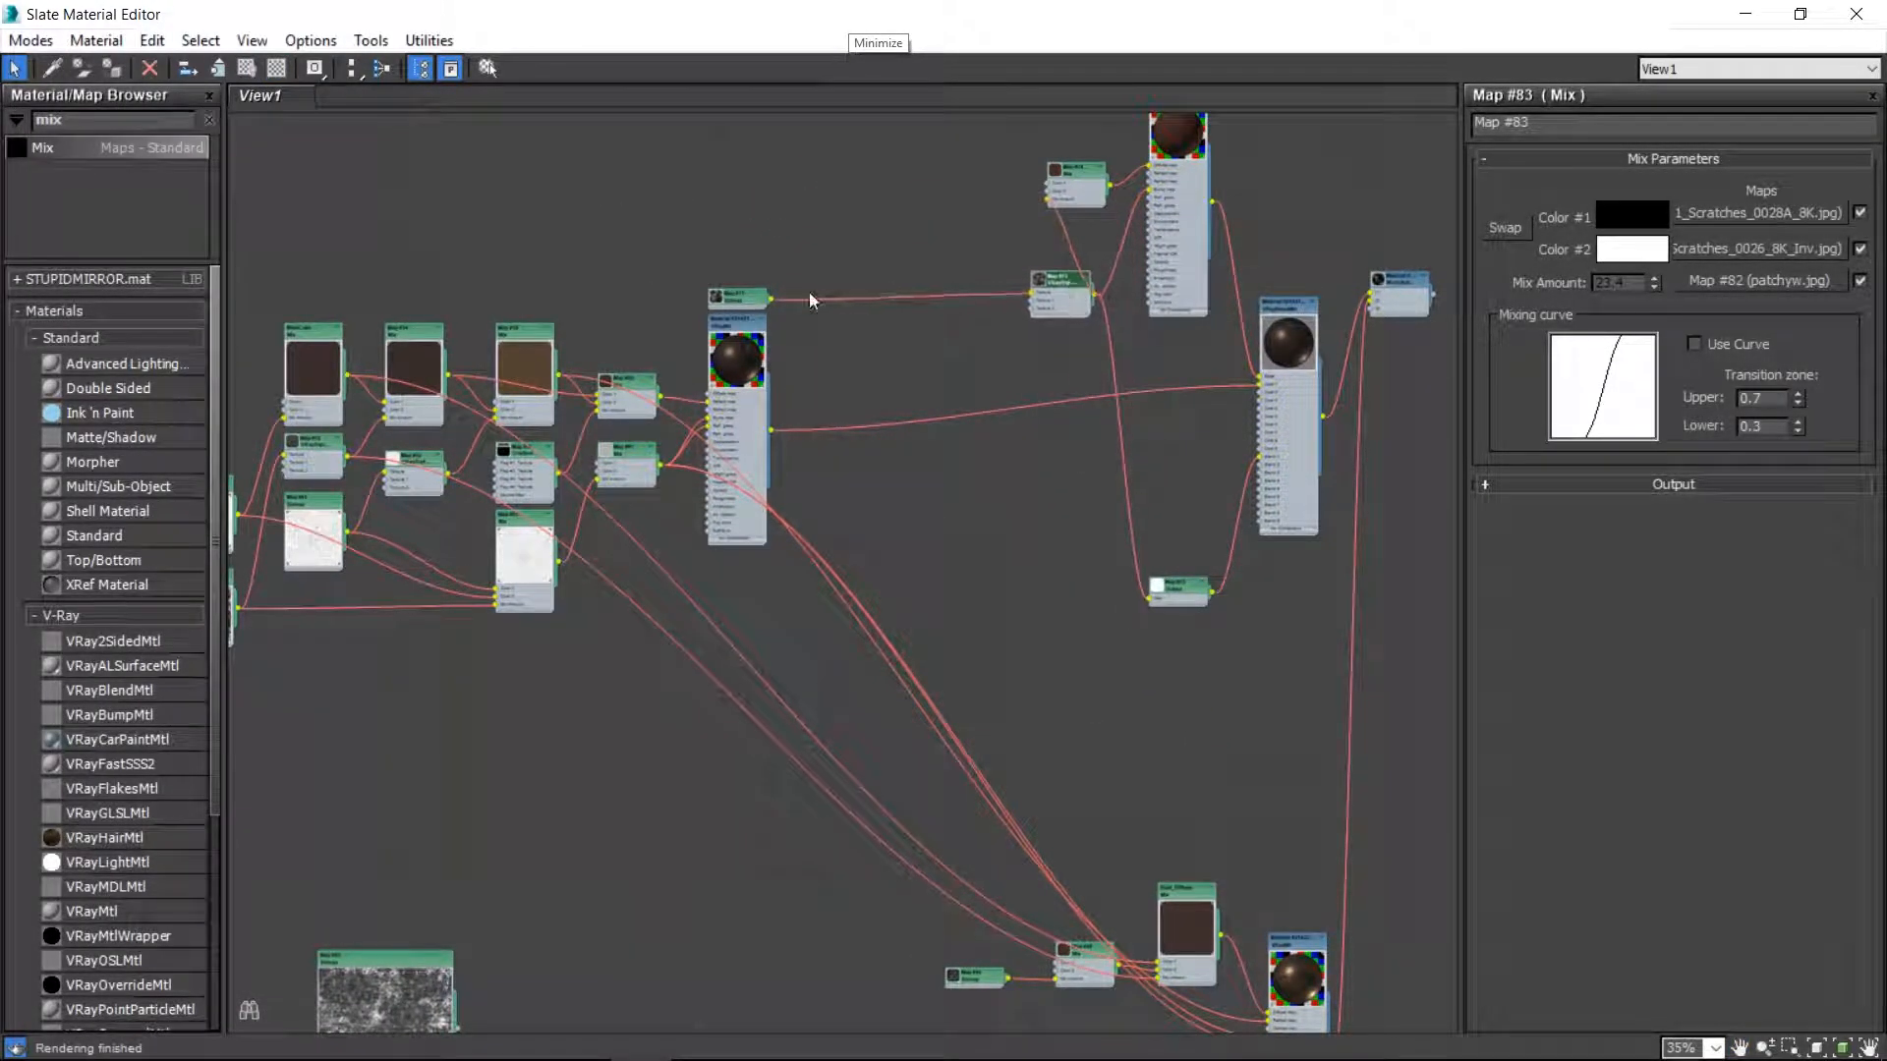
drag(758, 298, 859, 305)
middle_drag(973, 573, 800, 670)
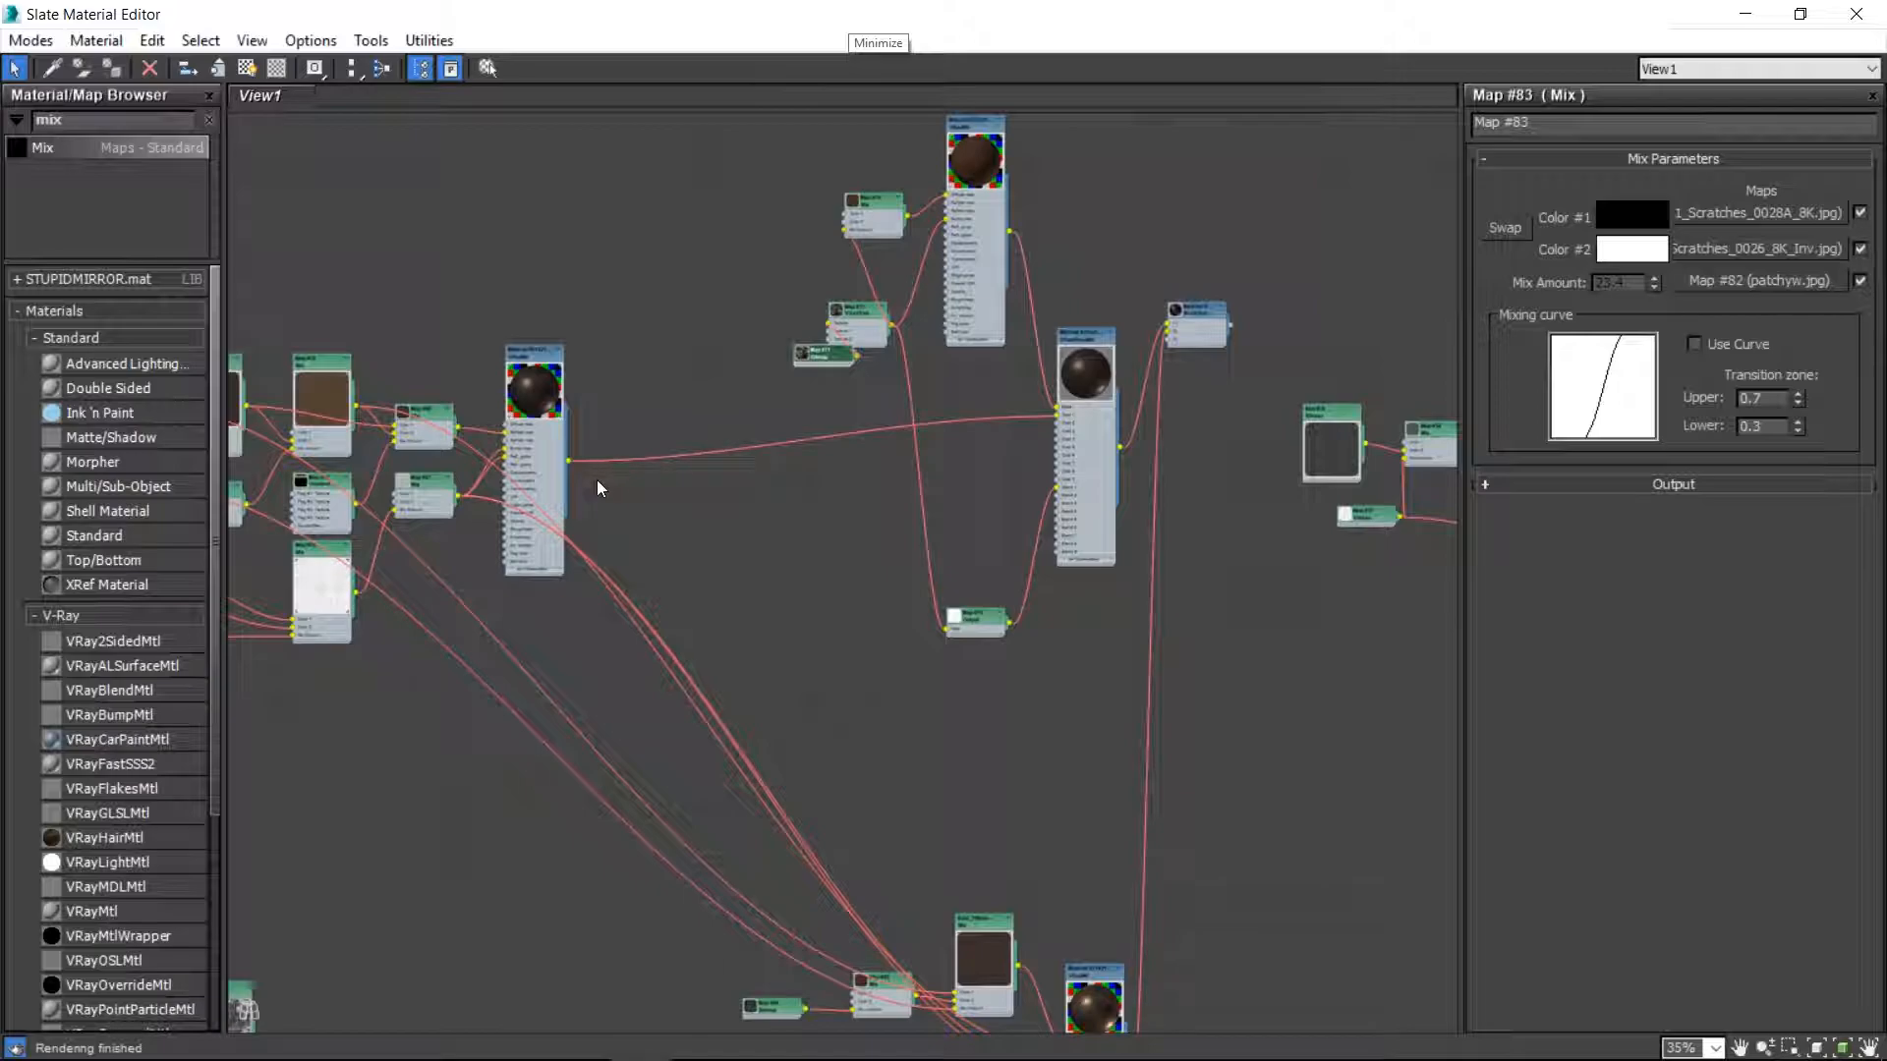
- Delete the wires linking the upper material tree to the lower Rust_Diffuse mix and its VRayMtl
middle_drag(670, 578, 931, 487)
drag(962, 480, 806, 786)
middle_drag(926, 730, 713, 663)
drag(752, 455, 590, 722)
scroll(975, 832, up, 5)
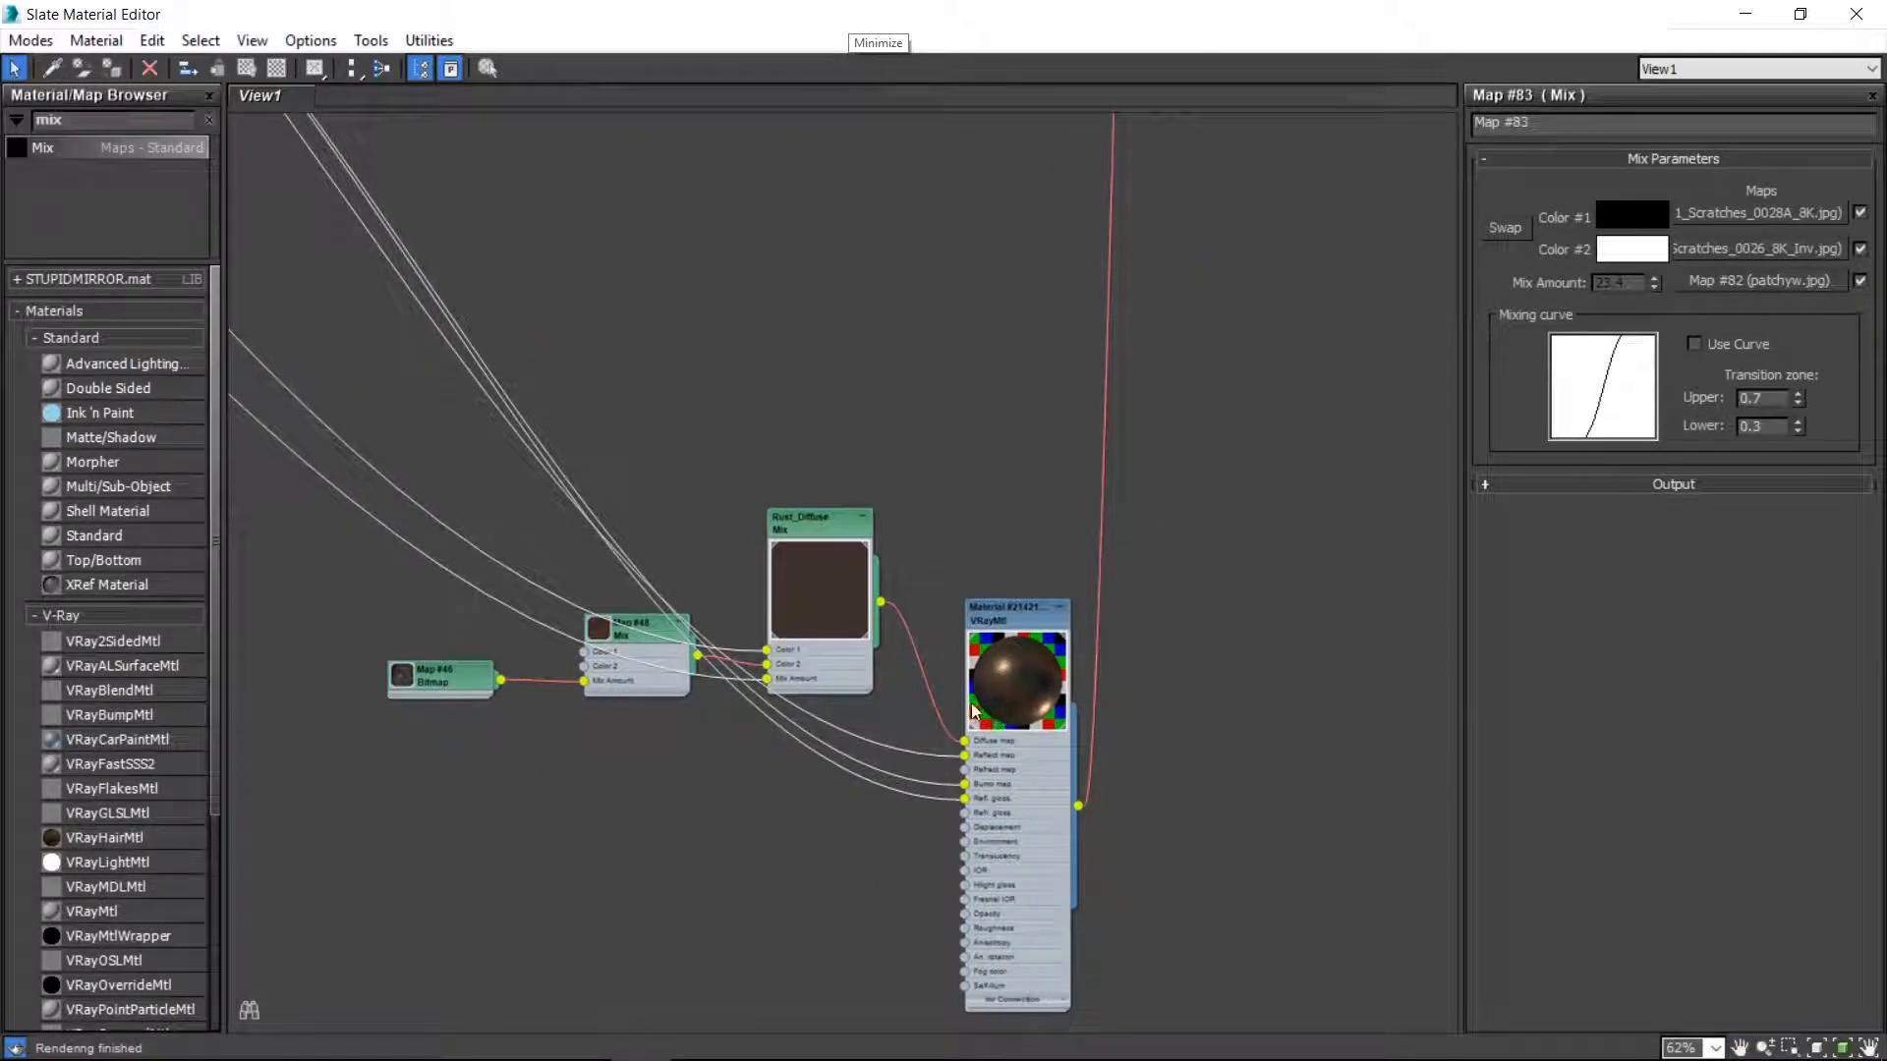
middle_drag(811, 517, 1053, 718)
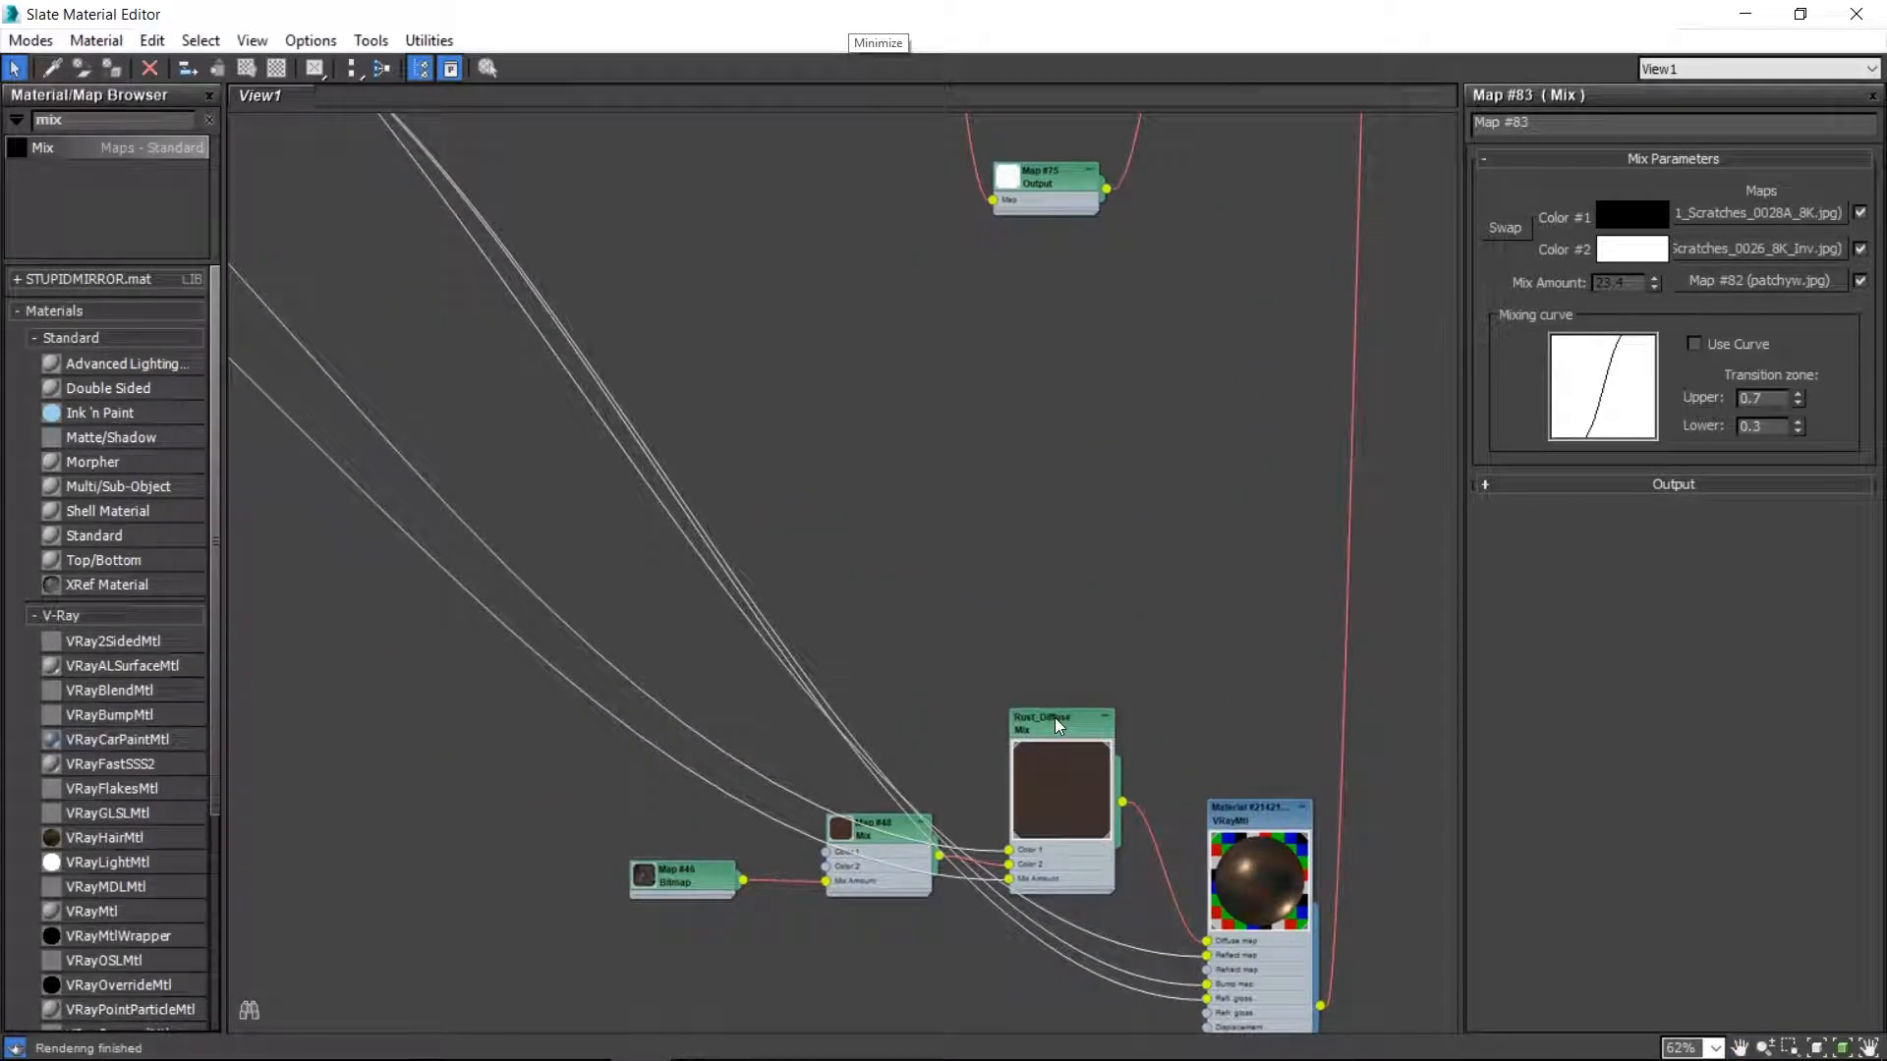
key(Delete)
scroll(771, 429, down, 5)
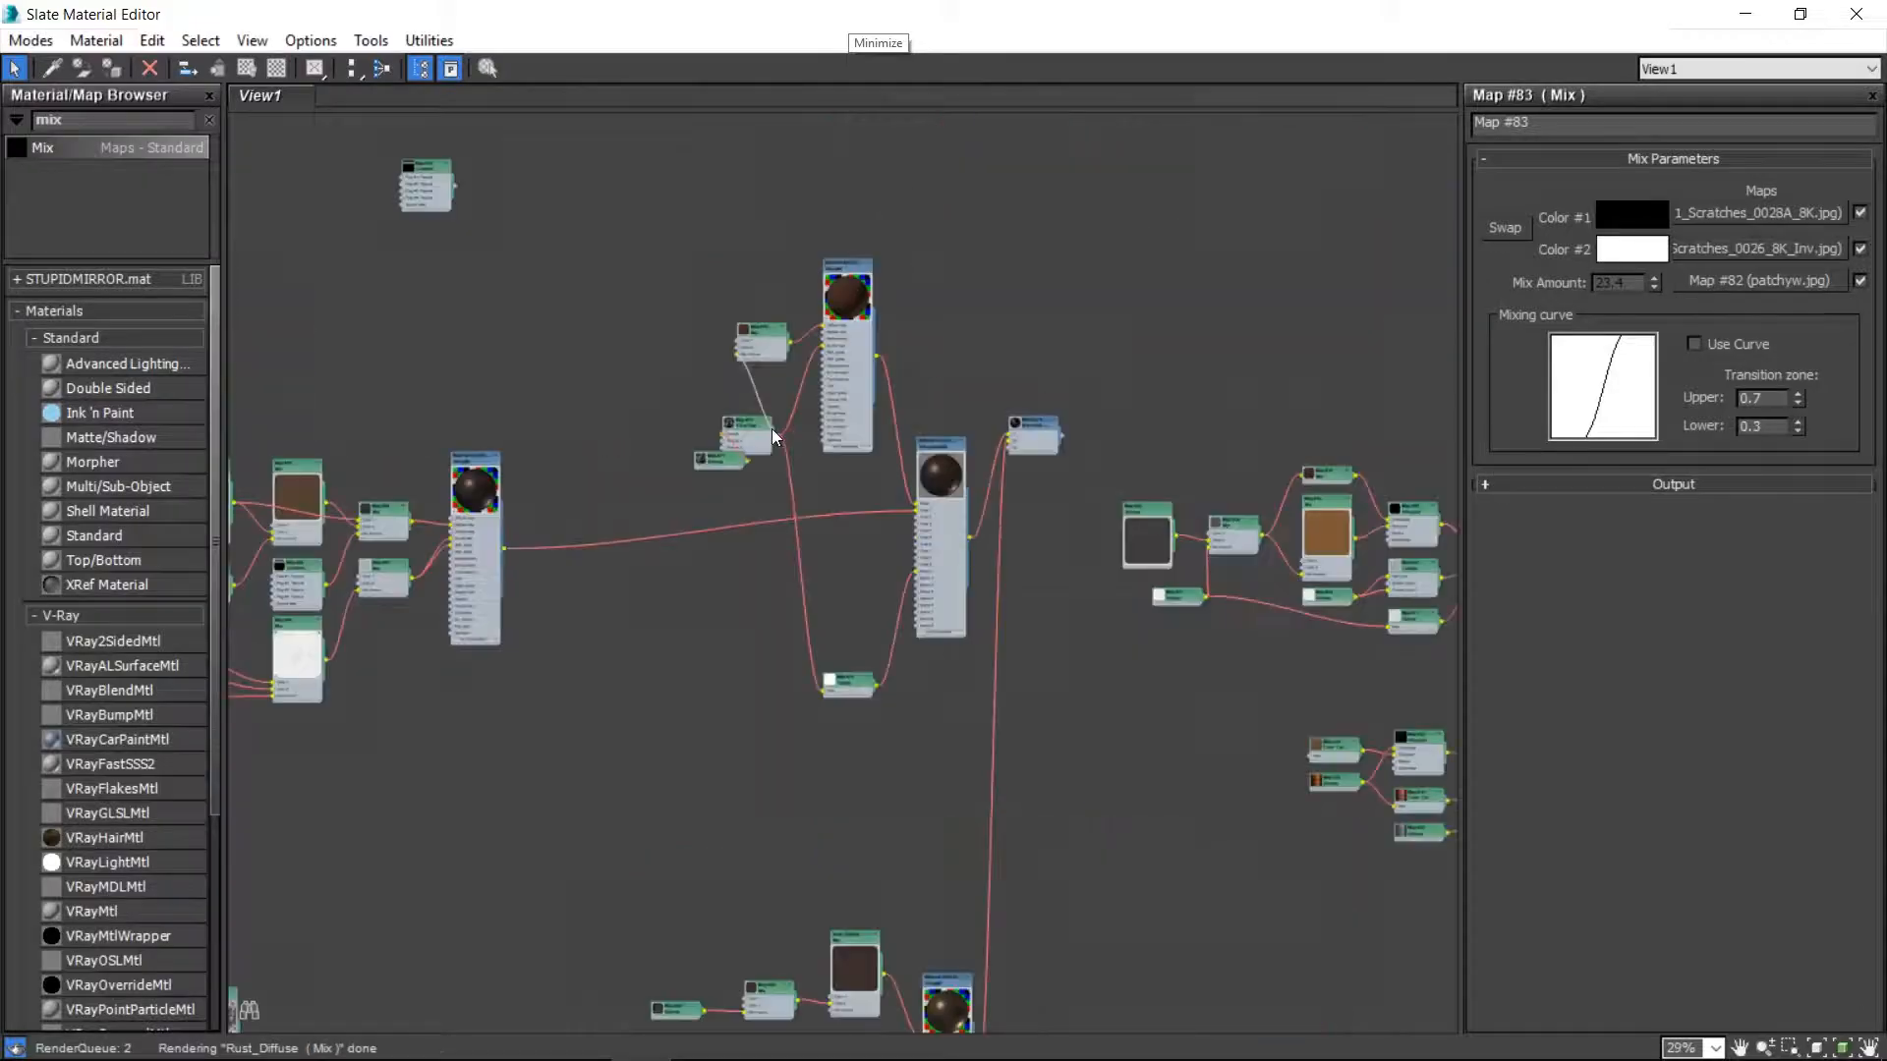
- Lay out the children of the upper material tree and delete the parent node joining it to the lower material
key(c)
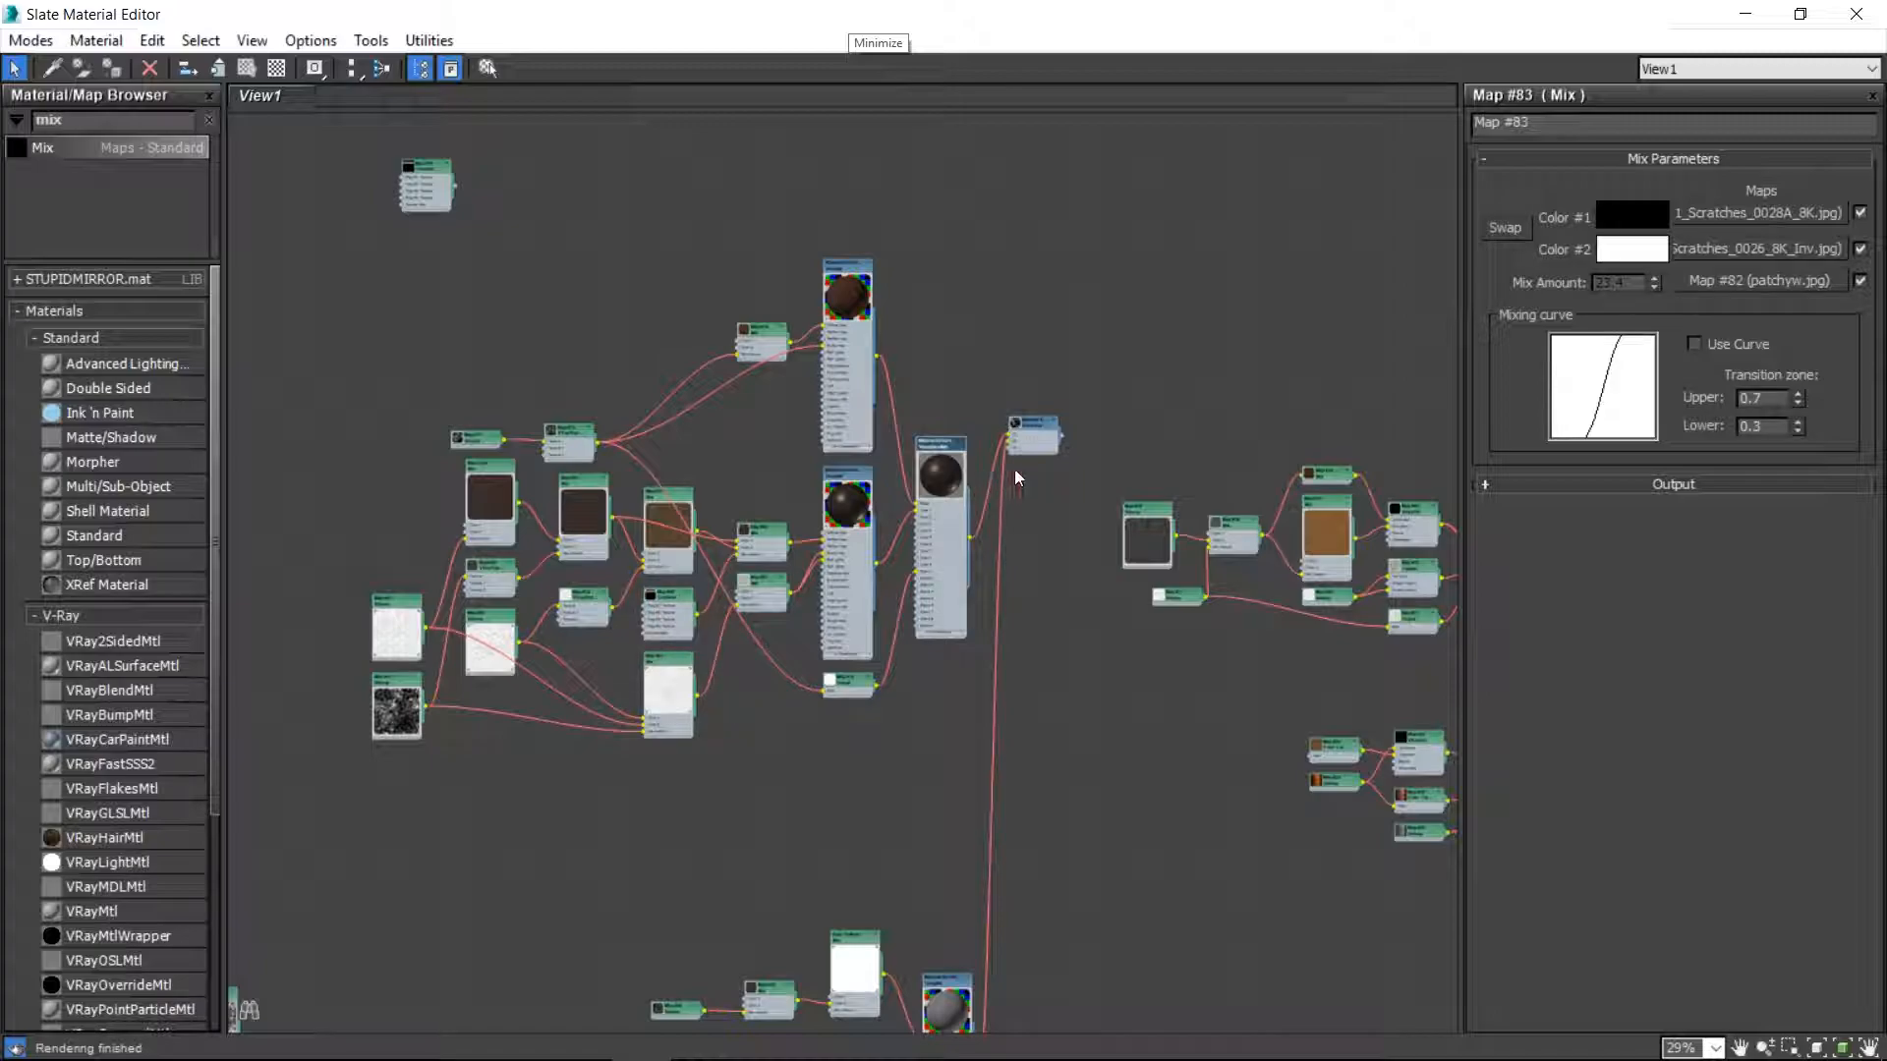
drag(984, 376, 1142, 892)
key(Delete)
scroll(783, 585, up, 3)
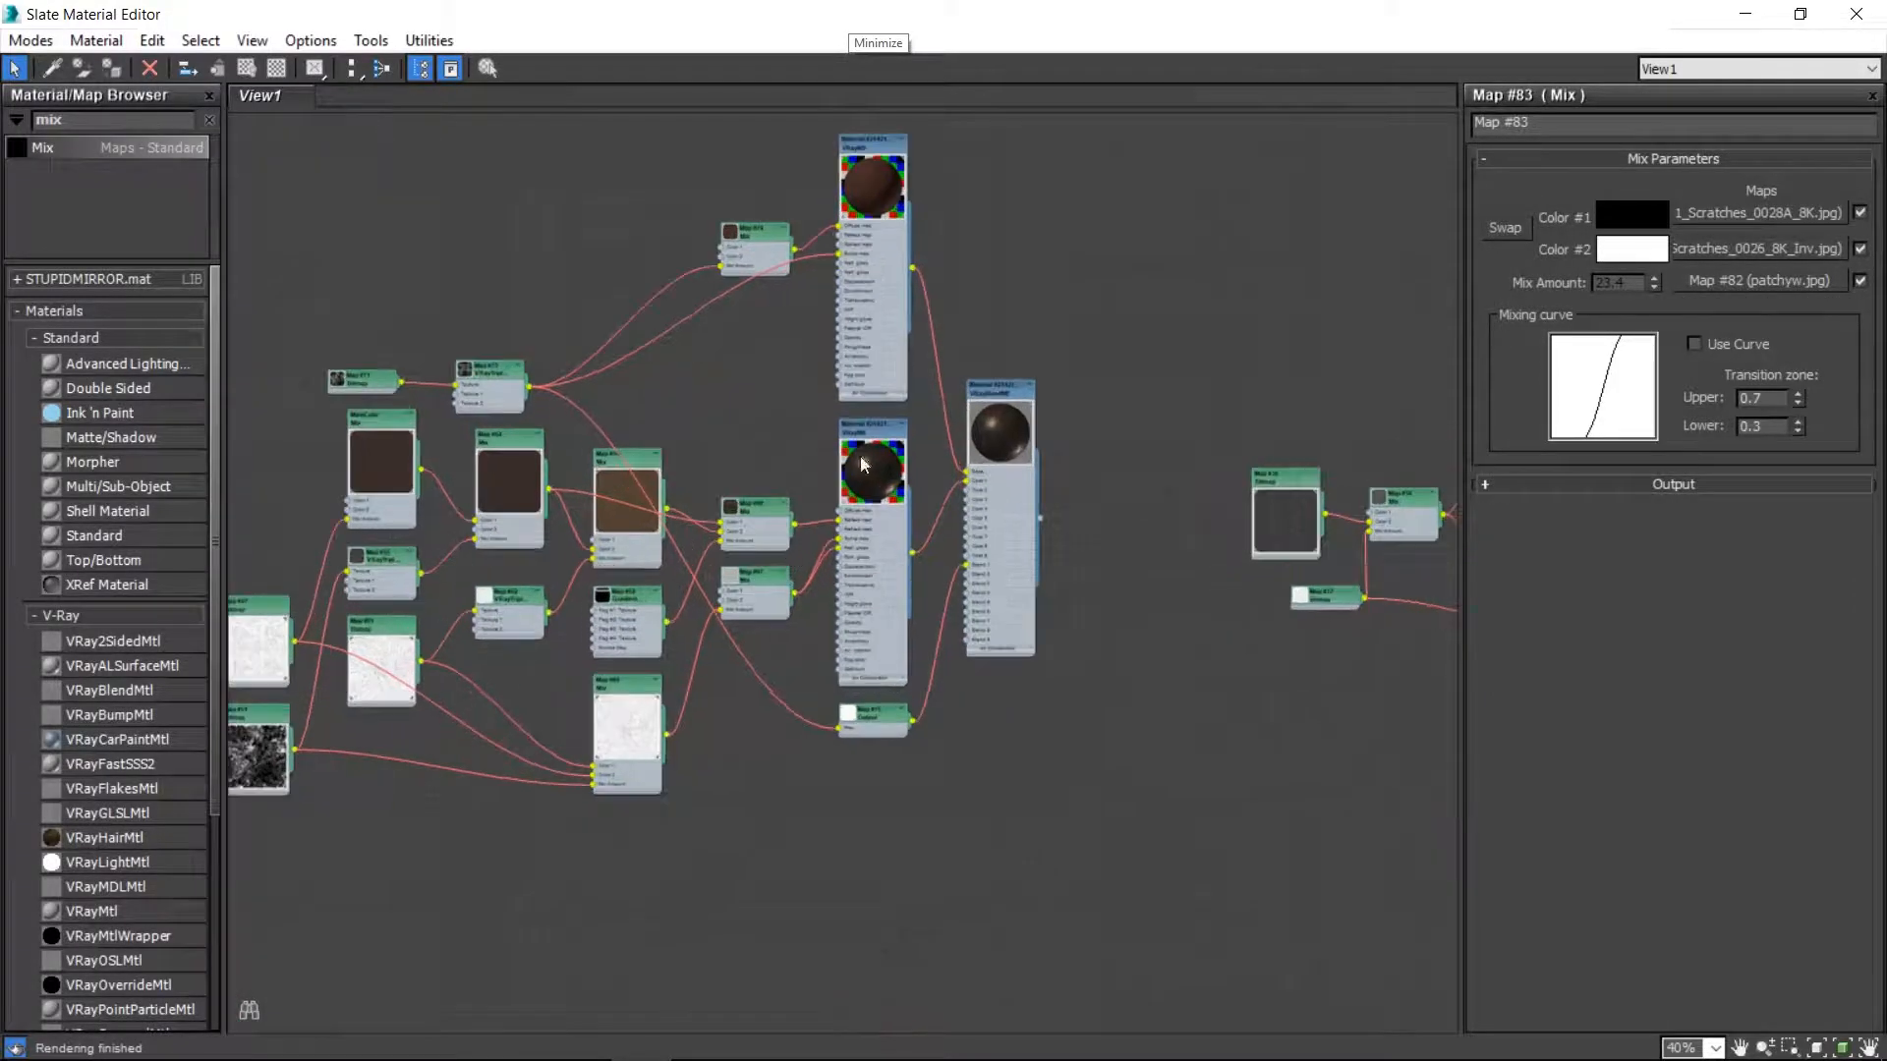
- Collapse the input slots of the two upper VRayMtl nodes and stack them beside the VRayBlendMtl
click(900, 143)
drag(884, 143, 885, 319)
click(902, 429)
click(901, 429)
scroll(900, 432, up, 1)
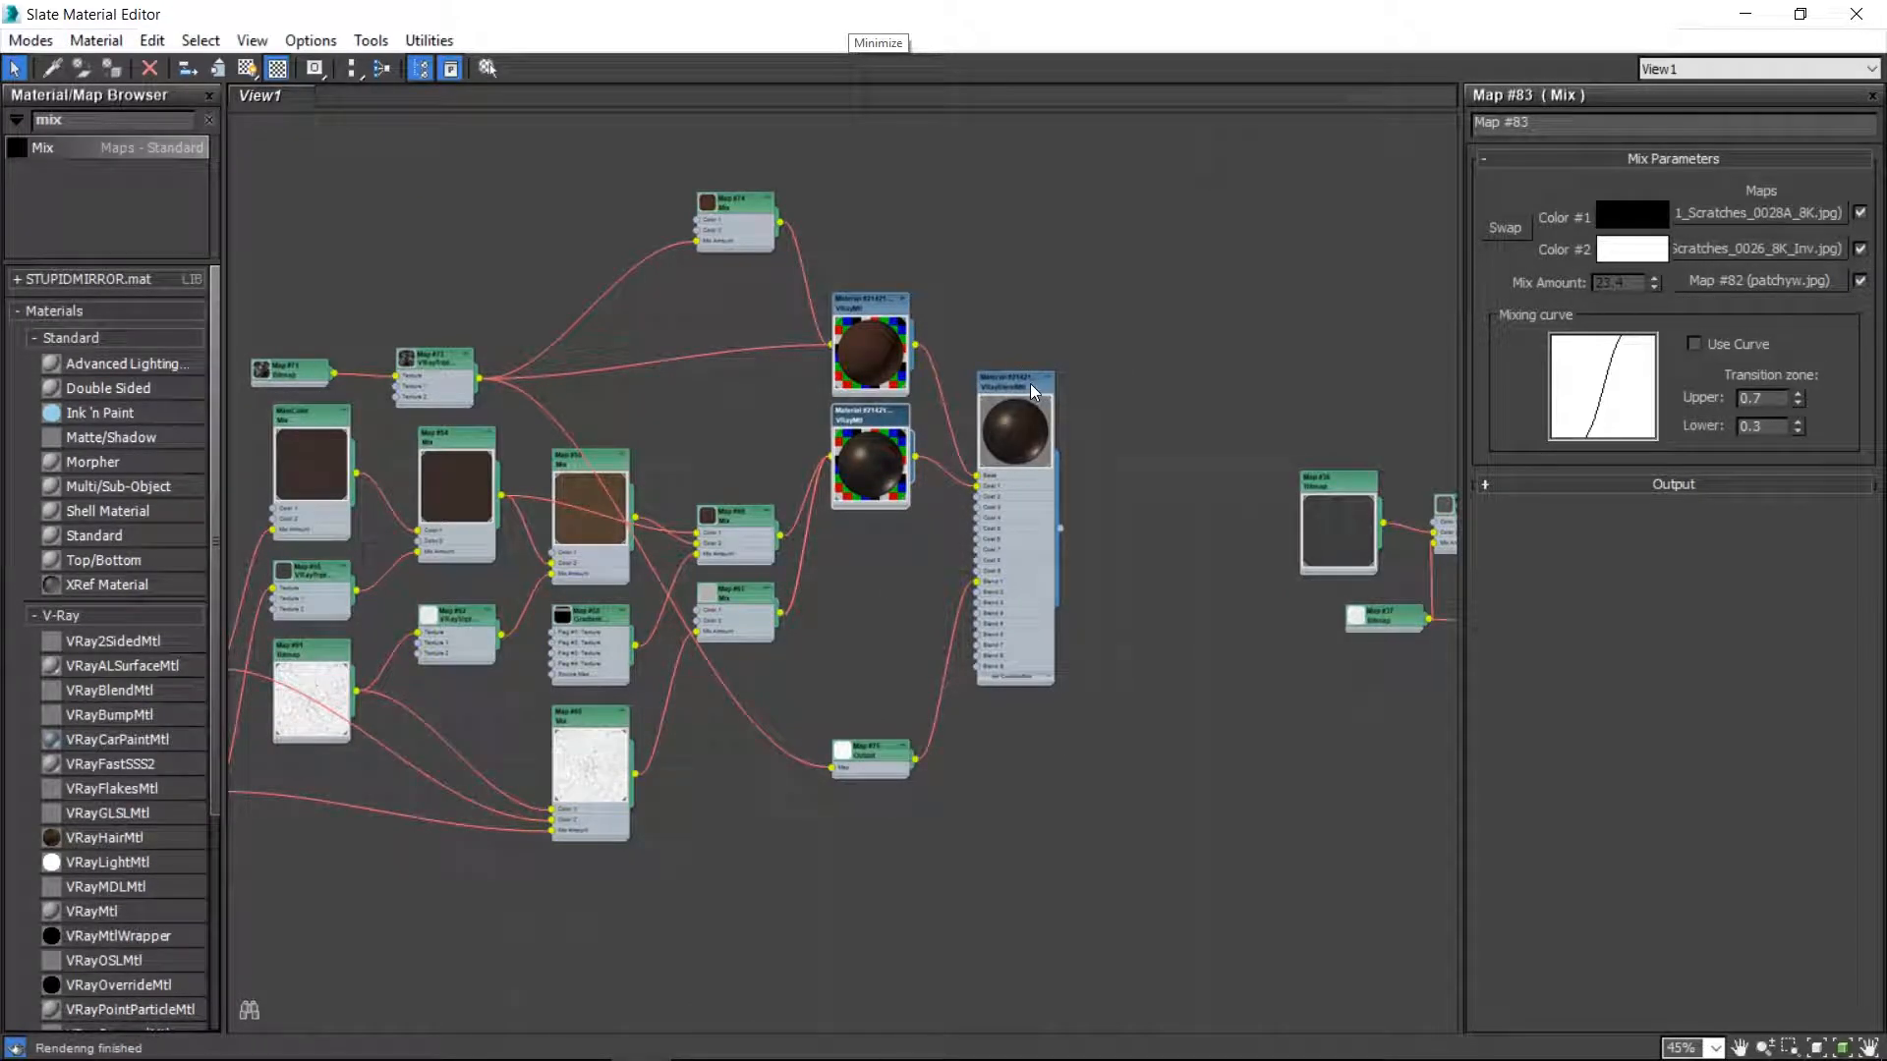
- Switch to Chrome, examine the metal bars and base in Reference_Imagery.jpg, and return to the 3ds Max material editor
scroll(870, 359, up, 5)
key(alt+Tab)
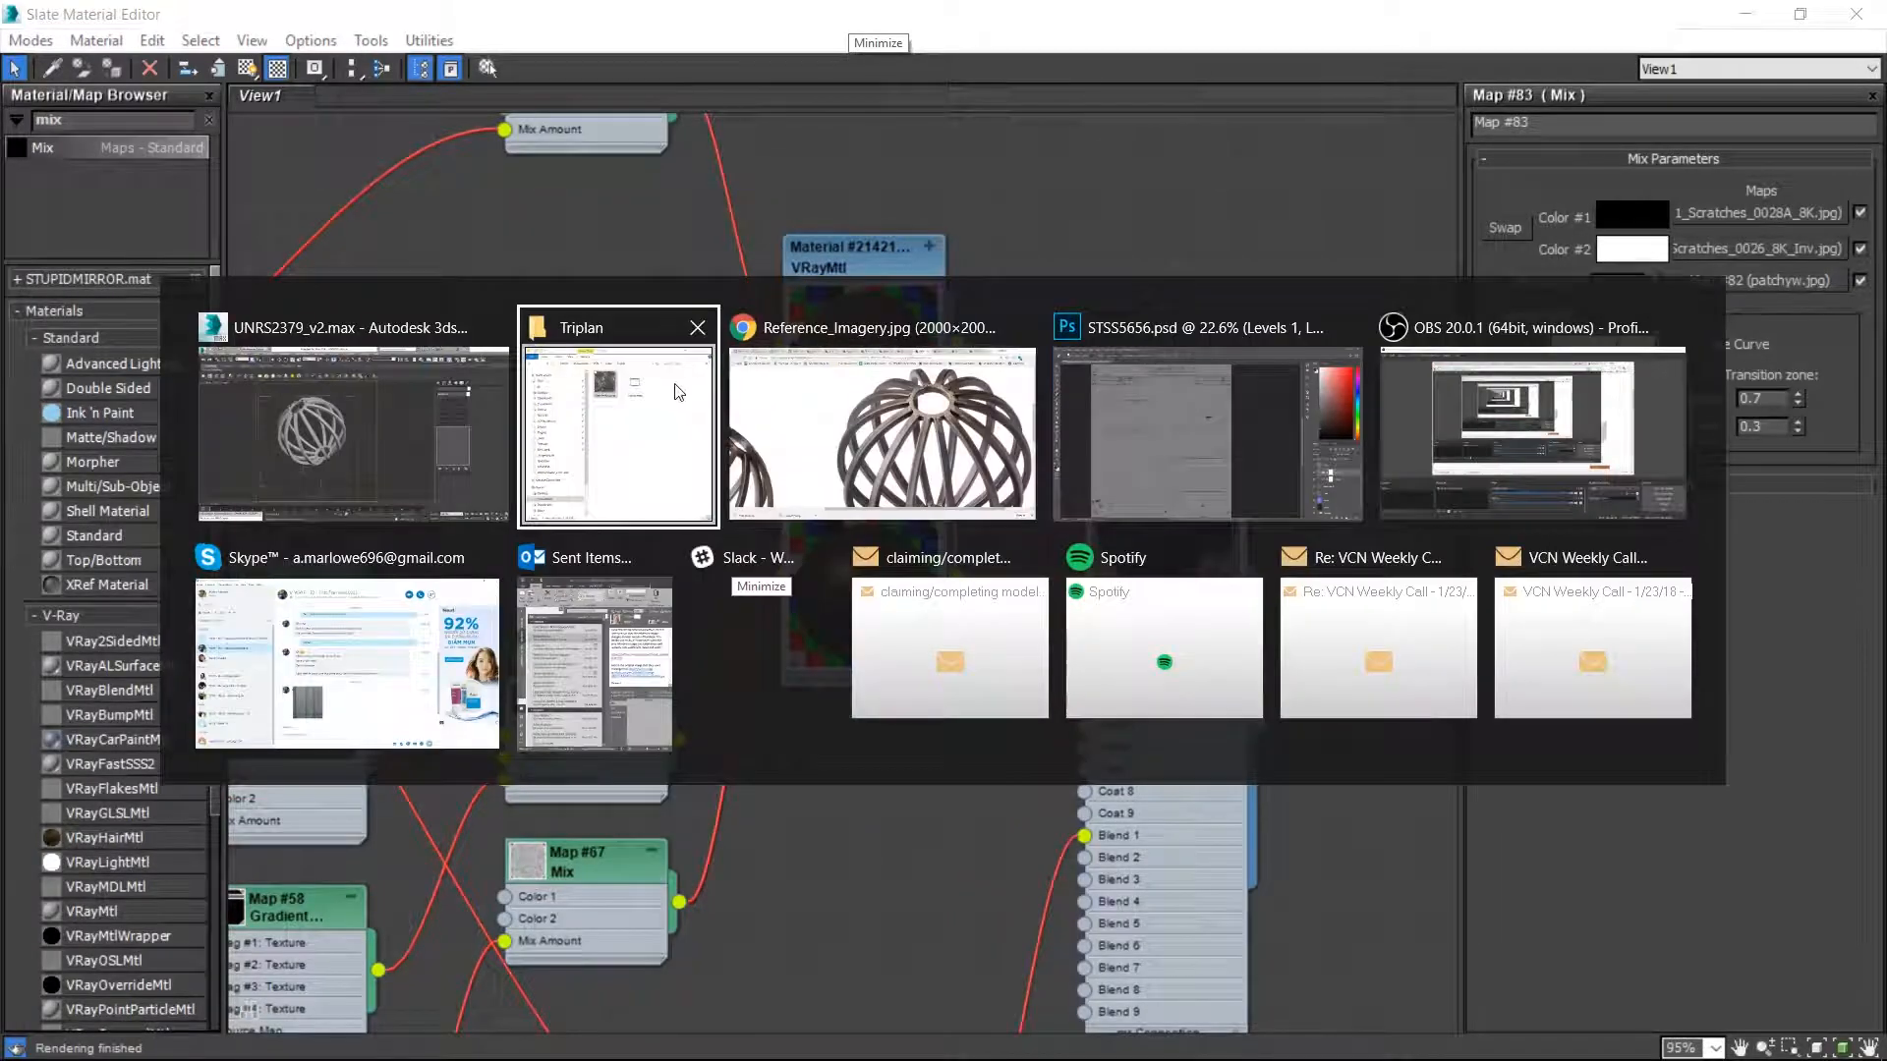
click(863, 364)
scroll(1100, 533, down, 6)
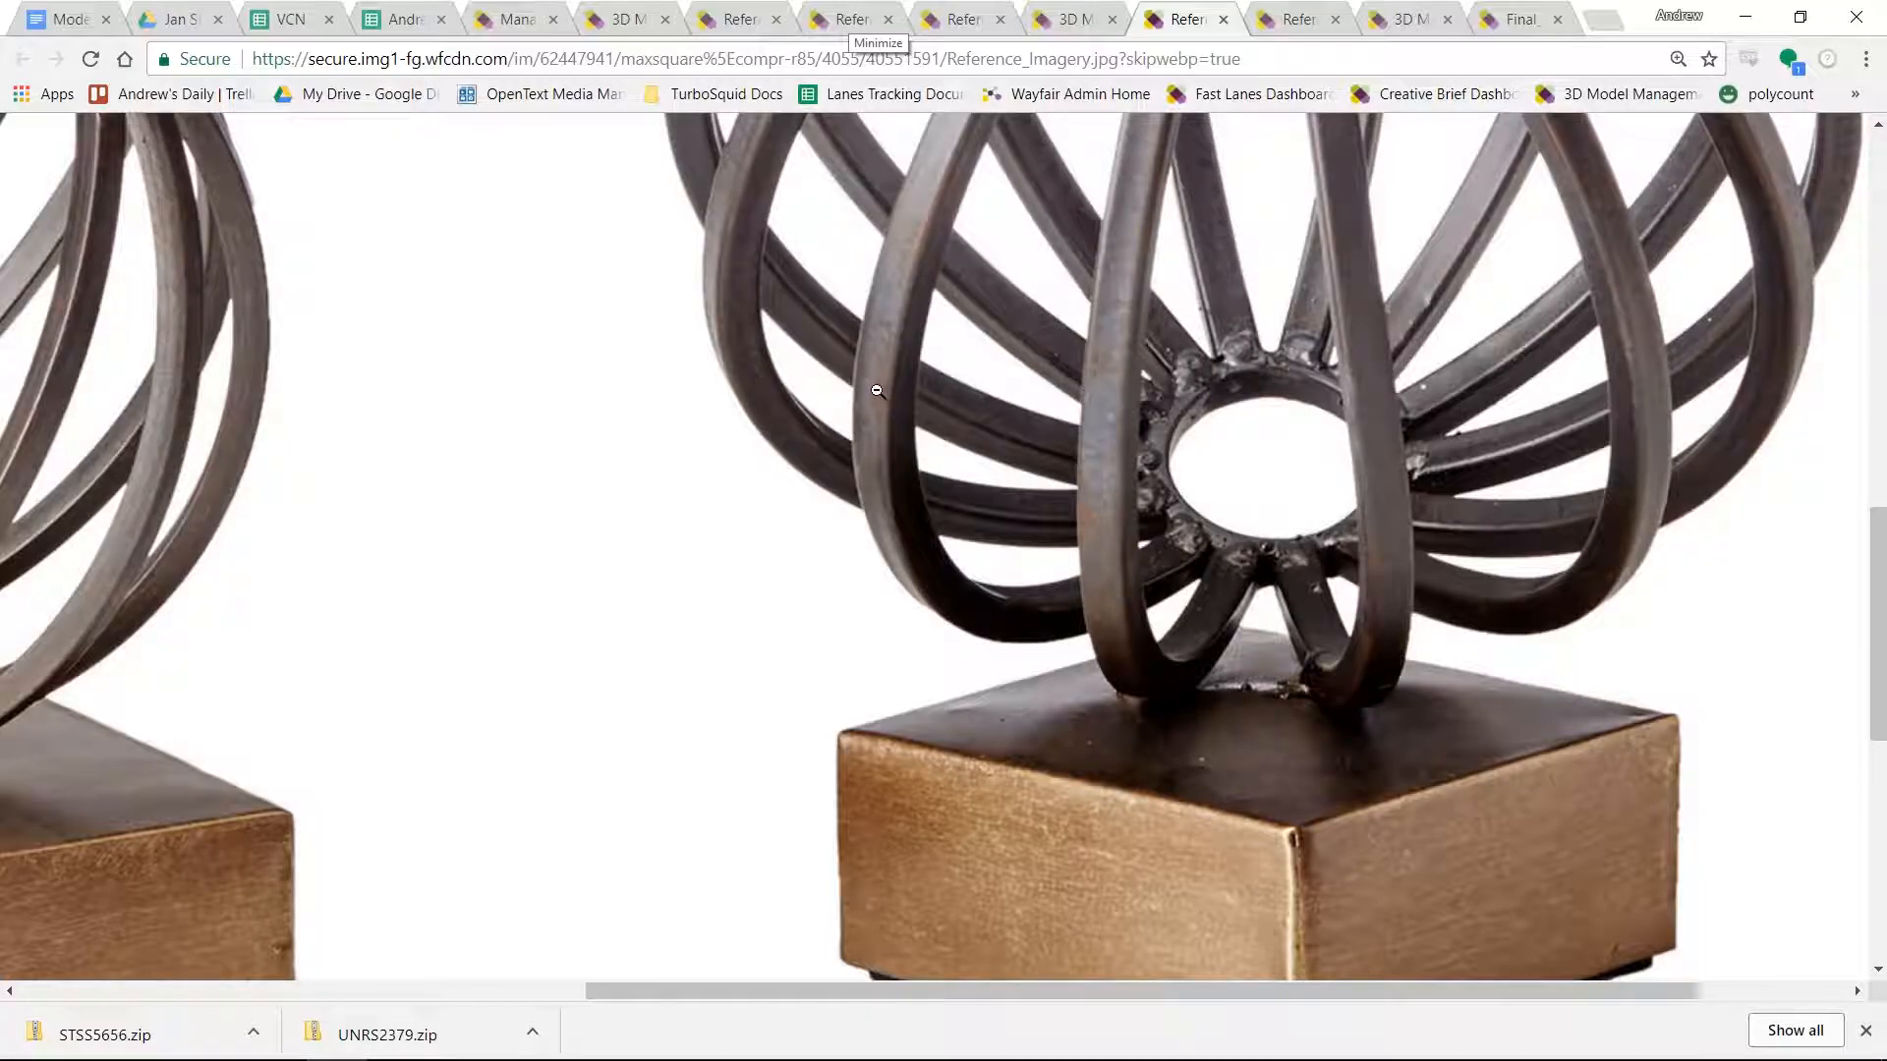
key(alt+Tab)
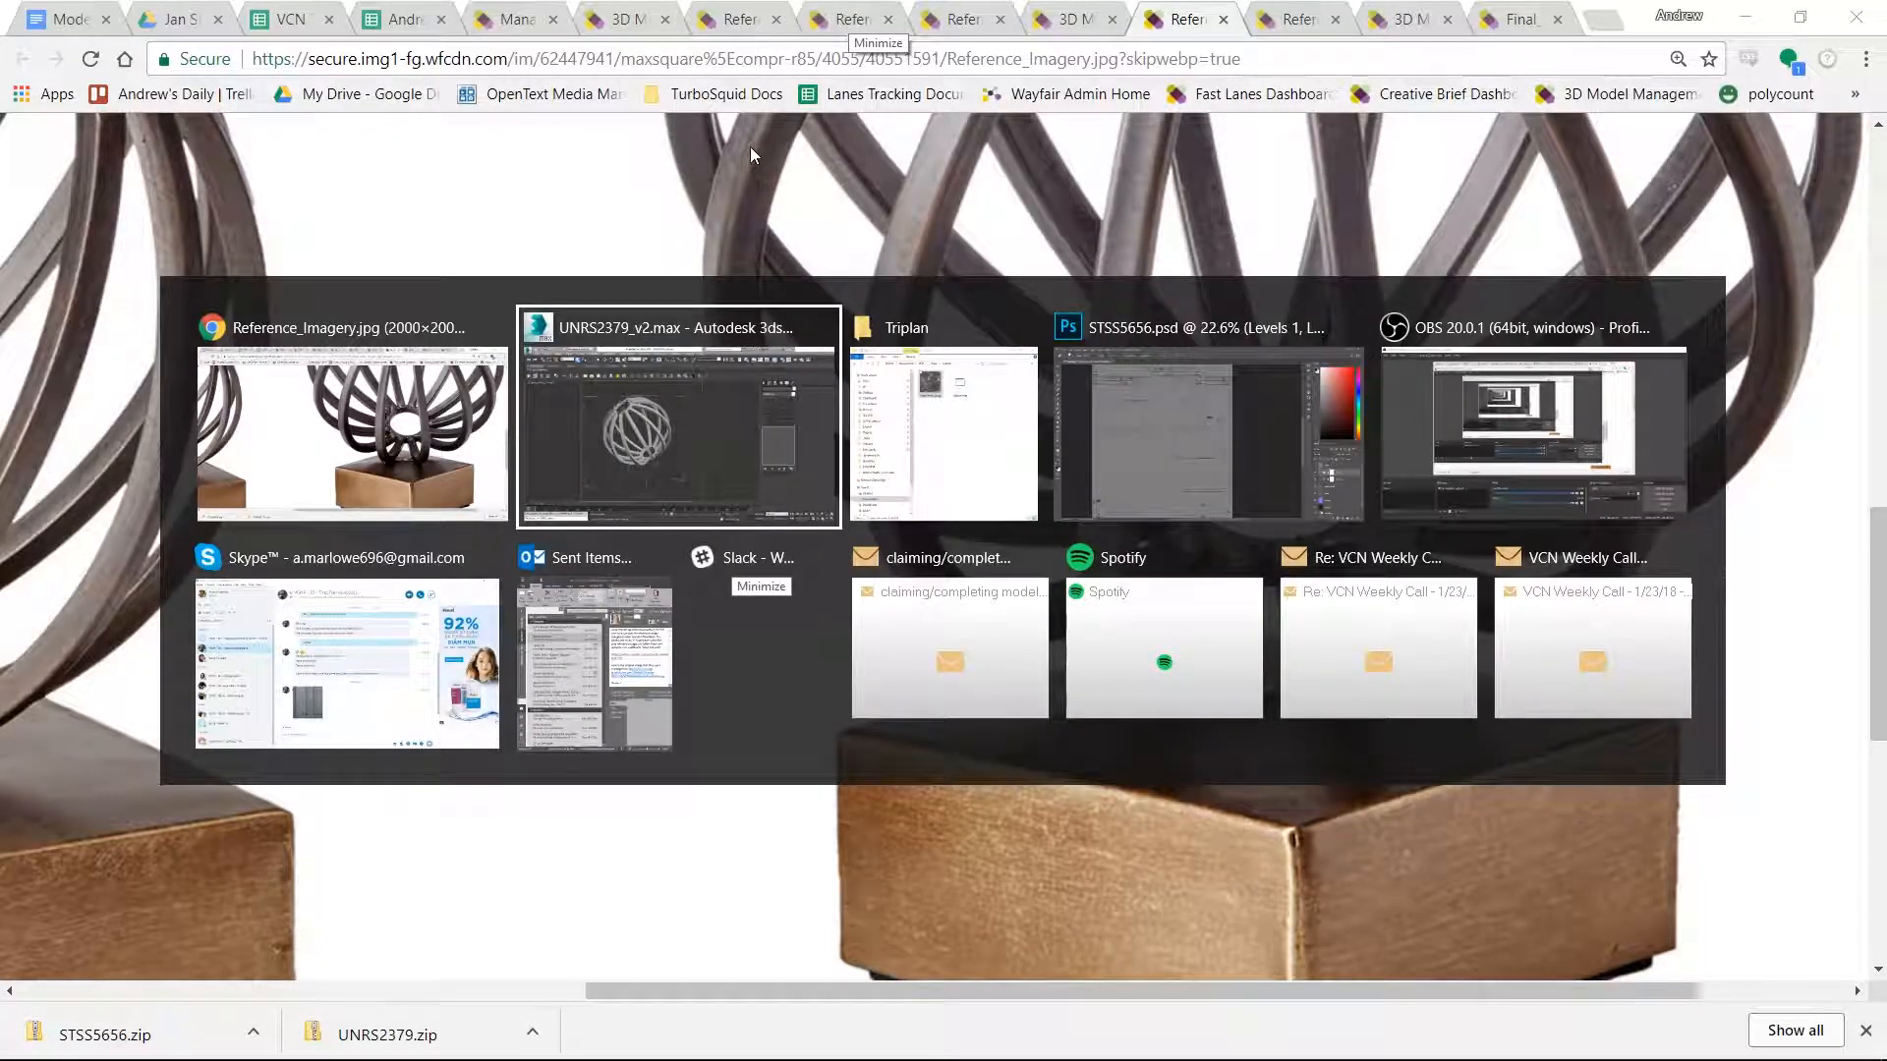
click(651, 373)
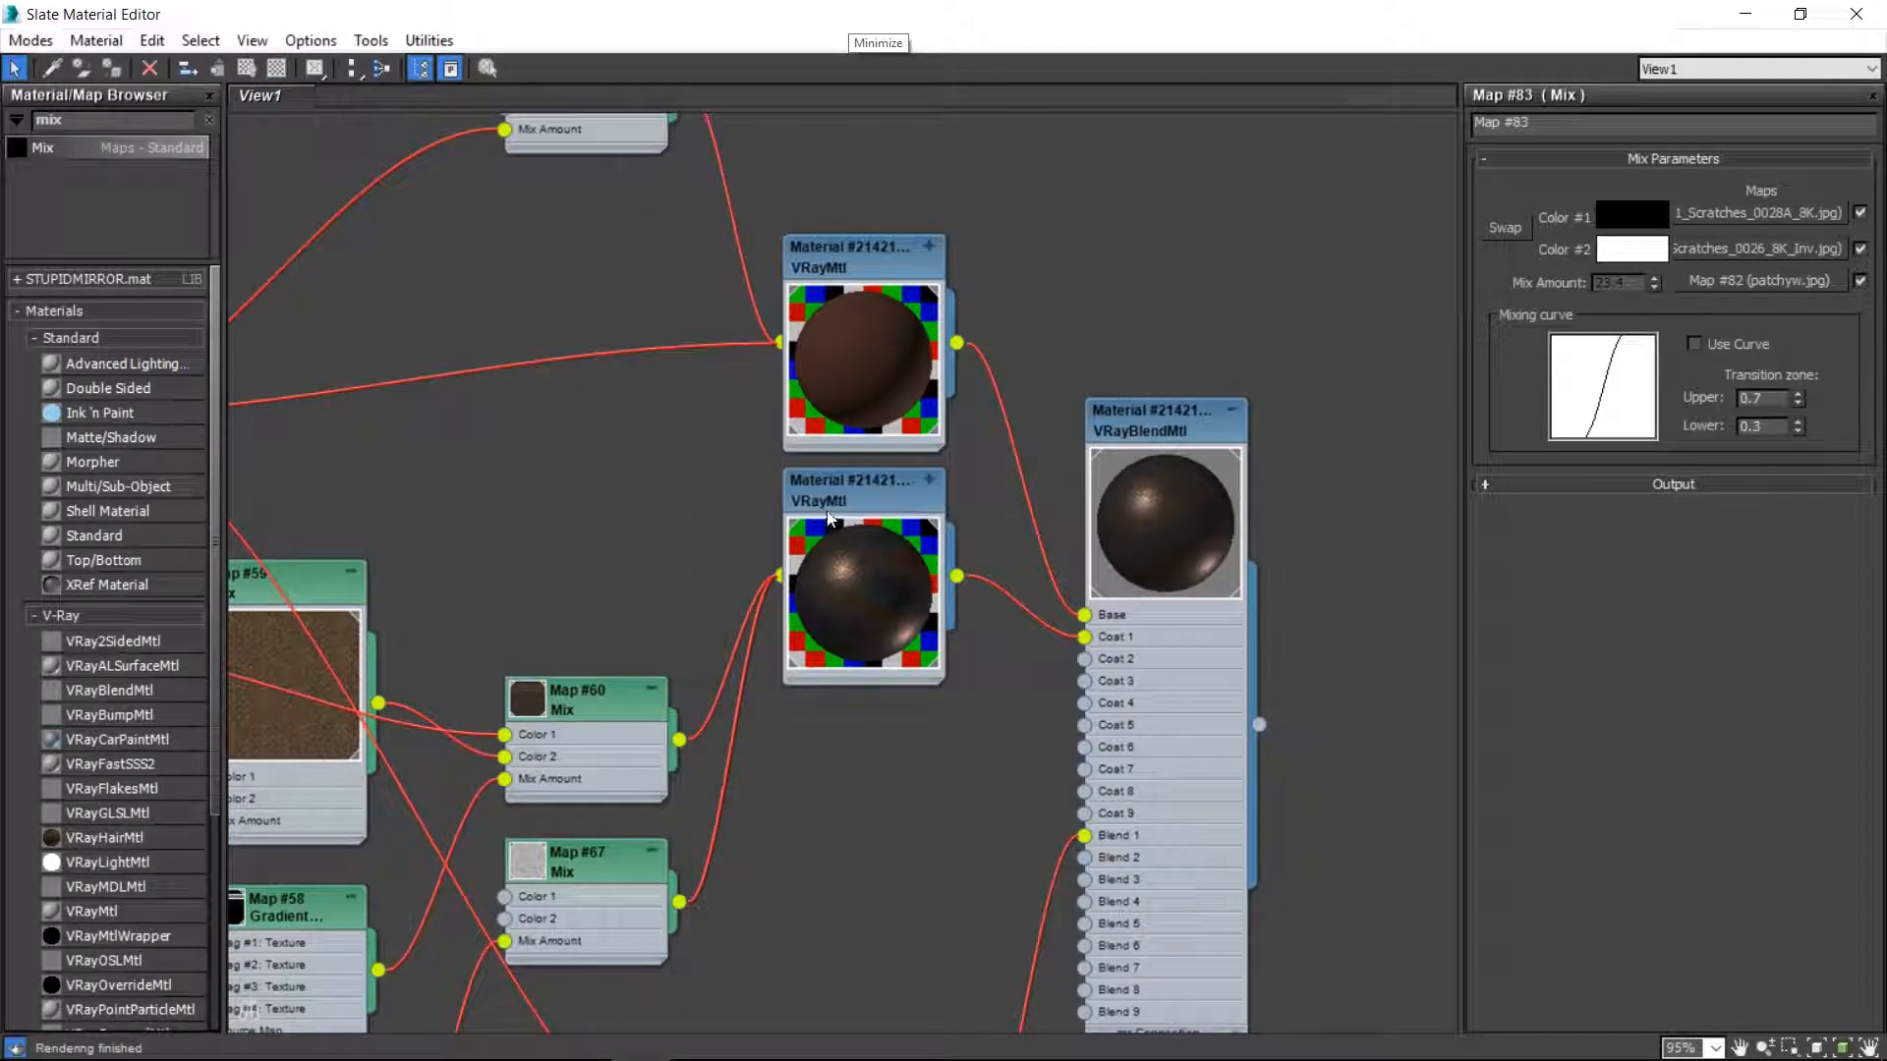
- Rename the blend's Base VRayMtl to rust and its Coat 1 VRayMtl to Base_Metal
middle_drag(828, 508, 547, 490)
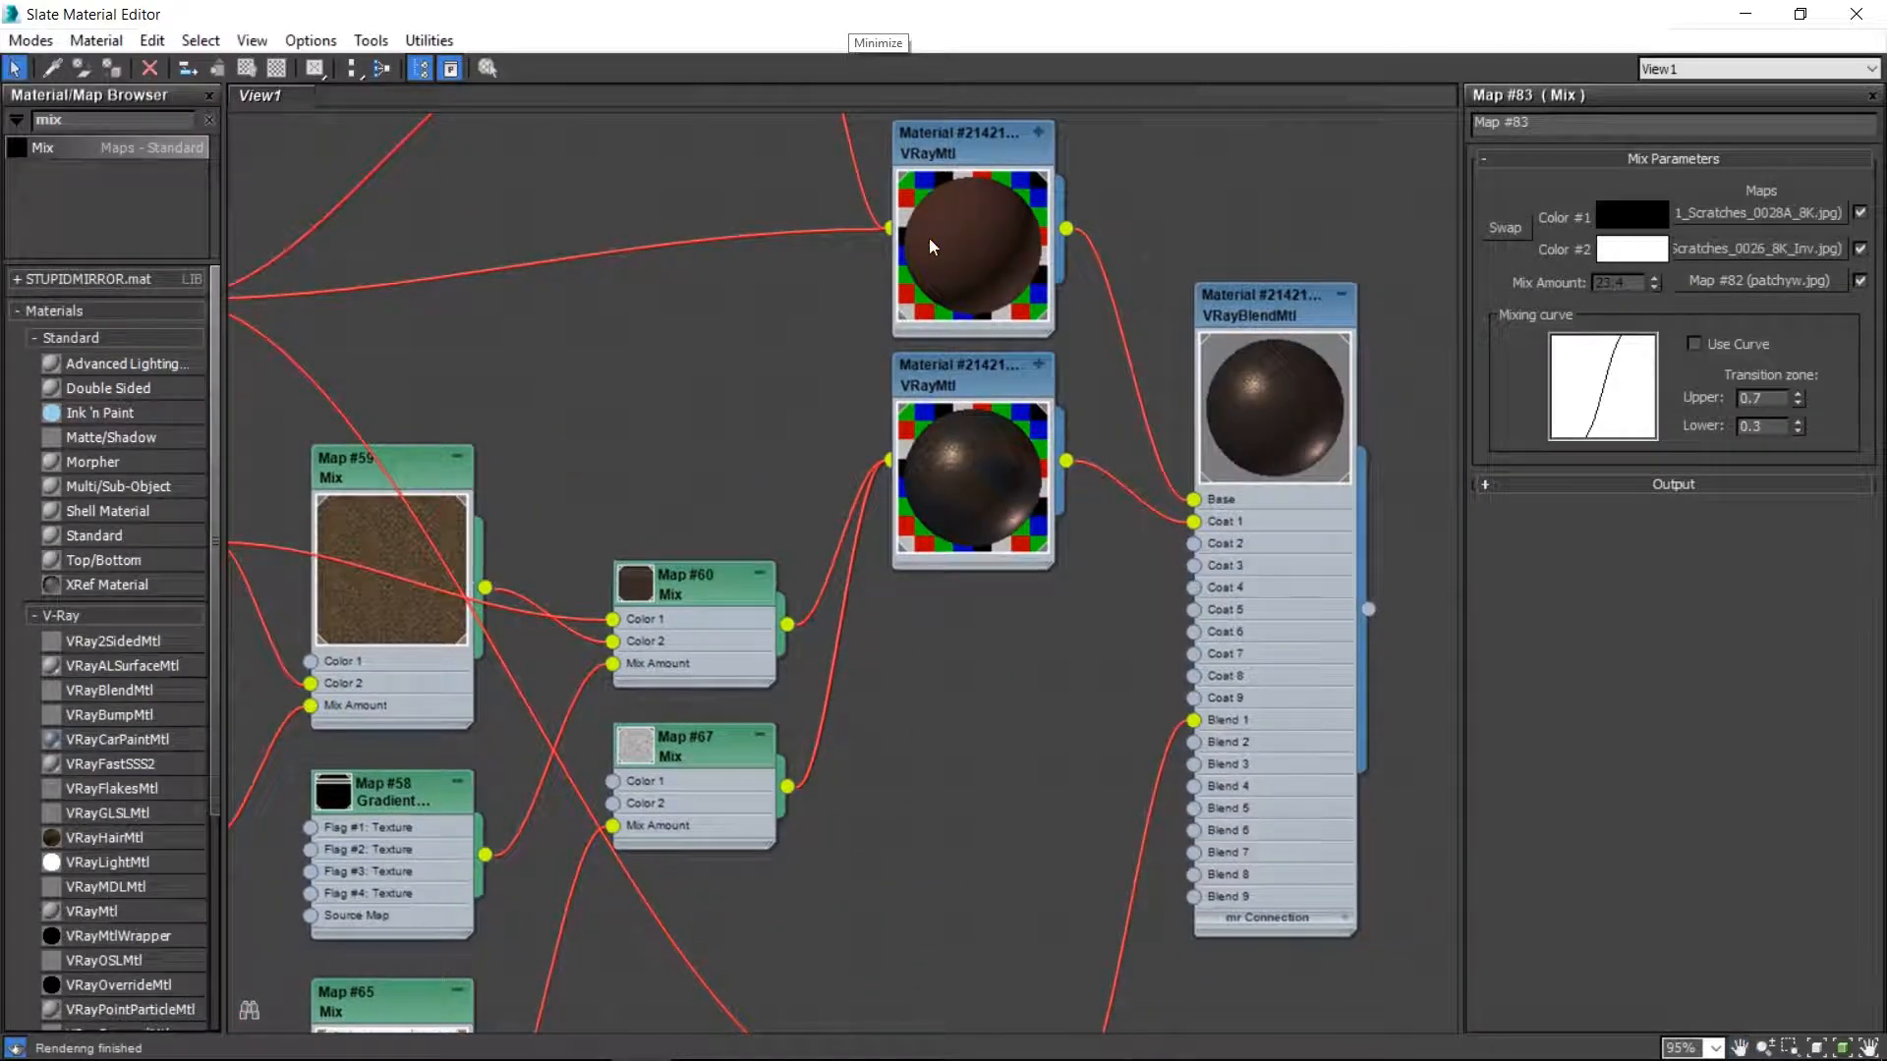
double_click(975, 144)
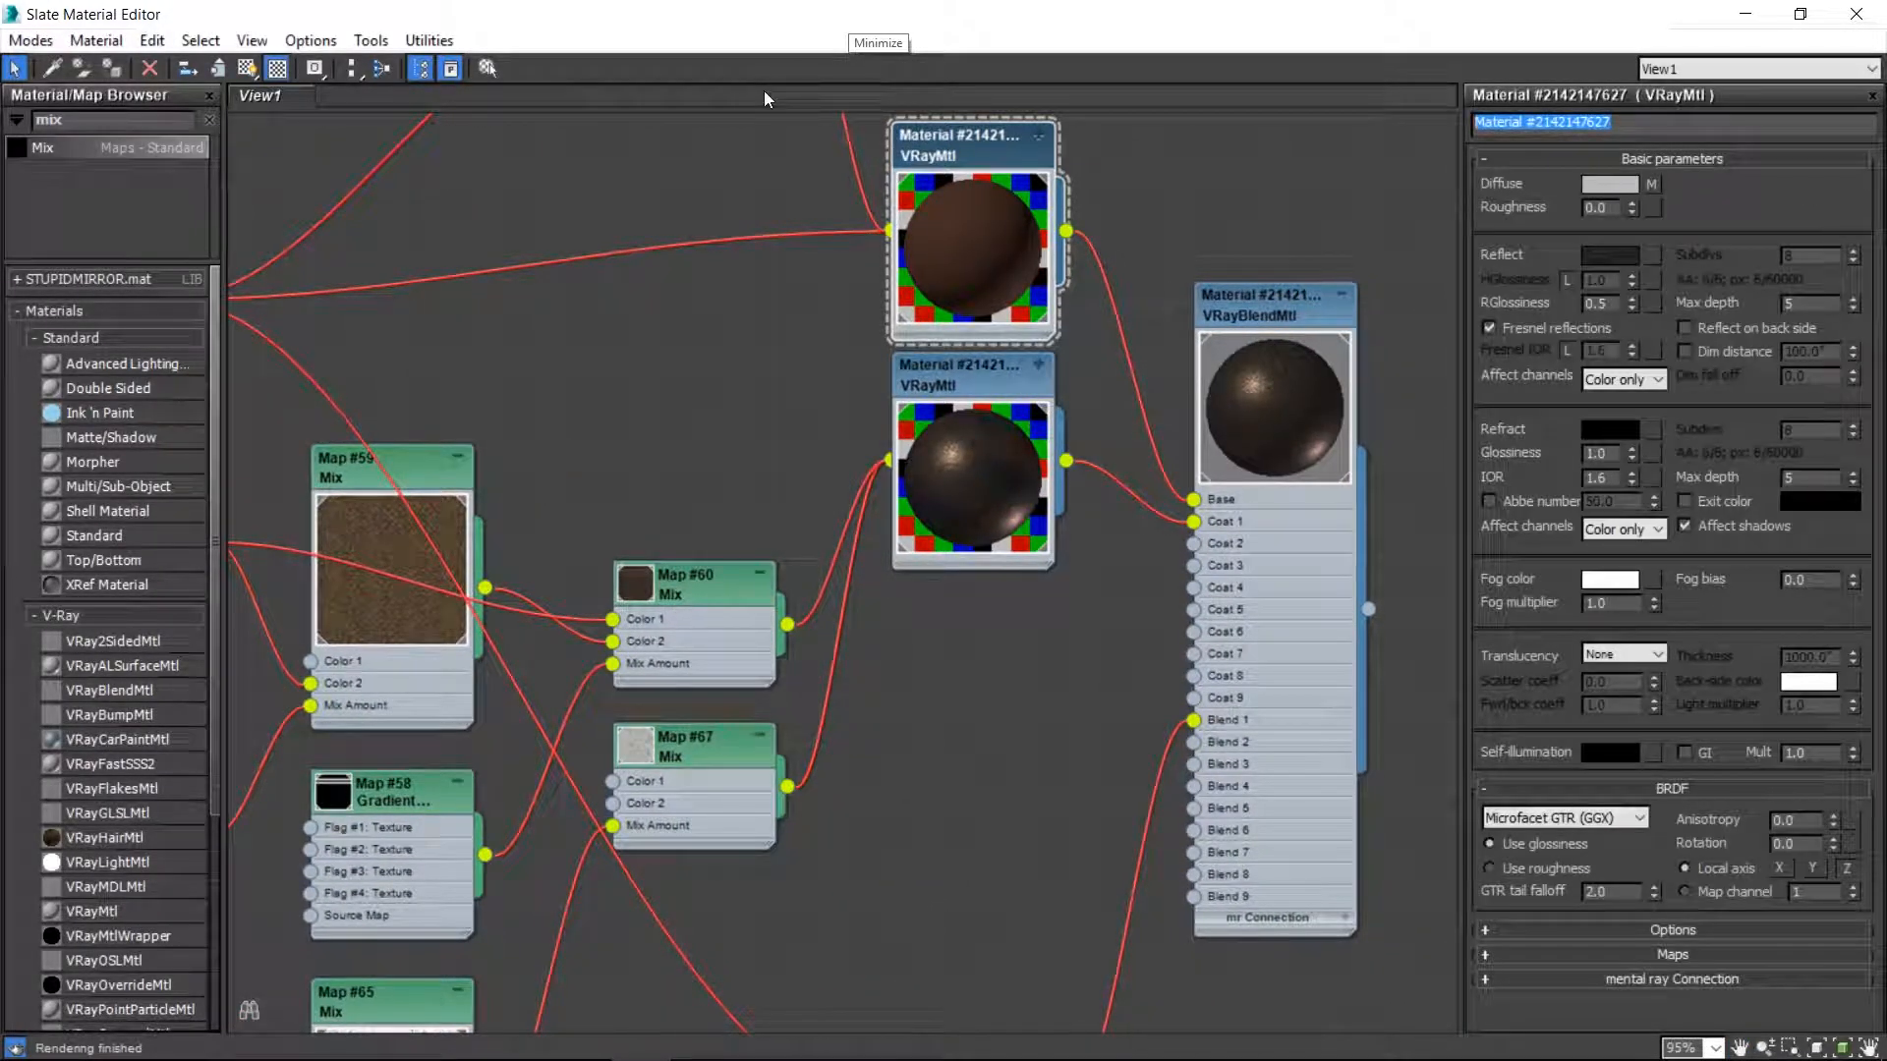
text(rUST)
key(BackSpace)
key(BackSpace)
key(BackSpace)
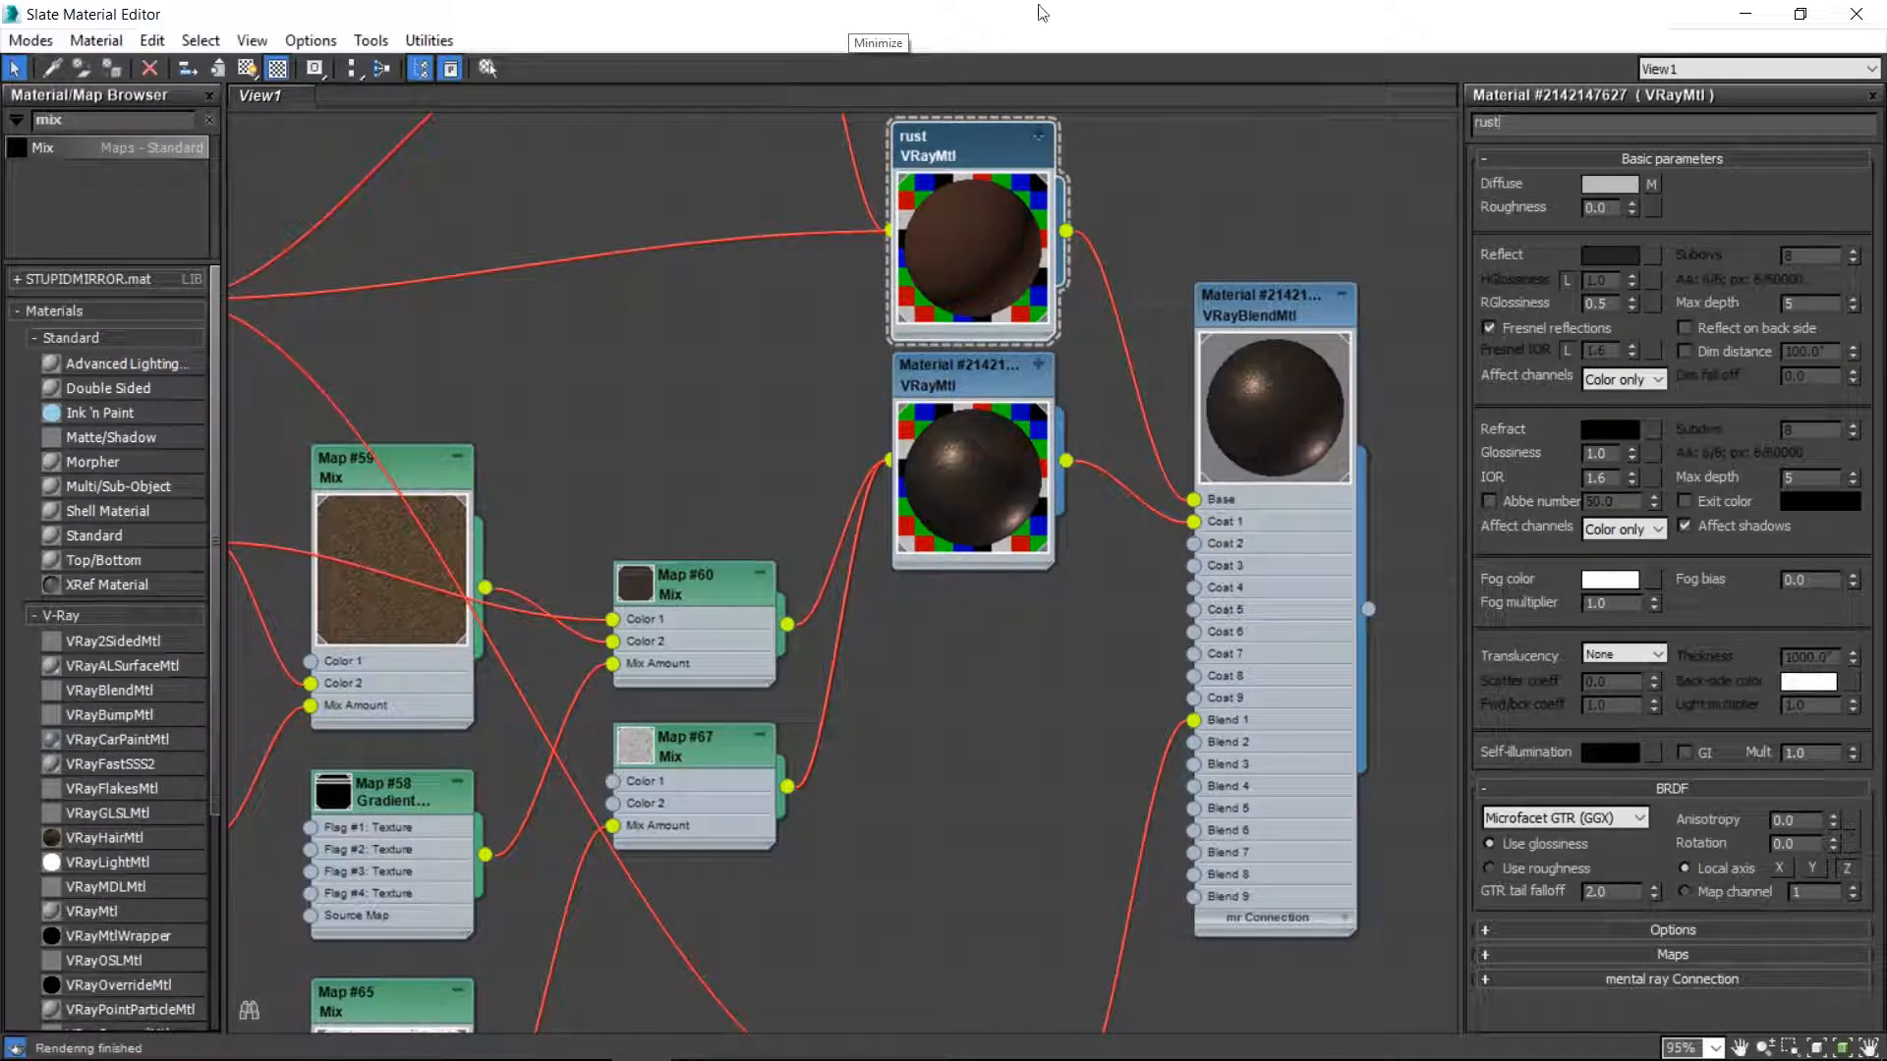
double_click(978, 374)
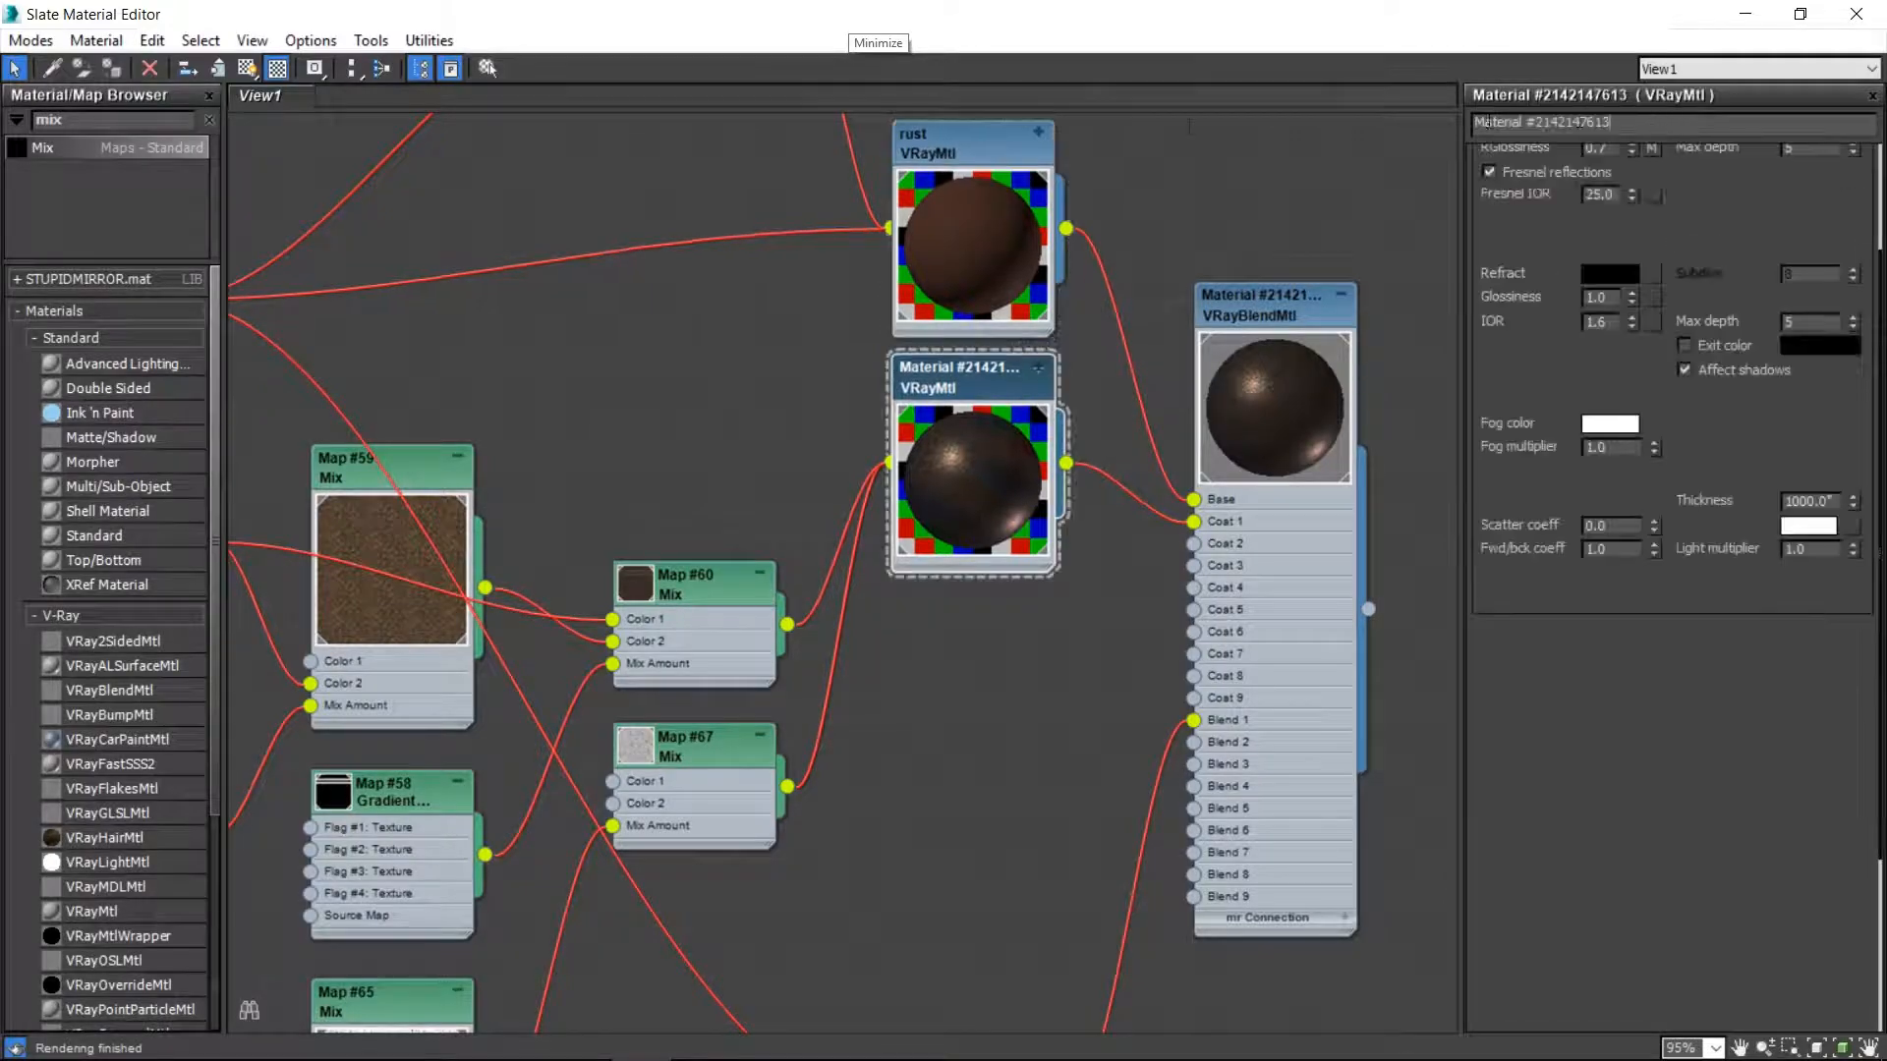
text(BAe)
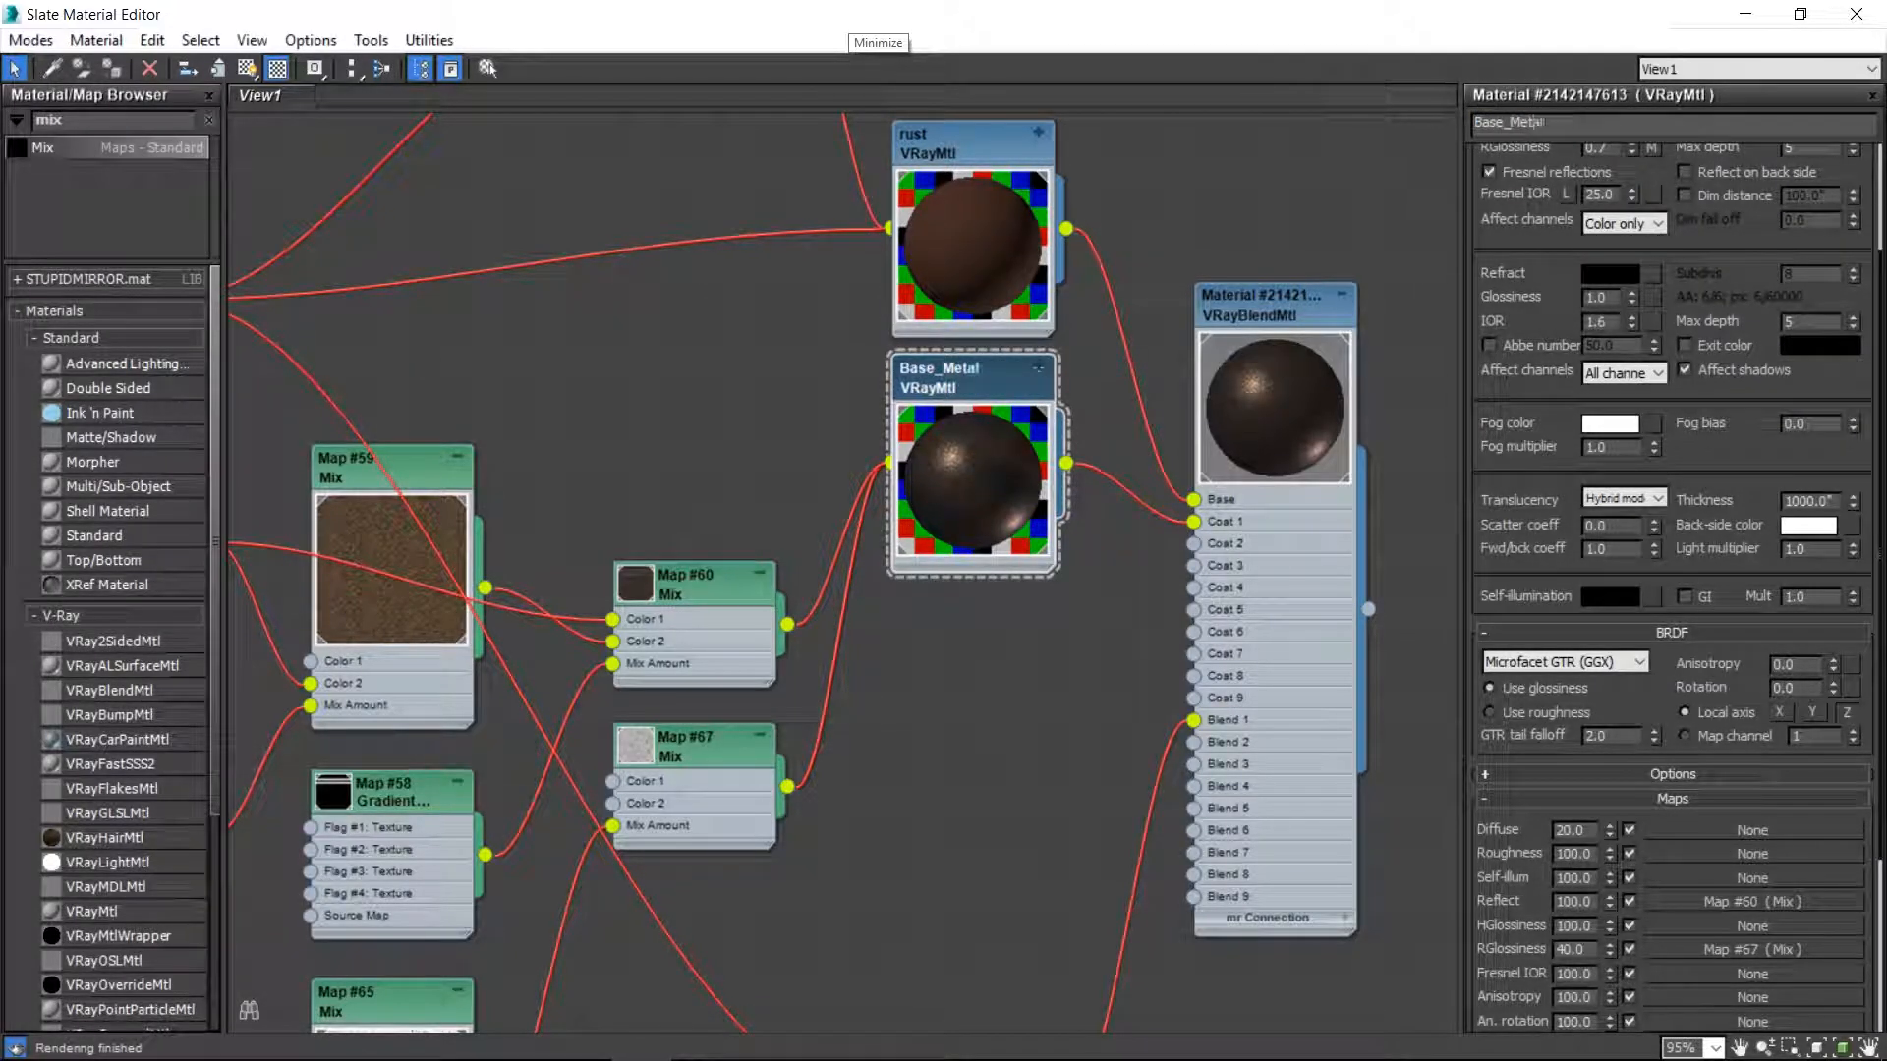
- Move the Map #47 and Map #51 bitmaps up and away from the lower mask maps, beside MainColor and Map #55
scroll(755, 615, down, 1)
middle_drag(669, 587, 896, 478)
click(877, 479)
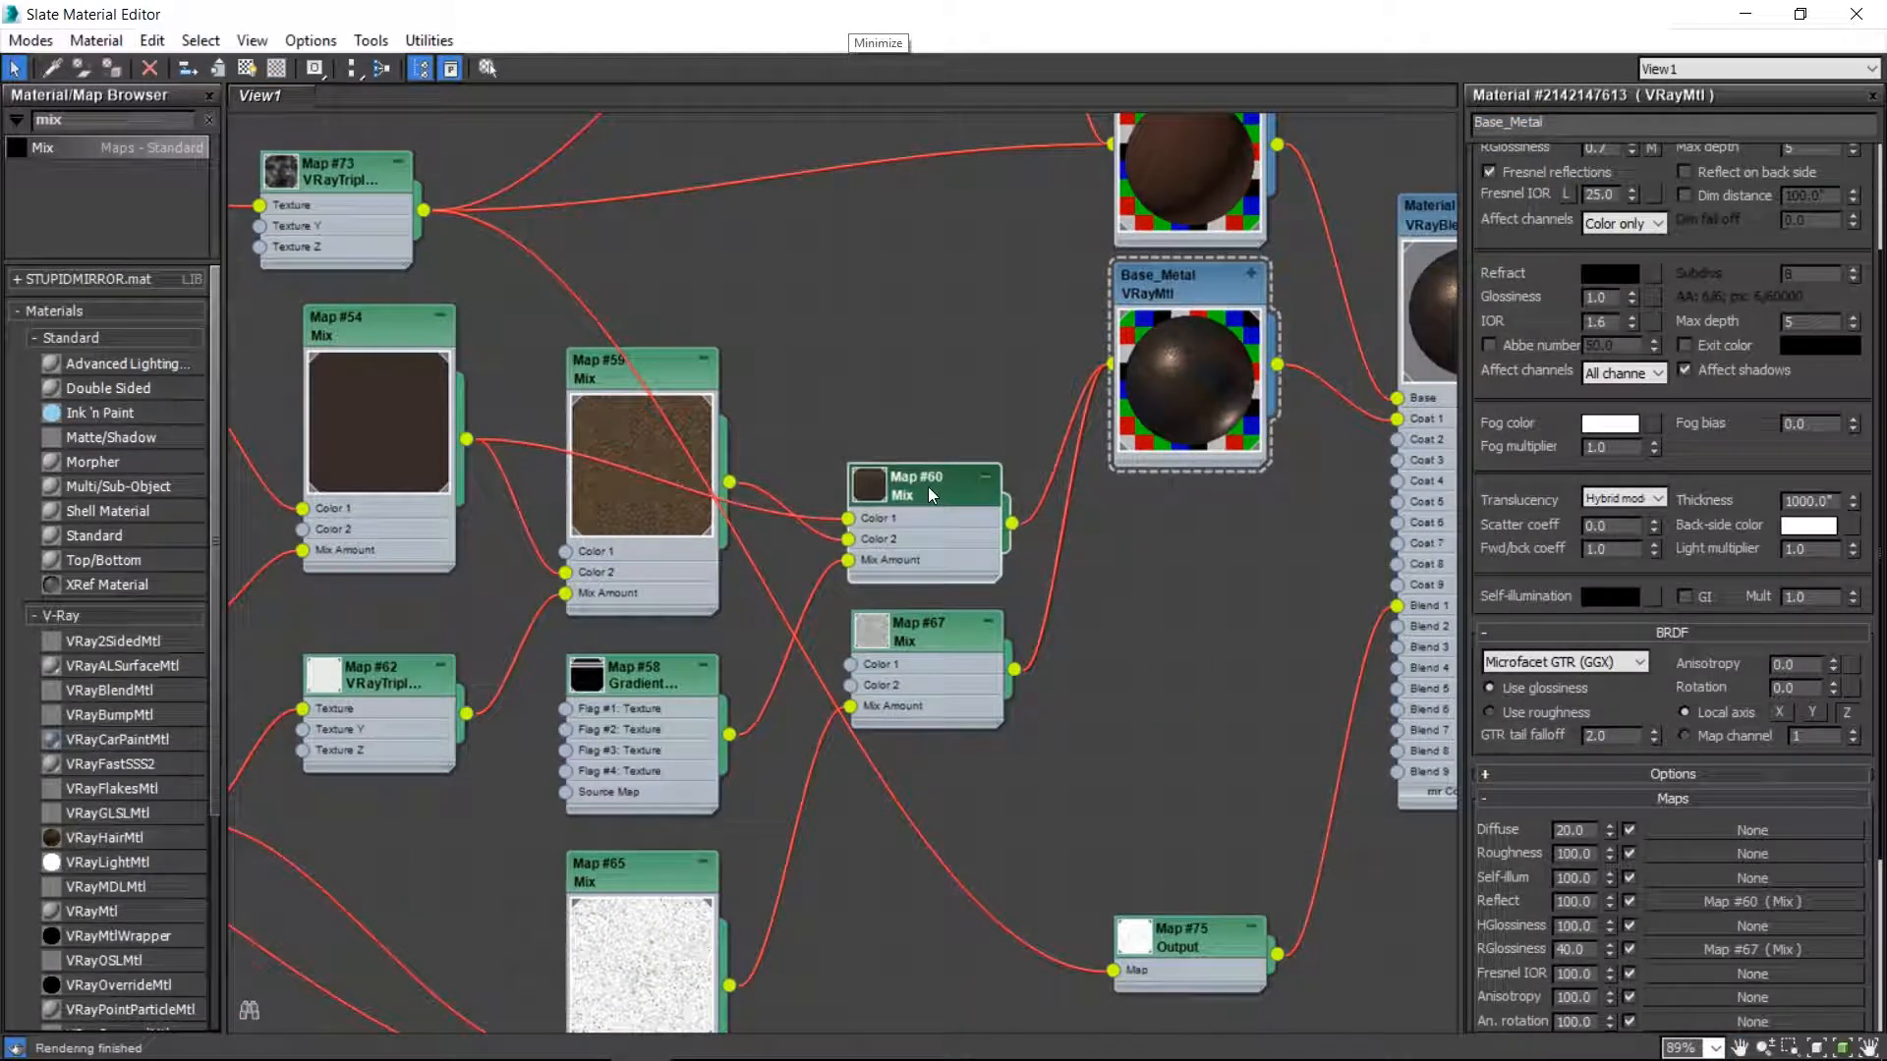
middle_drag(957, 663, 636, 677)
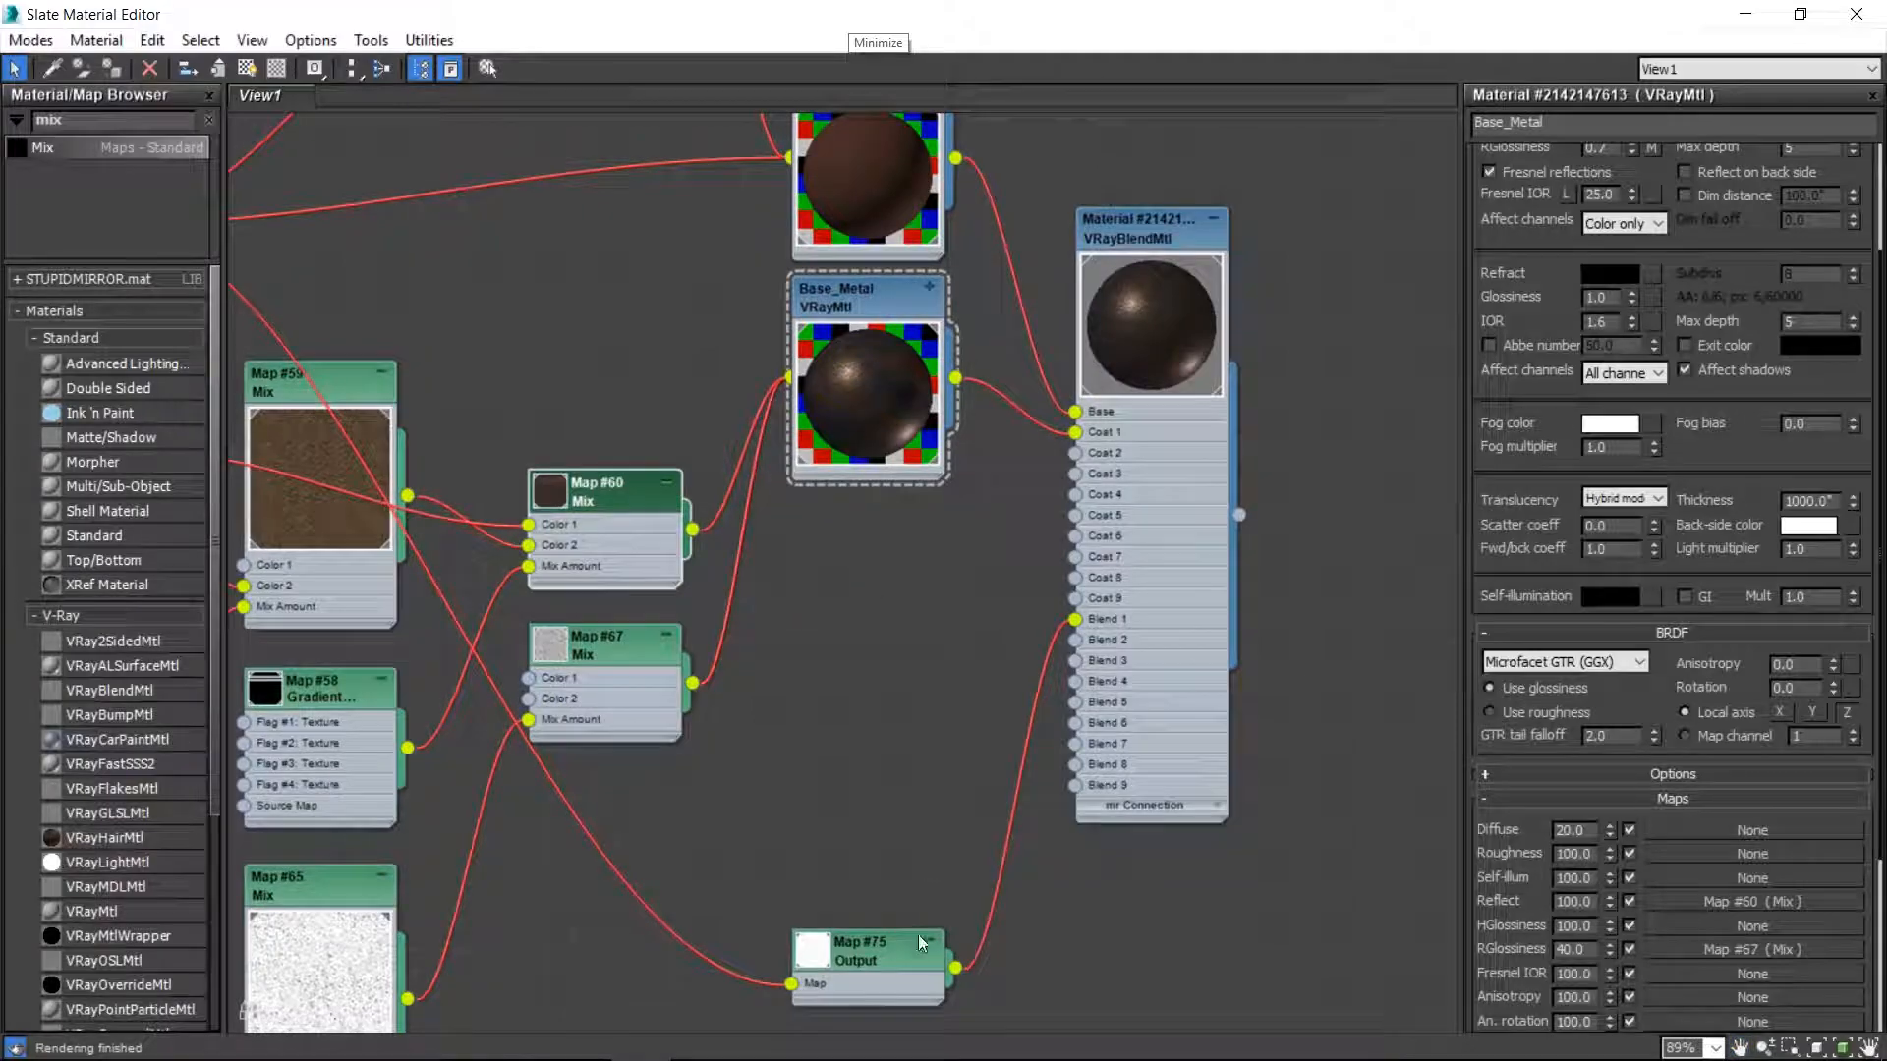
middle_drag(610, 383, 1325, 424)
middle_drag(391, 759, 704, 510)
drag(704, 505, 618, 244)
drag(694, 730, 473, 469)
middle_drag(1014, 637, 562, 498)
middle_drag(670, 588, 1001, 630)
scroll(522, 537, down, 1)
- Duplicate the Map #51 and Map #47 bitmaps, connecting the copies to Map #65's Mix Amount and Color 2 respectively
mouse_move(360, 393)
shift+mouse_down()
mouse_move(937, 725)
mouse_move(955, 757)
shift+mouse_up()
mouse_move(1045, 824)
mouse_down()
mouse_move(1203, 787)
mouse_move(1229, 758)
mouse_up()
shift+drag(503, 199, 941, 590)
drag(1046, 671, 1231, 740)
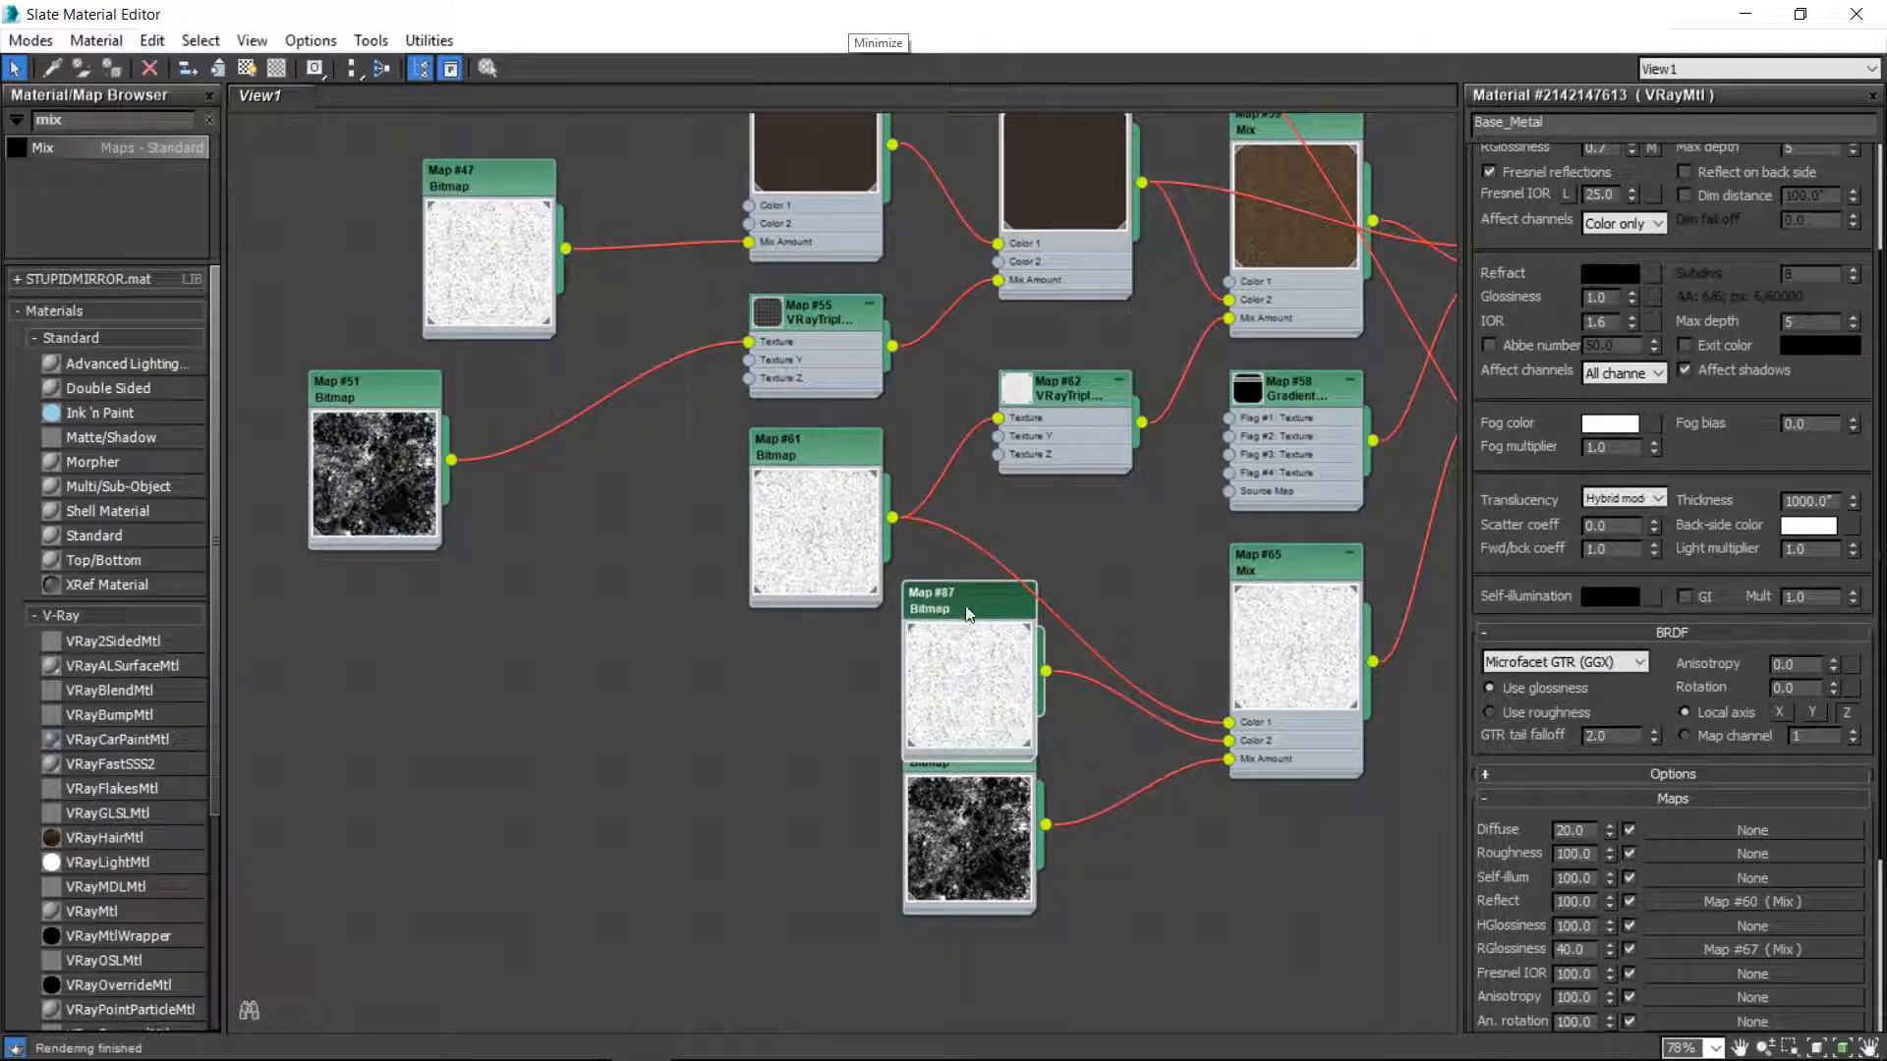
- Reduce the previews of the two copied bitmaps and Map #61, and stack the copies beside Map #65
click(967, 671)
click(959, 838)
drag(978, 615, 985, 732)
middle_drag(1037, 506, 895, 668)
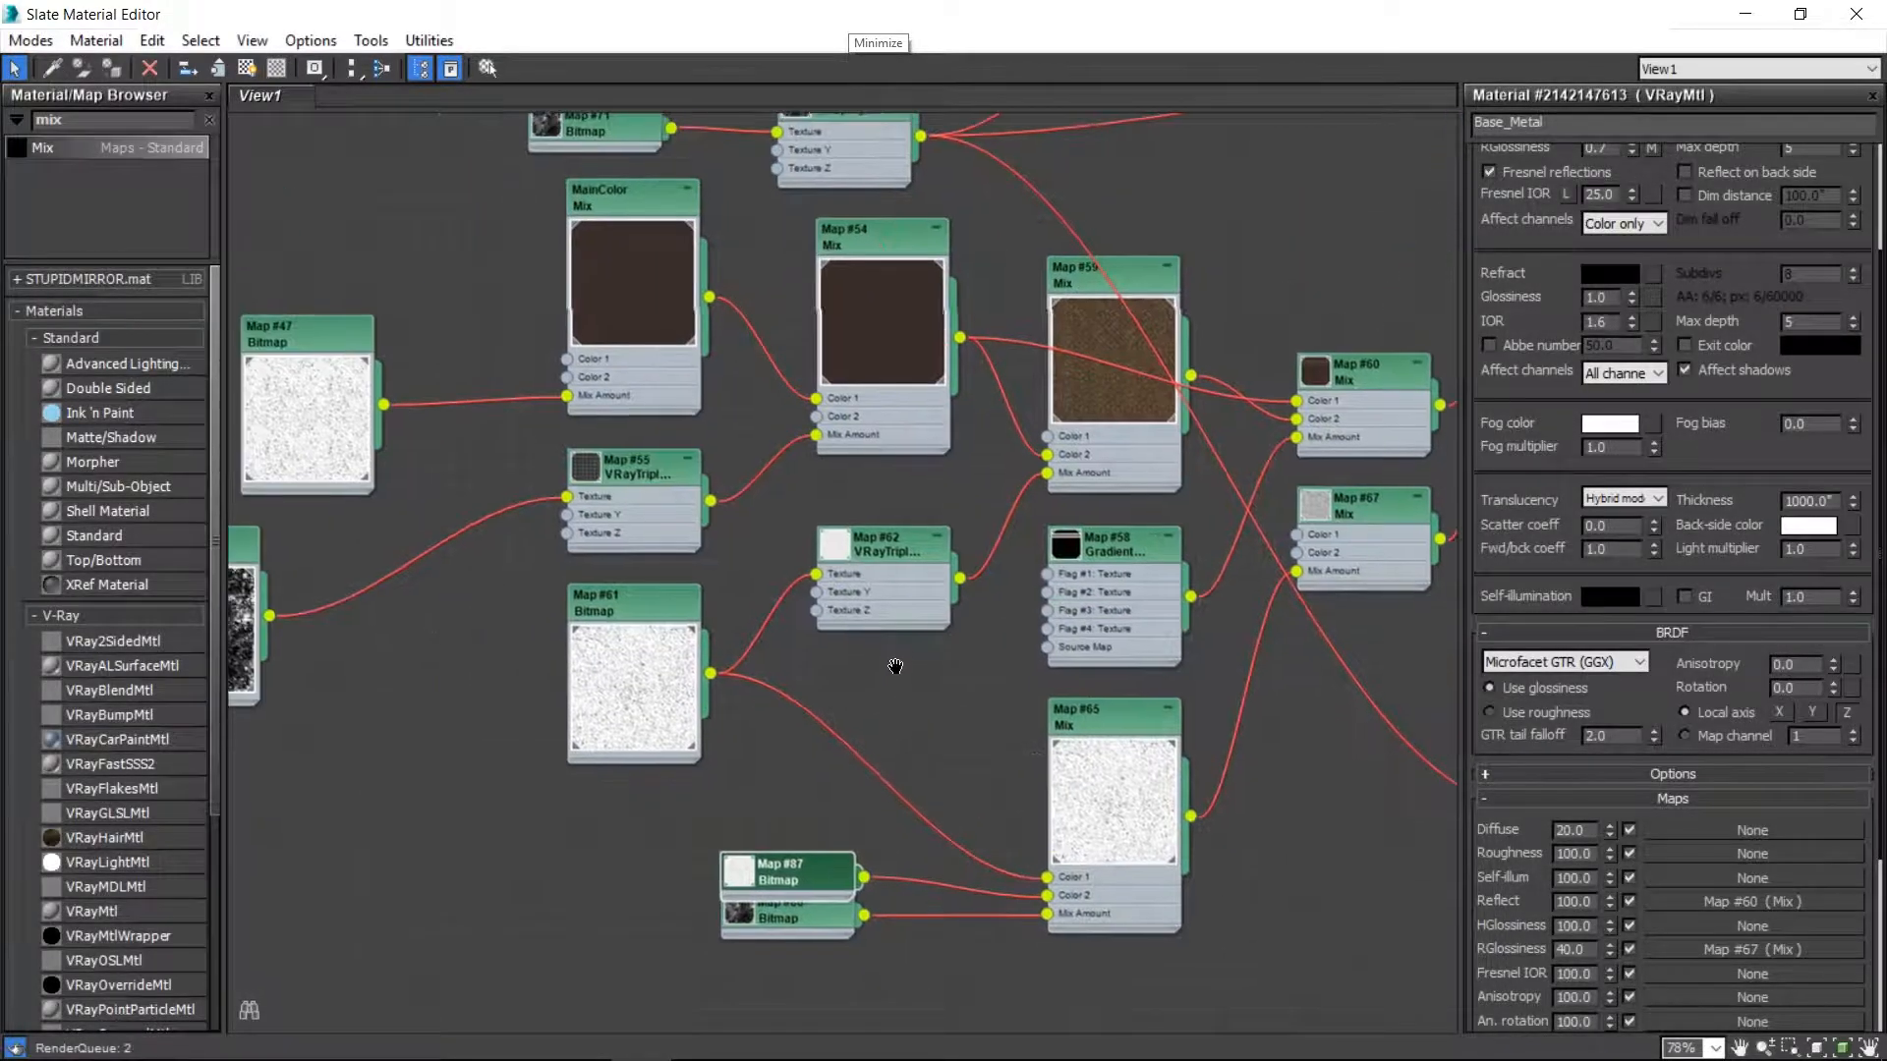
click(635, 681)
middle_drag(1128, 683, 1025, 668)
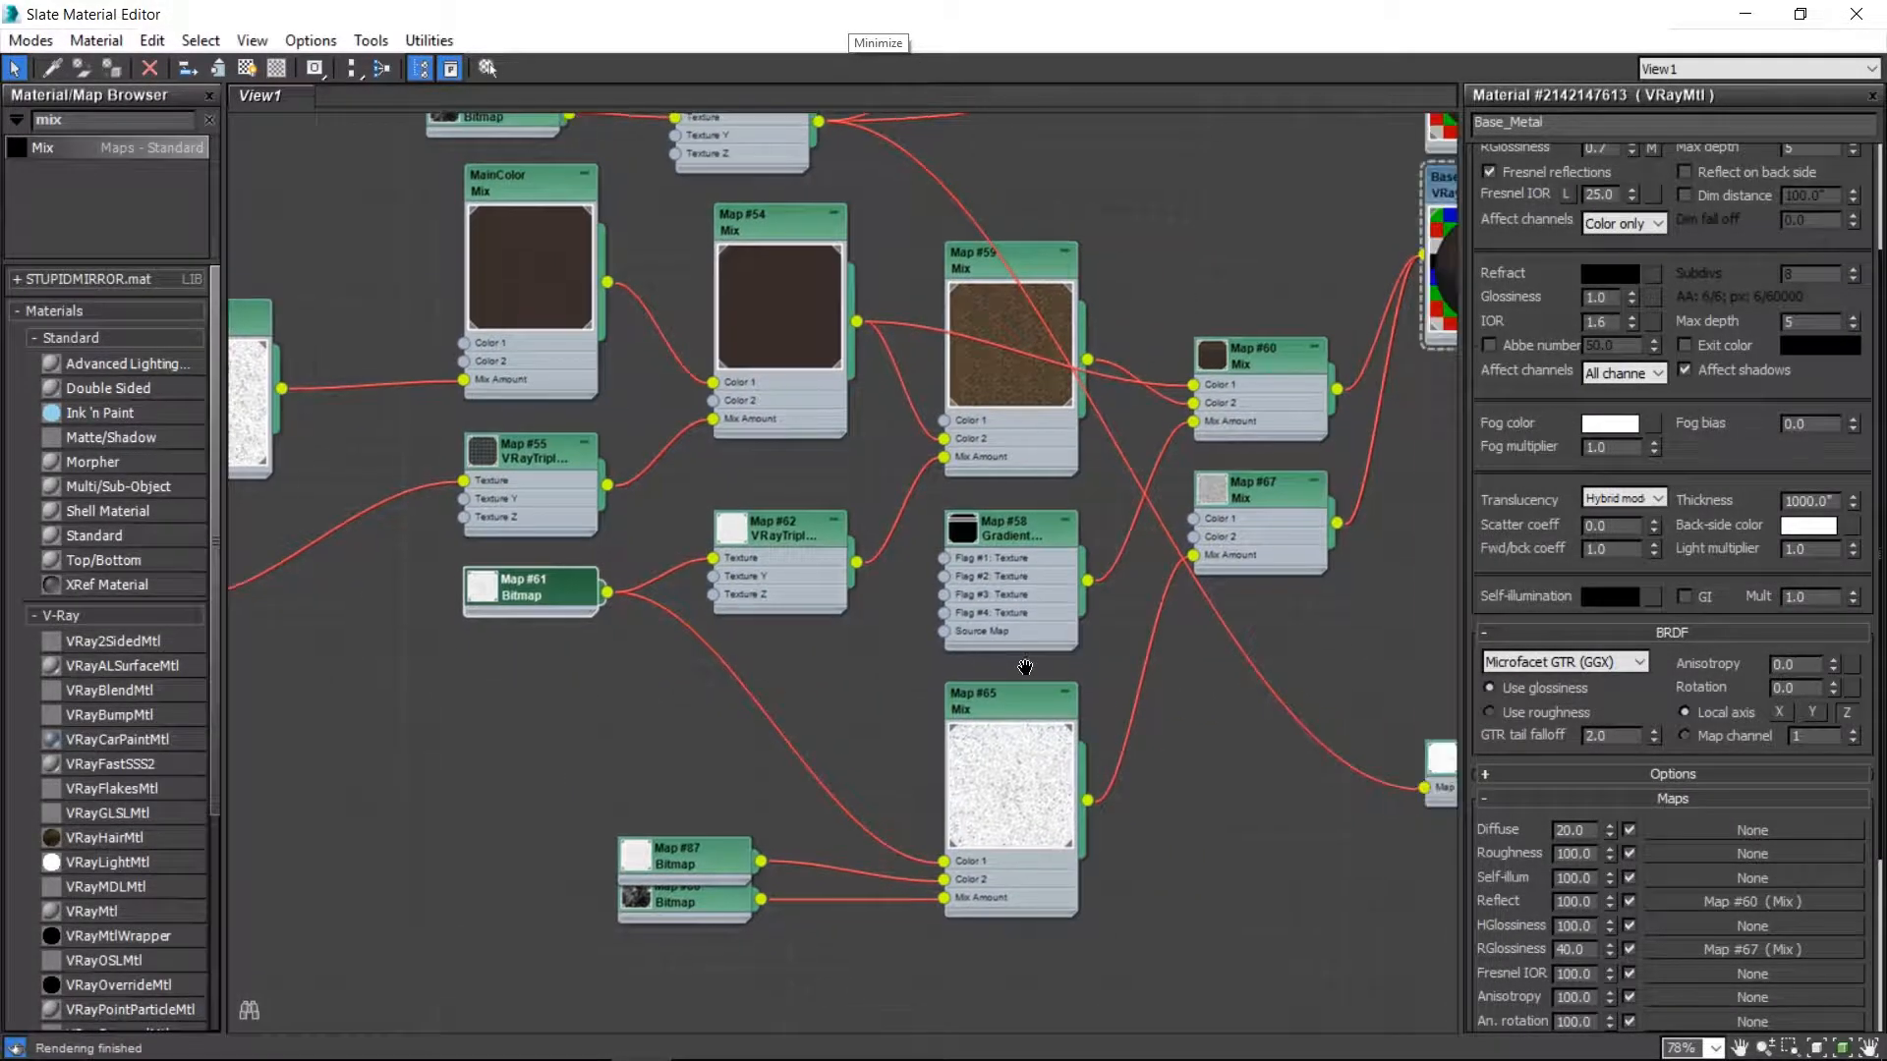
- Duplicate the Map #71 bitmap with its Map #73 VRayTriplanar below Map #67, and connect the copy to the Map #75 Output map
scroll(1025, 667, down, 2)
drag(1408, 744, 1122, 312)
middle_drag(1151, 381, 714, 413)
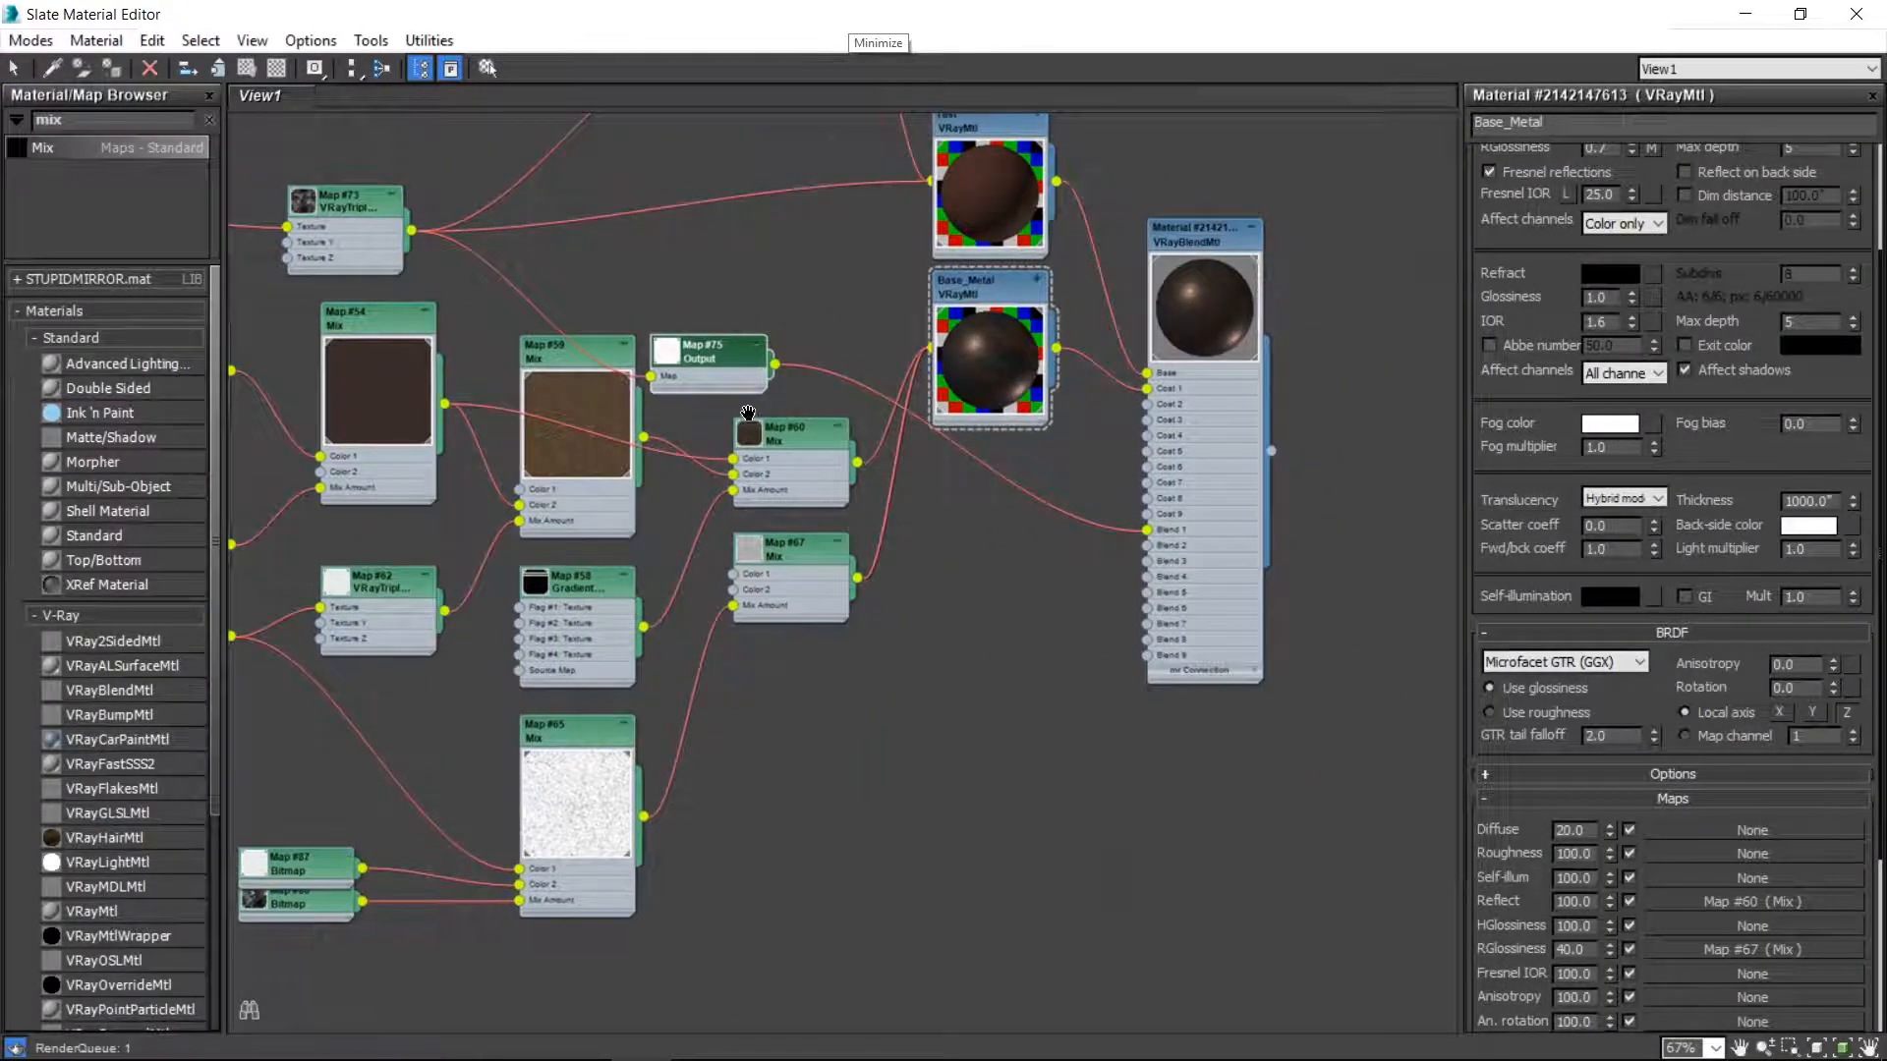
middle_drag(348, 186, 634, 272)
scroll(546, 279, down, 1)
click(621, 293)
ctrl+click(429, 299)
mouse_move(627, 290)
shift+mouse_down()
mouse_move(863, 470)
mouse_move(1203, 791)
shift+mouse_up()
drag(934, 424, 1287, 792)
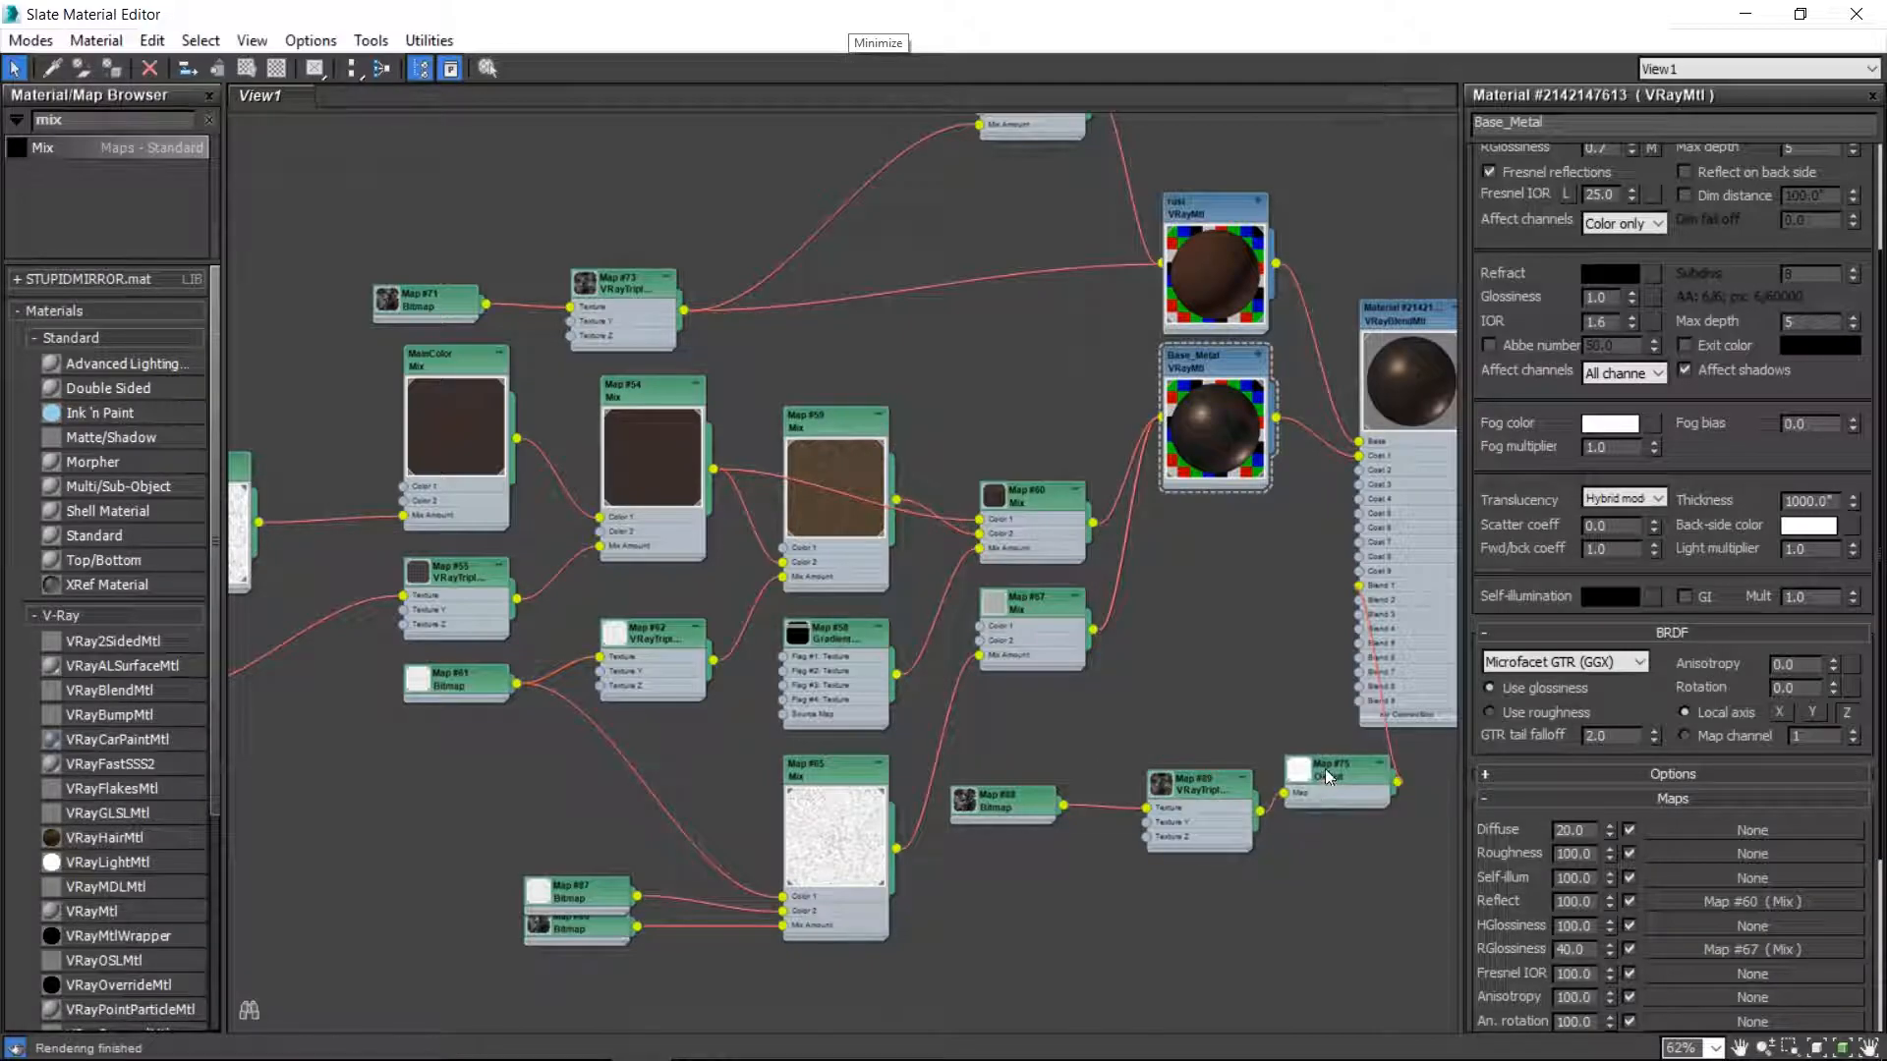
- Lay out the entire node graph automatically and raise the Map #60 mix beneath Map #74
key(l)
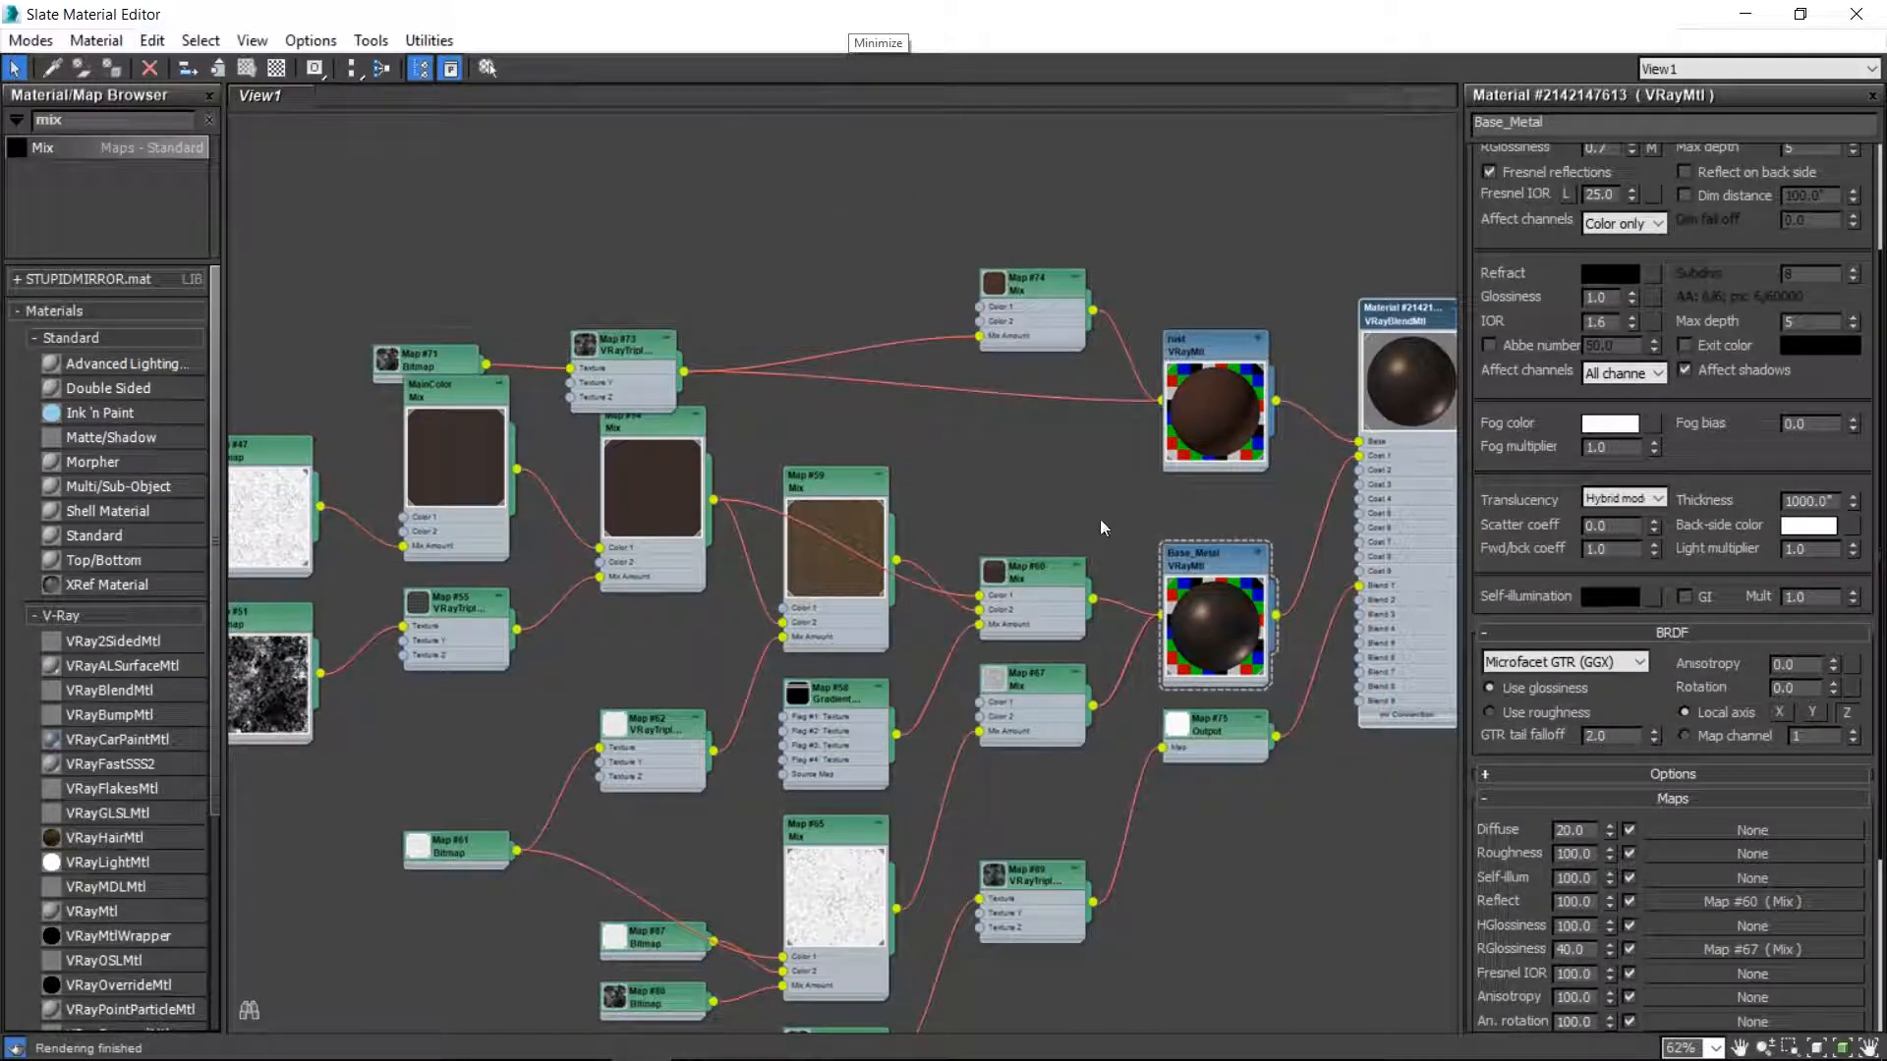
middle_drag(853, 516, 945, 451)
click(781, 428)
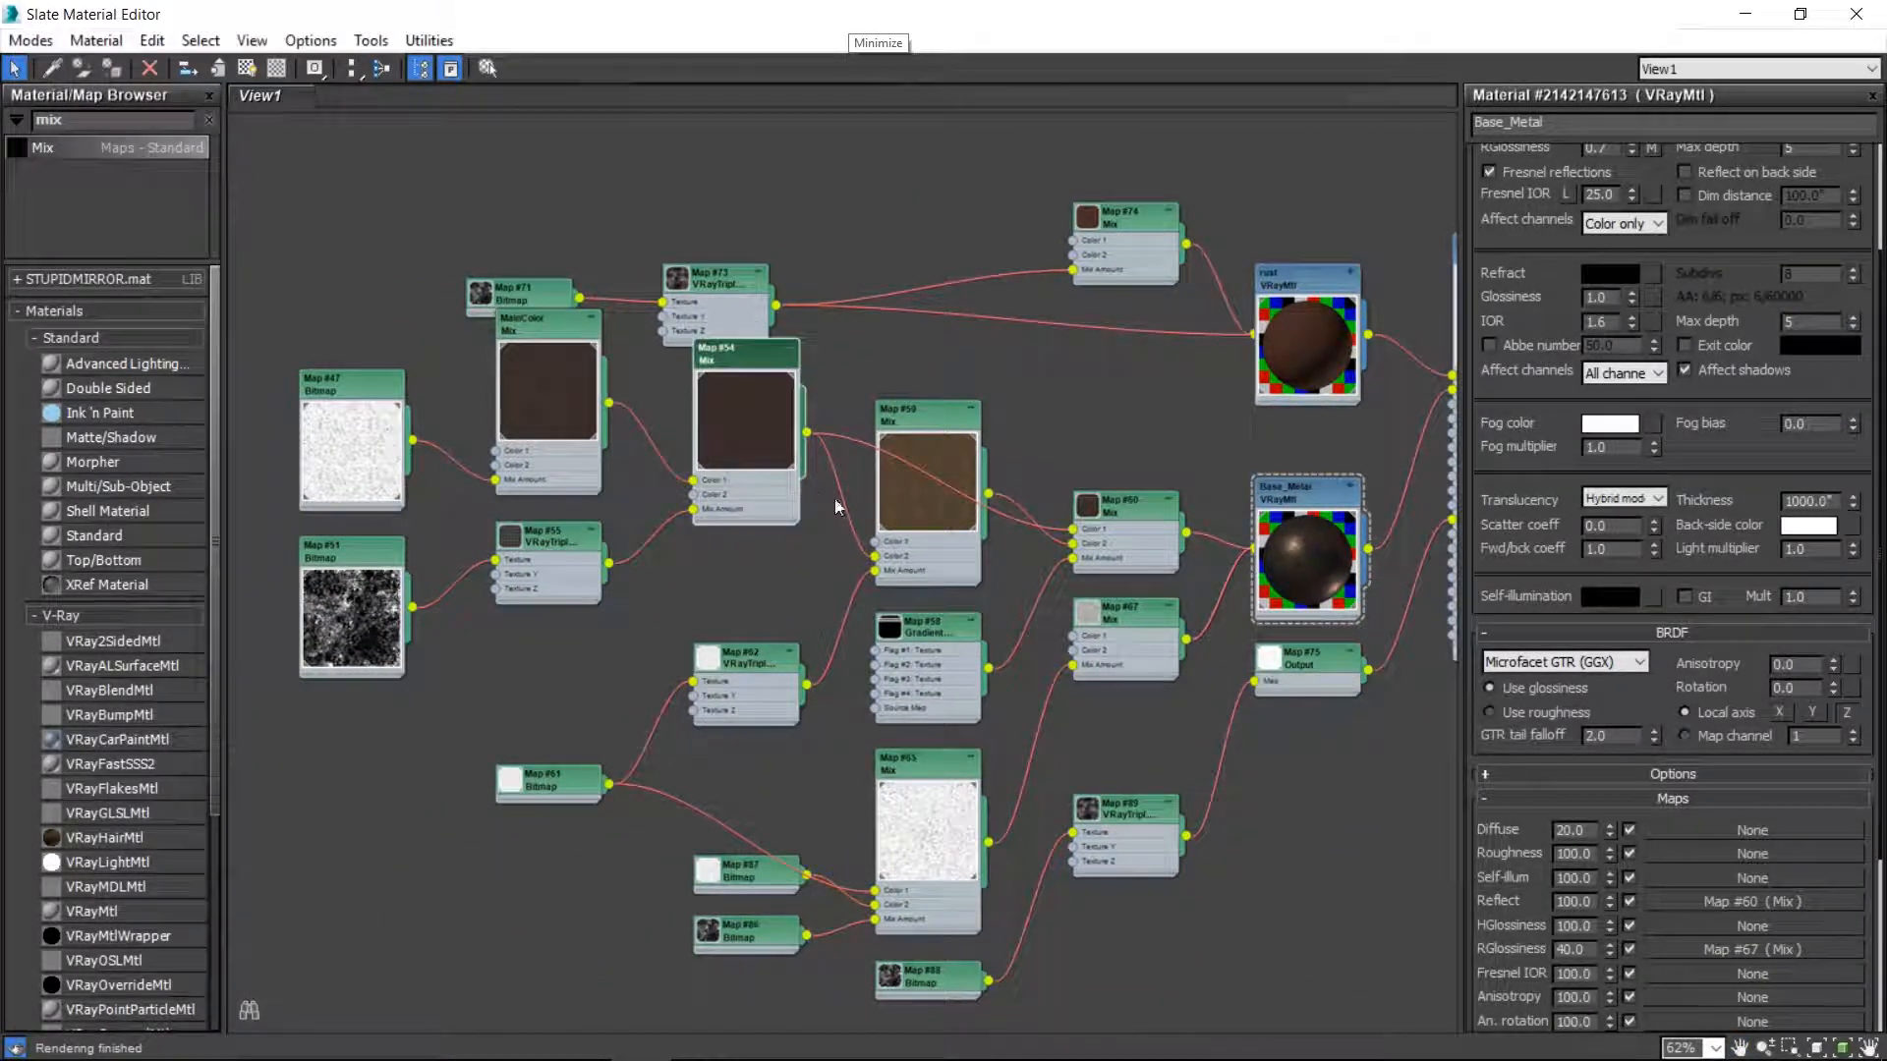
drag(1121, 513, 1111, 375)
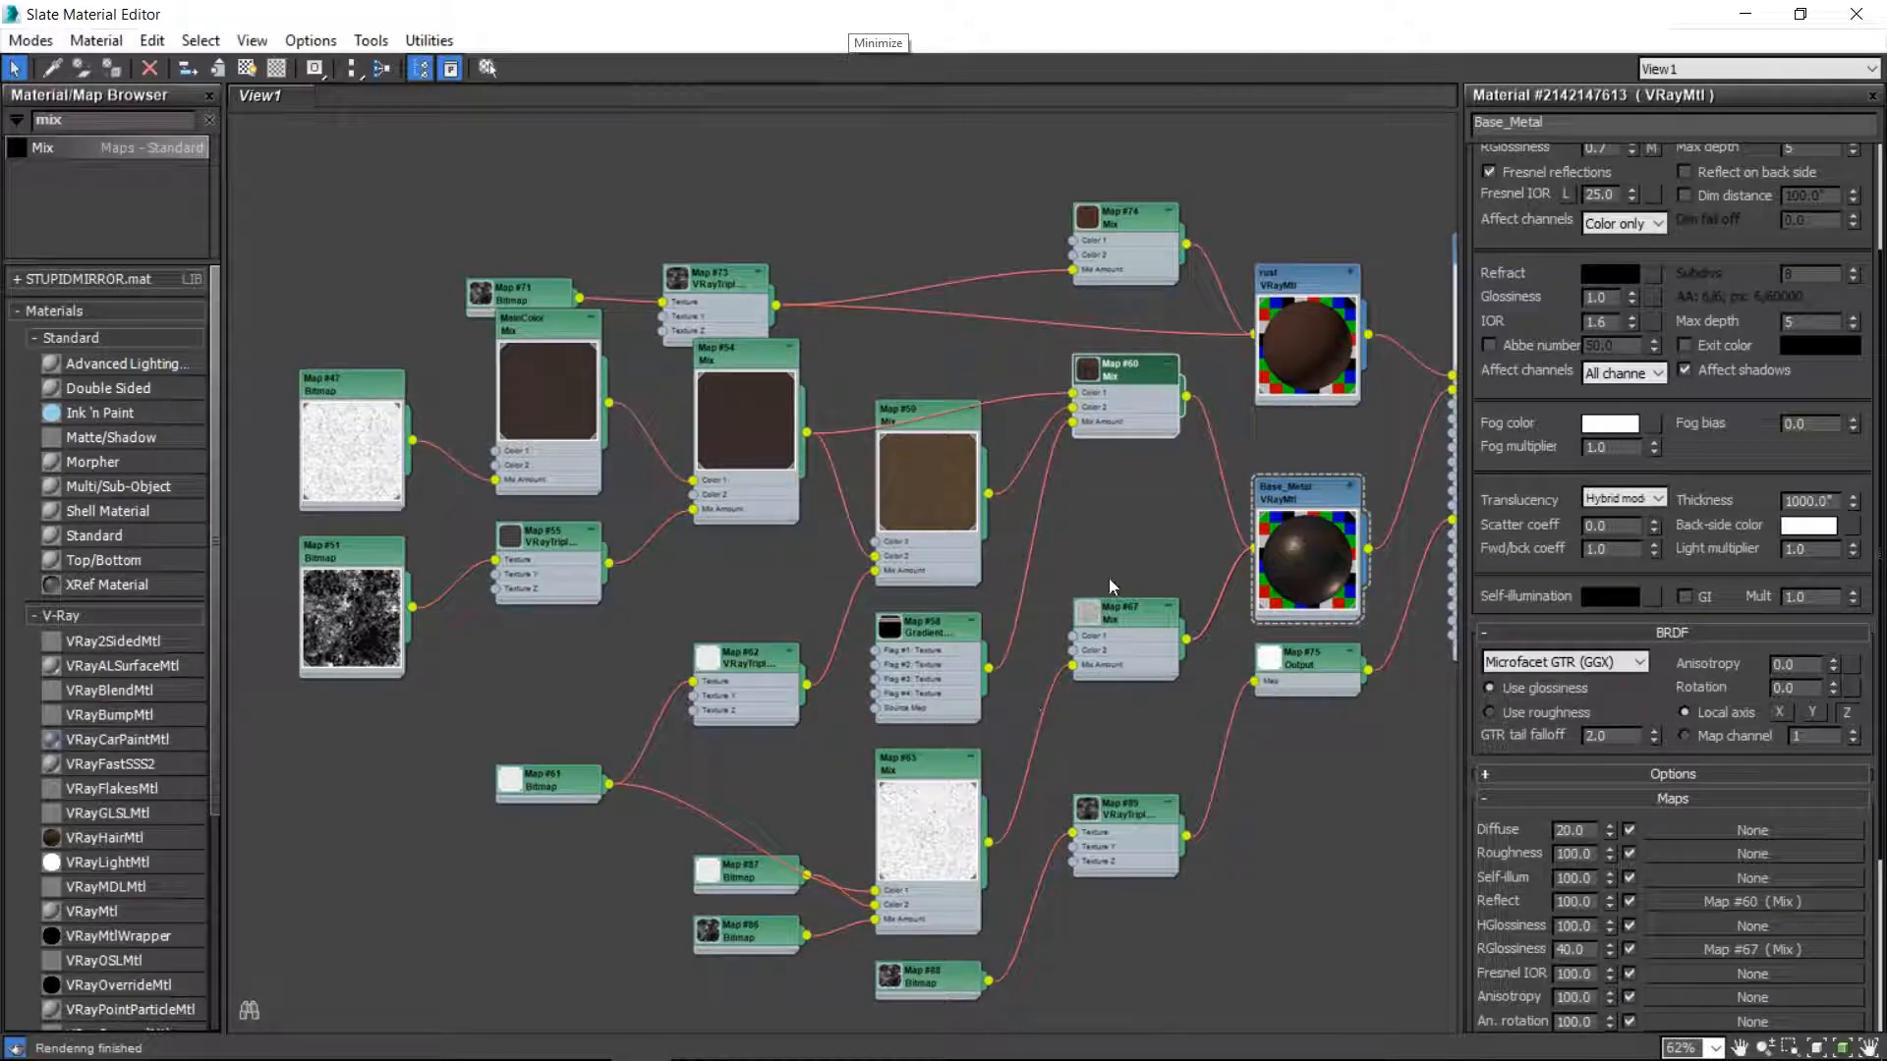
middle_drag(1344, 413, 1134, 407)
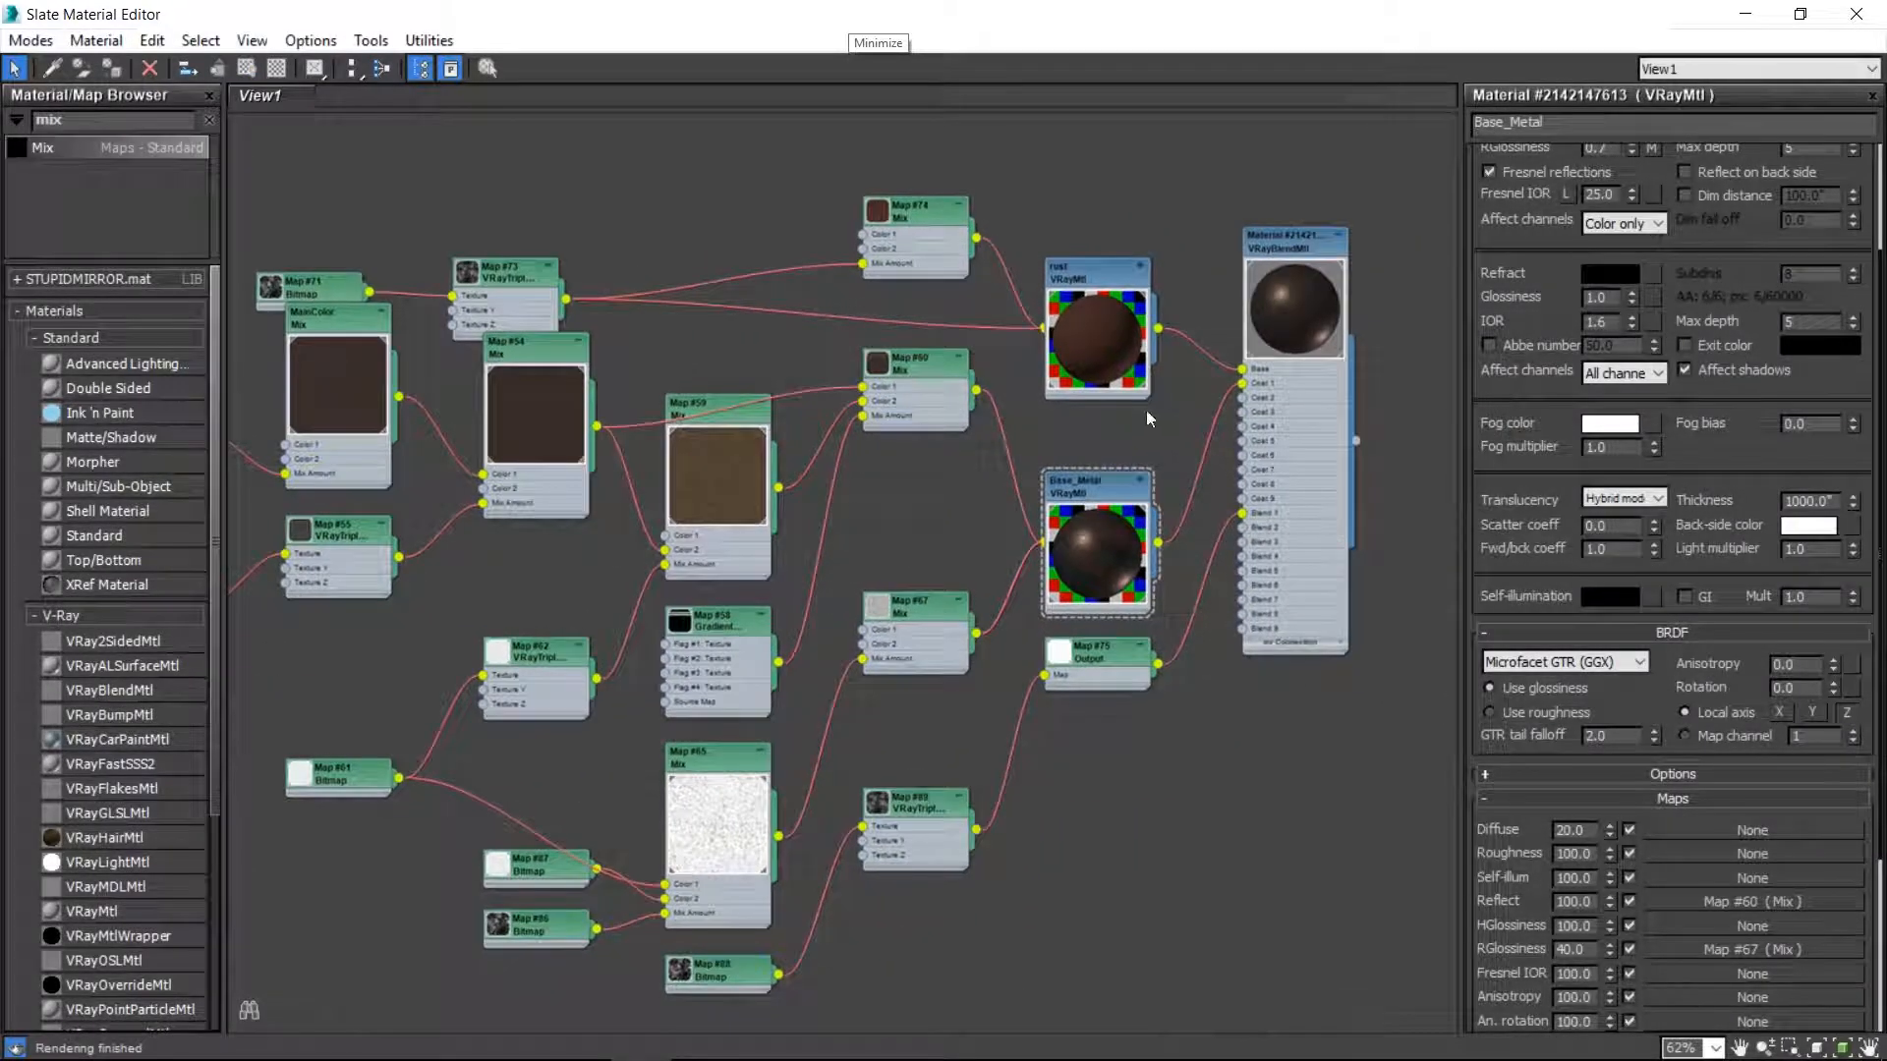
- Raise the rust and Base_Metal materials beside the VRayBlendMtl and expand Base_Metal's input slots
drag(1117, 338, 1136, 209)
drag(1088, 489, 1135, 352)
click(1188, 344)
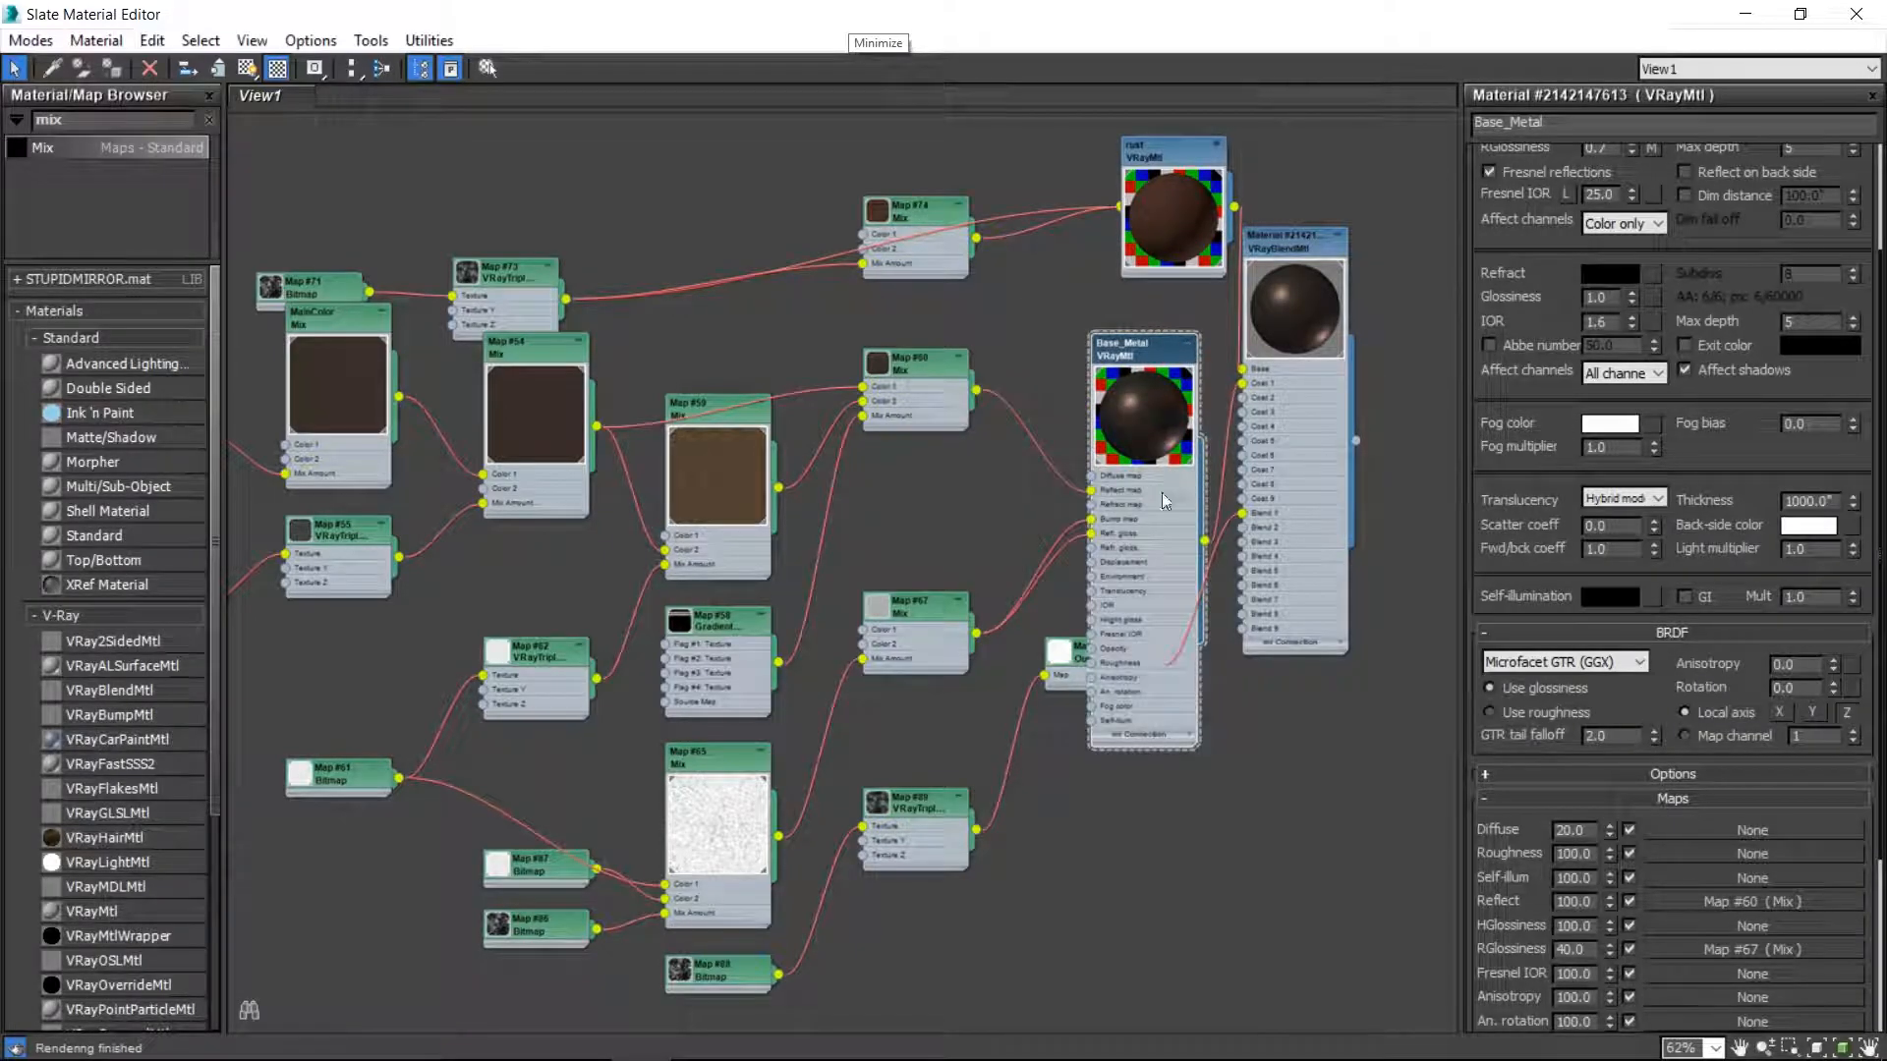
- Move the Map #60 mix feeding Base_Metal's reflection into the empty space above the node graph
drag(947, 385, 497, 115)
middle_drag(498, 115, 900, 538)
drag(845, 499, 790, 295)
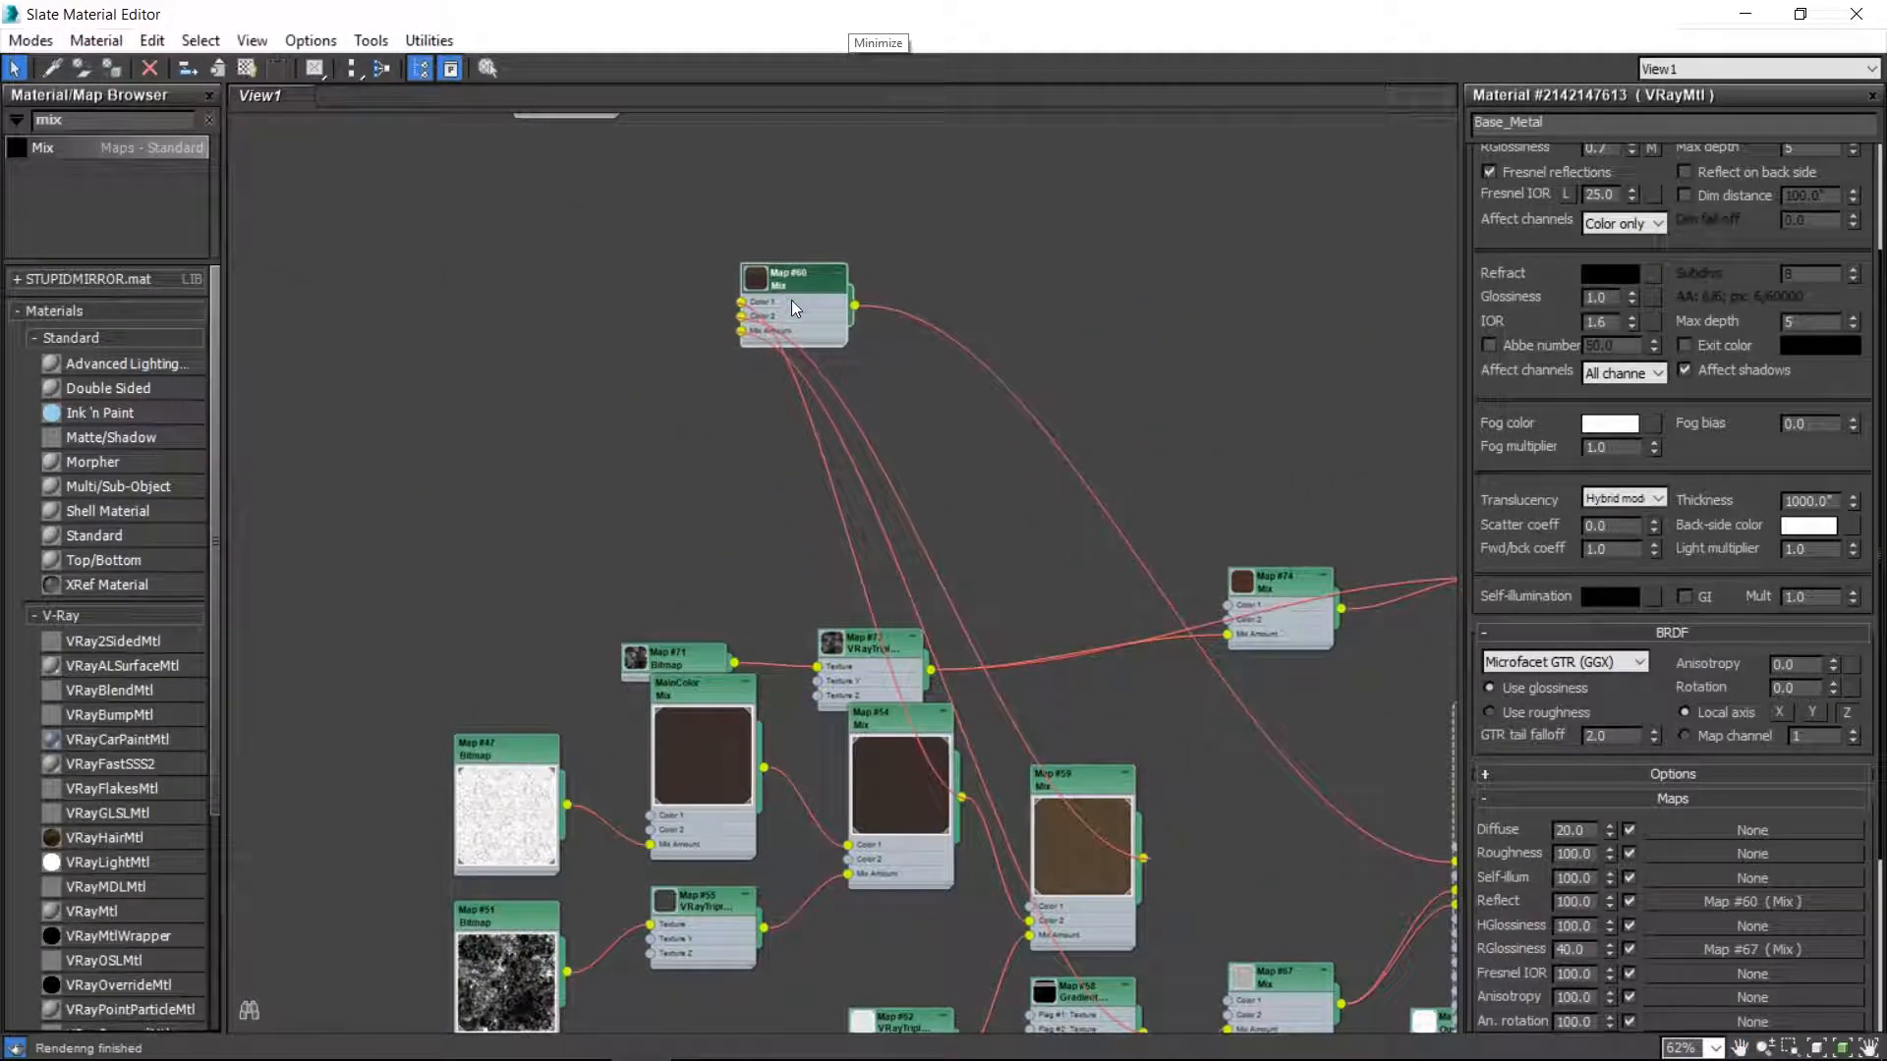
- Lay out the child nodes of the Map #60 mix and move Map #60 up, clear of its children
key(c)
middle_drag(529, 262, 893, 398)
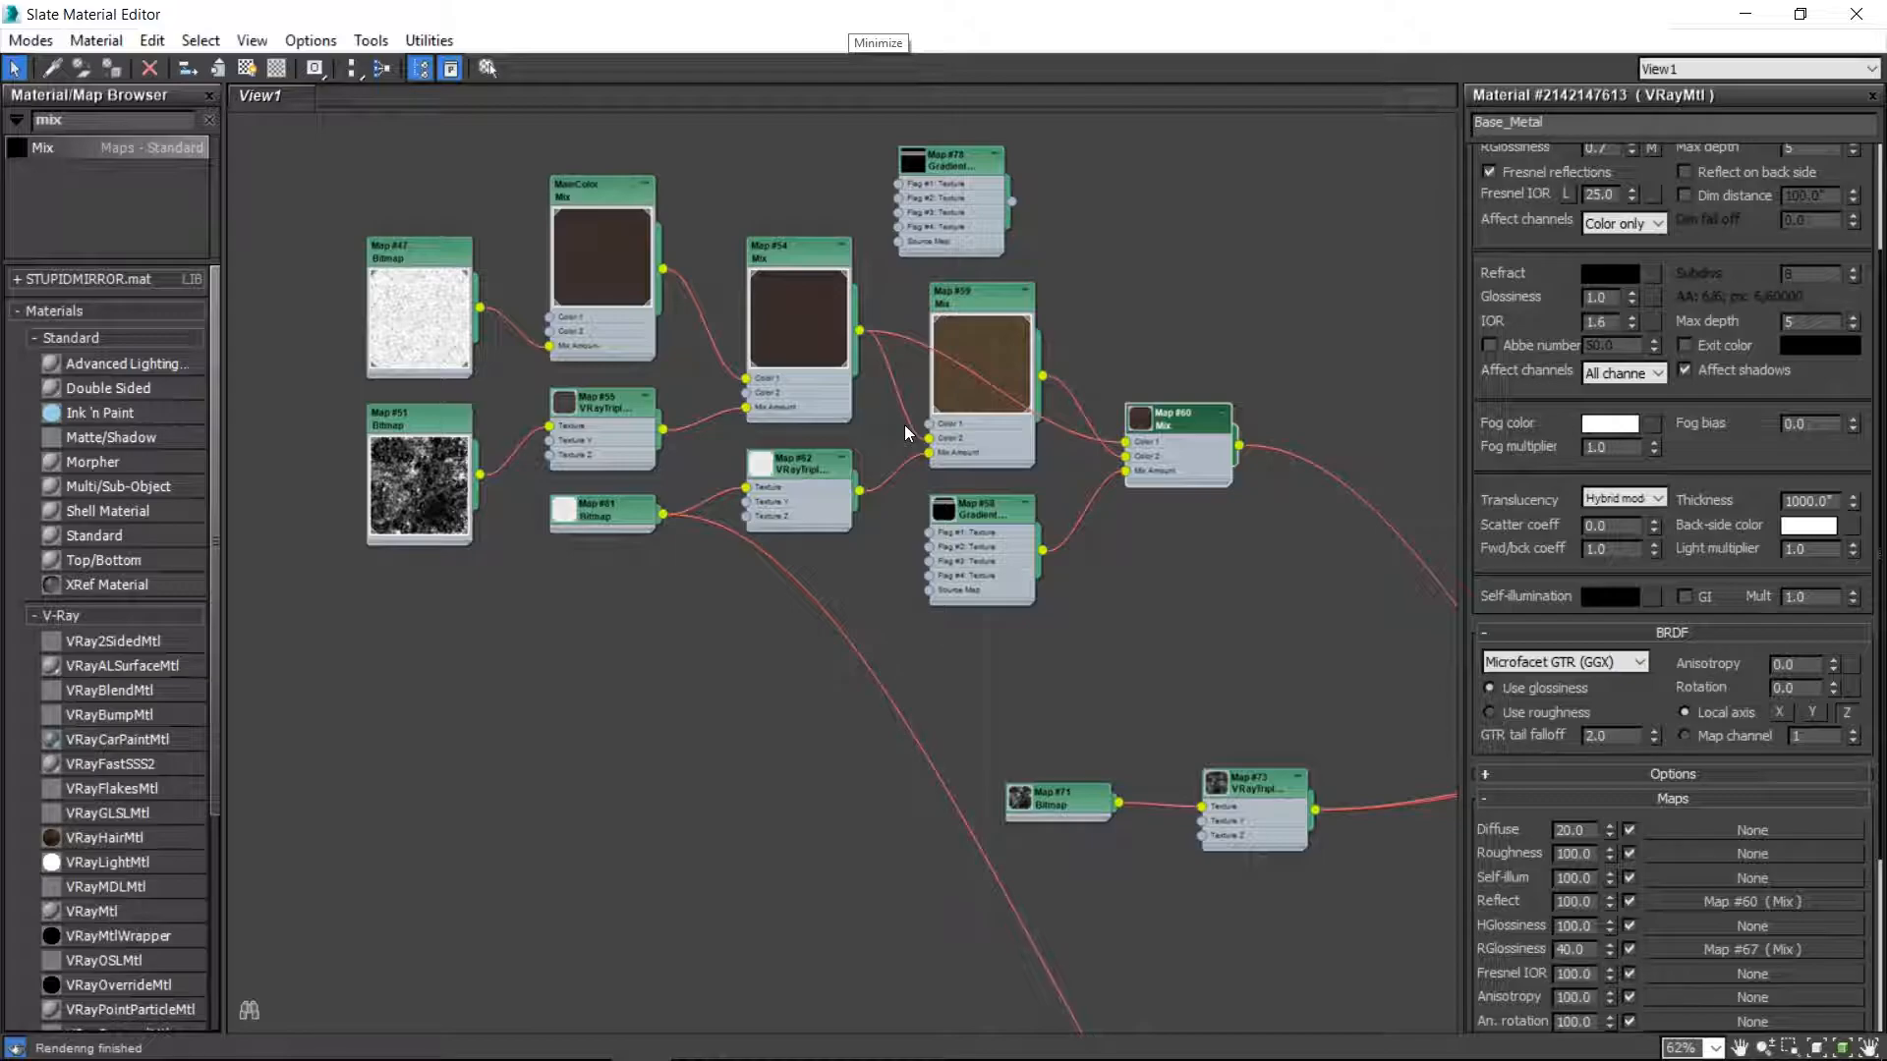
scroll(904, 425, down, 5)
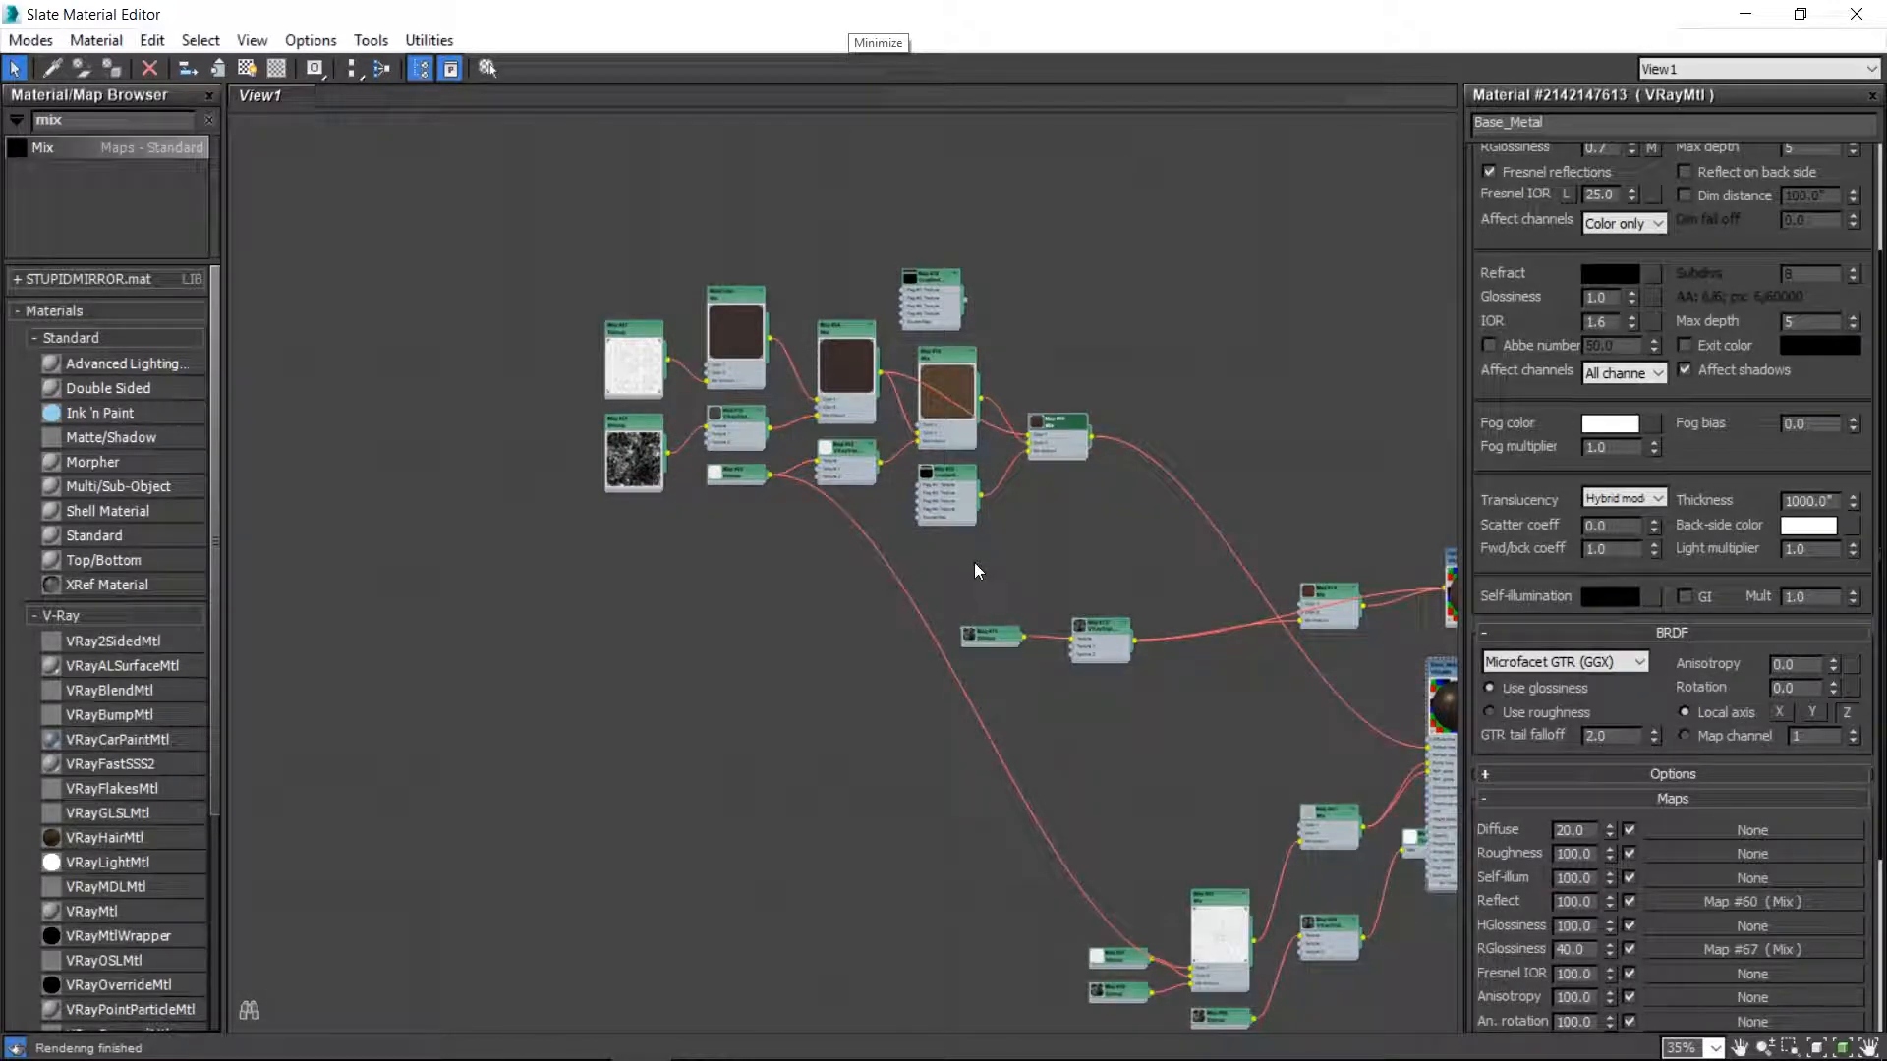
scroll(1052, 521, up, 3)
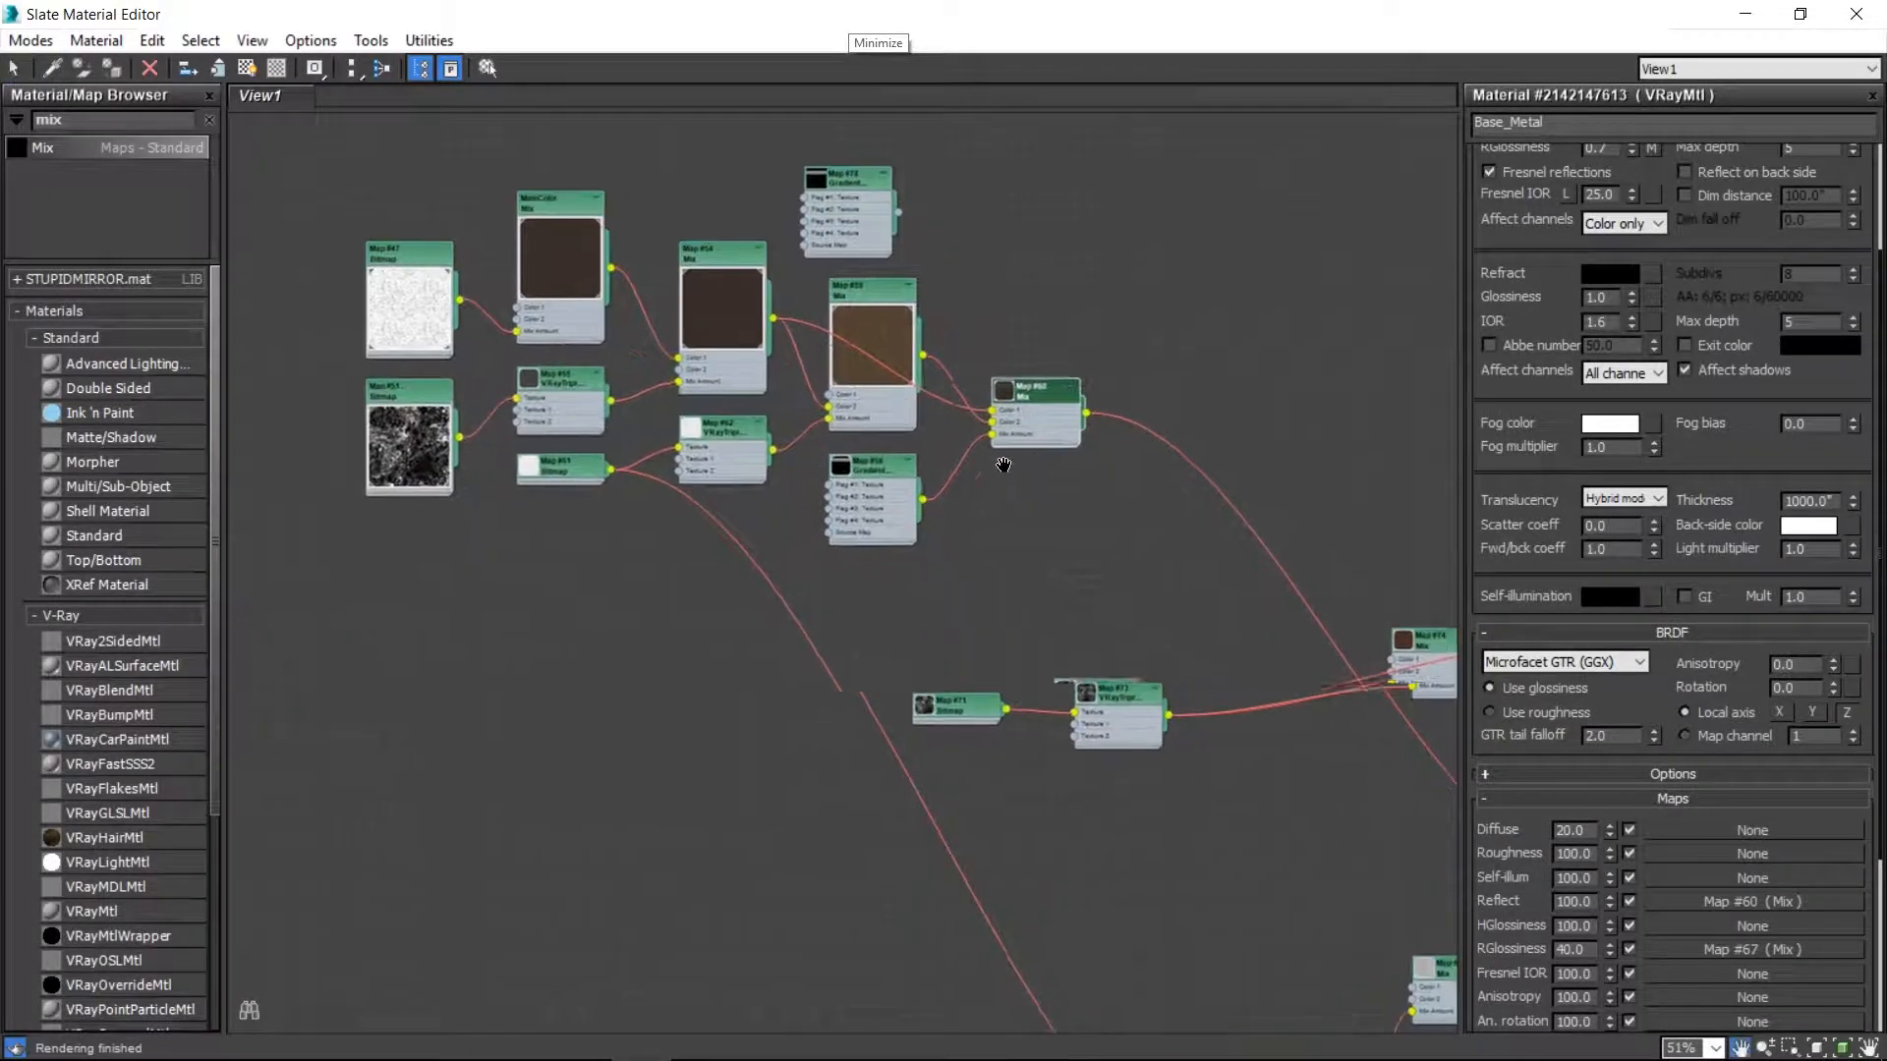
drag(975, 401, 1069, 273)
double_click(1063, 279)
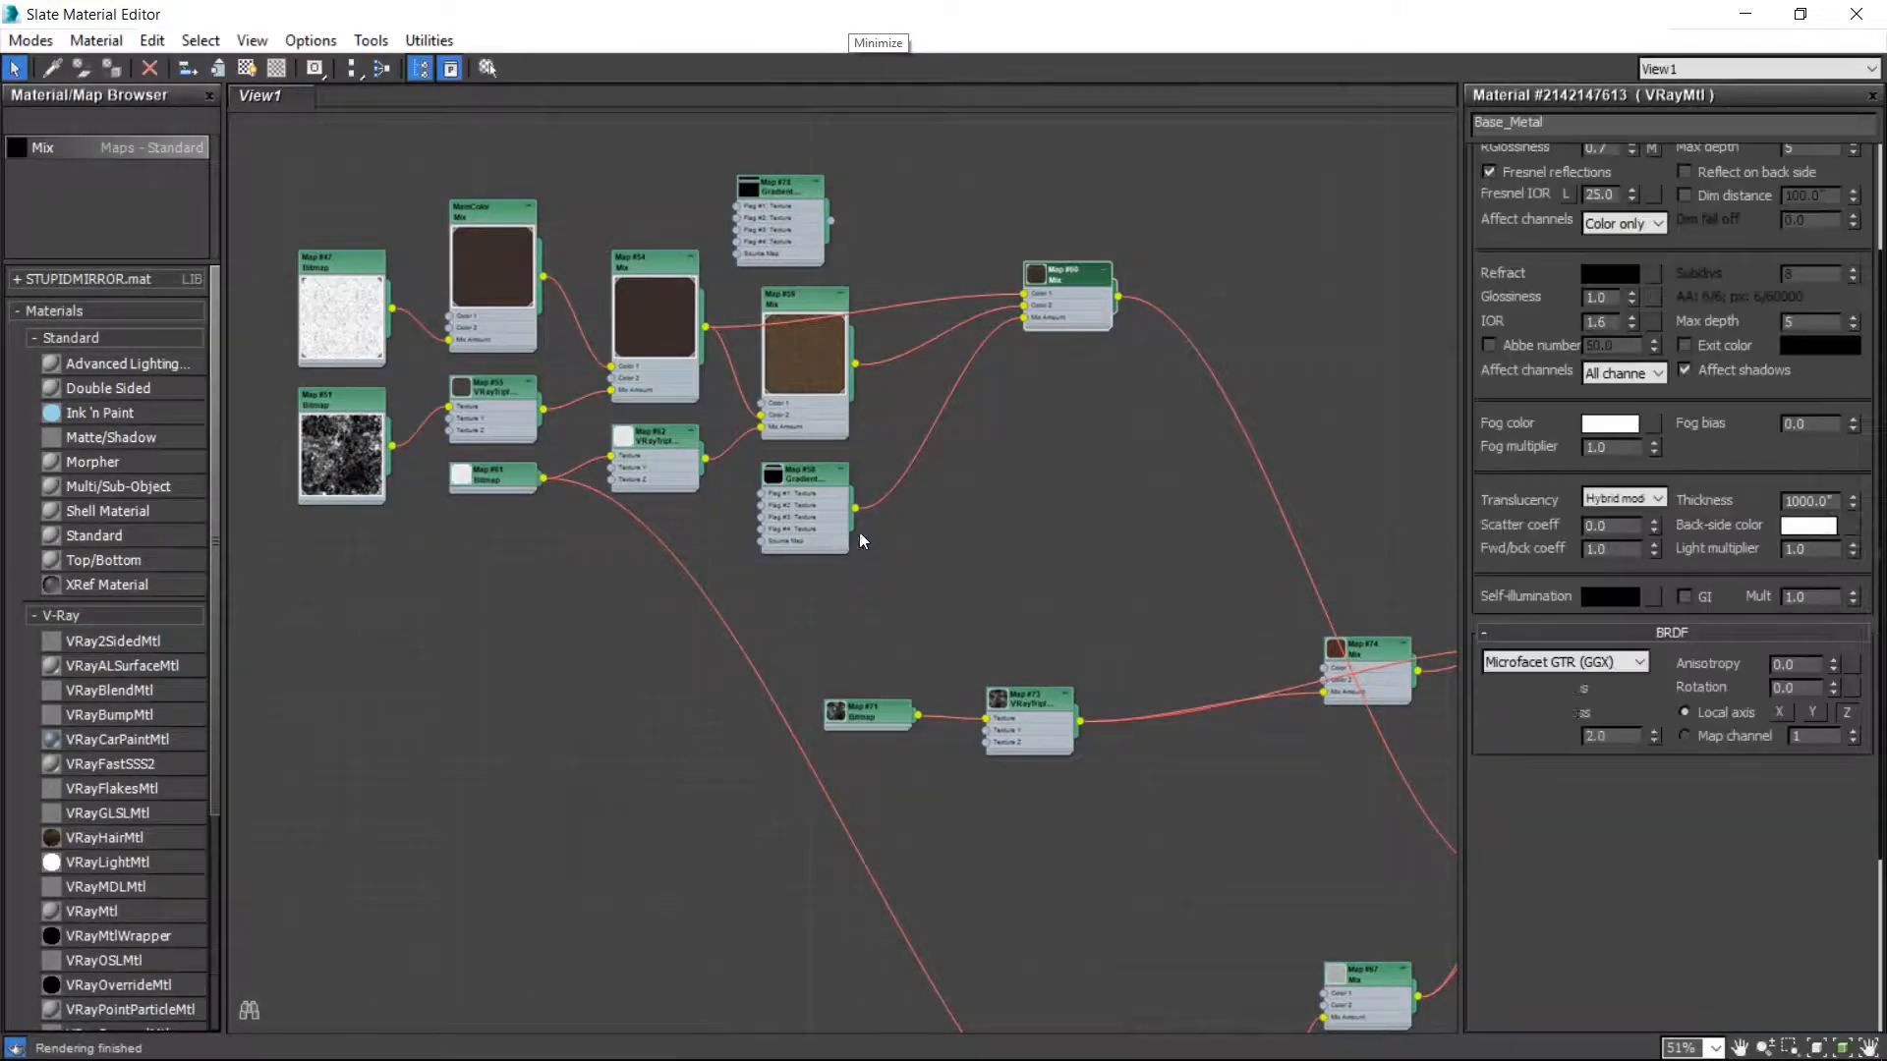
- Connect the unlinked Map #90 bitmap to Map #65's Color 1 in place of Map #61, and position it above the Map #87 bitmap
scroll(1022, 586, down, 2)
middle_drag(1023, 585, 842, 443)
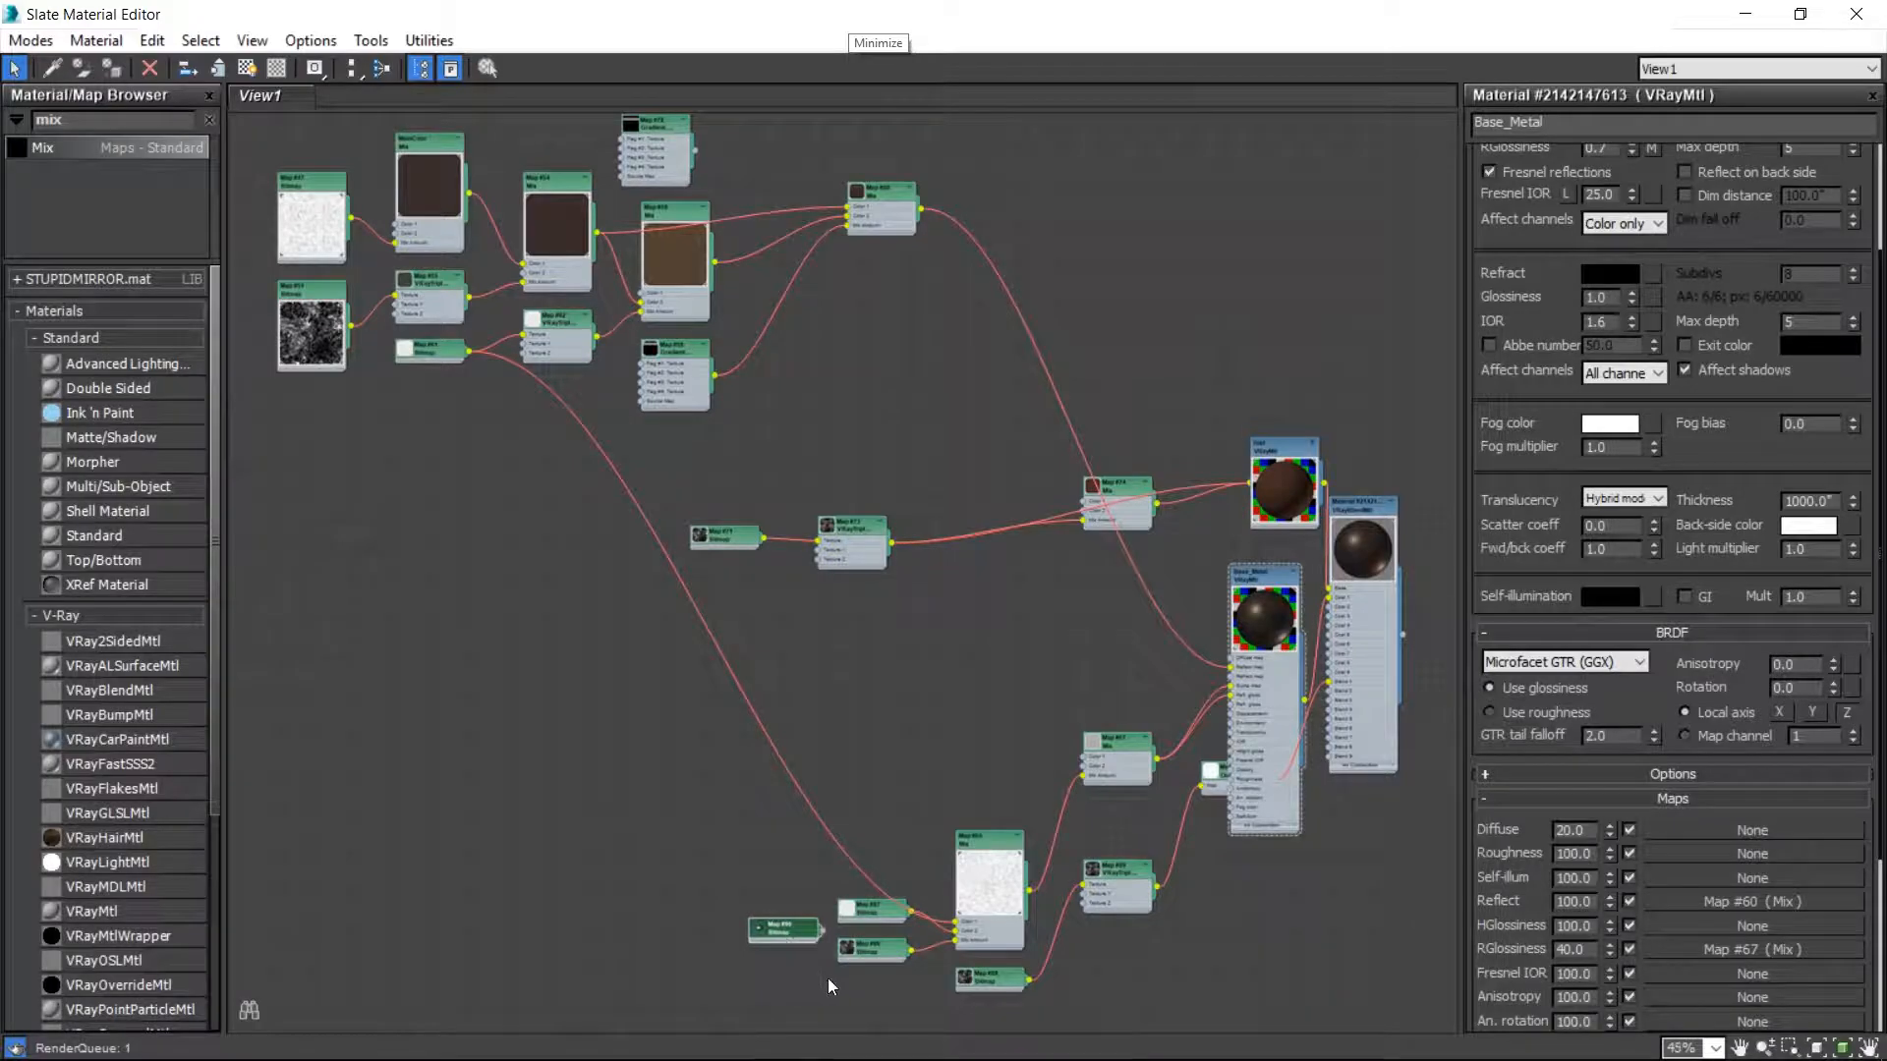
scroll(828, 977, up, 3)
middle_drag(809, 830, 746, 775)
drag(746, 775, 971, 763)
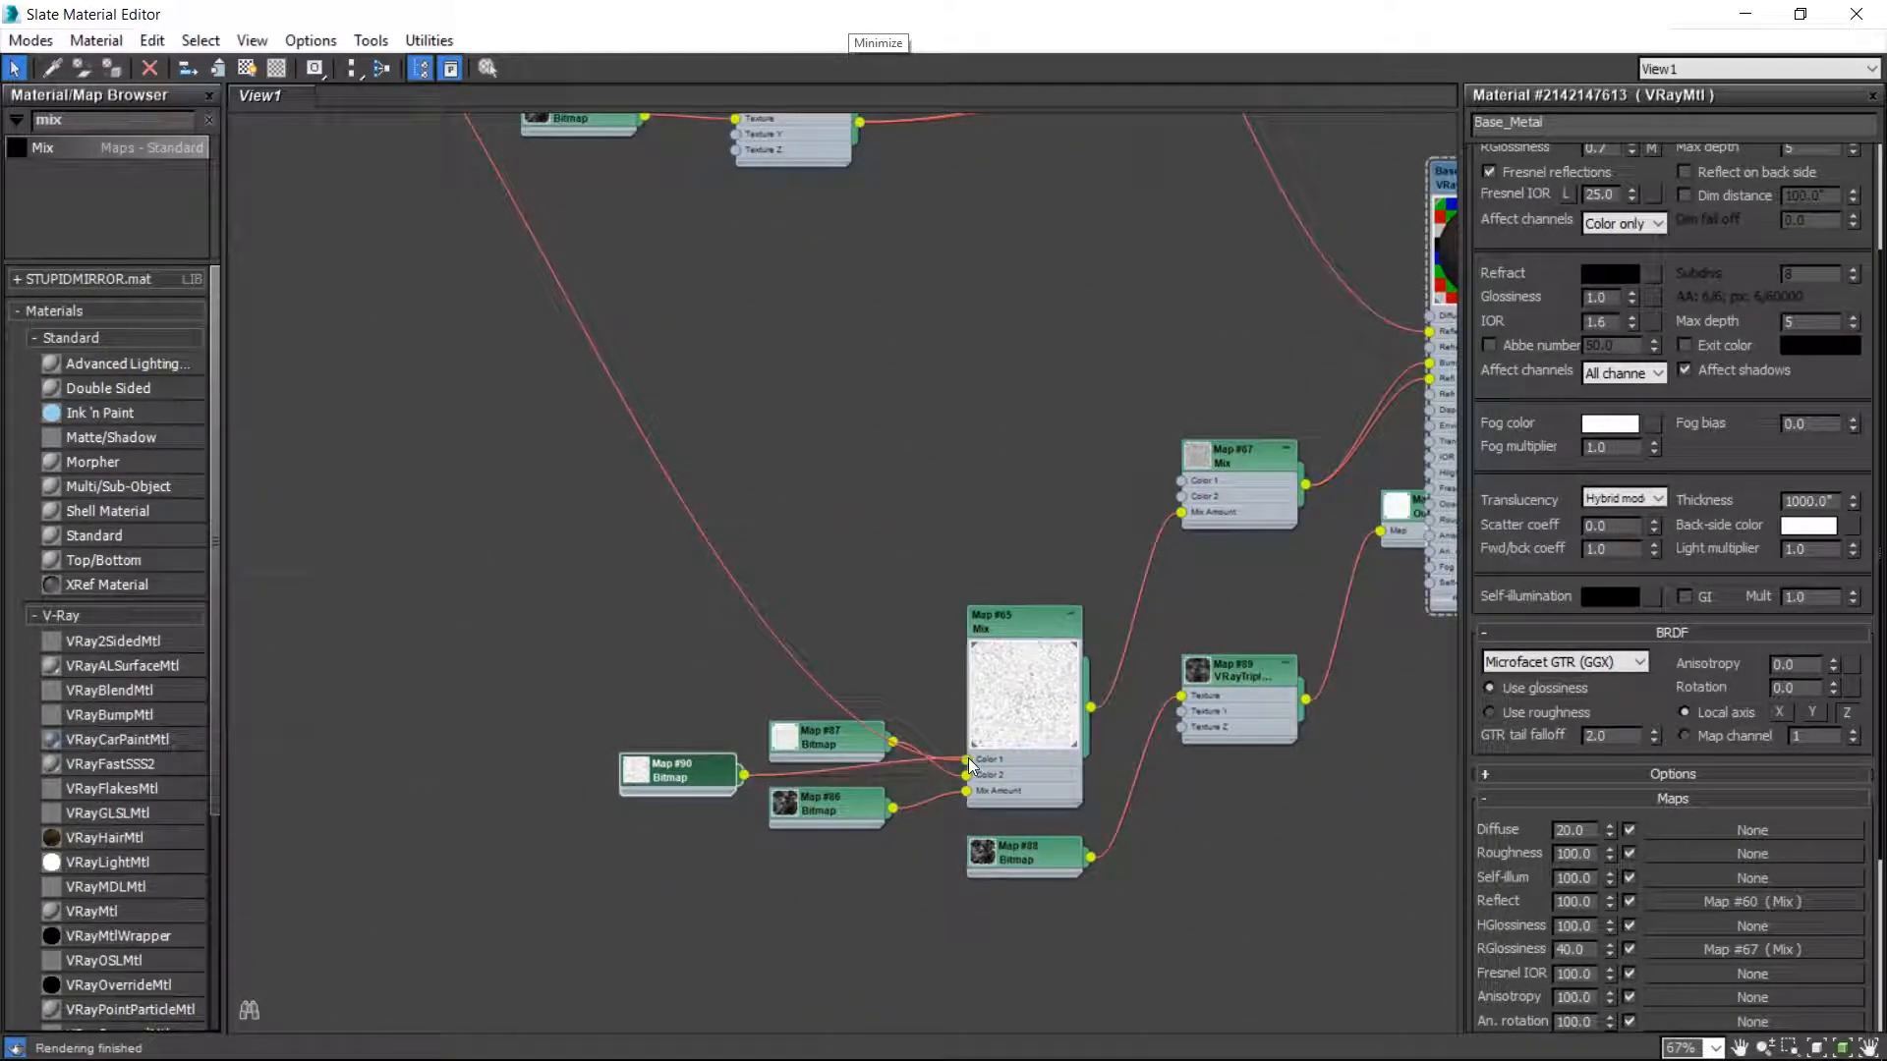
drag(658, 775, 798, 676)
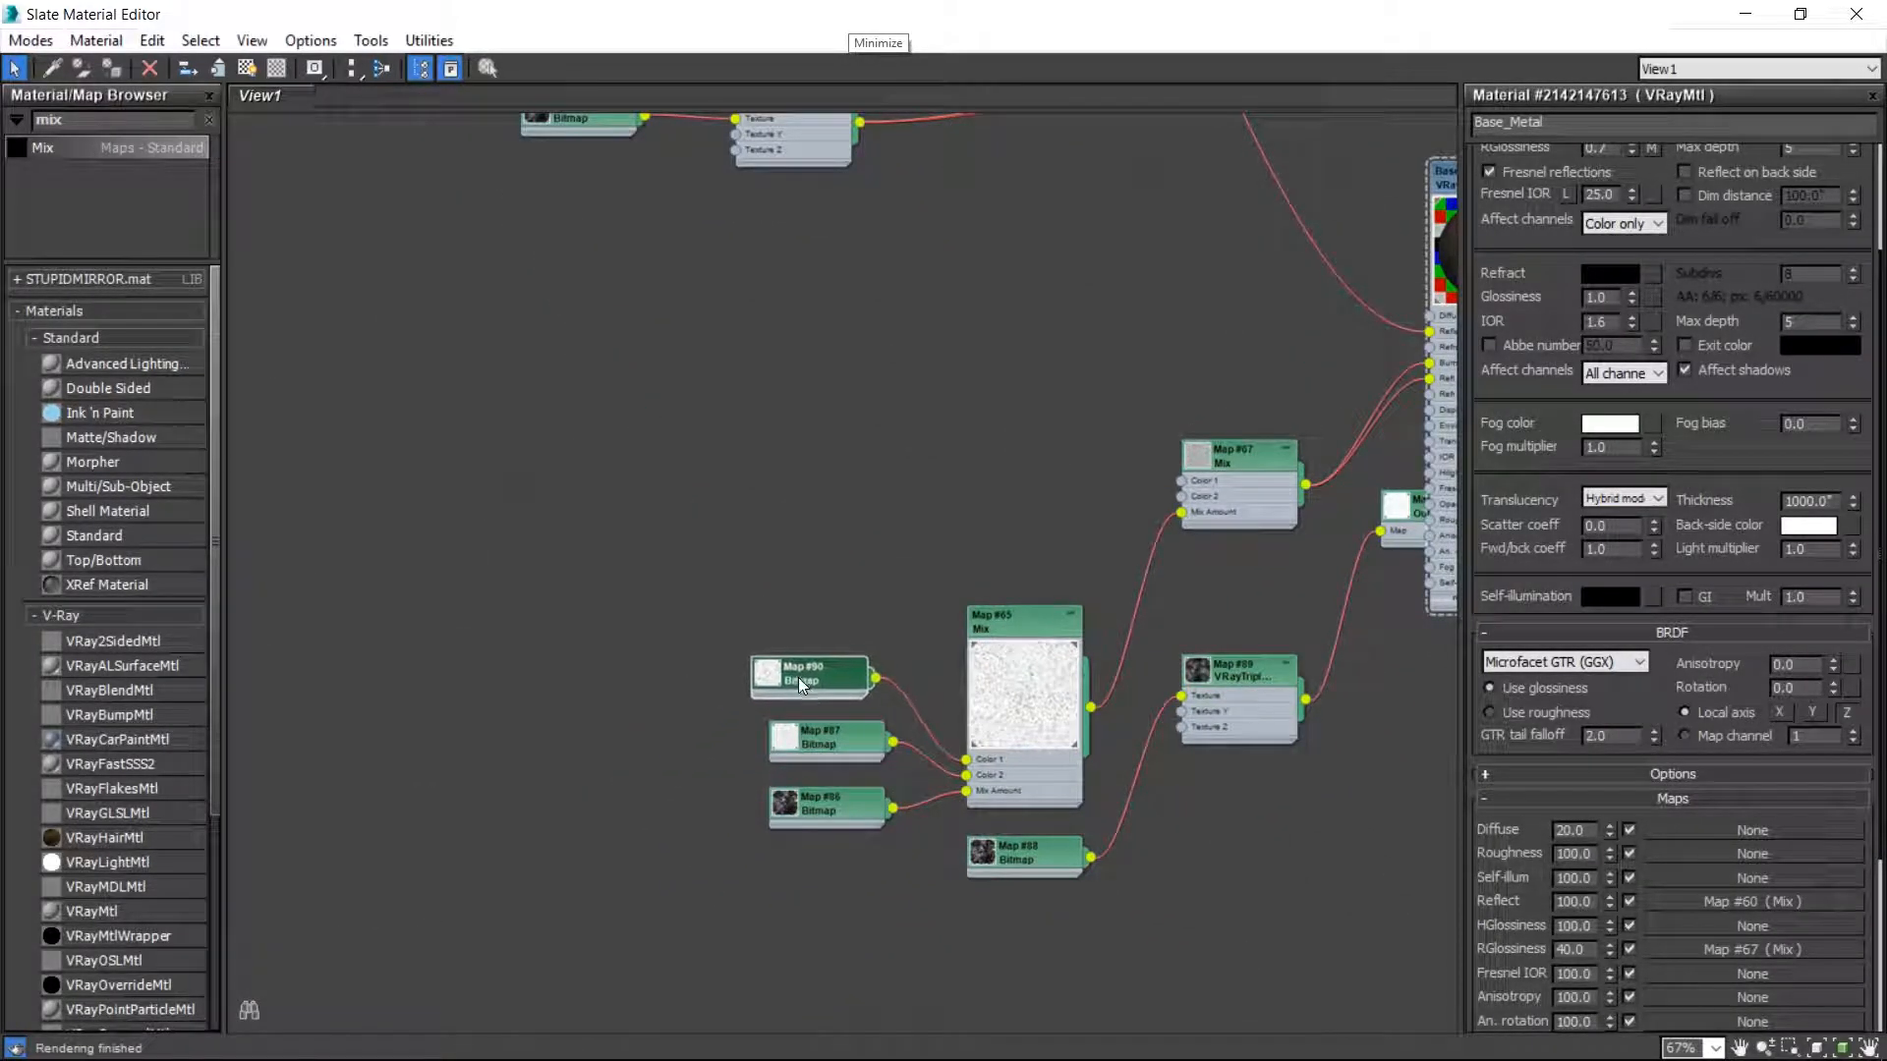
- Move the Map #60 mix closer to its source maps and lay out its children again
middle_drag(675, 400, 875, 1022)
middle_drag(654, 607, 818, 632)
scroll(1035, 782, down, 1)
drag(1081, 401, 941, 372)
right_click(949, 366)
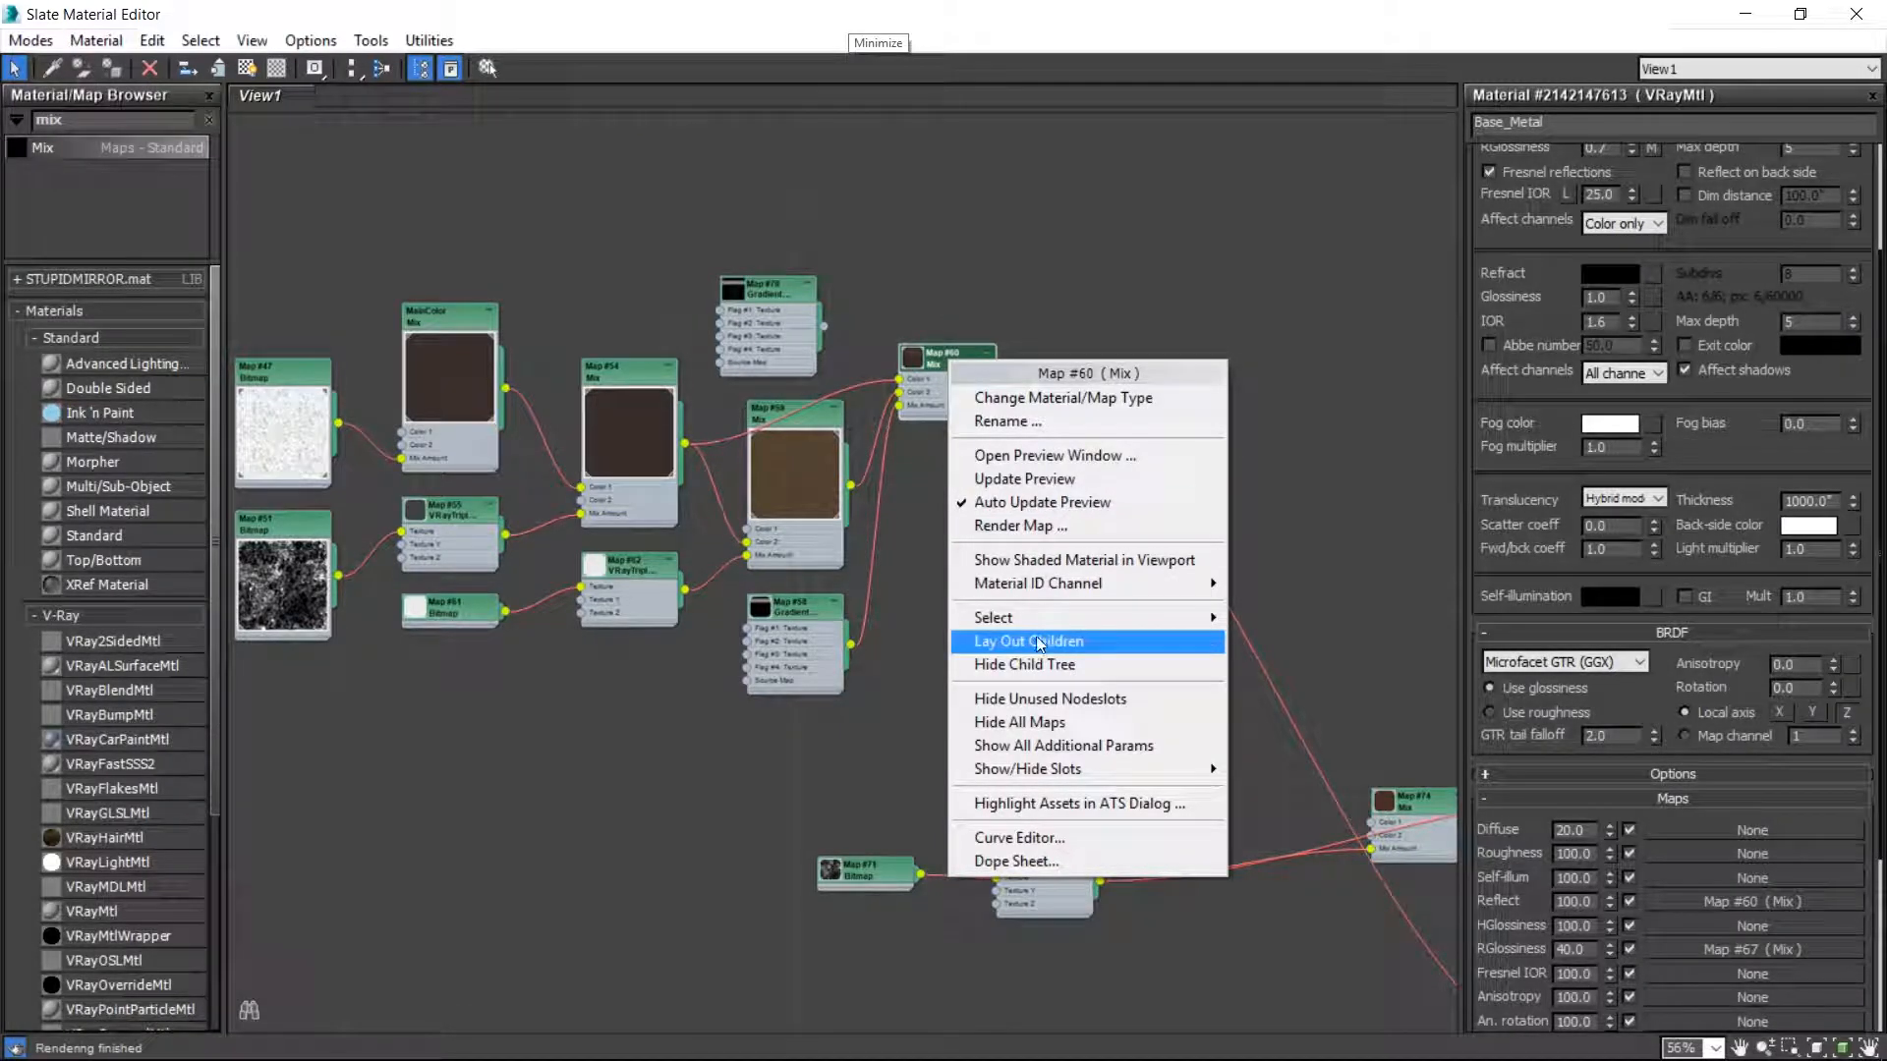
click(1098, 651)
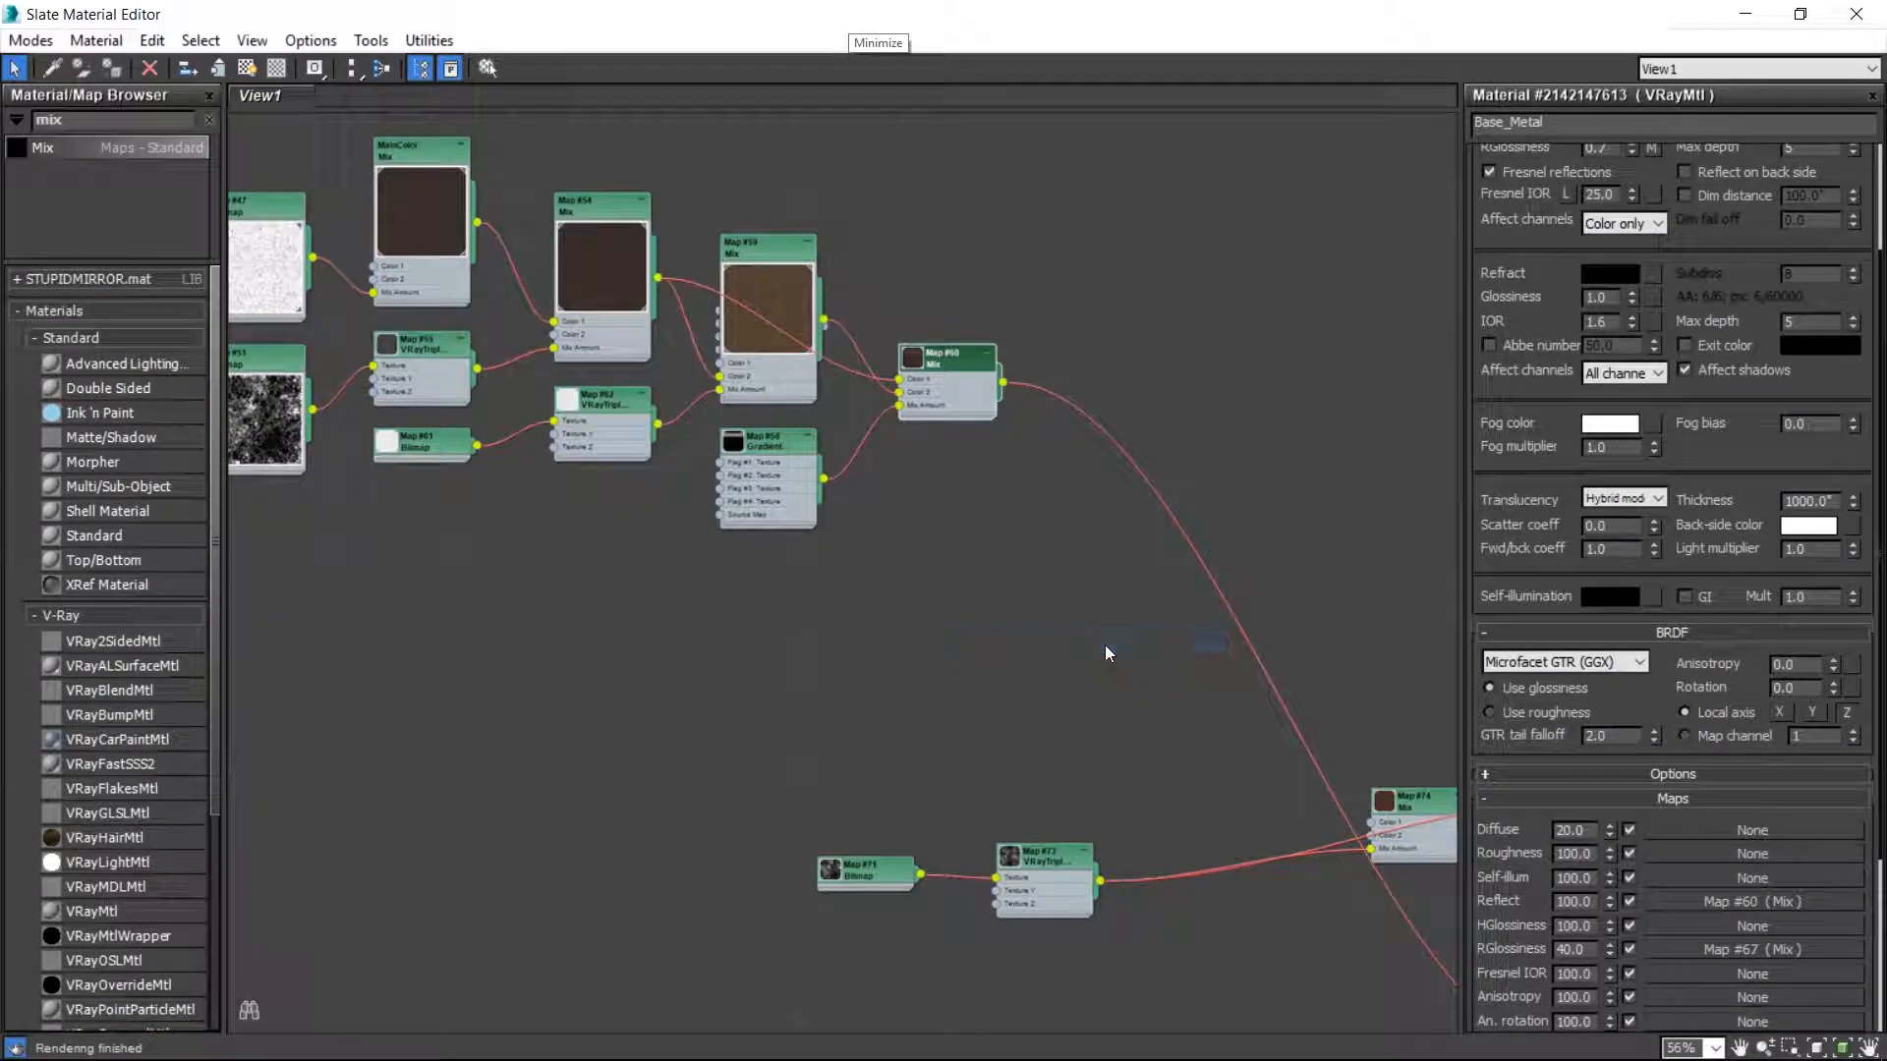
drag(728, 24, 841, 362)
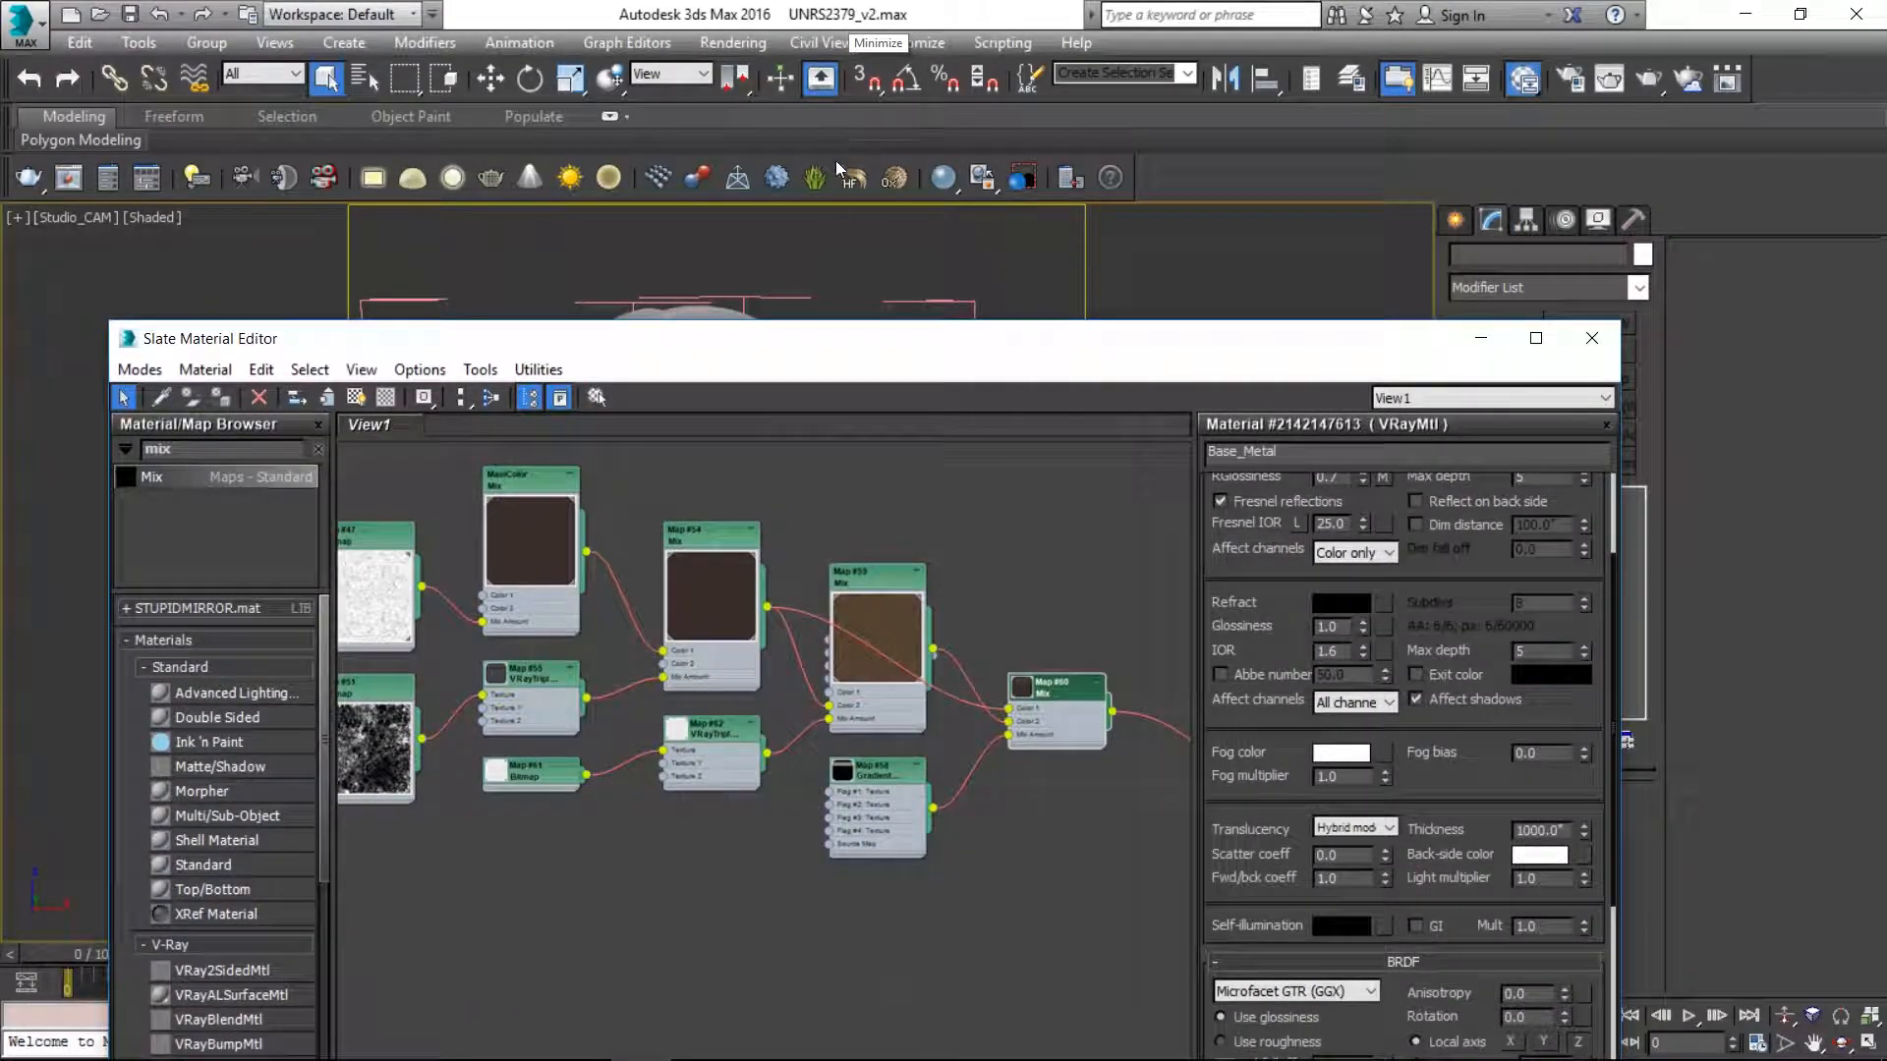
click(787, 291)
double_click(810, 339)
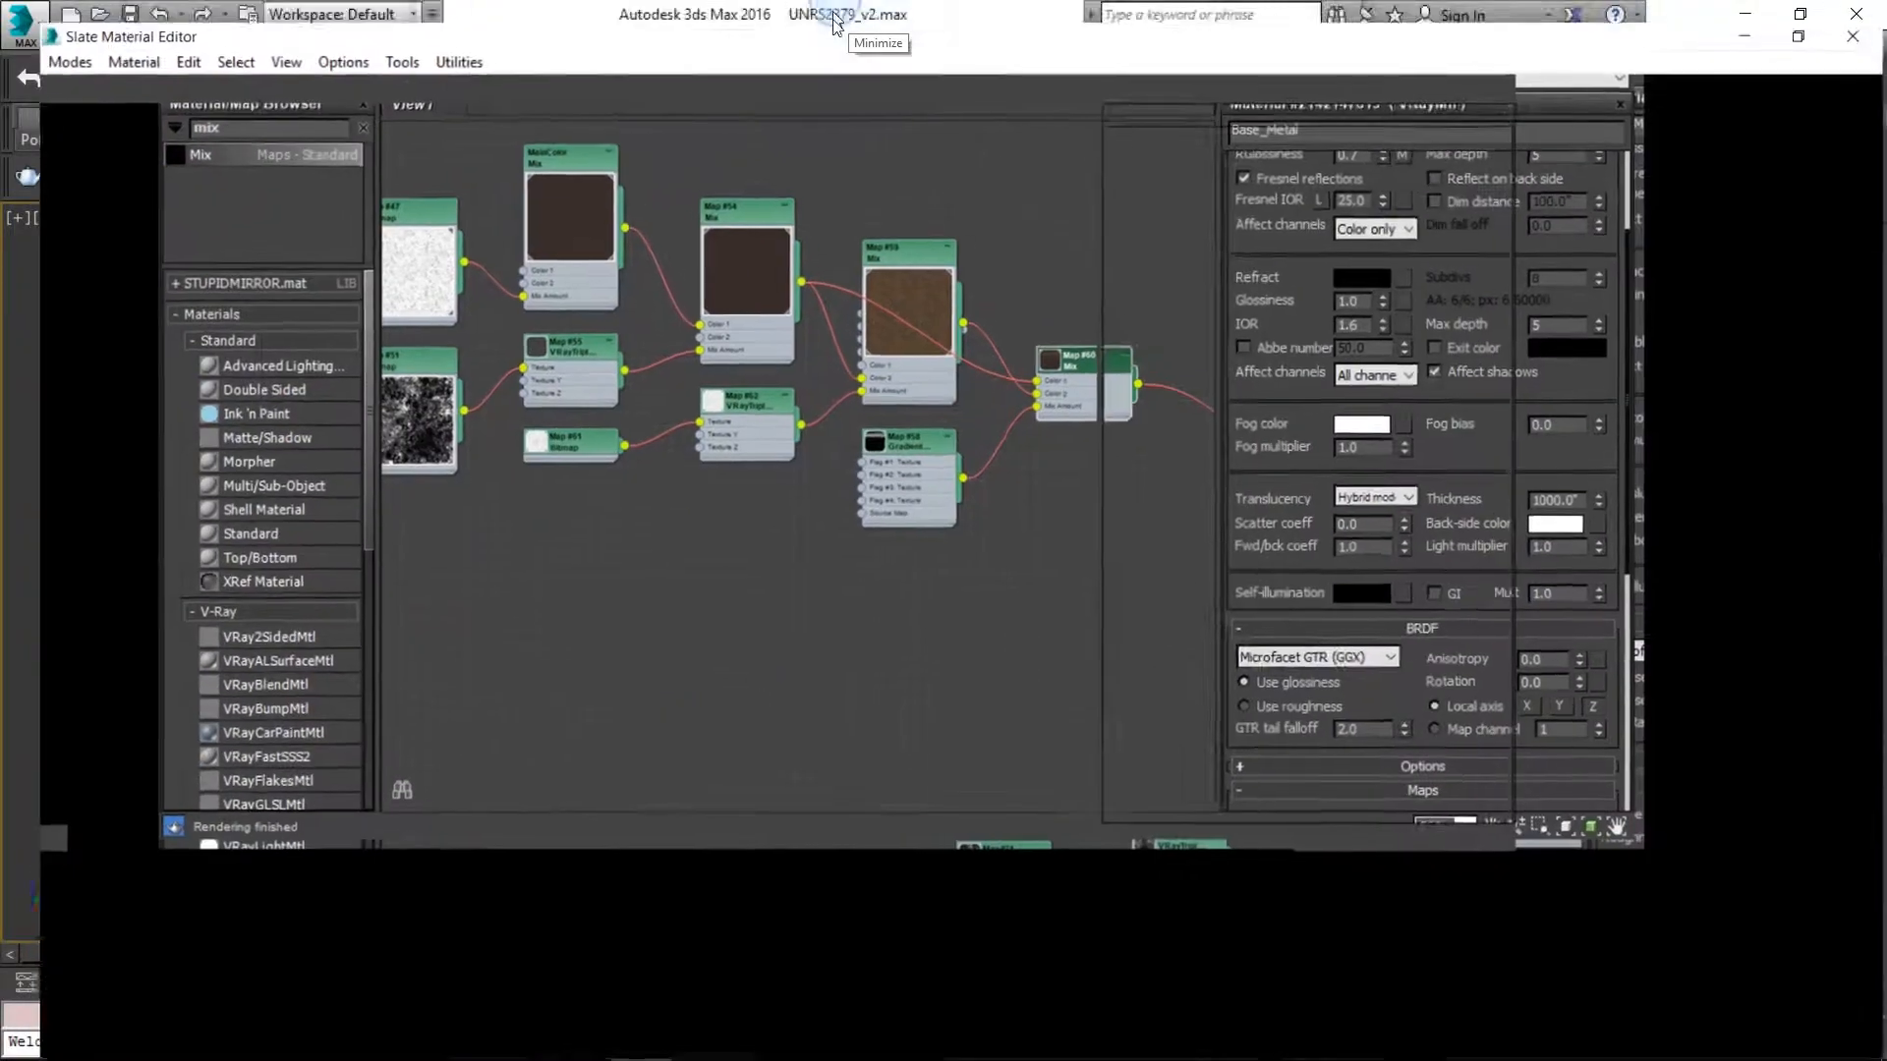
- Expand the Map #60 mix's preview and move the node clear of the Map #58 gradient and Map #59
scroll(915, 371, up, 5)
double_click(908, 344)
drag(995, 334, 1062, 294)
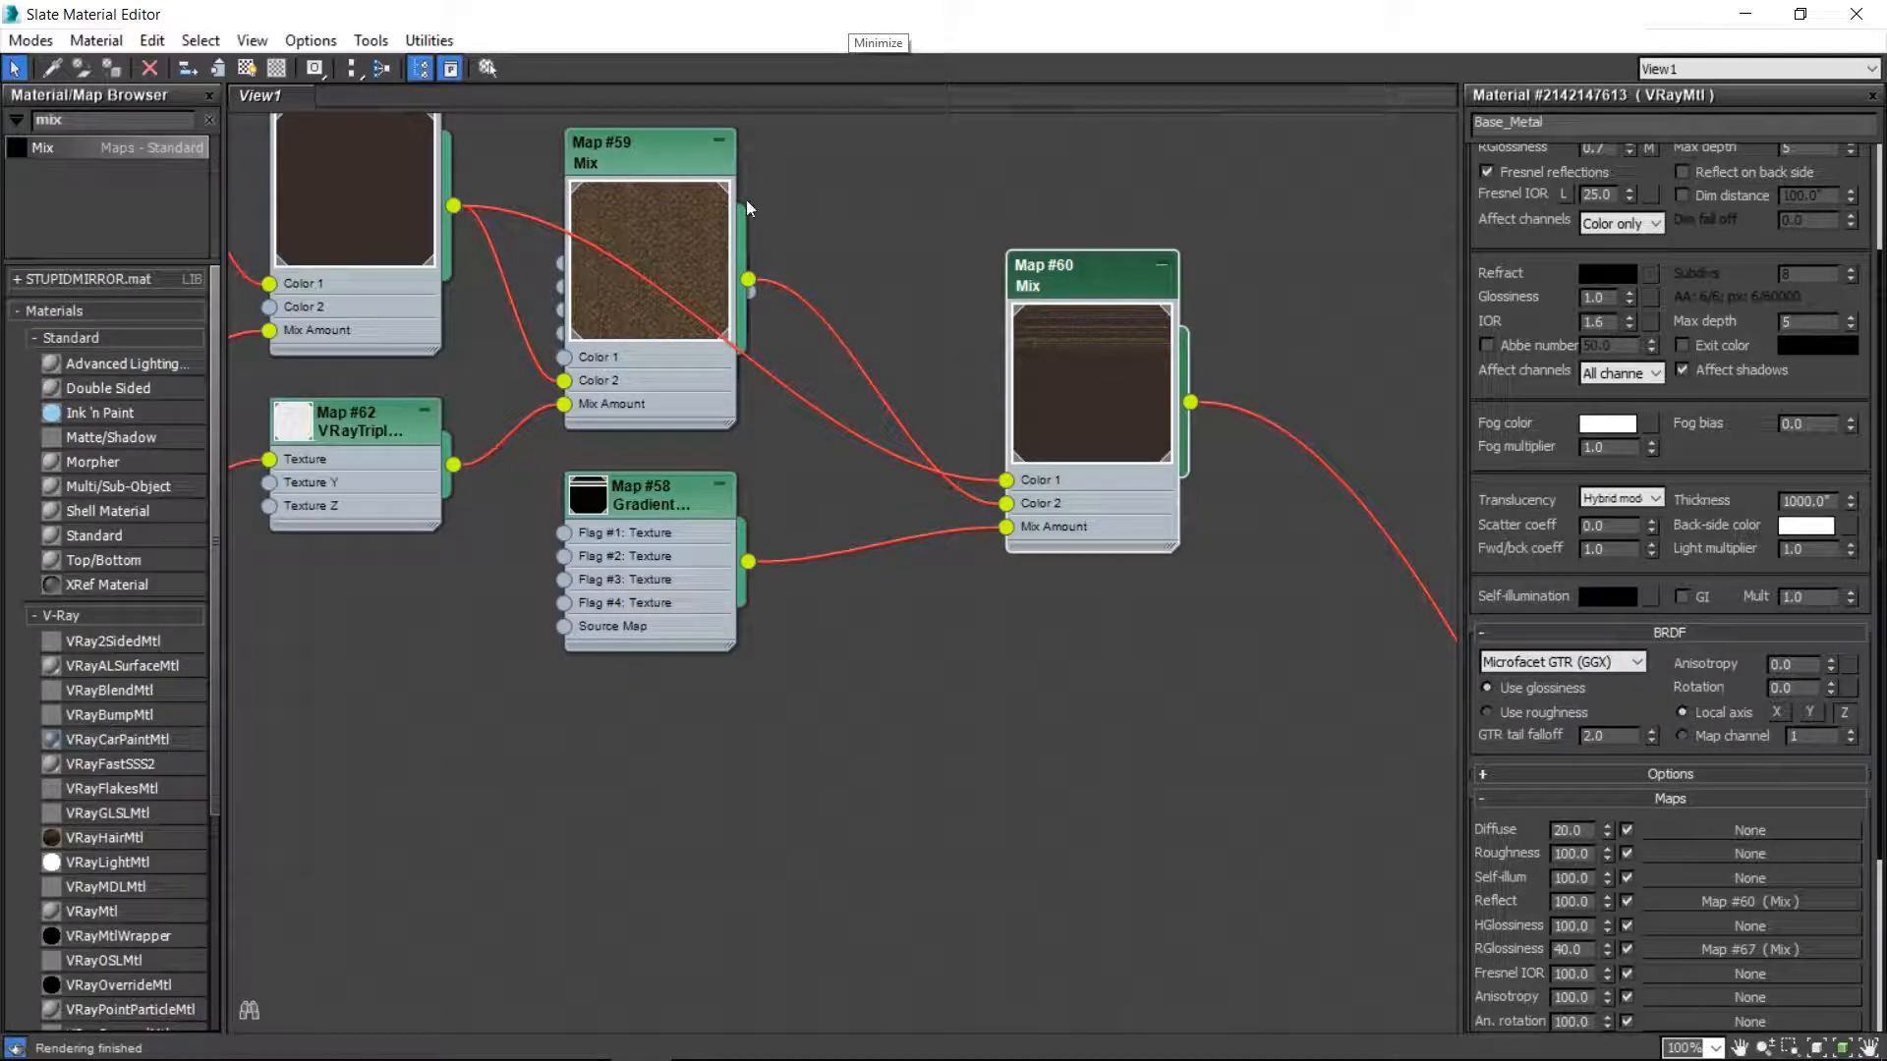
- Move the Map #59 mix off the unconnected gradient map hidden behind it and delete that gradient
middle_drag(674, 240, 991, 437)
drag(968, 423, 963, 847)
middle_drag(1150, 491, 1126, 451)
click(932, 381)
key(Delete)
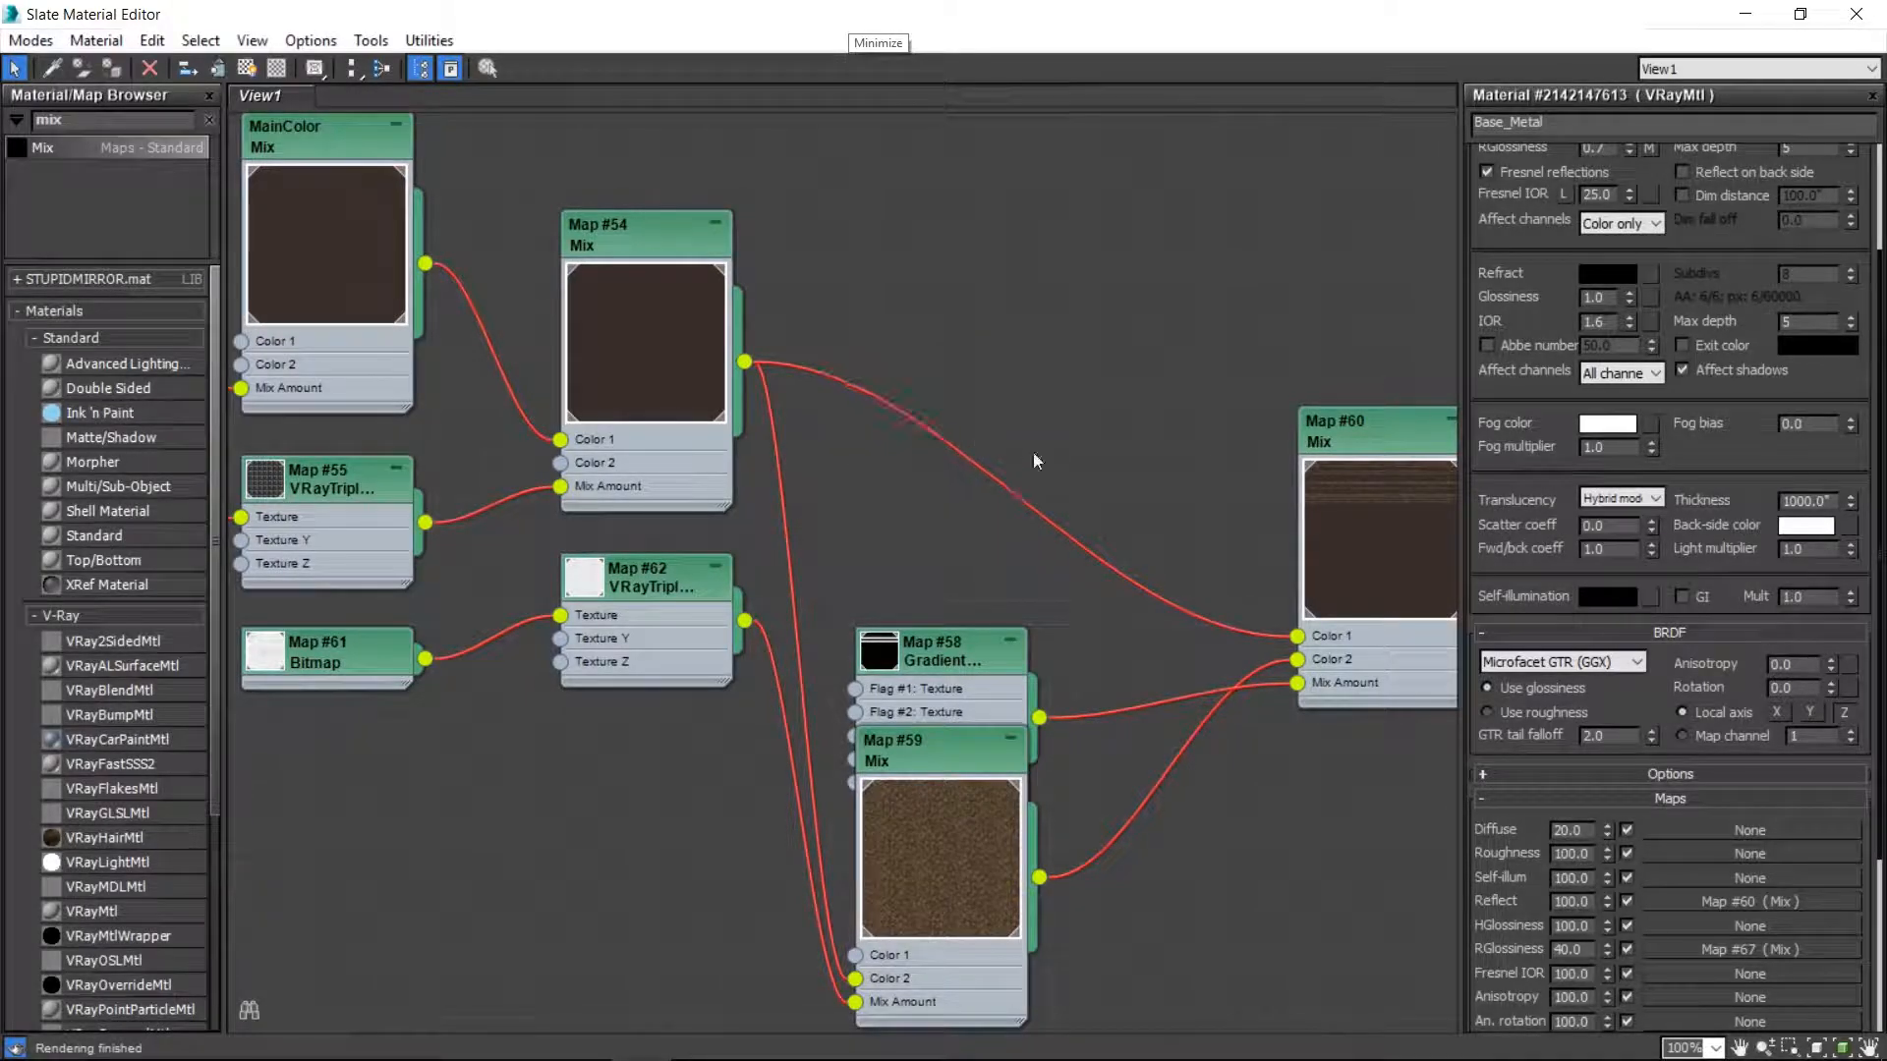
- Move the Map #59 mix into the empty space below the Map #58 gradient
middle_drag(1090, 664, 935, 452)
drag(786, 535, 835, 59)
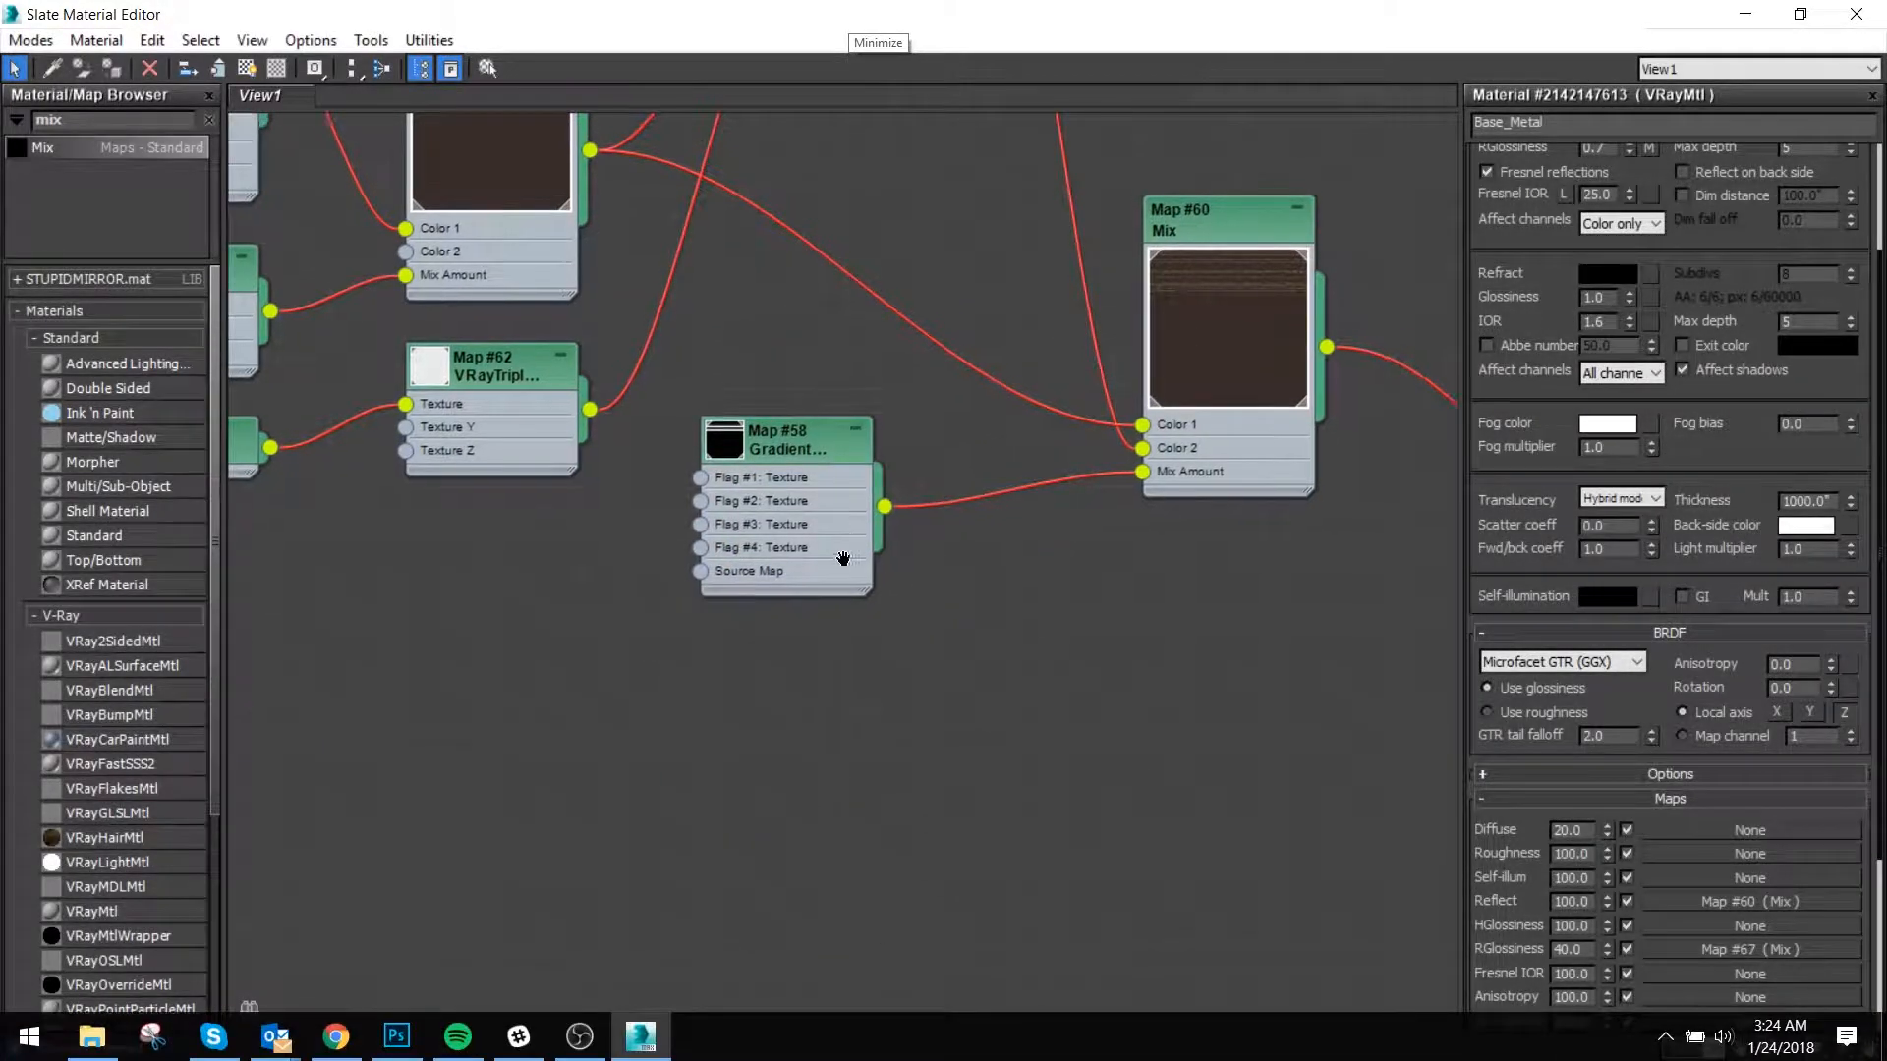
middle_drag(837, 523, 906, 841)
drag(934, 230, 937, 1060)
- Raise the Map #54 mix well above Map #62, lay out its child nodes, and select that whole branch
drag(595, 372, 620, 111)
key(c)
middle_drag(620, 212, 948, 413)
scroll(948, 414, down, 1)
drag(897, 353, 775, 250)
key(c)
middle_drag(819, 364, 1177, 408)
mouse_move(449, 157)
mouse_down()
mouse_move(1196, 774)
mouse_move(1195, 481)
mouse_up()
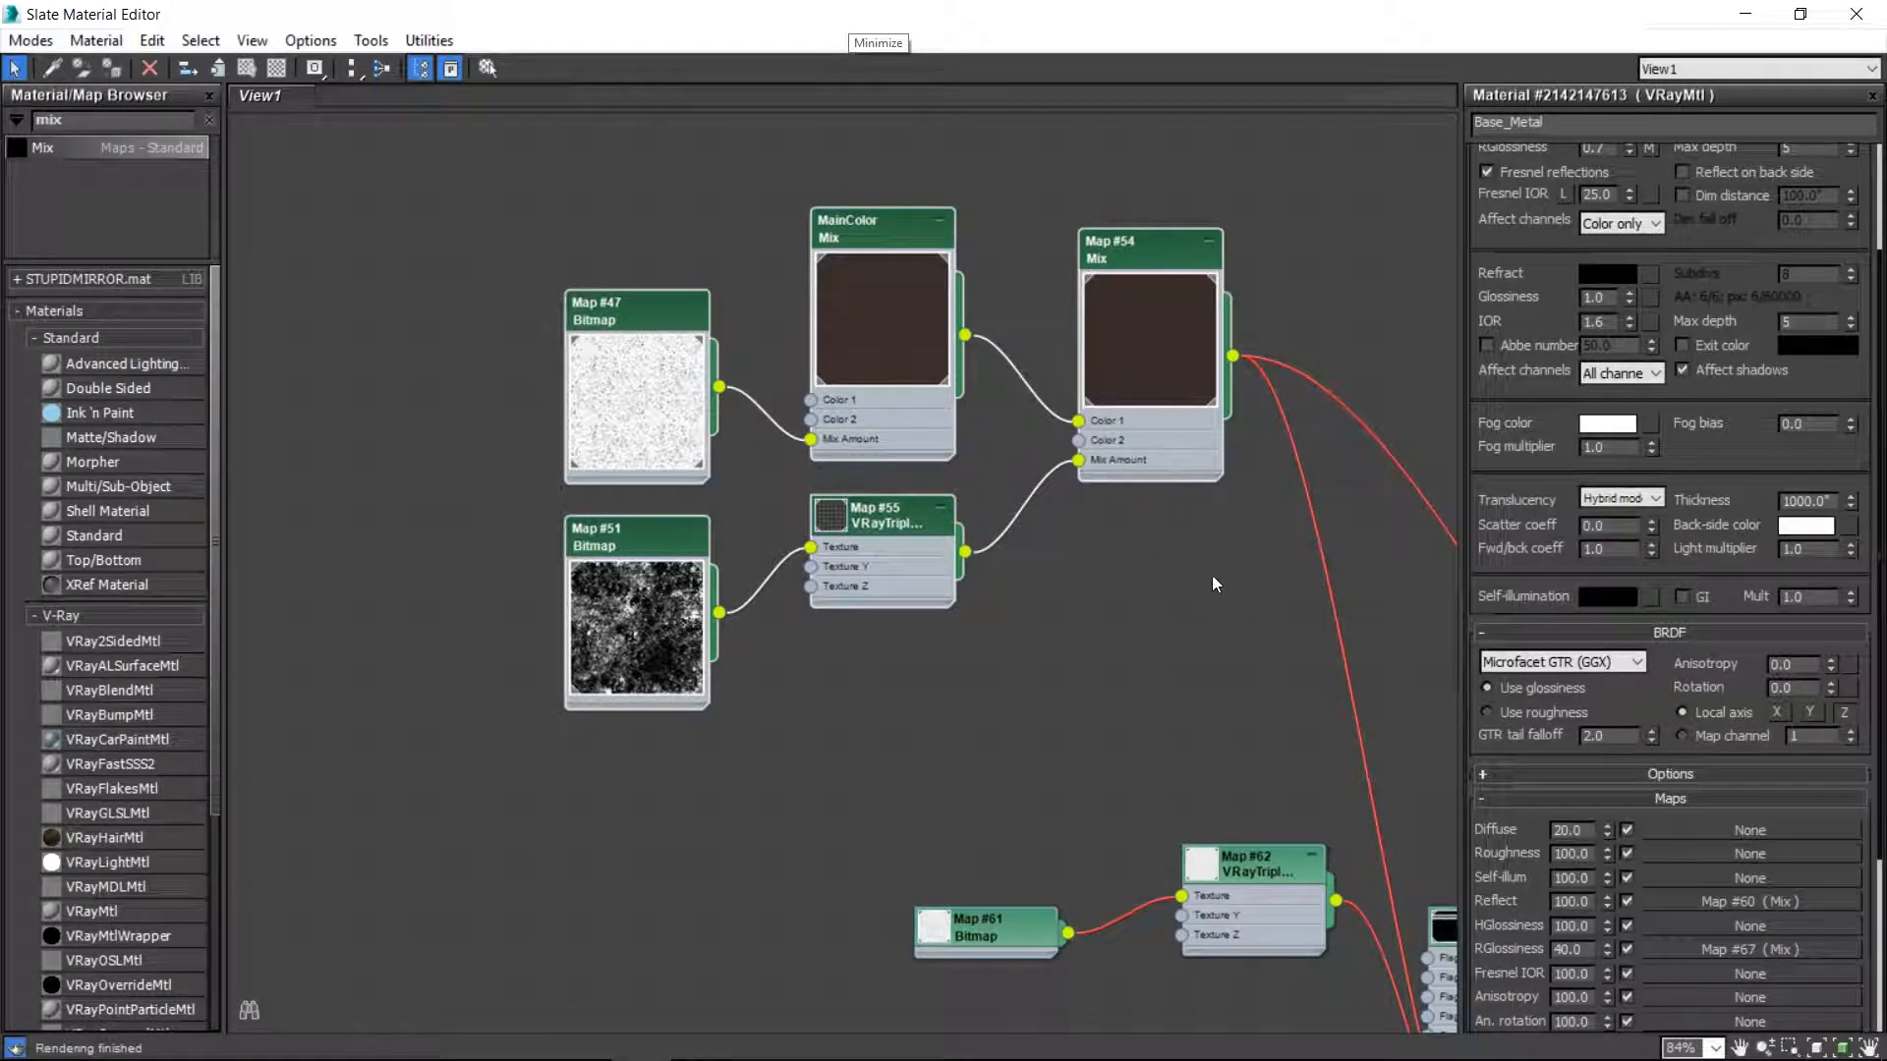
- Place the Map #59 mix beside the Map #62 VRayTriplanar node, above the Map #58 gradient
middle_drag(1247, 590, 802, 303)
drag(1159, 815, 1001, 352)
drag(863, 580, 863, 457)
- Open Map #59's mix parameters, point out its Color #1 swatch and input connections, and enlarge its node preview
double_click(1011, 333)
click(1622, 218)
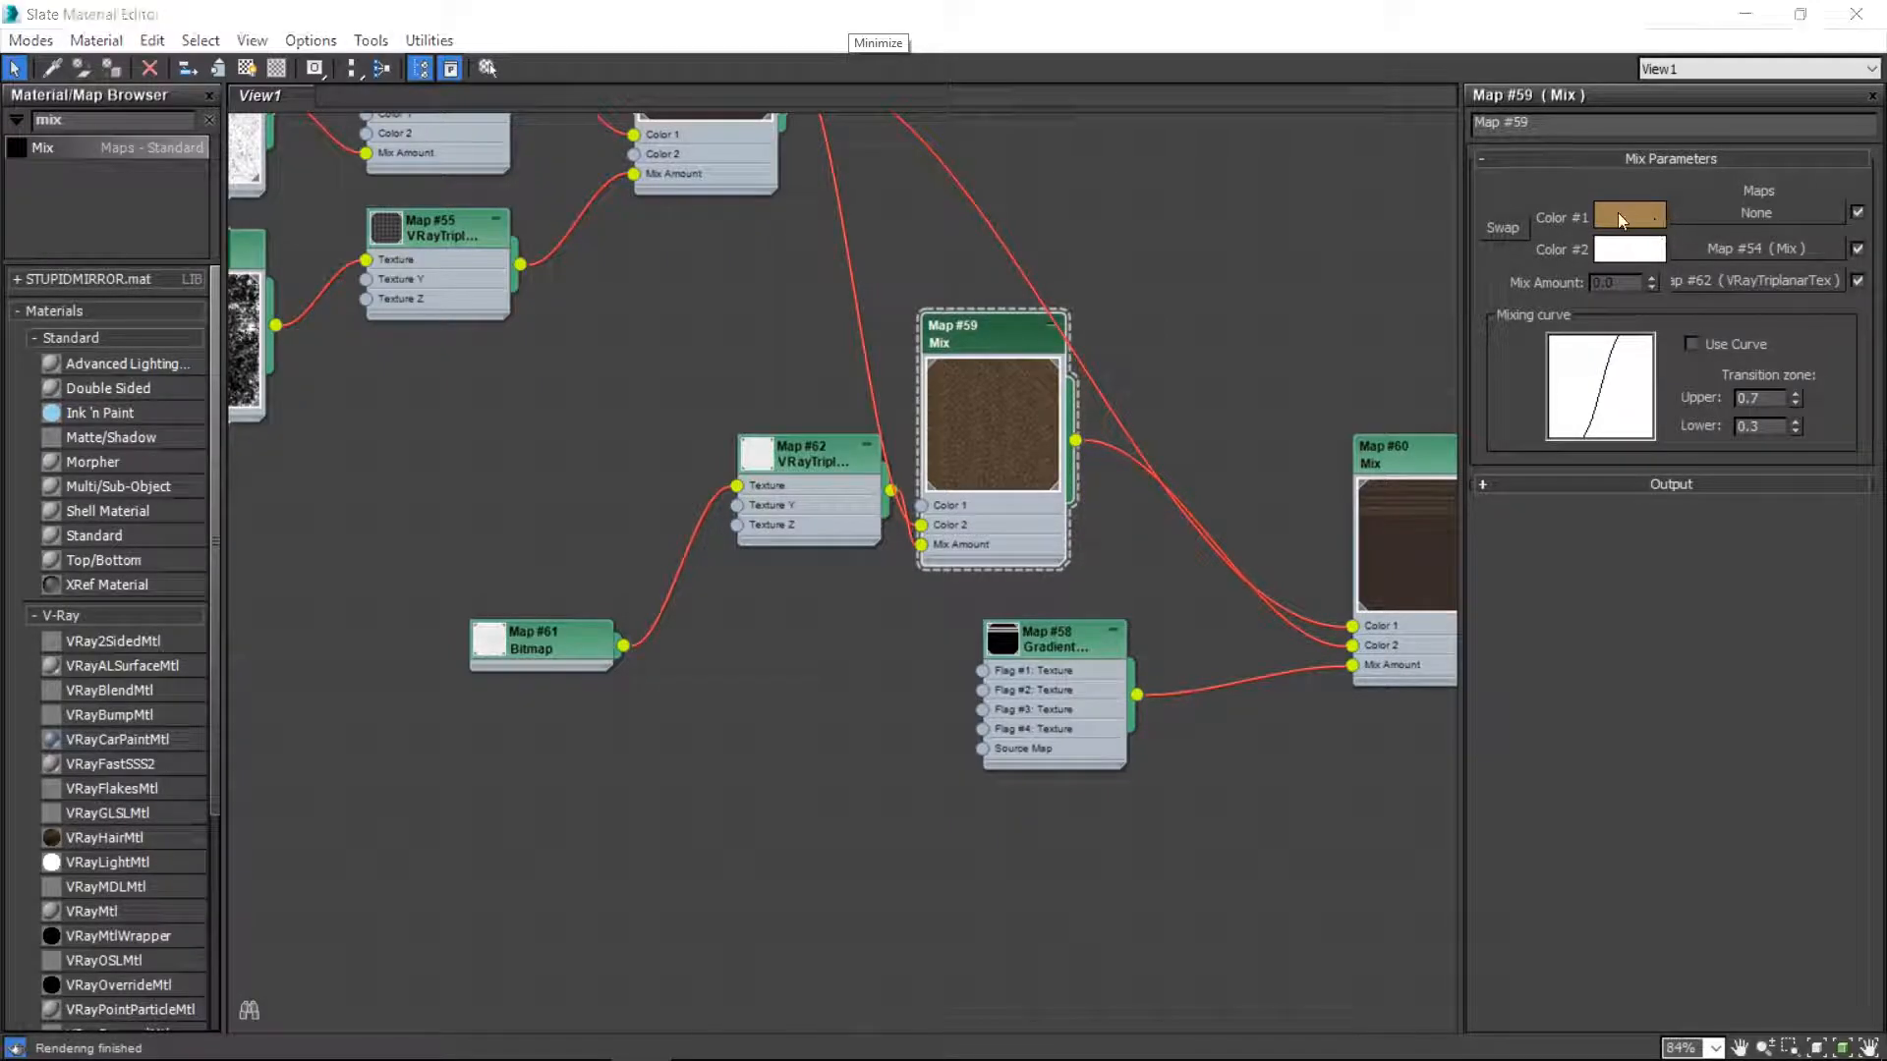
click(919, 546)
drag(922, 531, 847, 274)
drag(834, 194, 922, 532)
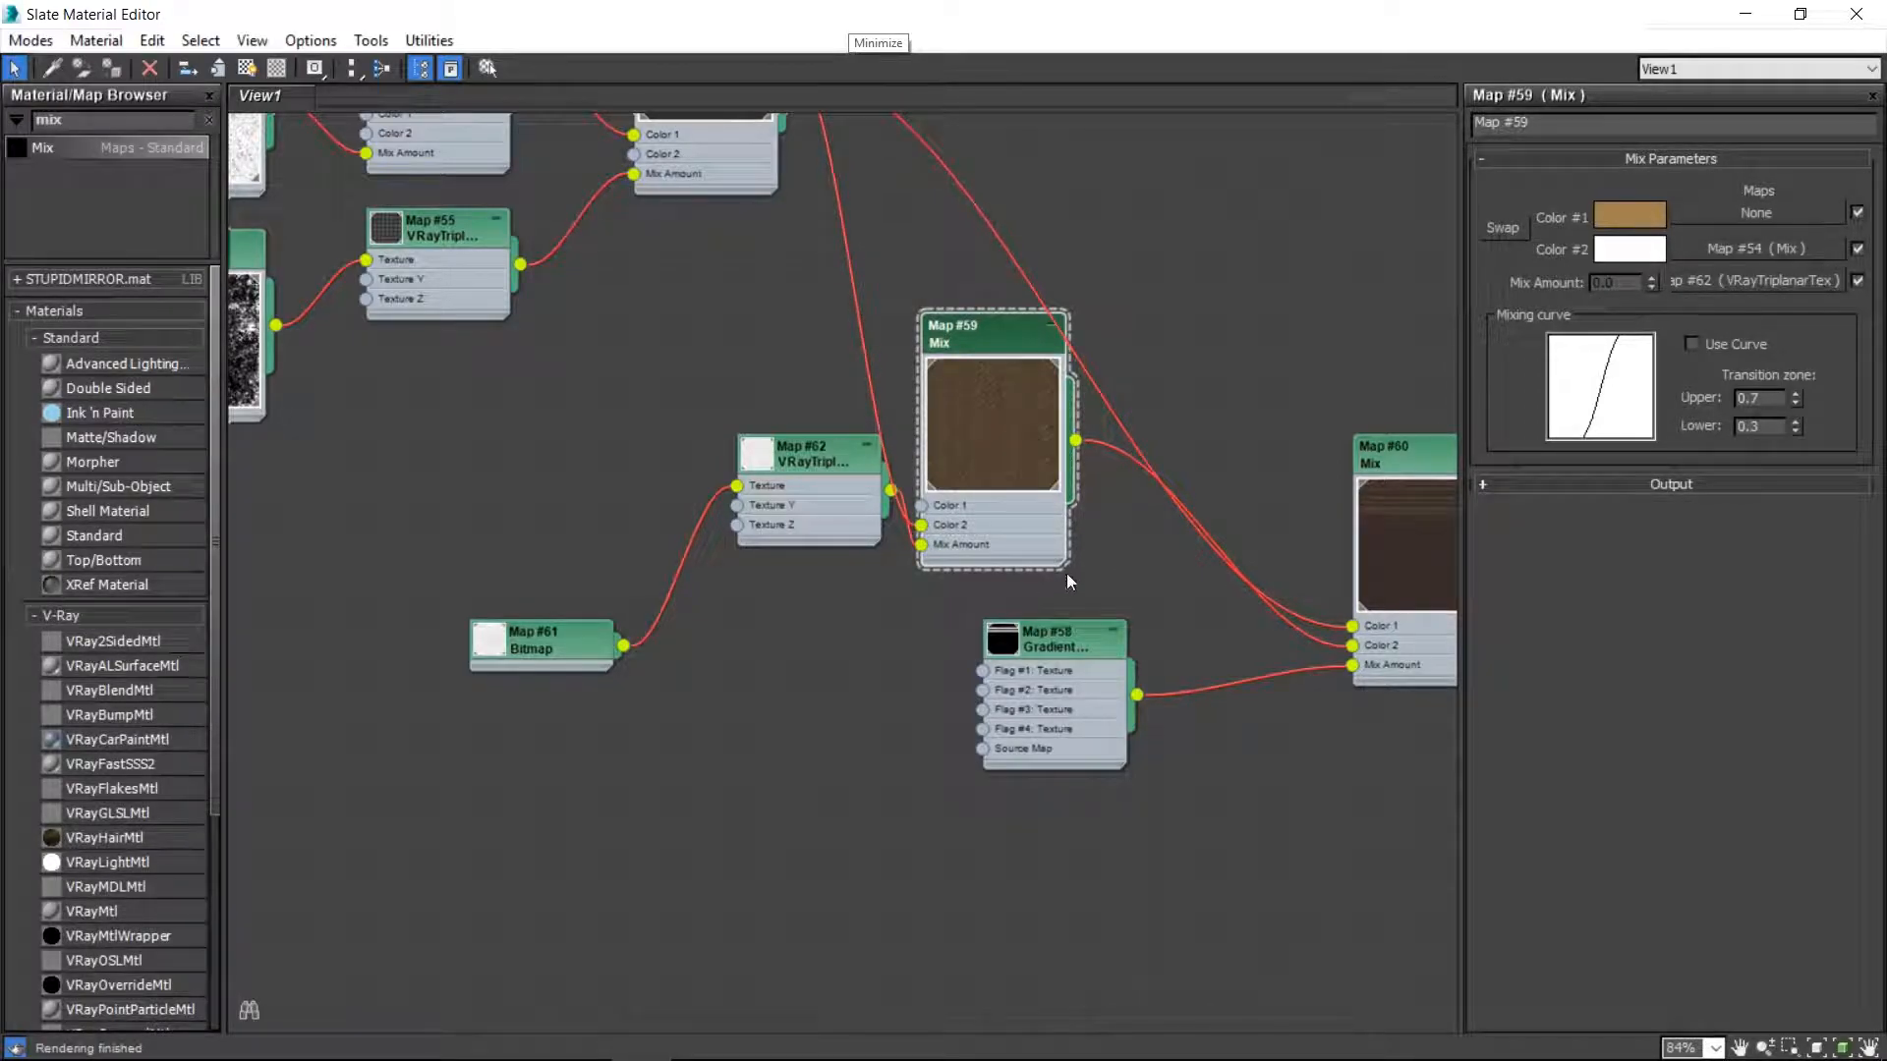
drag(1063, 568, 1452, 956)
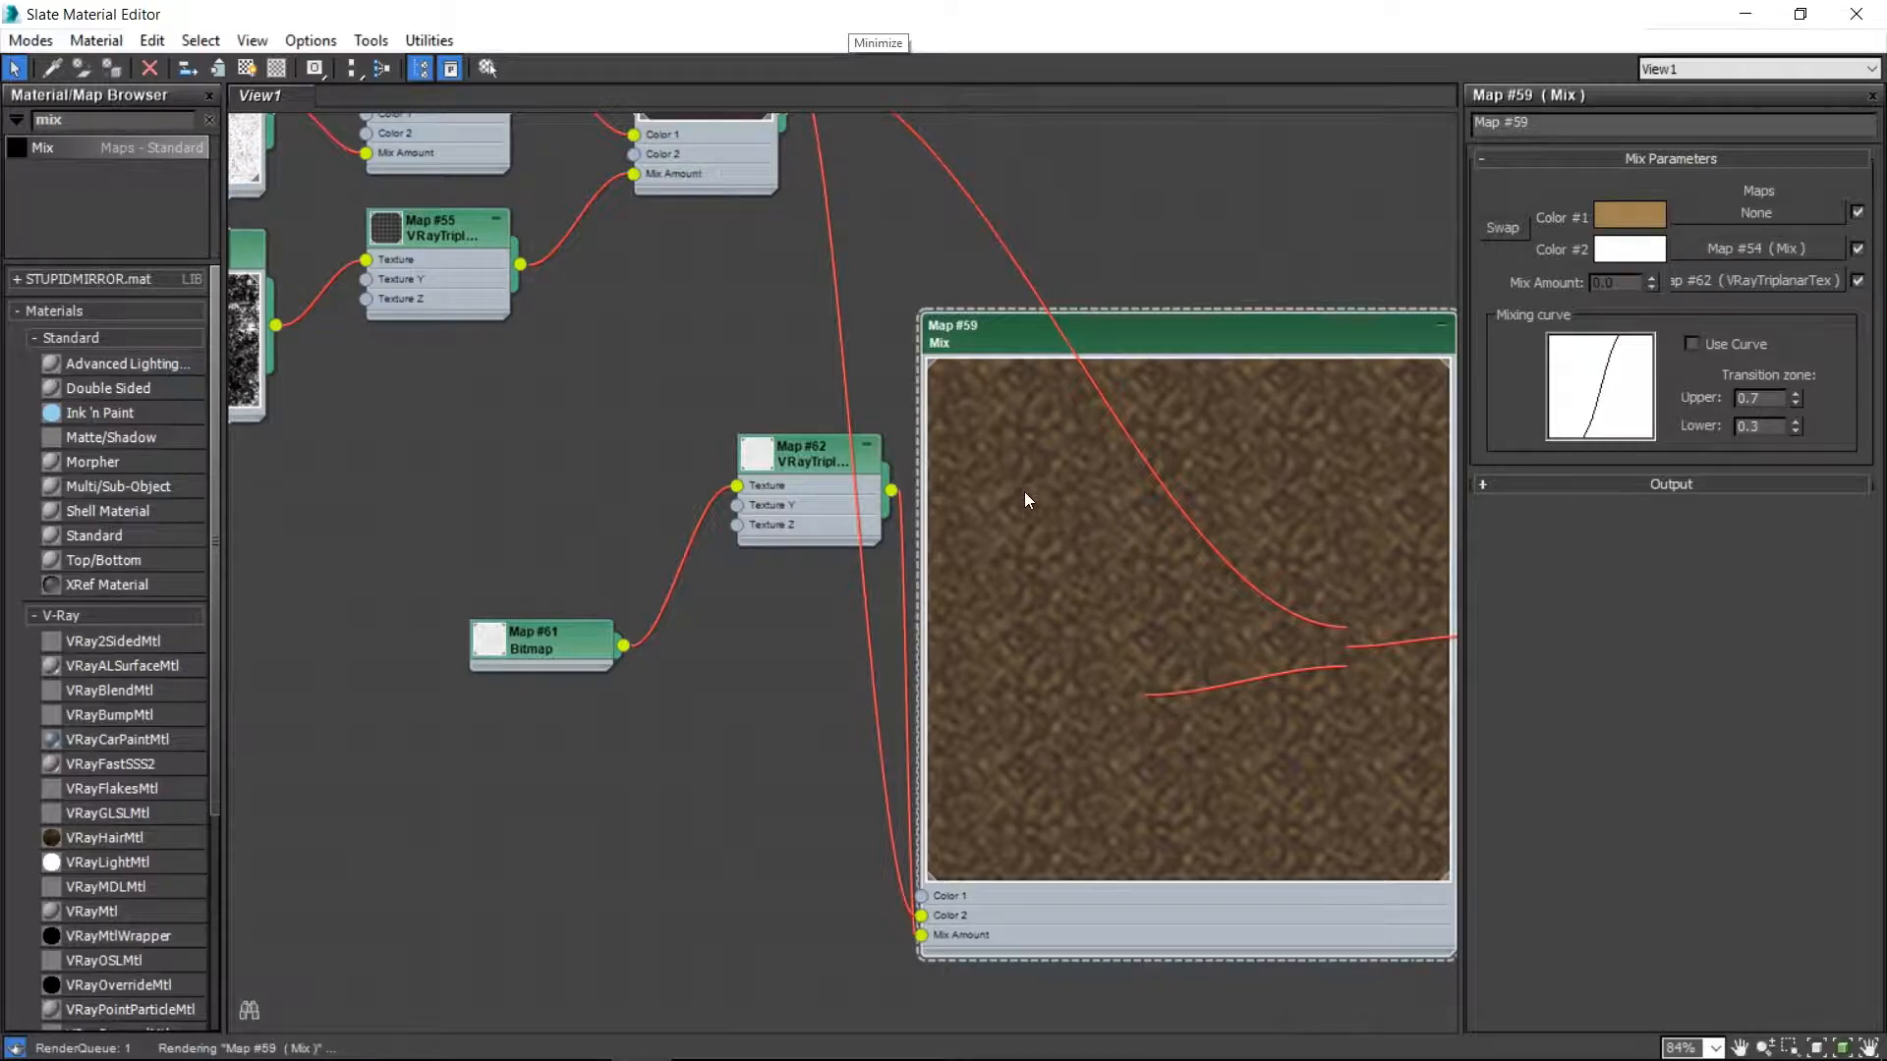
- Enlarge the Map #61 bitmap's preview to examine its scratch texture and shift the node up and left
scroll(1022, 487, up, 5)
middle_drag(763, 200, 1301, 215)
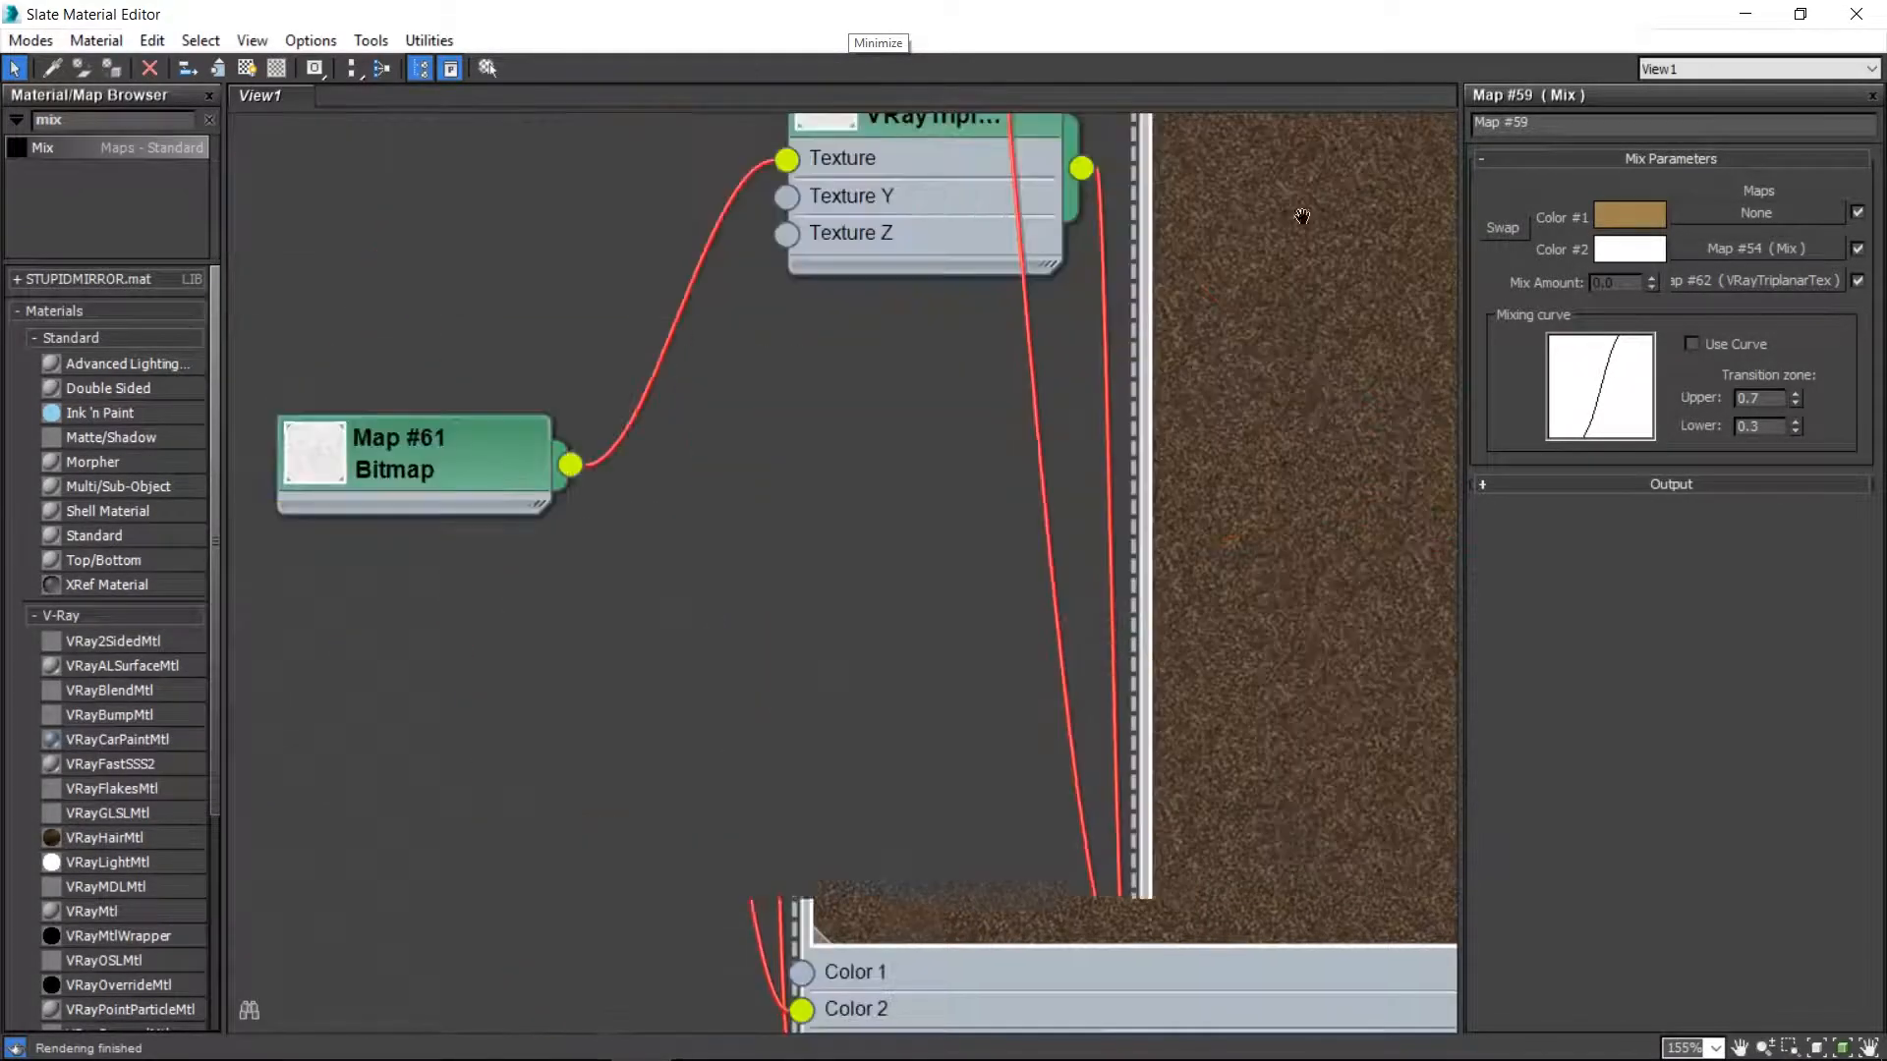
double_click(303, 470)
scroll(377, 611, up, 2)
drag(579, 817, 1117, 1052)
scroll(752, 605, down, 1)
middle_drag(719, 625, 701, 427)
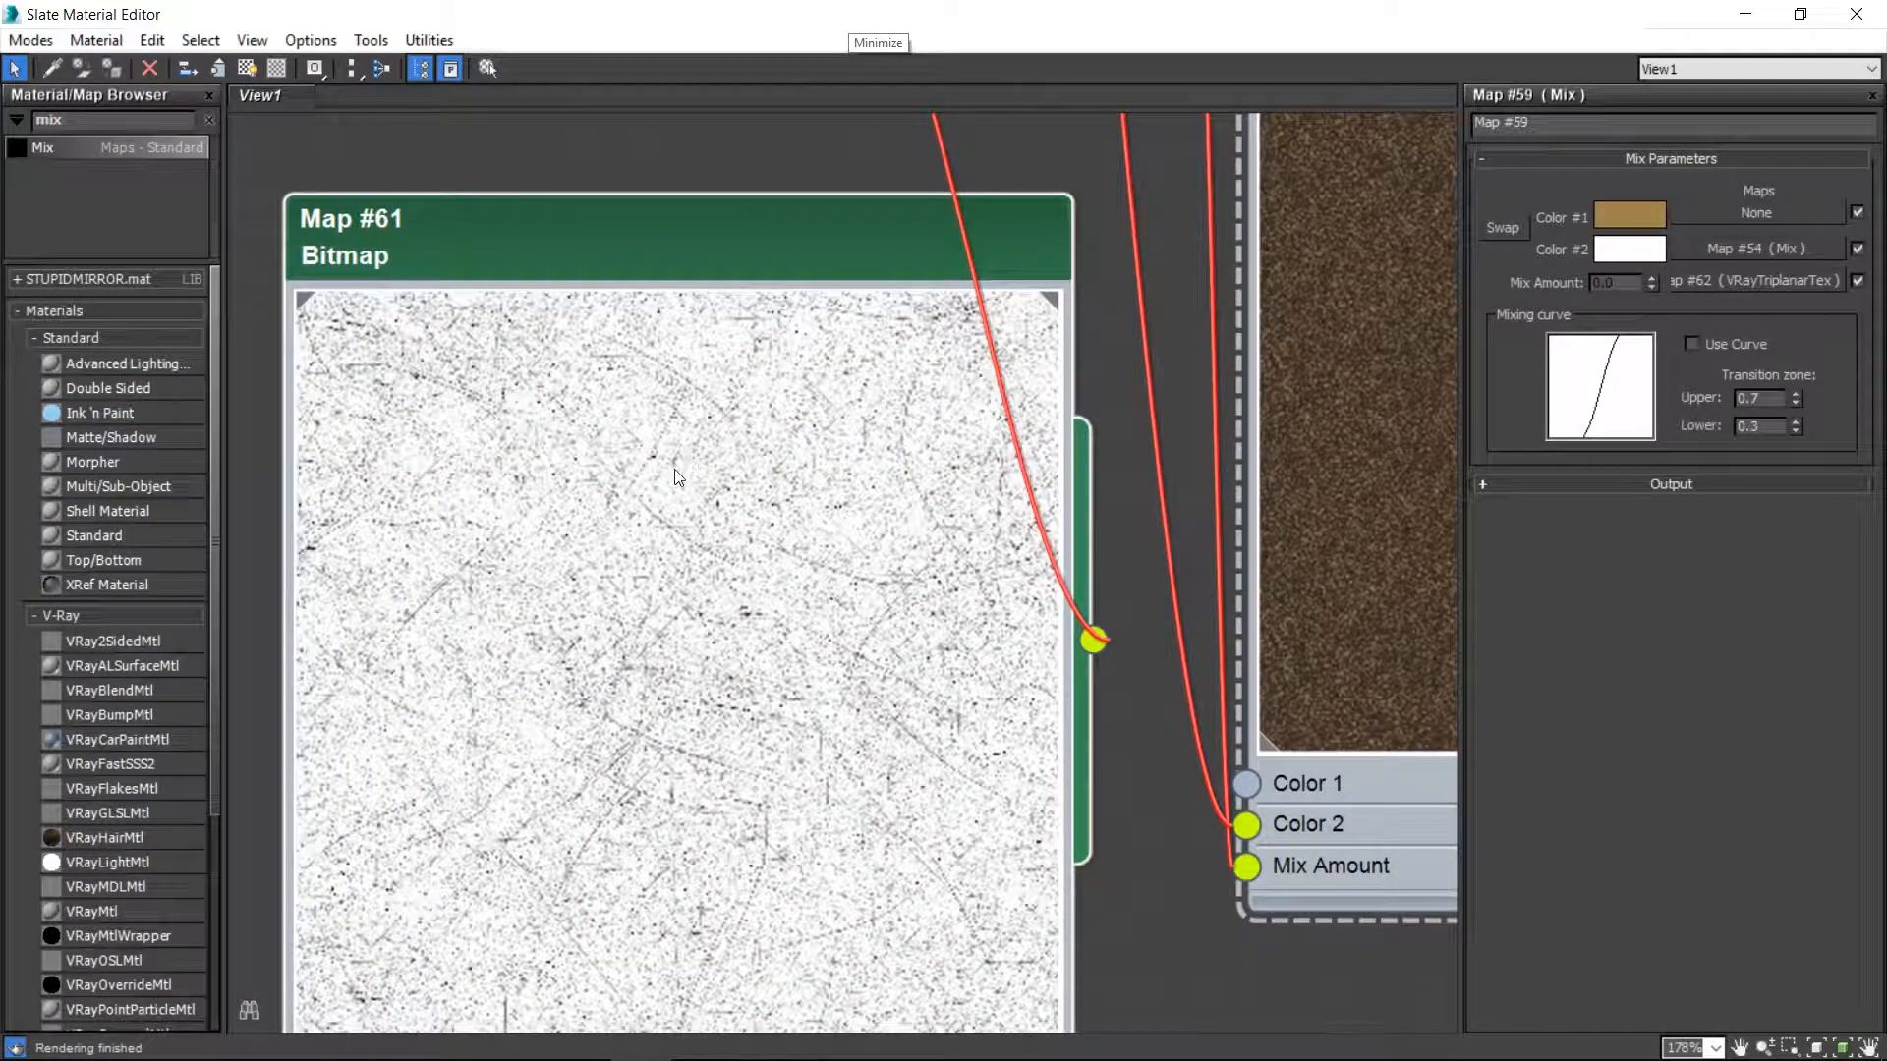
scroll(787, 462, down, 1)
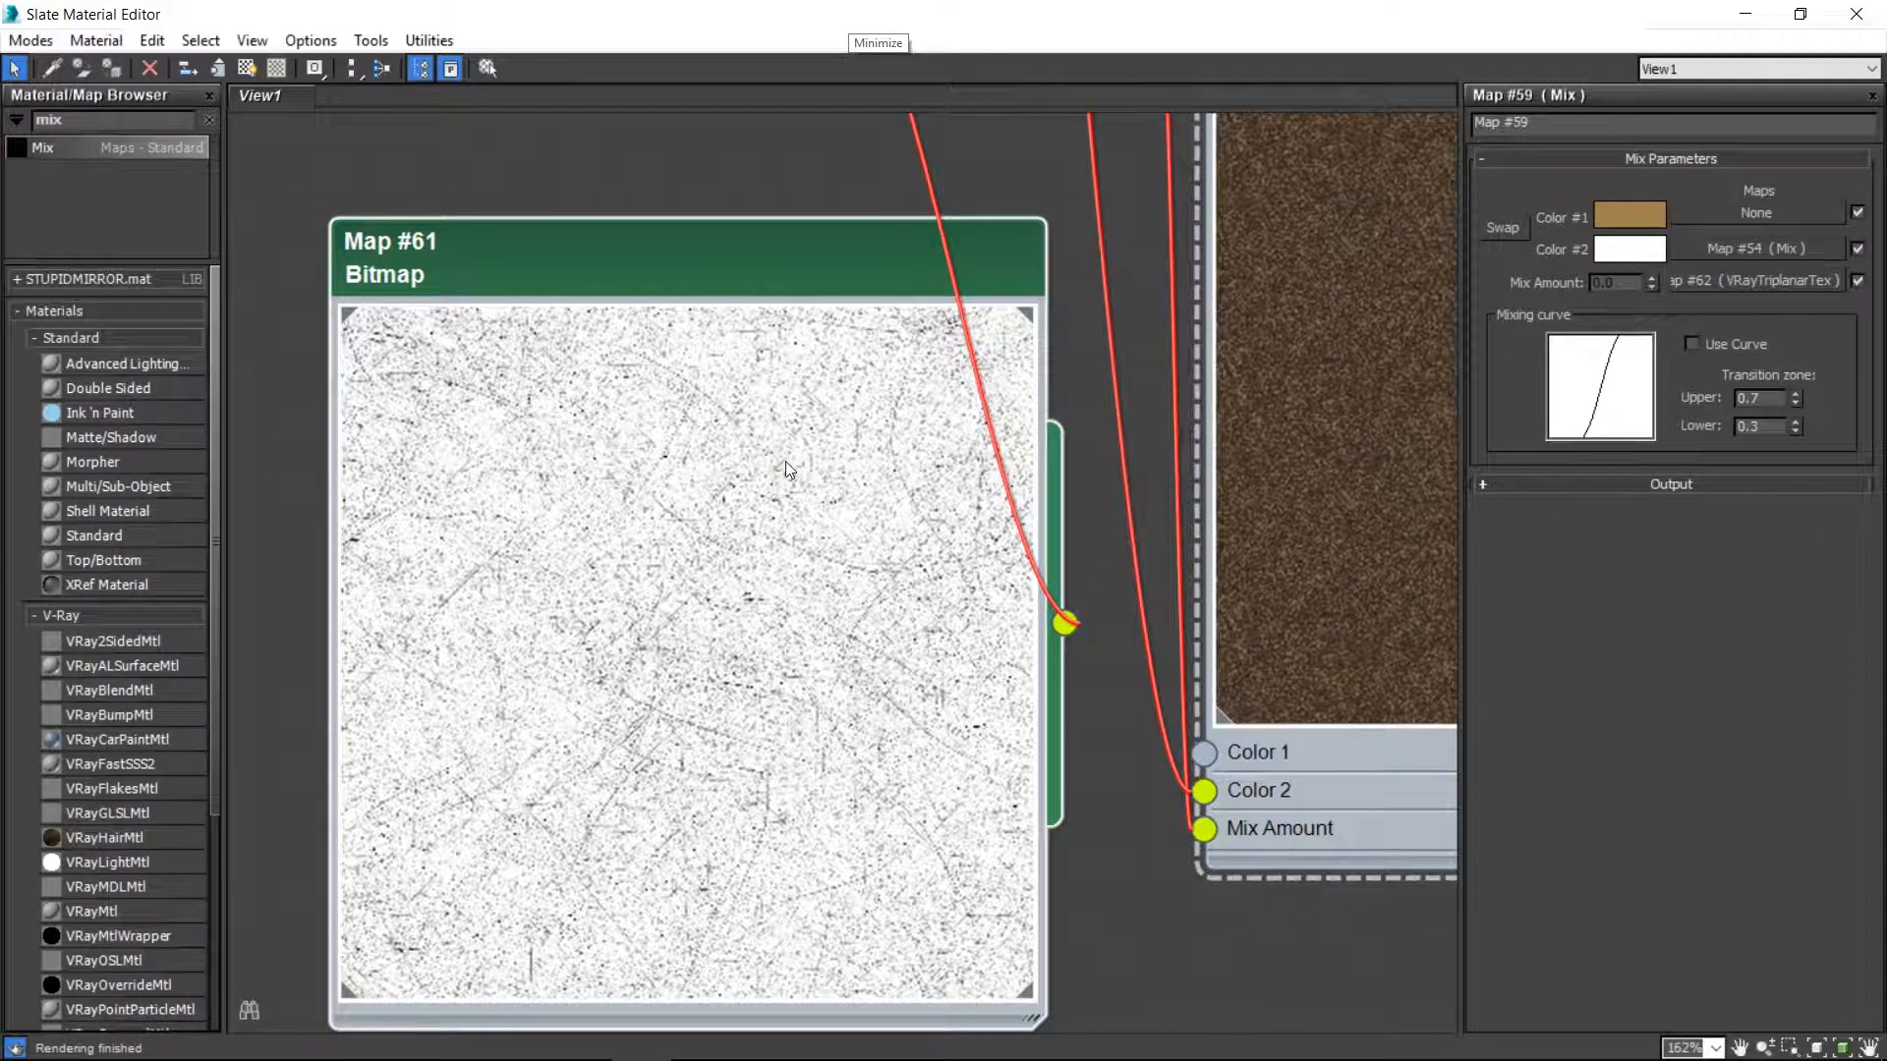
drag(742, 282, 704, 124)
scroll(755, 285, down, 1)
middle_drag(757, 286, 473, 486)
- Lay out the entire node graph automatically with the enlarged previews included
scroll(473, 485, down, 9)
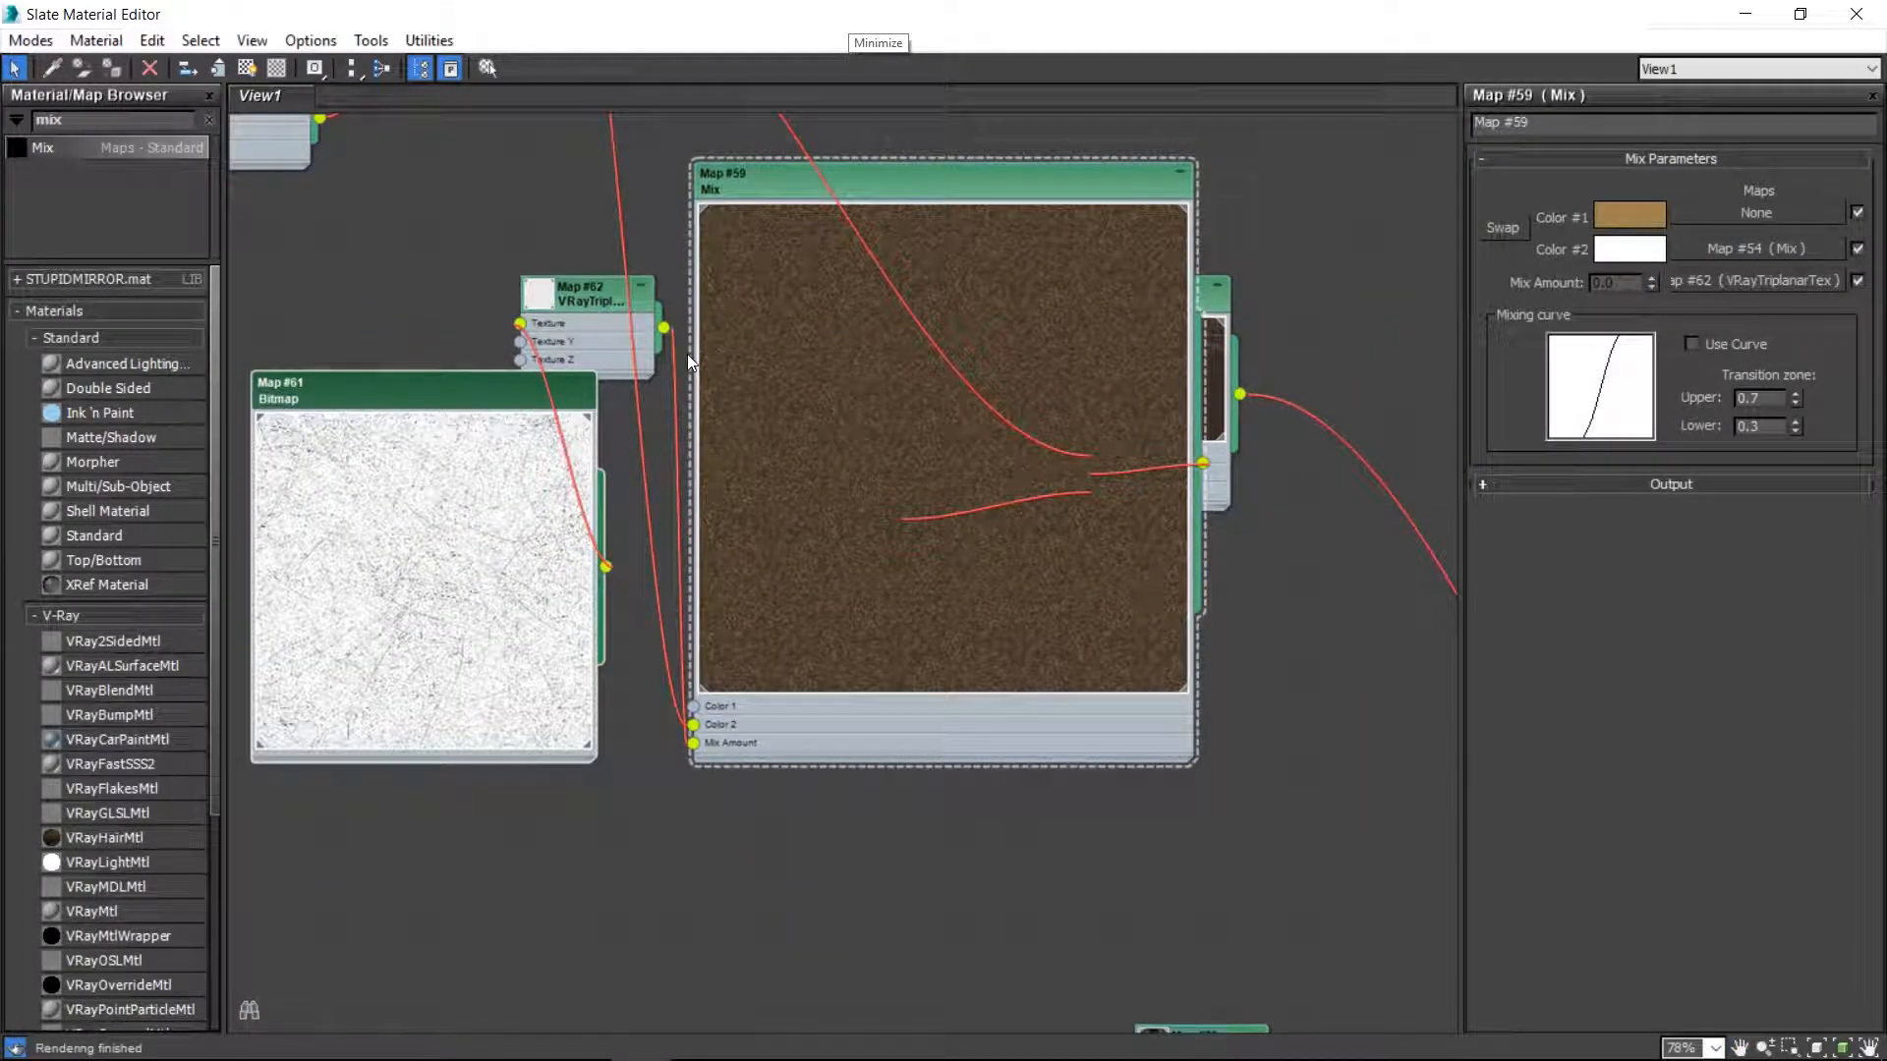
scroll(886, 386, down, 15)
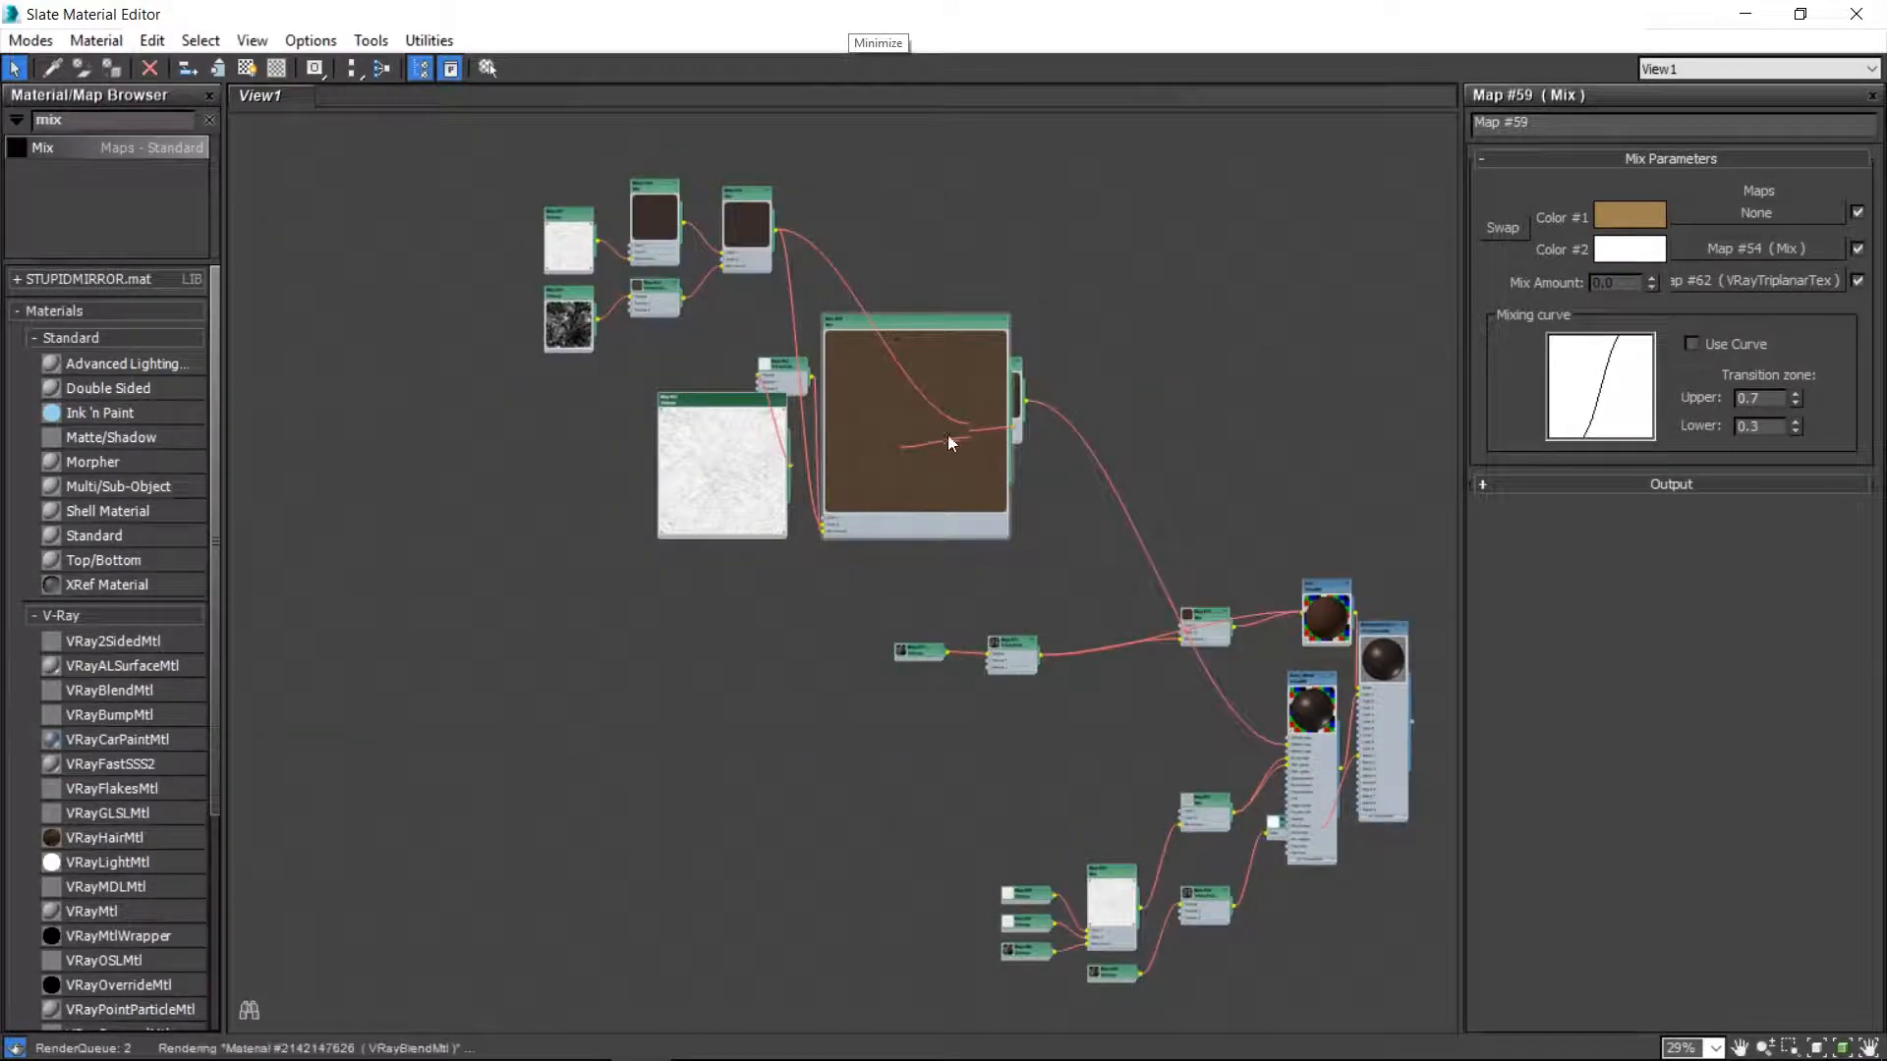
middle_drag(1007, 398, 811, 297)
click(934, 239)
key(l)
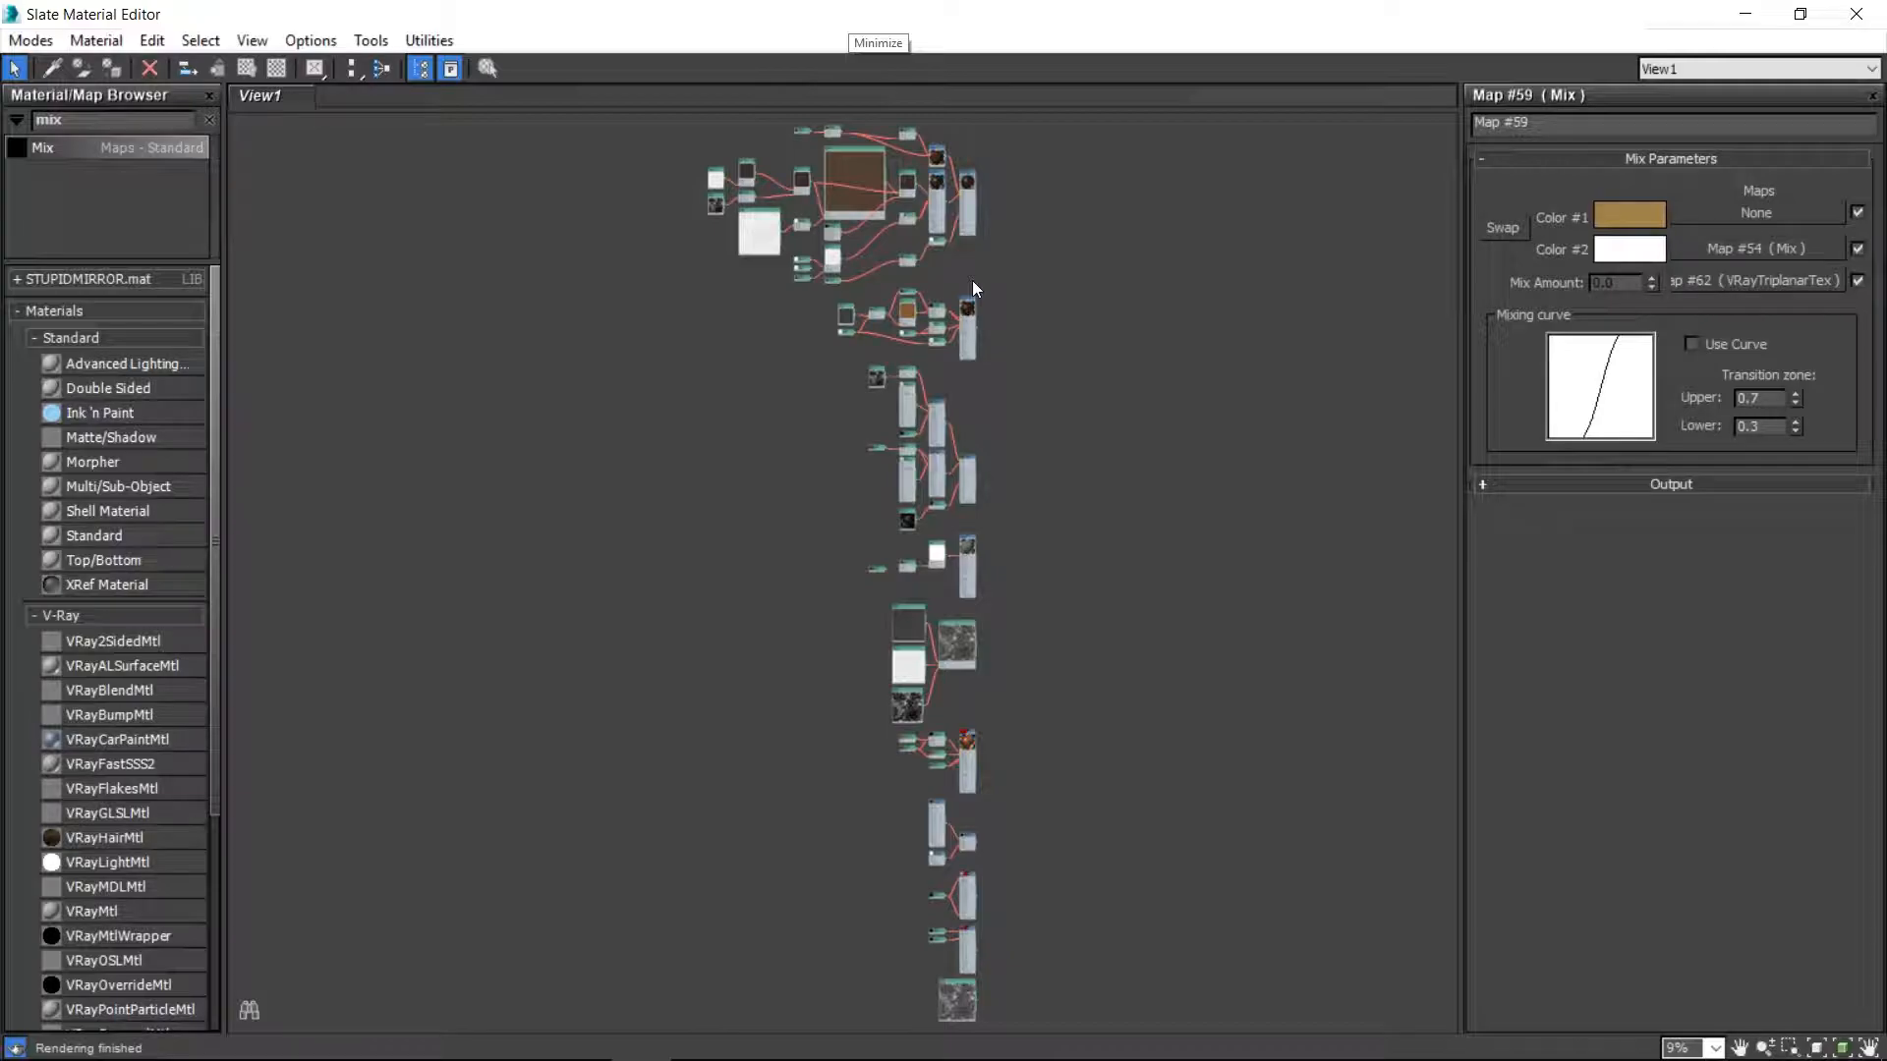
scroll(857, 202, up, 6)
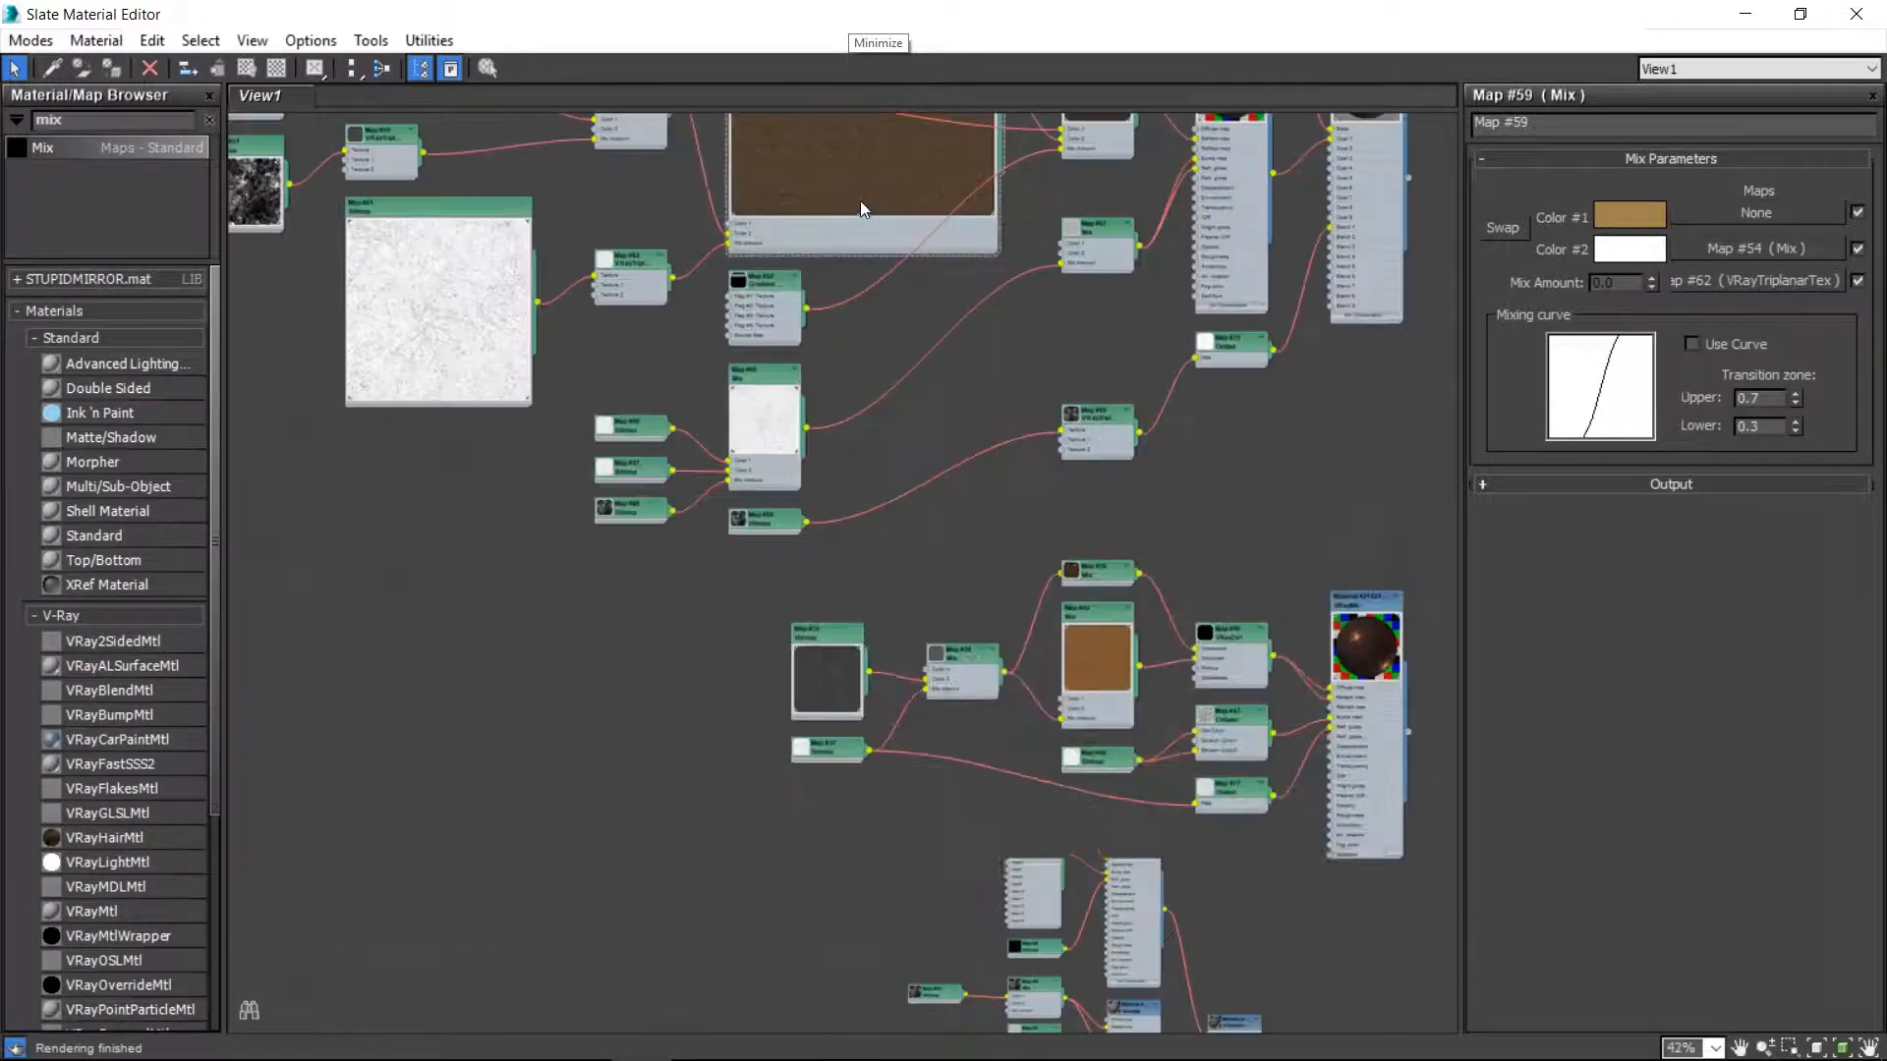
- Collapse the previews of Map #59, Map #61 and Map #60, and shrink the stretched Map #59 node to a compact width
double_click(878, 165)
middle_drag(917, 305, 744, 562)
double_click(344, 551)
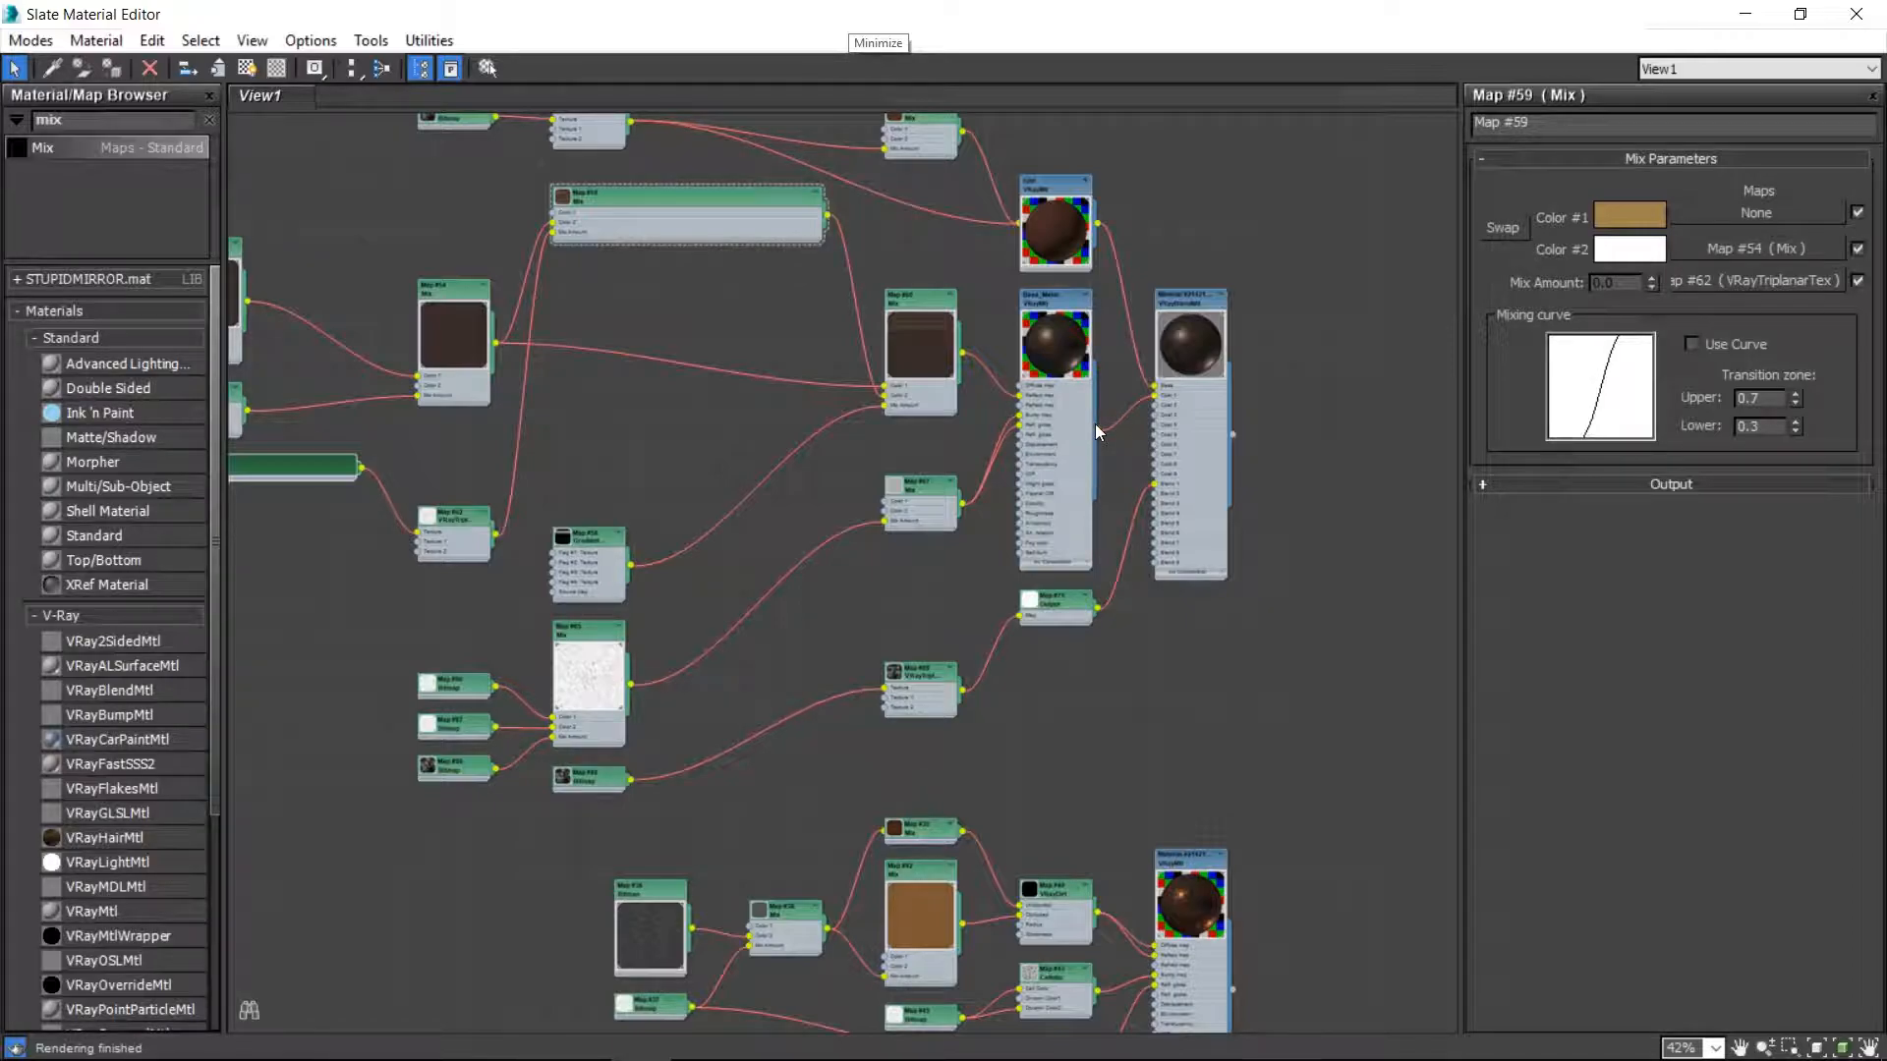
double_click(910, 338)
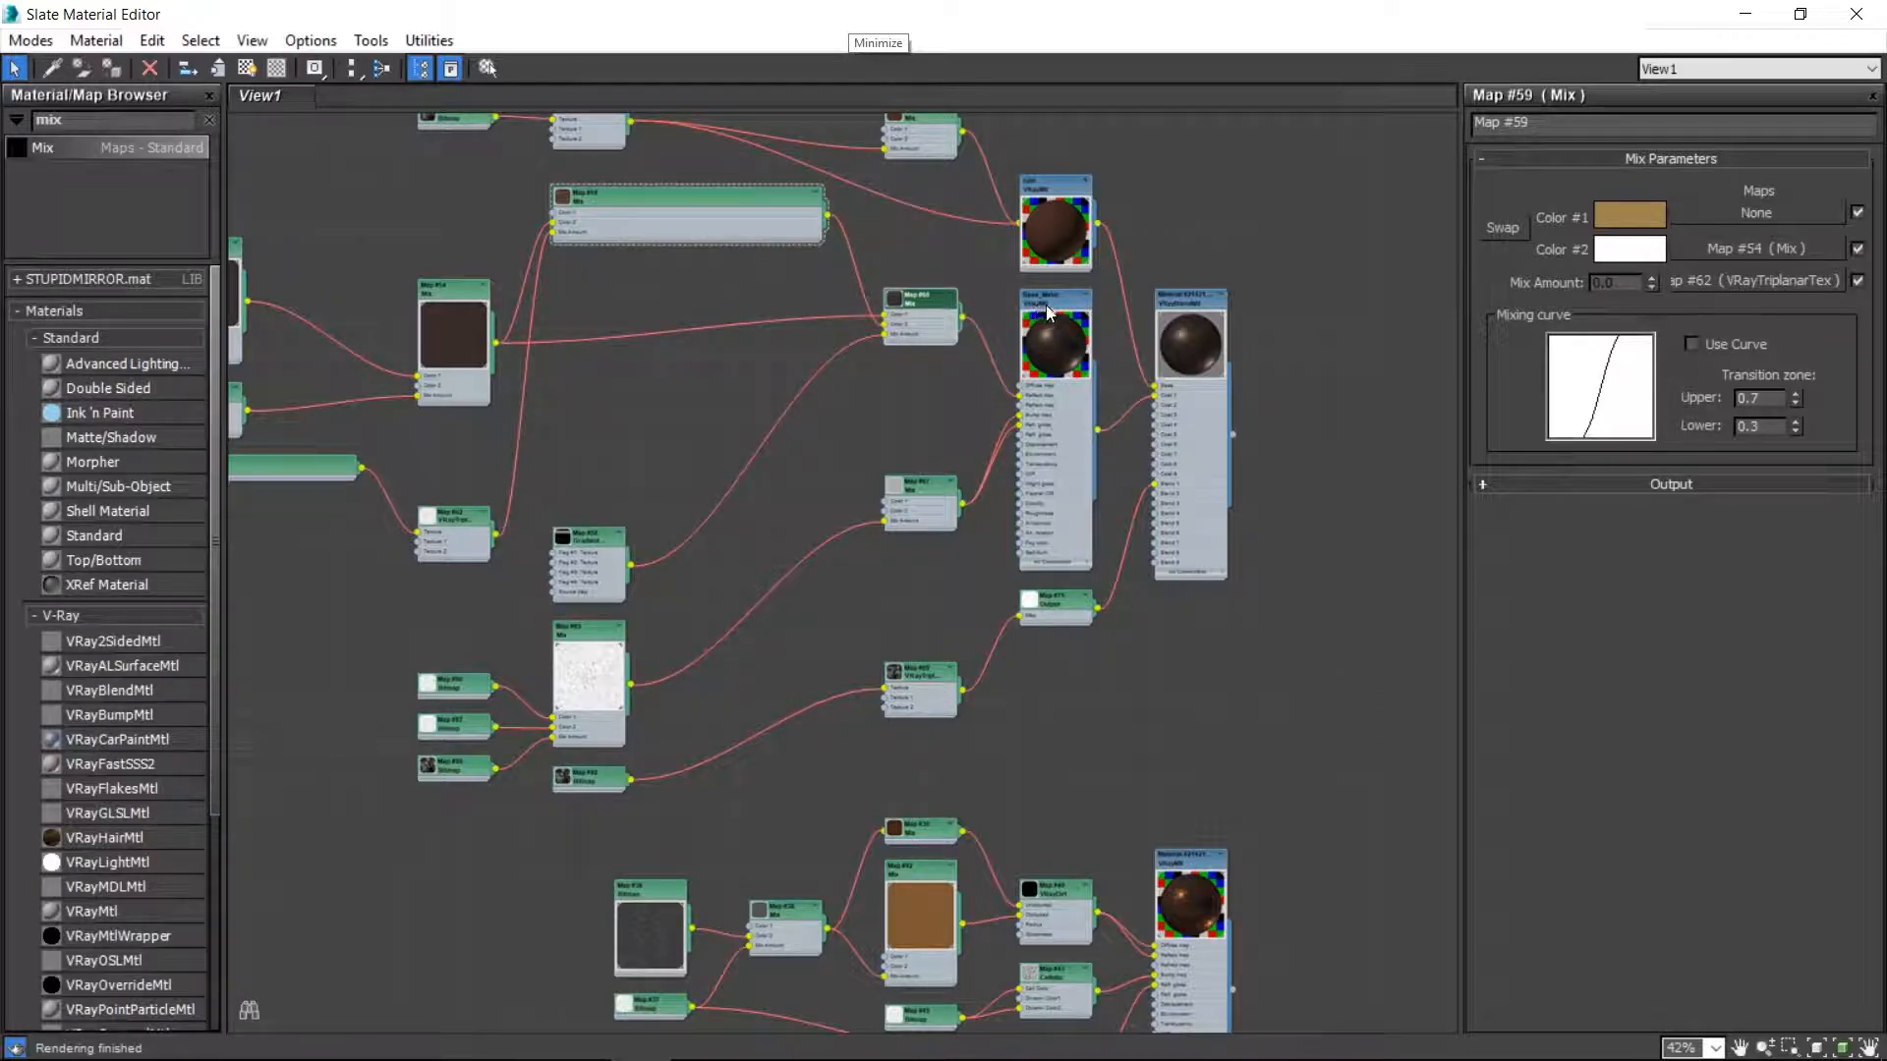
drag(817, 239, 747, 249)
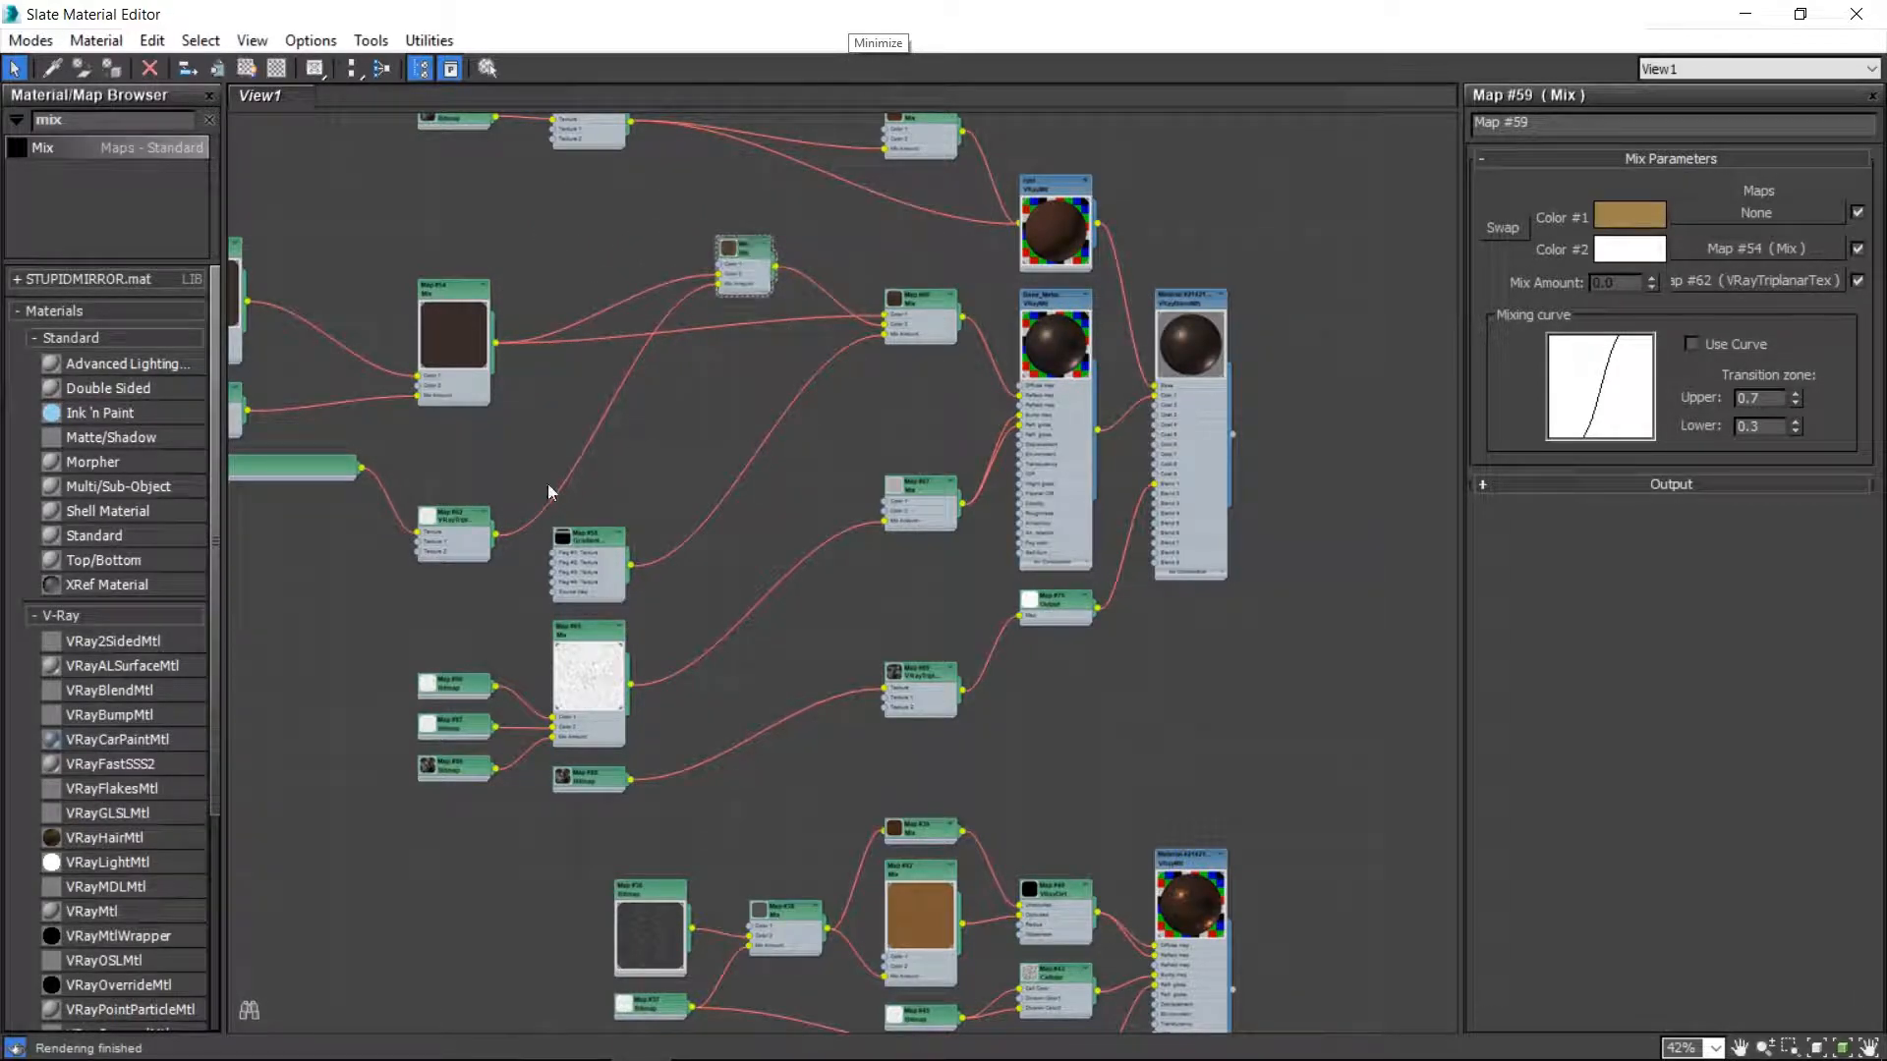
- Scatter several mix, bitmap and material nodes across the graph to demonstrate a disordered node layout
scroll(756, 425, down, 5)
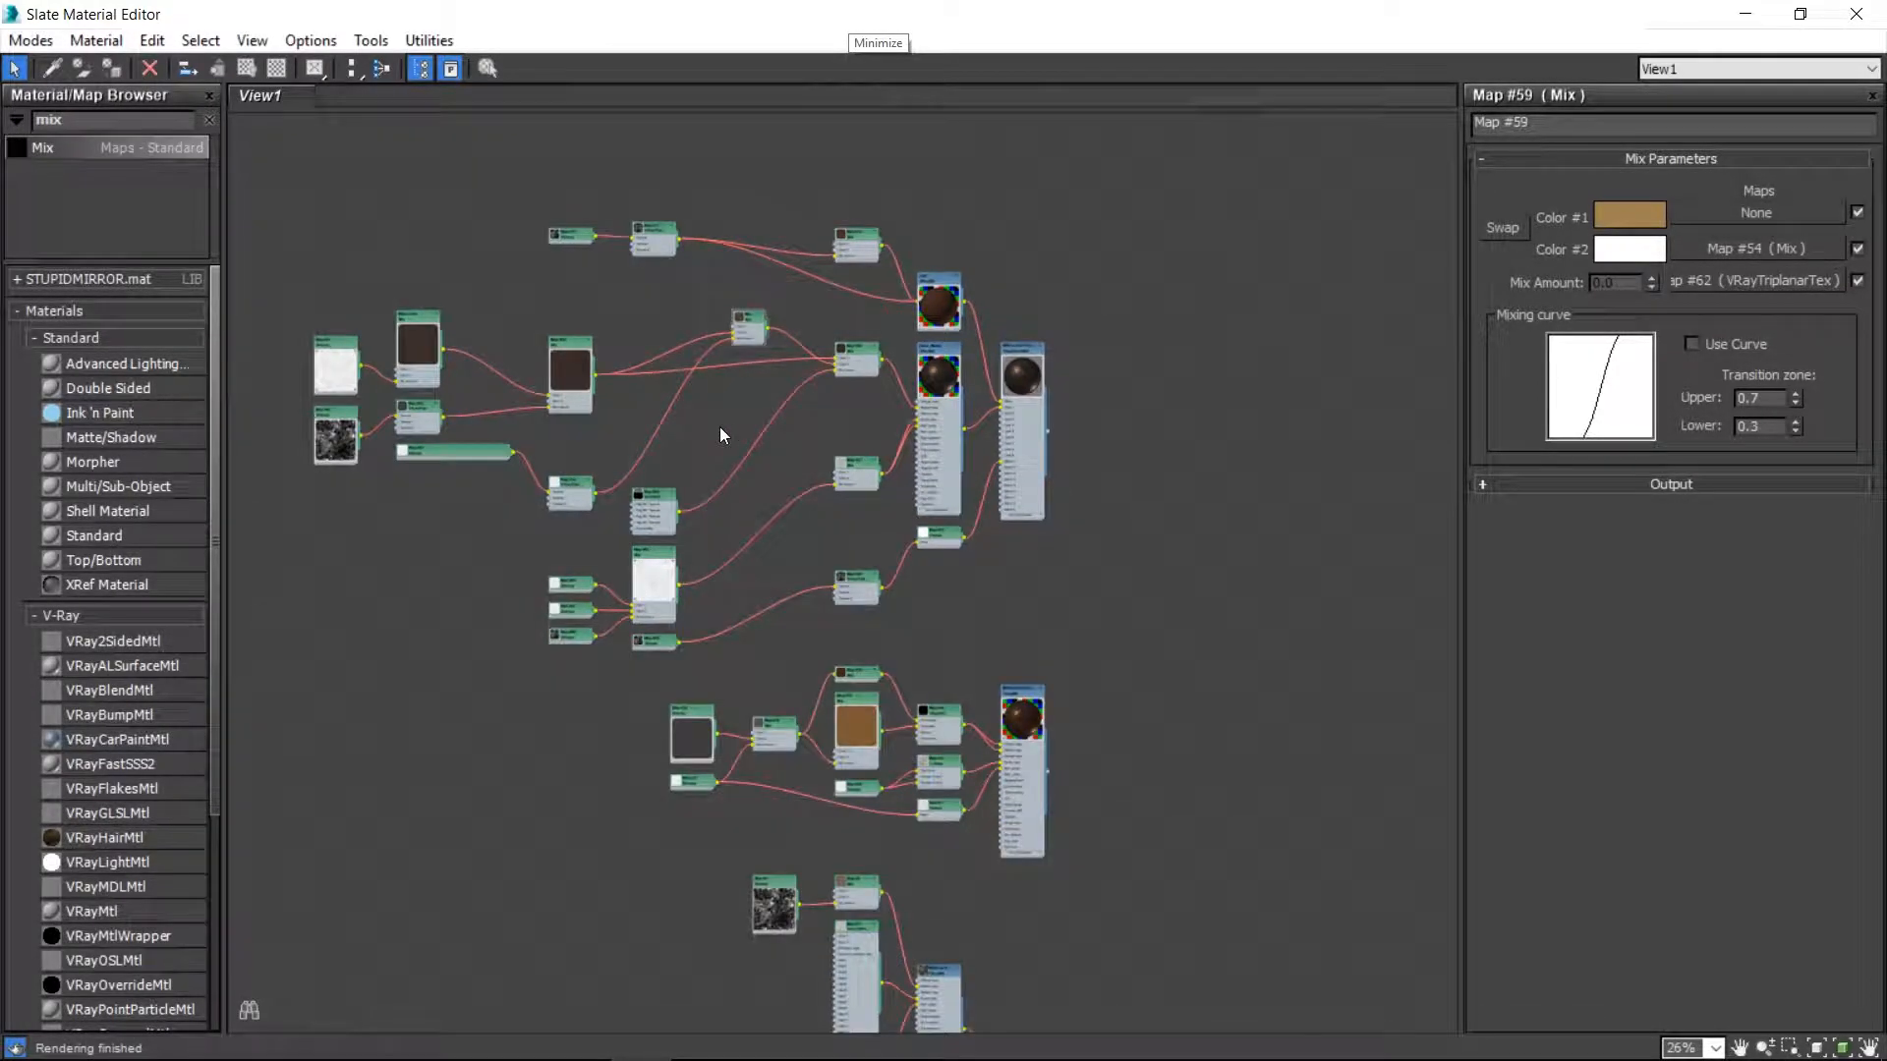
middle_drag(761, 413, 815, 404)
drag(625, 335, 1334, 327)
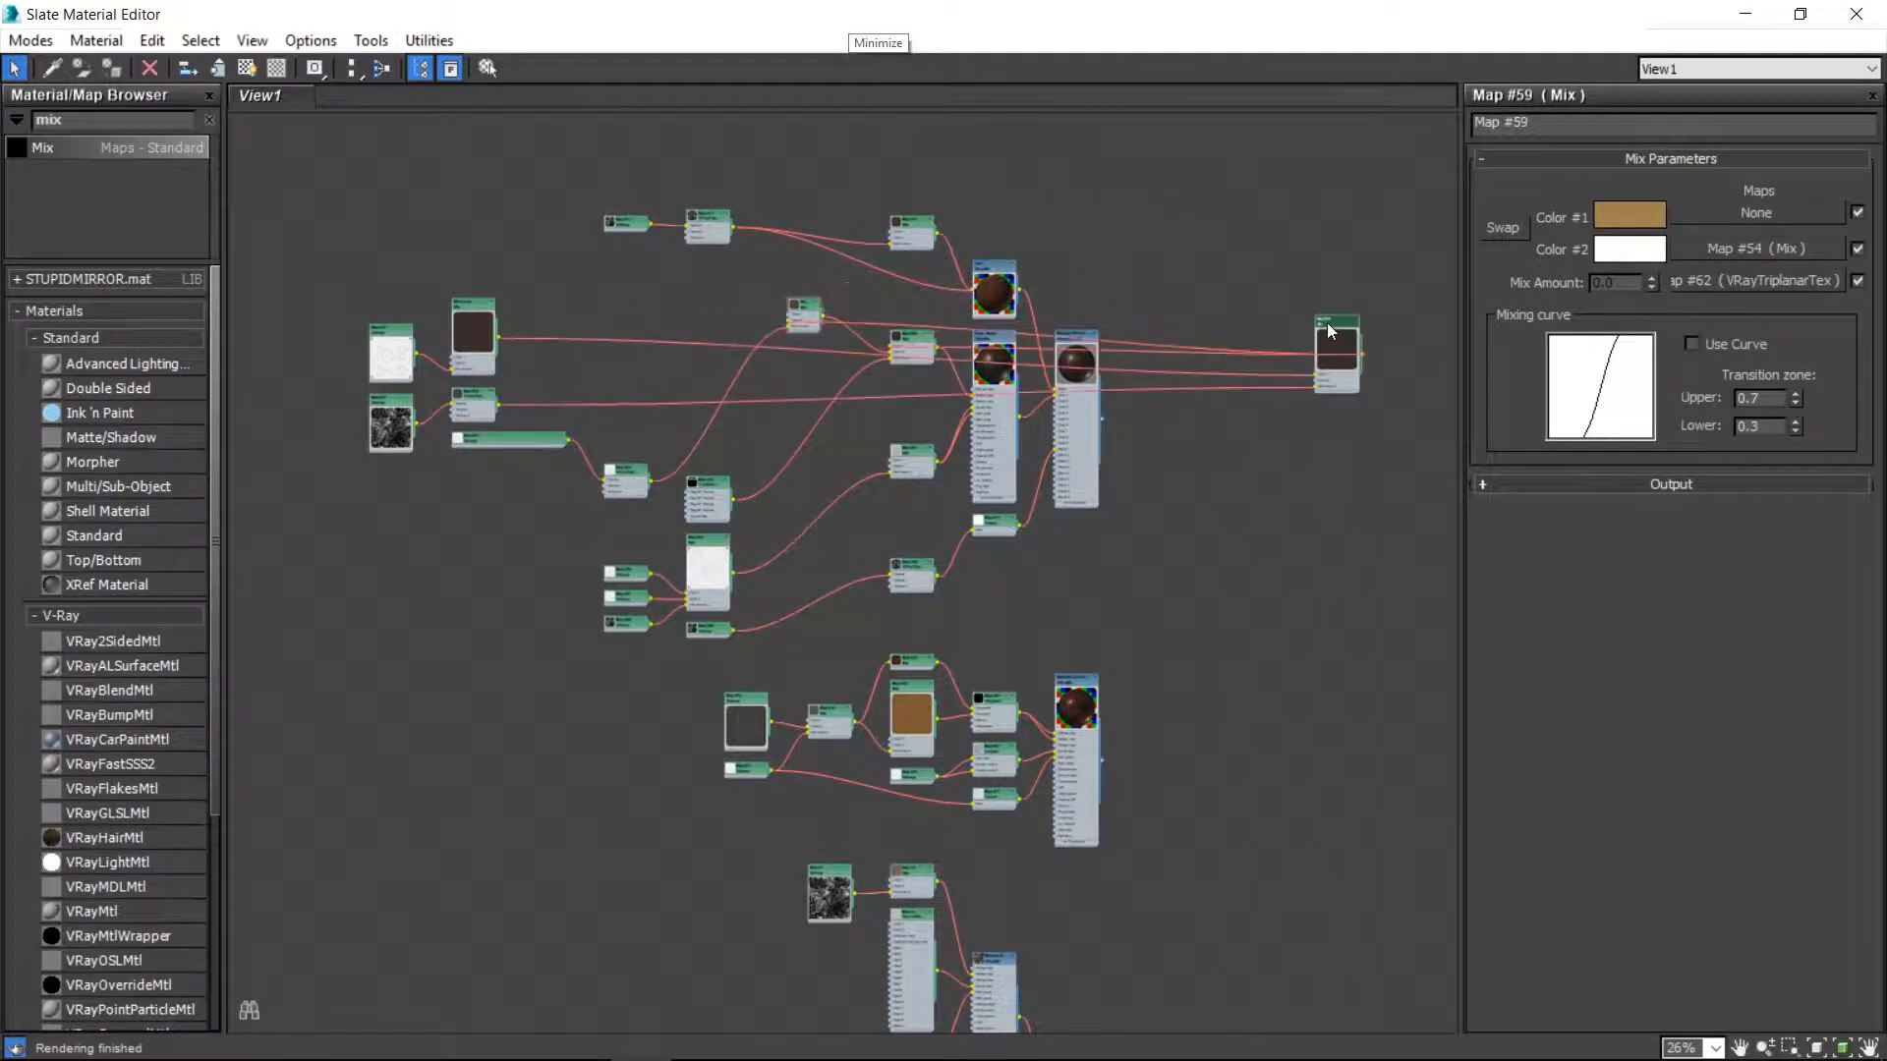
drag(460, 324, 1278, 110)
drag(1071, 688, 879, 110)
drag(921, 707, 668, 169)
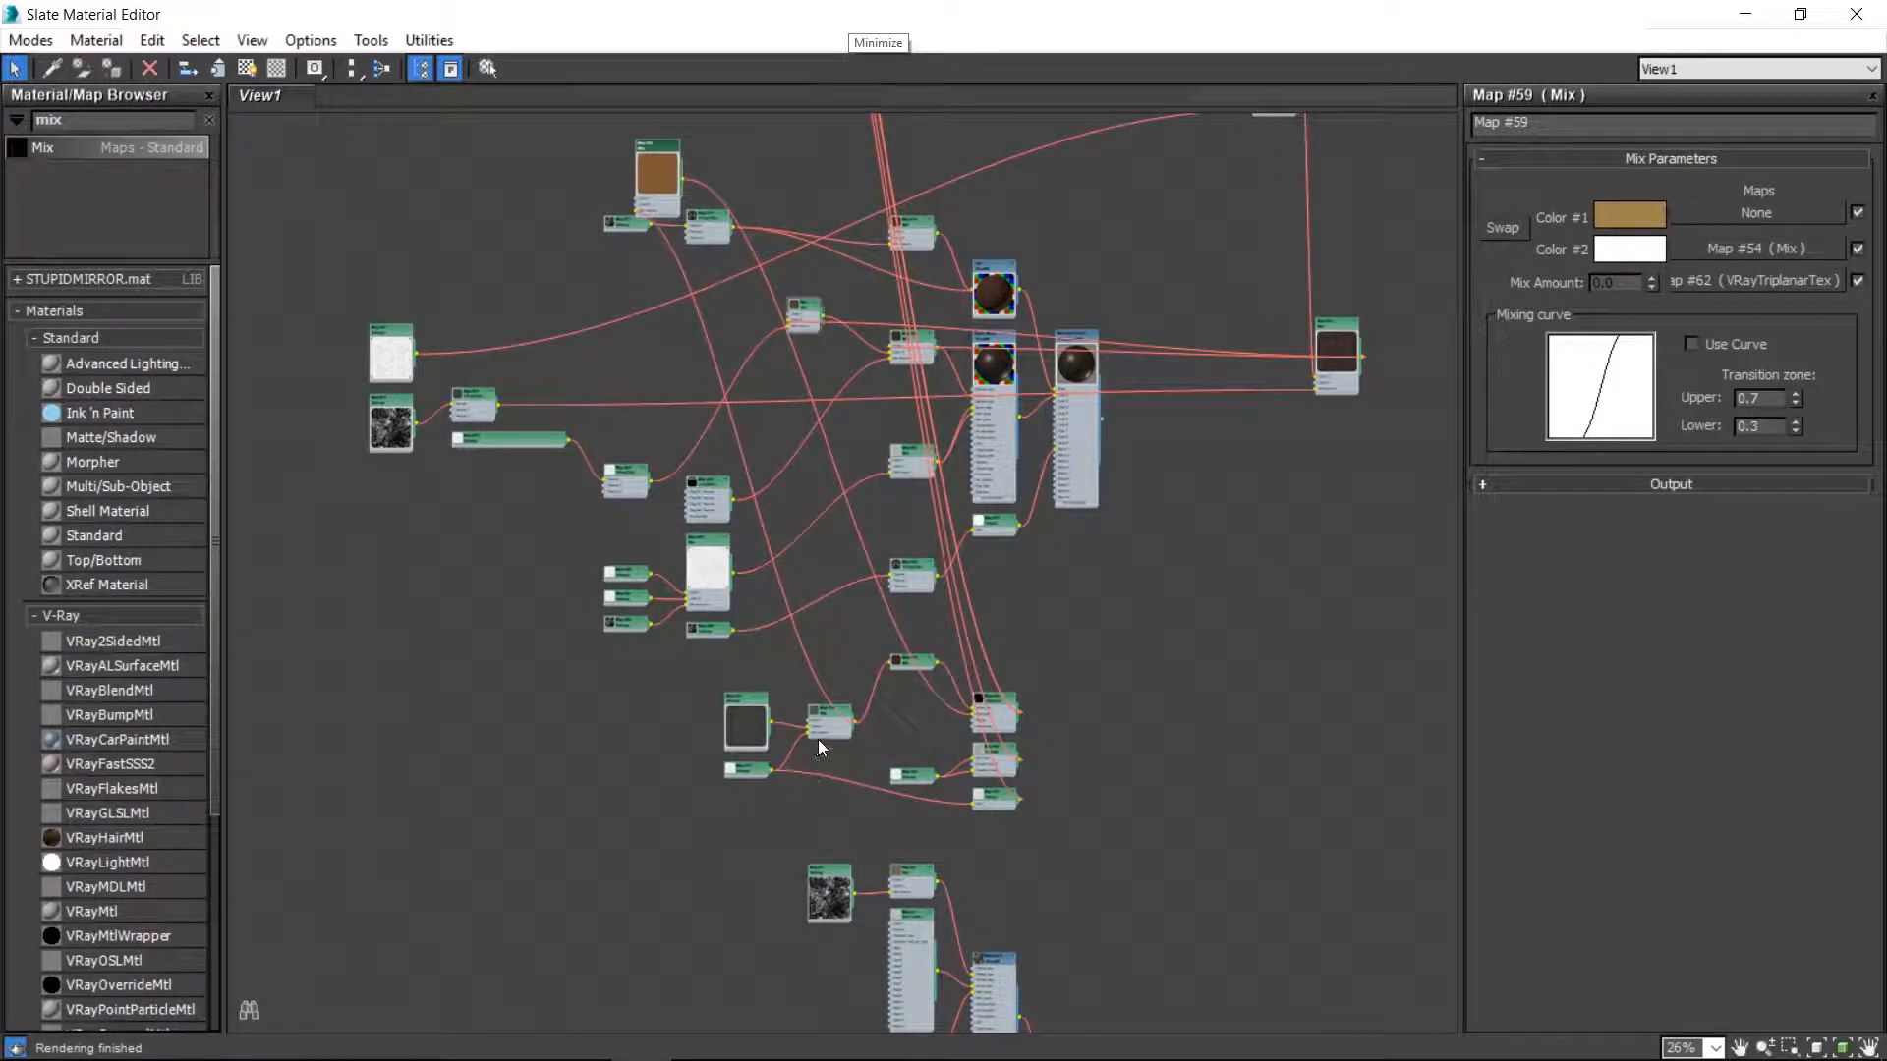
drag(818, 729, 1126, 264)
drag(1205, 135, 1194, 101)
drag(746, 725, 646, 148)
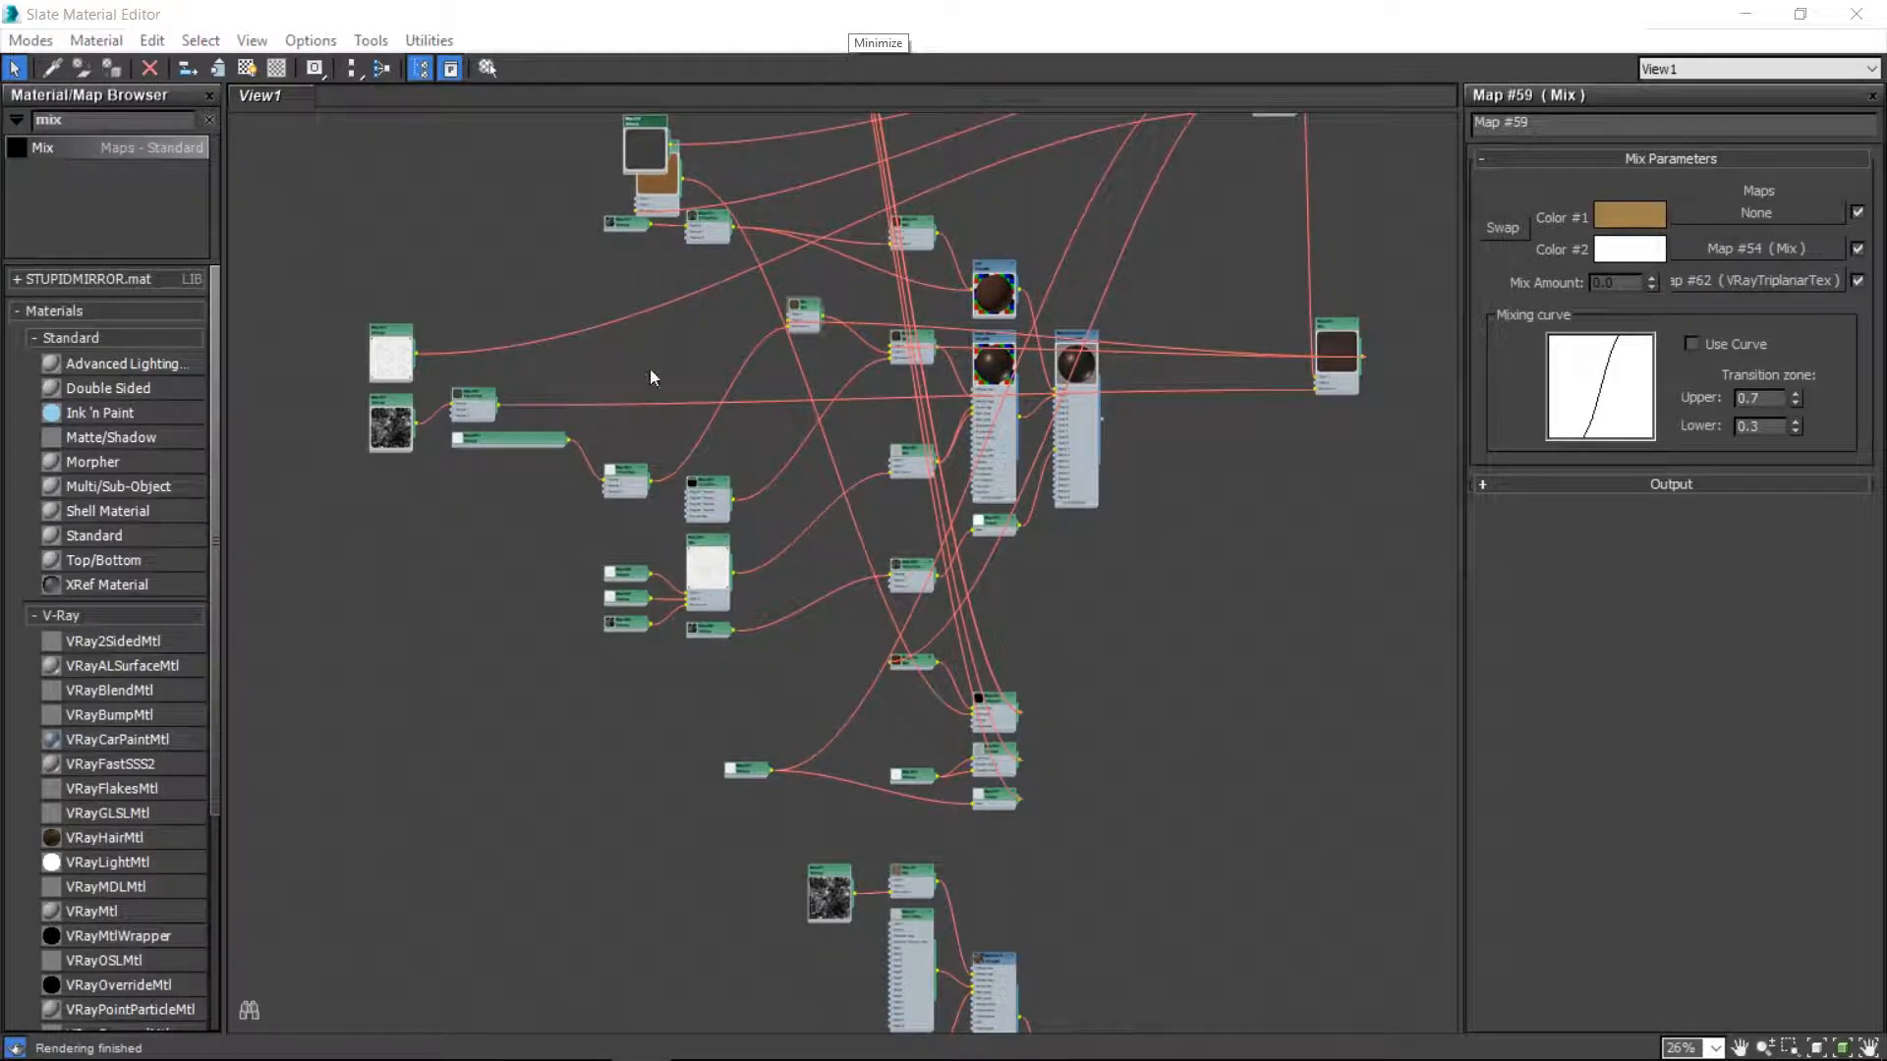
drag(1005, 710, 486, 356)
click(492, 346)
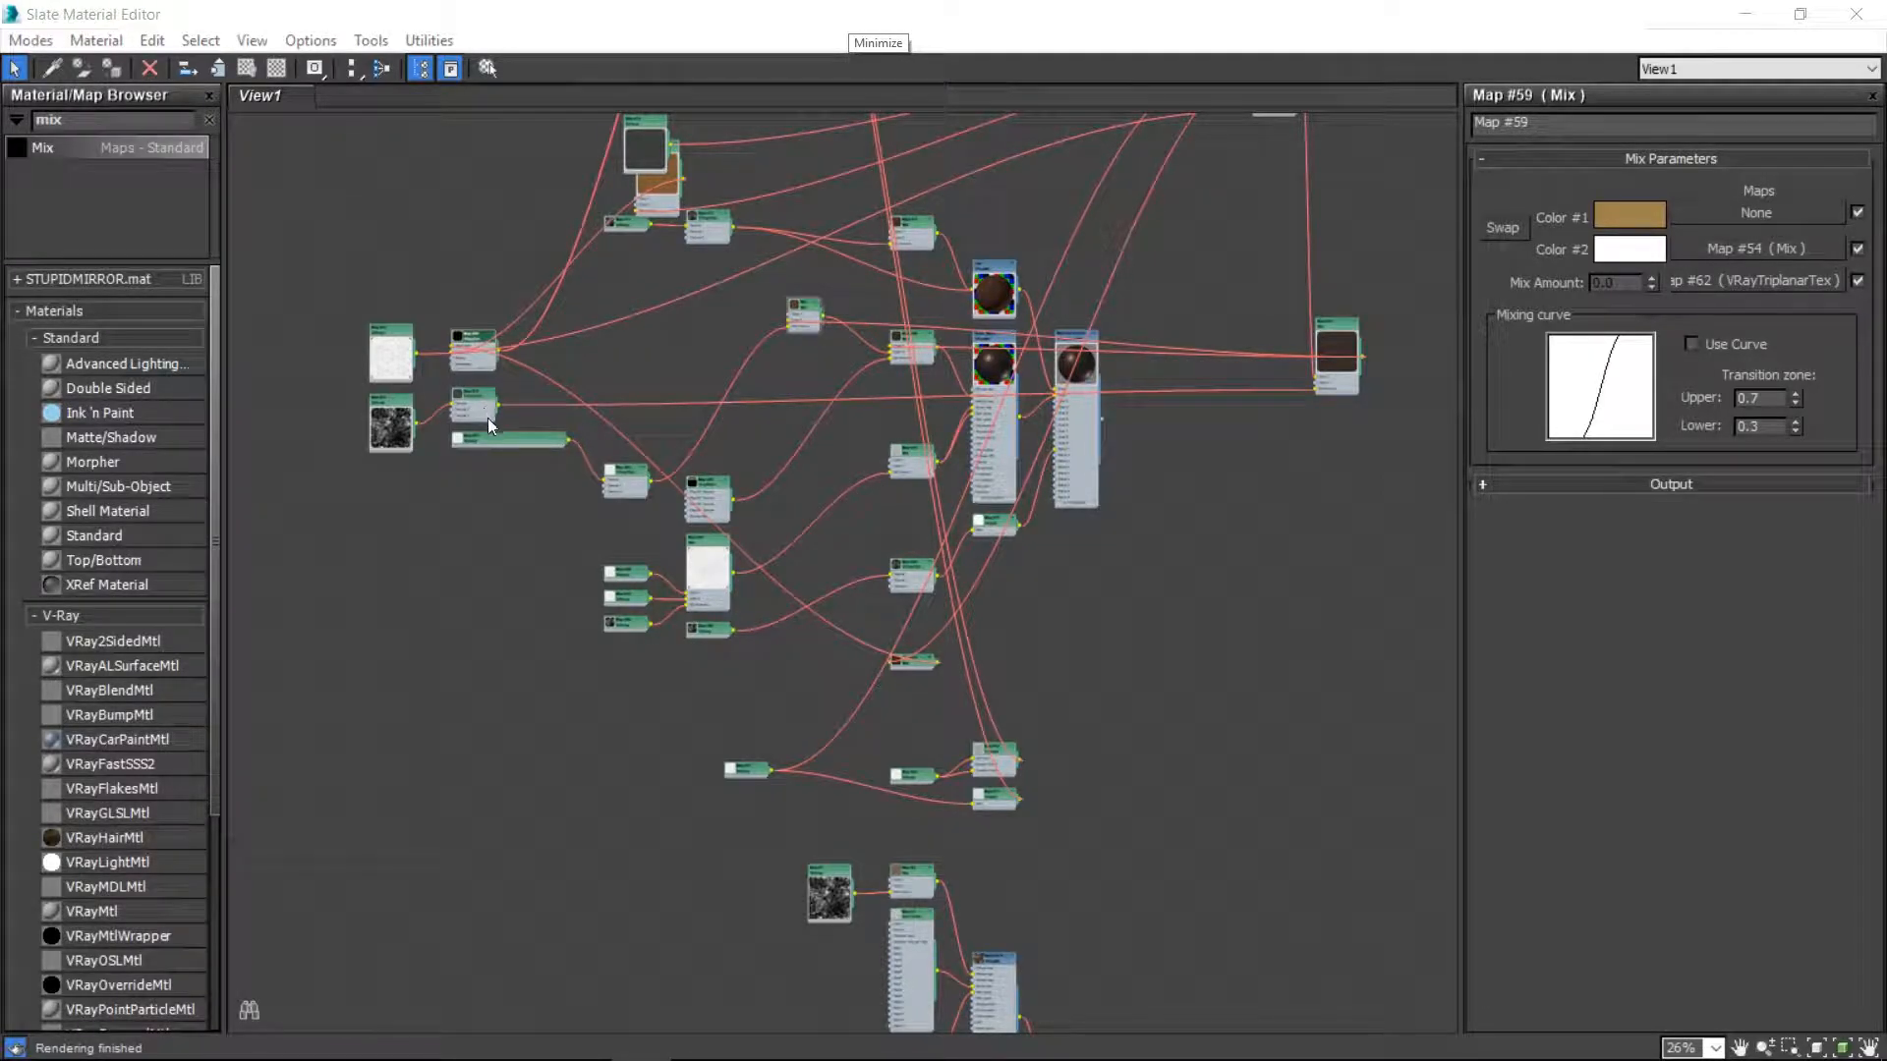
- Rearrange all the scattered nodes with the automatic layout of the whole graph
click(1120, 550)
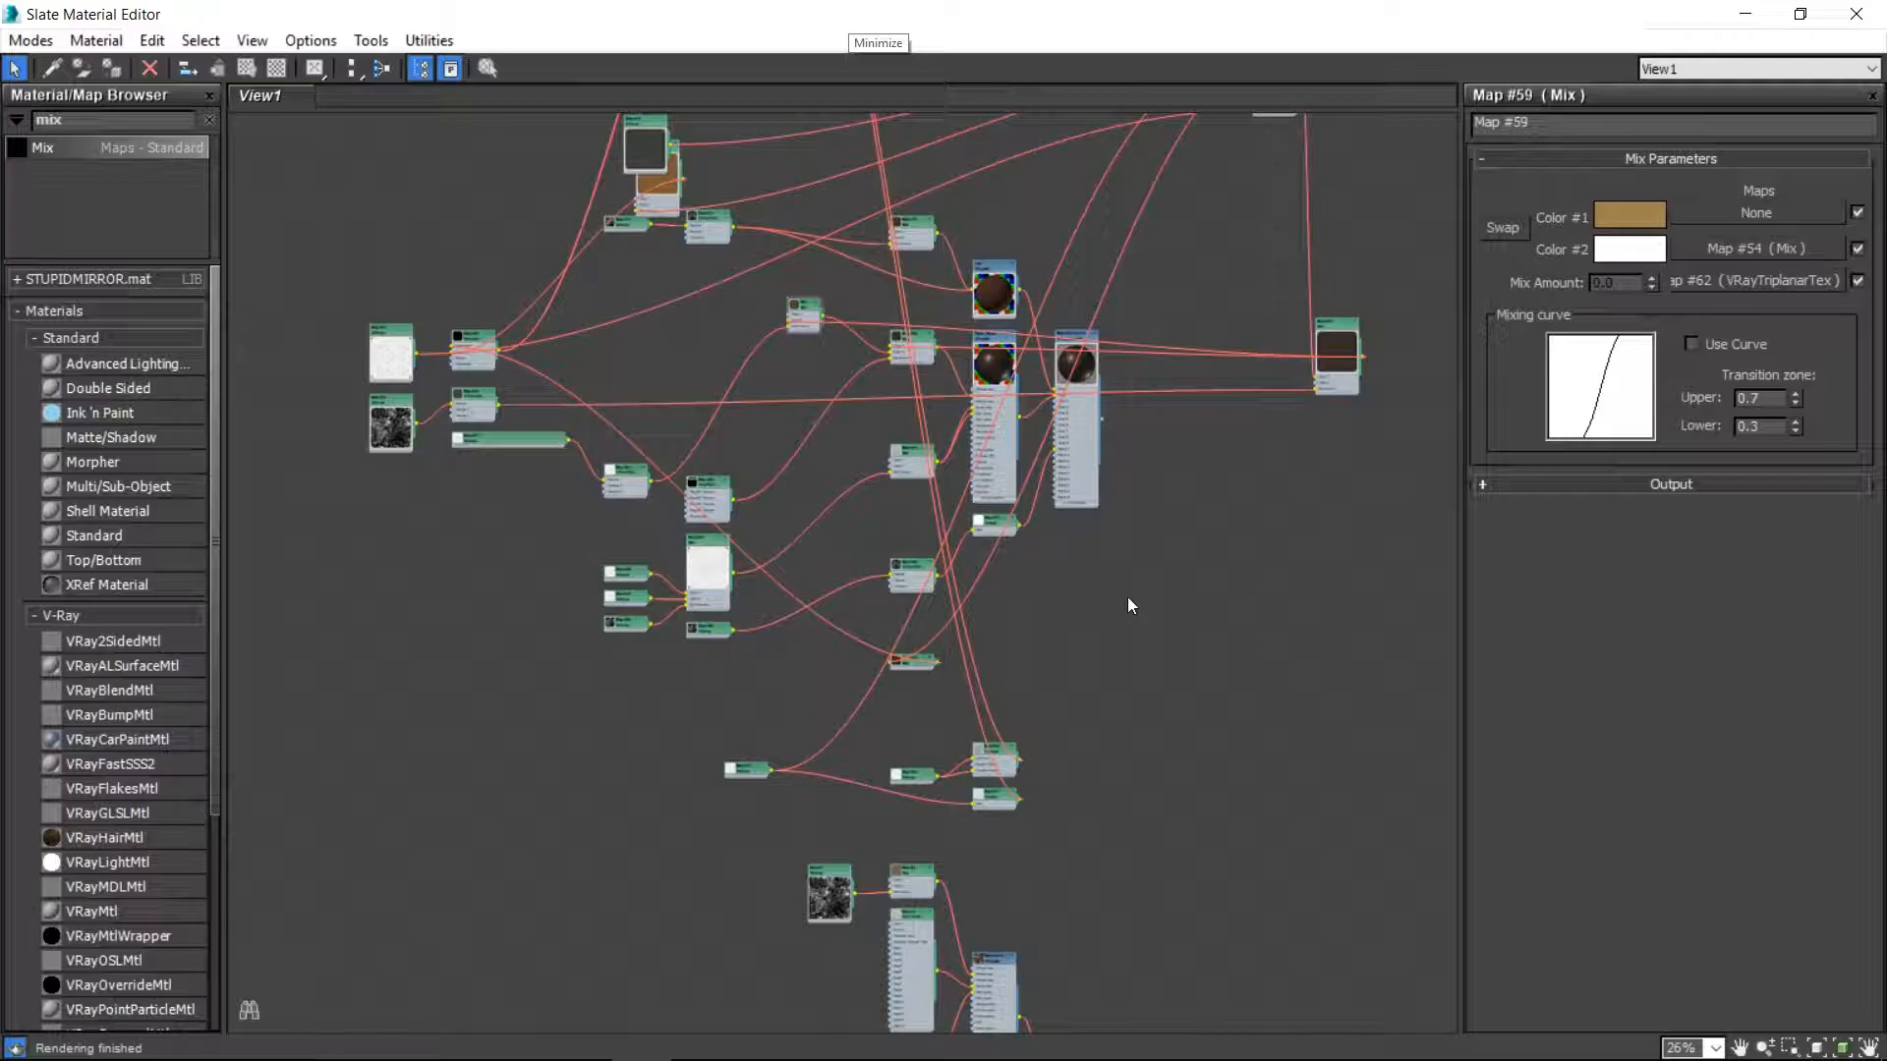
key(l)
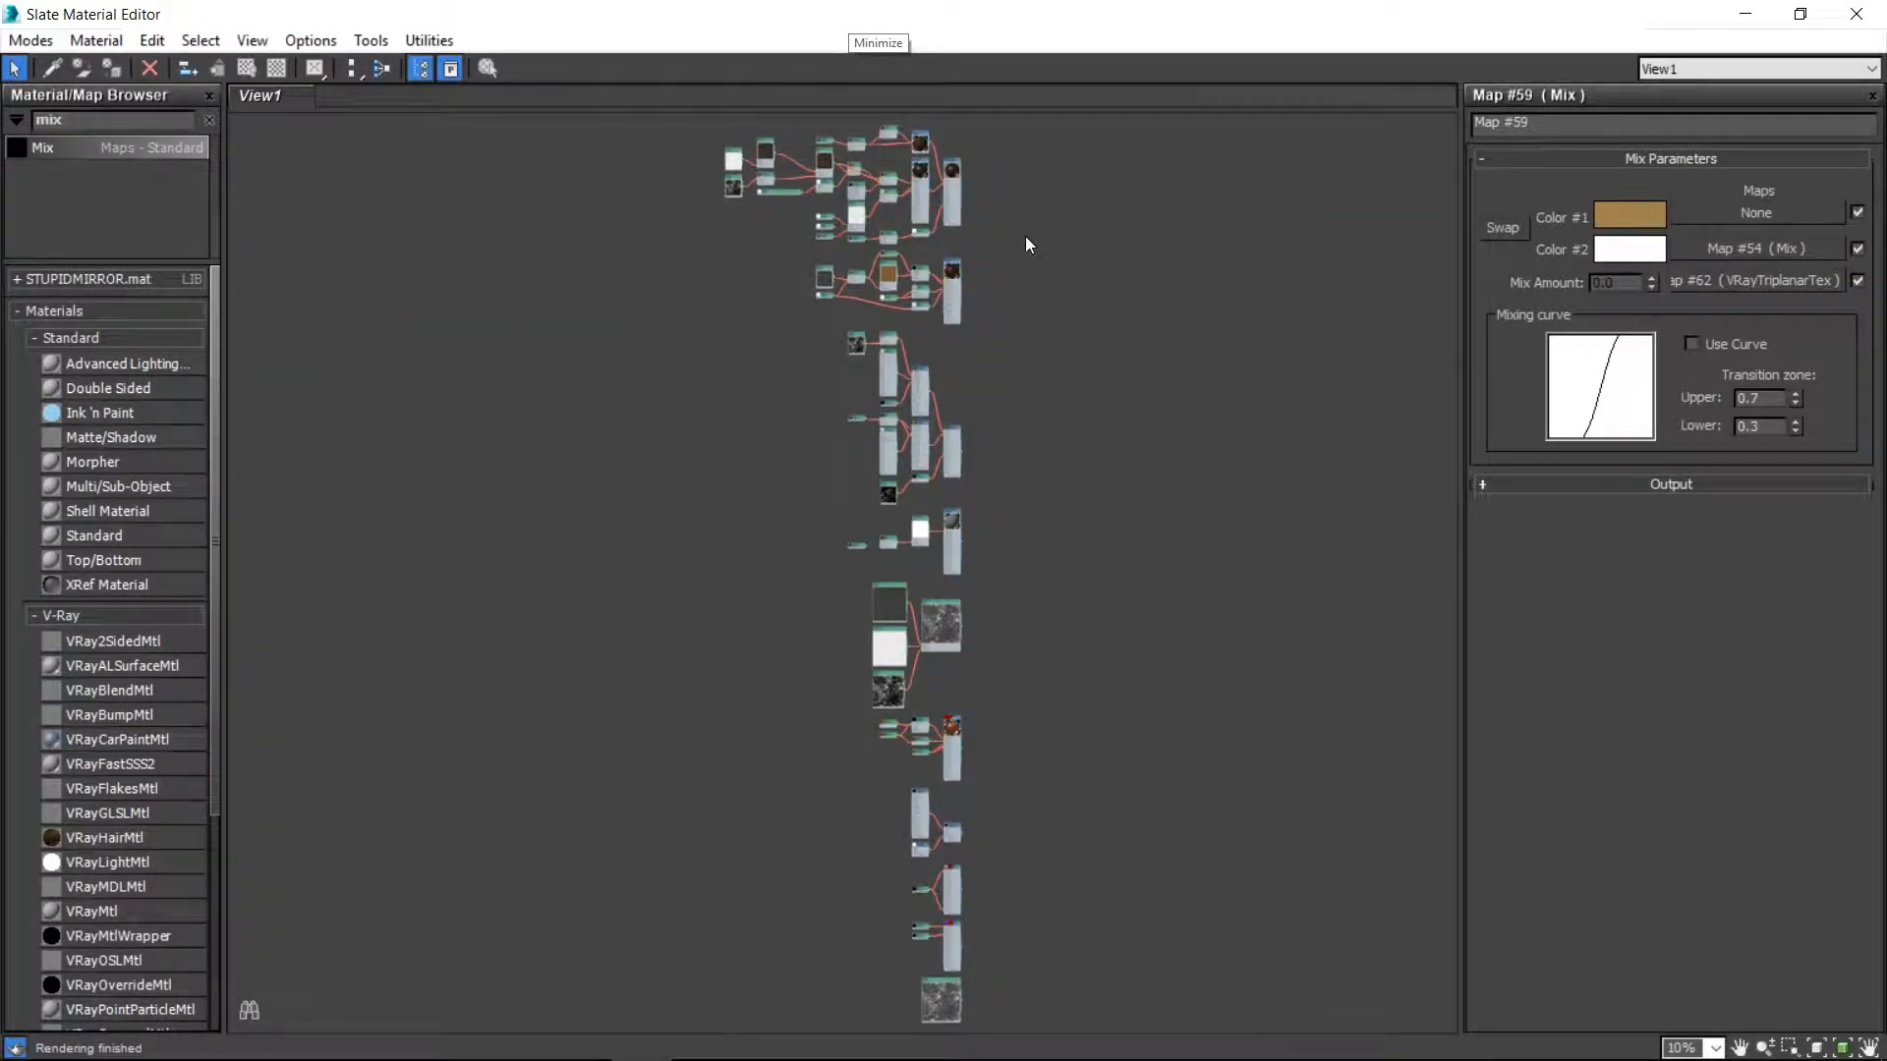
- Review the rearranged material node trees and close the Slate Material Editor
scroll(952, 786, up, 6)
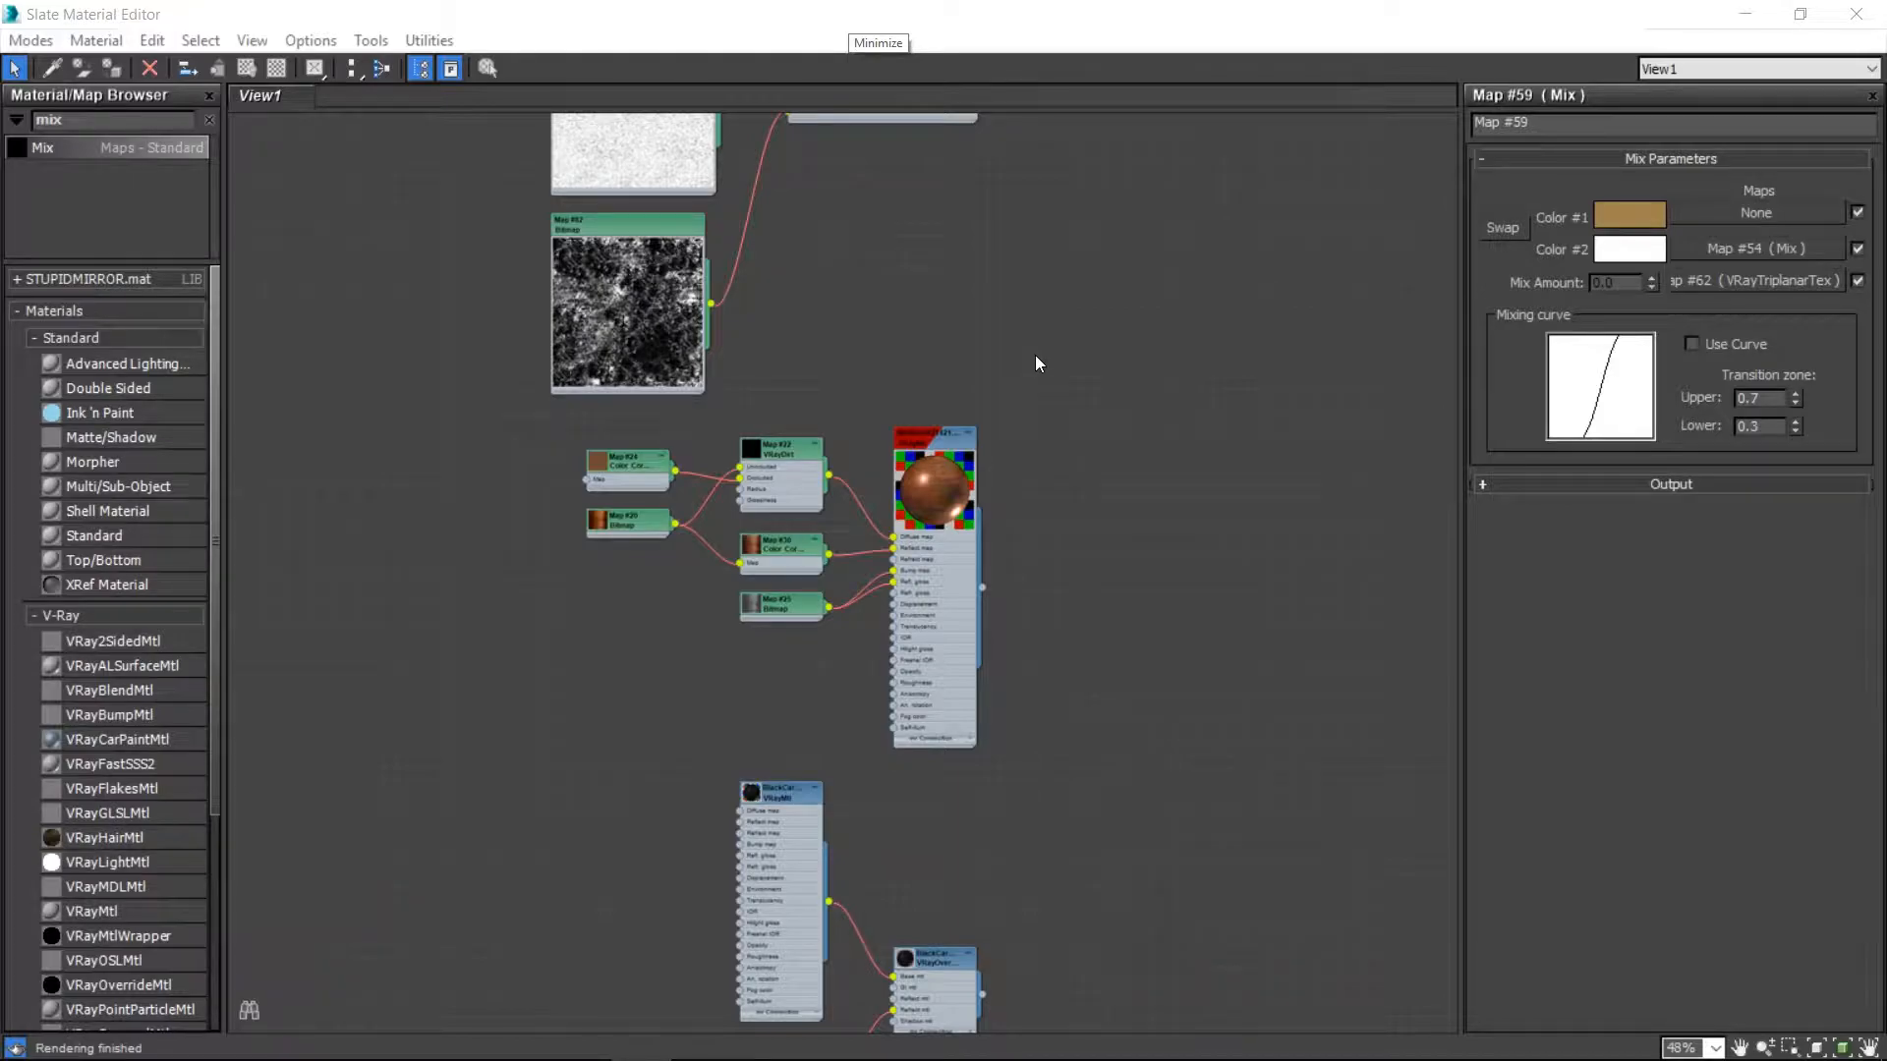
scroll(982, 763, down, 5)
middle_drag(974, 349, 1016, 830)
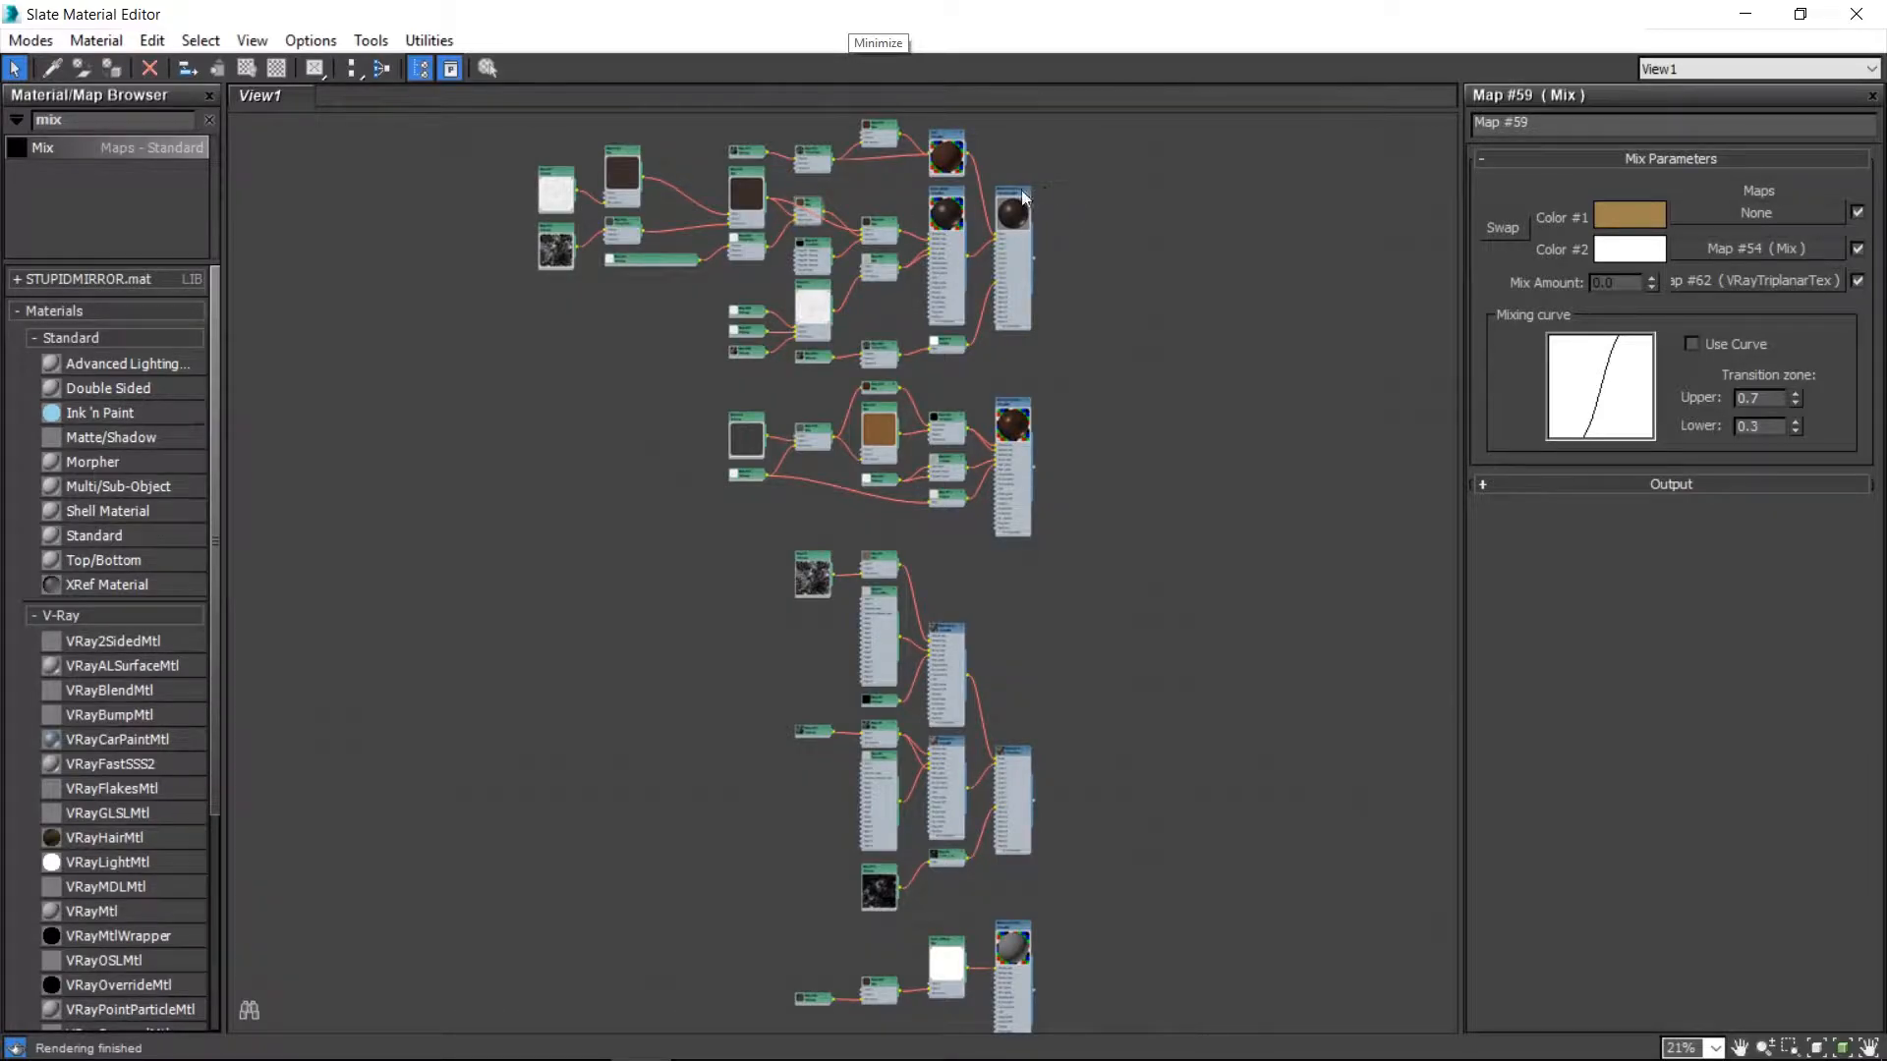
click(1855, 14)
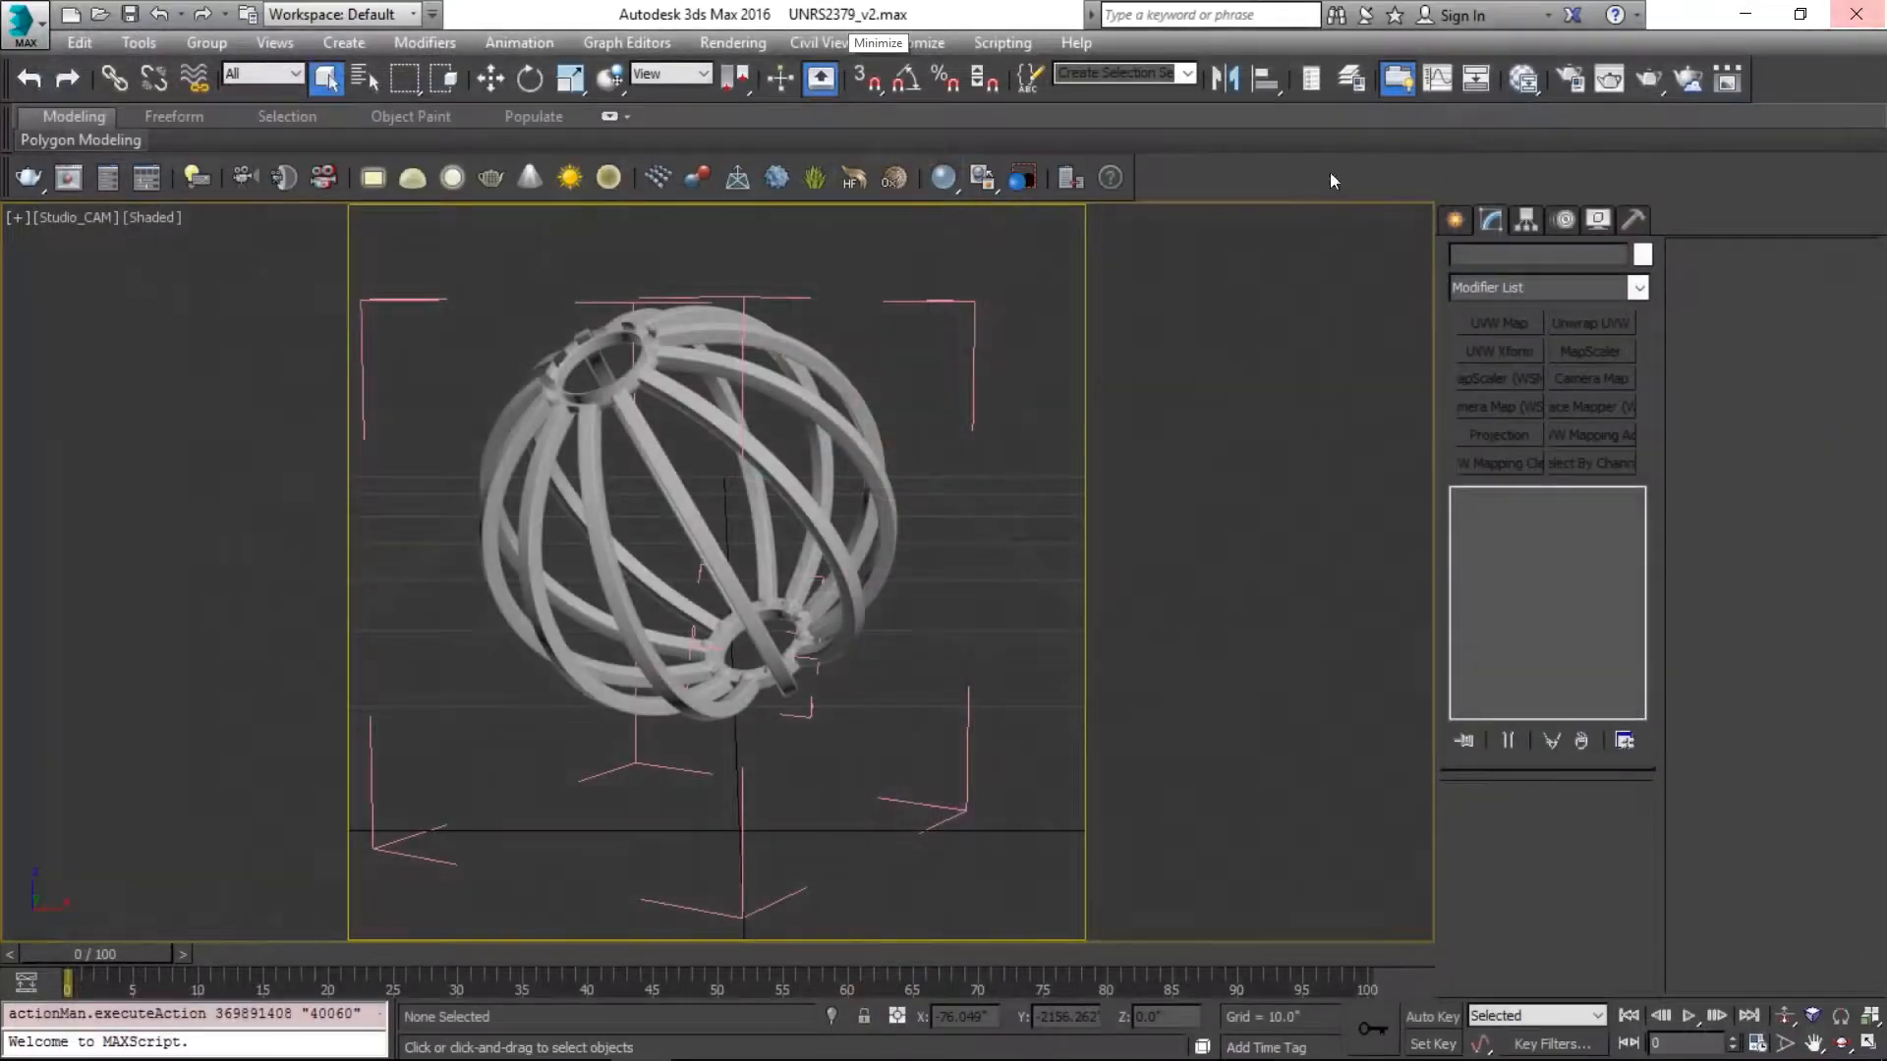
click(24, 21)
click(906, 248)
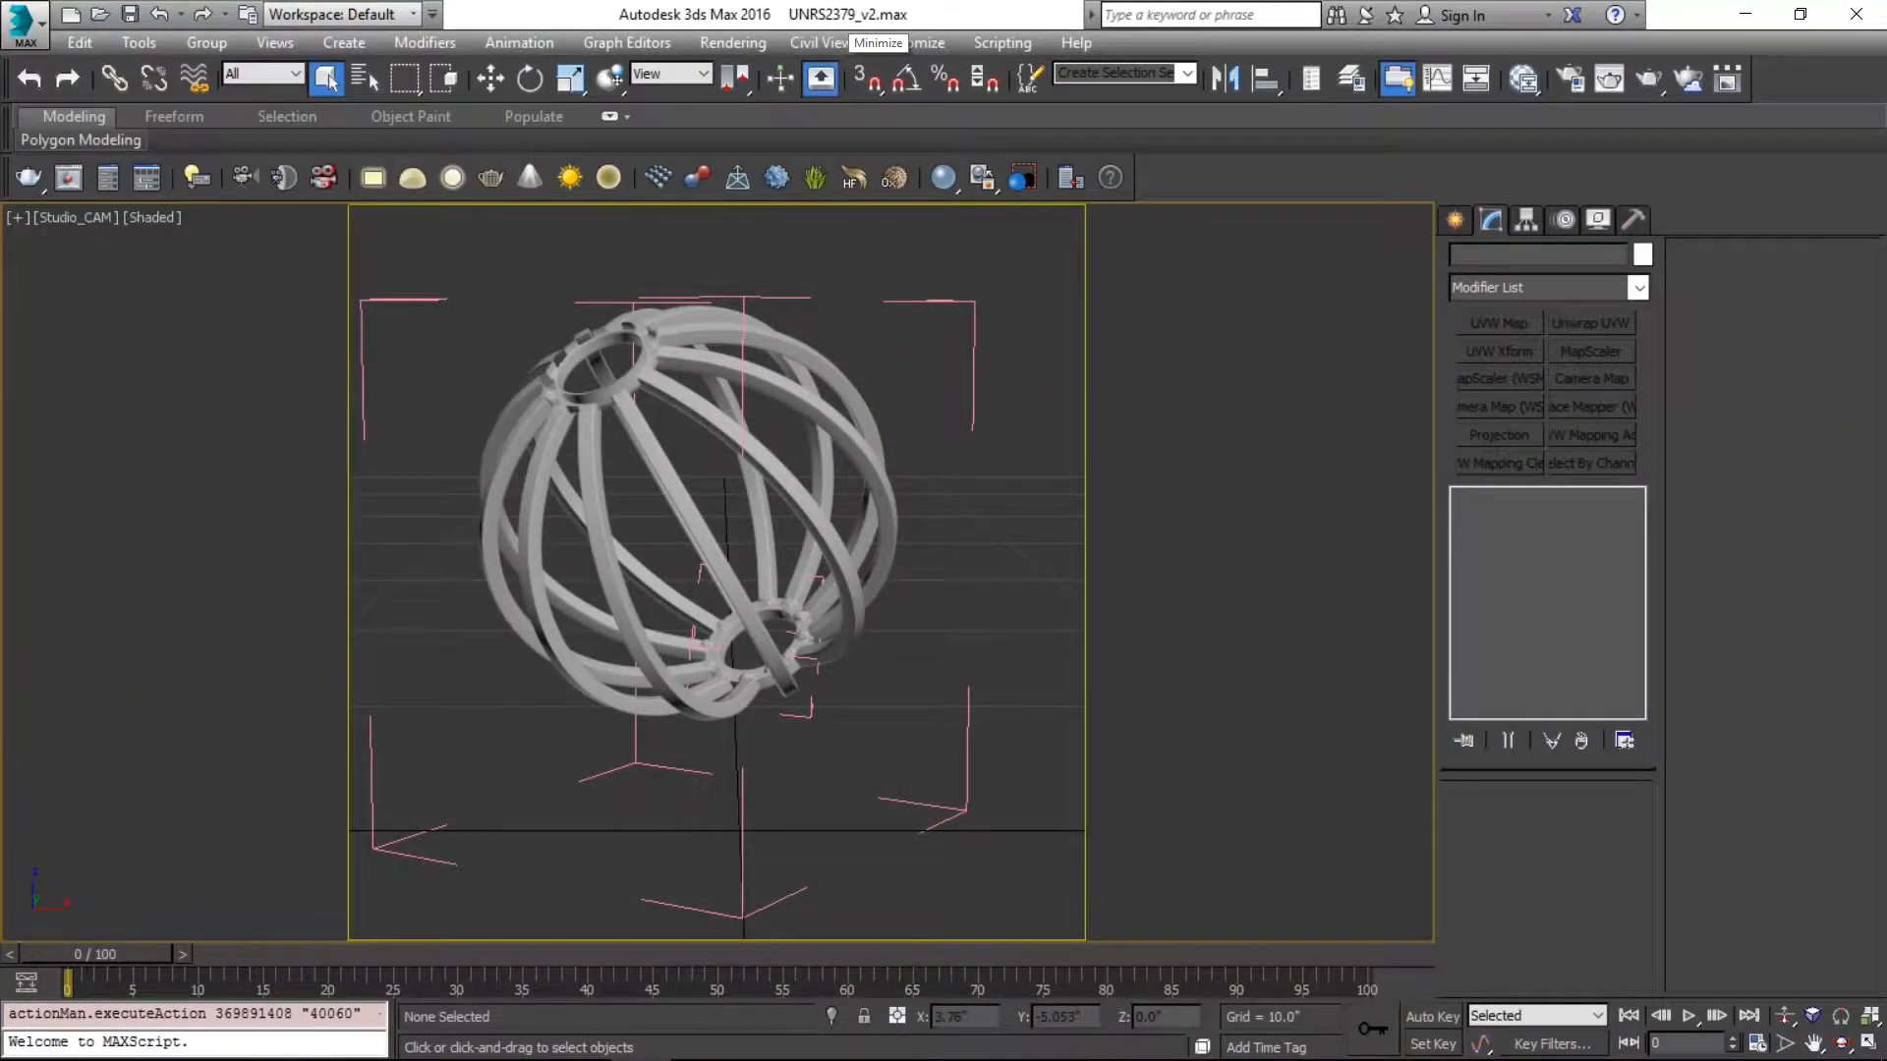
click(24, 22)
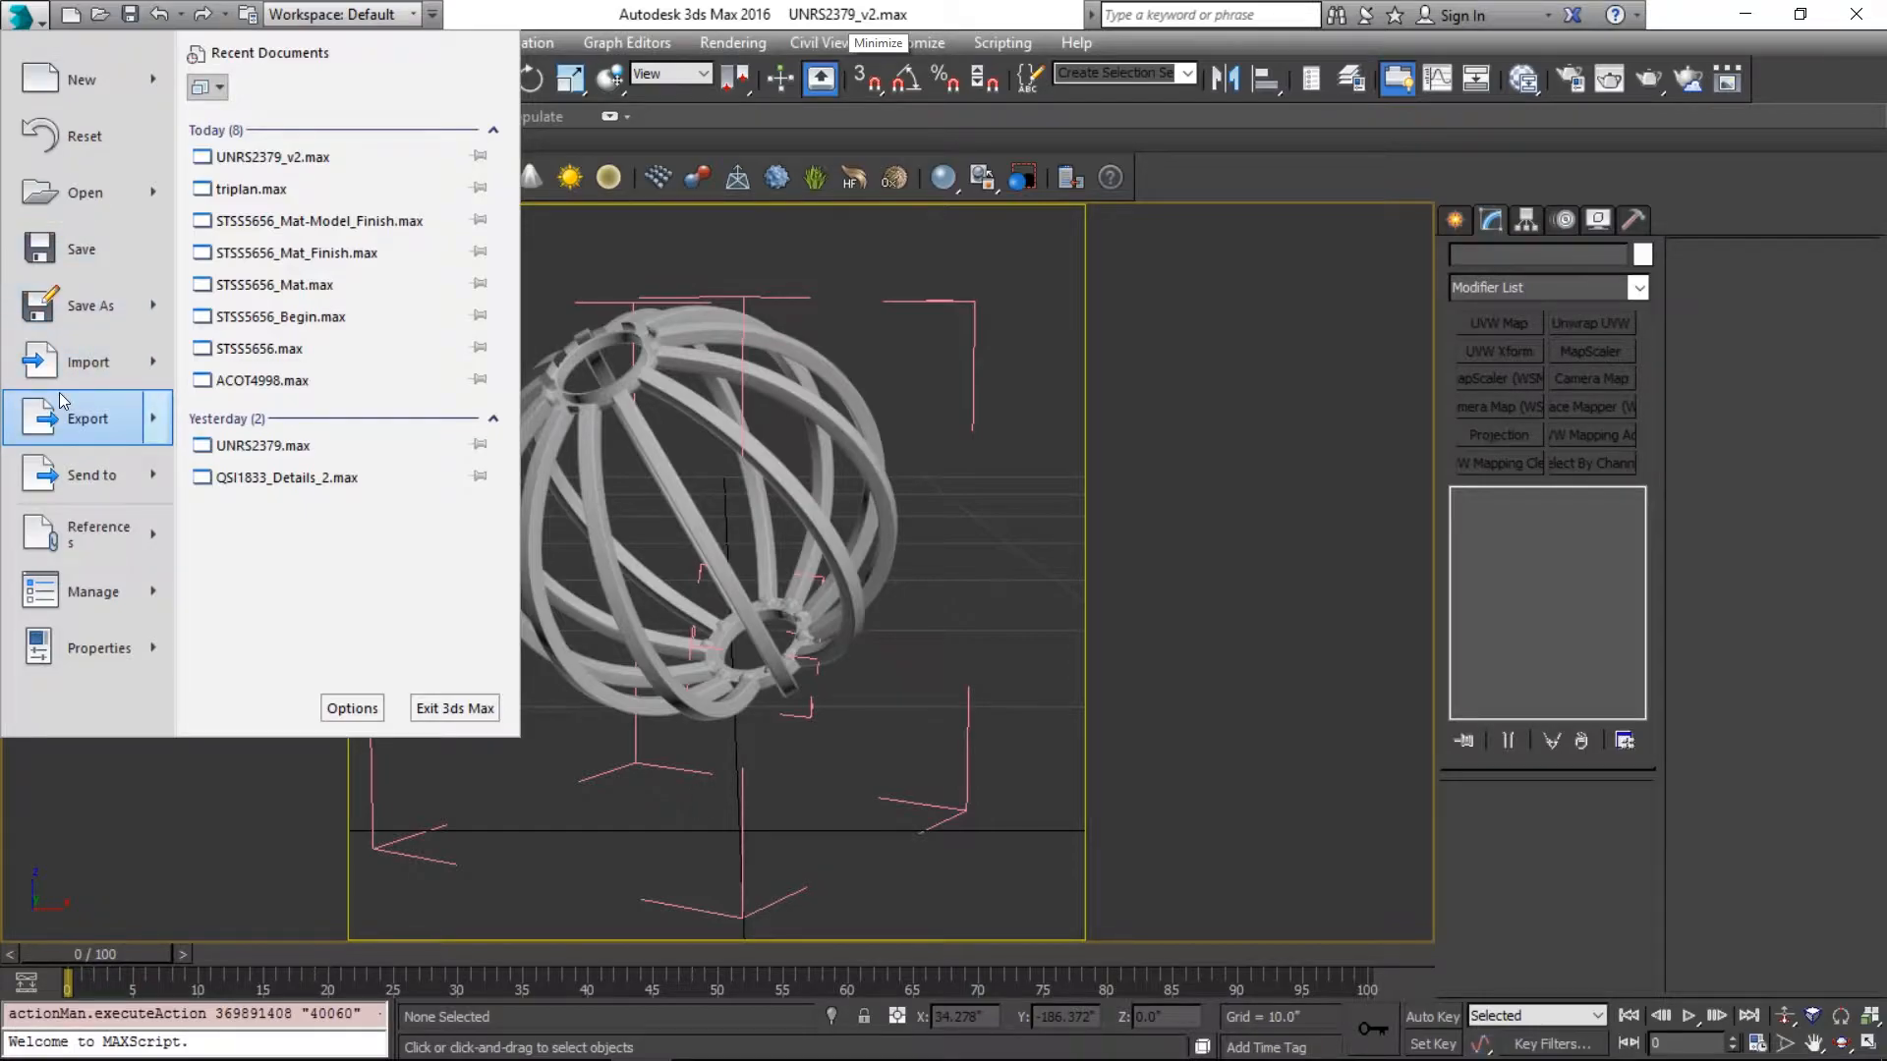
mouse_move(61, 399)
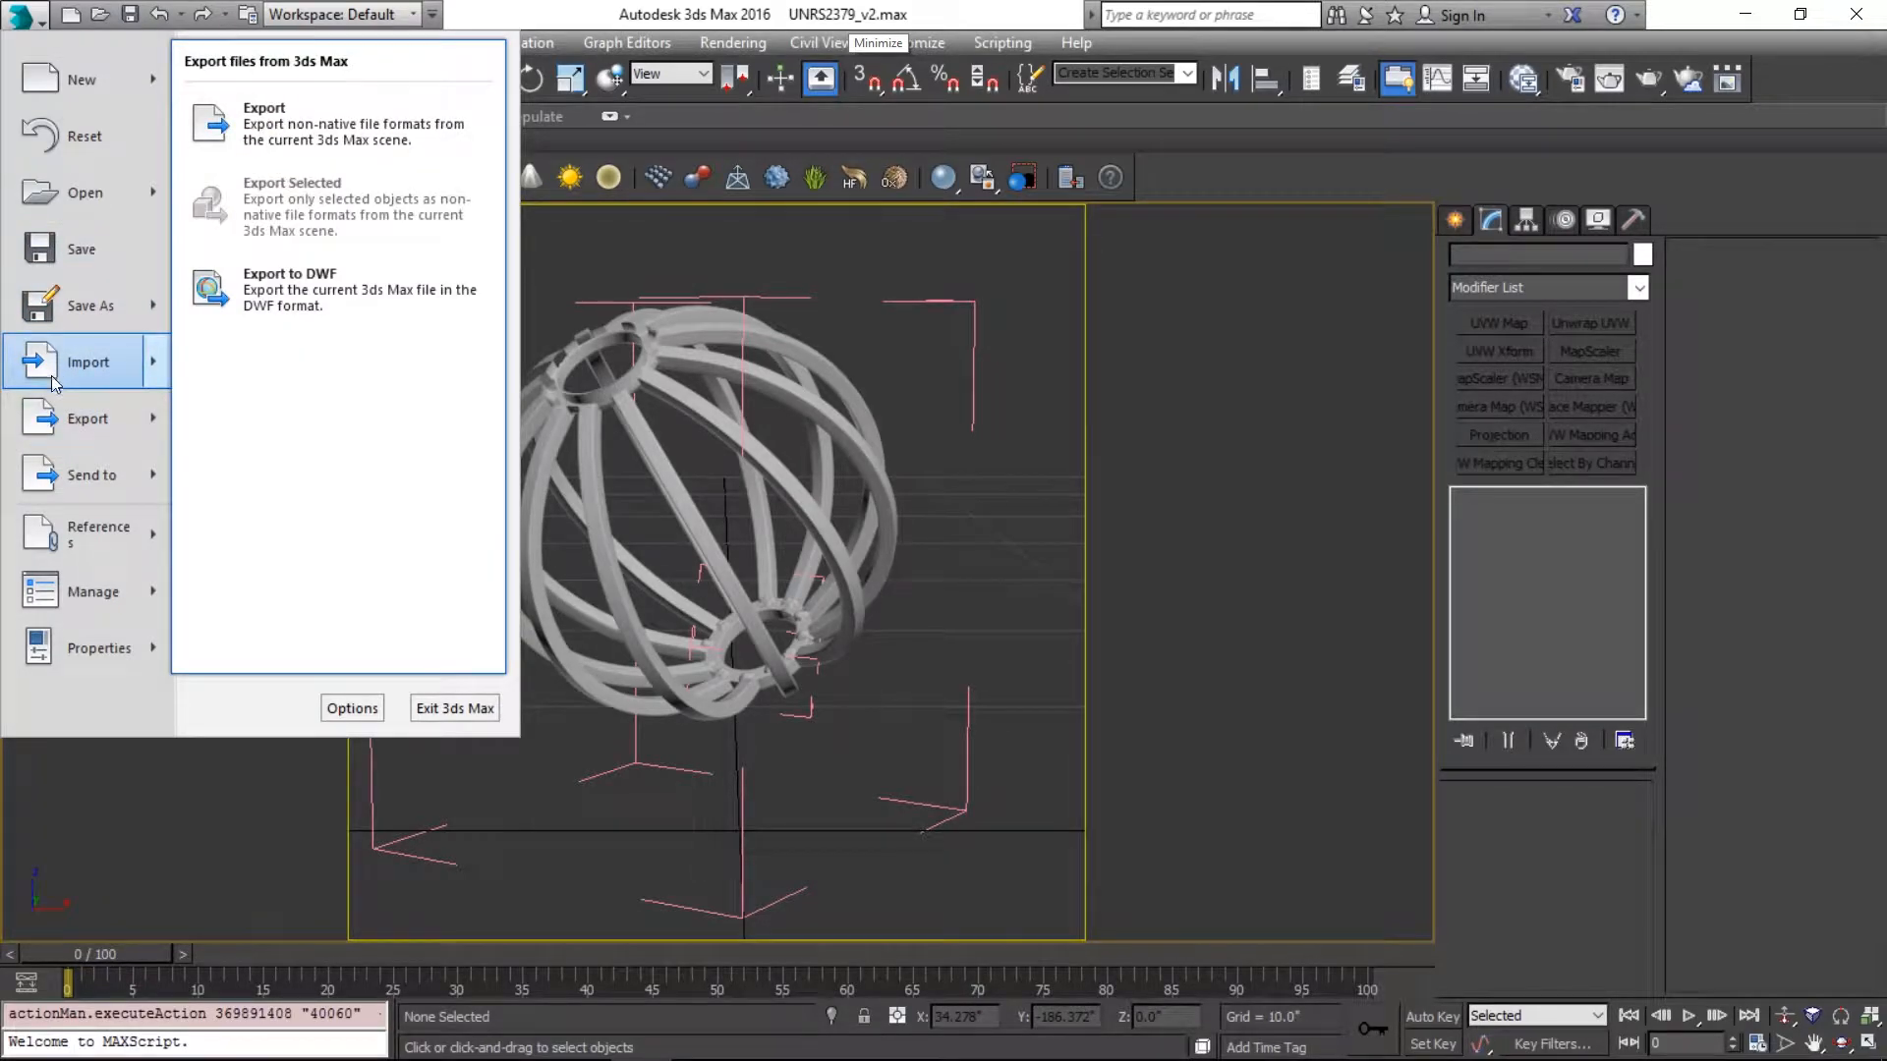
key(Escape)
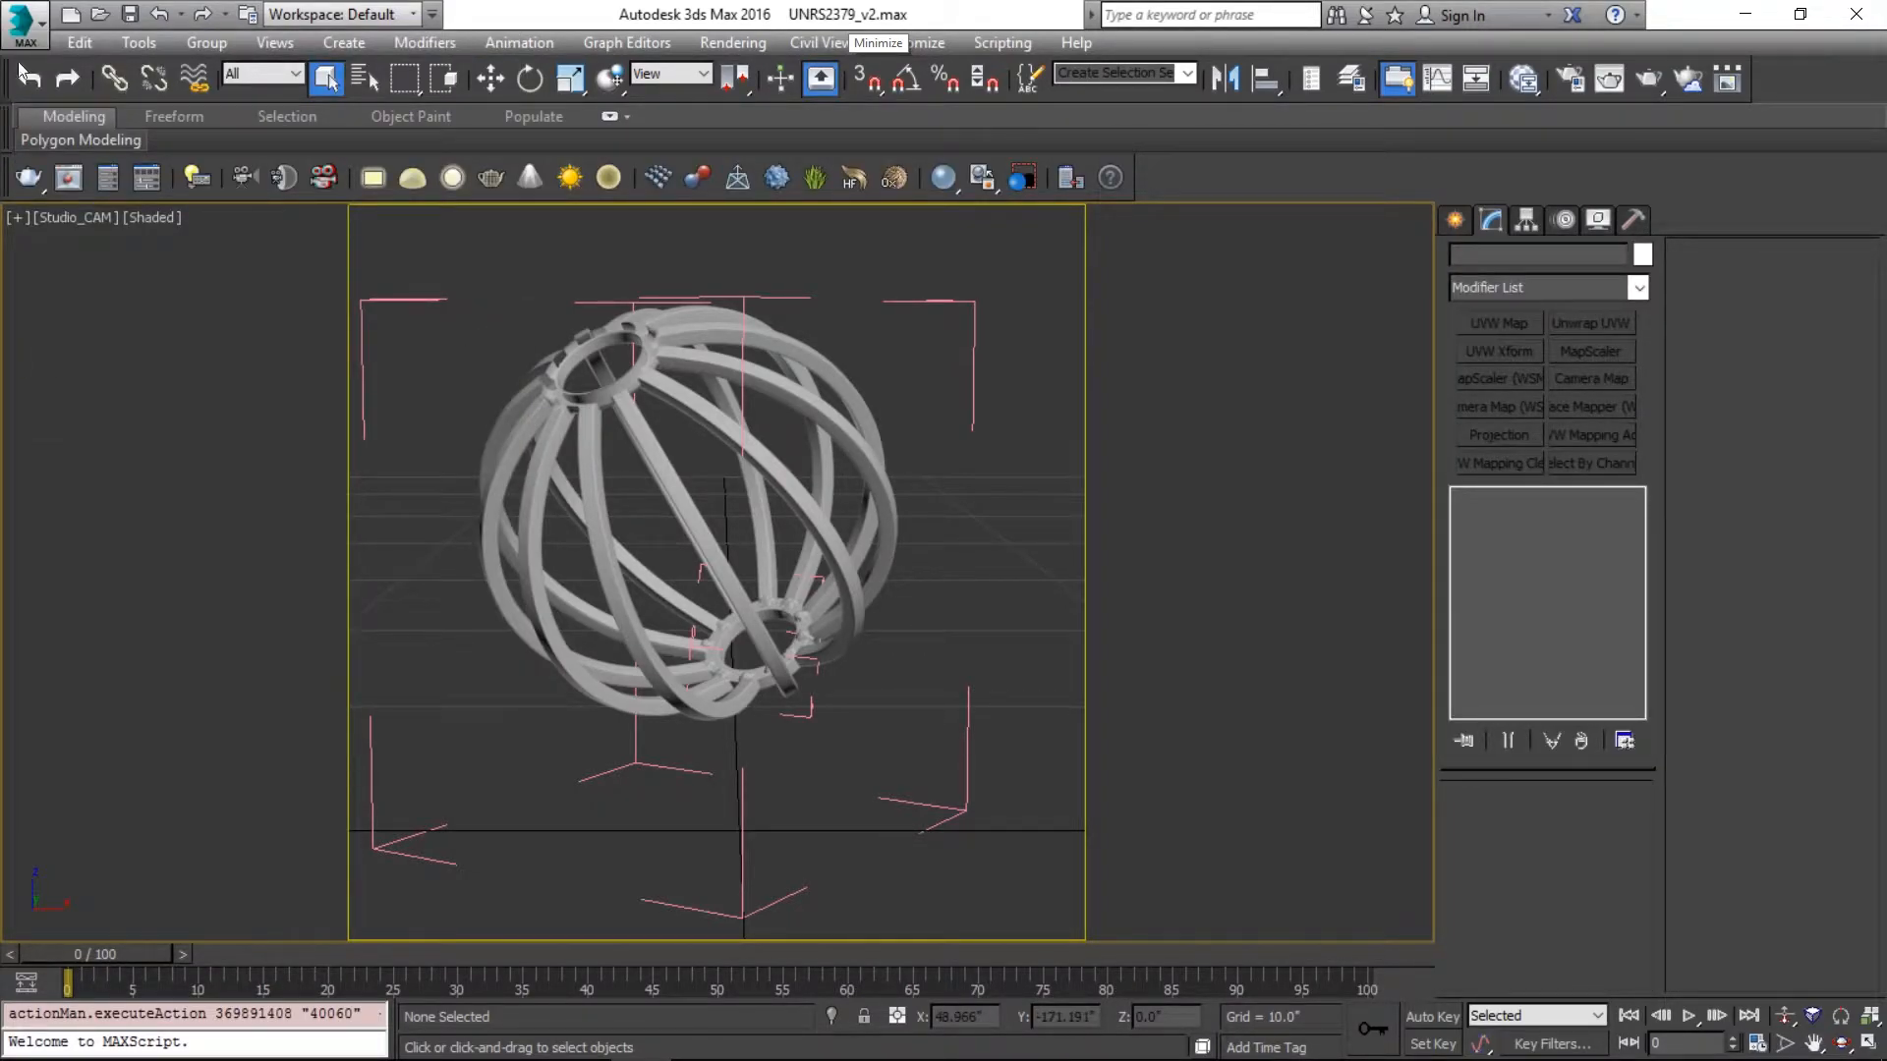
- Save the scene as a new version named UNRS2379_v3.max in the _help\UNRS2379 folder
click(29, 30)
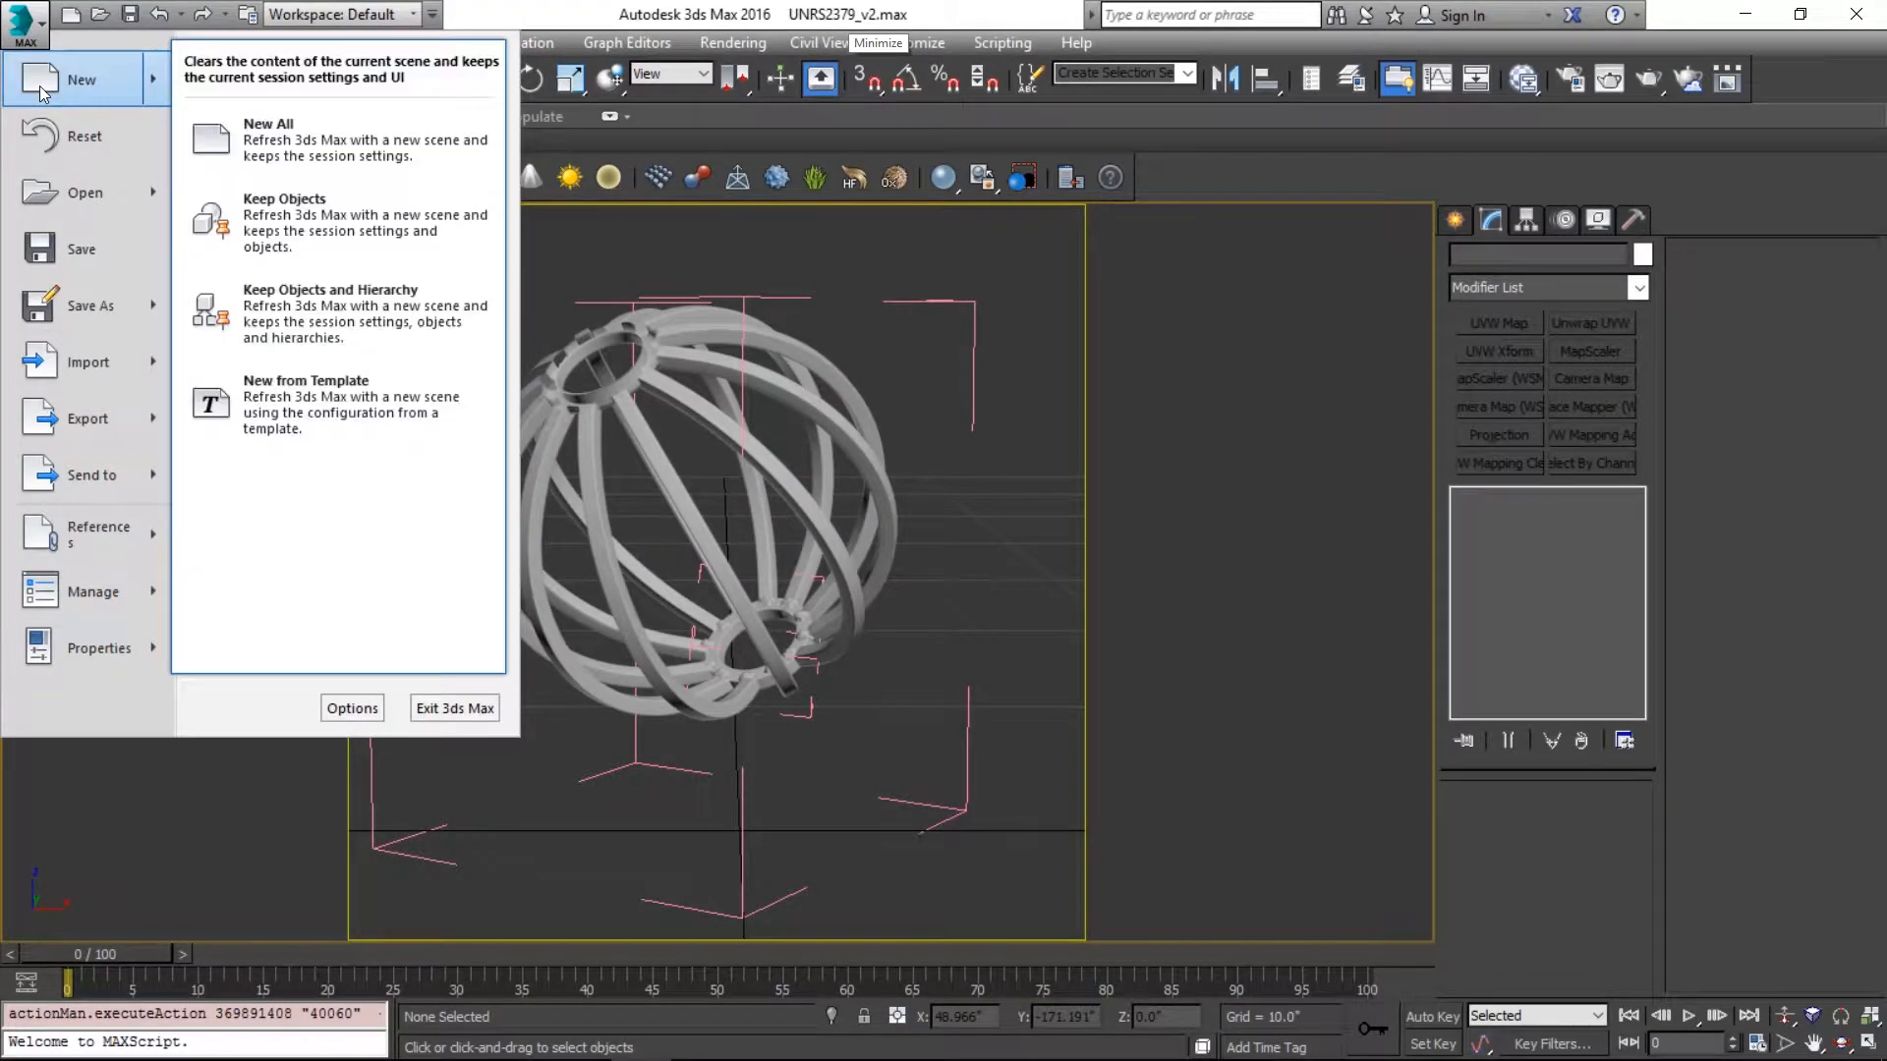
click(98, 316)
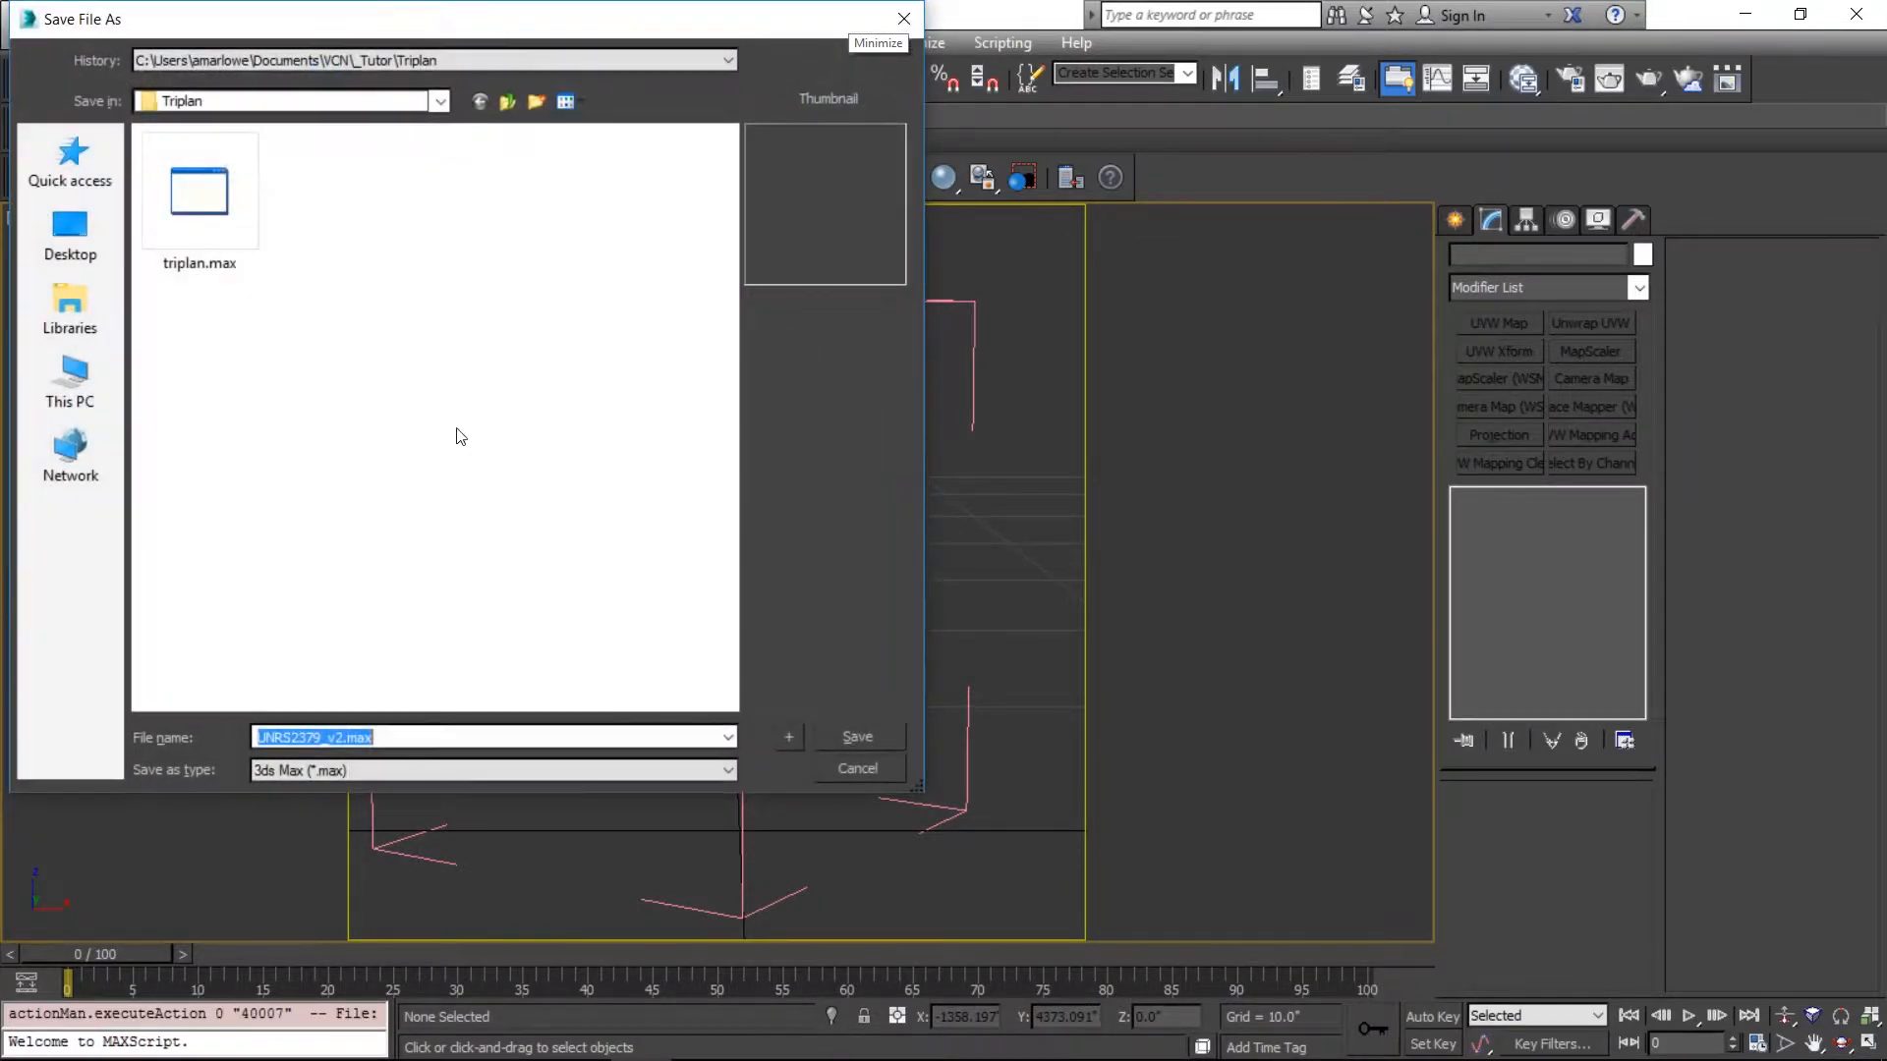
click(433, 61)
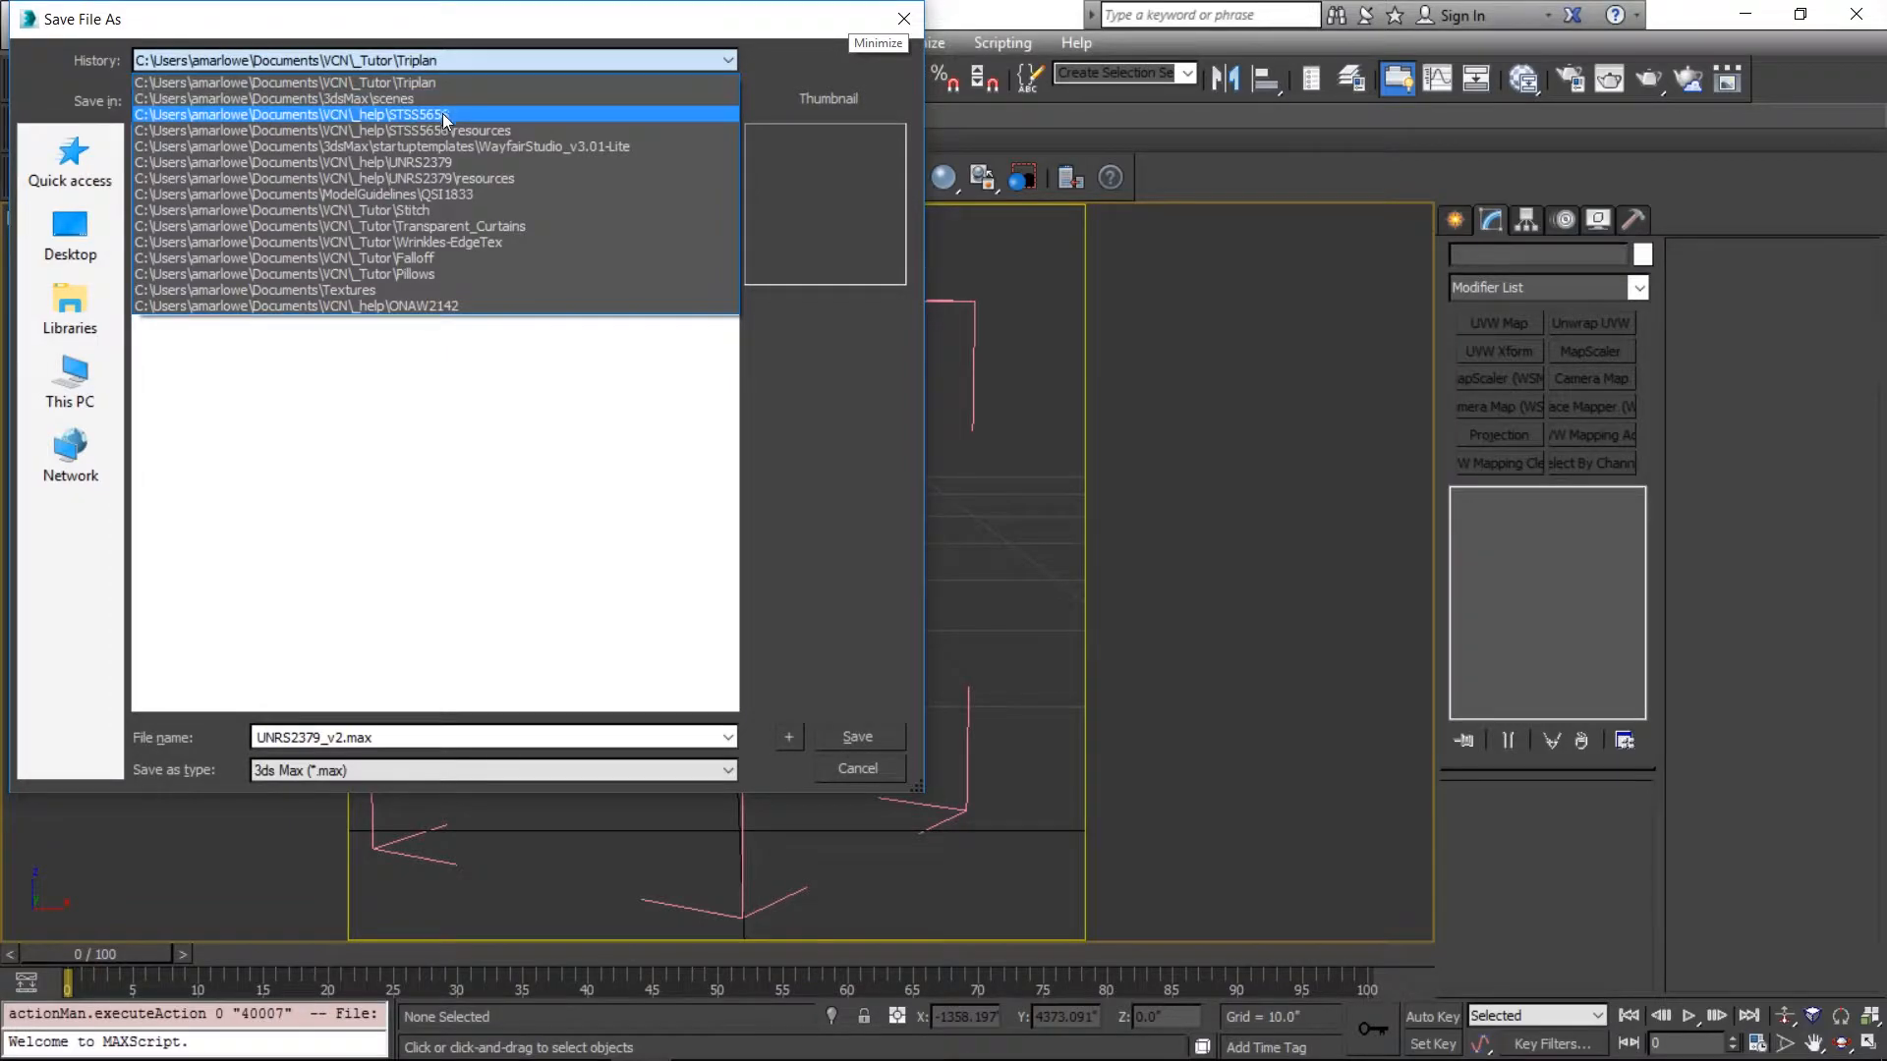
click(452, 162)
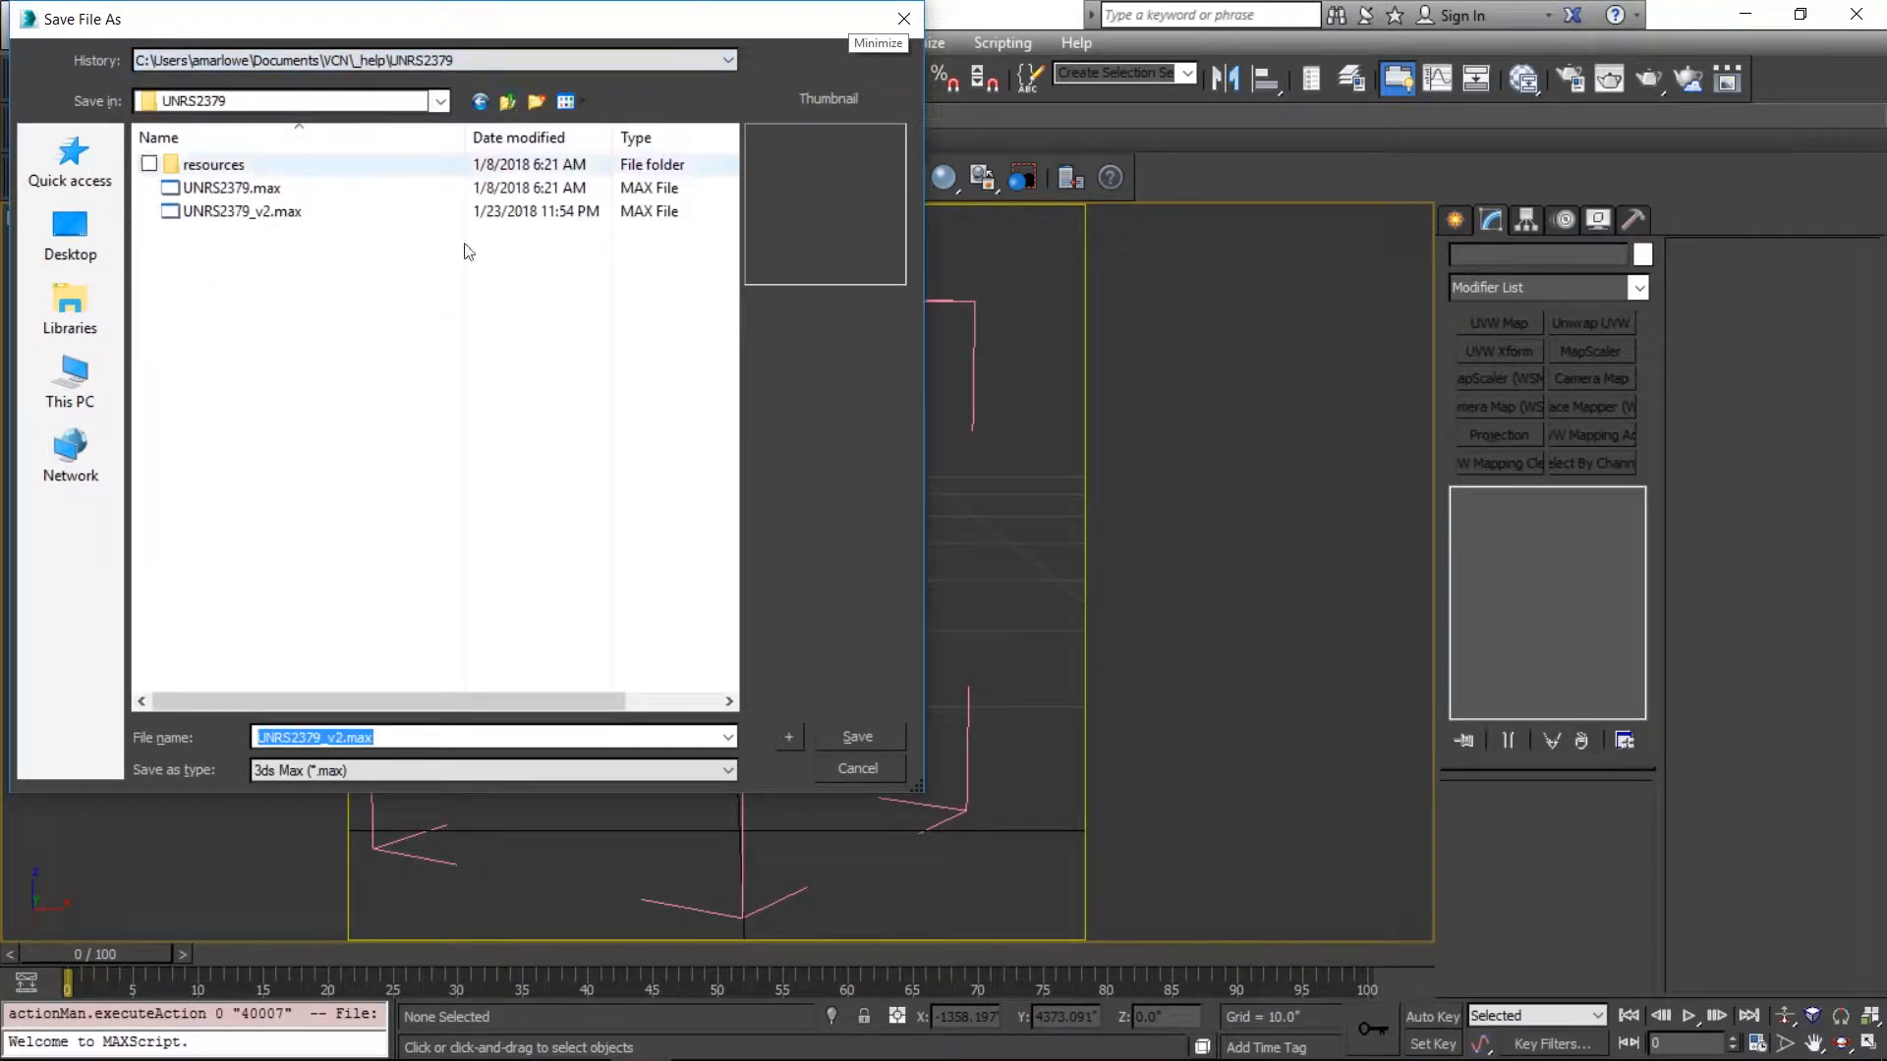
drag(334, 738, 343, 738)
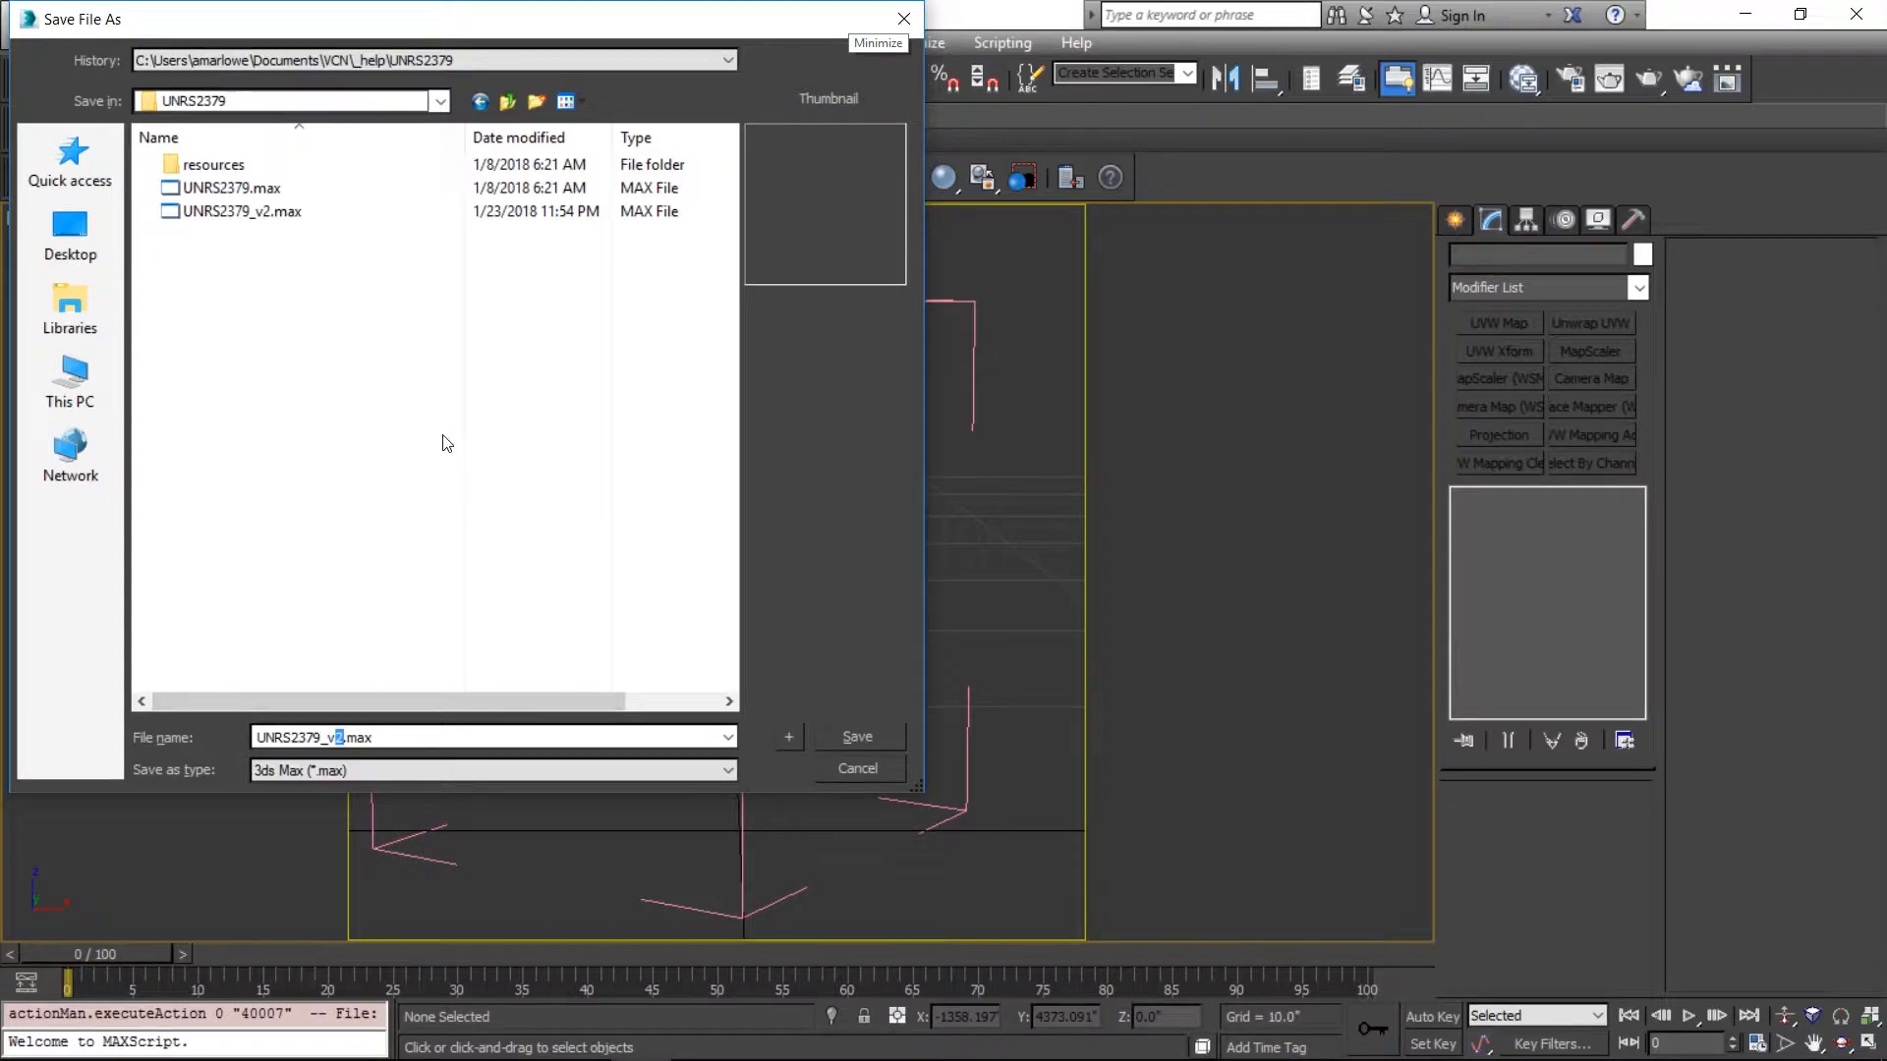
text(3)
click(838, 737)
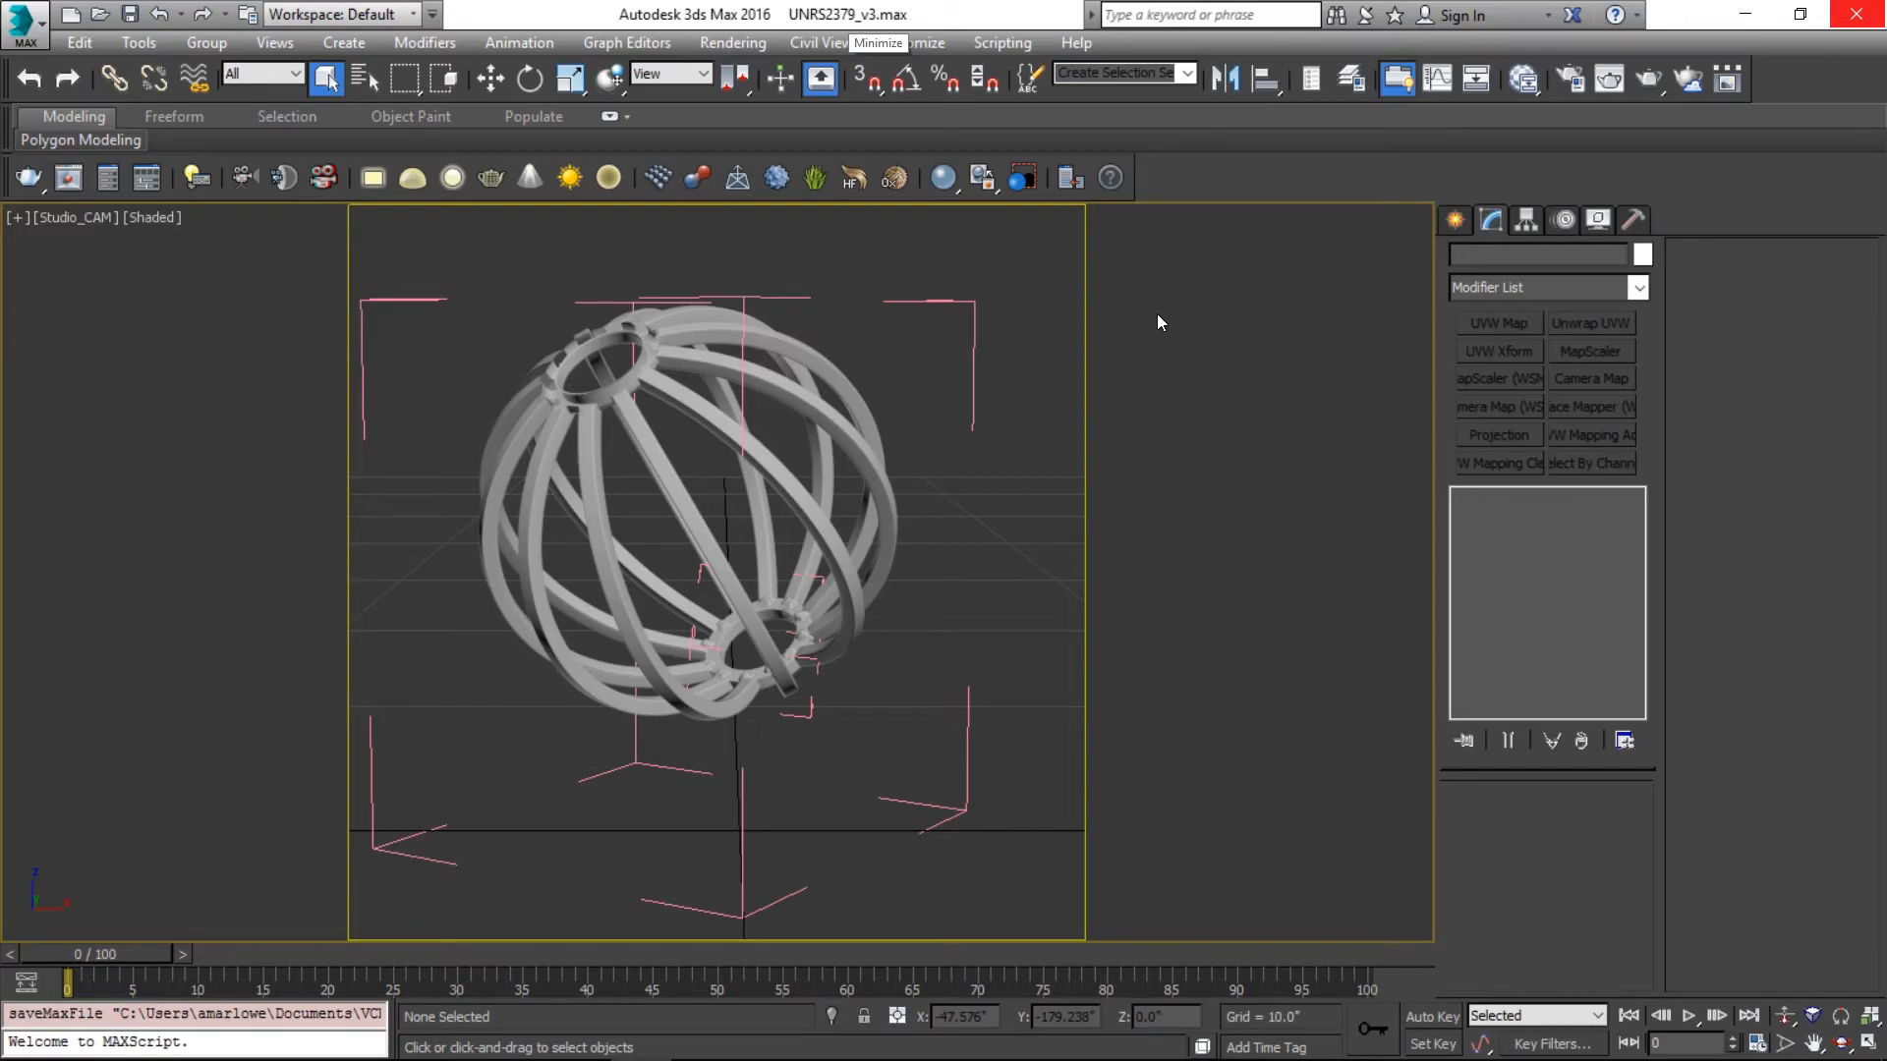
- Switch to Chrome to view the reference photo of the cage sculpture and its metal base
key(alt+Tab)
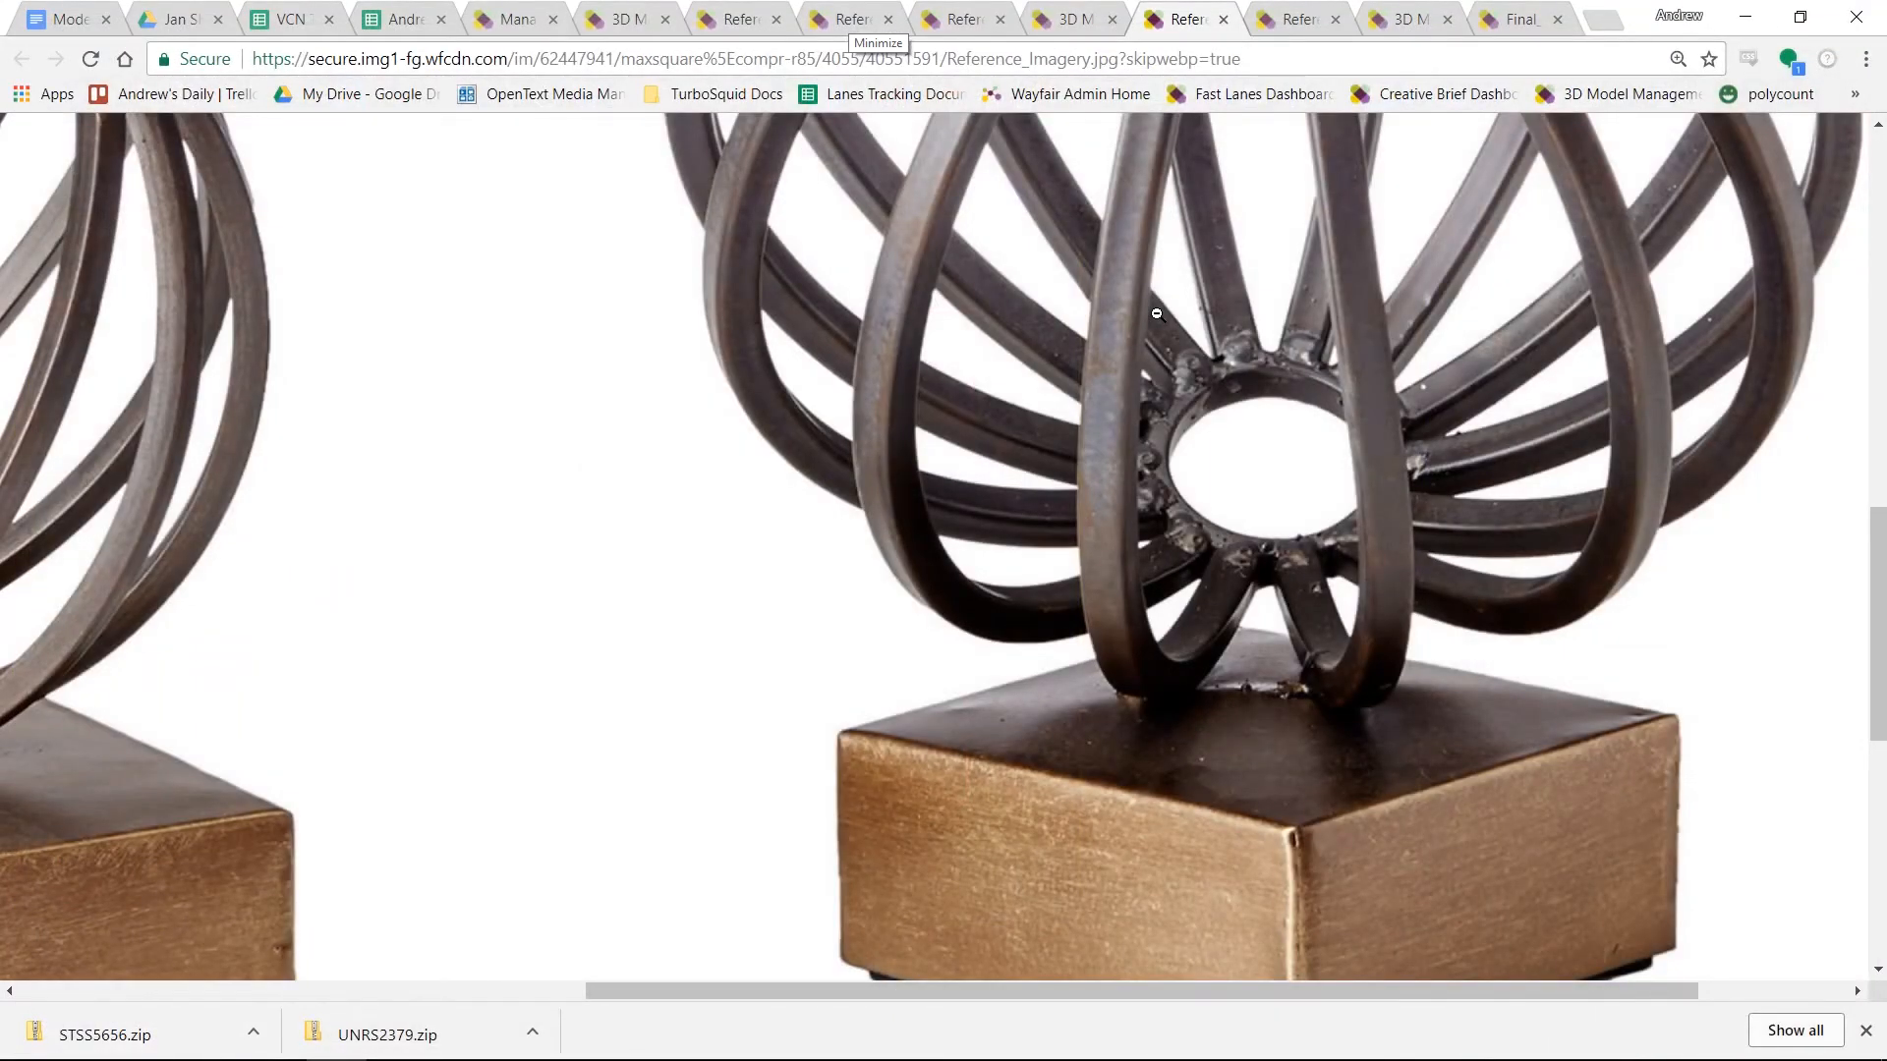